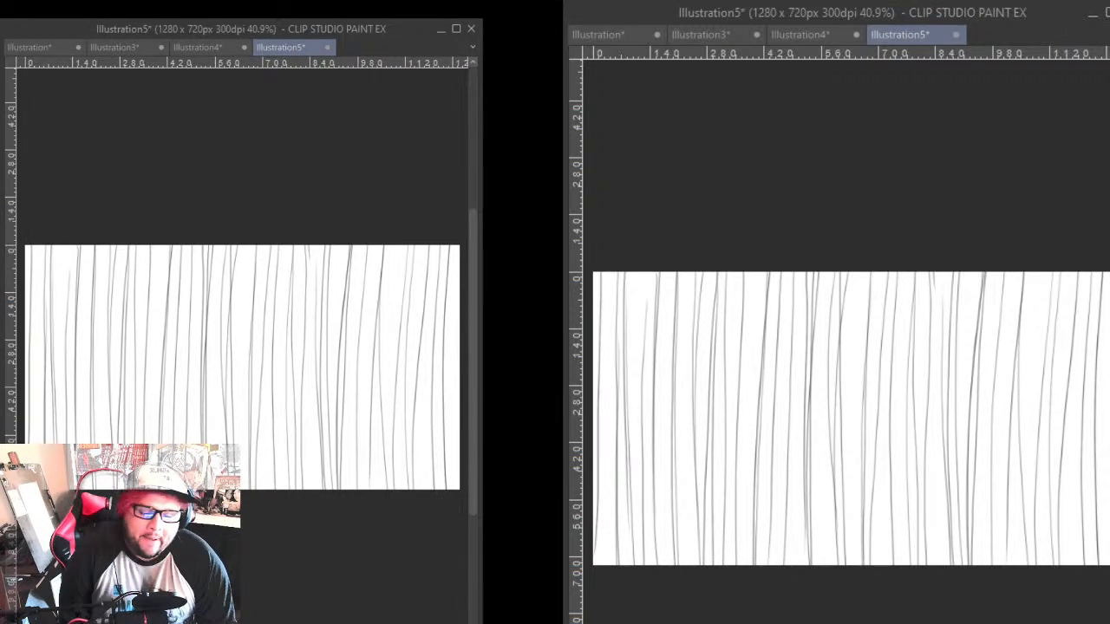
- Place the reference image flcl-3.jpg beside the drawing window and create a new blank 1280 x 720 px illustration
drag(241, 29, 288, 10)
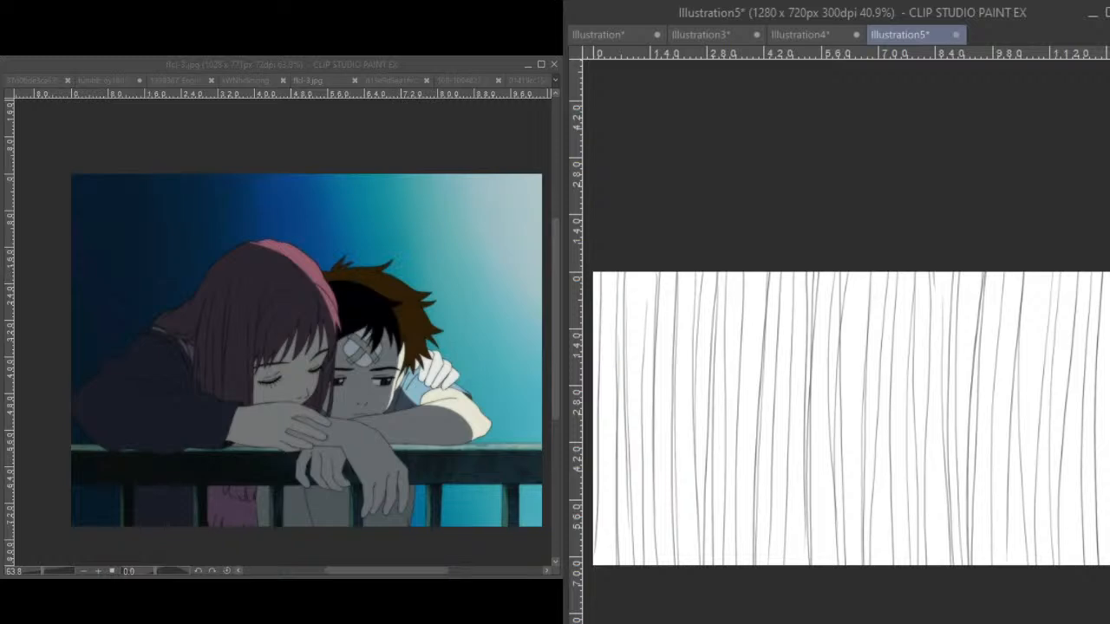
click(21, 63)
click(768, 71)
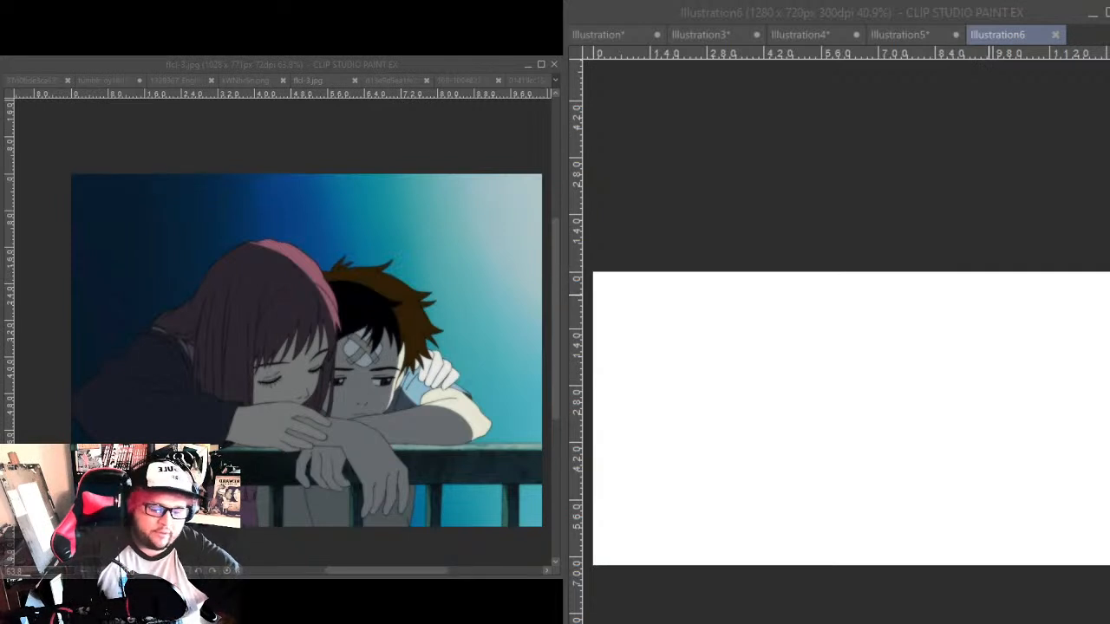
- Draw a long black diagonal line, a bowl-shaped curve crossing it, and one large and three small ovals inside the curve
click(1003, 288)
drag(1001, 289, 709, 568)
mouse_move(833, 300)
mouse_down()
mouse_move(823, 369)
mouse_move(1079, 293)
mouse_up()
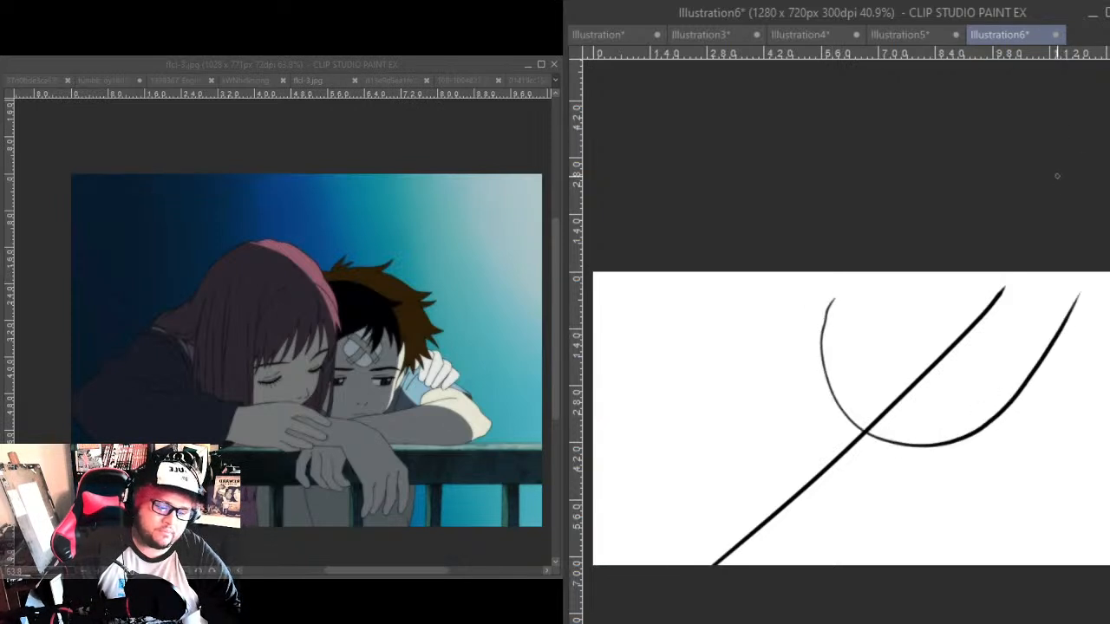
mouse_move(862, 310)
mouse_down()
mouse_move(873, 364)
mouse_move(863, 305)
mouse_up()
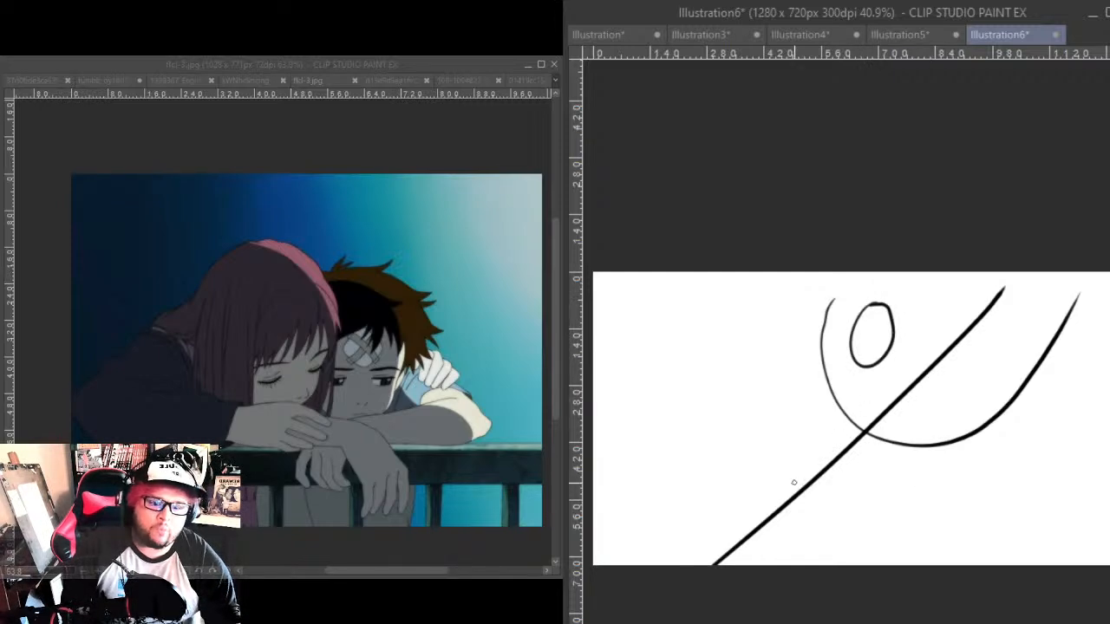
drag(842, 344, 838, 386)
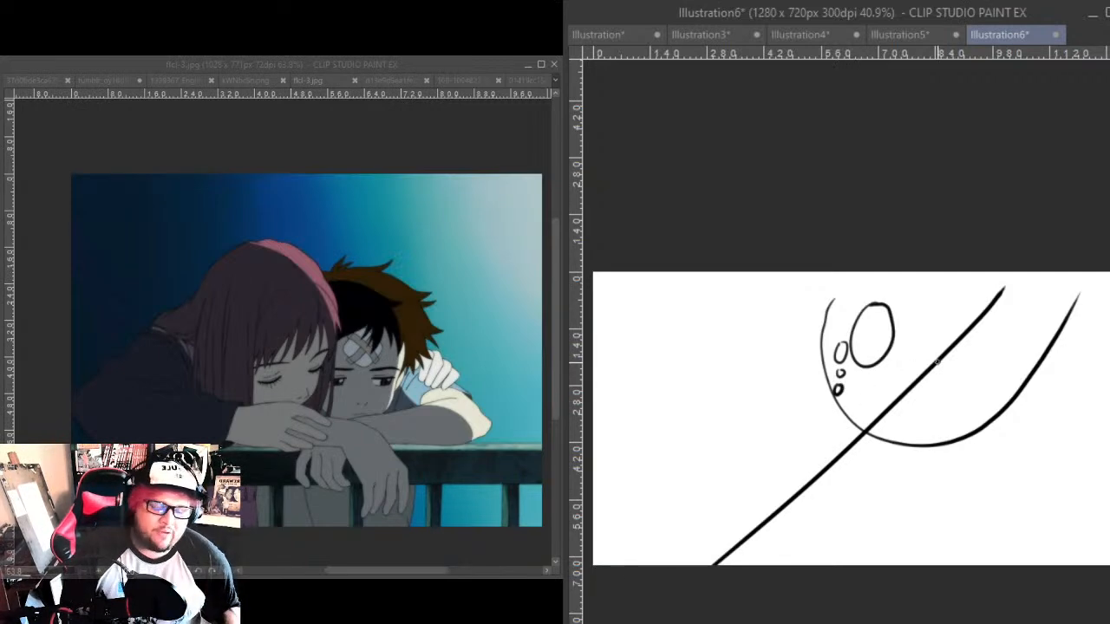
- Draw wide nested arcs around the bowl-shaped curve, extending from the canvas's lower left to its upper right corner
mouse_move(783, 274)
mouse_down()
mouse_move(833, 536)
mouse_move(1107, 383)
mouse_move(803, 276)
mouse_move(1107, 391)
mouse_up()
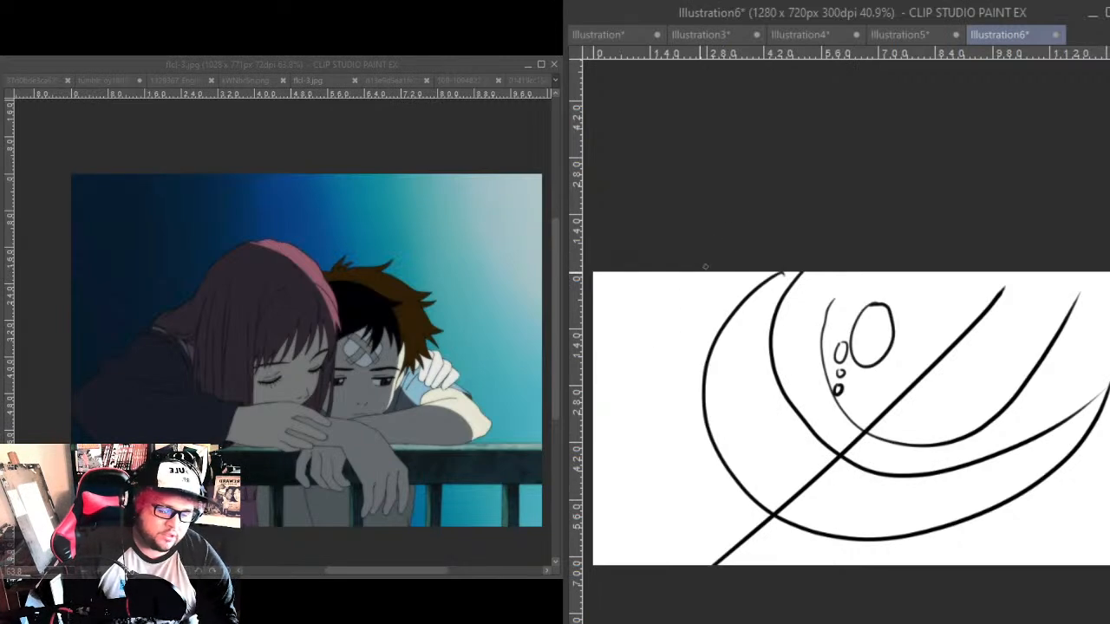
drag(700, 275, 902, 555)
drag(640, 274, 945, 562)
mouse_move(722, 274)
mouse_down()
mouse_move(717, 298)
mouse_move(846, 563)
mouse_up()
mouse_move(766, 273)
mouse_down()
mouse_move(973, 511)
mouse_move(1066, 499)
mouse_up()
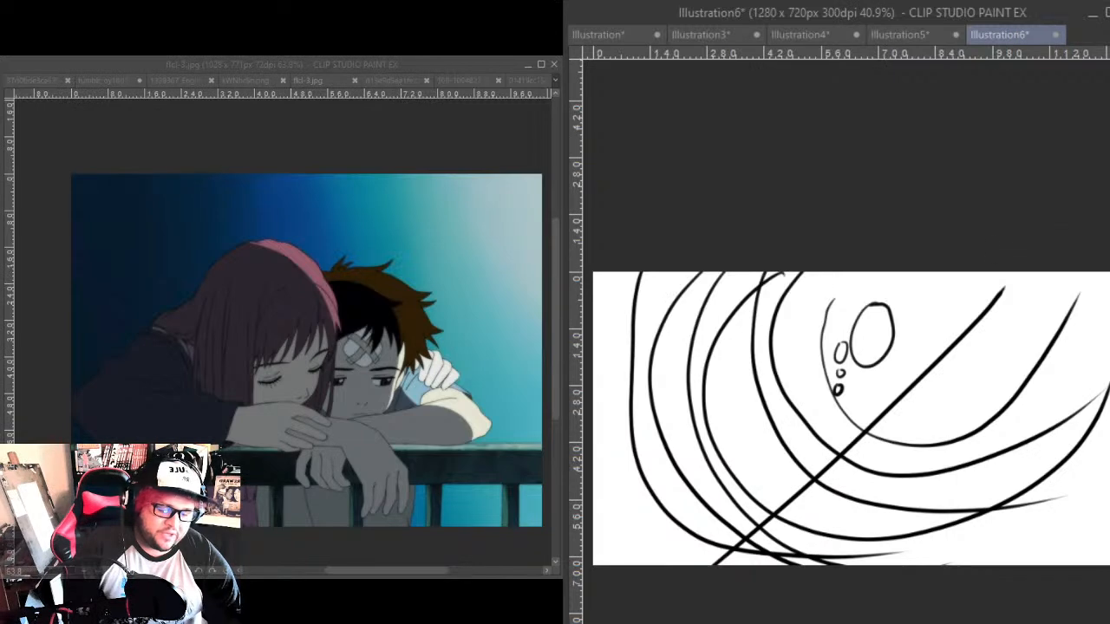
mouse_move(893, 274)
mouse_down()
mouse_move(903, 329)
mouse_move(1084, 351)
mouse_up()
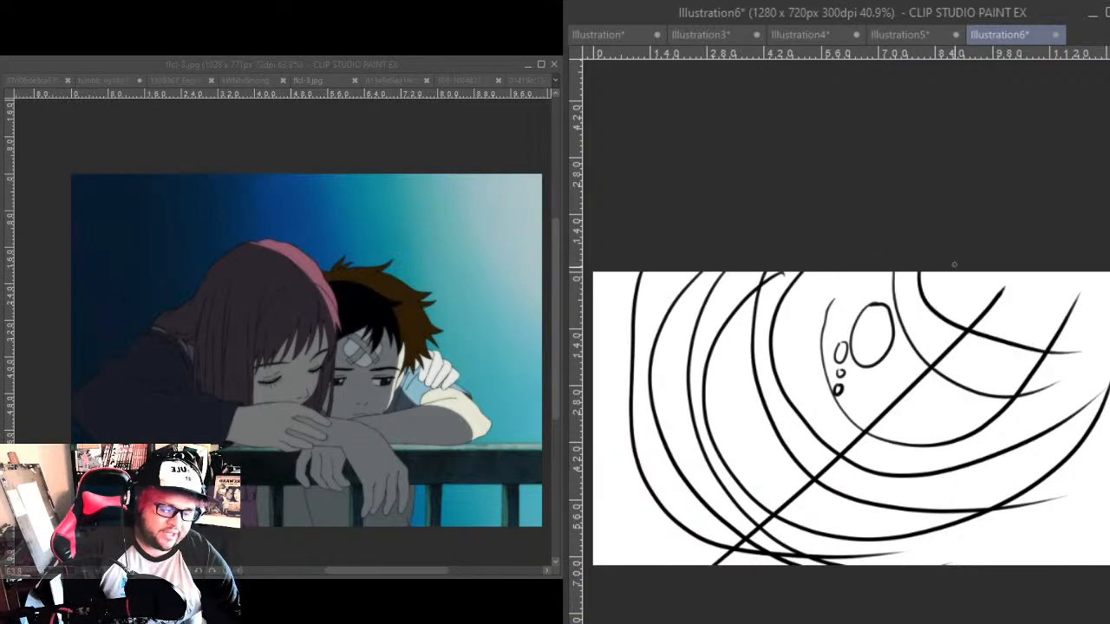
drag(954, 274, 1082, 323)
drag(1016, 274, 1108, 312)
- Draw straight lines radiating from the canvas's upper right across the nested arcs
mouse_move(1060, 274)
mouse_down()
mouse_move(1108, 306)
mouse_move(1108, 293)
mouse_move(1079, 298)
mouse_move(847, 537)
mouse_move(895, 475)
mouse_up()
mouse_move(958, 283)
mouse_down()
mouse_move(798, 408)
mouse_move(637, 559)
mouse_move(598, 401)
mouse_up()
drag(760, 271, 605, 292)
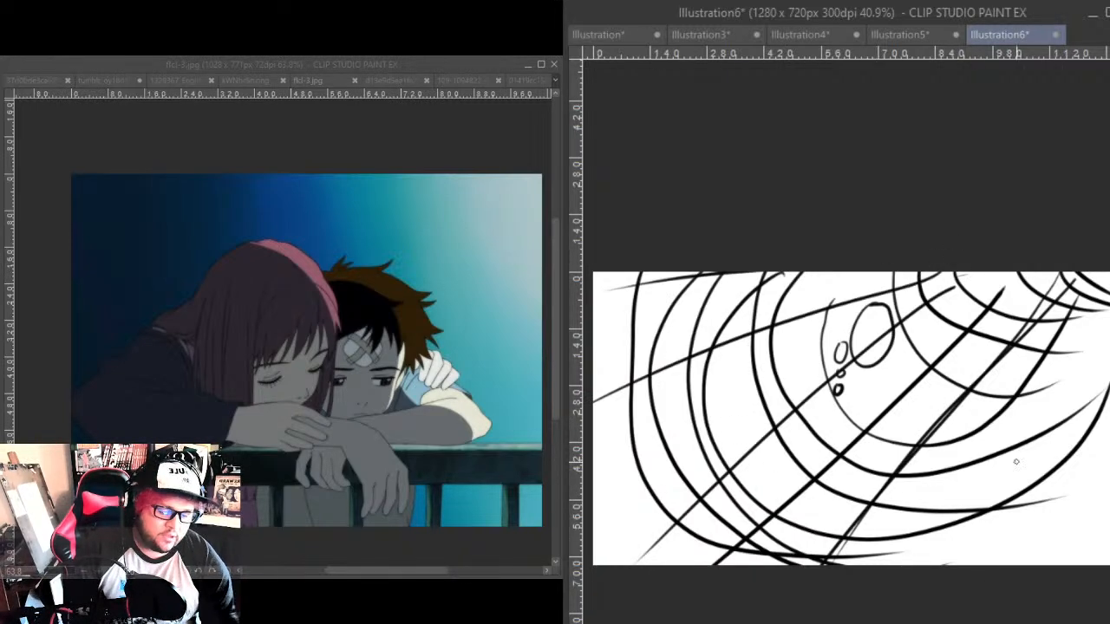
drag(1047, 303, 1004, 450)
drag(1035, 326, 1020, 566)
drag(1065, 277, 1050, 565)
drag(1056, 355, 1051, 470)
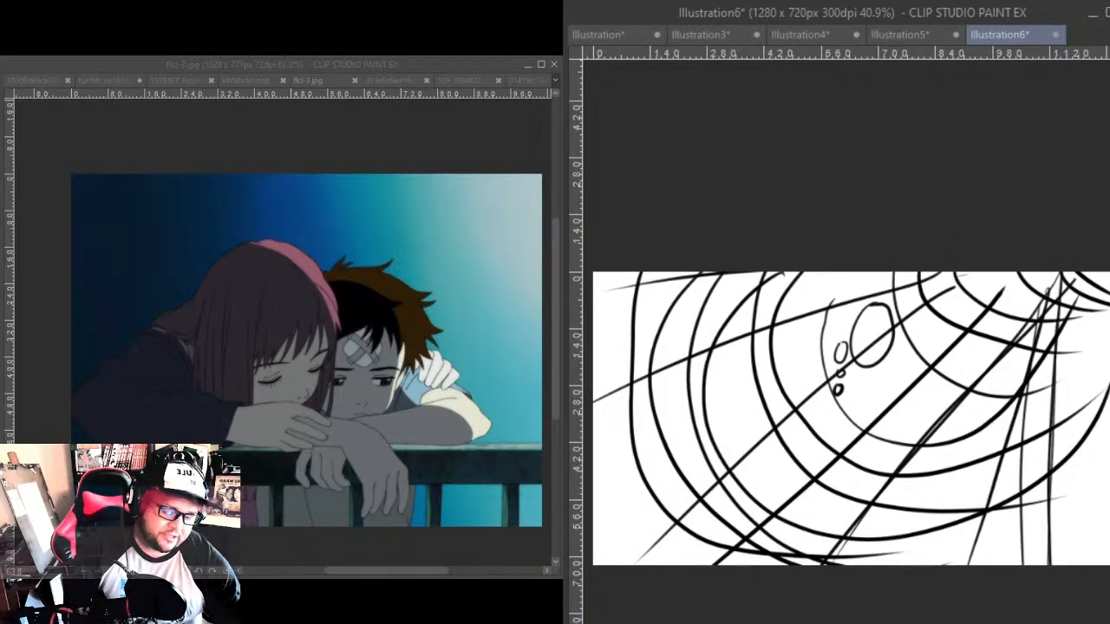
- Retrace the inner arcs around the ovals with several loose, overlapping curved strokes
mouse_move(1018, 418)
mouse_down()
mouse_move(989, 444)
mouse_move(785, 272)
mouse_move(903, 416)
mouse_up()
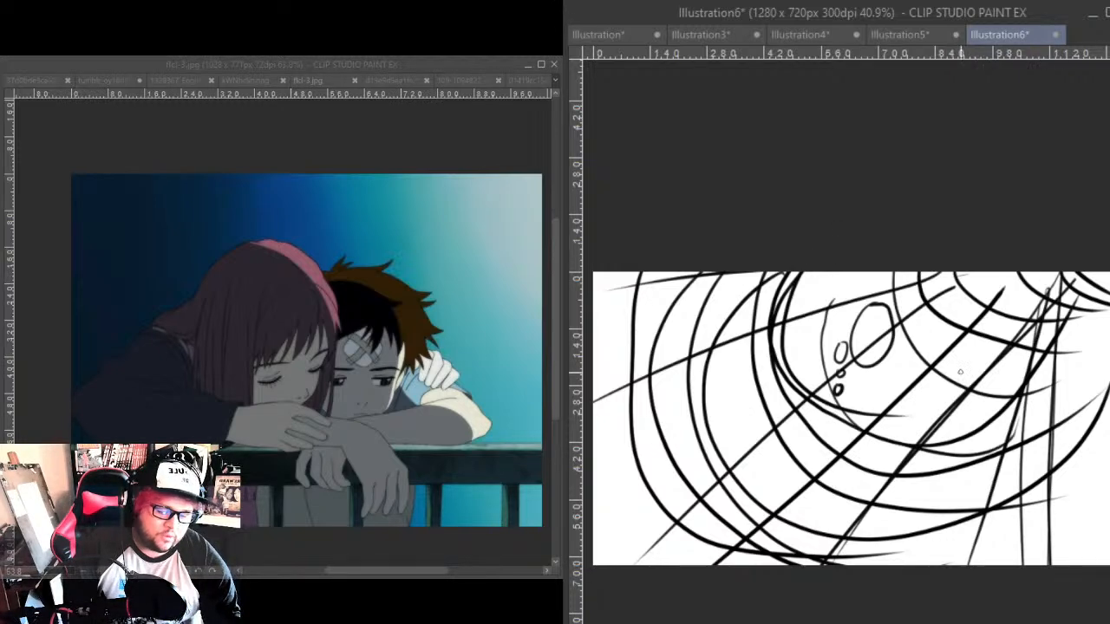
drag(814, 409, 1006, 444)
drag(771, 361, 988, 453)
mouse_move(773, 330)
mouse_down()
mouse_move(812, 455)
mouse_move(1051, 407)
mouse_move(1085, 281)
mouse_up()
mouse_move(765, 278)
mouse_down()
mouse_move(878, 434)
mouse_move(1018, 349)
mouse_up()
mouse_move(776, 274)
mouse_down()
mouse_move(846, 439)
mouse_move(991, 274)
mouse_up()
drag(787, 328, 976, 387)
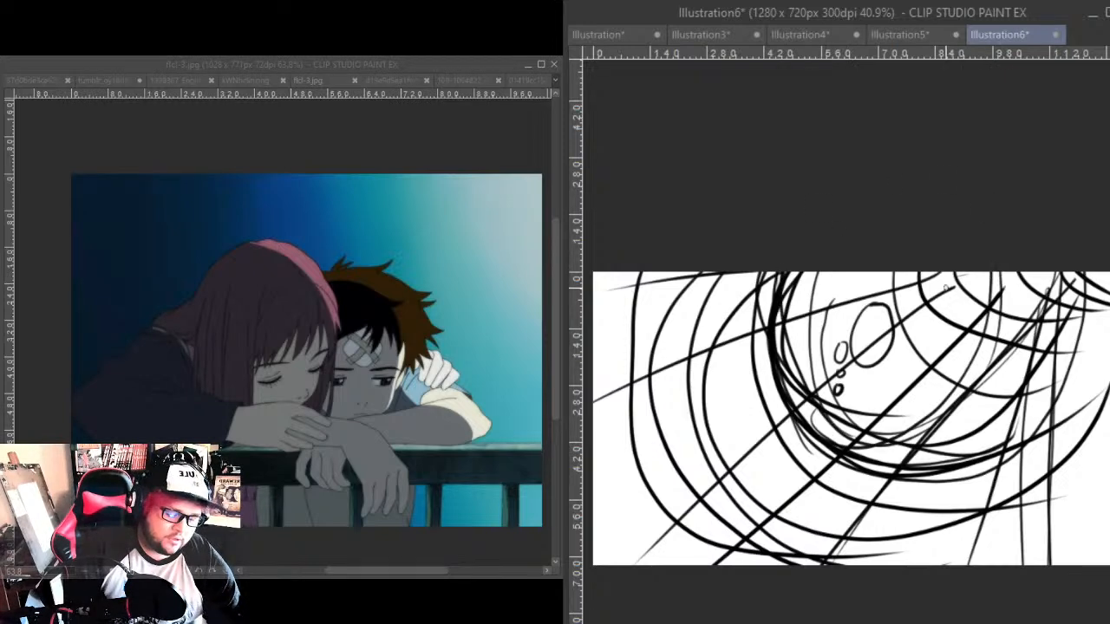
- Scribble over the large oval, extend a line from it toward the upper right, and clear the whole canvas
mouse_move(853, 314)
mouse_down()
mouse_move(883, 299)
mouse_move(893, 342)
mouse_move(852, 354)
mouse_move(893, 330)
mouse_move(905, 306)
mouse_move(886, 302)
mouse_up()
mouse_move(868, 316)
mouse_down()
mouse_move(851, 351)
mouse_move(887, 331)
mouse_move(865, 341)
mouse_up()
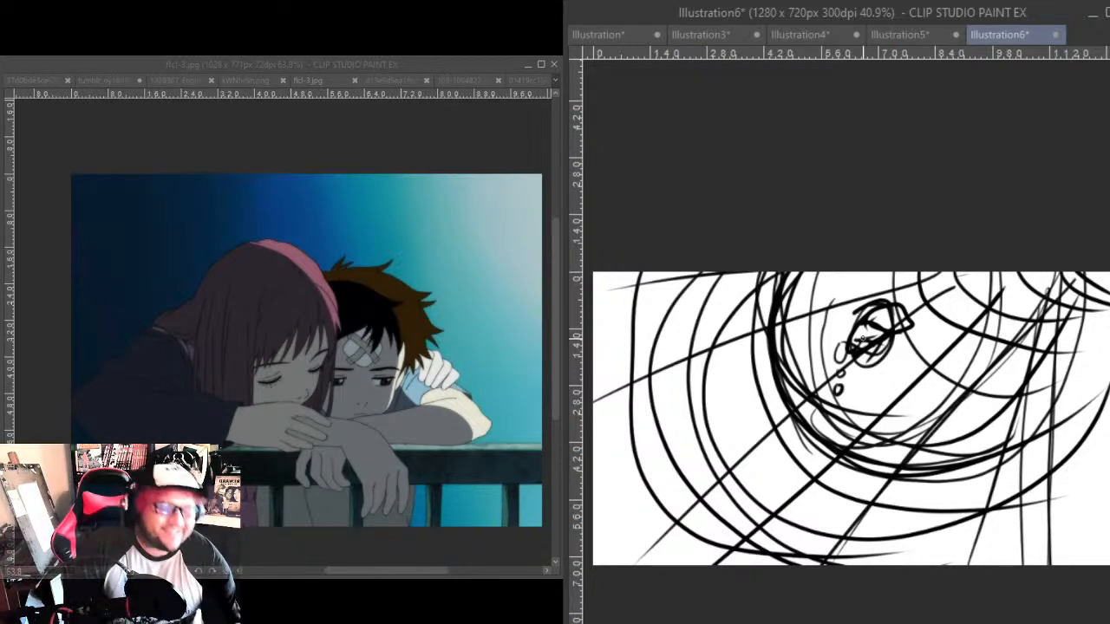
drag(904, 309, 962, 280)
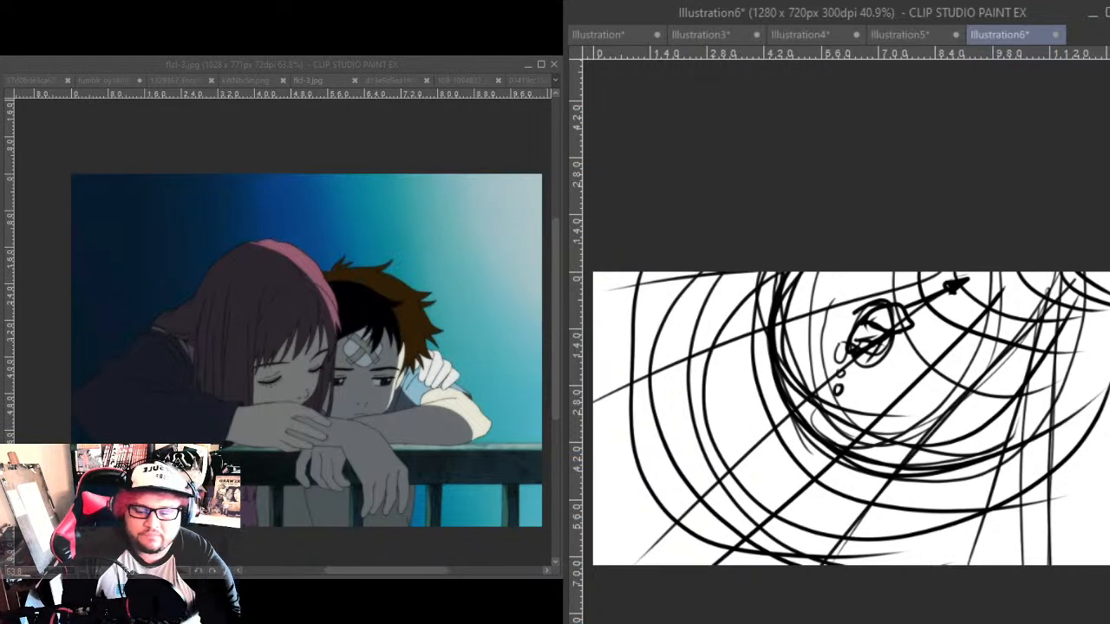
key(Delete)
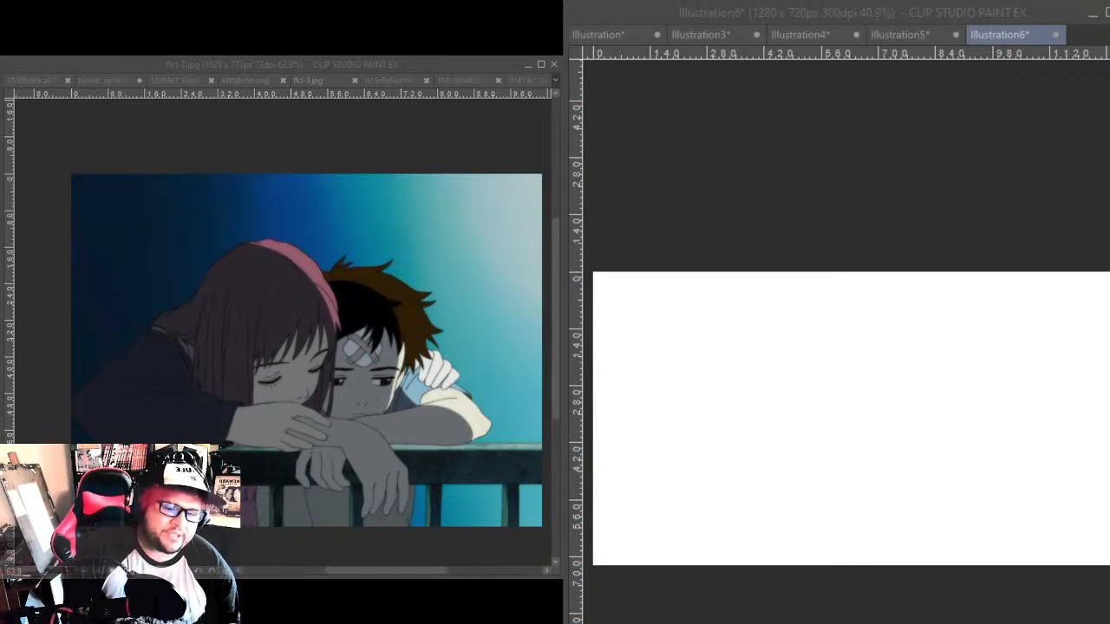
- Draw a row of curved cross-contour strokes descending diagonally from the canvas's top centre to its lower right
drag(773, 382, 851, 310)
mouse_move(783, 400)
mouse_down()
mouse_move(862, 314)
mouse_move(877, 323)
mouse_move(819, 414)
mouse_up()
mouse_move(921, 331)
mouse_down()
mouse_move(896, 340)
mouse_move(840, 430)
mouse_up()
drag(945, 349, 868, 431)
drag(976, 356, 894, 438)
mouse_move(999, 383)
mouse_down()
mouse_move(957, 385)
mouse_move(922, 453)
mouse_up()
mouse_move(1024, 395)
mouse_down()
mouse_move(934, 475)
mouse_move(973, 486)
mouse_up()
drag(1057, 440, 1004, 513)
drag(1086, 453, 1030, 521)
drag(1098, 472, 1052, 530)
mouse_move(1102, 486)
mouse_down()
mouse_move(1055, 518)
mouse_move(1065, 542)
mouse_up()
mouse_move(848, 291)
mouse_down()
mouse_move(762, 387)
mouse_move(749, 358)
mouse_move(761, 352)
mouse_up()
drag(830, 275, 765, 349)
drag(830, 276, 730, 375)
- Draw long edge lines along both sides of the cross-contour strokes to form a tapering tube
mouse_move(774, 273)
mouse_down()
mouse_move(698, 393)
mouse_move(999, 466)
mouse_up()
drag(870, 395, 1034, 522)
drag(978, 473, 1059, 560)
drag(1025, 522, 1048, 564)
drag(813, 273, 940, 364)
drag(886, 326, 1083, 510)
drag(1033, 450, 1109, 531)
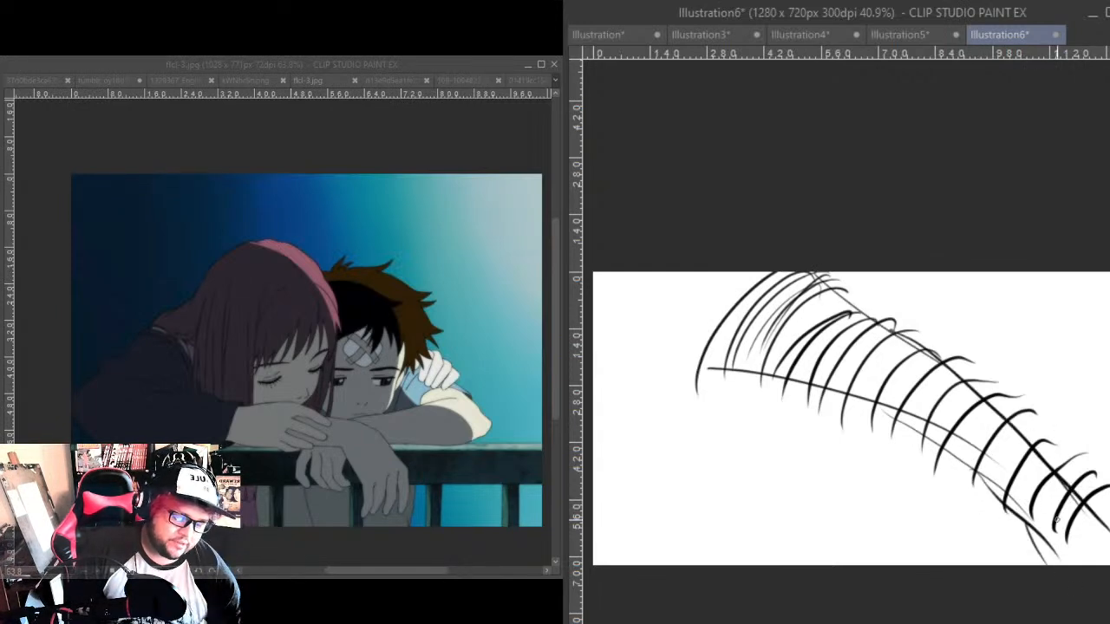
- Sketch a second tapering tube with cross-contour strokes below the first and join it to the first tube's lower part
drag(1040, 444, 897, 460)
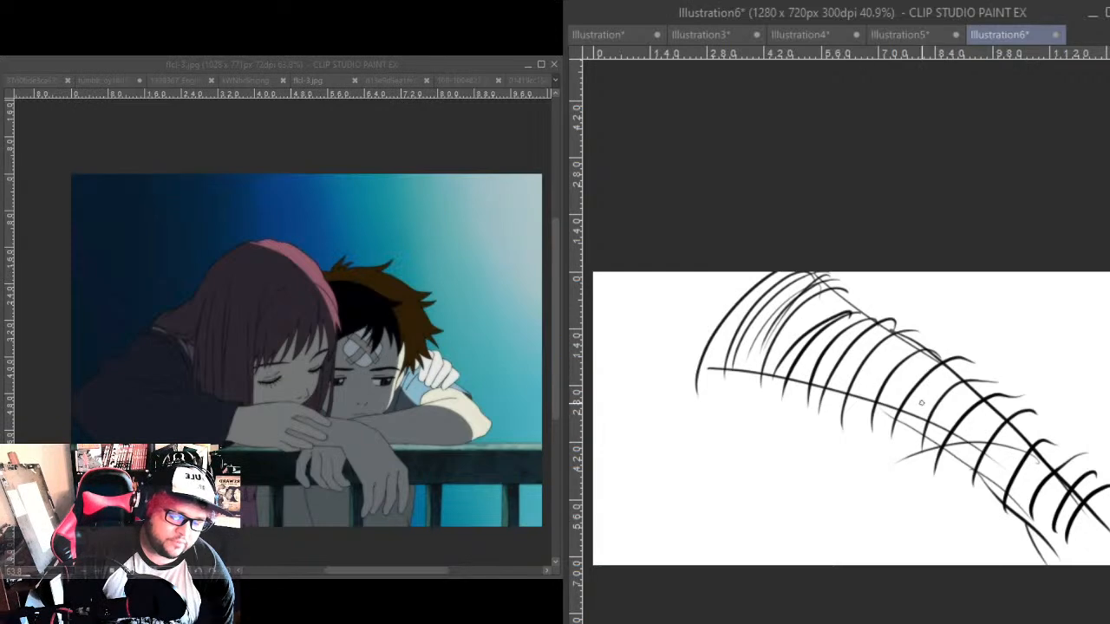
drag(743, 314, 987, 440)
mouse_move(898, 374)
mouse_down()
mouse_move(1011, 439)
mouse_move(711, 483)
mouse_up()
drag(858, 407, 881, 484)
mouse_move(815, 411)
mouse_down()
mouse_move(837, 489)
mouse_move(811, 496)
mouse_up()
drag(779, 431, 762, 492)
mouse_move(744, 428)
mouse_down()
mouse_move(705, 474)
mouse_move(721, 493)
mouse_move(955, 465)
mouse_move(905, 473)
mouse_move(951, 477)
mouse_move(1003, 433)
mouse_move(994, 480)
mouse_up()
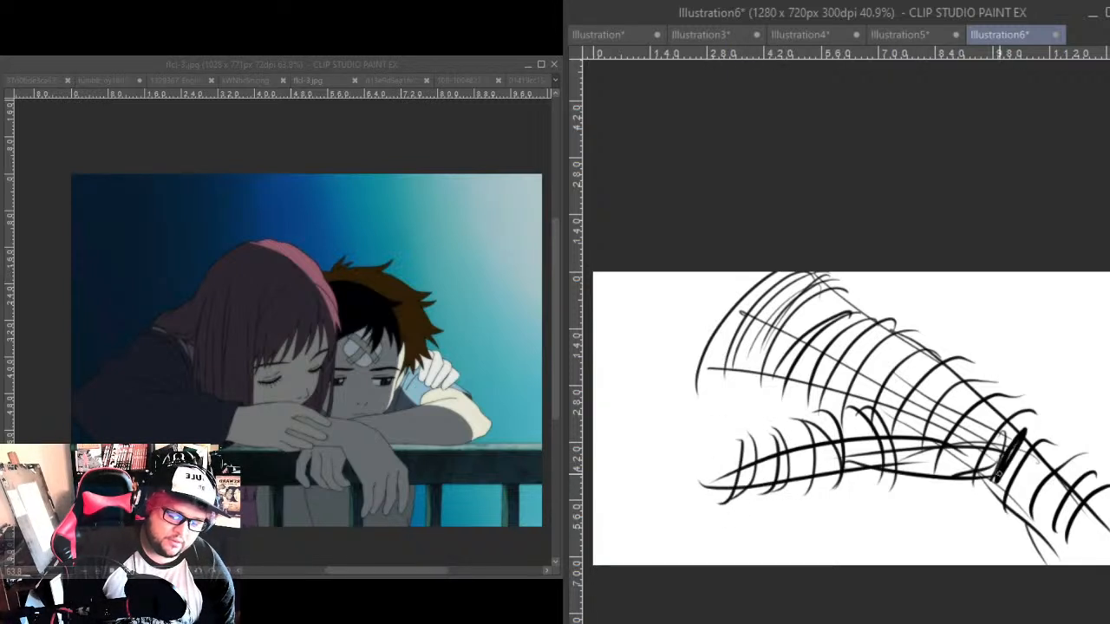
- Sketch long lines above the second tube ending in a rounded form at the left, and clear the whole canvas
mouse_move(975, 414)
mouse_down()
mouse_move(748, 434)
mouse_move(850, 411)
mouse_move(685, 454)
mouse_up()
drag(892, 409, 690, 439)
drag(843, 410, 649, 420)
mouse_move(782, 408)
mouse_down()
mouse_move(739, 410)
mouse_move(691, 459)
mouse_up()
mouse_move(684, 416)
mouse_down()
mouse_move(682, 488)
mouse_move(619, 439)
mouse_move(685, 483)
mouse_move(624, 491)
mouse_up()
drag(683, 476, 637, 501)
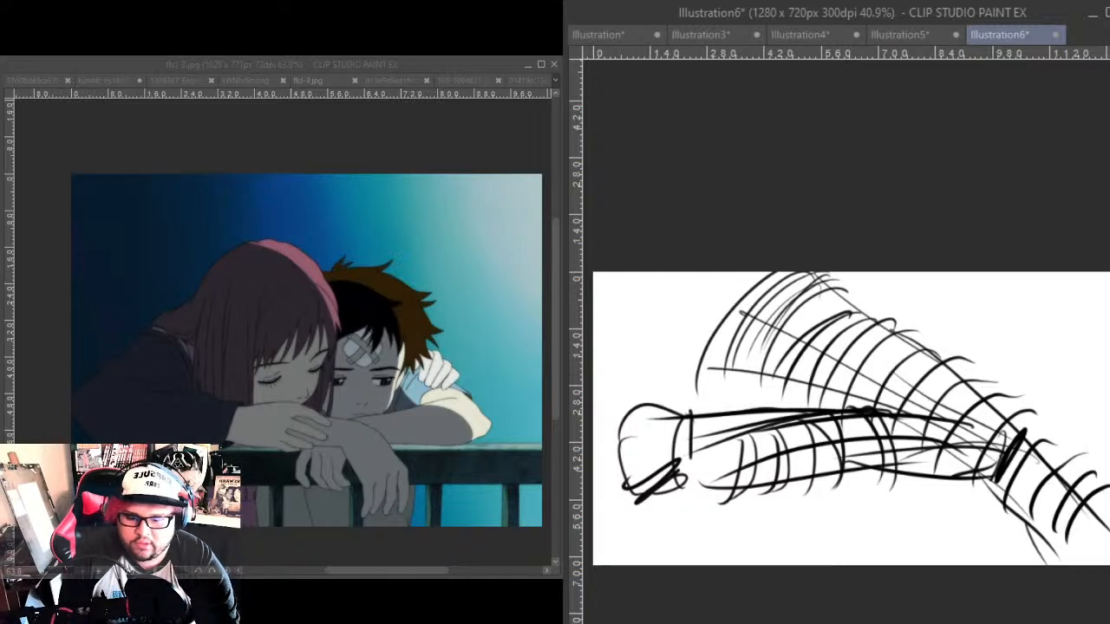
key(Delete)
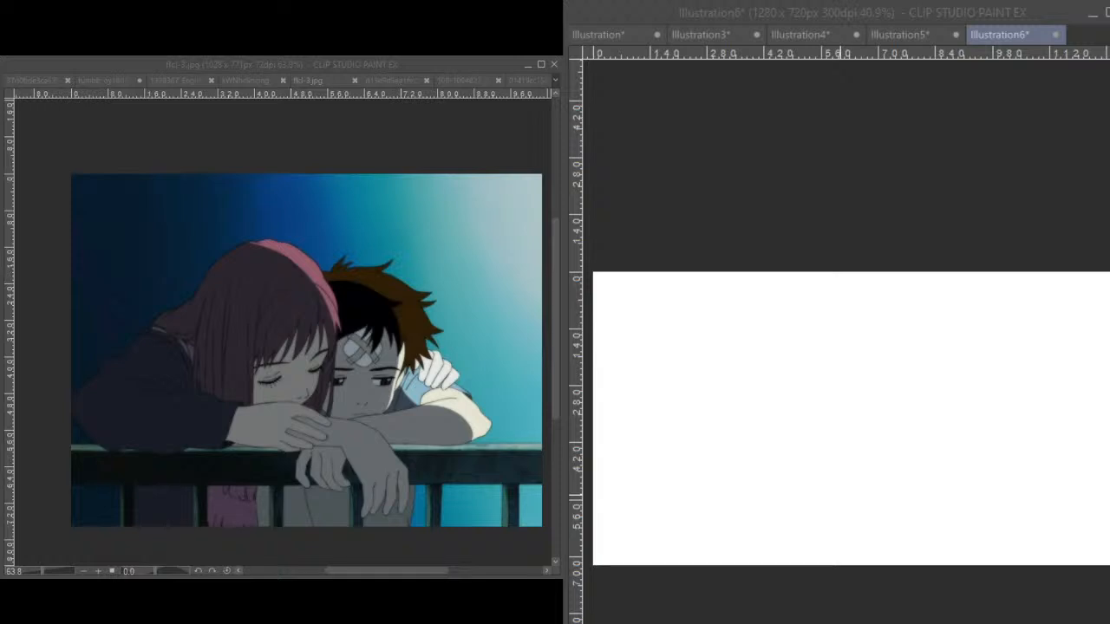
- Switch to the red-coat gun pose reference, add a layer, and trace green lines along the face, coat front, back and lower cuff
click(40, 80)
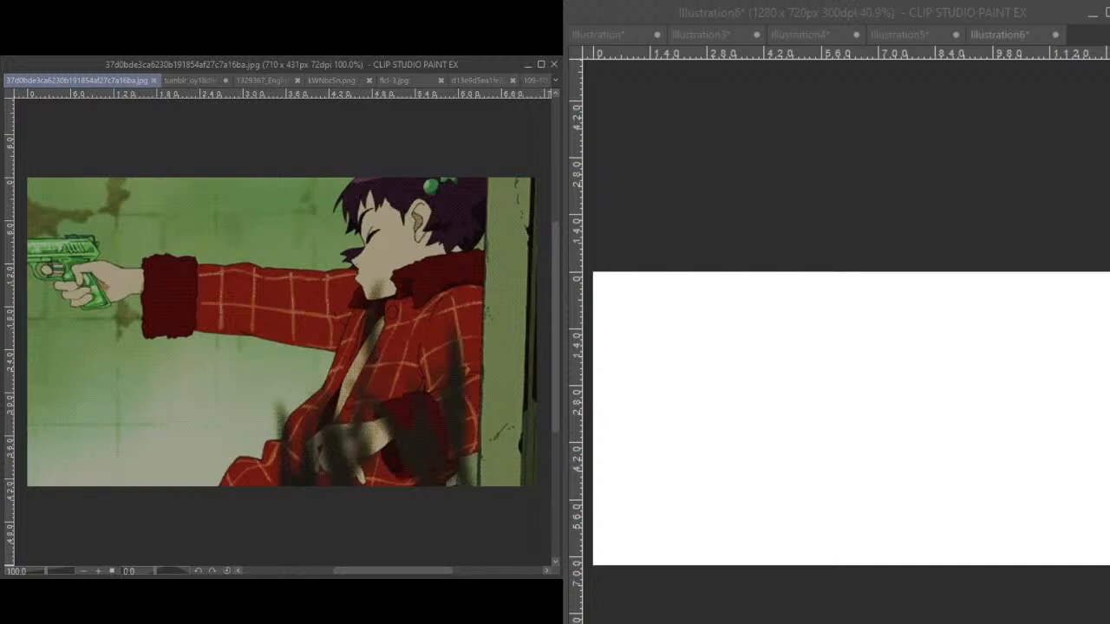
key(ctrl+shift+n)
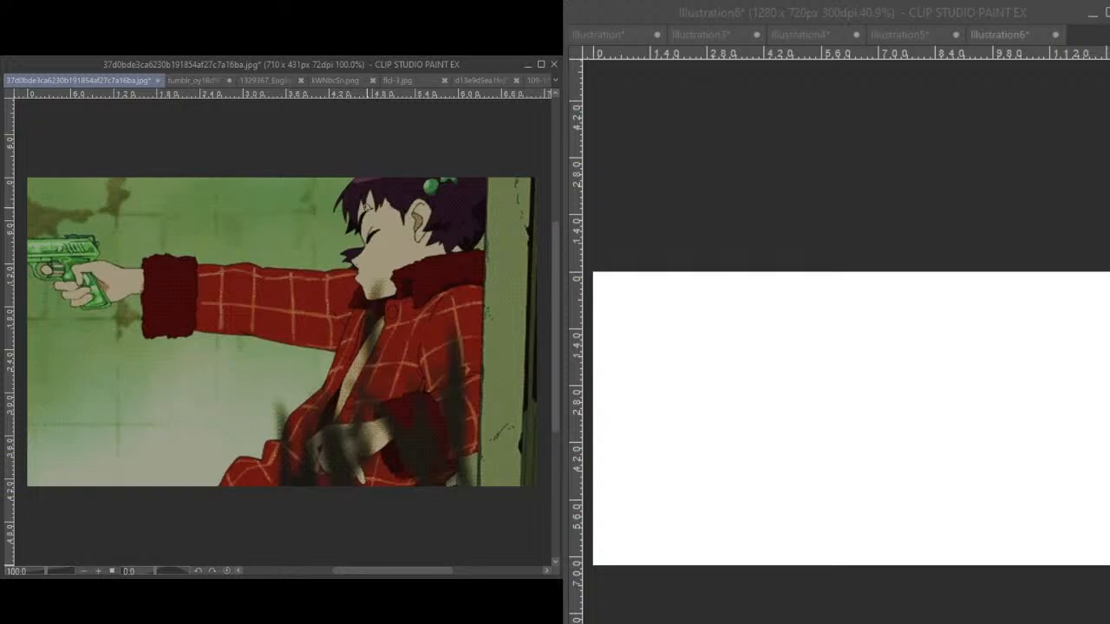
mouse_move(355, 188)
mouse_down()
mouse_move(358, 295)
mouse_move(292, 405)
mouse_up()
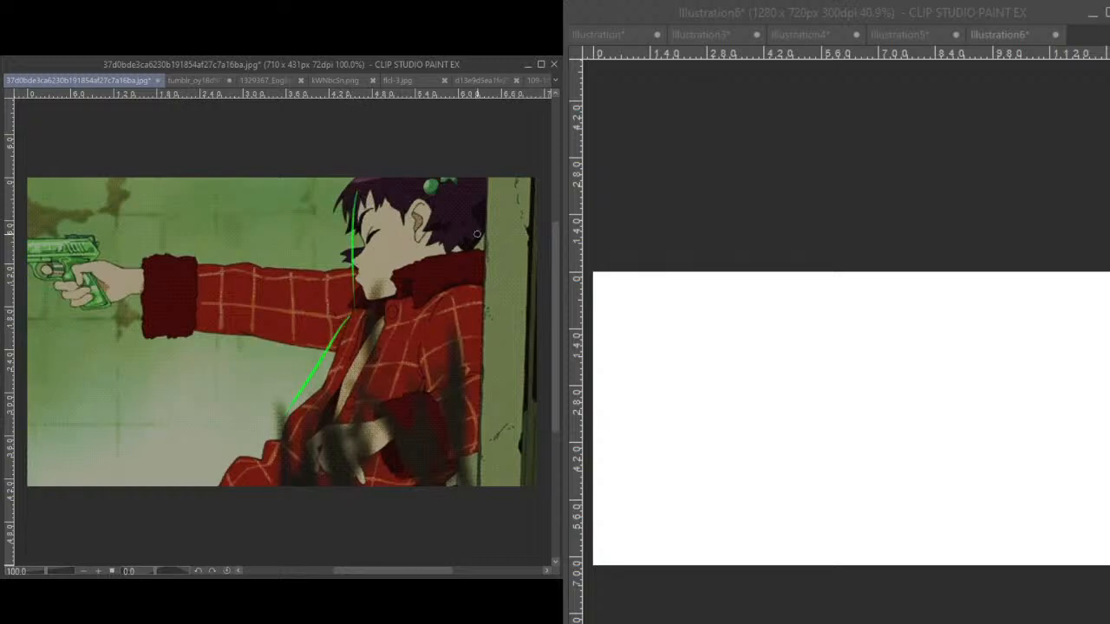
drag(484, 167, 483, 288)
drag(483, 431, 392, 461)
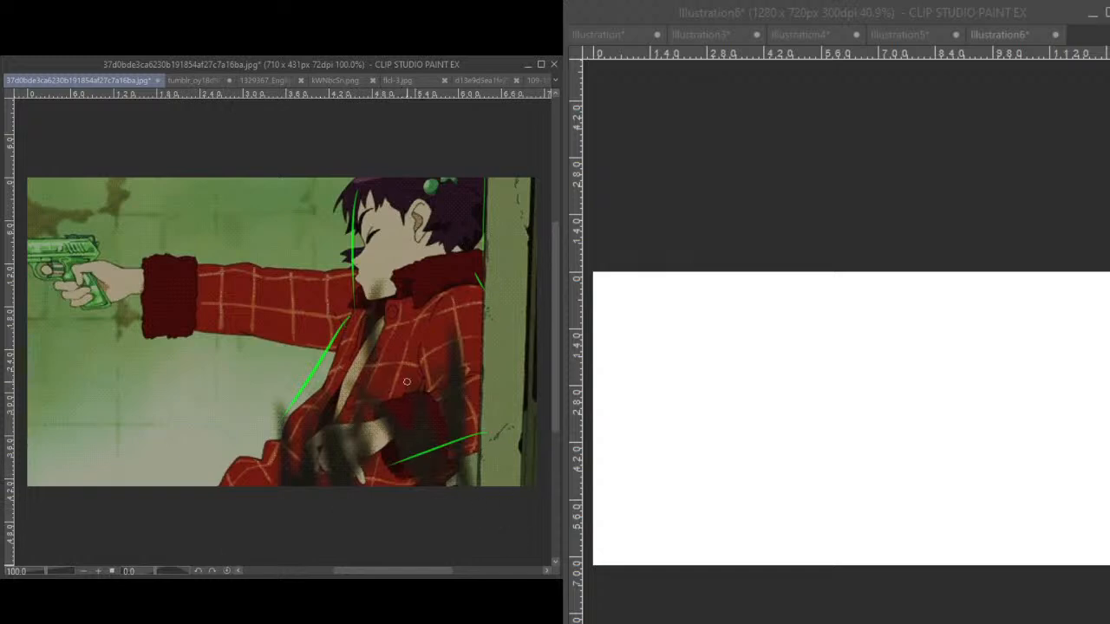
mouse_move(377, 407)
mouse_down()
mouse_move(428, 397)
mouse_move(455, 441)
mouse_up()
drag(379, 407, 396, 458)
- Copy the traced lines onto the blank canvas in grey: face and coat front, back of the neck, shoulder and lower cuff
mouse_move(838, 287)
mouse_down()
mouse_move(851, 409)
mouse_move(744, 564)
mouse_up()
click(836, 455)
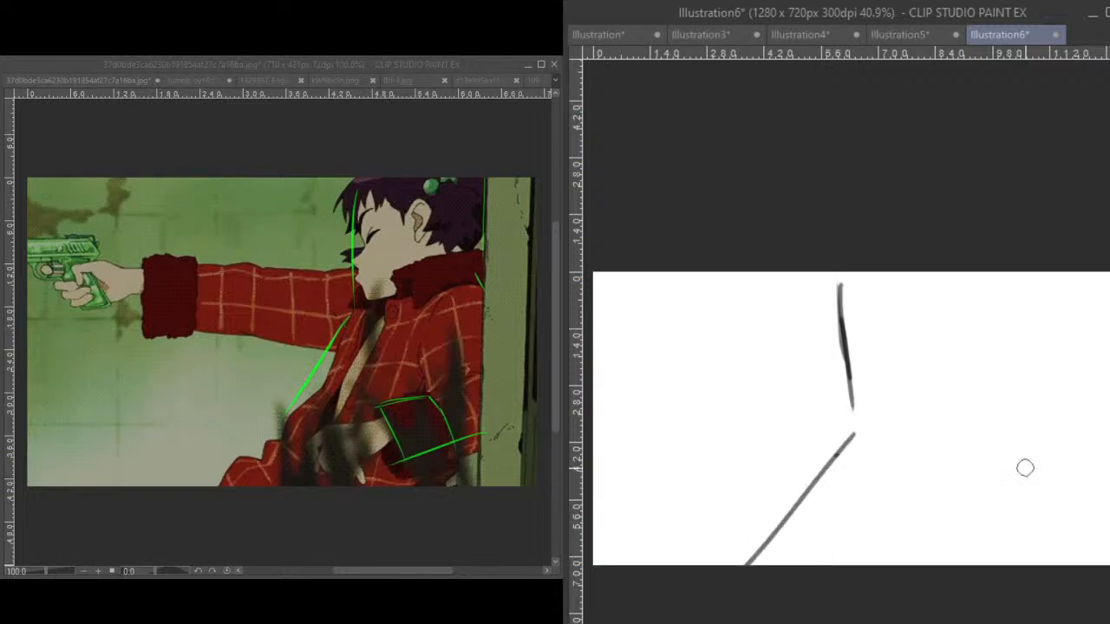
mouse_move(1014, 466)
mouse_down()
mouse_move(925, 479)
mouse_move(941, 512)
mouse_move(1028, 496)
mouse_up()
drag(1007, 444, 1020, 482)
drag(1002, 326, 1030, 345)
drag(973, 321, 1037, 378)
drag(976, 273, 976, 346)
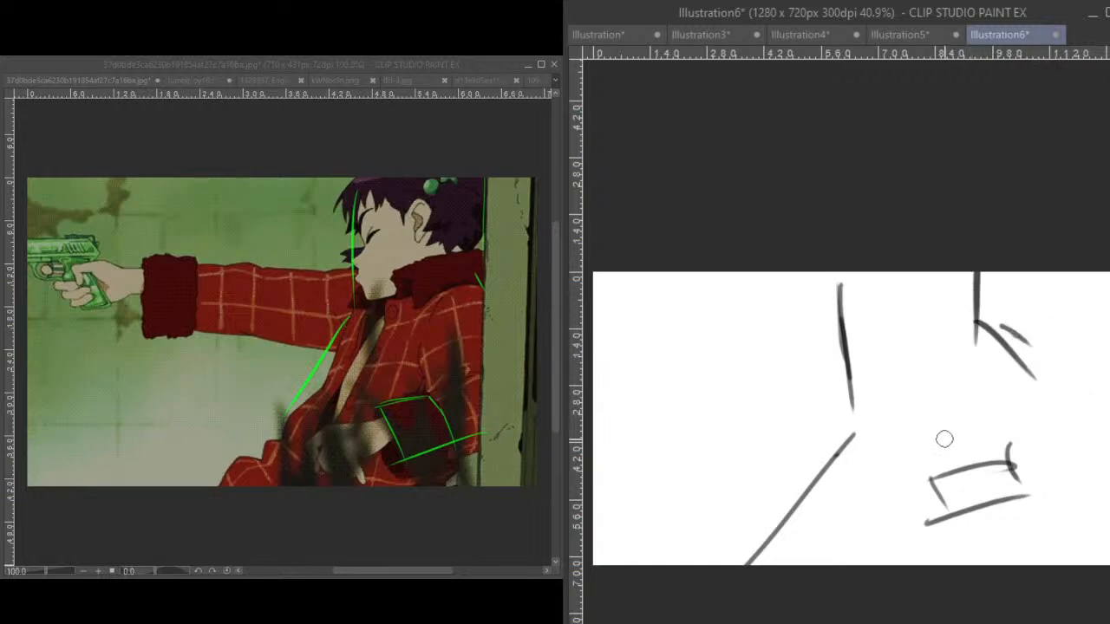
- Clear the grey sketch from the canvas and the green traced lines from the reference image
key(Delete)
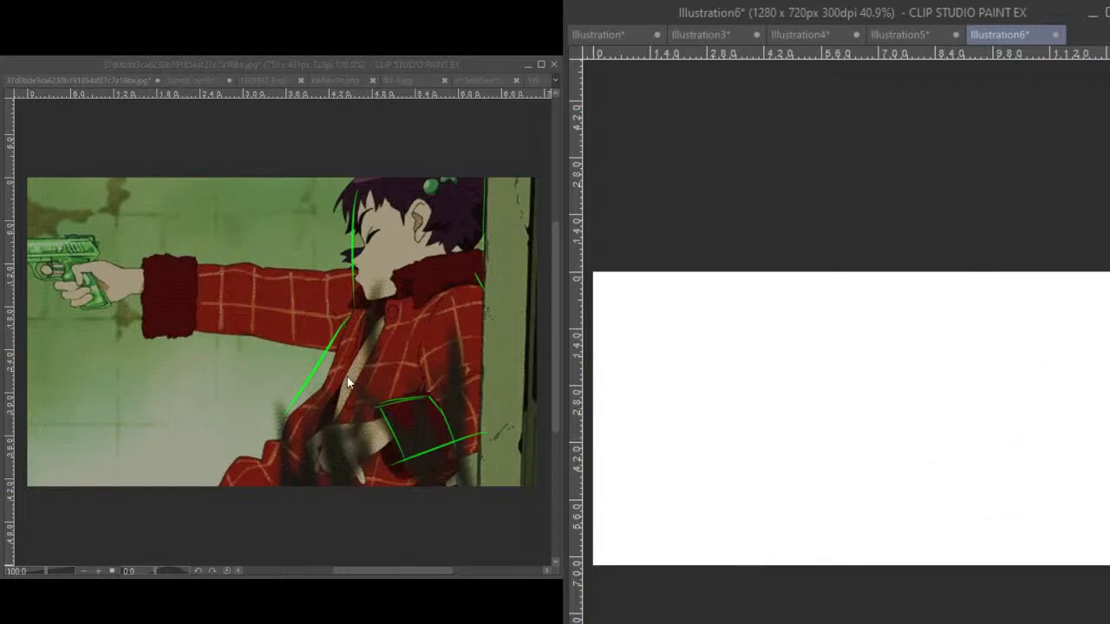
click(364, 336)
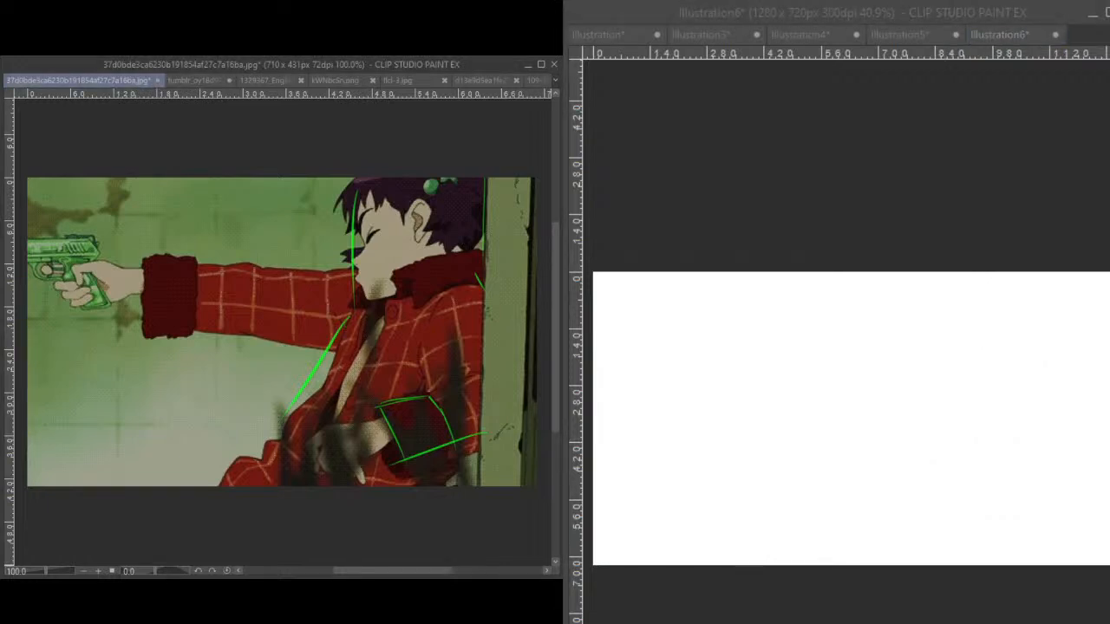
key(Delete)
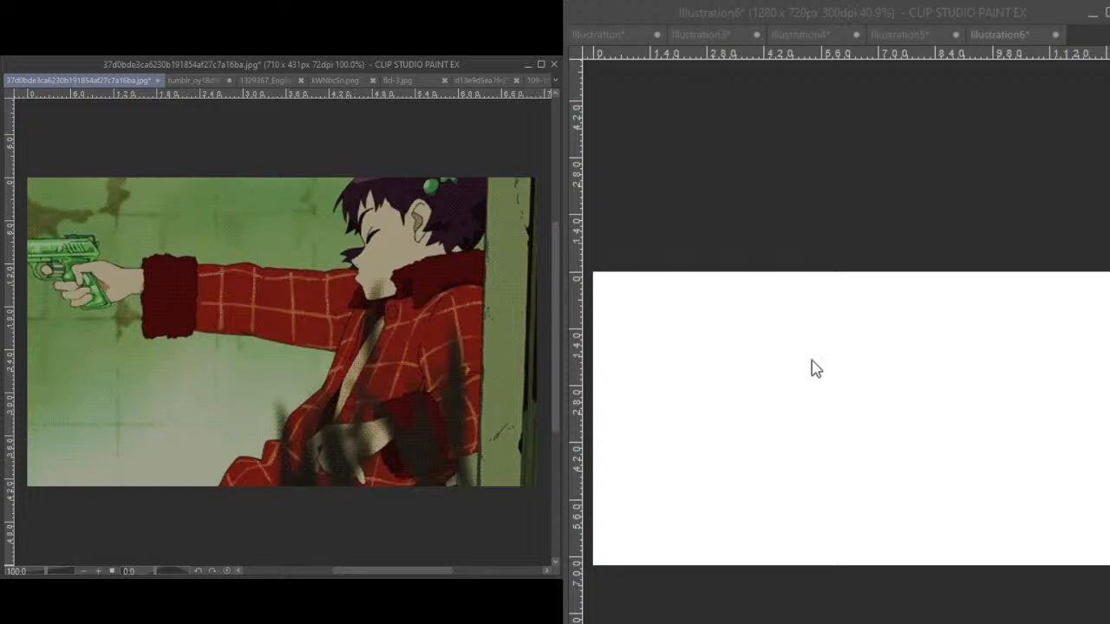
- Sketch the figure's slanted torso front, base line, shoulder oval and bent near arm with its hand in green
drag(854, 338, 786, 501)
drag(809, 455, 771, 532)
mouse_move(828, 429)
mouse_down()
mouse_move(756, 528)
mouse_move(745, 565)
mouse_move(789, 544)
mouse_move(857, 559)
mouse_up()
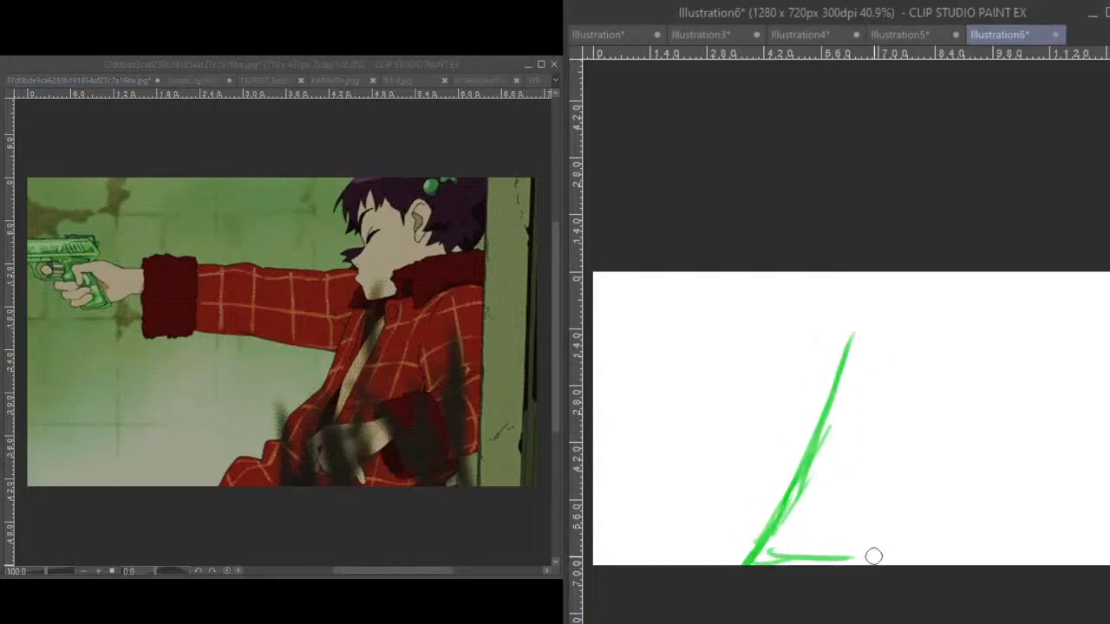
drag(959, 325, 981, 487)
mouse_move(959, 351)
mouse_down()
mouse_move(980, 482)
mouse_move(991, 483)
mouse_move(863, 482)
mouse_move(907, 508)
mouse_move(842, 488)
mouse_move(843, 475)
mouse_up()
- Sketch the outstretched arm in green with its sleeve, boxy cuff, hand and gun reaching to the canvas's left edge
mouse_move(867, 349)
mouse_down()
mouse_move(694, 336)
mouse_move(787, 352)
mouse_move(821, 348)
mouse_move(705, 339)
mouse_move(766, 344)
mouse_move(685, 331)
mouse_move(672, 317)
mouse_move(673, 356)
mouse_move(648, 367)
mouse_up()
drag(662, 302, 660, 367)
mouse_move(668, 312)
mouse_down()
mouse_move(650, 310)
mouse_move(666, 303)
mouse_up()
mouse_move(666, 304)
mouse_down()
mouse_move(595, 301)
mouse_move(667, 324)
mouse_move(688, 318)
mouse_move(659, 340)
mouse_move(686, 338)
mouse_move(633, 381)
mouse_move(693, 374)
mouse_move(720, 357)
mouse_move(716, 388)
mouse_up()
mouse_move(713, 327)
mouse_down()
mouse_move(768, 326)
mouse_move(745, 325)
mouse_move(756, 381)
mouse_move(803, 365)
mouse_move(756, 371)
mouse_move(829, 375)
mouse_move(785, 381)
mouse_move(835, 385)
mouse_up()
mouse_move(748, 316)
mouse_down()
mouse_move(867, 314)
mouse_move(871, 327)
mouse_up()
drag(801, 334, 865, 333)
click(875, 284)
- Scale the whole green sketch down, move it toward the lower left of the canvas, and apply the transformation
key(ctrl+t)
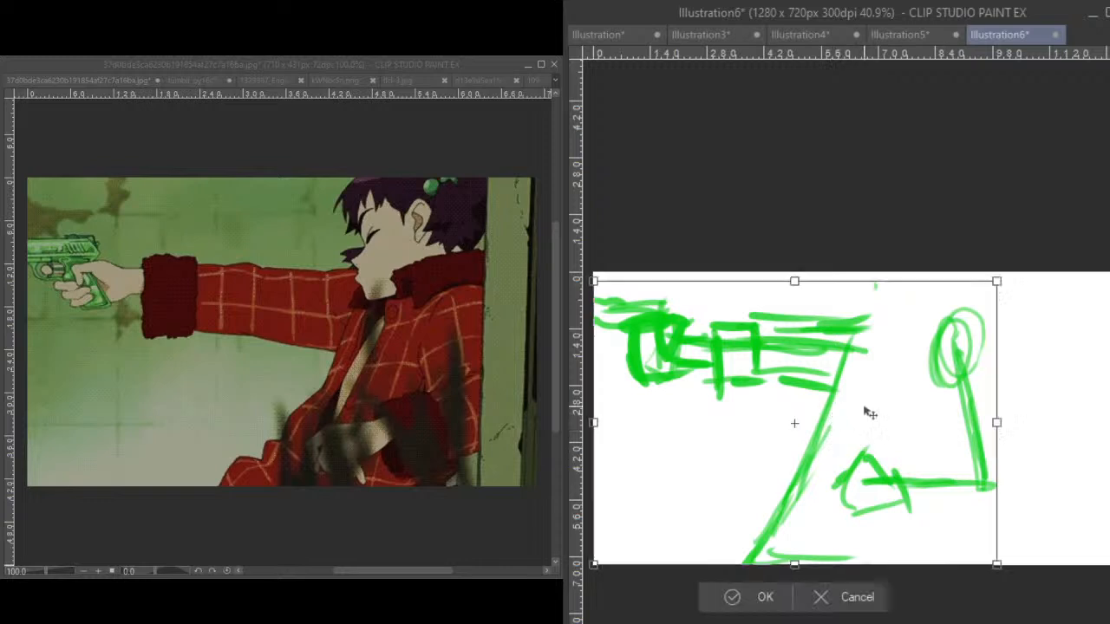
drag(996, 279, 926, 336)
mouse_move(847, 421)
mouse_down()
mouse_move(915, 420)
mouse_move(801, 461)
mouse_up()
click(716, 604)
- Add green strokes for the neck, shoulder line and lower head above the torso
drag(776, 308, 801, 371)
mouse_move(806, 278)
mouse_down()
mouse_move(794, 305)
mouse_move(814, 375)
mouse_move(809, 333)
mouse_move(810, 362)
mouse_move(873, 358)
mouse_move(806, 366)
mouse_up()
drag(788, 296, 800, 330)
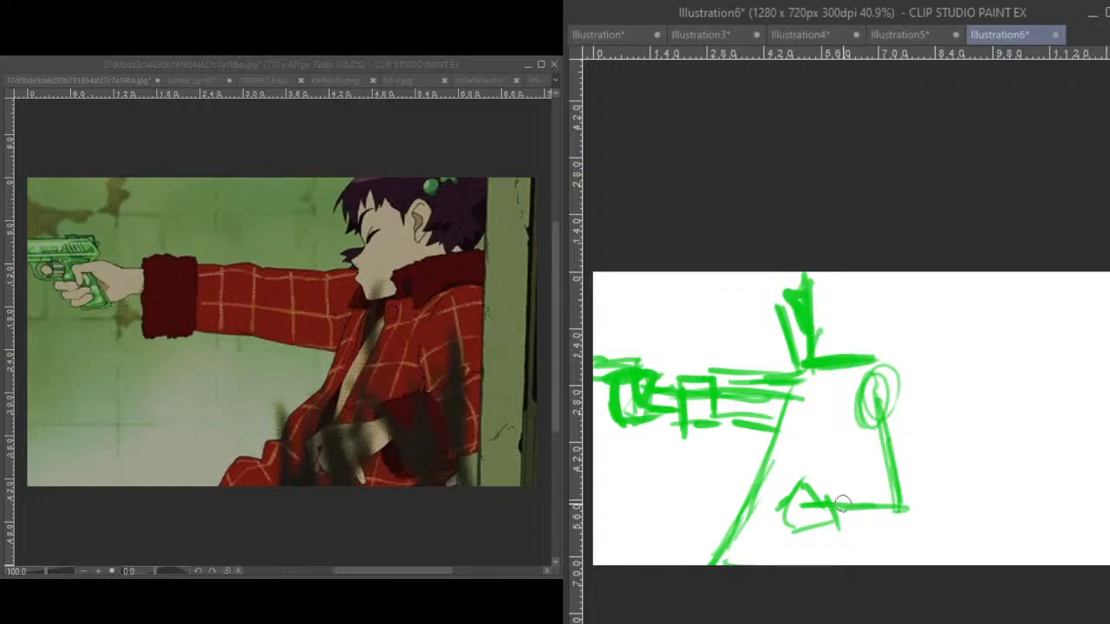
mouse_move(821, 283)
mouse_down()
mouse_move(883, 270)
mouse_move(851, 277)
mouse_move(898, 315)
mouse_move(871, 330)
mouse_up()
- Scale the green sketch down slightly, move it lower to make room for the head, and apply the transformation
key(ctrl+t)
mouse_move(851, 401)
mouse_down()
mouse_move(886, 362)
mouse_move(869, 367)
mouse_move(876, 380)
mouse_up()
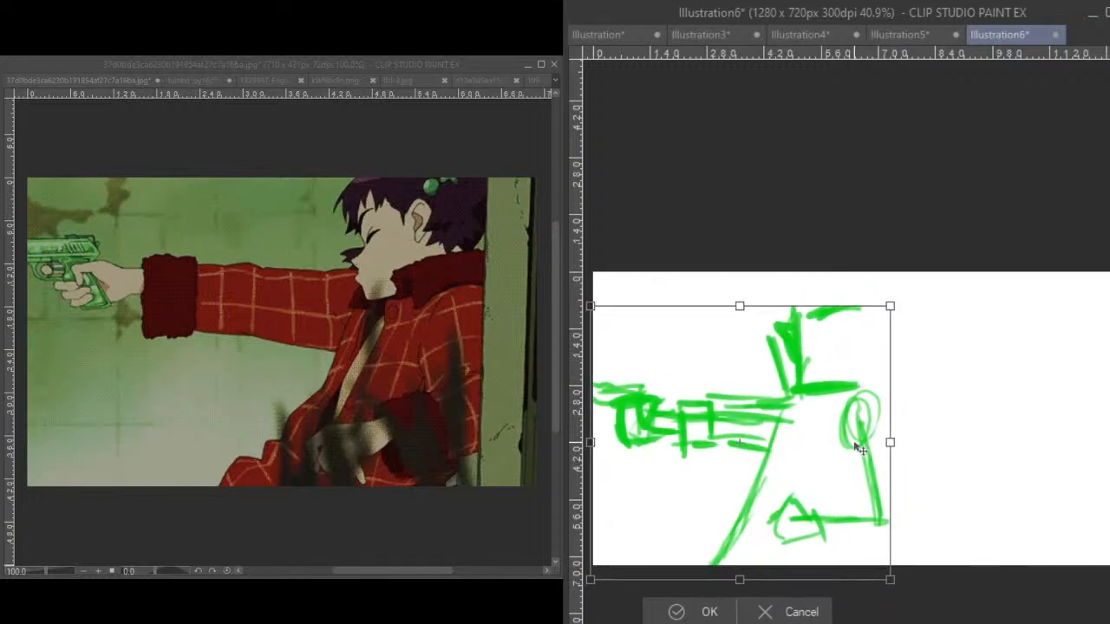
click(708, 613)
- Rework the head in green, replacing the rough neck and face strokes with an ear line, lip and chin profile, jaw and cheek line
mouse_move(853, 288)
mouse_down()
mouse_move(871, 336)
mouse_move(855, 300)
mouse_move(845, 351)
mouse_up()
drag(863, 307, 843, 349)
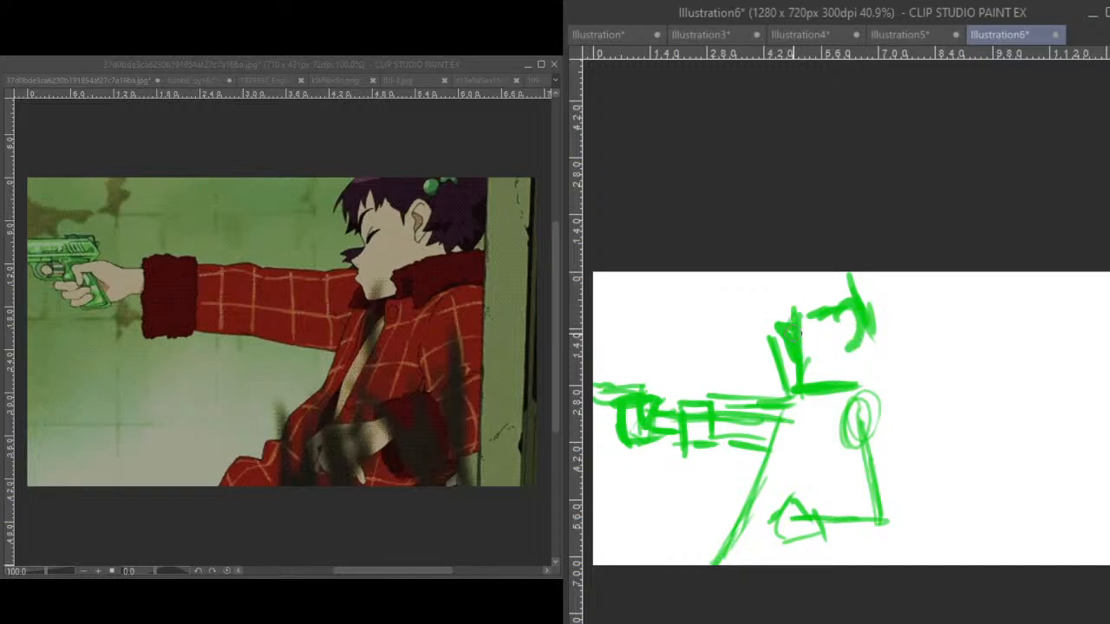
mouse_move(789, 320)
mouse_down()
mouse_move(757, 330)
mouse_move(777, 341)
mouse_move(792, 379)
mouse_move(769, 324)
mouse_move(772, 335)
mouse_move(759, 341)
mouse_move(768, 327)
mouse_move(796, 365)
mouse_move(803, 318)
mouse_move(811, 371)
mouse_move(797, 343)
mouse_move(778, 342)
mouse_move(781, 369)
mouse_up()
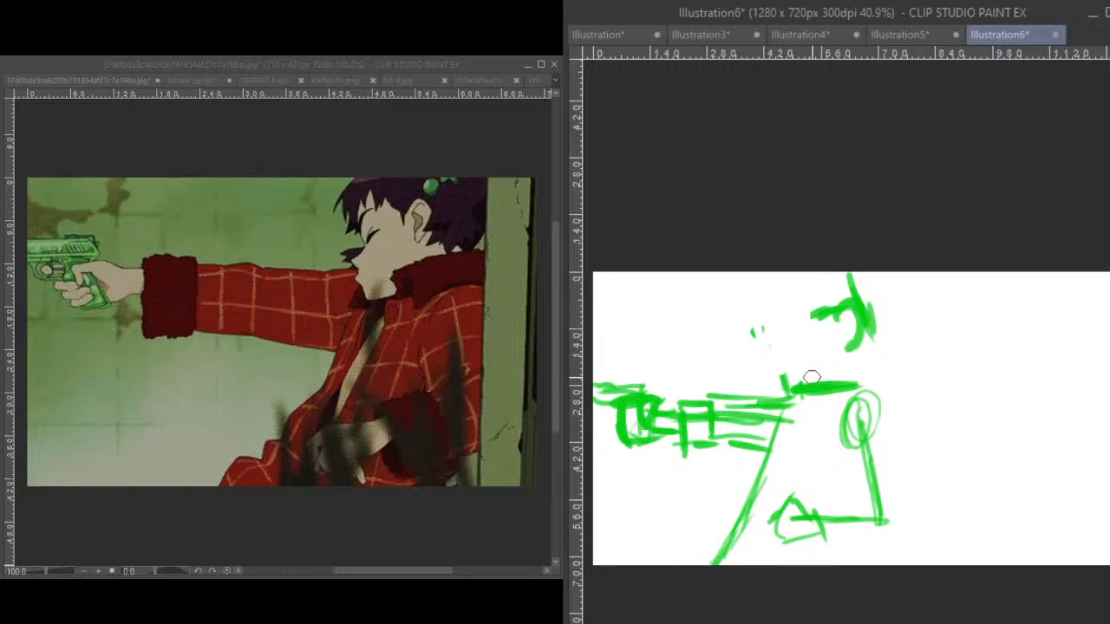
drag(778, 326, 758, 352)
key(ctrl+z)
mouse_move(785, 302)
mouse_down()
mouse_move(797, 273)
mouse_move(771, 312)
mouse_move(797, 322)
mouse_move(751, 343)
mouse_move(779, 359)
mouse_up()
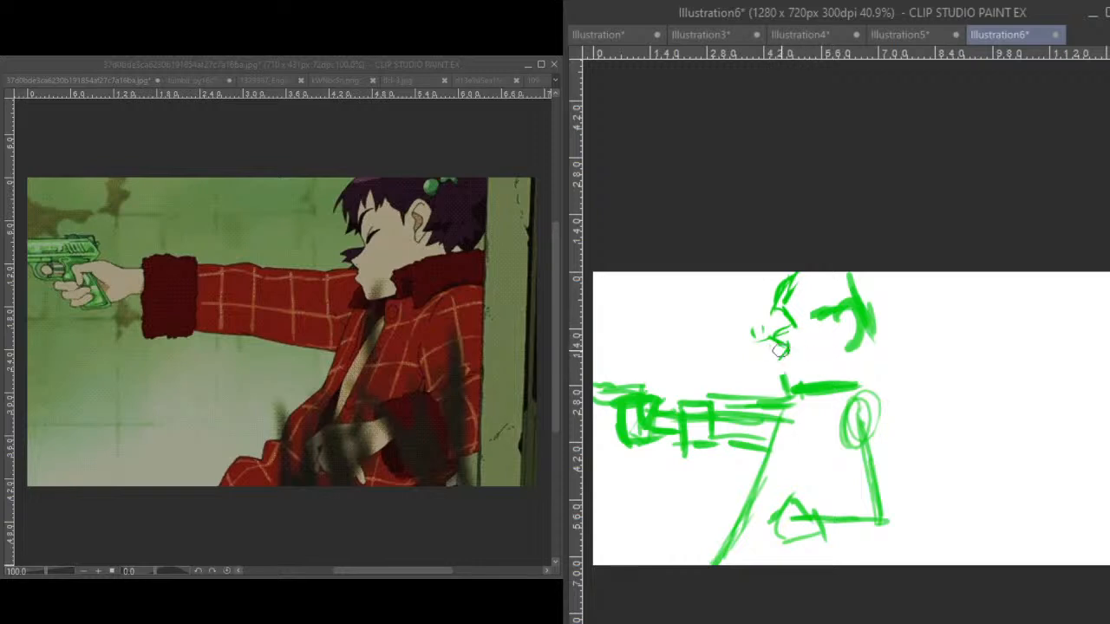
mouse_move(787, 364)
mouse_down()
mouse_move(814, 401)
mouse_move(866, 372)
mouse_up()
mouse_move(815, 319)
mouse_down()
mouse_move(794, 314)
mouse_move(813, 319)
mouse_up()
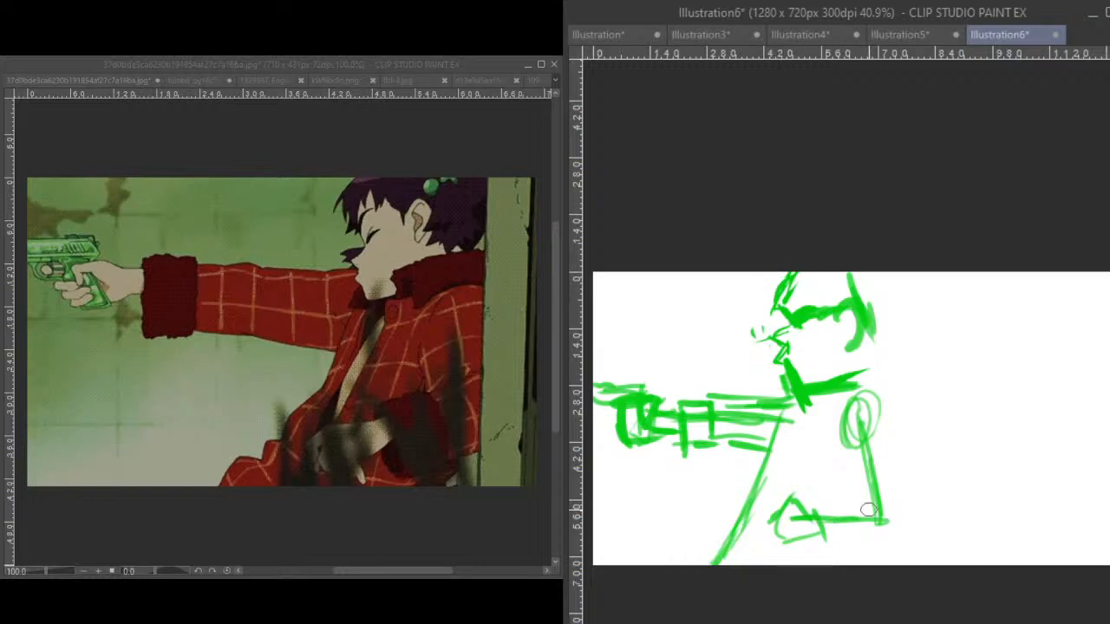
- Scale the whole green sketch down toward the canvas's lower left to free room above the head, and apply the transformation
key(ctrl+t)
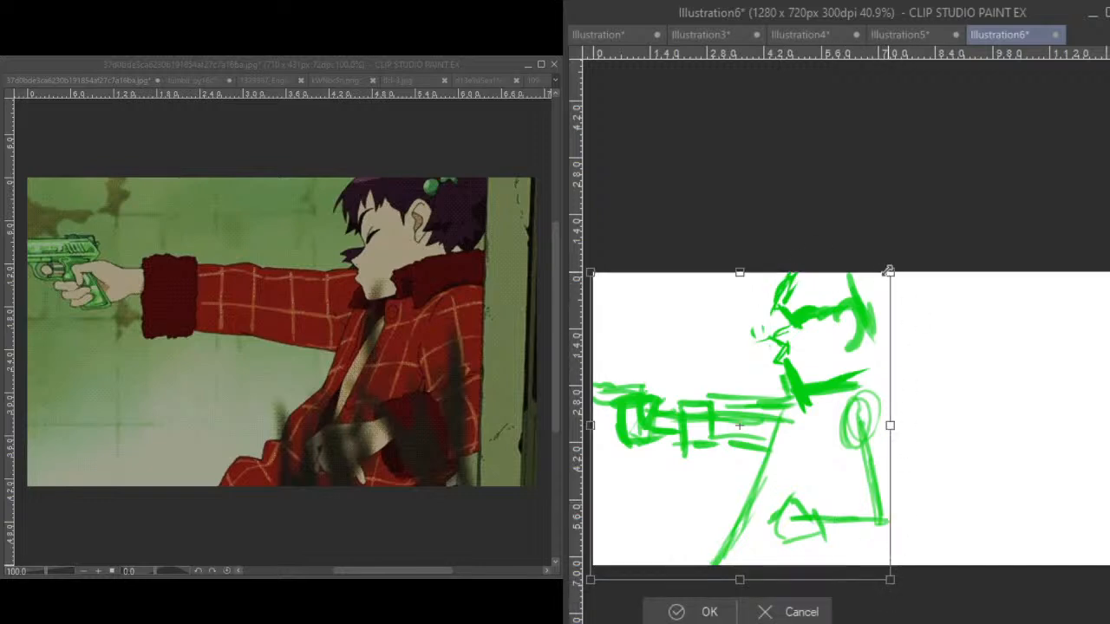
drag(890, 270, 820, 352)
mouse_move(796, 418)
mouse_down()
mouse_move(818, 408)
mouse_move(821, 421)
mouse_move(807, 422)
mouse_up()
click(662, 612)
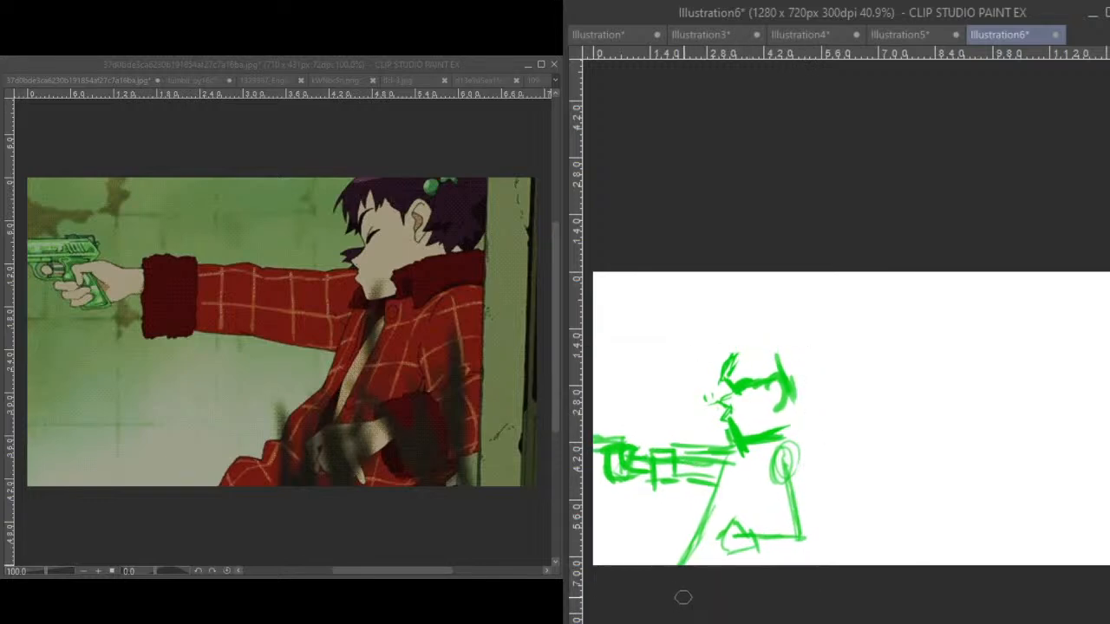
- Sketch the hair outline, bangs, back of the head and nape around the face in green
mouse_move(714, 369)
mouse_down()
mouse_move(728, 323)
mouse_move(704, 373)
mouse_move(741, 366)
mouse_move(776, 316)
mouse_move(783, 332)
mouse_move(822, 344)
mouse_up()
mouse_move(811, 382)
mouse_down()
mouse_move(800, 347)
mouse_move(816, 350)
mouse_move(799, 418)
mouse_move(815, 384)
mouse_move(792, 404)
mouse_move(801, 386)
mouse_move(787, 430)
mouse_move(807, 402)
mouse_move(793, 375)
mouse_up()
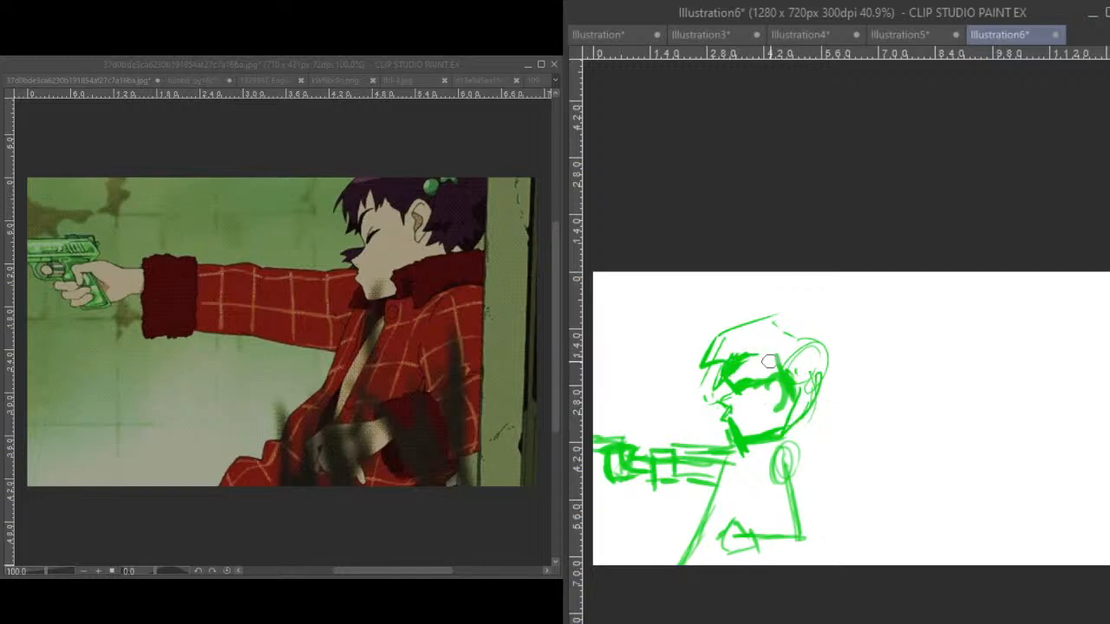
drag(731, 395, 719, 412)
- Clear the green sketch and draw long, light horizontal contour lines across the canvas for the outstretched arm
key(Delete)
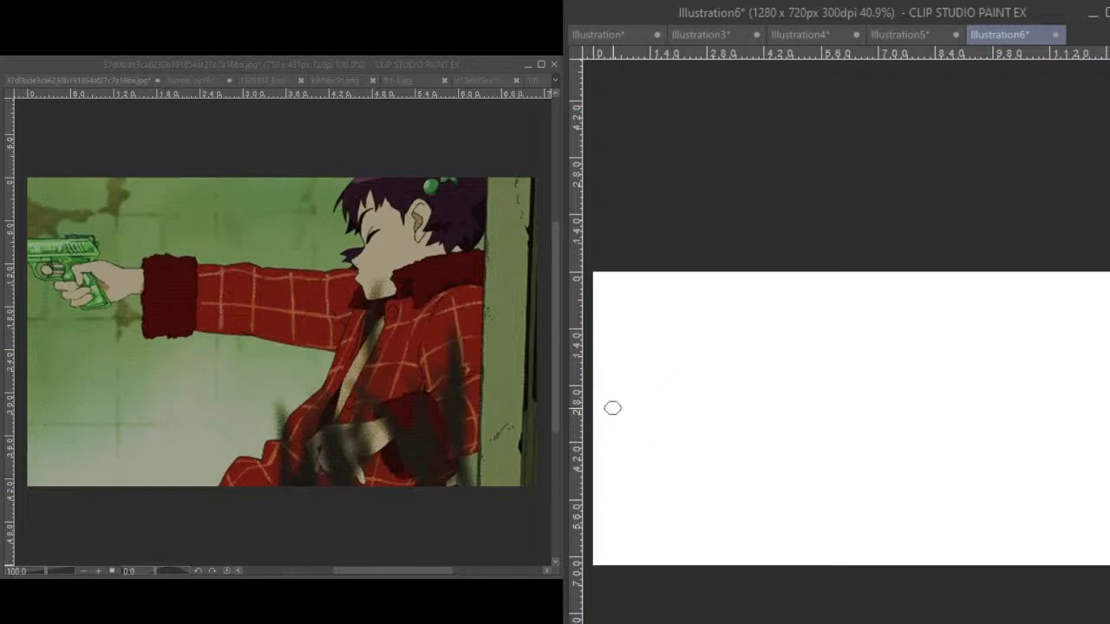
drag(593, 404, 1101, 441)
key(ctrl+z)
drag(589, 394, 817, 392)
drag(624, 389, 1109, 385)
drag(759, 382, 807, 381)
drag(994, 368, 707, 345)
drag(702, 343, 837, 355)
- Trace thin green contour lines over the reference, from the outstretched arm's underside across the chest and at the coat's front fold
drag(144, 336, 402, 339)
drag(214, 330, 402, 317)
mouse_move(335, 332)
mouse_down()
mouse_move(483, 329)
mouse_move(451, 336)
mouse_up()
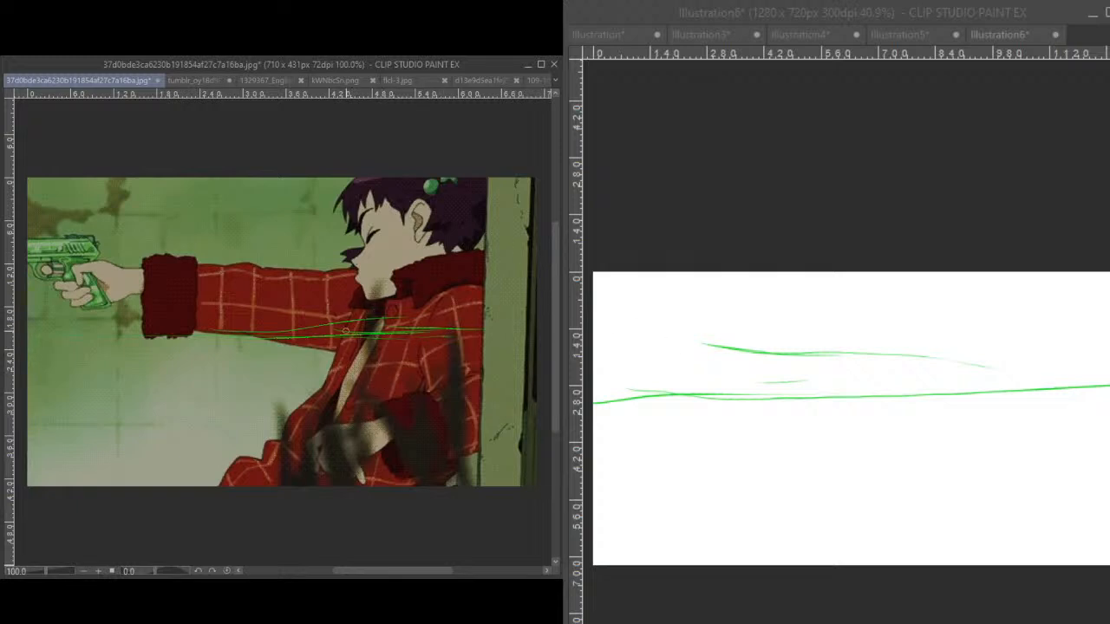
mouse_move(335, 356)
mouse_down()
mouse_move(351, 344)
mouse_move(347, 370)
mouse_up()
drag(295, 410, 320, 418)
drag(346, 345, 327, 402)
- Draw curved green cross-contours over the reference's bent arm, following the shoulder, sleeve folds, forearm and cuff
mouse_move(424, 362)
mouse_down()
mouse_move(469, 345)
mouse_move(482, 296)
mouse_move(465, 288)
mouse_move(482, 284)
mouse_up()
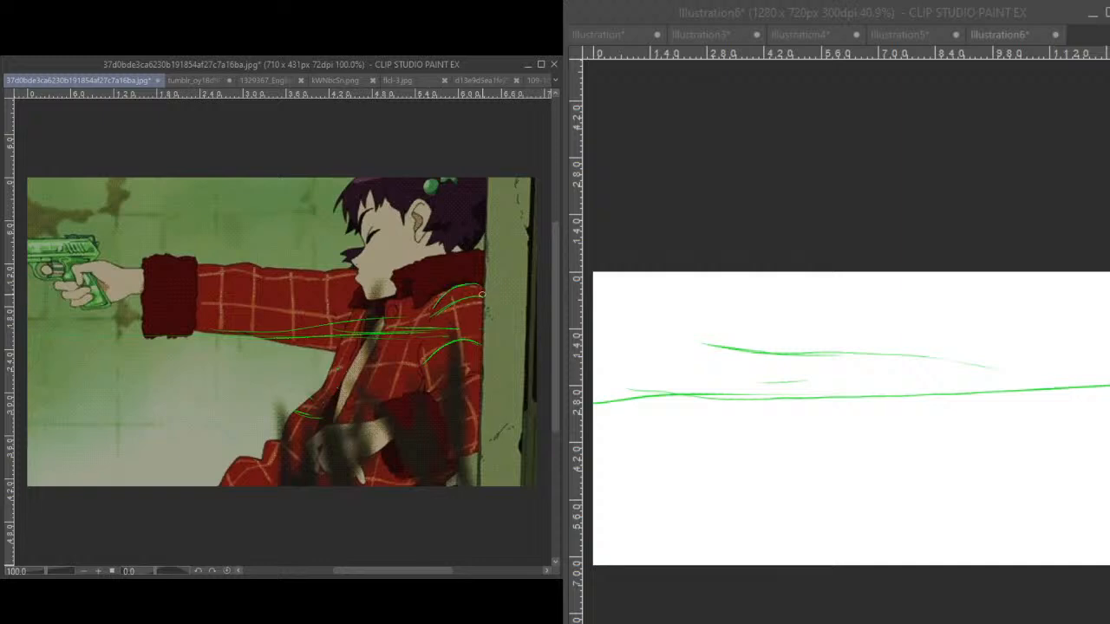
drag(431, 383, 476, 364)
drag(455, 389, 468, 431)
mouse_move(431, 398)
mouse_down()
mouse_move(433, 424)
mouse_move(411, 420)
mouse_move(391, 439)
mouse_up()
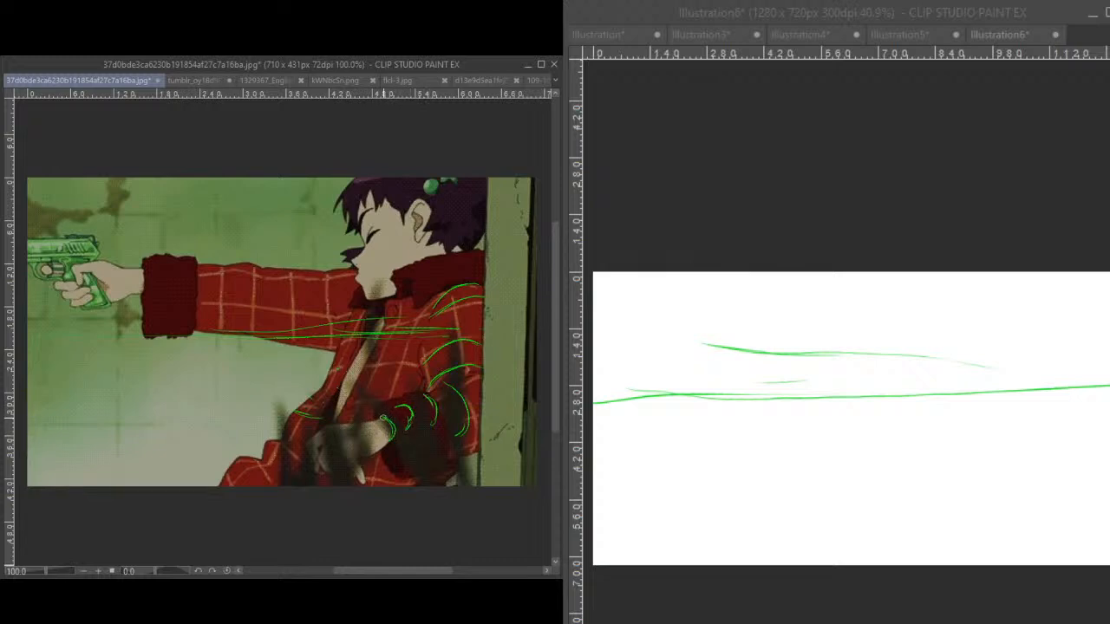
mouse_move(386, 418)
mouse_down()
mouse_move(427, 397)
mouse_move(407, 402)
mouse_move(428, 369)
mouse_up()
drag(426, 327, 490, 310)
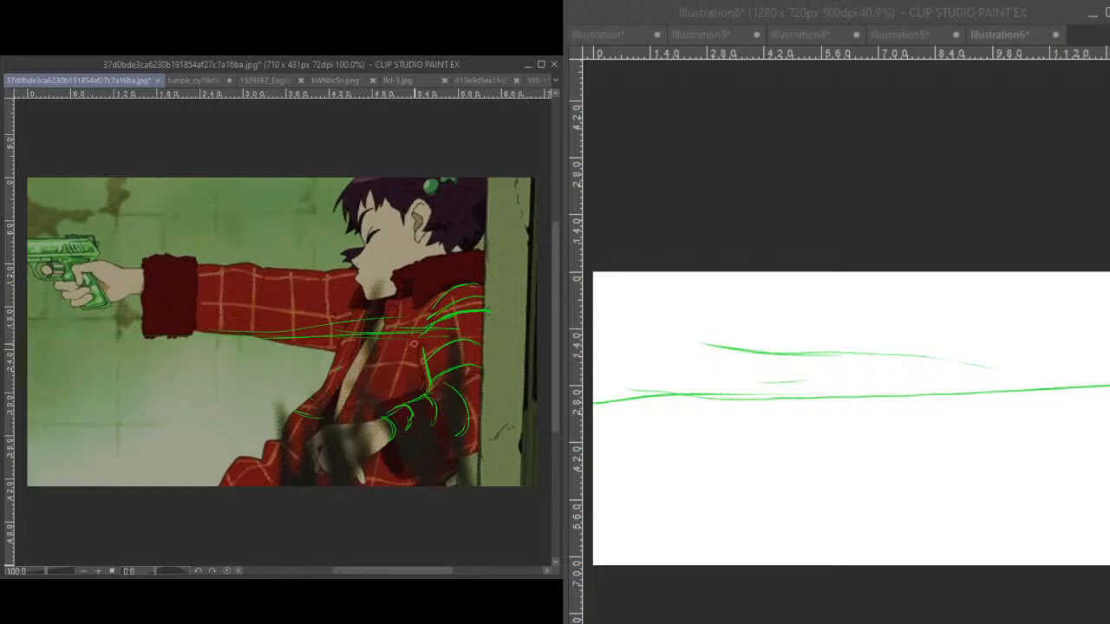
drag(433, 301, 425, 361)
mouse_move(369, 316)
mouse_down()
mouse_move(330, 380)
mouse_move(330, 424)
mouse_move(337, 362)
mouse_move(380, 312)
mouse_up()
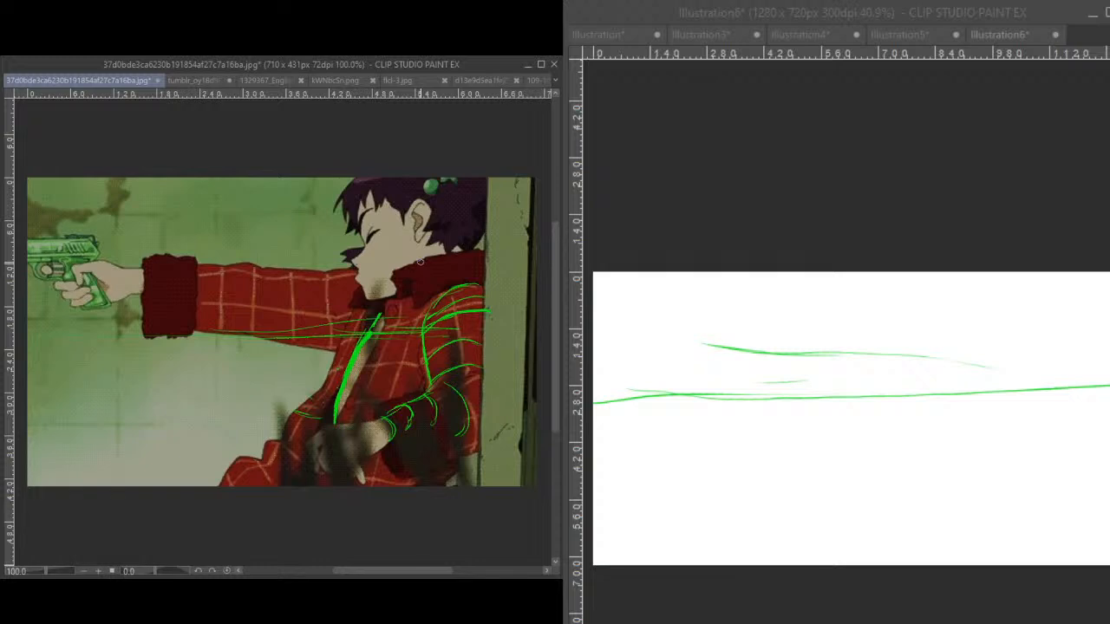
key(ctrl+z)
key(ctrl+z)
key(ctrl+z)
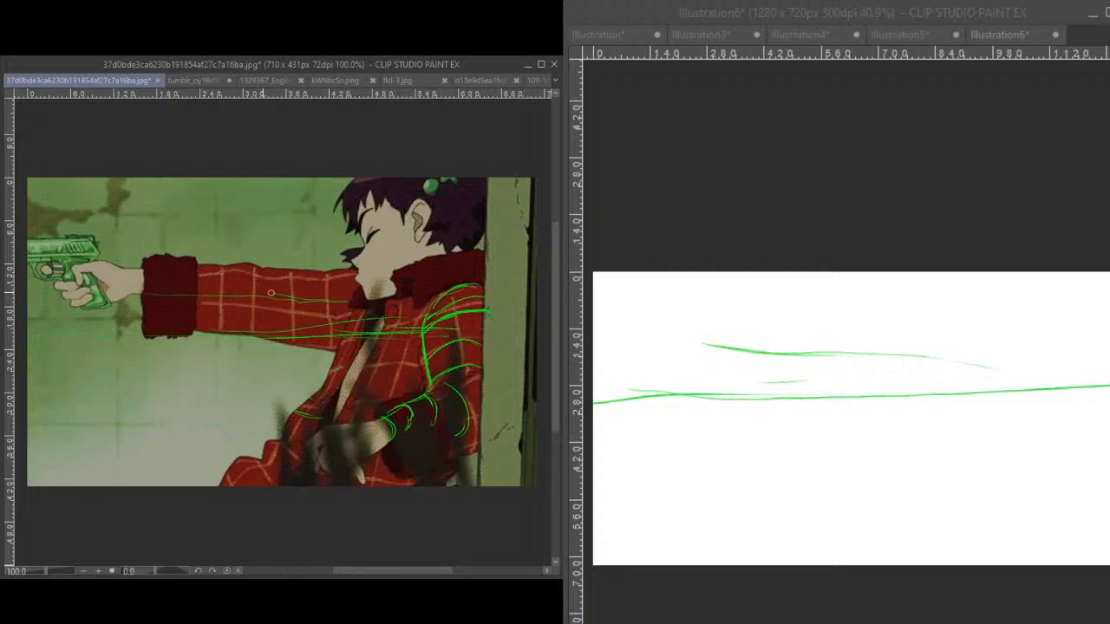
- Trace the outstretched arm's centre line, the chin and the coat collar in green over the reference
drag(191, 296, 341, 302)
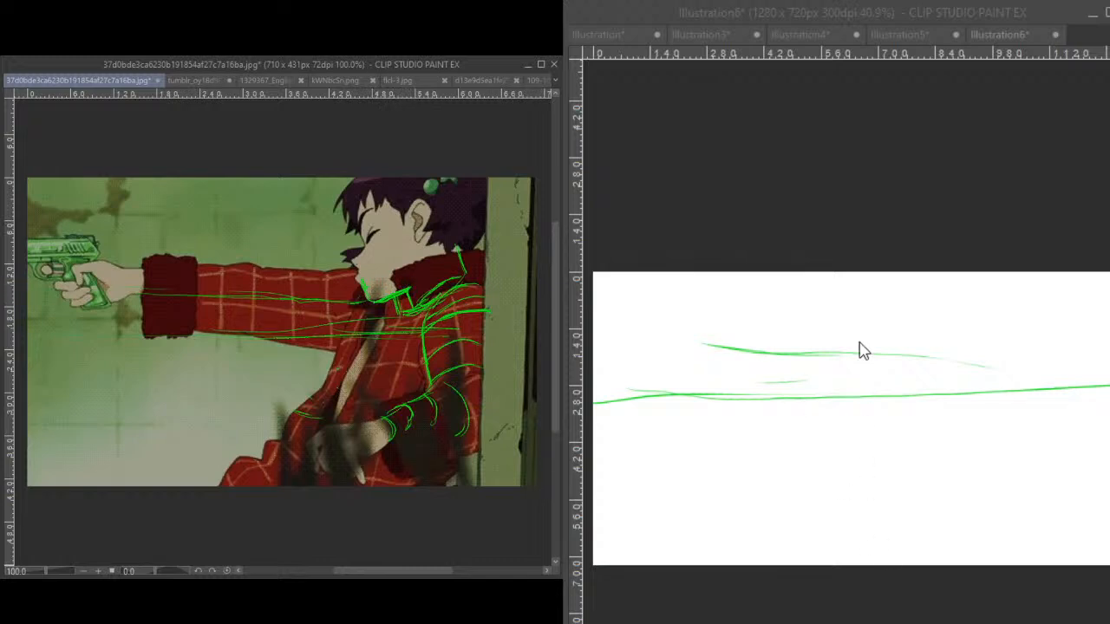
- Sketch the jaw with the collar corner on the canvas, plus the bent arm's rounded shoulder and upper sleeve
mouse_move(861, 305)
mouse_down()
mouse_move(871, 343)
mouse_move(901, 364)
mouse_move(956, 326)
mouse_move(889, 365)
mouse_move(954, 330)
mouse_move(905, 360)
mouse_move(953, 342)
mouse_move(954, 329)
mouse_move(945, 340)
mouse_move(956, 368)
mouse_move(949, 340)
mouse_move(966, 364)
mouse_up()
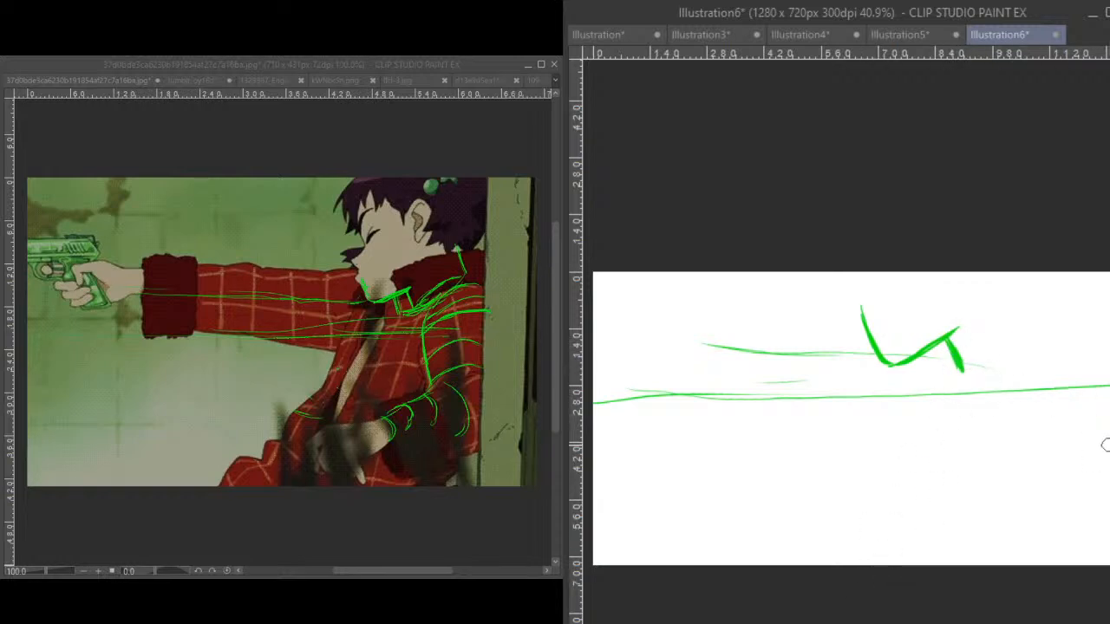
drag(1047, 357, 983, 414)
drag(1002, 371, 985, 412)
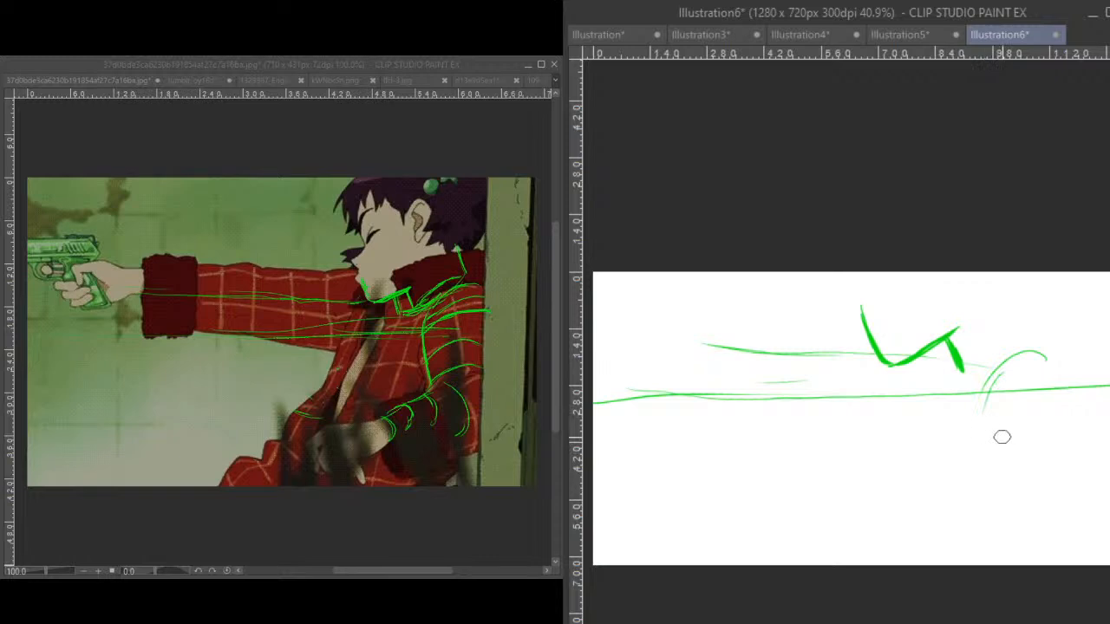
drag(985, 372, 1011, 521)
mouse_move(988, 392)
mouse_down()
mouse_move(1024, 332)
mouse_move(1077, 390)
mouse_move(1095, 473)
mouse_up()
drag(1075, 386, 1094, 503)
drag(1029, 346, 1075, 449)
- Sketch the bent arm's forearm line down to the canvas's lower edge, with heavy curved strokes for the elbow
drag(1046, 495, 943, 555)
drag(1025, 517, 893, 578)
mouse_move(976, 540)
mouse_down()
mouse_move(1036, 481)
mouse_move(1068, 555)
mouse_up()
mouse_move(1032, 482)
mouse_down()
mouse_move(1075, 564)
mouse_move(1094, 555)
mouse_up()
drag(1063, 512, 1082, 564)
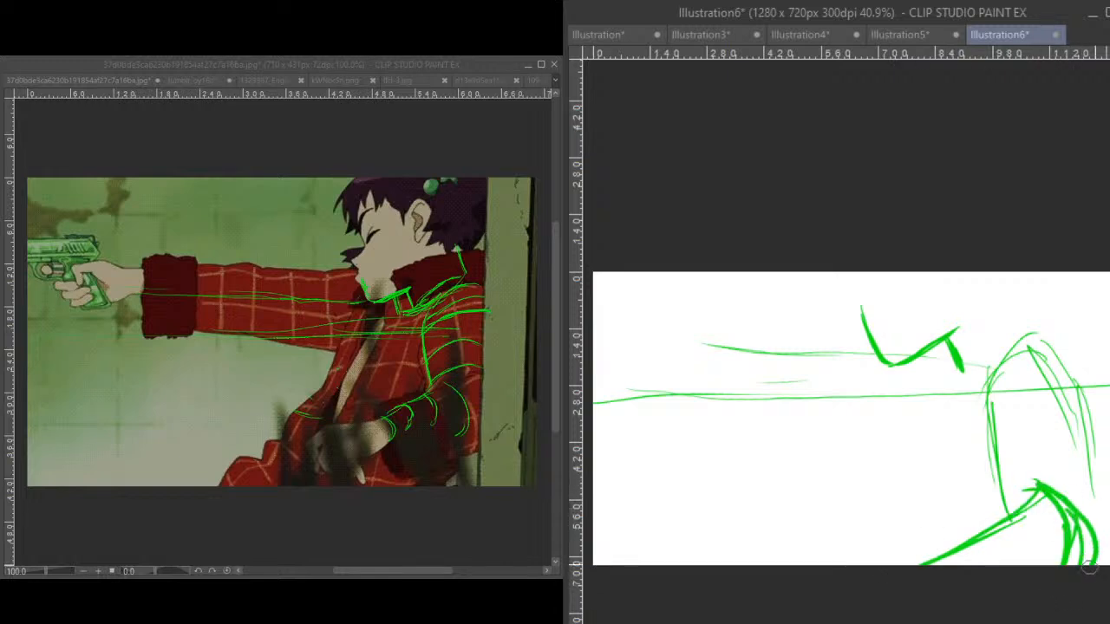
- Draw long vertical green strokes for the coat's front opening, running from the chest down to the forearm
drag(980, 518, 945, 539)
mouse_move(942, 399)
mouse_down()
mouse_move(944, 503)
mouse_move(931, 517)
mouse_up()
drag(928, 418, 939, 532)
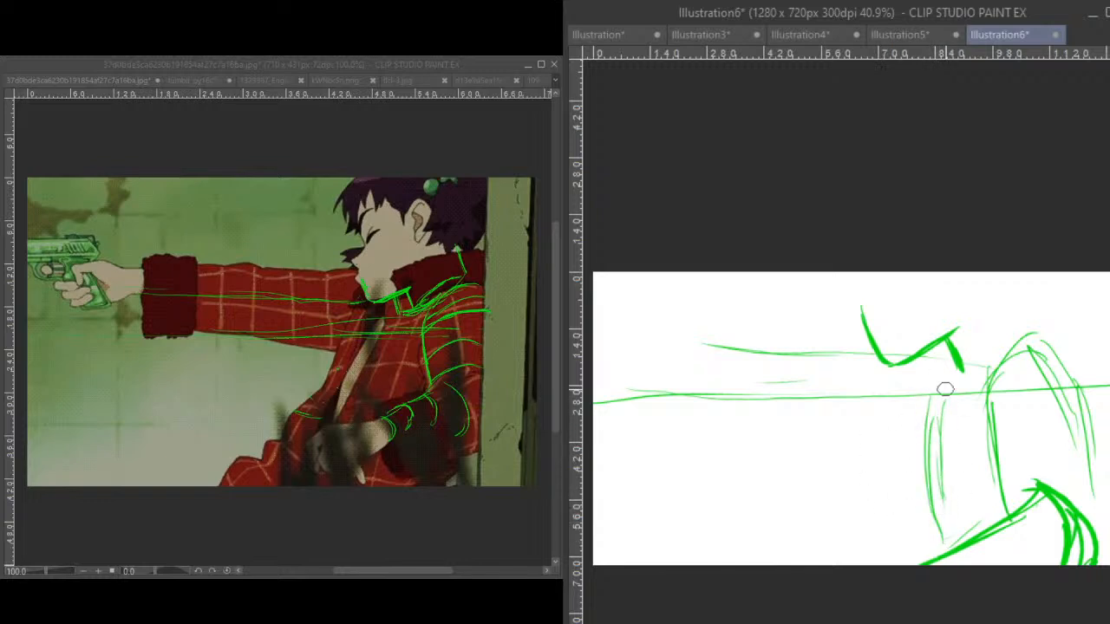
drag(940, 384, 933, 548)
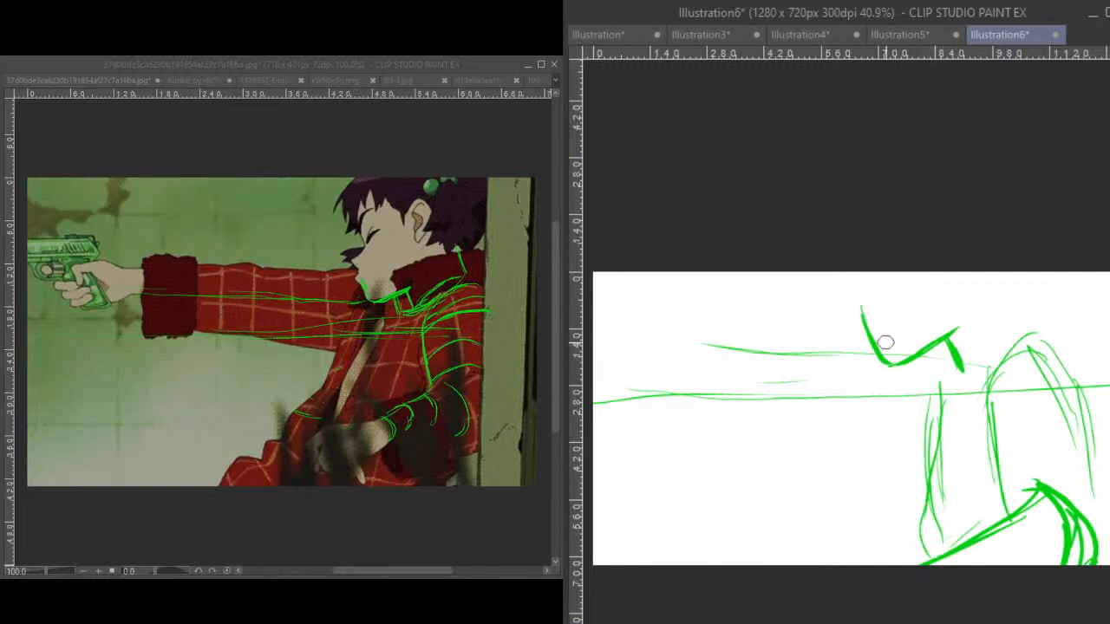
- Extend the face profile upward from the chin with the mouth angle, and sketch the collar curving around the neck
drag(857, 304, 799, 293)
key(ctrl+z)
mouse_move(864, 309)
mouse_down()
mouse_move(841, 303)
mouse_move(863, 277)
mouse_move(835, 299)
mouse_move(863, 310)
mouse_up()
key(ctrl+z)
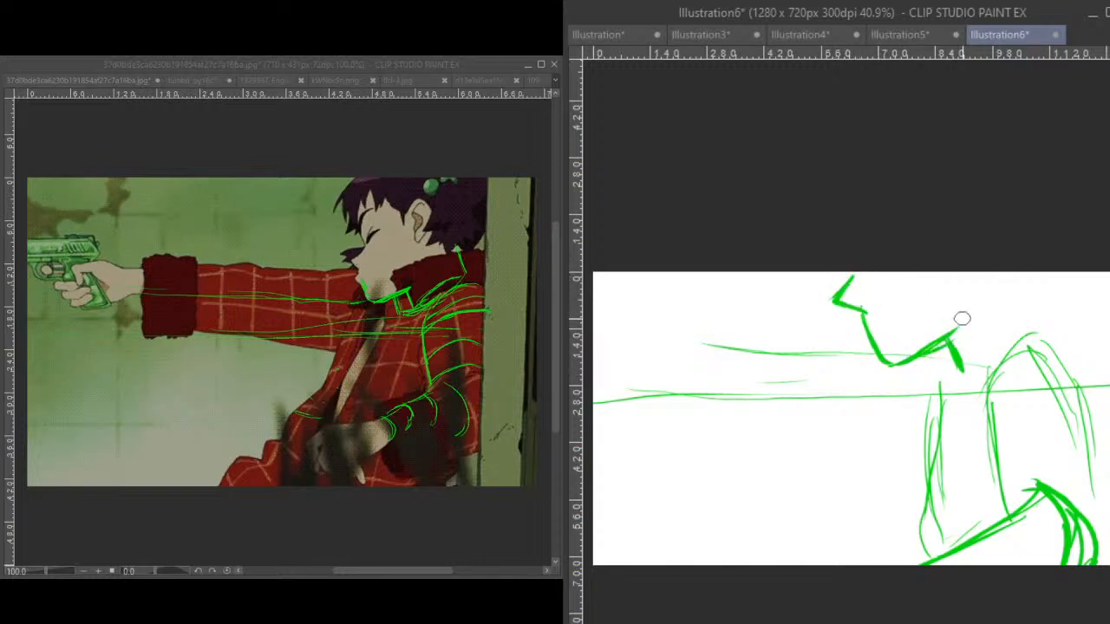
drag(935, 317, 957, 376)
mouse_move(931, 320)
mouse_down()
mouse_move(989, 285)
mouse_move(1005, 287)
mouse_move(1024, 329)
mouse_up()
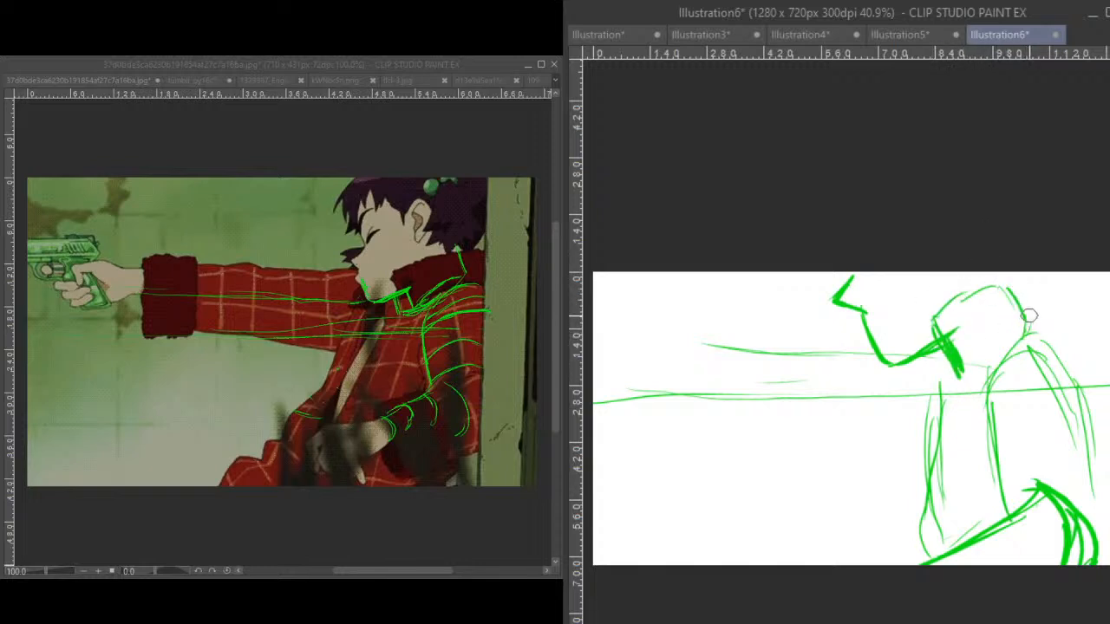
- Add a line for the back of the neck and a thick vertical green bar for the wall behind the figure
drag(1032, 277, 1030, 331)
drag(1058, 274, 1063, 499)
drag(1063, 326, 1063, 563)
mouse_move(1072, 427)
mouse_down()
mouse_move(1067, 261)
mouse_move(1050, 622)
mouse_move(1051, 260)
mouse_up()
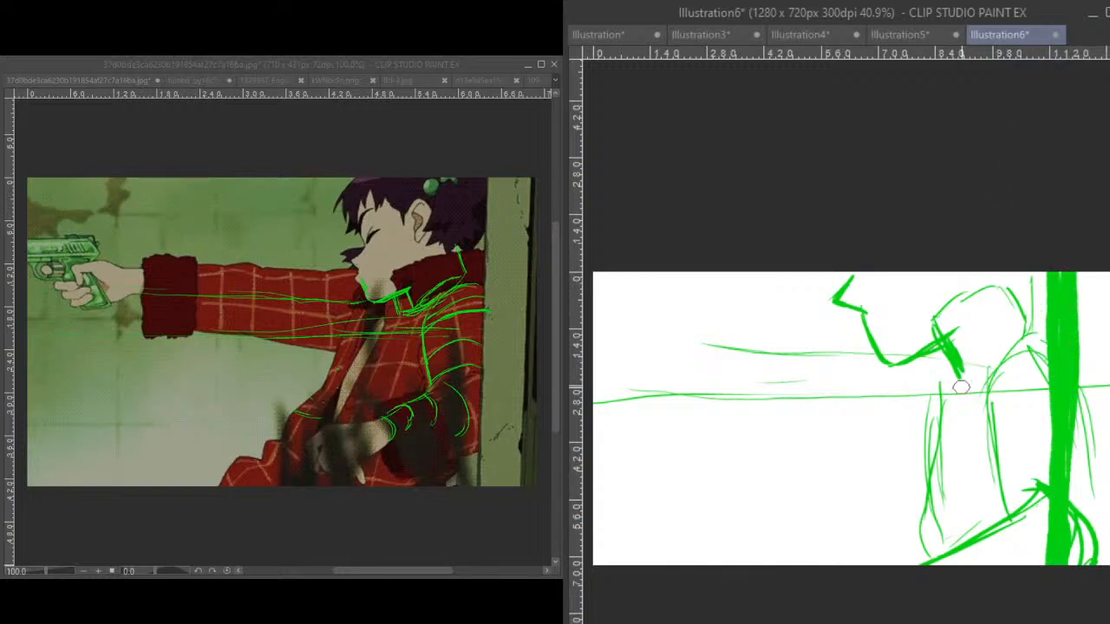
- Scale the whole green sketch down toward the canvas's centre and apply the transformation
key(ctrl+t)
mouse_move(1107, 274)
mouse_down()
mouse_move(1018, 326)
mouse_move(937, 425)
mouse_move(948, 413)
mouse_move(966, 424)
mouse_up()
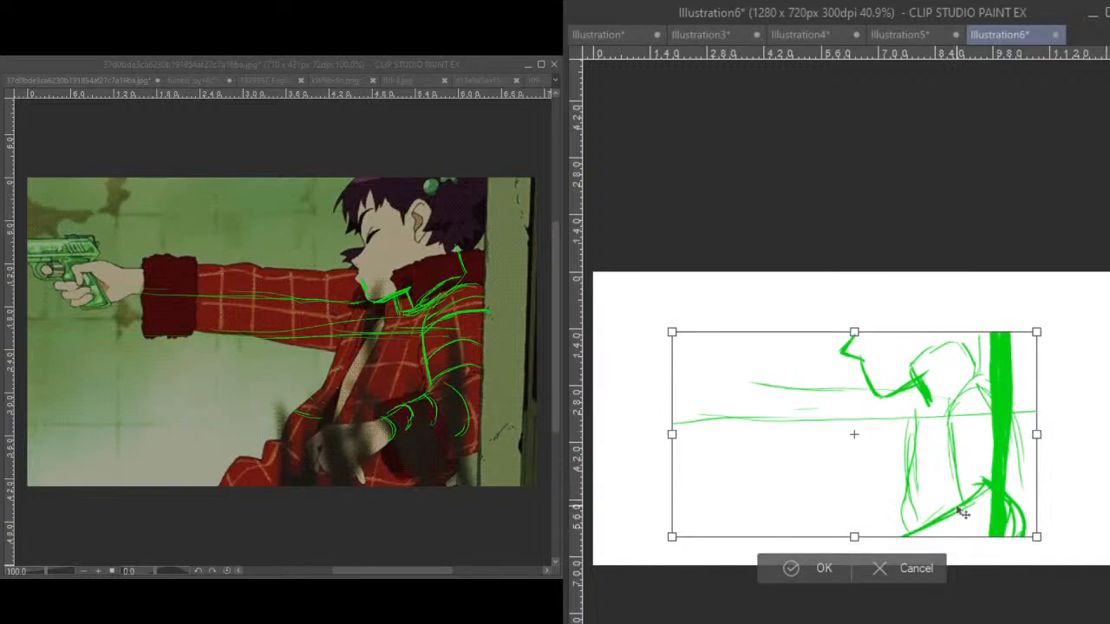
click(817, 569)
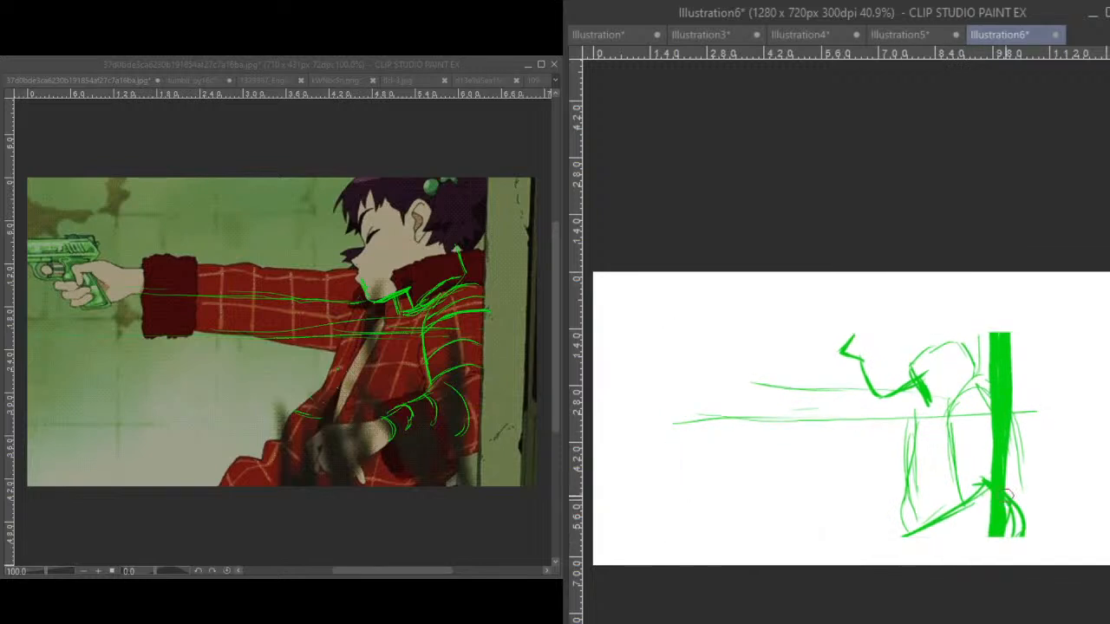
- Extend the wall bar to the canvas's upper and lower edges, and reinforce the collar's outline and front corner
mouse_move(999, 520)
mouse_down()
mouse_move(992, 607)
mouse_move(987, 468)
mouse_up()
drag(1004, 337, 1002, 258)
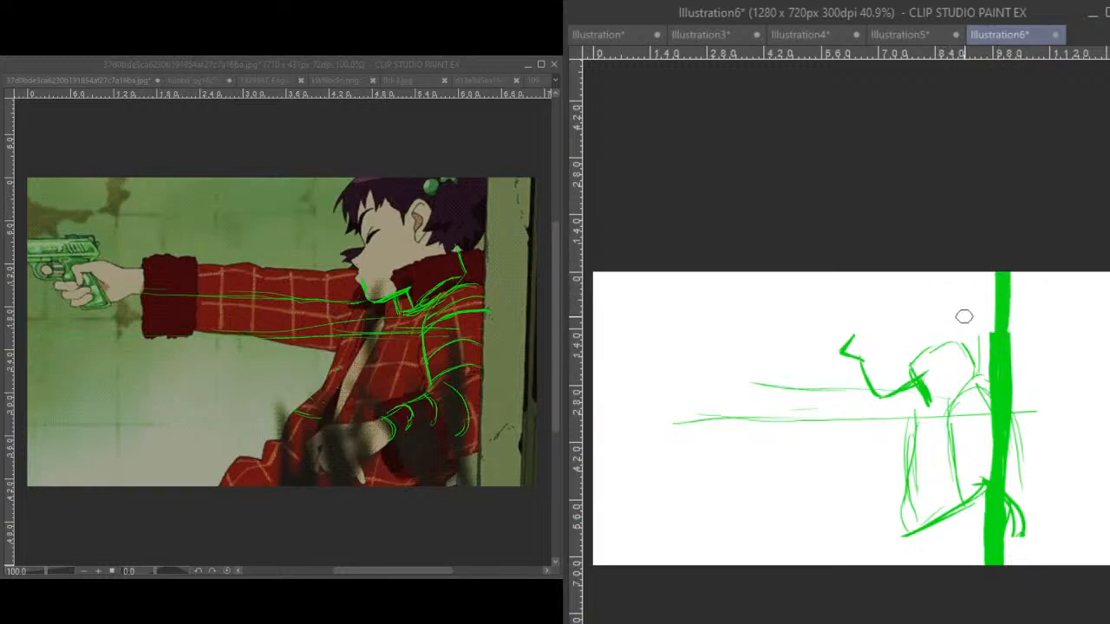
drag(944, 329, 954, 337)
mouse_move(956, 326)
mouse_down()
mouse_move(898, 369)
mouse_move(917, 401)
mouse_move(922, 391)
mouse_move(896, 396)
mouse_move(902, 414)
mouse_move(932, 412)
mouse_move(924, 396)
mouse_move(914, 406)
mouse_move(932, 382)
mouse_move(895, 395)
mouse_move(914, 418)
mouse_up()
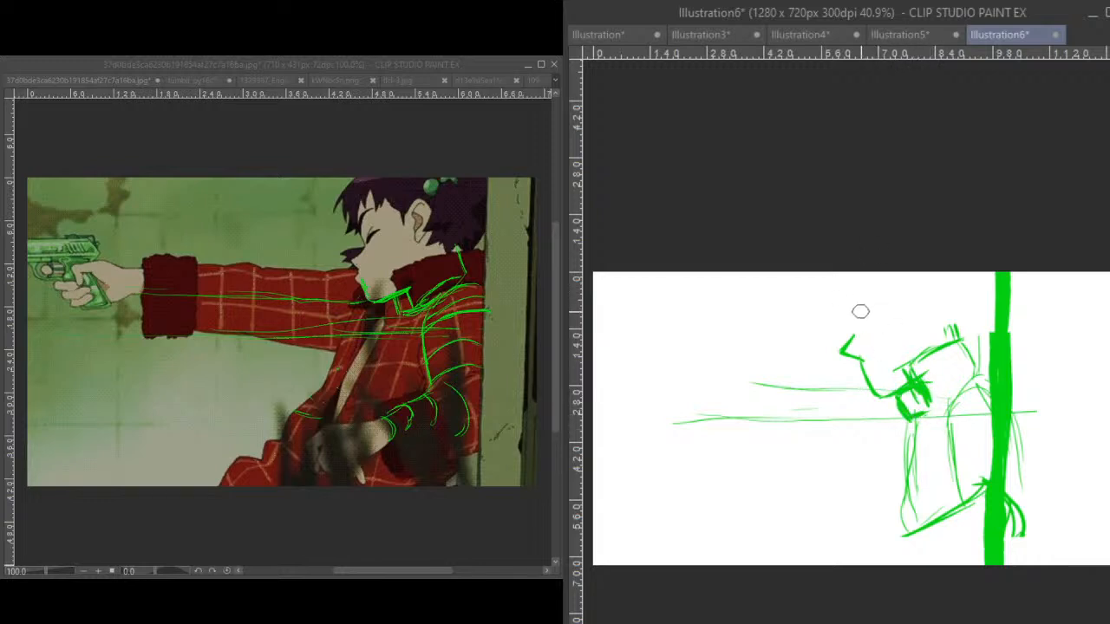
- Sketch the upper lip, mouth line and slope toward the nose in green on the face profile
drag(840, 318, 856, 330)
scroll(871, 353, up, 1)
drag(872, 352, 961, 359)
drag(901, 350, 795, 392)
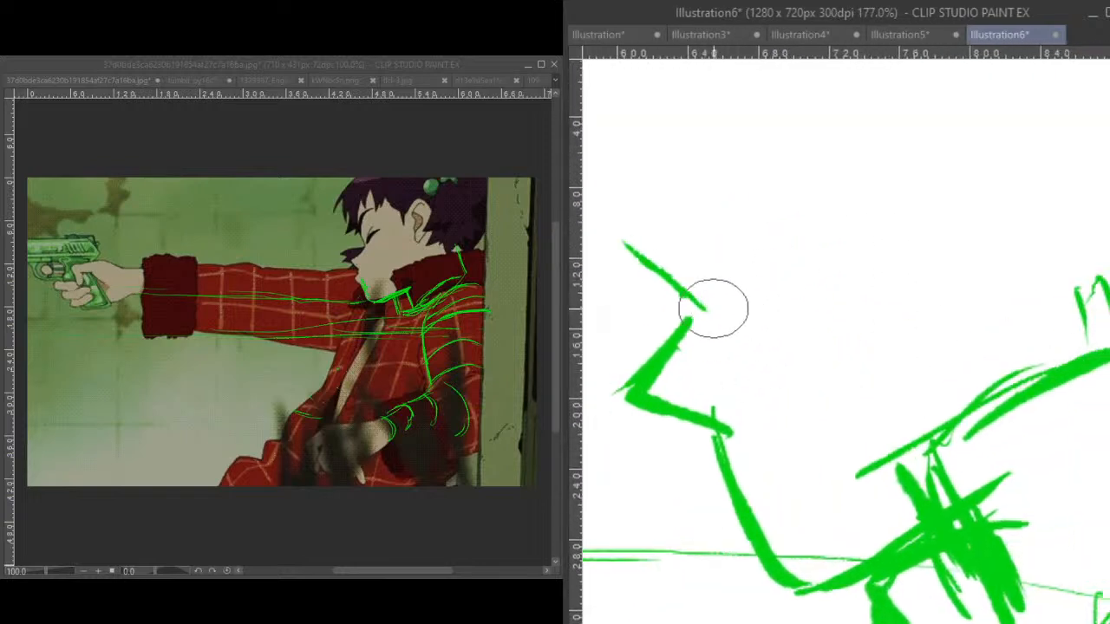
drag(694, 307, 750, 325)
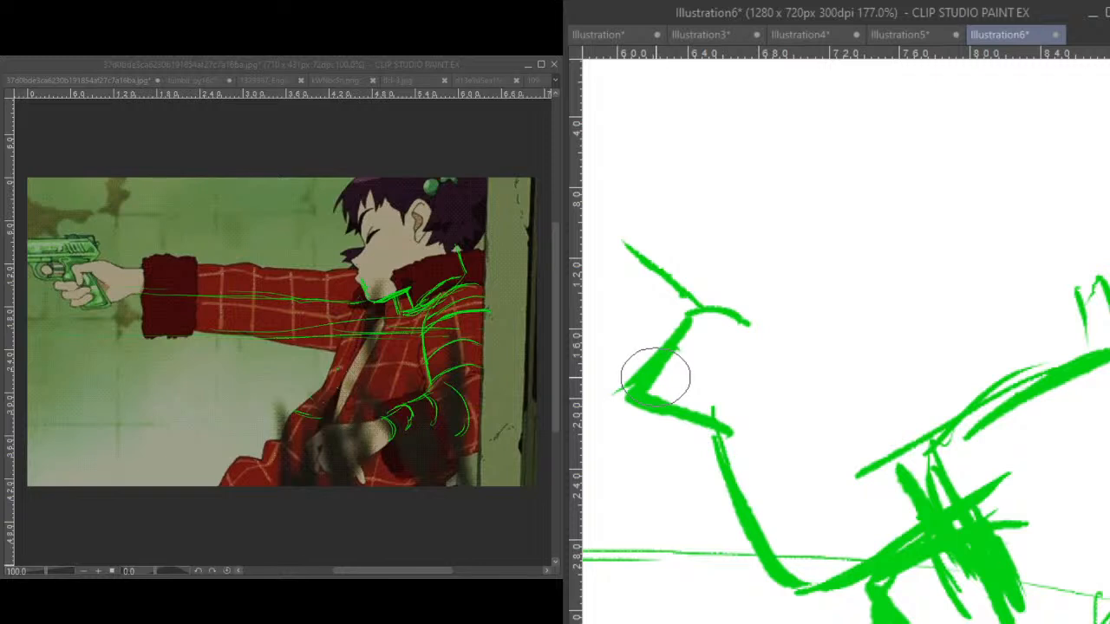
mouse_move(669, 260)
mouse_down()
mouse_move(650, 410)
mouse_move(699, 296)
mouse_move(676, 333)
mouse_move(663, 318)
mouse_move(782, 300)
mouse_move(755, 319)
mouse_move(694, 309)
mouse_move(743, 315)
mouse_up()
drag(640, 245, 570, 183)
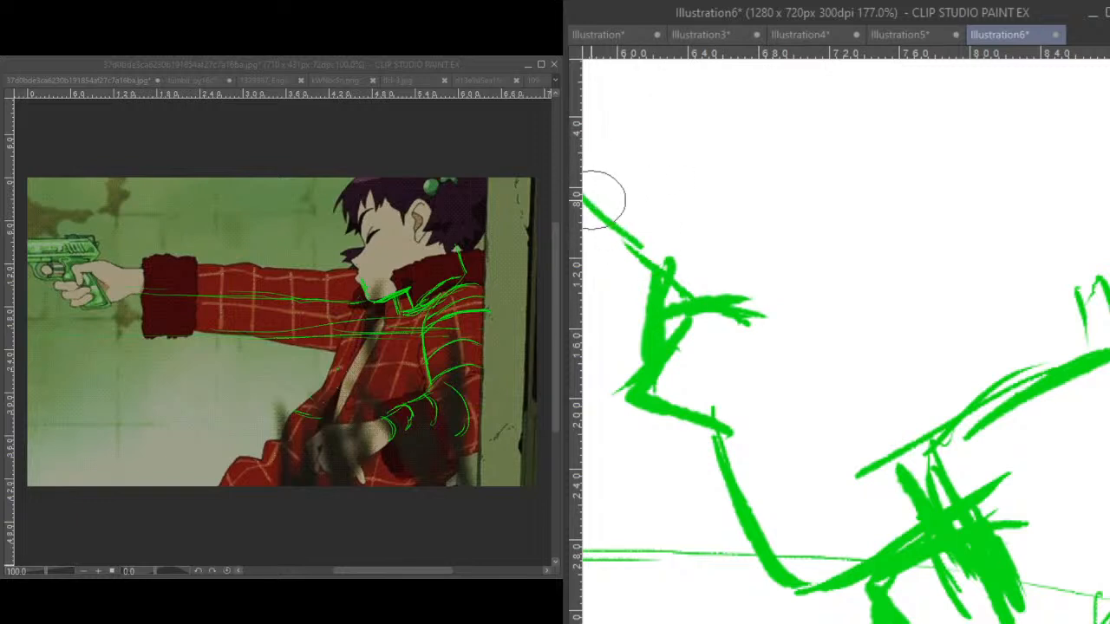
- Draw the nose above the lips, with a pointed tip and a long bridge line rising toward the forehead
drag(656, 249, 824, 351)
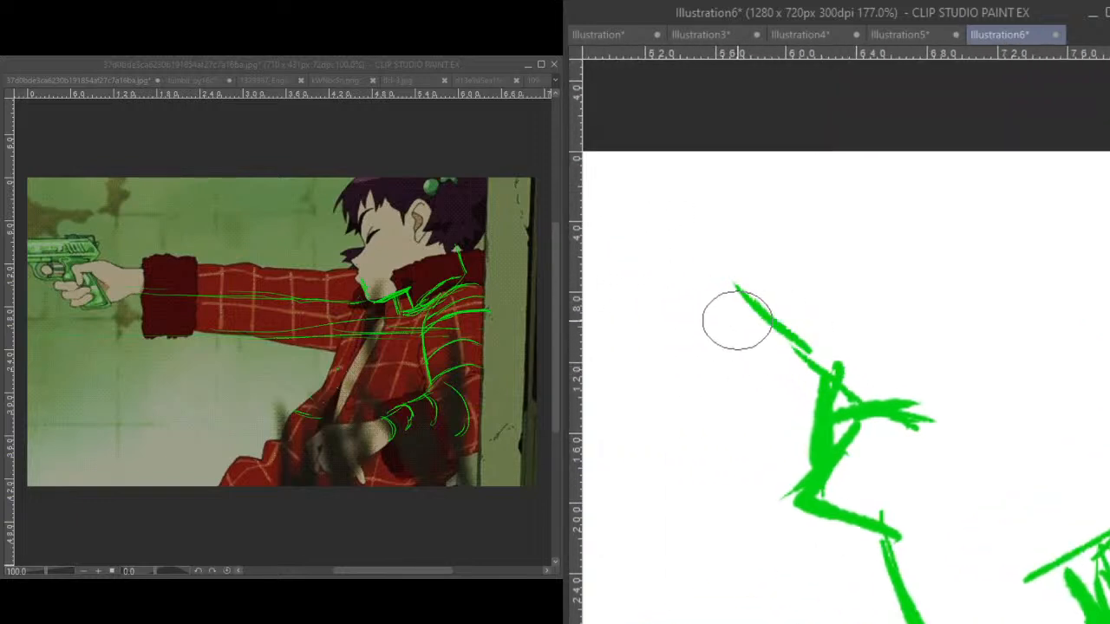
drag(712, 286, 813, 354)
drag(736, 285, 795, 254)
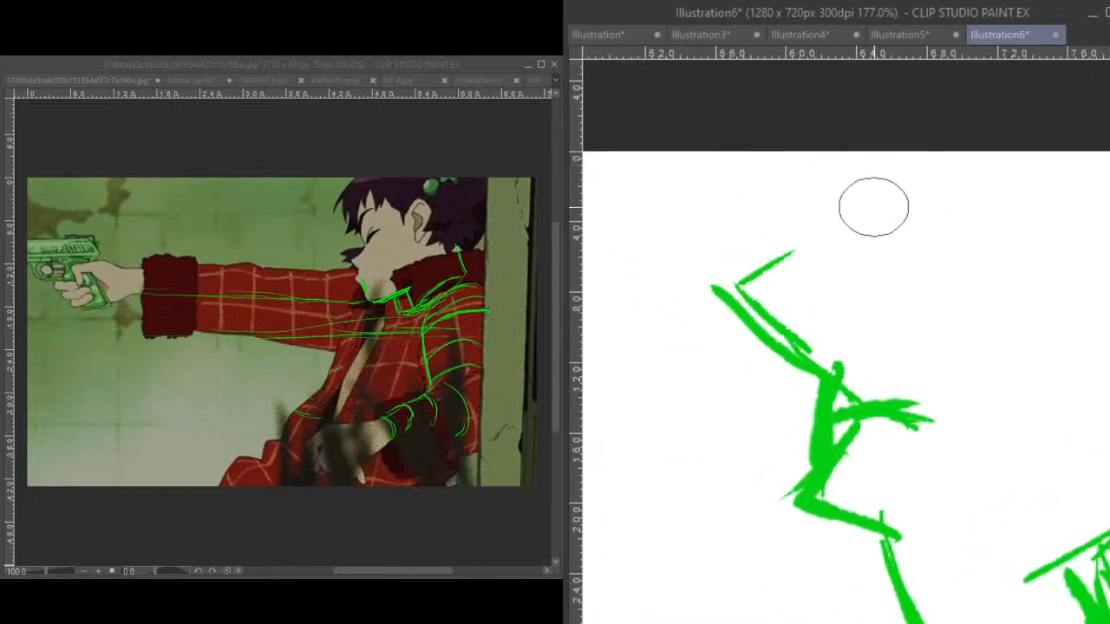
drag(863, 221, 688, 295)
drag(768, 262, 918, 167)
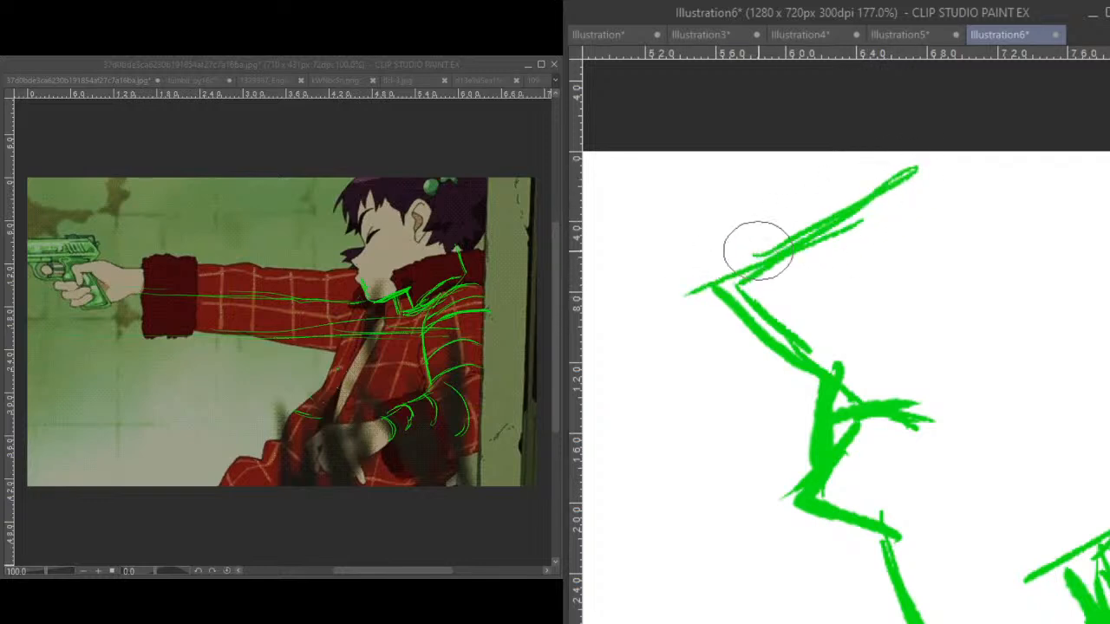
- Scale the green sketch down slightly, move it lower to make room for the forehead, and apply the transformation
key(ctrl+t)
drag(856, 148, 846, 312)
drag(882, 509, 796, 432)
drag(907, 391, 892, 411)
drag(758, 254, 758, 327)
mouse_move(806, 475)
mouse_down()
mouse_move(799, 441)
mouse_move(794, 454)
mouse_up()
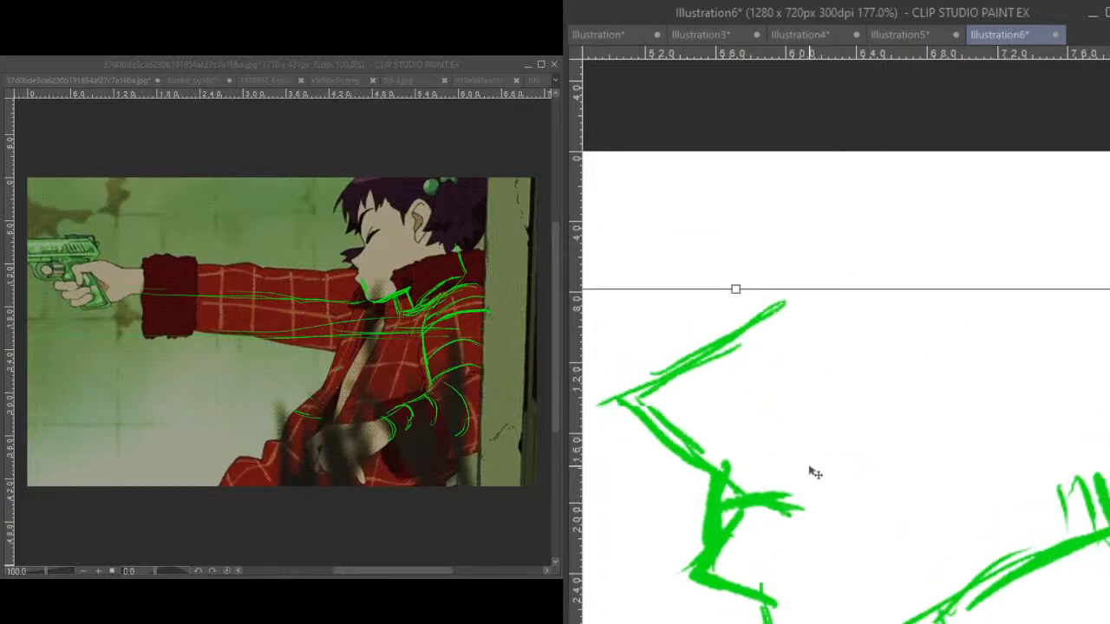
key(Return)
- Draw the forehead line rising from the nose bridge, with a closed eye beside it and a curved brow line above
mouse_move(755, 216)
mouse_down()
mouse_move(783, 310)
mouse_move(753, 198)
mouse_move(780, 302)
mouse_move(719, 384)
mouse_move(655, 397)
mouse_move(736, 463)
mouse_up()
mouse_move(823, 275)
mouse_down()
mouse_move(832, 250)
mouse_move(886, 220)
mouse_up()
mouse_move(820, 260)
mouse_down()
mouse_move(851, 234)
mouse_move(916, 223)
mouse_up()
drag(814, 250, 833, 215)
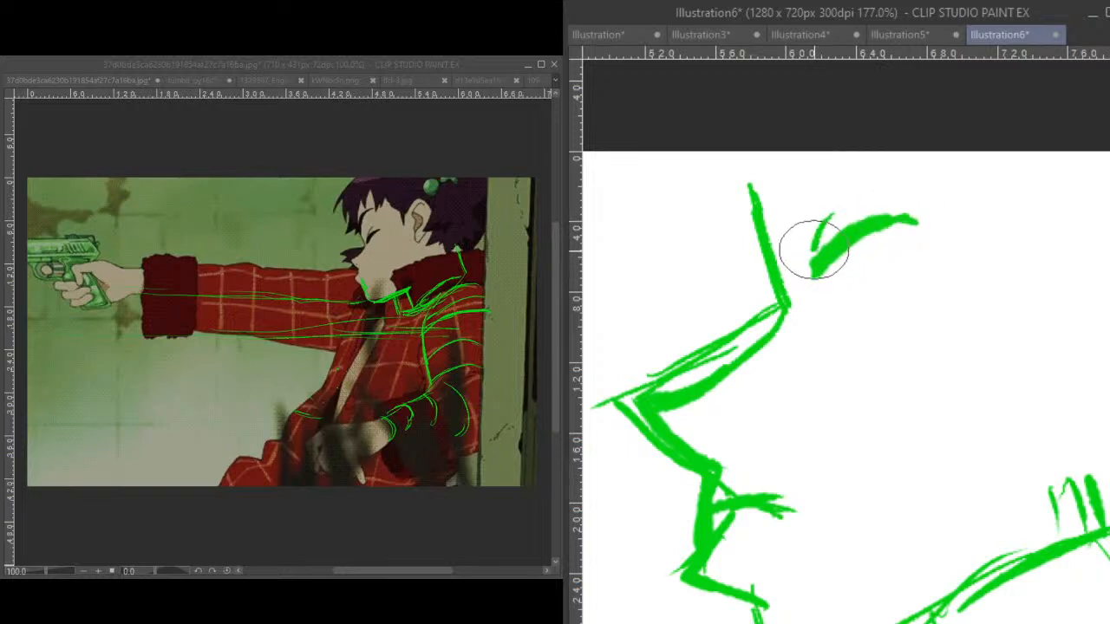
mouse_move(847, 157)
mouse_down()
mouse_move(773, 193)
mouse_move(763, 218)
mouse_up()
mouse_move(763, 219)
mouse_down()
mouse_move(849, 155)
mouse_move(797, 183)
mouse_up()
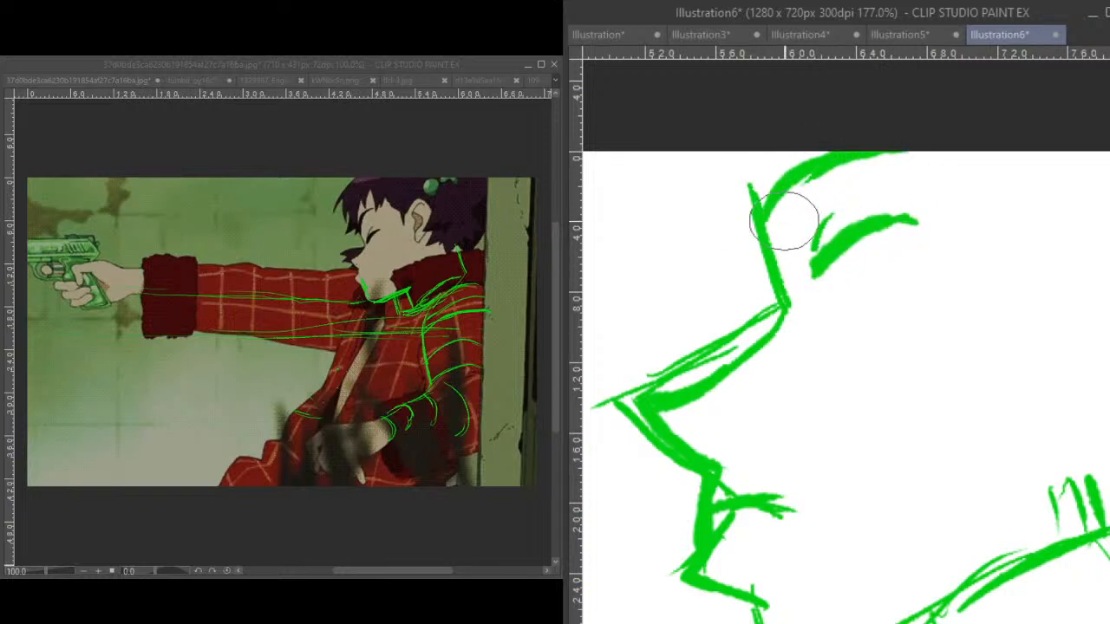
- Thicken the forehead, nose and lip lines of the profile, and reinforce the collar's upper edge
mouse_move(769, 220)
mouse_down()
mouse_move(782, 303)
mouse_move(755, 353)
mouse_move(661, 417)
mouse_move(701, 427)
mouse_move(710, 459)
mouse_move(694, 407)
mouse_move(667, 410)
mouse_move(761, 378)
mouse_move(704, 394)
mouse_move(745, 360)
mouse_move(767, 331)
mouse_up()
drag(731, 377, 768, 326)
mouse_move(771, 520)
mouse_down()
mouse_move(715, 462)
mouse_move(723, 512)
mouse_move(736, 475)
mouse_move(714, 530)
mouse_move(728, 504)
mouse_move(788, 520)
mouse_up()
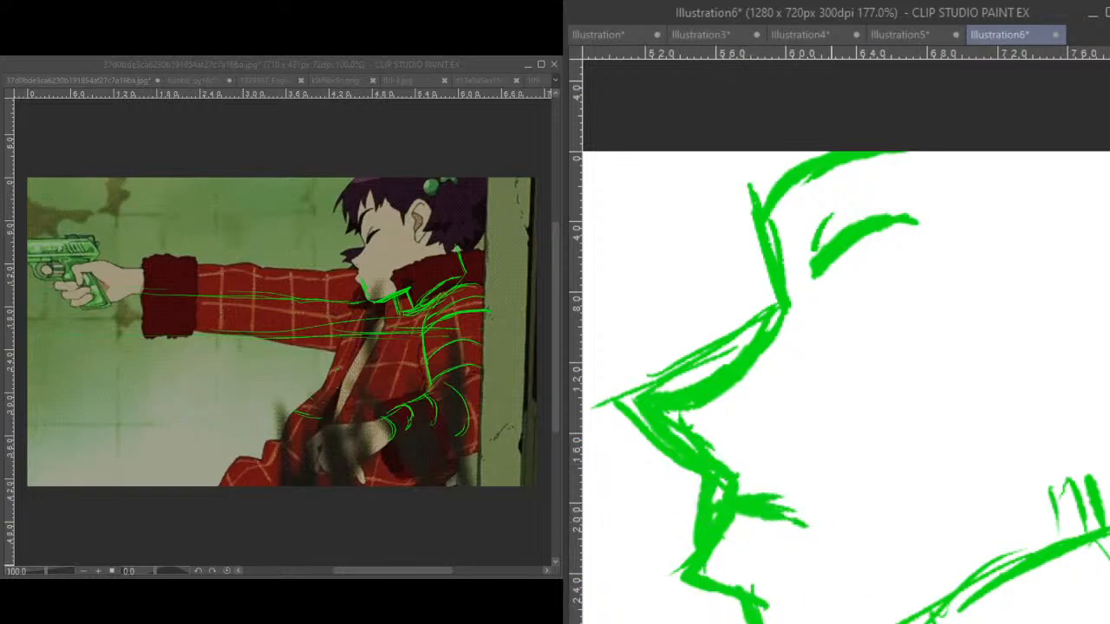
mouse_move(906, 580)
mouse_down()
mouse_move(873, 563)
mouse_move(760, 408)
mouse_move(780, 438)
mouse_move(897, 372)
mouse_move(992, 350)
mouse_up()
mouse_move(938, 259)
mouse_down()
mouse_move(838, 515)
mouse_move(838, 486)
mouse_up()
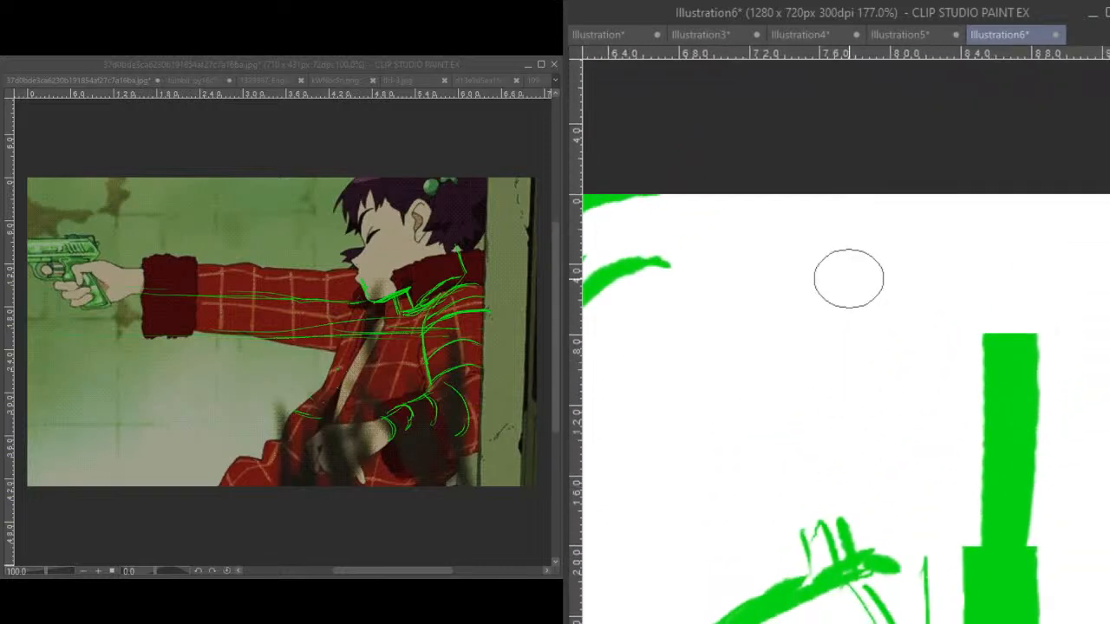
drag(783, 231, 836, 223)
drag(850, 227, 882, 290)
drag(875, 332, 860, 355)
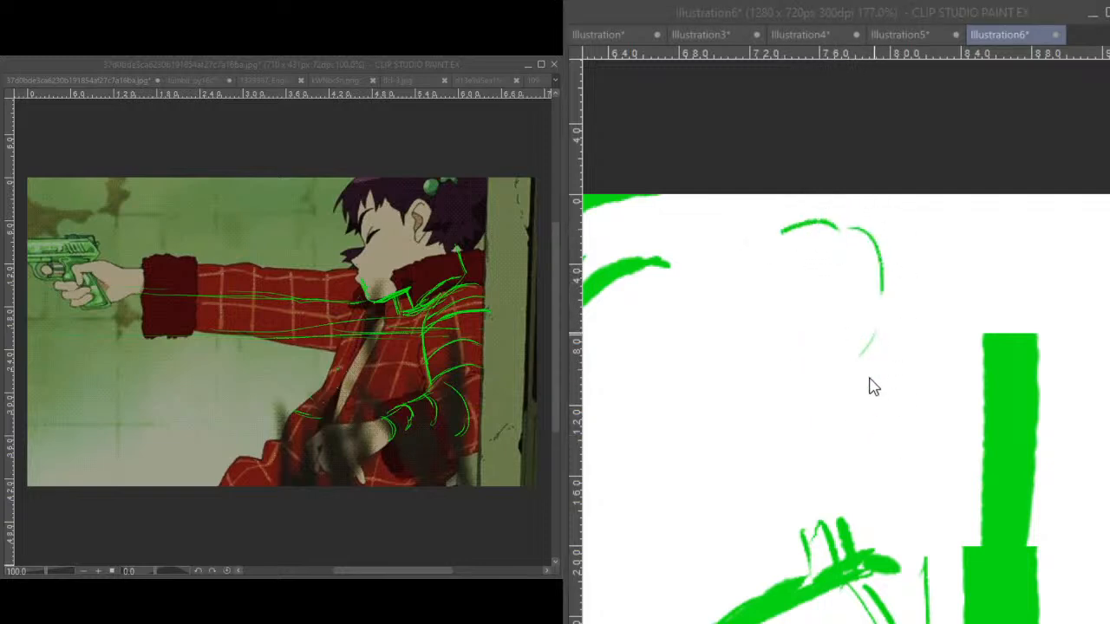
key(ctrl+z)
key(ctrl+z)
key(ctrl+z)
- Draw the ear behind the face with a thick outer rim, a curved lobe and inner fold lines
mouse_move(819, 271)
mouse_down()
mouse_move(904, 326)
mouse_move(858, 432)
mouse_move(838, 445)
mouse_move(806, 437)
mouse_move(854, 435)
mouse_move(842, 451)
mouse_move(856, 281)
mouse_move(804, 270)
mouse_up()
drag(904, 332, 897, 369)
mouse_move(795, 486)
mouse_down()
mouse_move(1067, 287)
mouse_move(827, 488)
mouse_up()
mouse_move(832, 280)
mouse_down()
mouse_move(918, 247)
mouse_move(931, 285)
mouse_move(930, 274)
mouse_move(916, 410)
mouse_move(892, 447)
mouse_move(829, 454)
mouse_move(904, 446)
mouse_up()
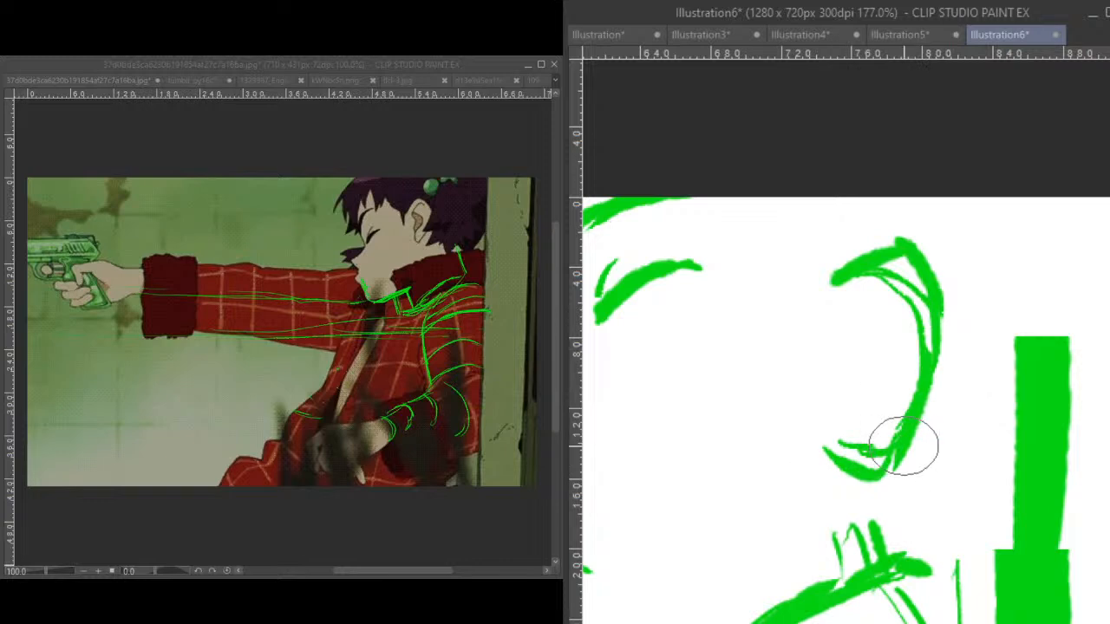
mouse_move(910, 290)
mouse_down()
mouse_move(853, 325)
mouse_move(879, 377)
mouse_move(860, 402)
mouse_move(858, 439)
mouse_up()
mouse_move(879, 307)
mouse_down()
mouse_move(885, 382)
mouse_move(849, 455)
mouse_up()
- Add a pointed sideburn in front of the ear and a short thick hair stroke above it
scroll(842, 384, up, 3)
drag(843, 354, 847, 431)
drag(821, 321, 860, 353)
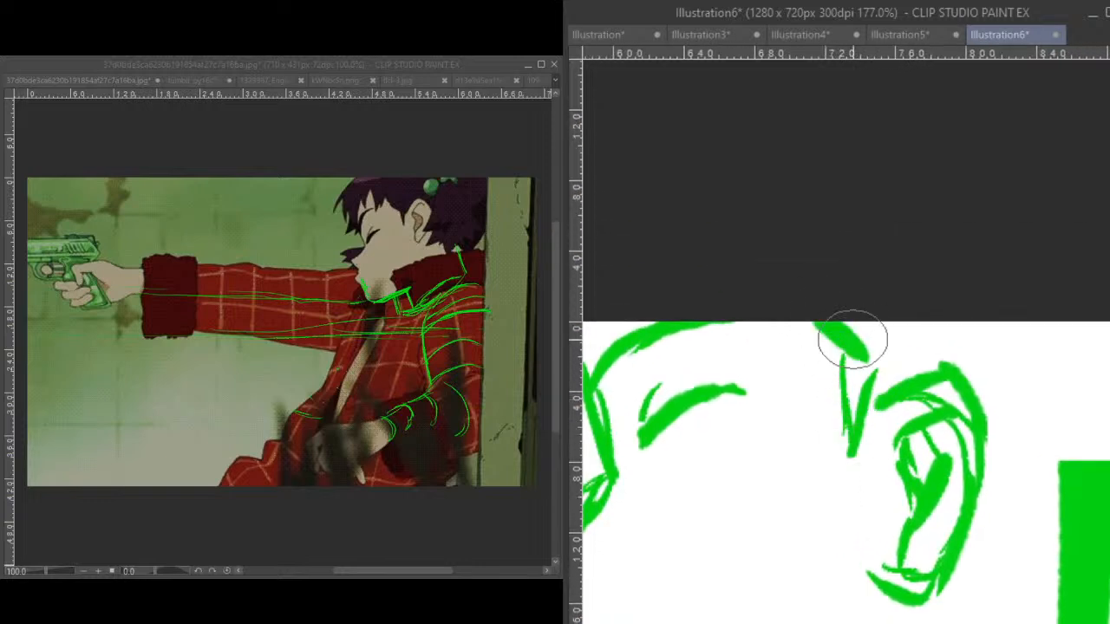
drag(839, 318, 883, 345)
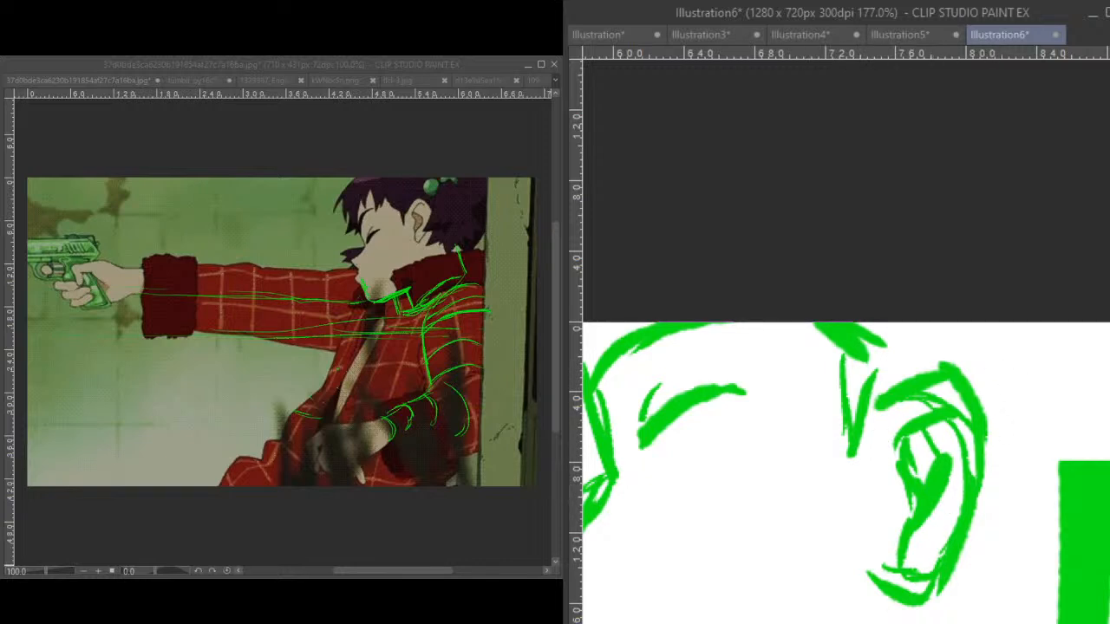
- Scale the whole green sketch down, rotate it clockwise so the wall bar leans, reposition it and apply the transformation
drag(821, 576, 821, 252)
scroll(925, 372, down, 3)
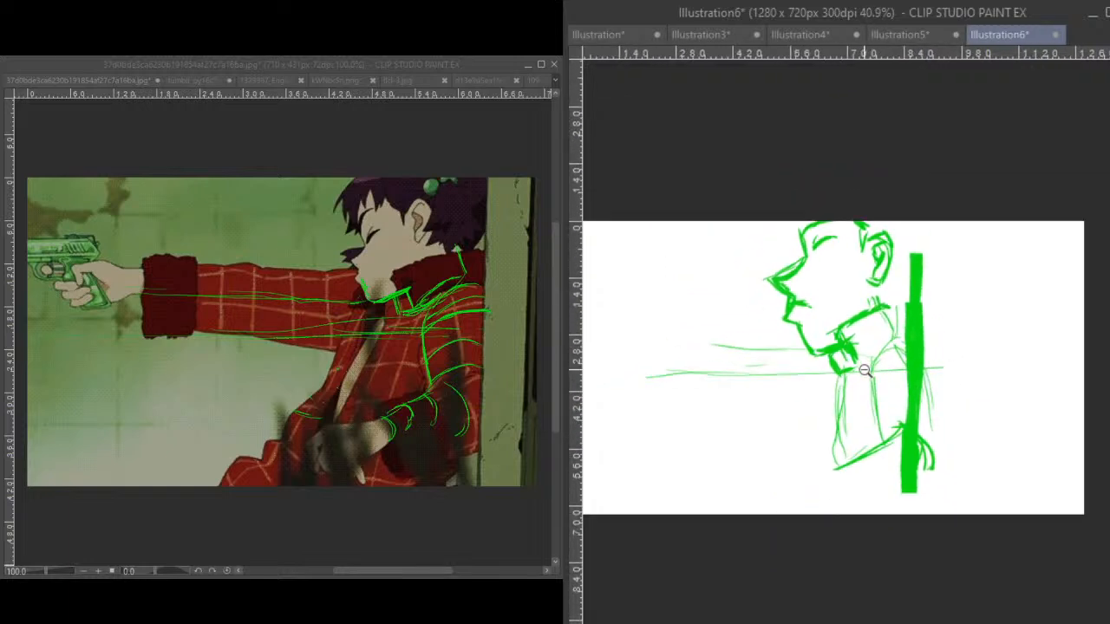
key(ctrl+t)
drag(944, 222, 871, 288)
drag(808, 385, 843, 352)
drag(939, 334, 946, 364)
drag(857, 378, 879, 371)
drag(963, 370, 962, 378)
mouse_move(867, 396)
mouse_down()
mouse_move(859, 376)
mouse_move(907, 382)
mouse_up()
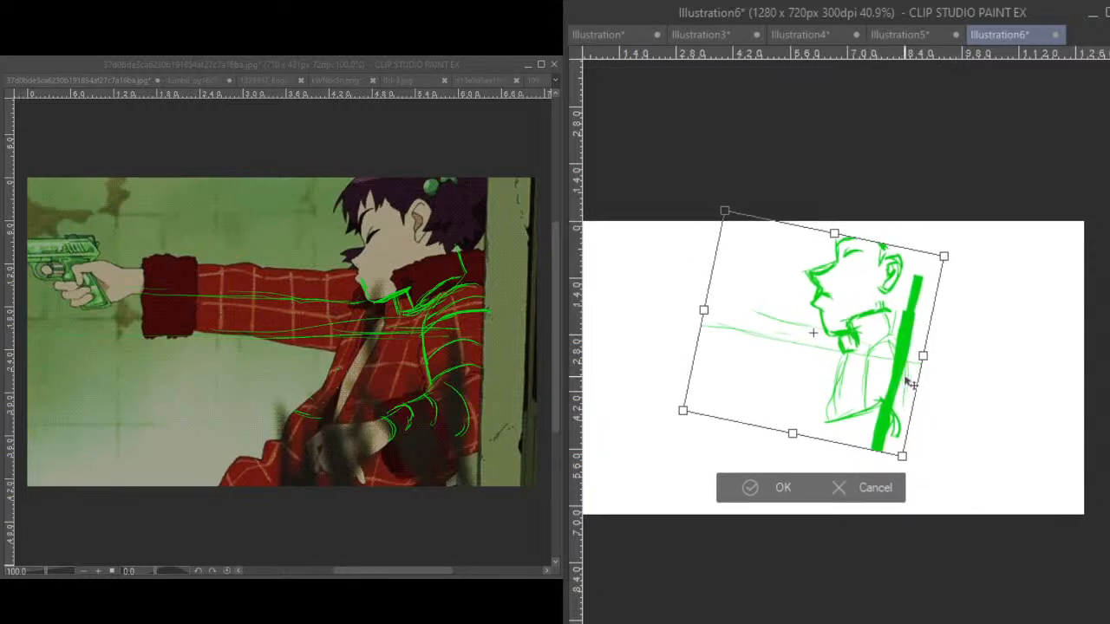
click(776, 487)
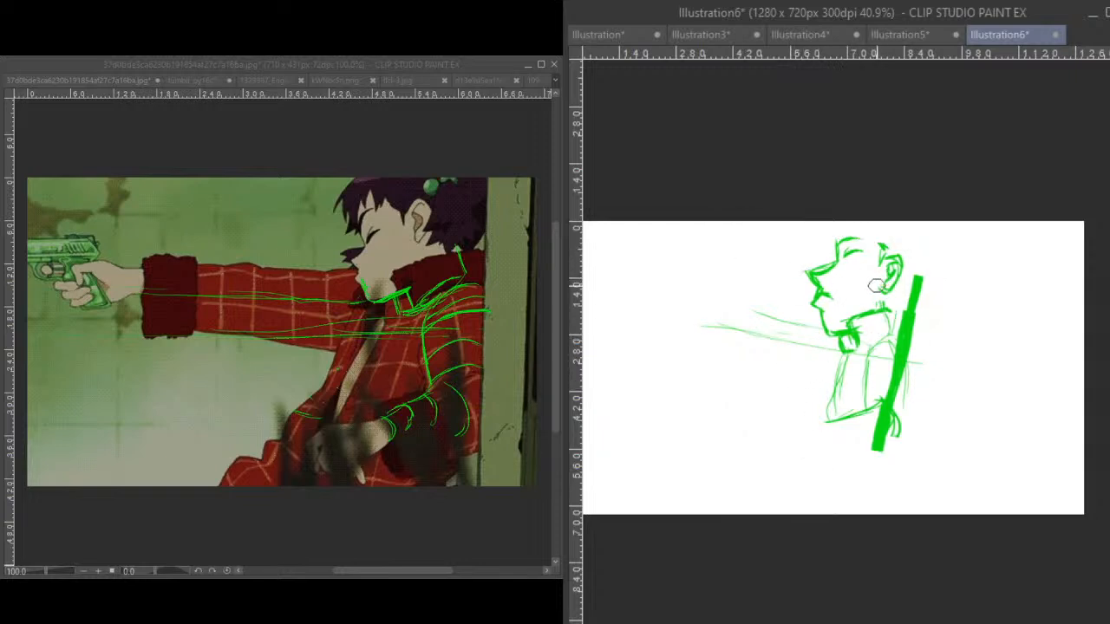
key(e)
drag(856, 368, 880, 329)
mouse_move(878, 327)
mouse_down()
mouse_move(839, 304)
mouse_move(879, 277)
mouse_up()
- Look through the open reference images and bring up the bridge scene kWNbcSn.png with the whole picture in view
click(191, 81)
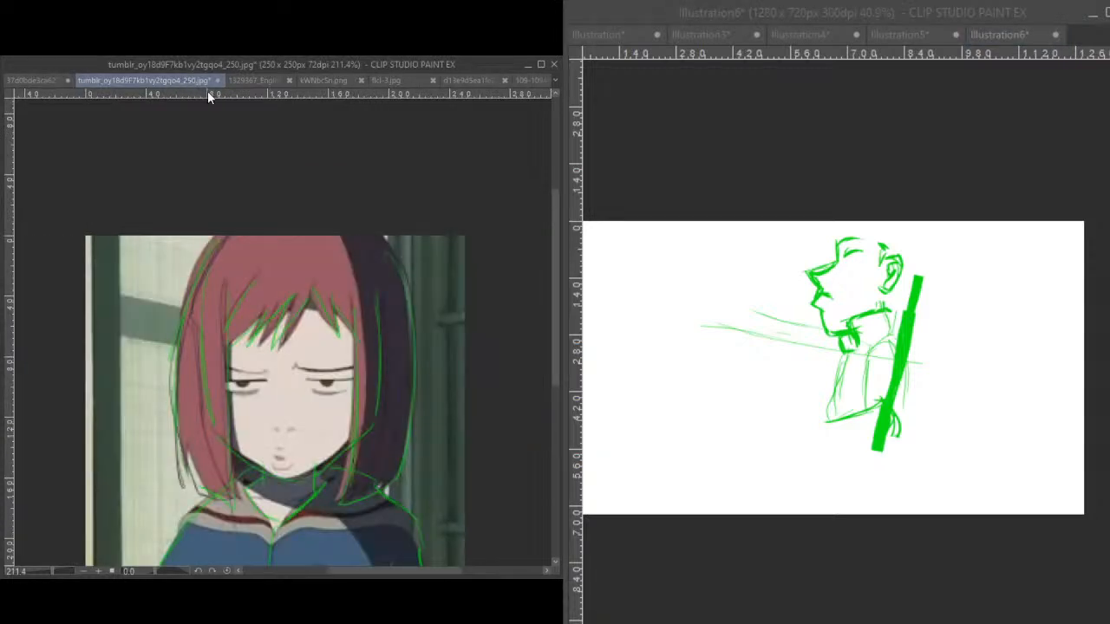
click(268, 82)
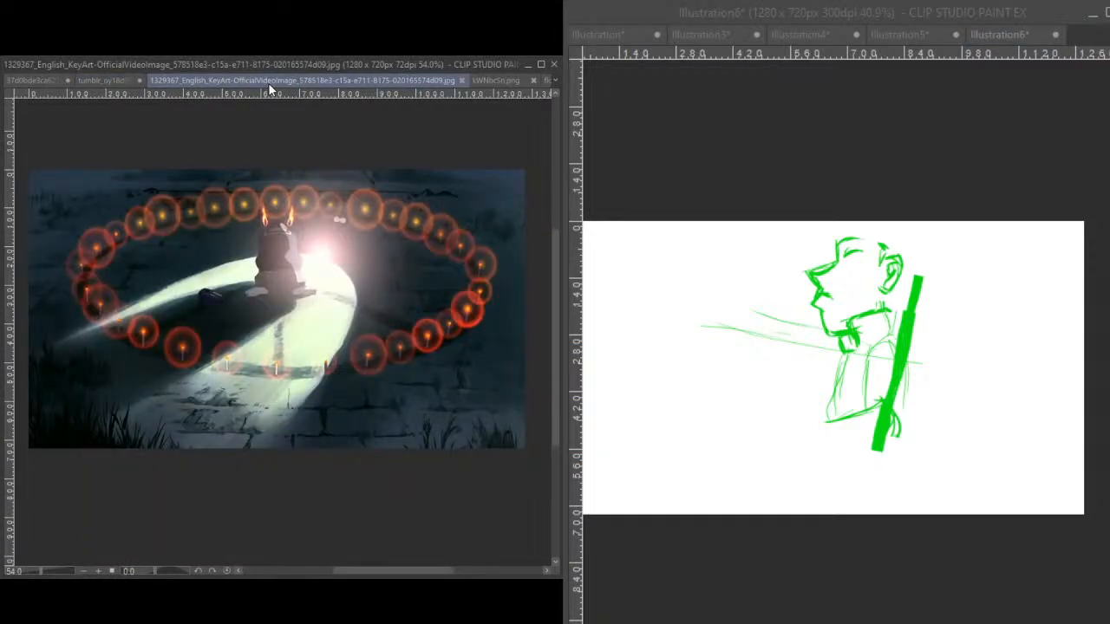
click(45, 77)
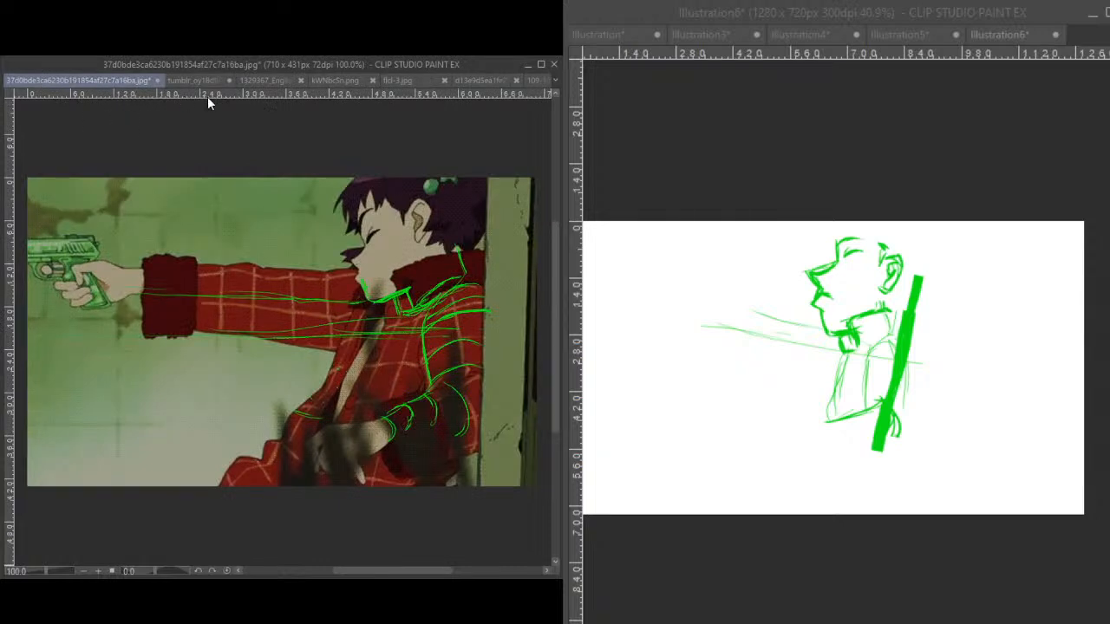
click(312, 78)
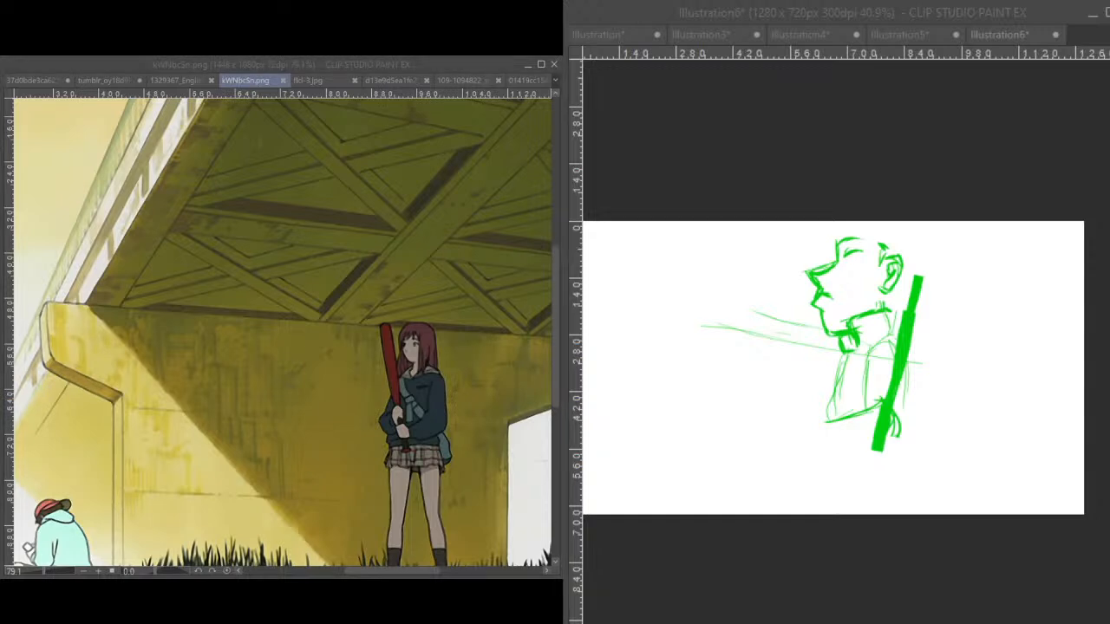
click(520, 553)
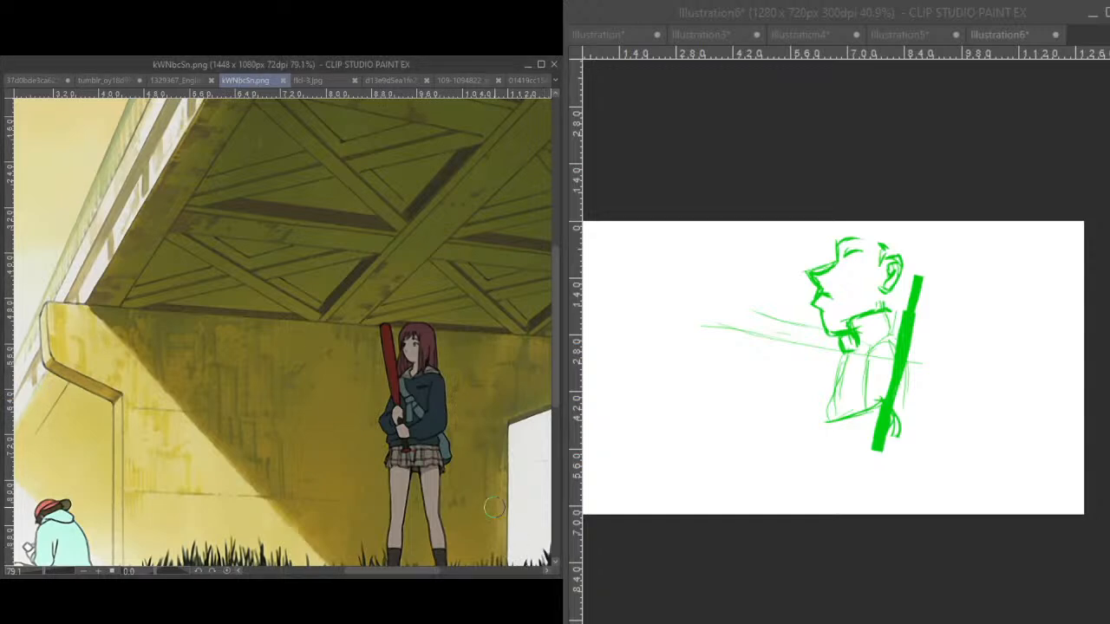
scroll(493, 493, down, 5)
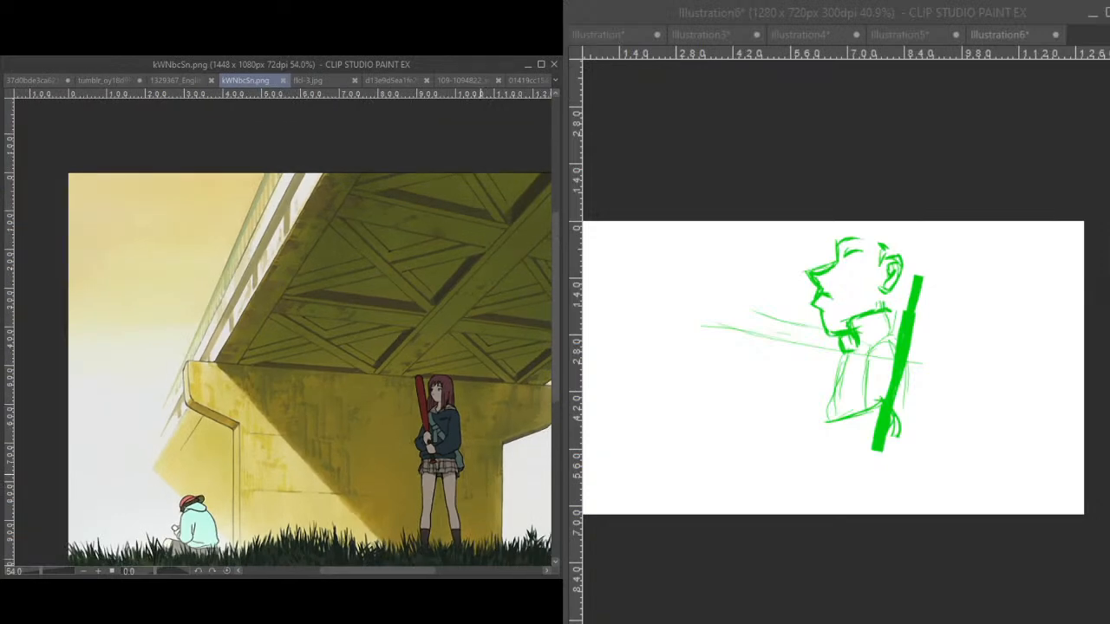
mouse_move(473, 477)
mouse_down()
mouse_move(403, 478)
mouse_move(385, 497)
mouse_move(393, 462)
mouse_move(355, 445)
mouse_move(366, 443)
mouse_up()
key(ctrl+z)
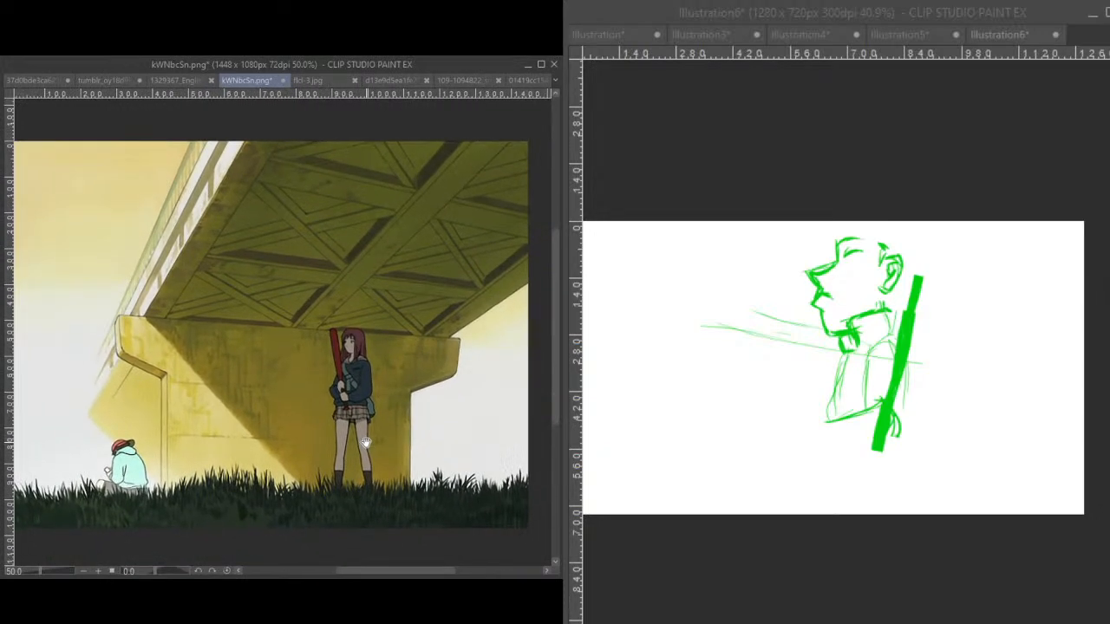
- Clear the green profile sketch from the Illustration6 canvas
click(849, 526)
mouse_move(721, 451)
mouse_down()
mouse_move(698, 486)
mouse_move(743, 532)
mouse_move(749, 505)
mouse_up()
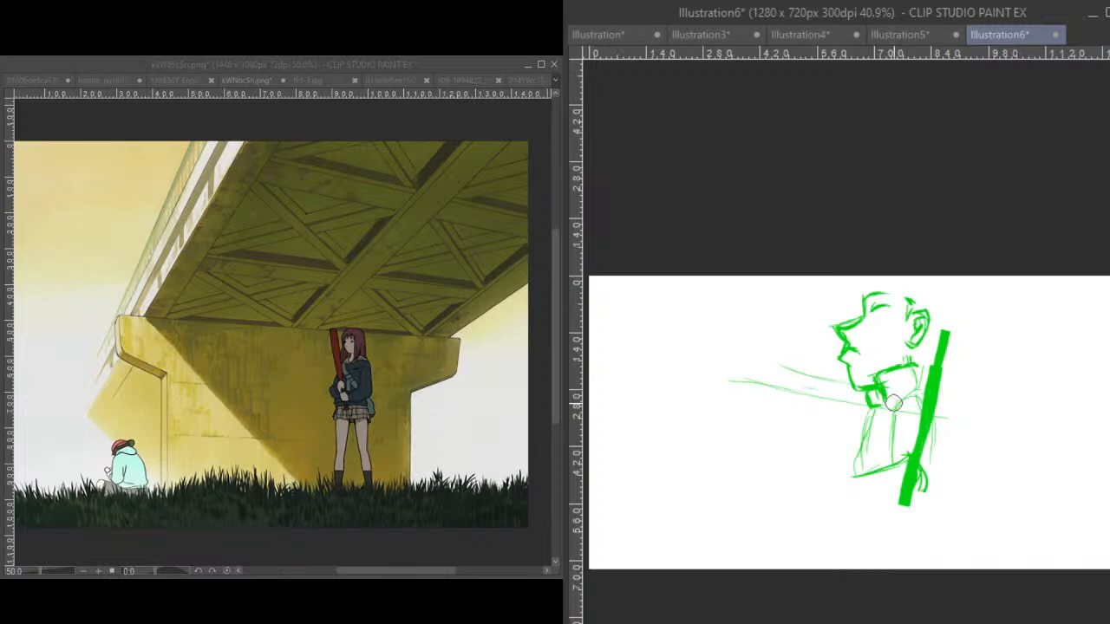
key(Delete)
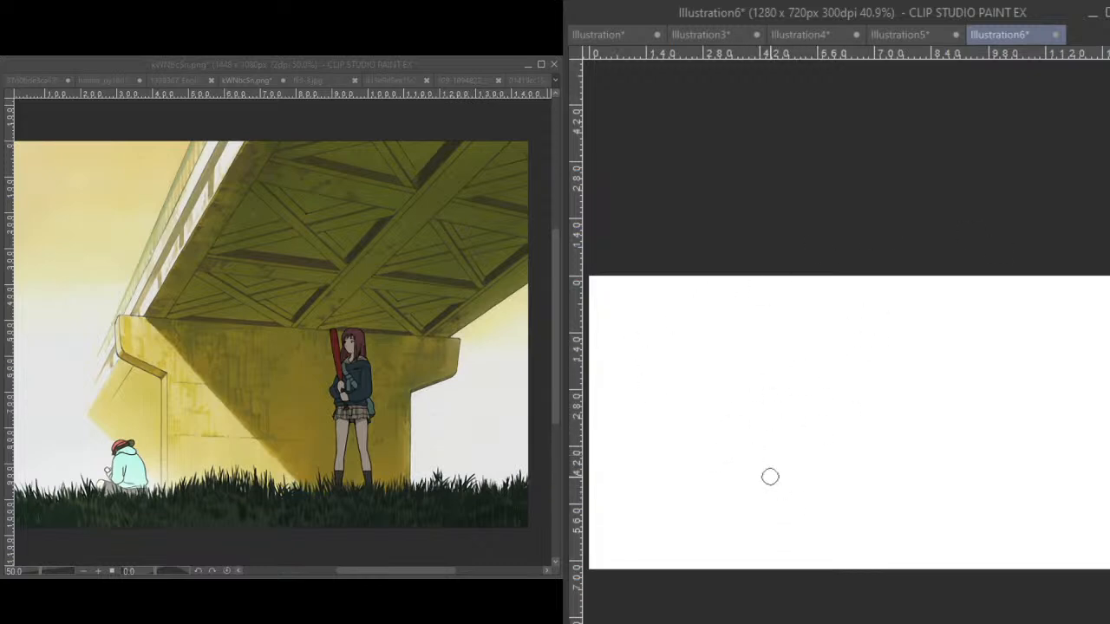
- Block in the standing girl with her bat as a green stick figure, and the seated figure as rounded shapes beside her
mouse_move(782, 404)
mouse_down()
mouse_move(783, 476)
mouse_move(776, 389)
mouse_move(788, 391)
mouse_move(804, 501)
mouse_move(784, 378)
mouse_move(779, 508)
mouse_move(786, 397)
mouse_move(763, 415)
mouse_up()
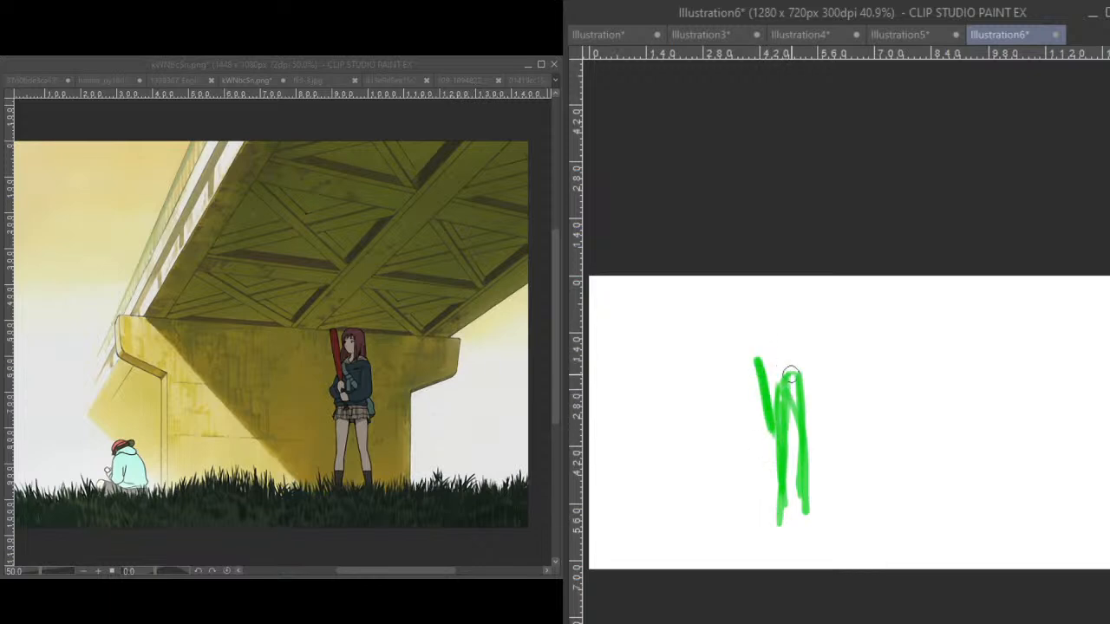
mouse_move(786, 337)
mouse_down()
mouse_move(792, 368)
mouse_move(776, 376)
mouse_move(775, 361)
mouse_move(794, 350)
mouse_move(769, 434)
mouse_move(744, 365)
mouse_up()
mouse_move(770, 450)
mouse_down()
mouse_move(763, 534)
mouse_move(815, 534)
mouse_up()
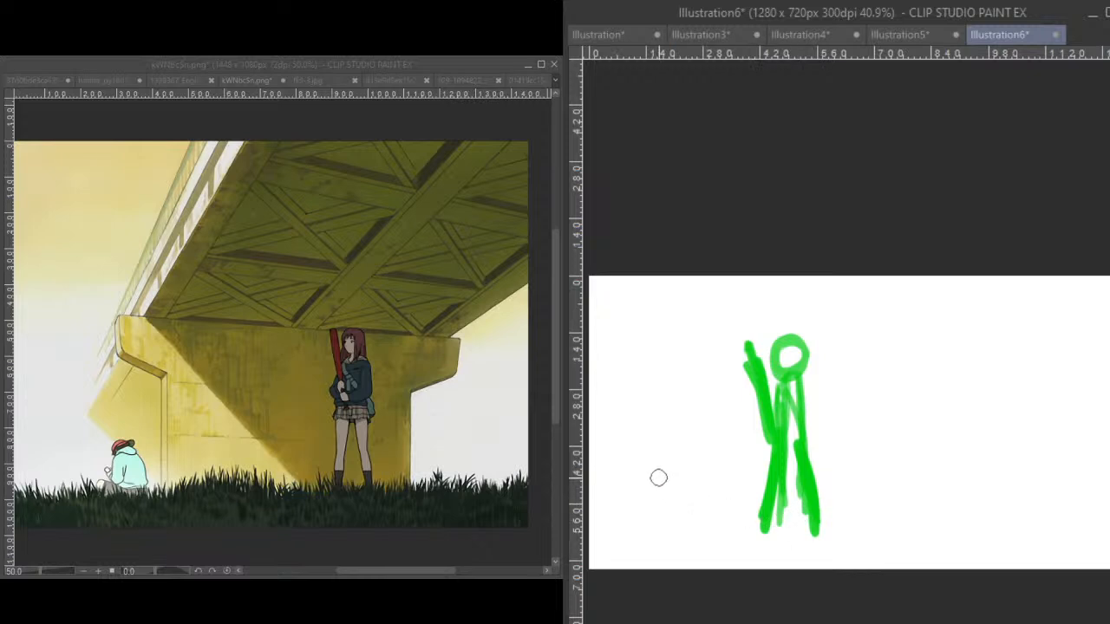
mouse_move(668, 451)
mouse_down()
mouse_move(685, 478)
mouse_move(652, 453)
mouse_move(687, 461)
mouse_move(661, 496)
mouse_move(656, 483)
mouse_move(674, 501)
mouse_move(677, 467)
mouse_move(686, 477)
mouse_move(678, 525)
mouse_move(644, 524)
mouse_up()
mouse_move(637, 476)
mouse_down()
mouse_move(634, 515)
mouse_move(646, 522)
mouse_up()
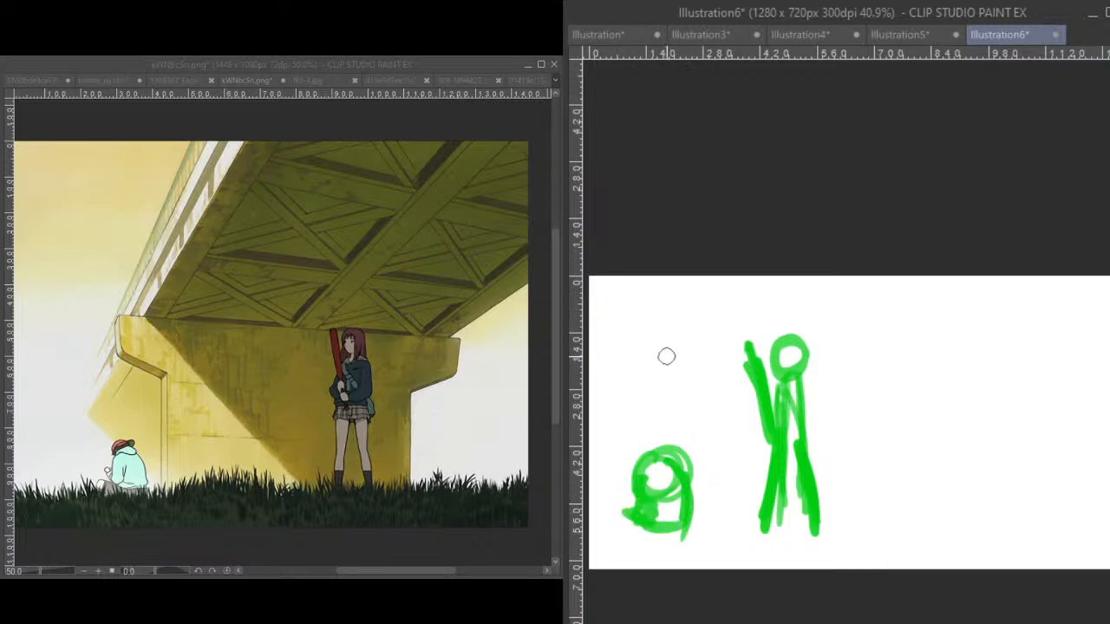
- Sketch the bridge pier's left wall and stepped corner, with a long beam line across the girl's head to the far corner
mouse_move(709, 334)
mouse_down()
mouse_move(707, 464)
mouse_move(708, 447)
mouse_up()
drag(709, 375, 709, 506)
mouse_move(703, 333)
mouse_down()
mouse_move(645, 323)
mouse_move(642, 251)
mouse_move(638, 326)
mouse_move(699, 343)
mouse_up()
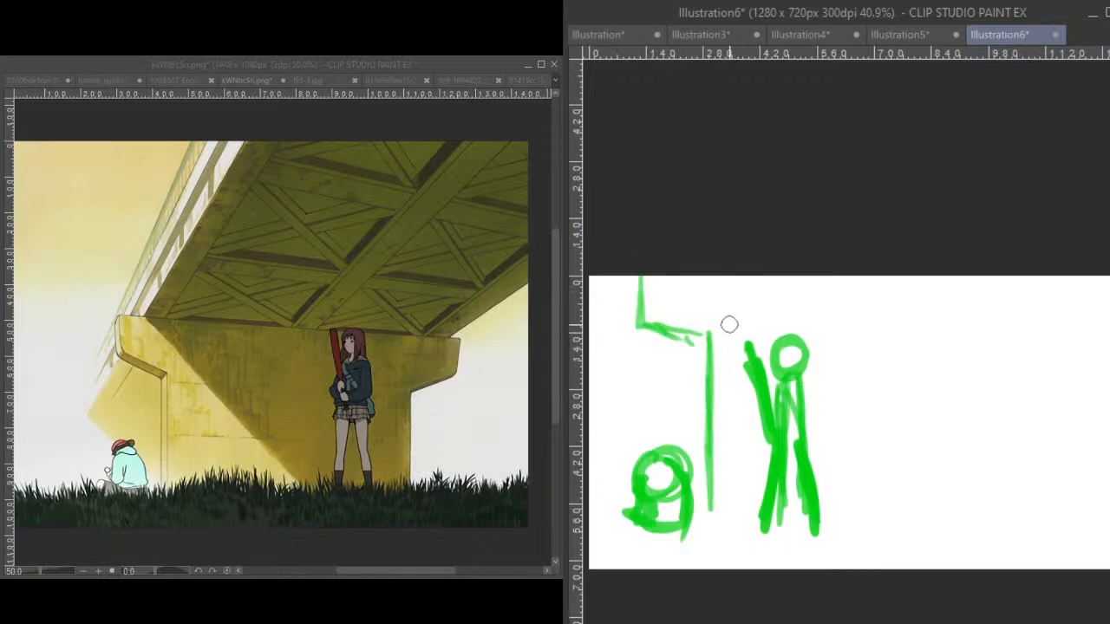
drag(639, 287, 829, 315)
drag(759, 301, 915, 320)
mouse_move(921, 309)
mouse_down()
mouse_move(916, 356)
mouse_move(883, 375)
mouse_up()
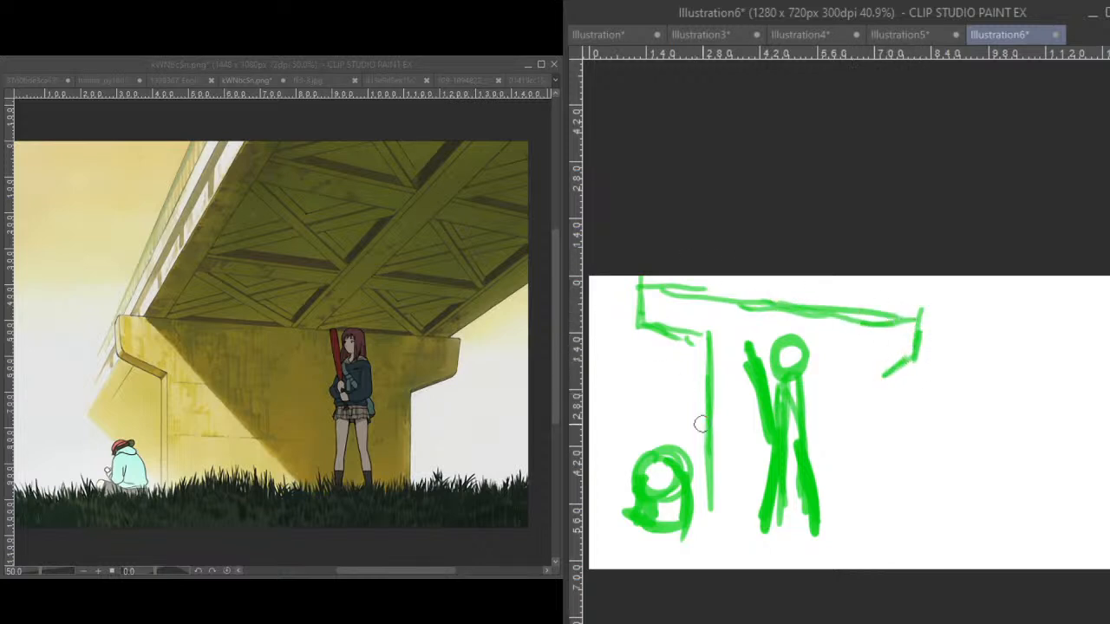
- Draw the pier's right wall and widened beam end, with a thick diagonal bridge edge rising to the canvas's upper edge
mouse_move(658, 324)
mouse_down()
mouse_move(693, 363)
mouse_move(712, 362)
mouse_move(707, 510)
mouse_up()
mouse_move(887, 357)
mouse_down()
mouse_move(882, 513)
mouse_move(879, 471)
mouse_up()
mouse_move(875, 369)
mouse_down()
mouse_move(933, 336)
mouse_move(926, 345)
mouse_move(960, 310)
mouse_move(655, 289)
mouse_move(851, 301)
mouse_up()
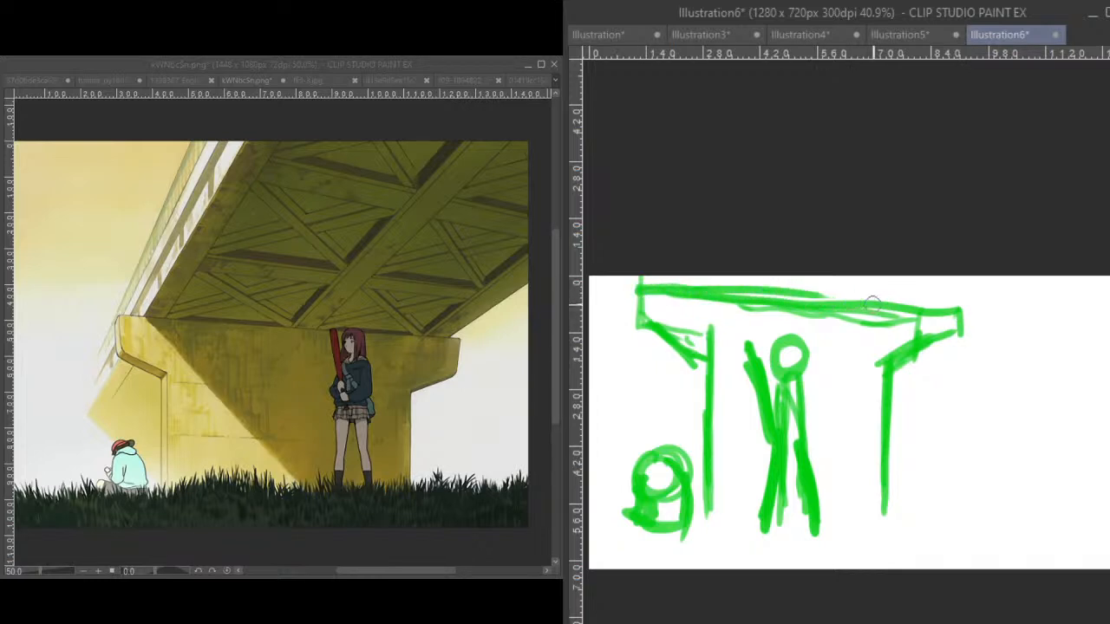
drag(926, 314, 973, 277)
drag(926, 314, 975, 276)
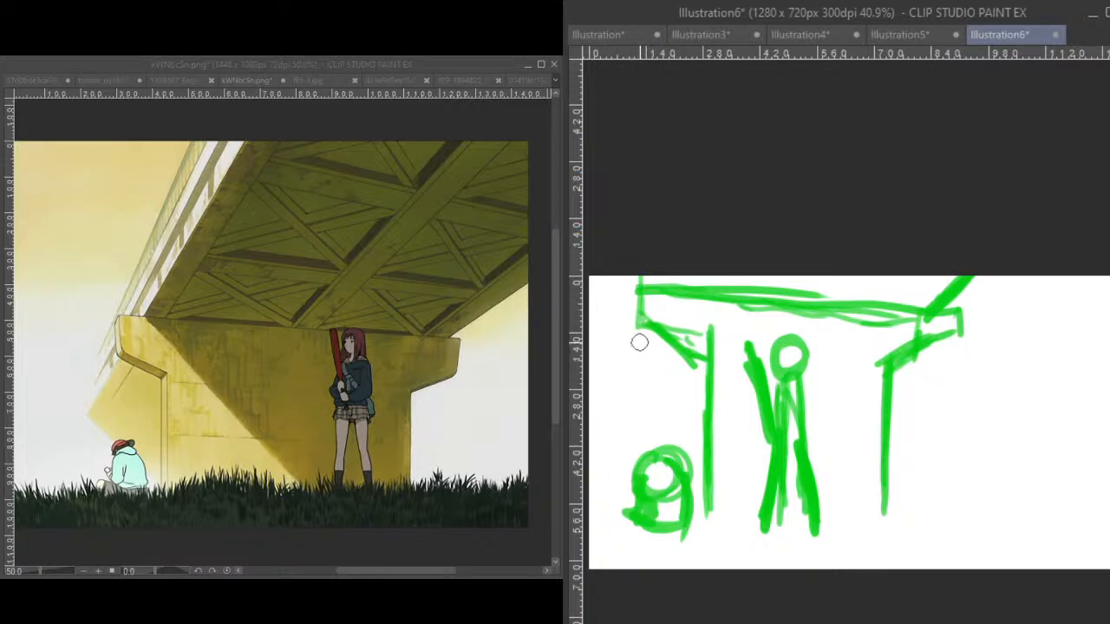
- Add the slanted bridge side and light patch edges at the pier's left corner, and thicken the right wall and beam
mouse_move(647, 326)
mouse_down()
mouse_move(599, 395)
mouse_move(630, 388)
mouse_move(640, 410)
mouse_move(621, 400)
mouse_move(652, 442)
mouse_move(616, 395)
mouse_up()
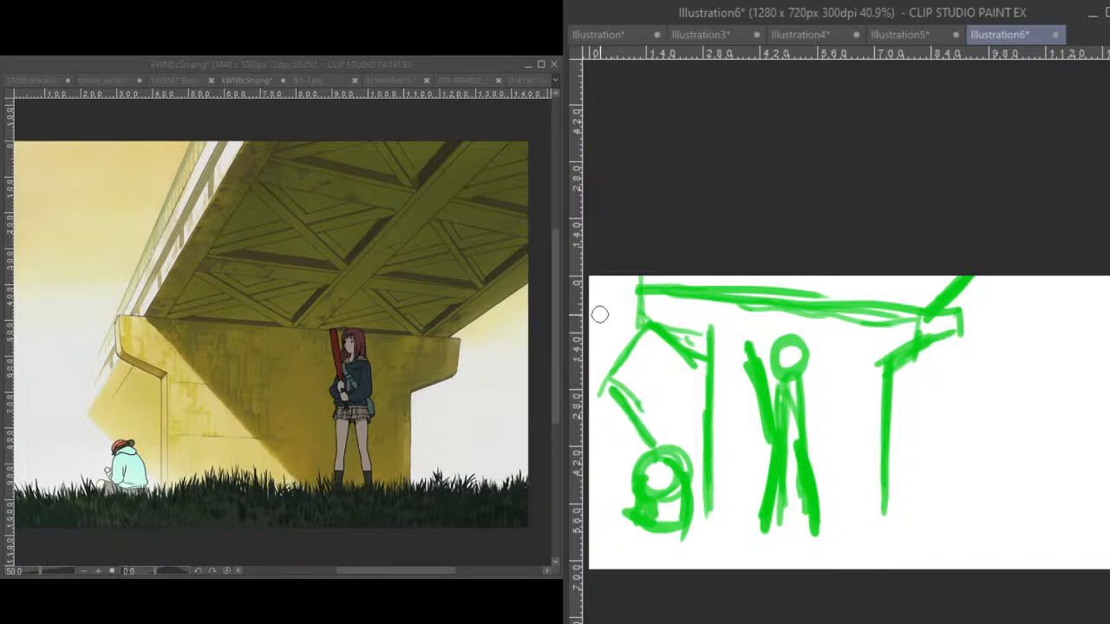
mouse_move(607, 347)
mouse_down()
mouse_move(605, 288)
mouse_move(595, 353)
mouse_up()
mouse_move(629, 296)
mouse_down()
mouse_move(599, 346)
mouse_move(631, 293)
mouse_move(607, 303)
mouse_move(612, 340)
mouse_move(597, 371)
mouse_move(642, 315)
mouse_move(960, 317)
mouse_move(878, 371)
mouse_move(874, 473)
mouse_up()
mouse_move(874, 406)
mouse_down()
mouse_move(882, 503)
mouse_move(807, 512)
mouse_up()
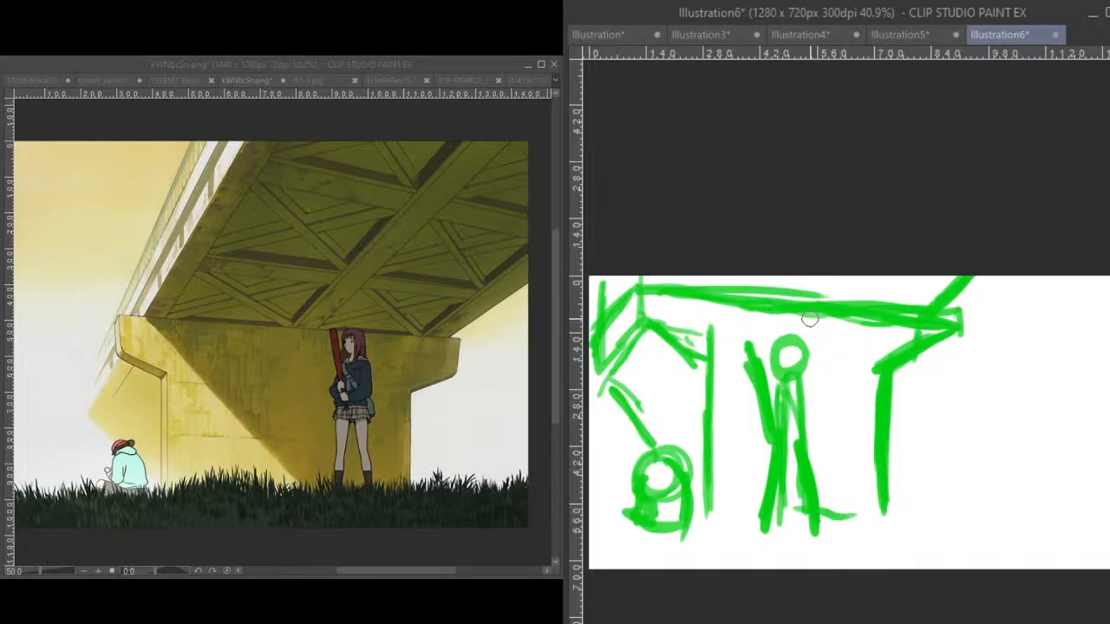
- Redraw the girl's head and bat higher so they reach the beam line, following a close-up of the reference
mouse_move(786, 301)
mouse_down()
mouse_move(804, 340)
mouse_move(790, 347)
mouse_move(784, 335)
mouse_move(809, 319)
mouse_move(787, 291)
mouse_move(819, 300)
mouse_move(803, 338)
mouse_up()
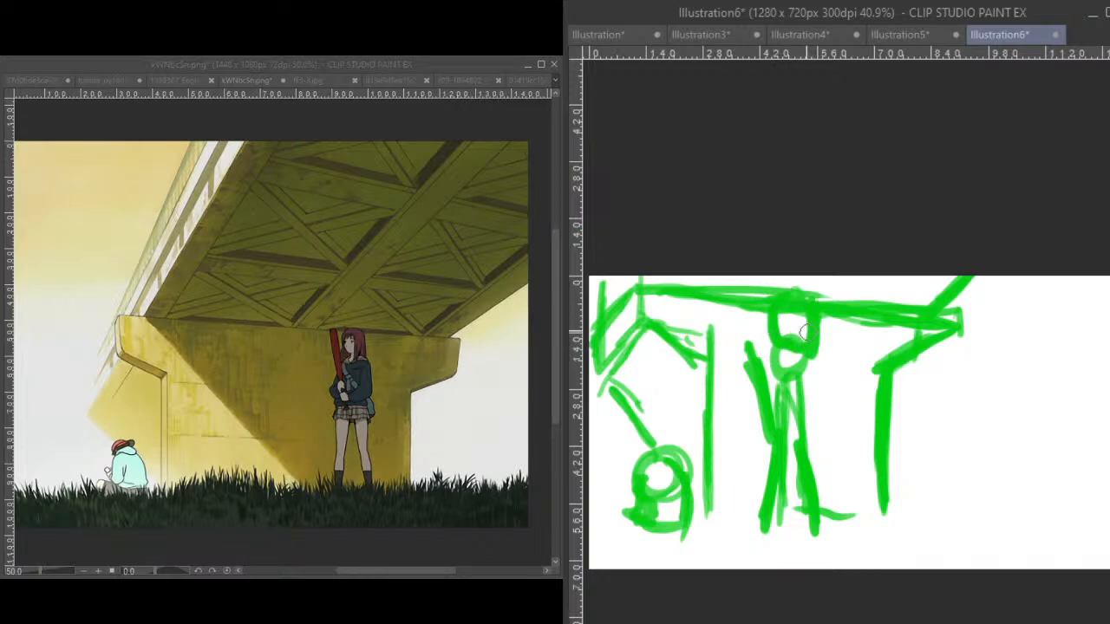
click(362, 400)
drag(351, 368, 434, 396)
drag(394, 328, 360, 476)
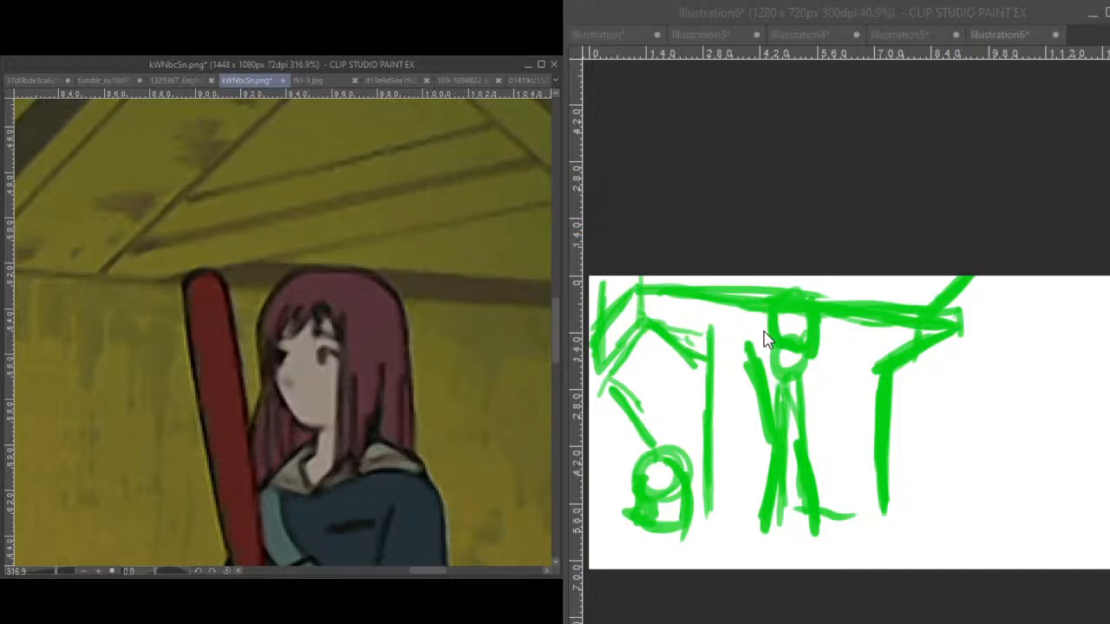
drag(754, 322, 757, 404)
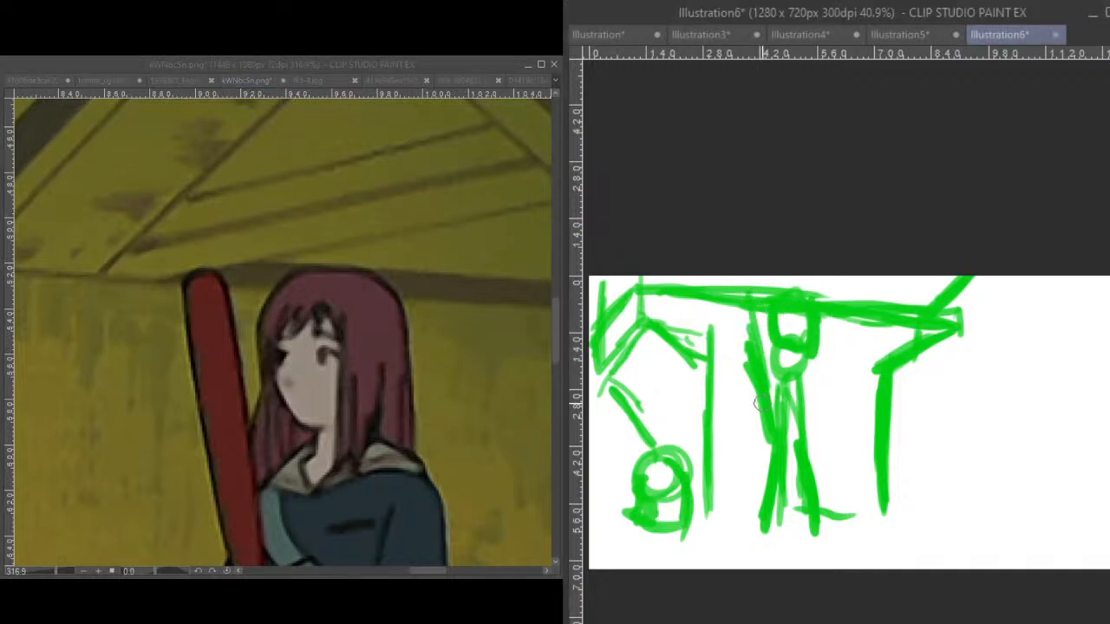
mouse_move(748, 314)
mouse_down()
mouse_move(770, 373)
mouse_move(743, 313)
mouse_up()
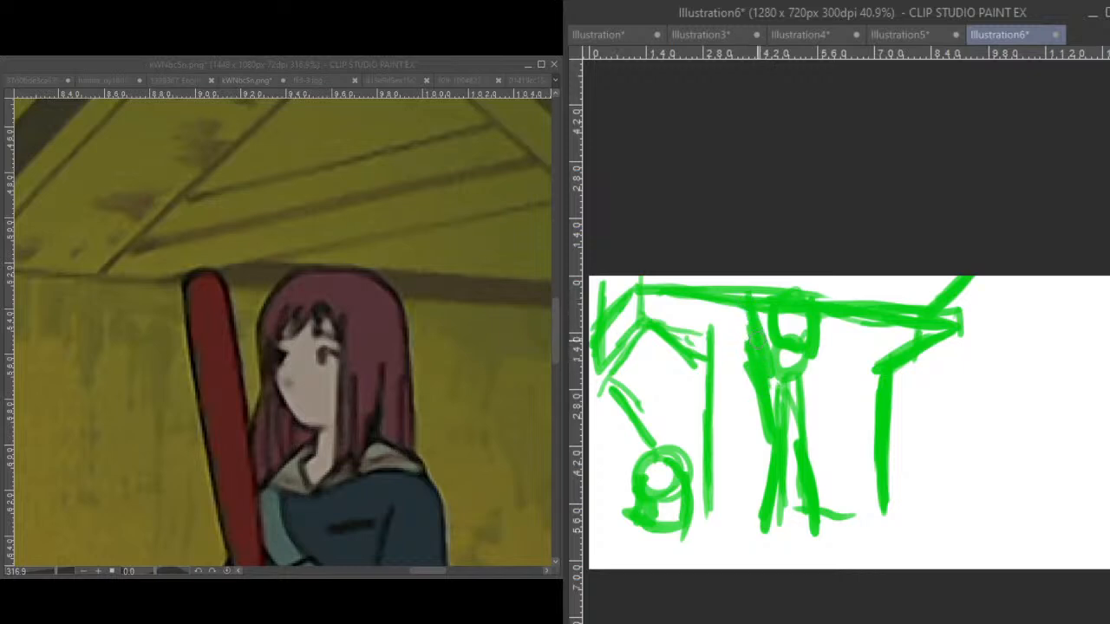
- Scale the whole green bridge sketch down and reposition it lower on the canvas, leaving space above and around it
click(439, 409)
scroll(439, 407, down, 8)
scroll(361, 380, down, 4)
drag(356, 342, 355, 345)
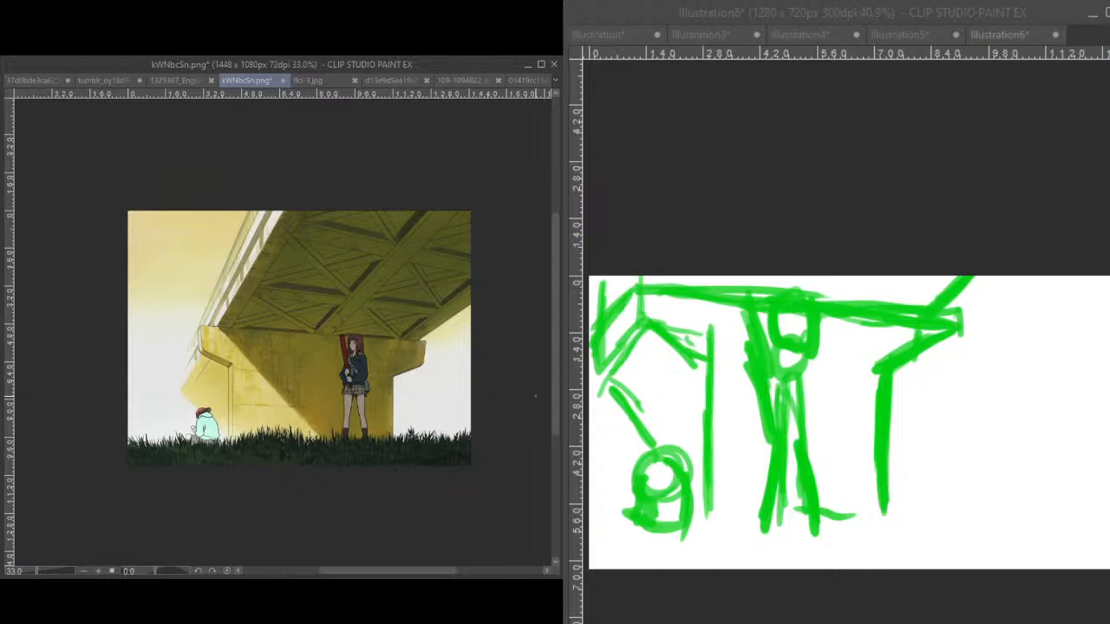
key(ctrl+t)
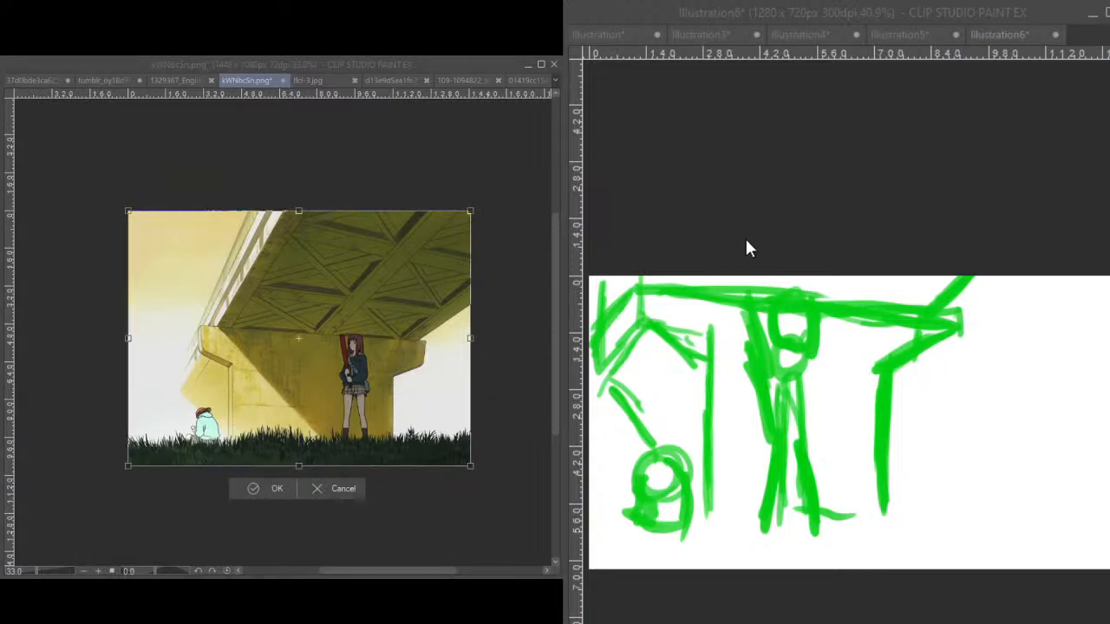
key(Escape)
click(737, 387)
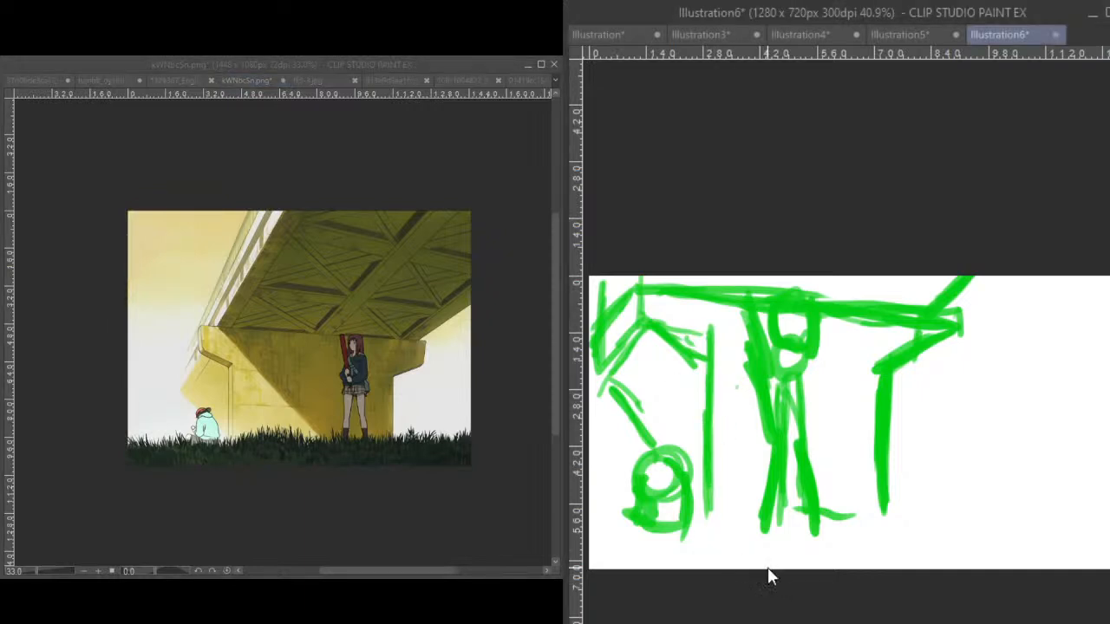
key(ctrl+t)
mouse_move(976, 277)
mouse_down()
mouse_move(924, 292)
mouse_move(861, 387)
mouse_up()
mouse_move(793, 452)
mouse_down()
mouse_move(835, 426)
mouse_move(840, 436)
mouse_up()
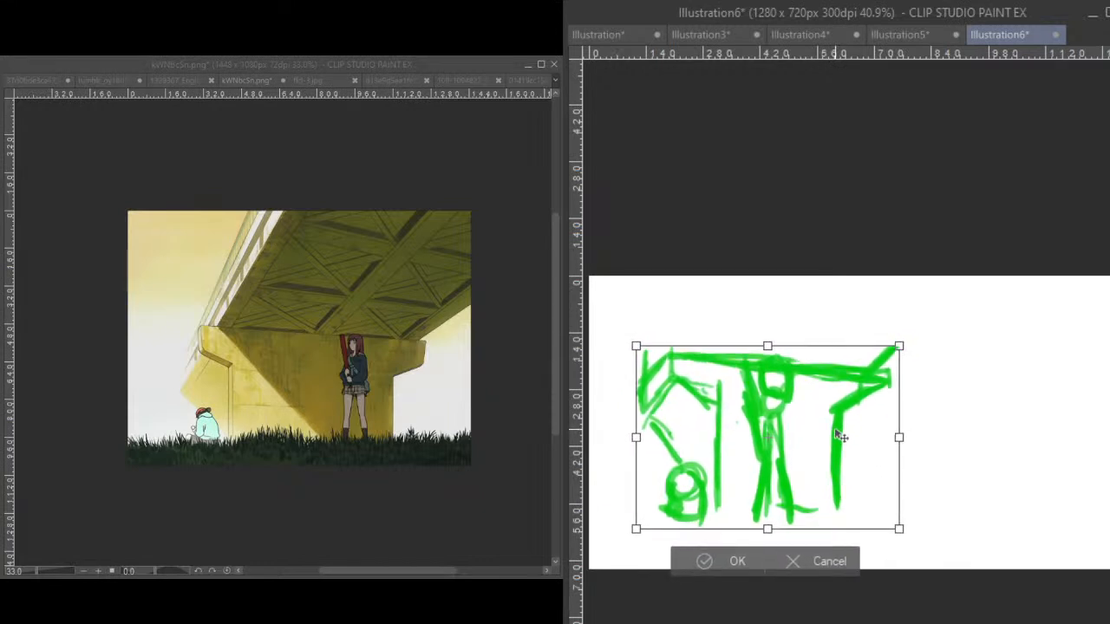
click(714, 556)
- Draw the ground line from the canvas's left edge to the seated figure and from the pier's right wall to the right edge
mouse_move(699, 511)
mouse_down()
mouse_move(589, 518)
mouse_move(588, 503)
mouse_up()
drag(561, 417, 612, 418)
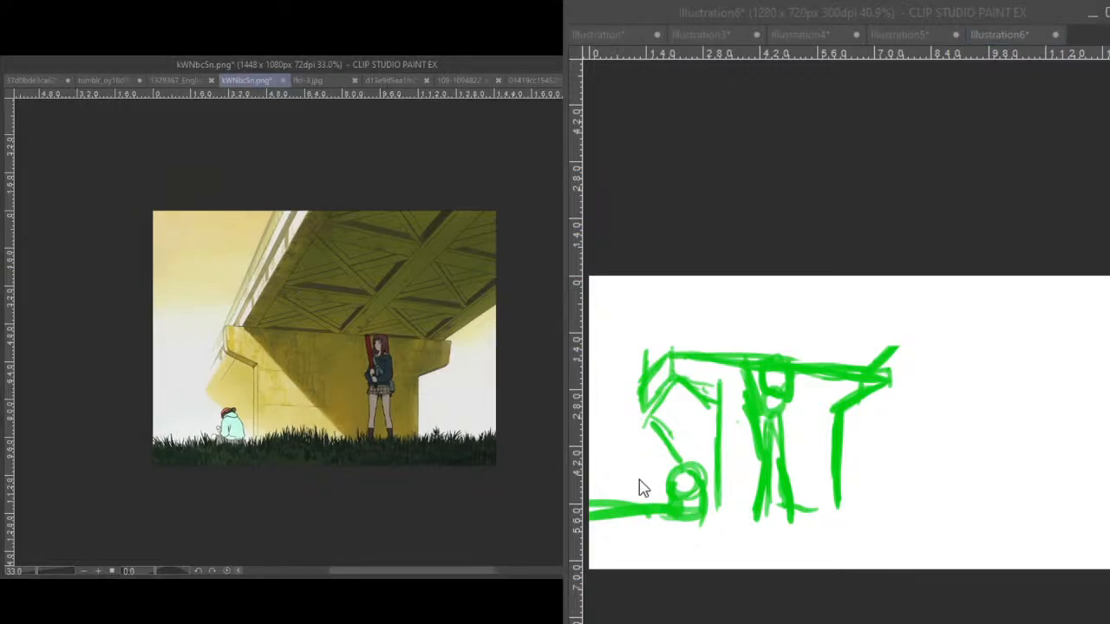
drag(629, 489, 563, 506)
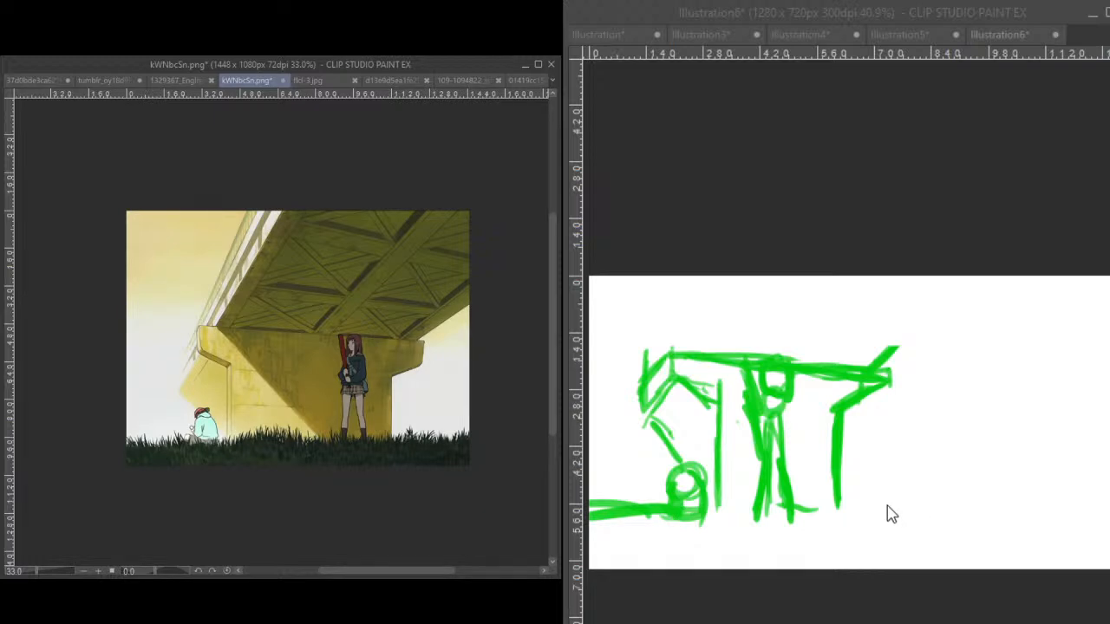
drag(840, 502, 1108, 503)
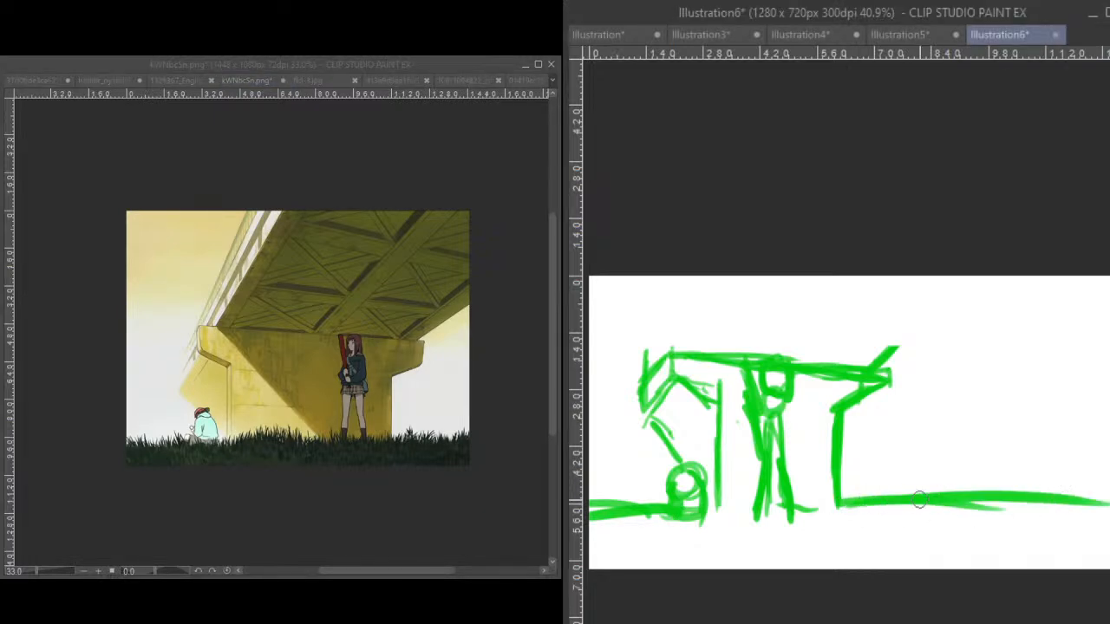
- Extend the bridge's two diagonal edges to the canvas's upper edge and reinforce the pier's upper-left corner and beam line
drag(876, 369, 1058, 278)
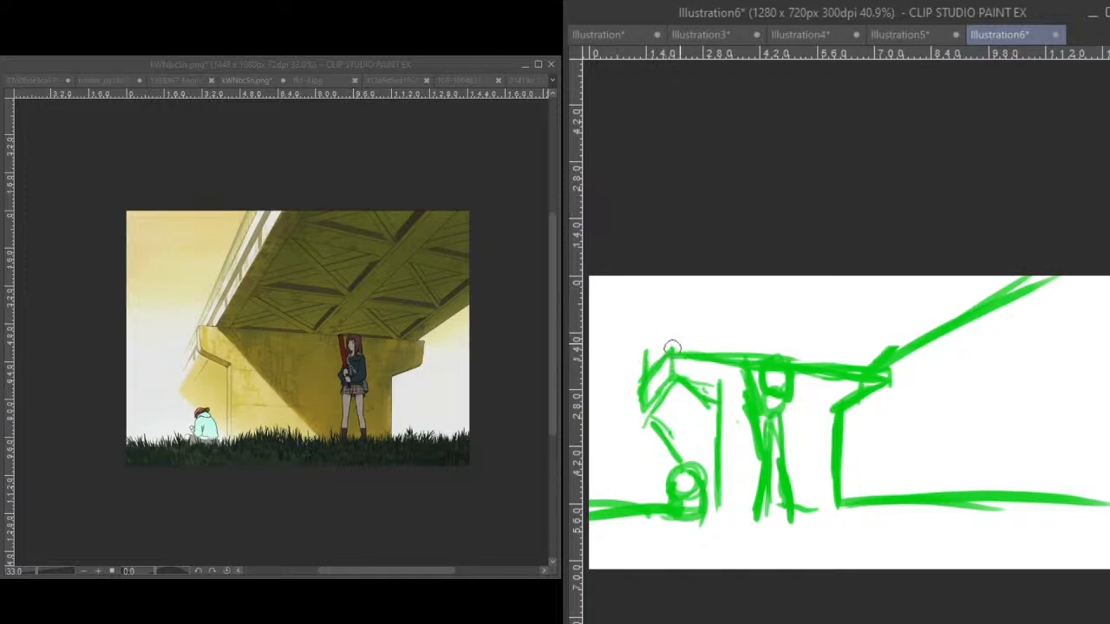
drag(669, 351, 763, 278)
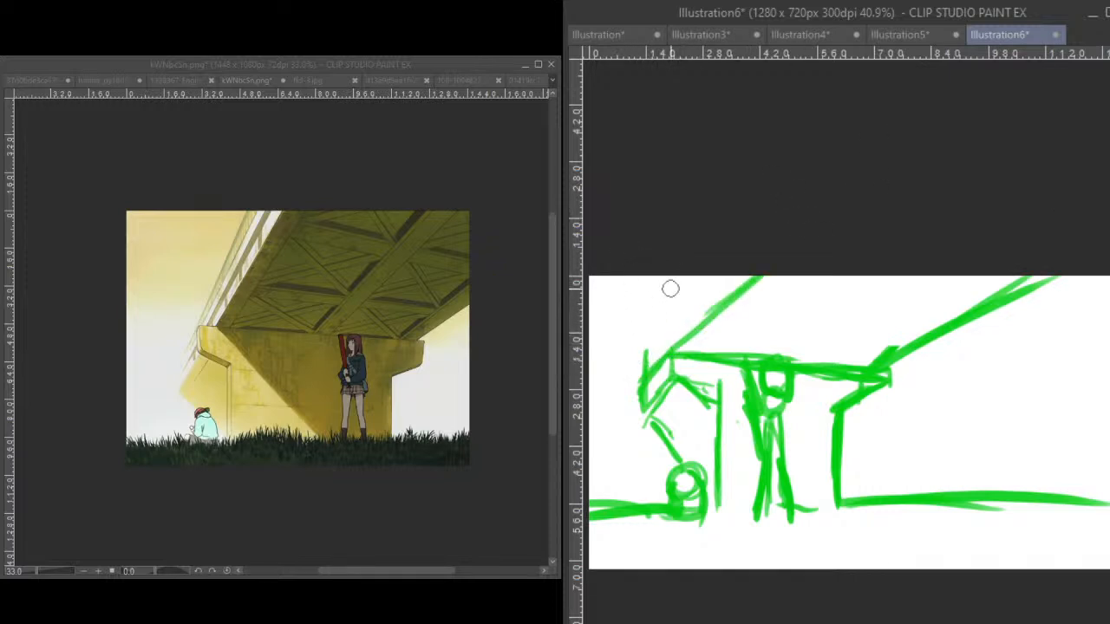
drag(660, 336, 656, 392)
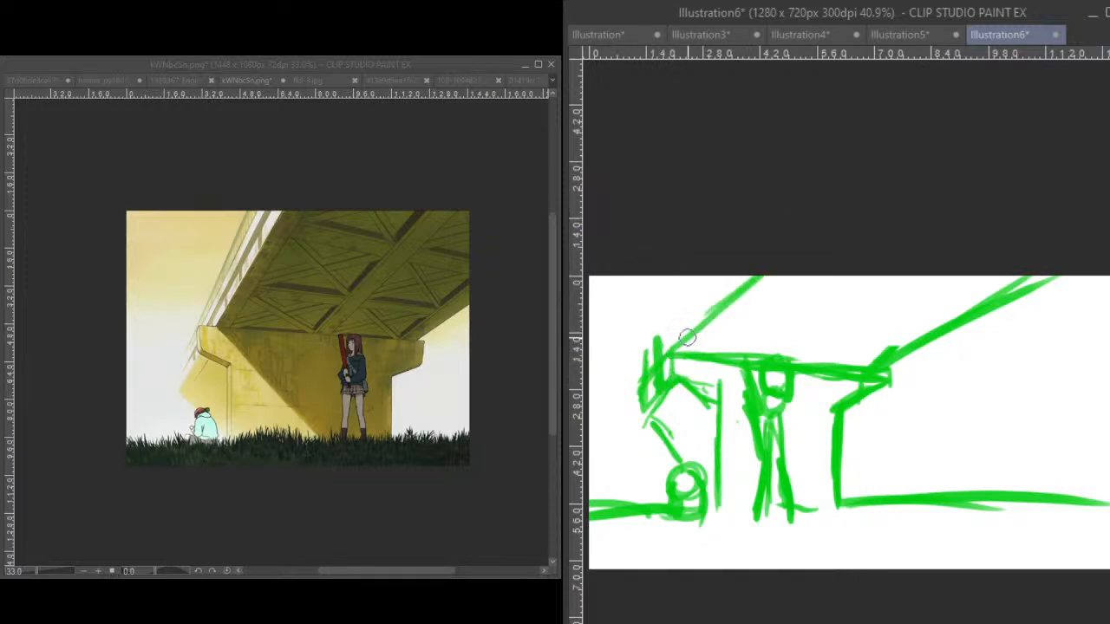
drag(647, 346, 727, 343)
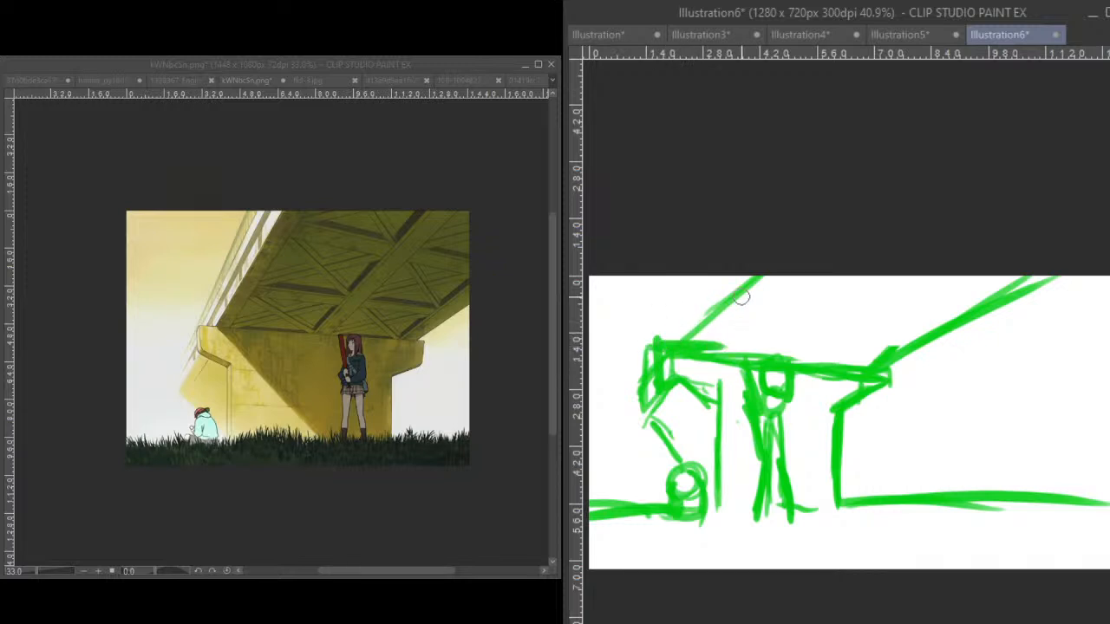
drag(674, 345, 752, 358)
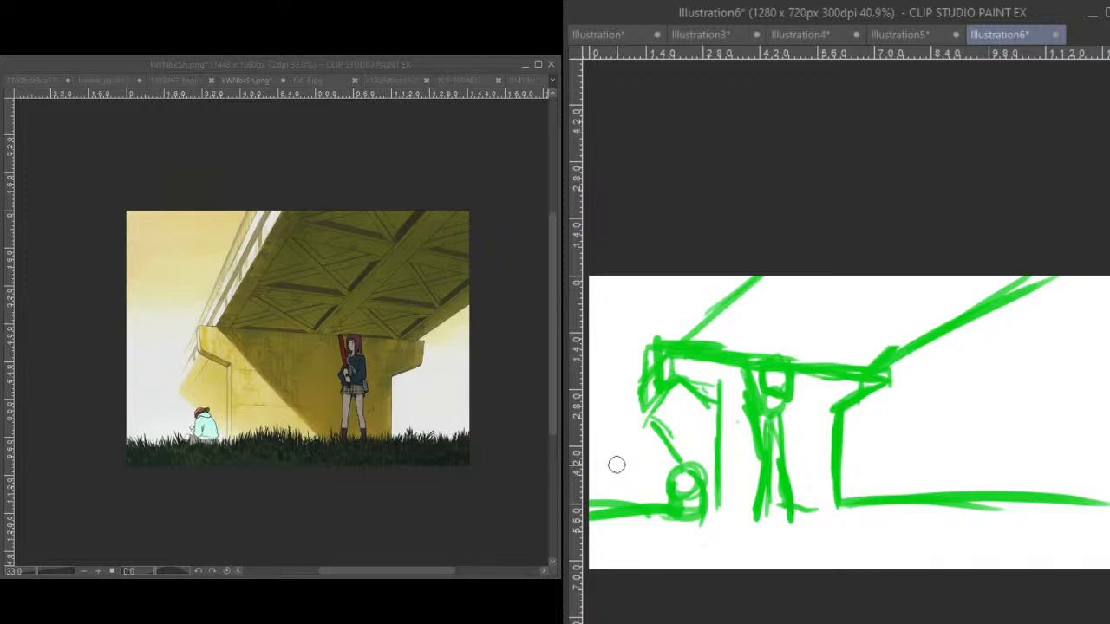
- Thicken the pier's stepped left wall and the ground line, and add diagonal railing lines above the pier's left corner
mouse_move(663, 347)
mouse_down()
mouse_move(669, 396)
mouse_move(716, 416)
mouse_move(715, 520)
mouse_up()
mouse_move(833, 415)
mouse_down()
mouse_move(842, 498)
mouse_move(592, 527)
mouse_up()
mouse_move(813, 507)
mouse_down()
mouse_move(847, 510)
mouse_move(856, 497)
mouse_move(995, 519)
mouse_up()
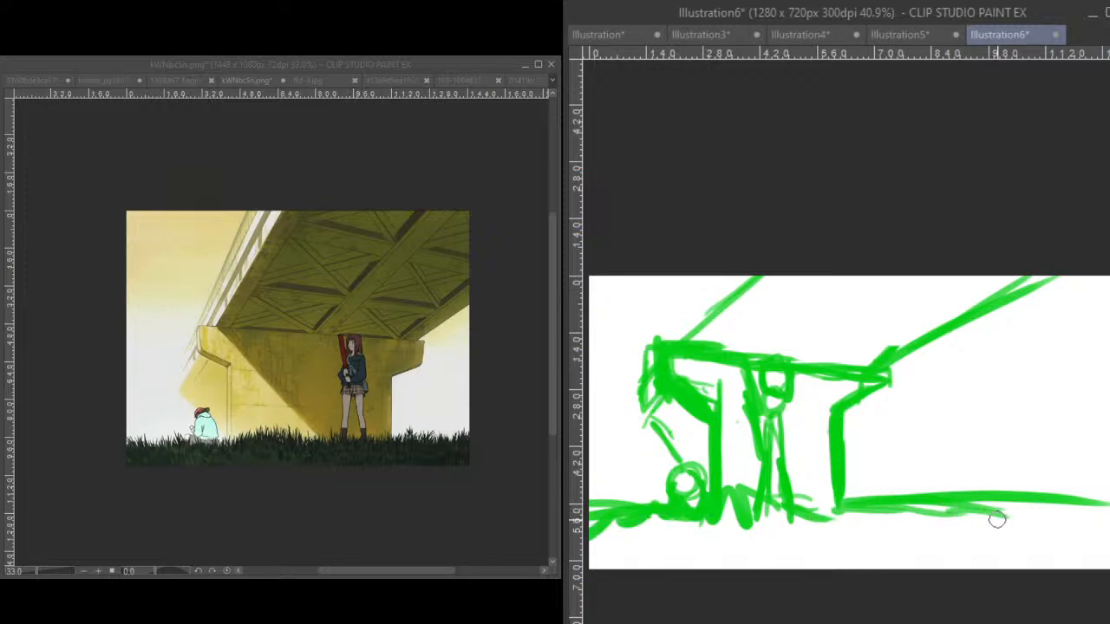
mouse_move(730, 278)
mouse_down()
mouse_move(642, 342)
mouse_move(676, 310)
mouse_move(654, 319)
mouse_move(684, 272)
mouse_up()
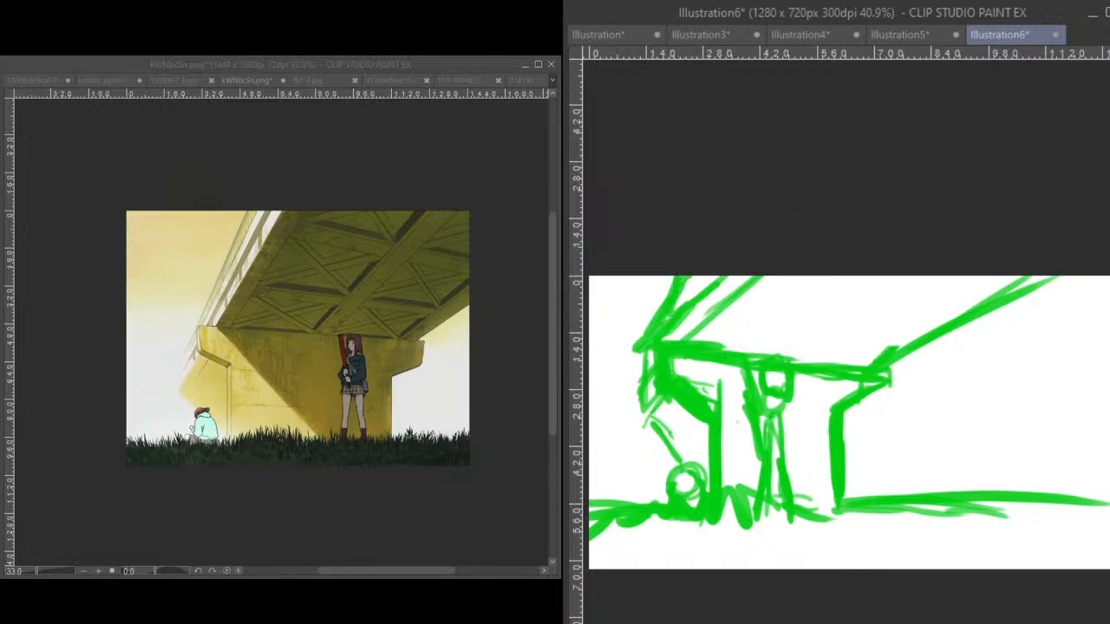
drag(885, 268, 779, 346)
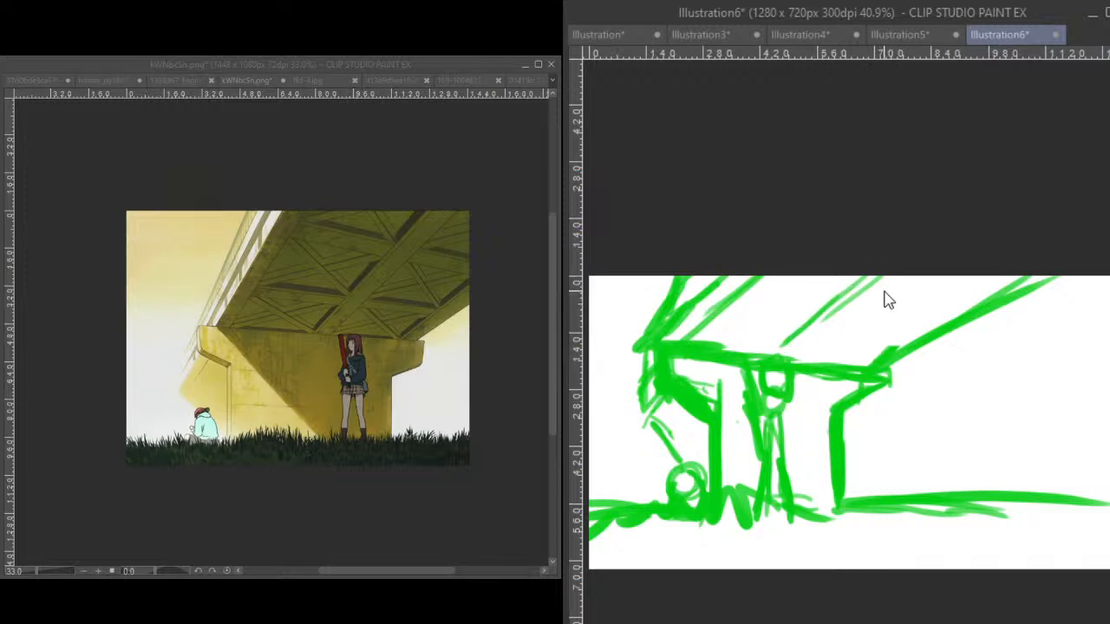
key(ctrl+z)
key(ctrl+z)
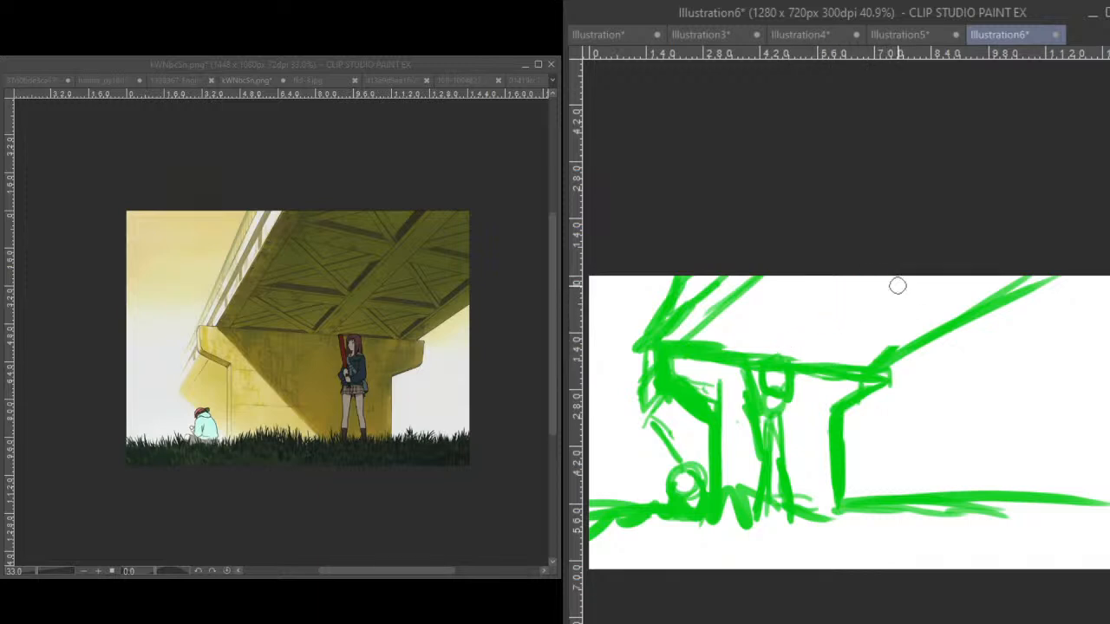
- Draw the bridge's central underside girder diagonally from the canvas's upper edge down to the beam above the girl's head
mouse_move(899, 269)
mouse_down()
mouse_move(782, 333)
mouse_move(815, 324)
mouse_up()
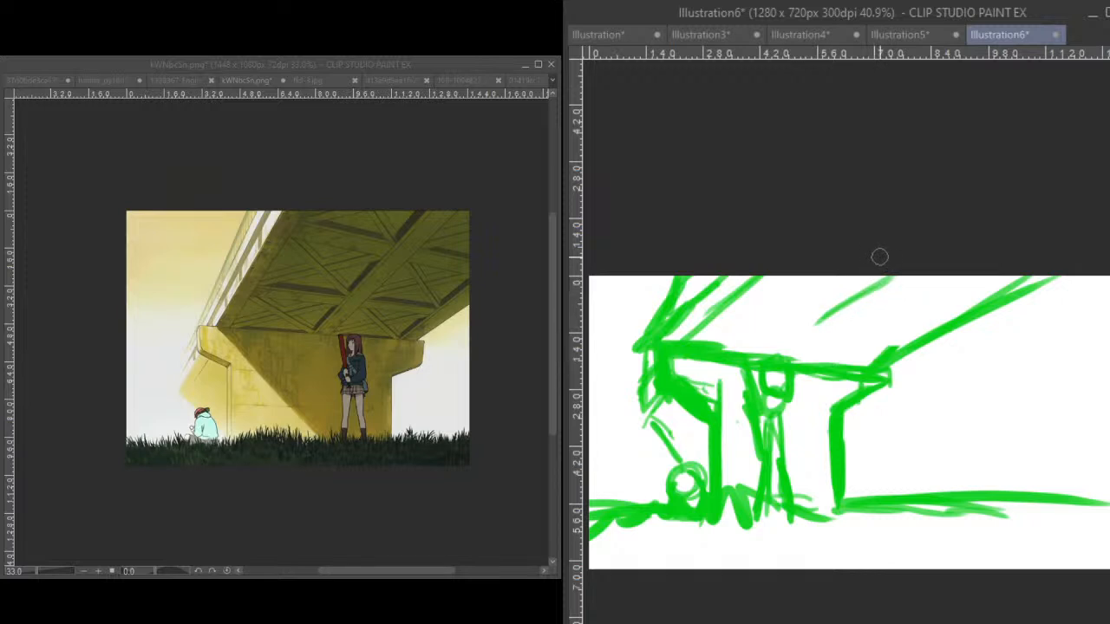
drag(910, 267, 805, 342)
drag(855, 305, 772, 355)
mouse_move(819, 324)
mouse_down()
mouse_move(780, 348)
mouse_move(889, 278)
mouse_up()
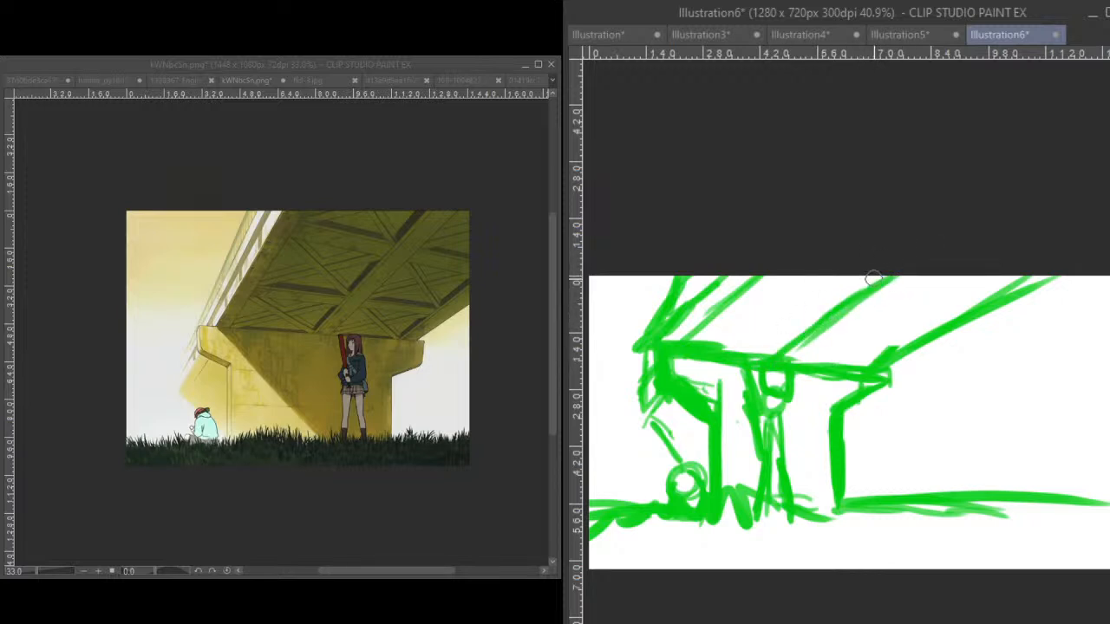
mouse_move(812, 268)
mouse_down()
mouse_move(741, 355)
mouse_move(806, 257)
mouse_up()
key(ctrl+z)
key(ctrl+z)
key(ctrl+z)
key(ctrl+z)
- Add a second diagonal girder line and a short stroke beside it, and fill in the pier's stepped right corner
drag(828, 268, 730, 353)
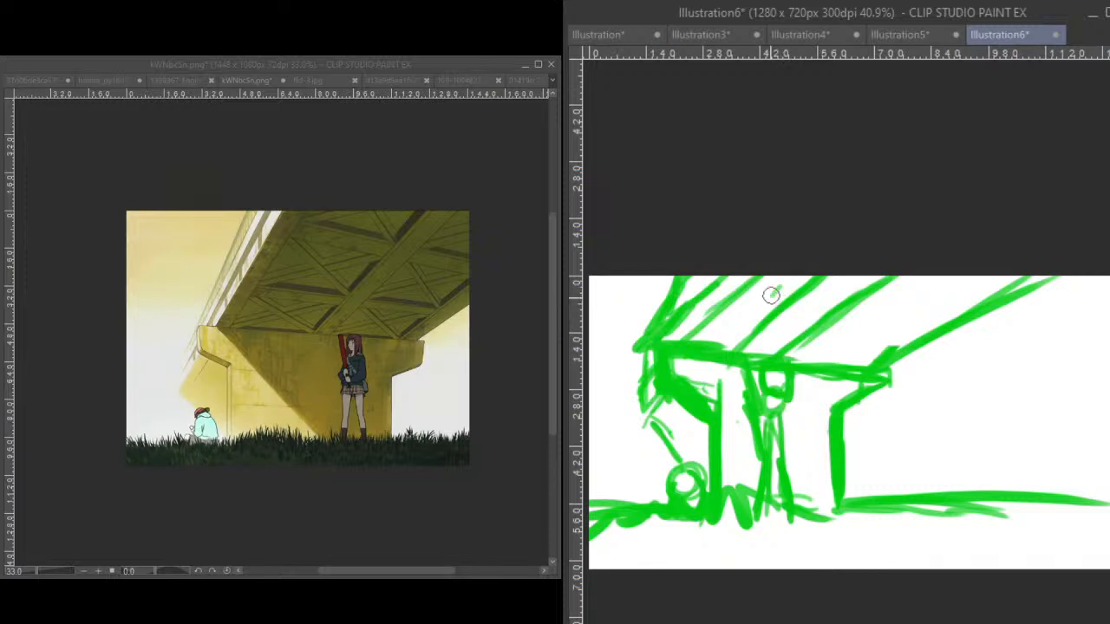
drag(776, 296, 783, 289)
mouse_move(838, 408)
mouse_down()
mouse_move(874, 399)
mouse_move(877, 409)
mouse_up()
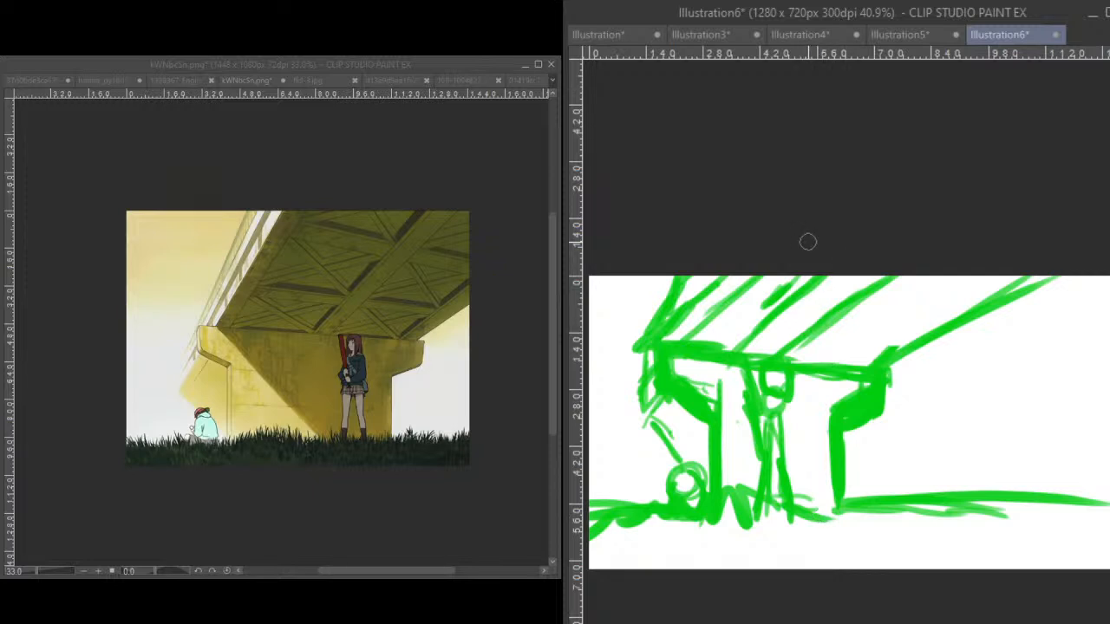
- Scribble jagged grass tufts along the ground line, from the right of the pier across to the seated figure
mouse_move(907, 487)
mouse_down()
mouse_move(929, 474)
mouse_move(934, 503)
mouse_move(951, 482)
mouse_move(1003, 515)
mouse_move(978, 475)
mouse_up()
drag(971, 520, 1000, 501)
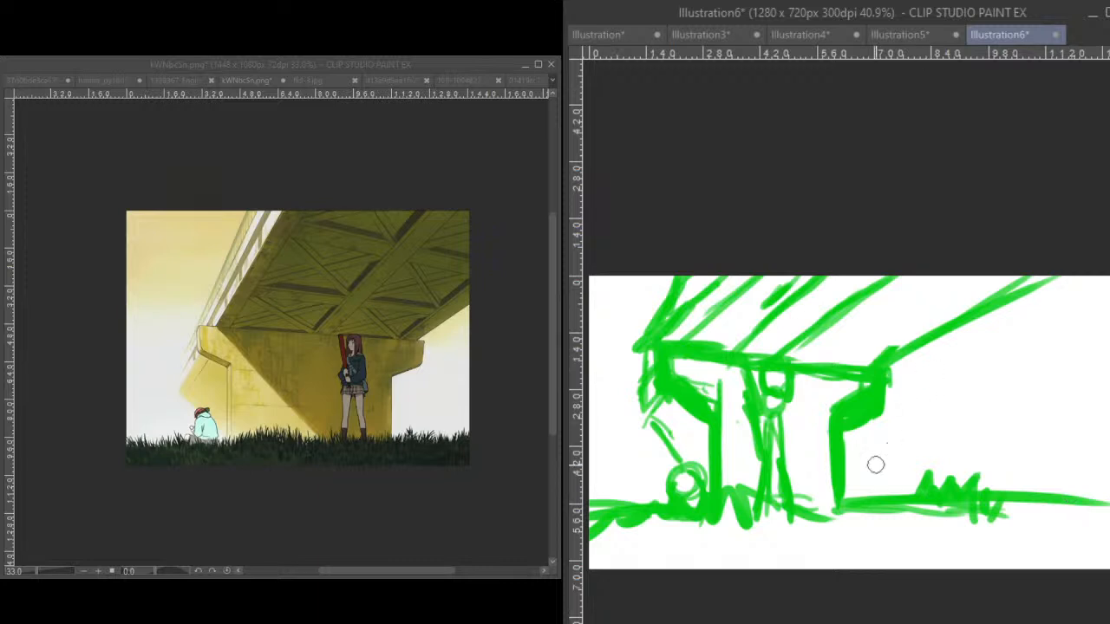
mouse_move(878, 497)
mouse_down()
mouse_move(916, 477)
mouse_move(834, 496)
mouse_move(805, 490)
mouse_move(776, 518)
mouse_move(686, 531)
mouse_up()
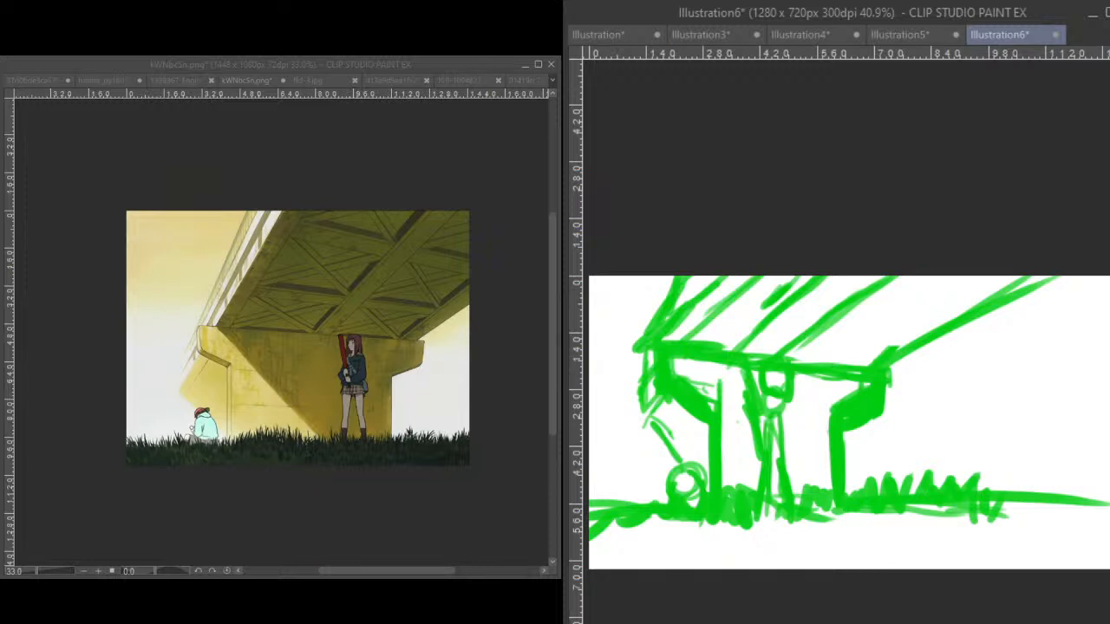
- Draw a thick vertical band right of the pier over the full canvas height to mark the scene's right border
mouse_move(990, 287)
mouse_down()
mouse_move(958, 523)
mouse_move(976, 273)
mouse_move(969, 572)
mouse_up()
drag(963, 303, 968, 568)
drag(974, 416, 972, 599)
drag(959, 545, 953, 336)
- Thicken the central girder into a broad band and reinforce the bridge's outer railing and right underside edge
drag(940, 276, 772, 354)
drag(889, 277, 757, 353)
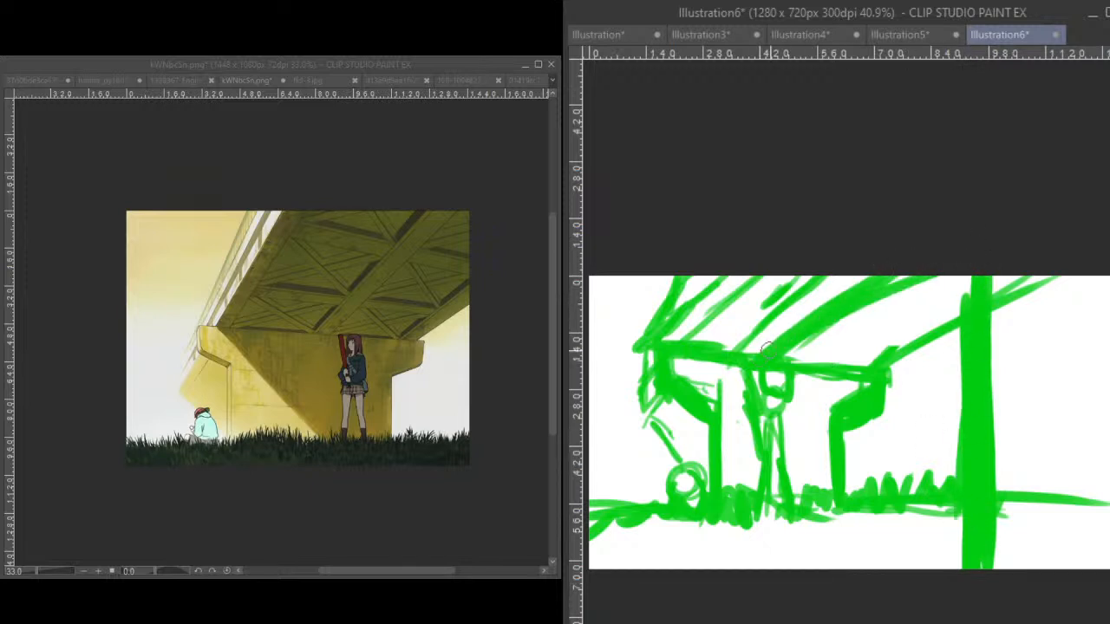
drag(870, 277, 744, 356)
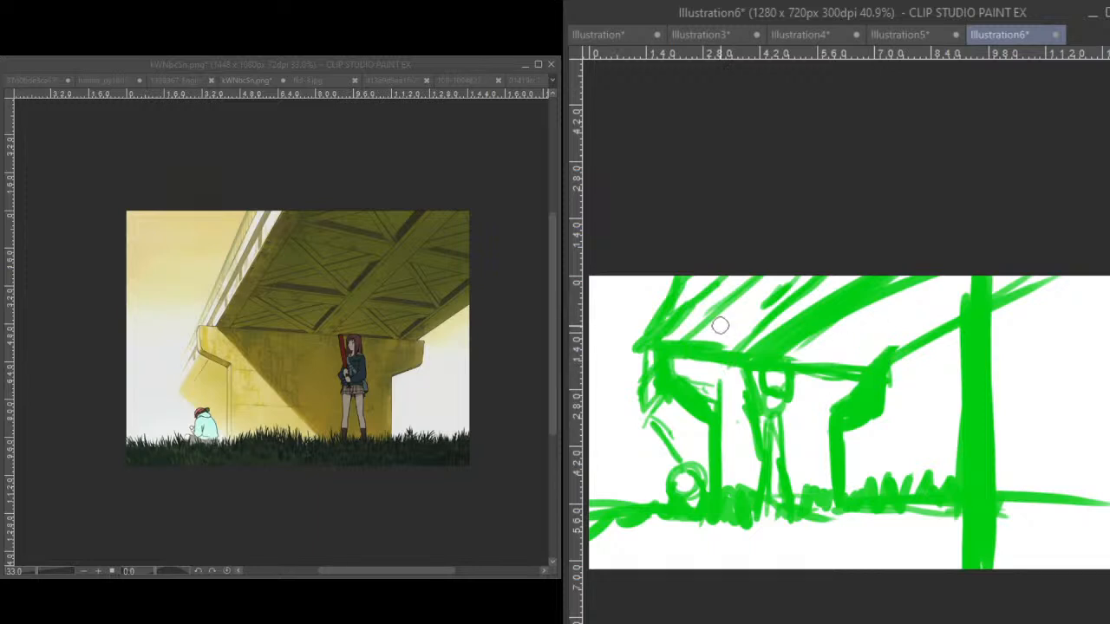
mouse_move(686, 269)
mouse_down()
mouse_move(635, 321)
mouse_move(647, 319)
mouse_up()
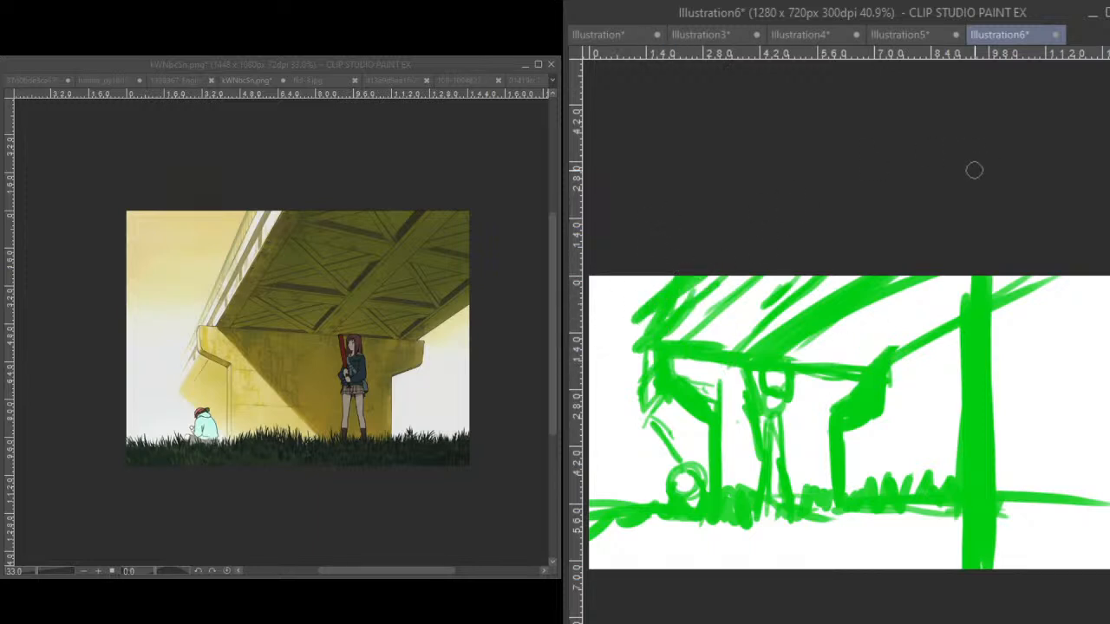
drag(957, 321, 897, 370)
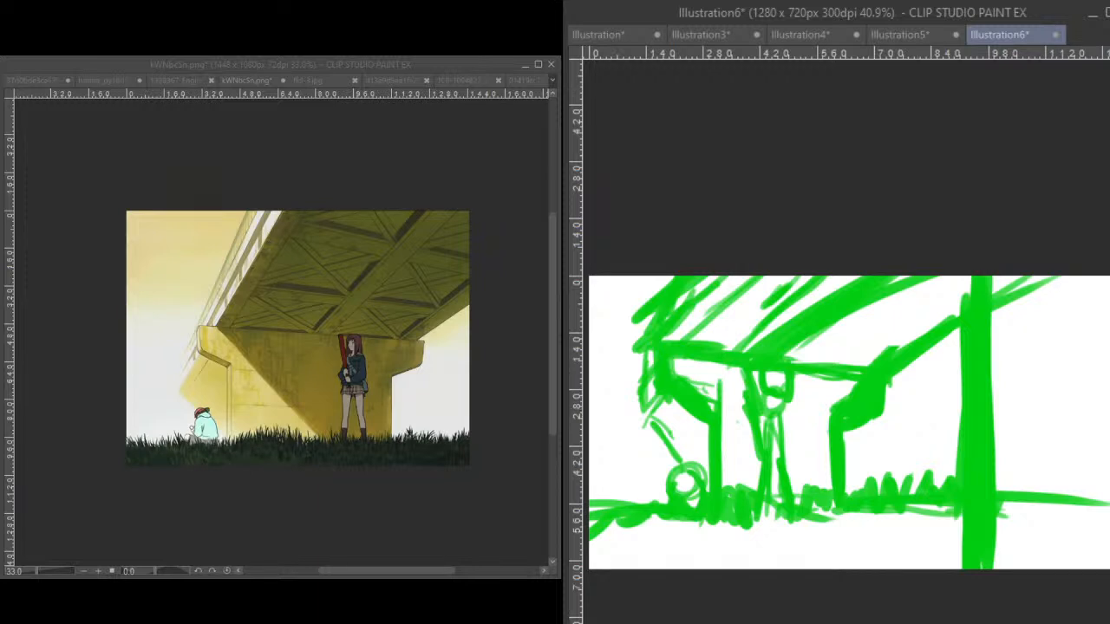
- Sketch the girl's face and long hair in black over the green figure, following a close-up of the reference
mouse_move(1109, 339)
mouse_down()
mouse_move(1080, 339)
mouse_move(1109, 341)
mouse_up()
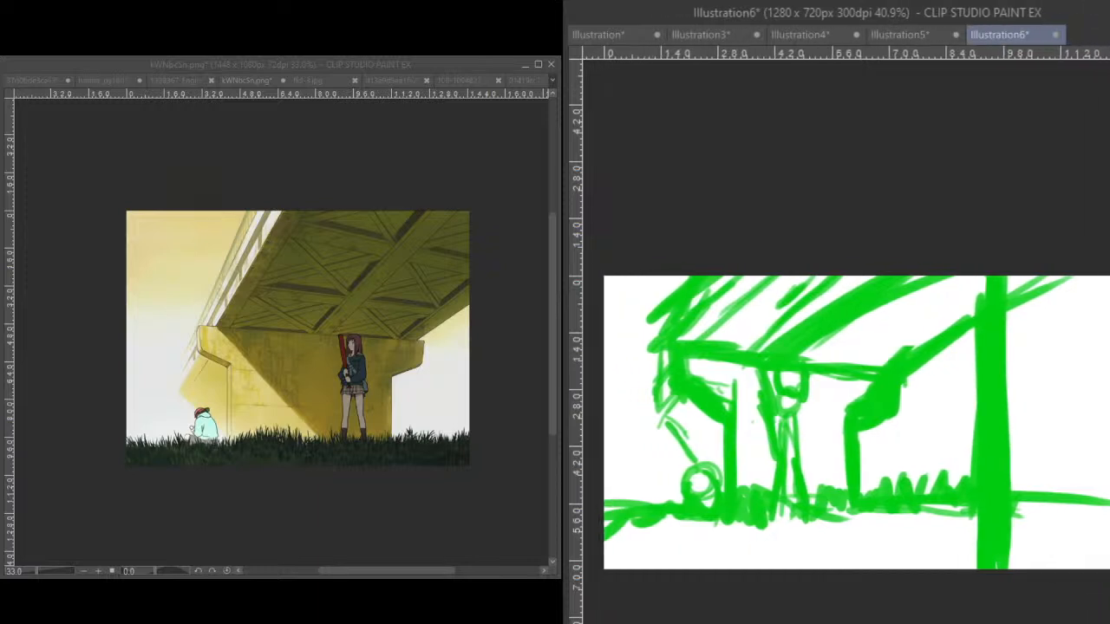
mouse_move(839, 457)
mouse_down()
mouse_move(876, 456)
mouse_move(907, 476)
mouse_move(869, 477)
mouse_move(858, 461)
mouse_move(907, 478)
mouse_move(894, 496)
mouse_move(904, 493)
mouse_up()
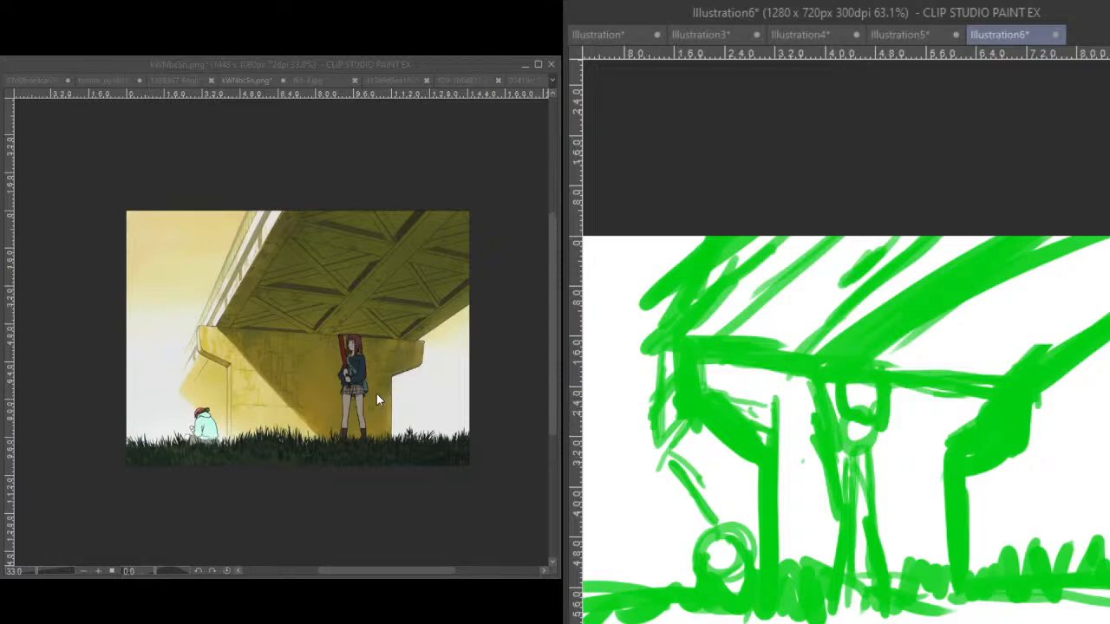
mouse_move(375, 398)
mouse_down()
mouse_move(414, 396)
mouse_move(401, 378)
mouse_move(395, 389)
mouse_up()
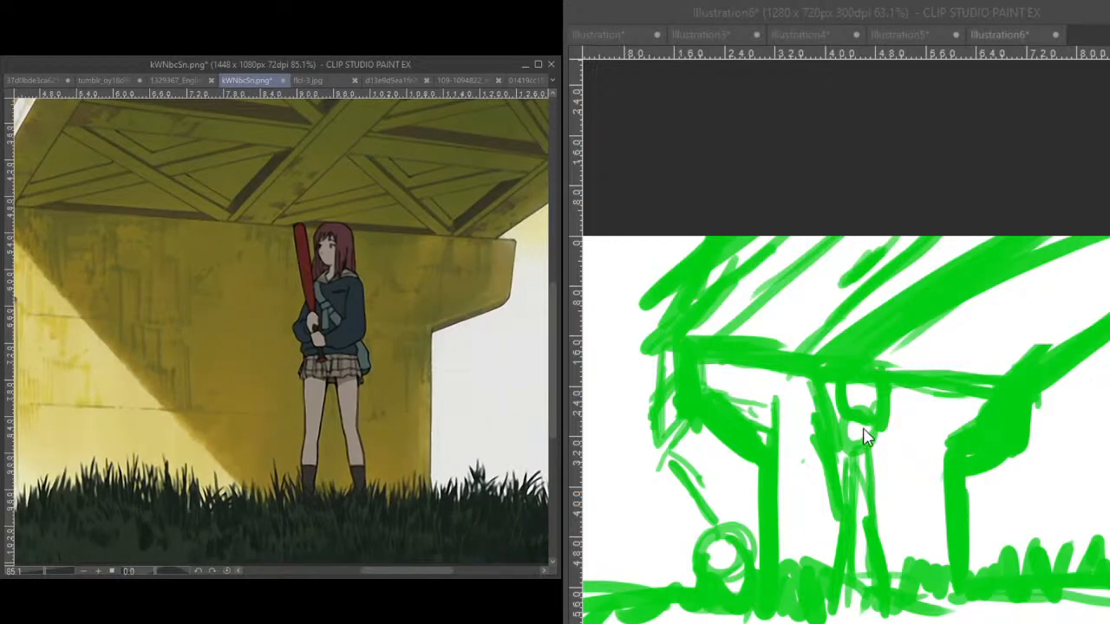
drag(858, 367, 851, 400)
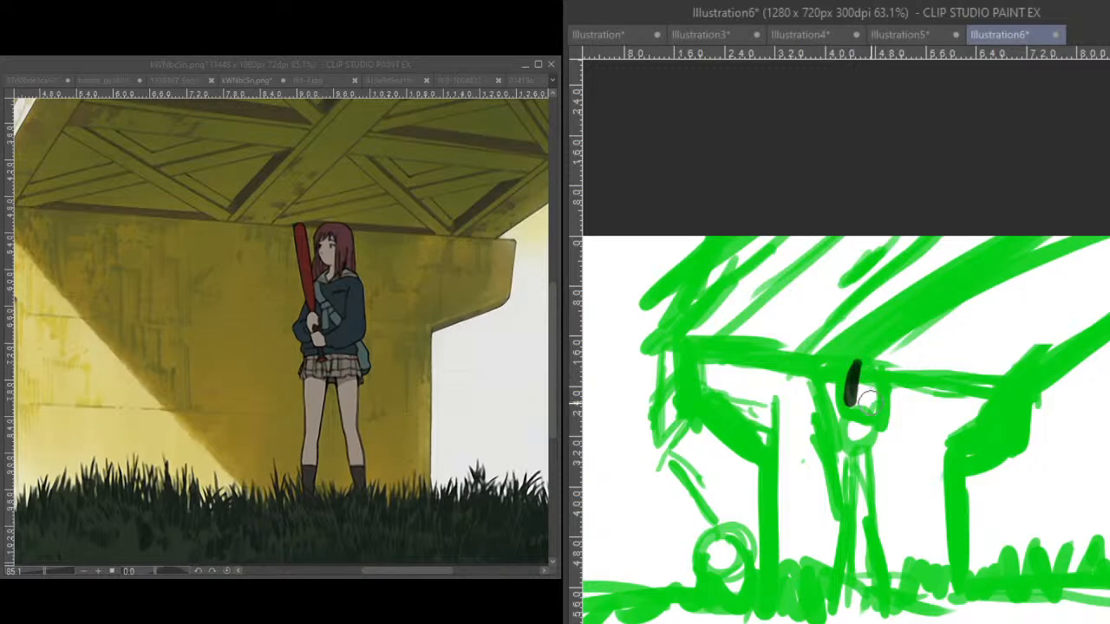
key(ctrl+z)
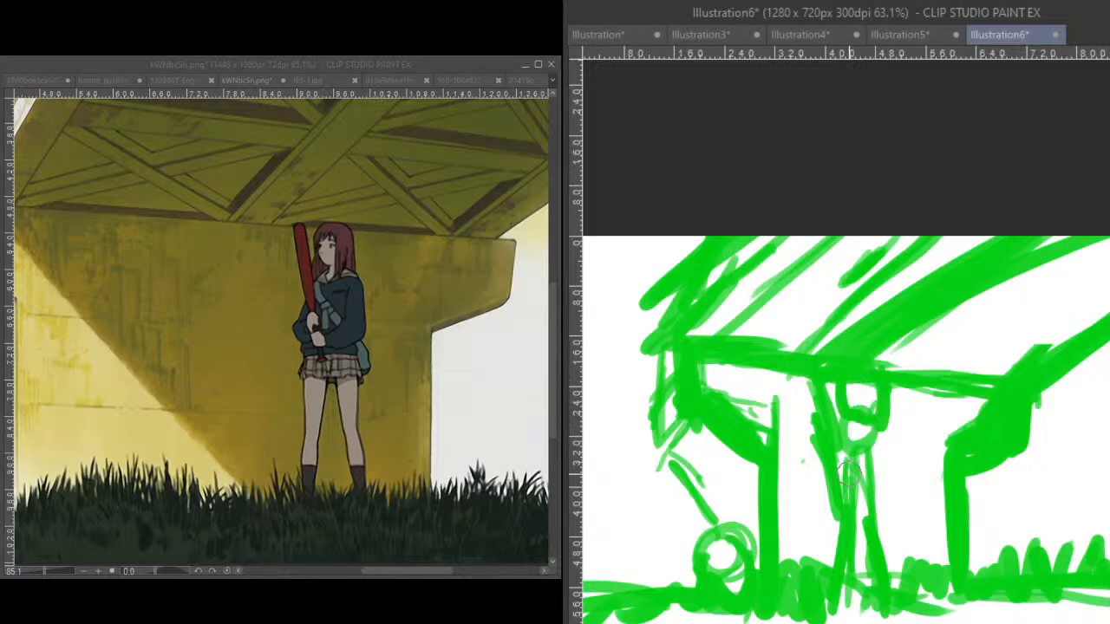
mouse_move(858, 369)
mouse_down()
mouse_move(859, 390)
mouse_move(886, 368)
mouse_move(895, 396)
mouse_move(857, 399)
mouse_move(874, 418)
mouse_move(850, 447)
mouse_move(879, 445)
mouse_move(867, 450)
mouse_move(891, 411)
mouse_up()
drag(884, 365, 879, 445)
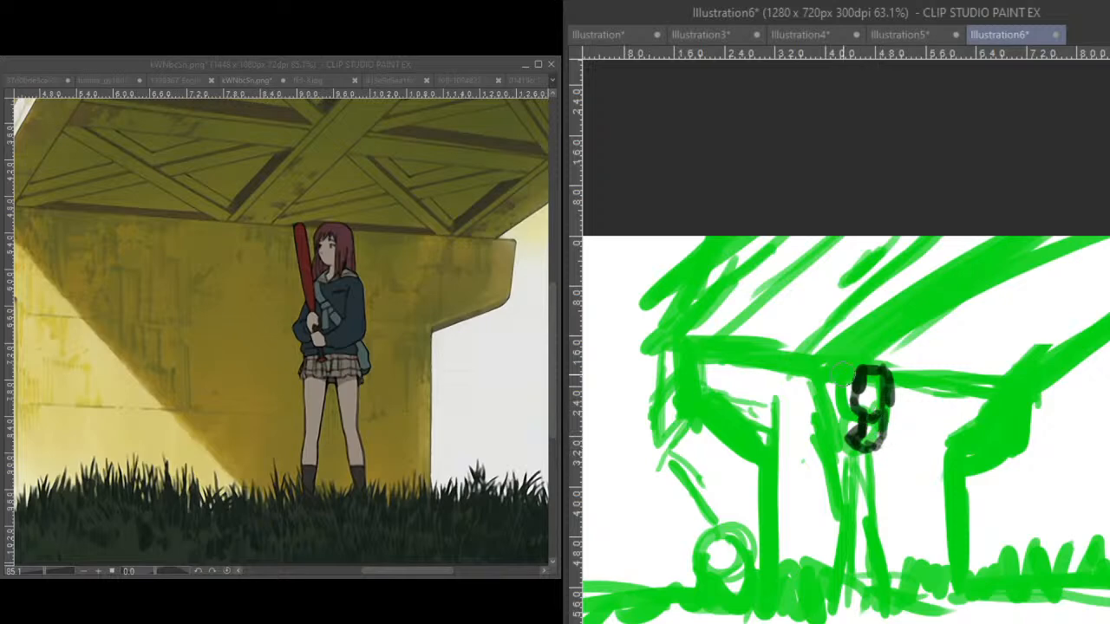
mouse_move(848, 359)
mouse_down()
mouse_move(846, 427)
mouse_move(847, 361)
mouse_move(893, 354)
mouse_move(883, 348)
mouse_move(846, 370)
mouse_move(888, 355)
mouse_move(876, 359)
mouse_move(897, 369)
mouse_move(893, 406)
mouse_move(910, 432)
mouse_move(899, 406)
mouse_move(904, 434)
mouse_move(900, 415)
mouse_move(903, 434)
mouse_move(906, 424)
mouse_move(896, 437)
mouse_move(879, 433)
mouse_move(891, 426)
mouse_move(856, 454)
mouse_move(908, 439)
mouse_move(855, 432)
mouse_move(856, 453)
mouse_move(841, 436)
mouse_move(858, 419)
mouse_move(849, 456)
mouse_up()
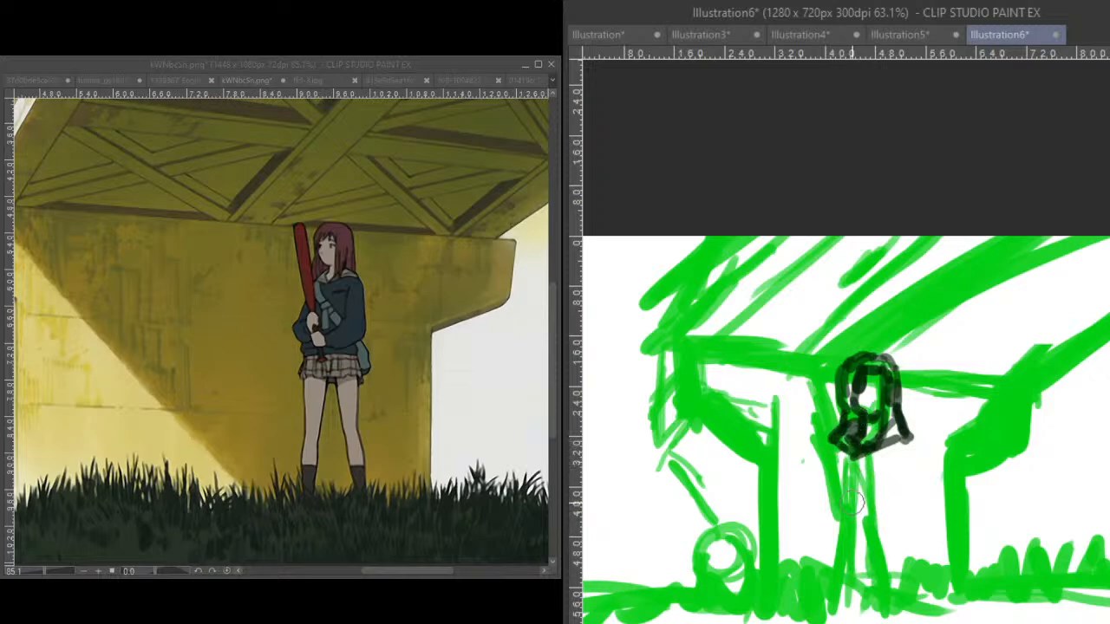
- Sketch the girl's torso, folded arms and hip bag in black below her head
mouse_move(910, 438)
mouse_down()
mouse_move(902, 505)
mouse_move(905, 472)
mouse_move(882, 509)
mouse_move(866, 514)
mouse_move(901, 499)
mouse_move(863, 516)
mouse_up()
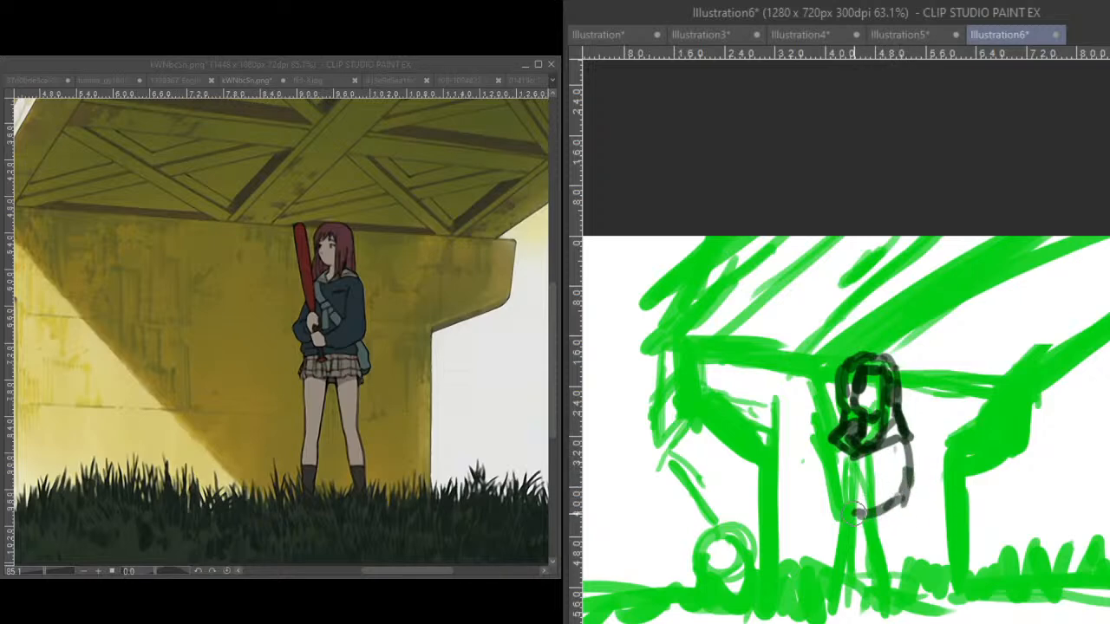
mouse_move(854, 494)
mouse_down()
mouse_move(821, 491)
mouse_move(833, 520)
mouse_move(845, 495)
mouse_move(868, 501)
mouse_move(847, 490)
mouse_move(881, 478)
mouse_up()
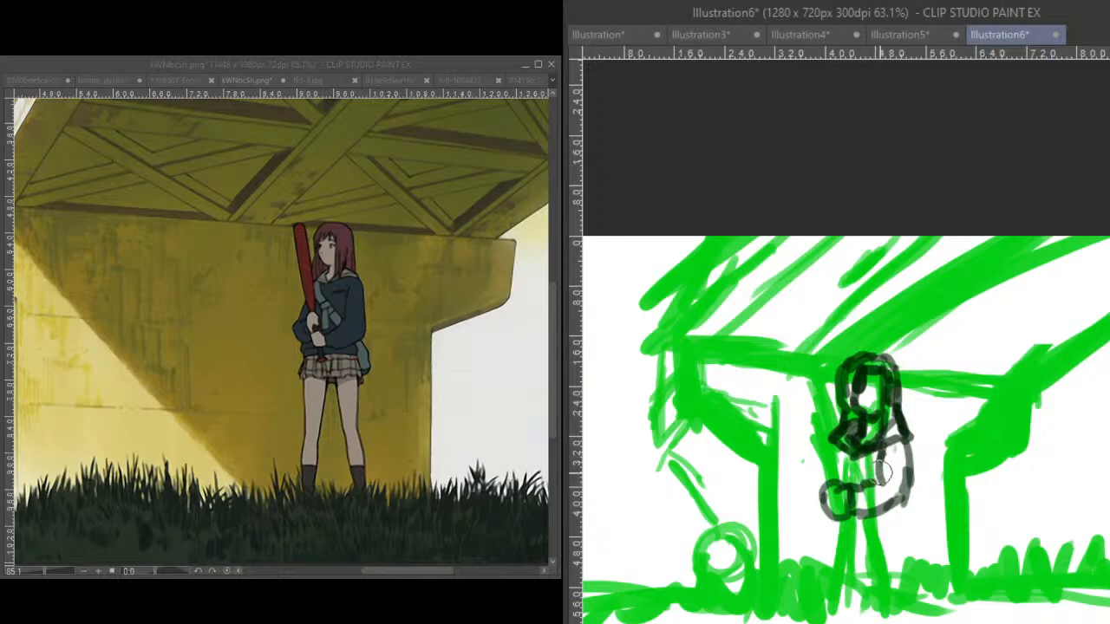
mouse_move(841, 446)
mouse_down()
mouse_move(882, 459)
mouse_move(876, 476)
mouse_move(862, 471)
mouse_move(899, 507)
mouse_up()
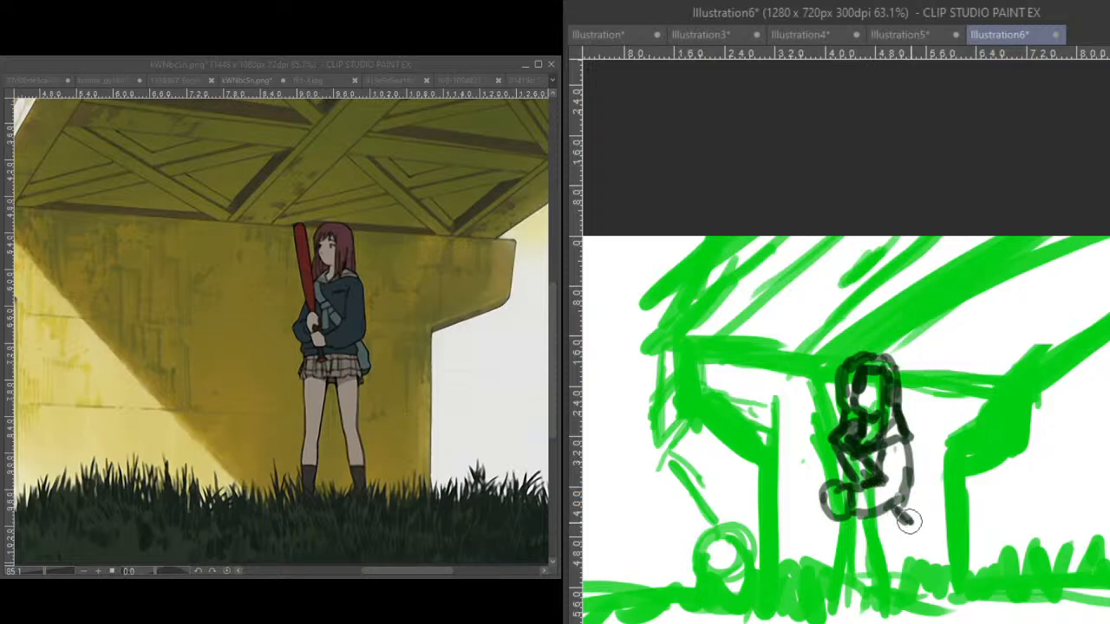
mouse_move(903, 512)
mouse_down()
mouse_move(919, 541)
mouse_move(887, 543)
mouse_up()
- Scale the black girl sketch down to fit over the green figure
key(ctrl+r)
key(ctrl+r)
key(ctrl+t)
drag(914, 355, 891, 396)
drag(879, 440, 885, 407)
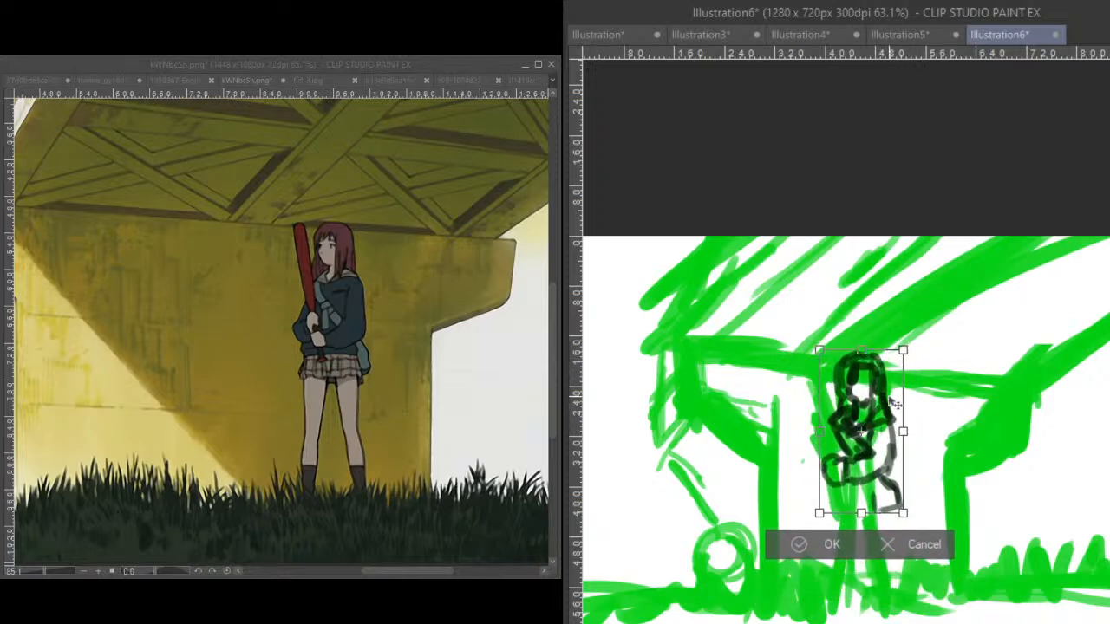
click(818, 546)
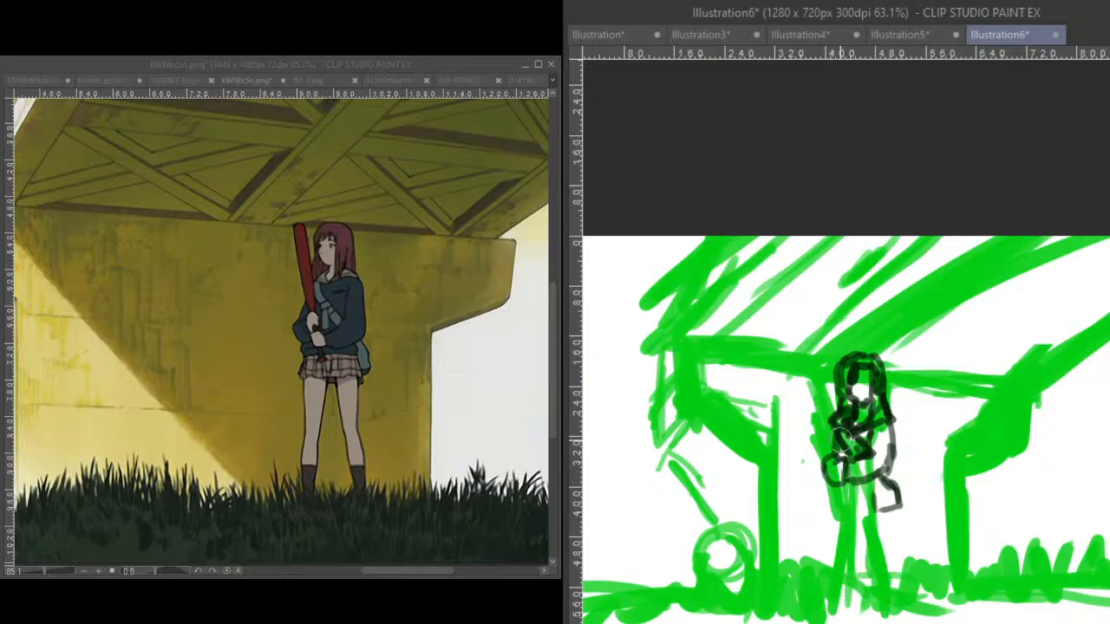
- Draw the girl's skirt and two legs in black and start filling her body as a solid silhouette
mouse_move(818, 451)
mouse_down()
mouse_move(830, 441)
mouse_move(842, 454)
mouse_move(827, 440)
mouse_move(821, 453)
mouse_move(871, 512)
mouse_move(846, 498)
mouse_move(869, 503)
mouse_move(854, 499)
mouse_move(876, 473)
mouse_move(889, 503)
mouse_move(869, 552)
mouse_up()
drag(864, 509, 885, 615)
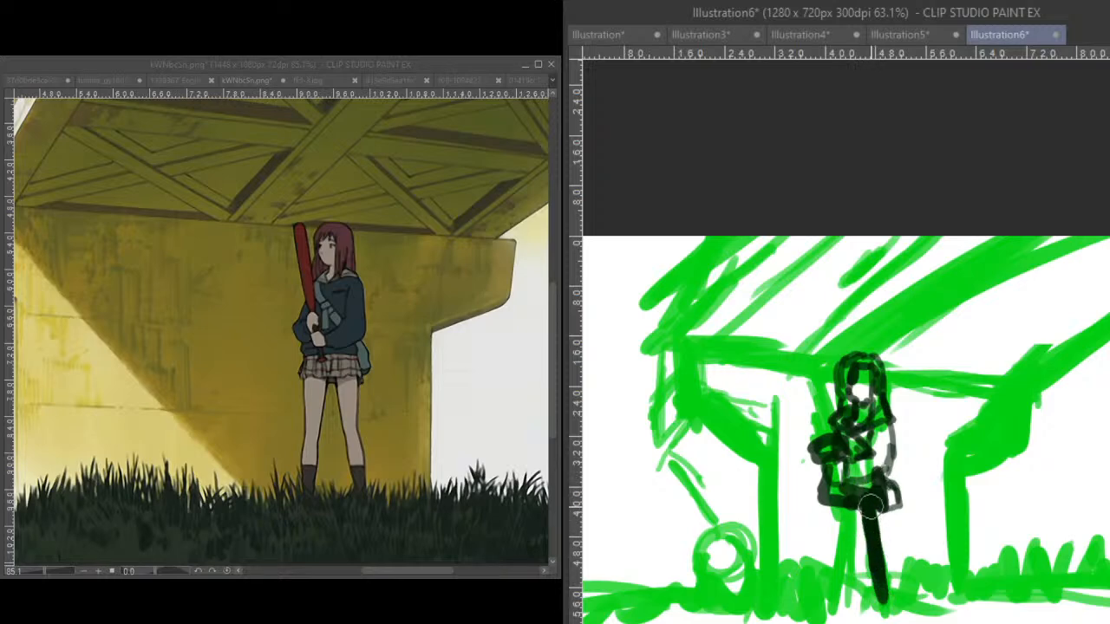
drag(838, 496, 815, 571)
drag(836, 515, 822, 562)
mouse_move(874, 473)
mouse_down()
mouse_move(843, 458)
mouse_move(880, 460)
mouse_move(855, 475)
mouse_move(884, 416)
mouse_move(886, 438)
mouse_move(864, 468)
mouse_move(834, 468)
mouse_move(835, 434)
mouse_move(815, 451)
mouse_move(840, 438)
mouse_up()
mouse_move(830, 535)
mouse_down()
mouse_move(840, 507)
mouse_move(817, 579)
mouse_move(823, 556)
mouse_move(829, 571)
mouse_move(822, 573)
mouse_move(838, 513)
mouse_move(826, 544)
mouse_move(878, 556)
mouse_move(866, 510)
mouse_move(862, 520)
mouse_move(871, 559)
mouse_move(872, 490)
mouse_move(841, 481)
mouse_move(858, 435)
mouse_move(854, 367)
mouse_move(851, 392)
mouse_move(876, 382)
mouse_move(860, 407)
mouse_move(868, 441)
mouse_up()
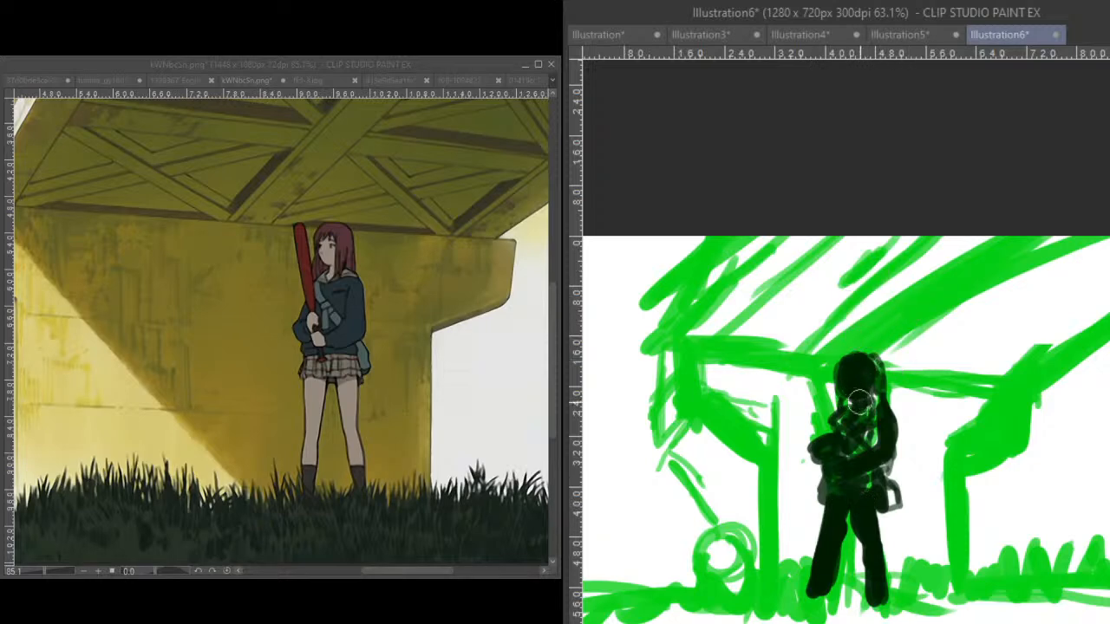
- Add the bat as a thick black bar beside her head and fill the gaps left in her torso
mouse_move(796, 444)
mouse_down()
mouse_move(811, 399)
mouse_move(815, 429)
mouse_move(800, 374)
mouse_move(809, 415)
mouse_move(811, 362)
mouse_move(822, 418)
mouse_move(806, 357)
mouse_move(820, 428)
mouse_move(812, 368)
mouse_move(823, 417)
mouse_move(835, 387)
mouse_move(834, 408)
mouse_move(842, 389)
mouse_move(851, 401)
mouse_move(885, 380)
mouse_up()
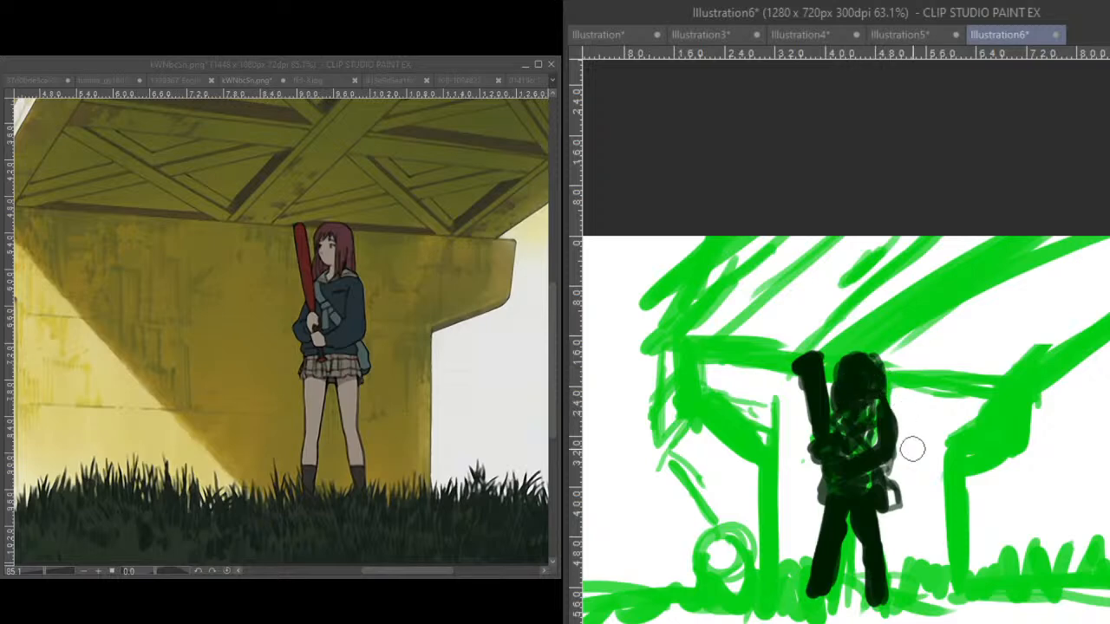
drag(844, 443, 852, 471)
mouse_move(863, 419)
mouse_down()
mouse_move(859, 450)
mouse_move(871, 409)
mouse_move(874, 443)
mouse_move(849, 423)
mouse_move(839, 438)
mouse_move(855, 473)
mouse_up()
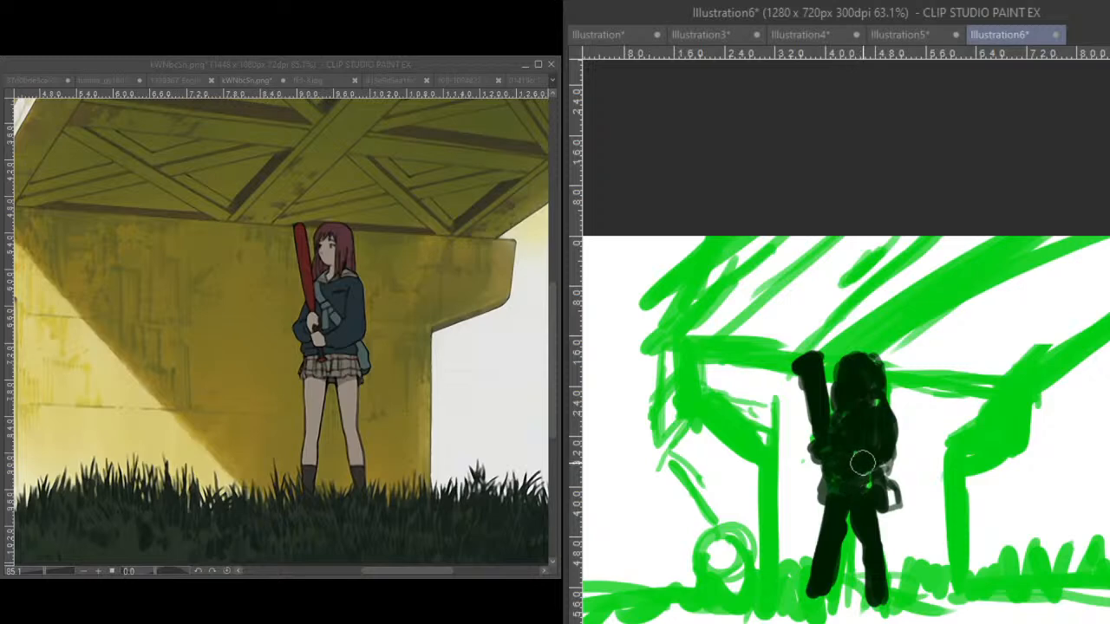
- Shift the girl's silhouette slightly to the right and round off the bat's tip
key(ctrl+t)
drag(862, 451, 891, 452)
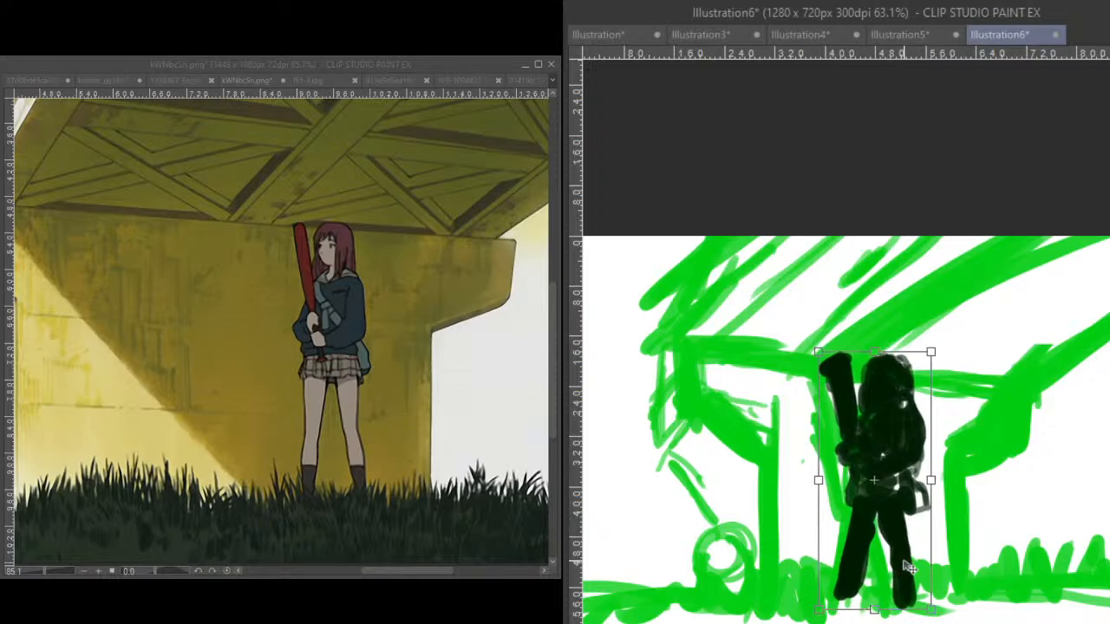
key(Return)
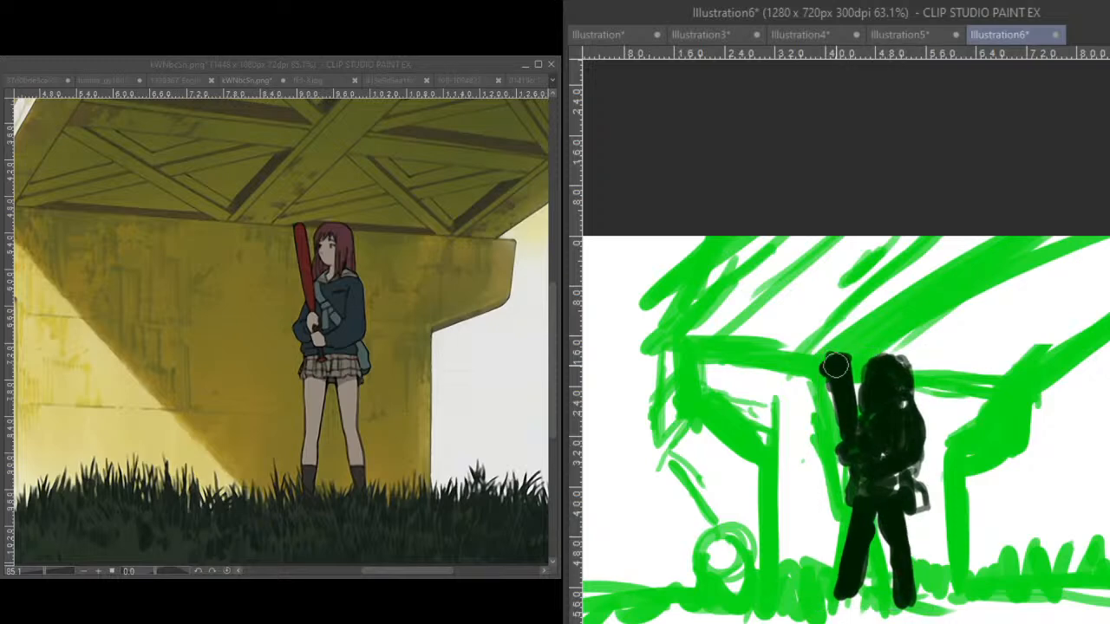
mouse_move(824, 355)
mouse_down()
mouse_move(840, 357)
mouse_move(843, 375)
mouse_up()
- Outline the pier's right column edge, slanted overhang and short end in black, erasing the misplaced diagonal
drag(982, 434, 986, 588)
mouse_move(981, 475)
mouse_down()
mouse_move(1032, 409)
mouse_move(1002, 422)
mouse_move(1039, 394)
mouse_up()
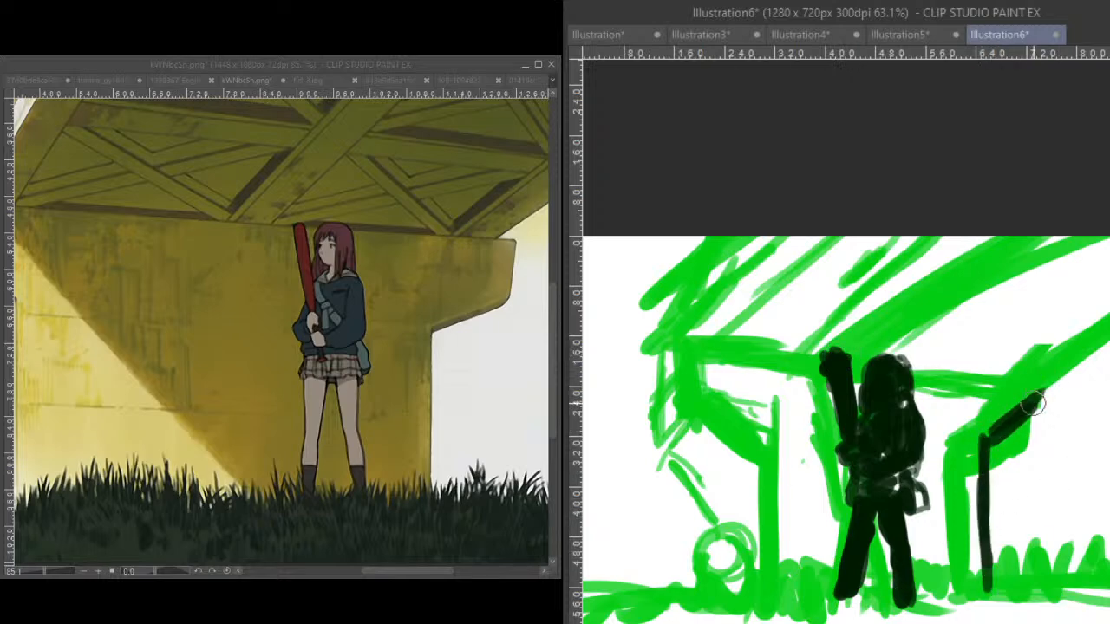
mouse_move(953, 458)
mouse_down()
mouse_move(950, 421)
mouse_move(998, 397)
mouse_move(927, 418)
mouse_move(917, 397)
mouse_up()
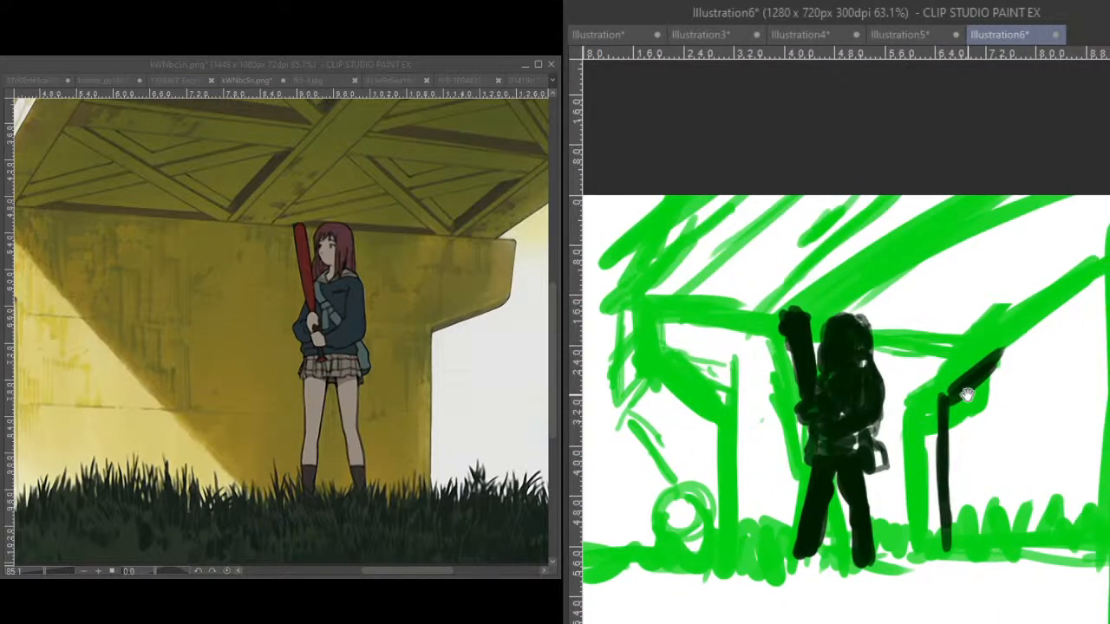
mouse_move(999, 353)
mouse_down()
mouse_move(944, 406)
mouse_move(1021, 393)
mouse_up()
mouse_move(942, 392)
mouse_down()
mouse_move(996, 379)
mouse_move(965, 384)
mouse_move(978, 372)
mouse_move(1016, 389)
mouse_move(950, 414)
mouse_up()
key(c)
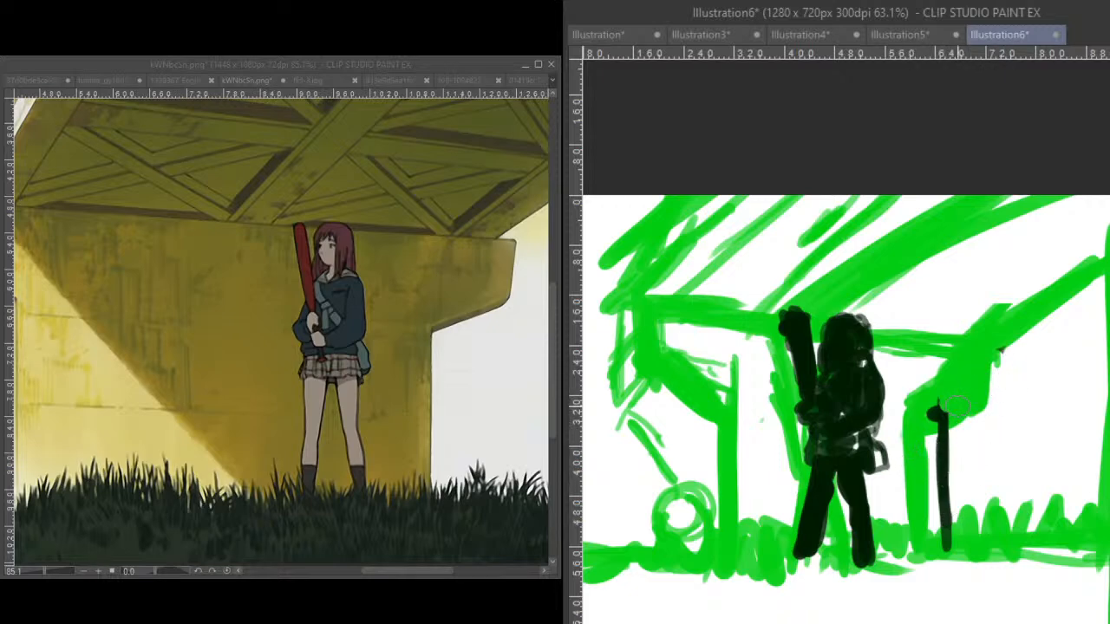
drag(940, 417, 1020, 387)
drag(943, 414, 1026, 384)
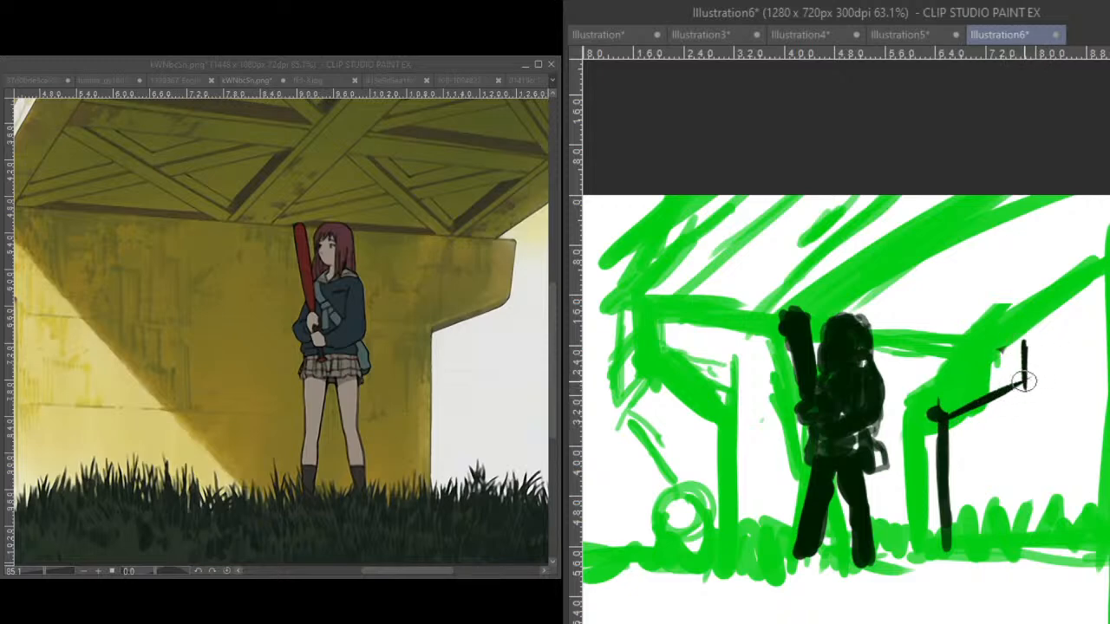
- Draw the pier's top edge in black from its right end, past the girl, to its left corner
mouse_move(1024, 346)
mouse_down()
mouse_move(890, 336)
mouse_move(916, 334)
mouse_move(872, 323)
mouse_move(1035, 351)
mouse_up()
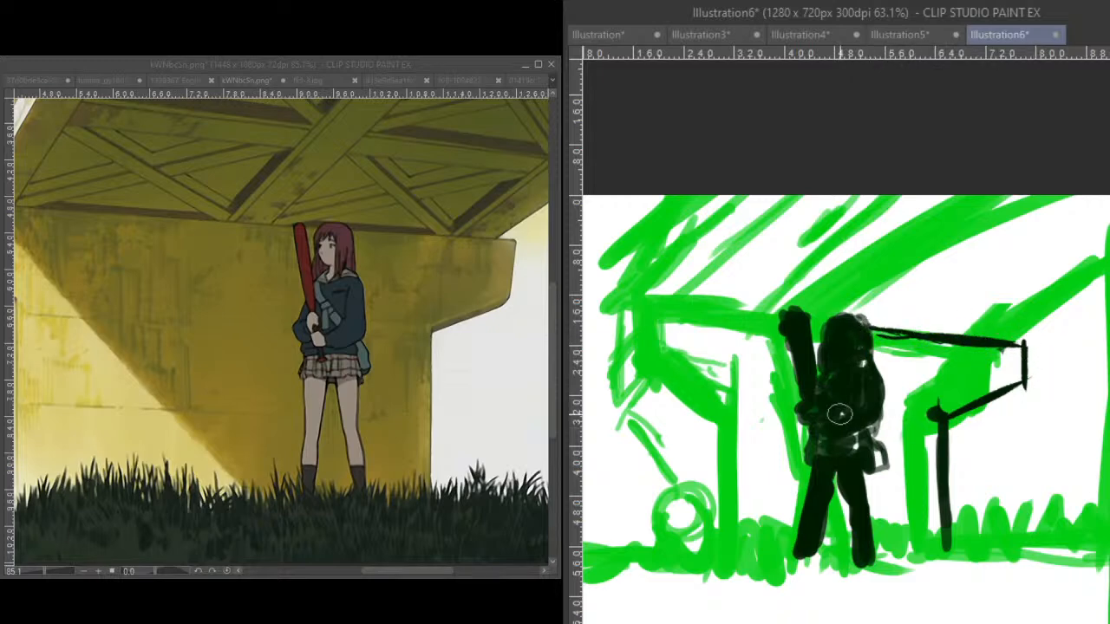
drag(758, 367, 959, 362)
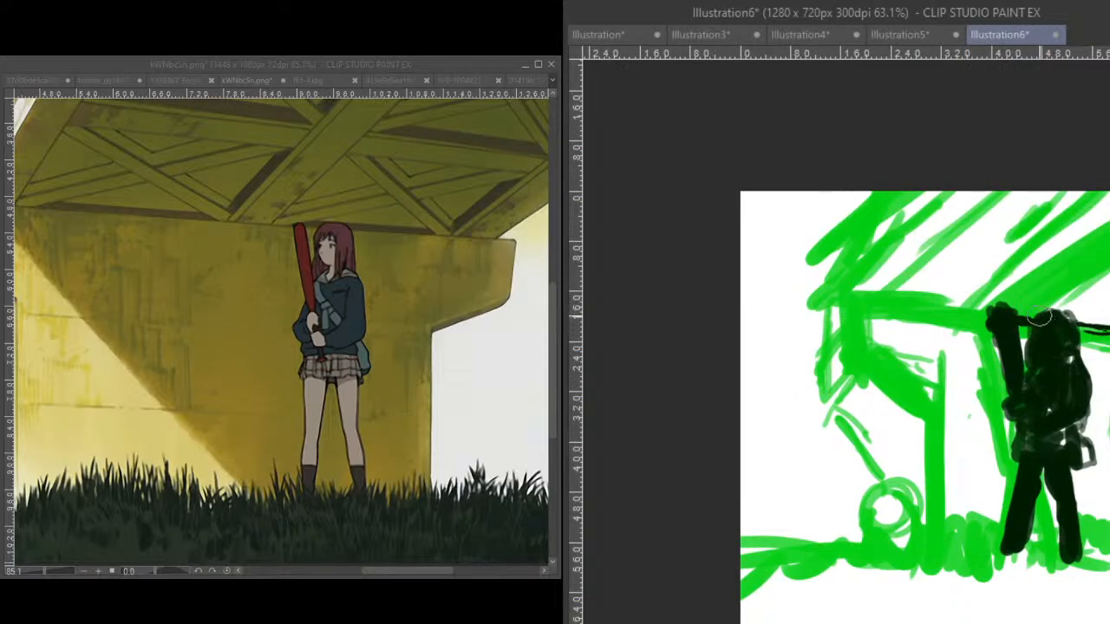
drag(993, 314, 824, 299)
drag(942, 414, 764, 432)
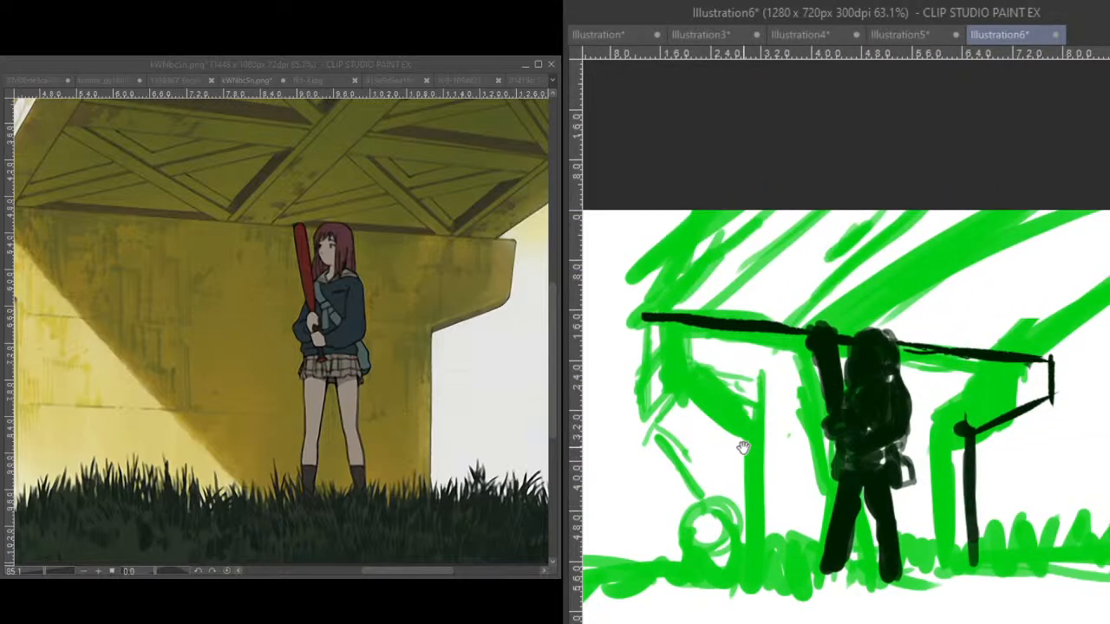
- Outline the pier's left end, curved underside and column edge in black, following the left part of the reference
click(295, 330)
mouse_move(288, 332)
mouse_down()
mouse_move(434, 350)
mouse_move(411, 370)
mouse_move(401, 352)
mouse_up()
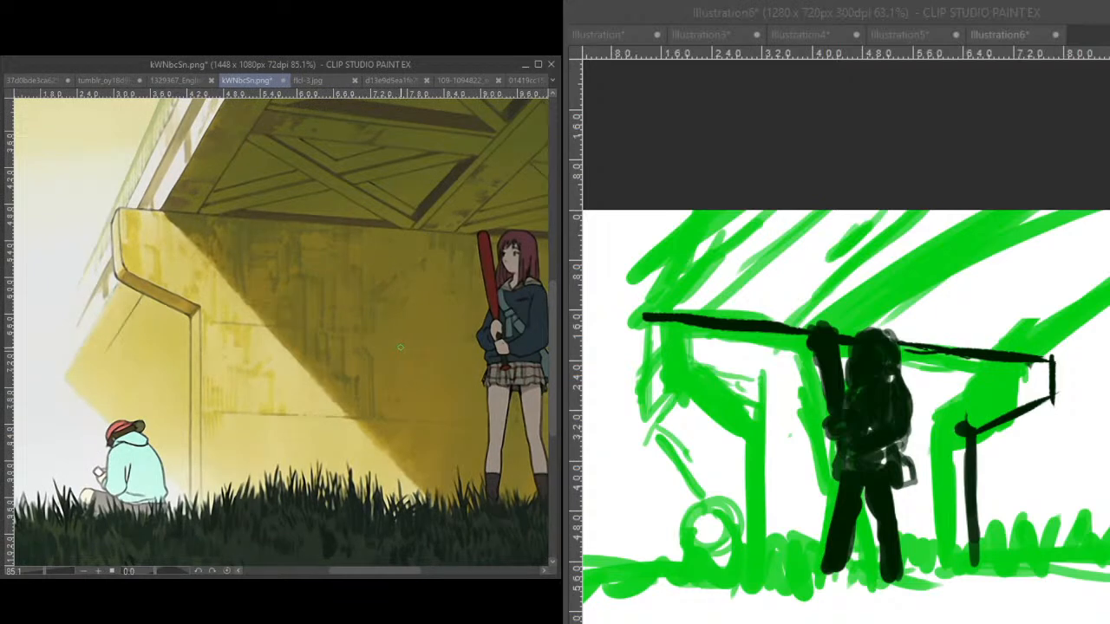
click(654, 318)
drag(654, 320, 659, 375)
mouse_move(654, 320)
mouse_down()
mouse_move(657, 379)
mouse_move(727, 427)
mouse_up()
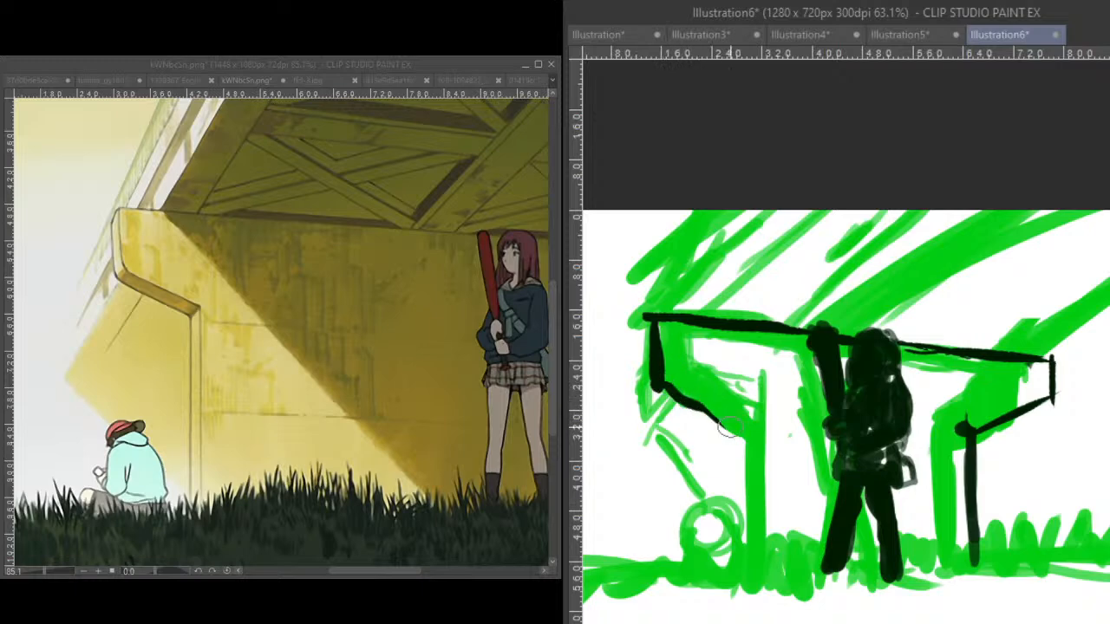
mouse_move(697, 389)
mouse_down()
mouse_move(737, 421)
mouse_move(708, 414)
mouse_move(733, 445)
mouse_move(727, 415)
mouse_move(772, 459)
mouse_move(748, 443)
mouse_move(751, 515)
mouse_up()
drag(754, 449, 756, 540)
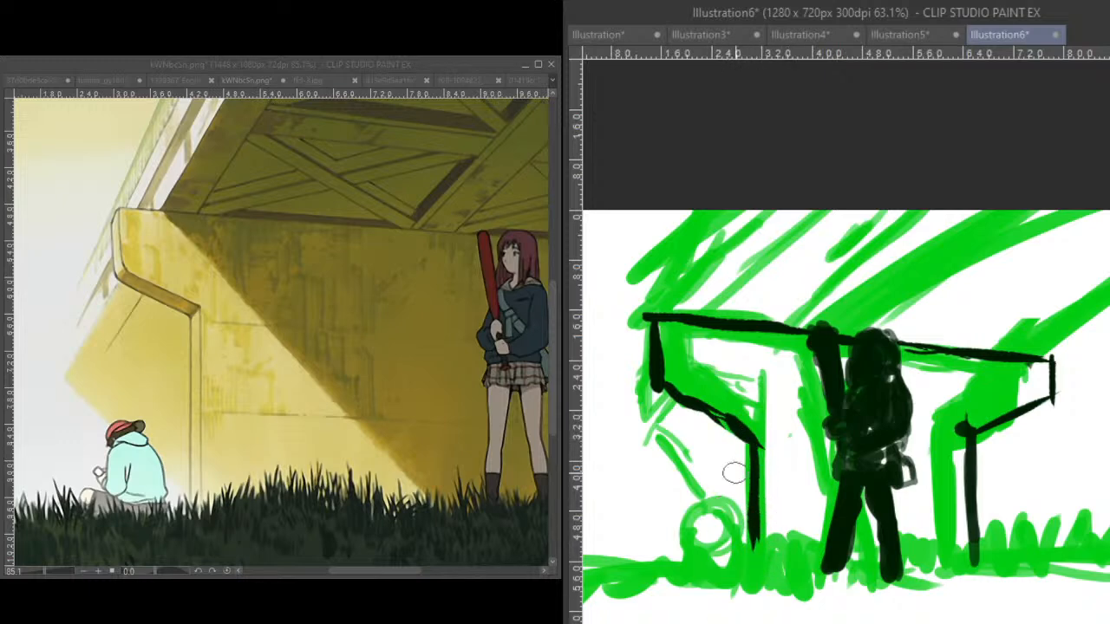
- Draw a second, parallel black contour outside the pier's left edge to show its thickness
mouse_move(725, 505)
mouse_down()
mouse_move(916, 503)
mouse_move(923, 490)
mouse_up()
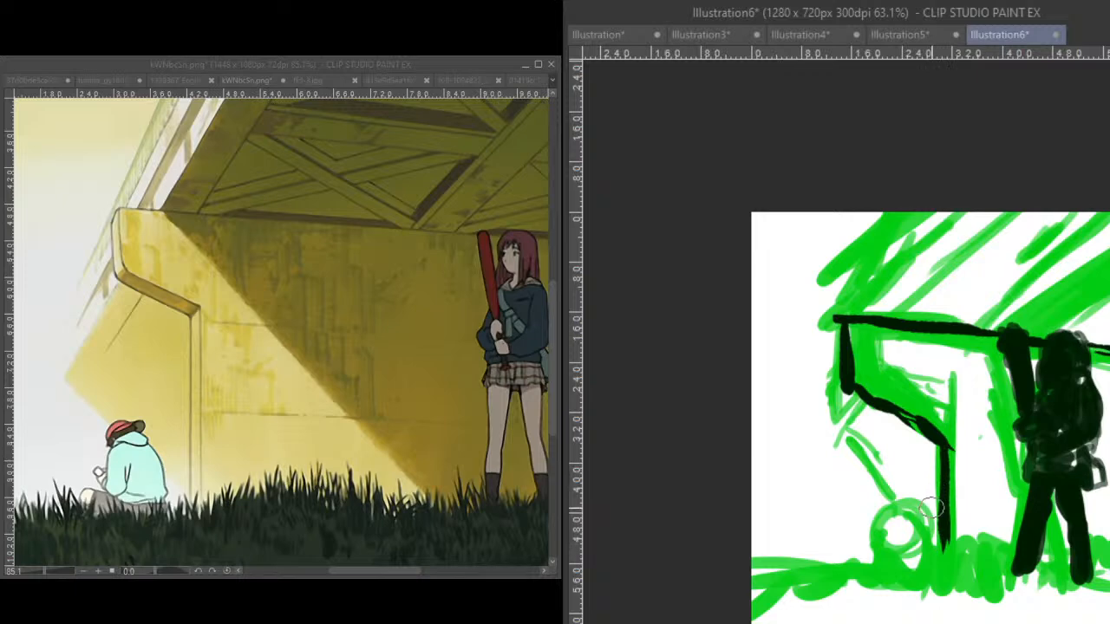
drag(944, 520, 921, 523)
mouse_move(822, 324)
mouse_down()
mouse_move(800, 346)
mouse_move(803, 409)
mouse_move(842, 442)
mouse_move(848, 420)
mouse_move(824, 430)
mouse_move(812, 413)
mouse_move(897, 469)
mouse_move(896, 562)
mouse_up()
drag(898, 472, 899, 602)
drag(926, 488, 929, 594)
drag(1056, 528, 886, 482)
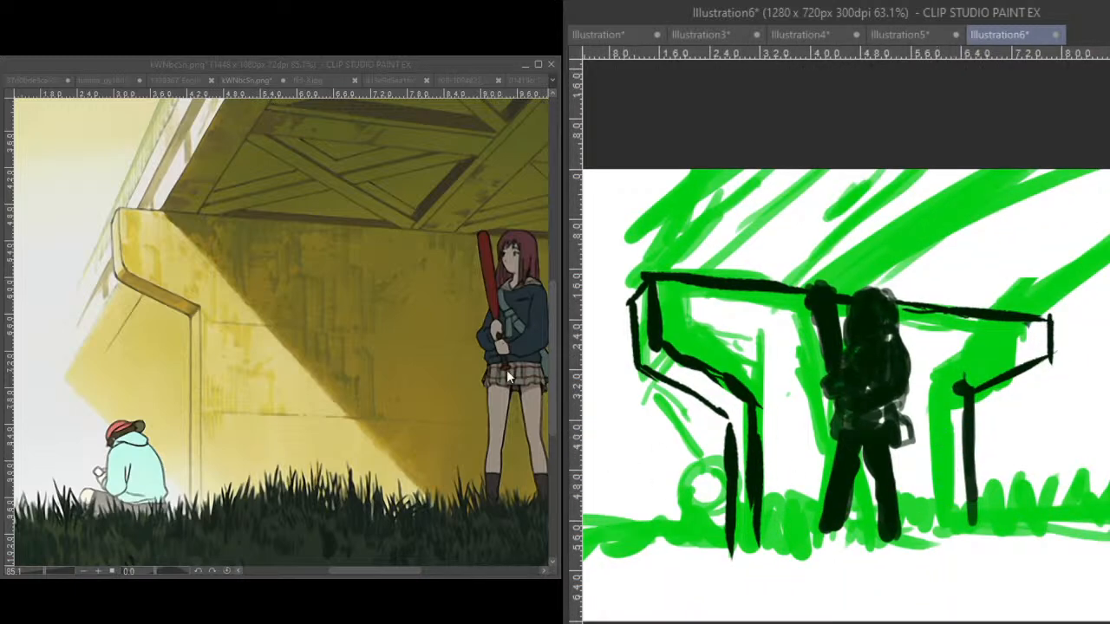
- Scribble jagged black grass from the pier's left column across to the girl's feet
click(451, 365)
drag(463, 392, 353, 412)
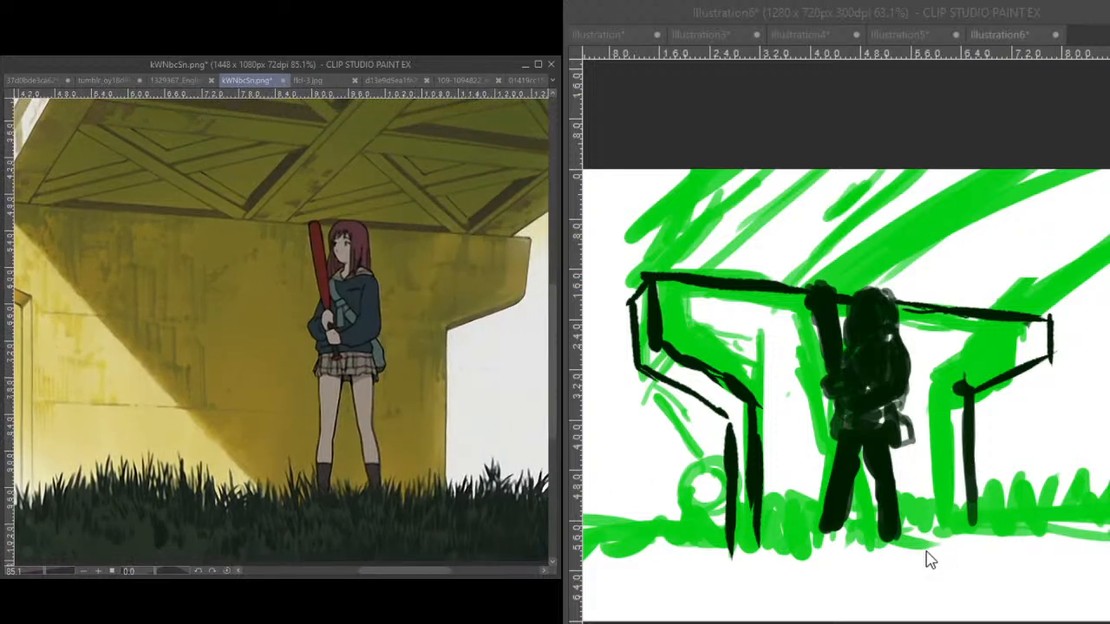
click(818, 487)
mouse_move(818, 487)
mouse_down()
mouse_move(961, 505)
mouse_move(888, 527)
mouse_move(834, 509)
mouse_move(839, 534)
mouse_up()
mouse_move(970, 557)
mouse_down()
mouse_move(854, 546)
mouse_move(887, 494)
mouse_move(924, 499)
mouse_move(917, 506)
mouse_move(943, 502)
mouse_move(931, 503)
mouse_move(963, 490)
mouse_up()
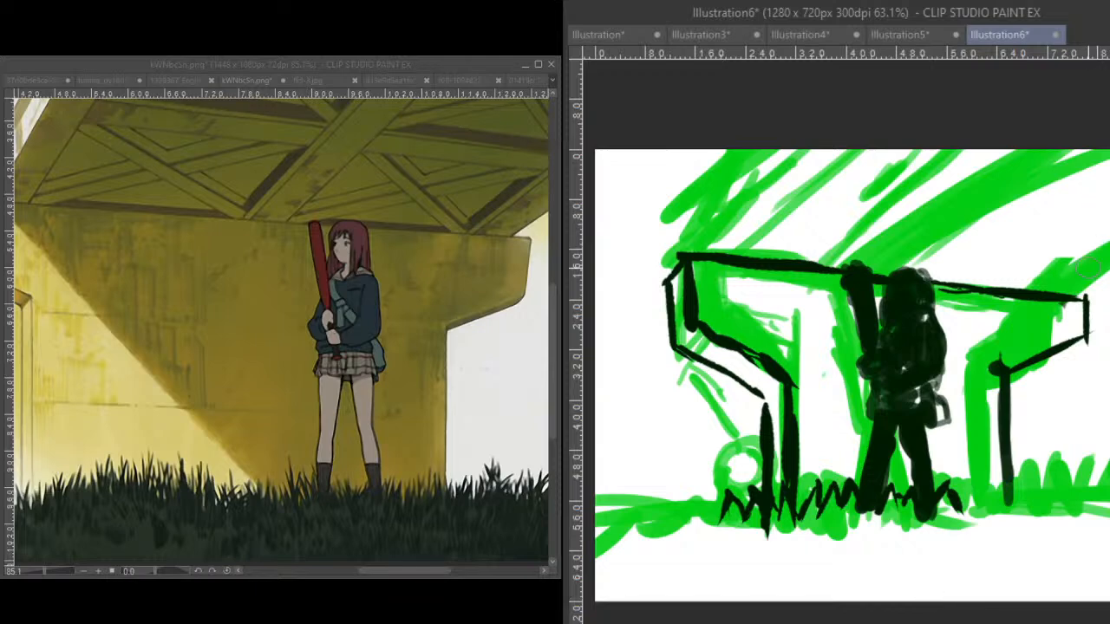
- Draw the bridge deck's two underside edges in black, running diagonally from the pier's top corners to the canvas borders
drag(1075, 298, 1109, 260)
drag(1075, 299, 1109, 254)
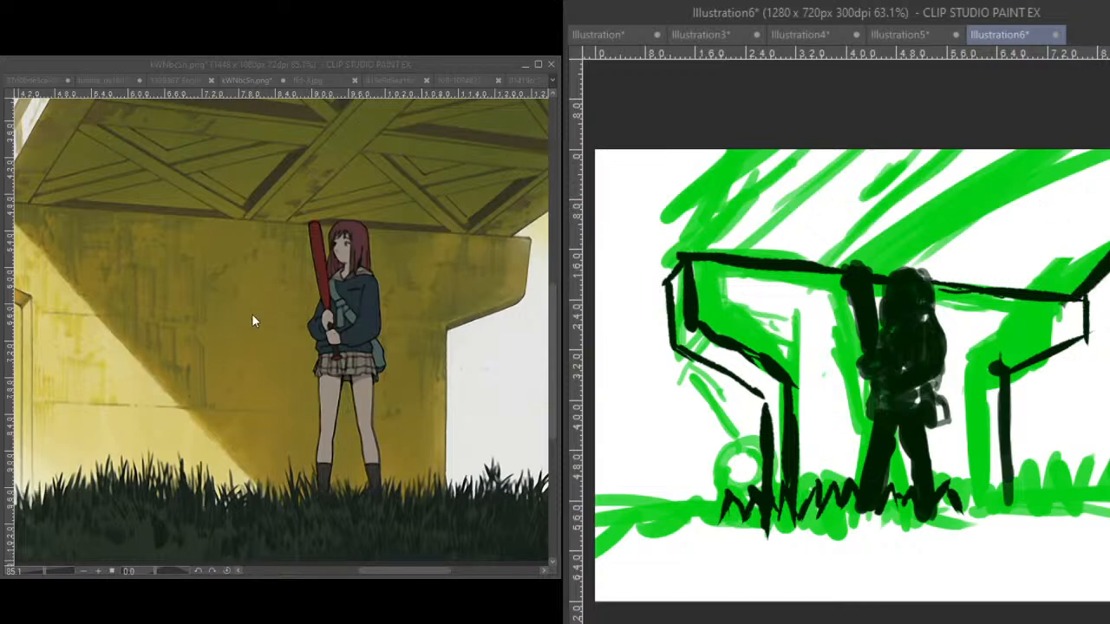
drag(251, 321, 392, 370)
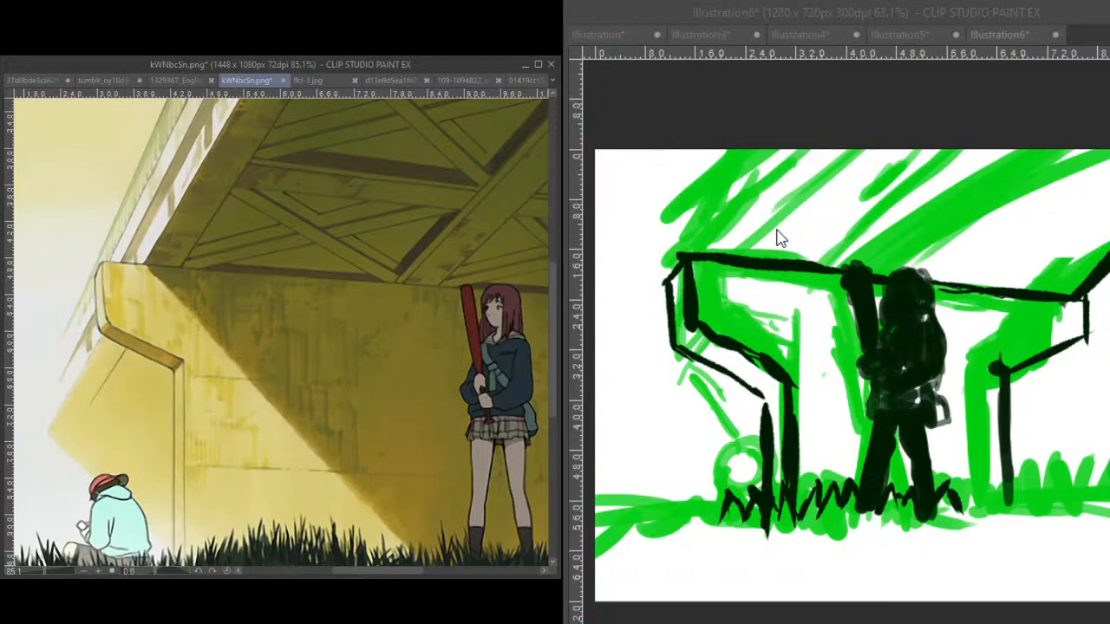
click(720, 262)
drag(722, 253, 867, 143)
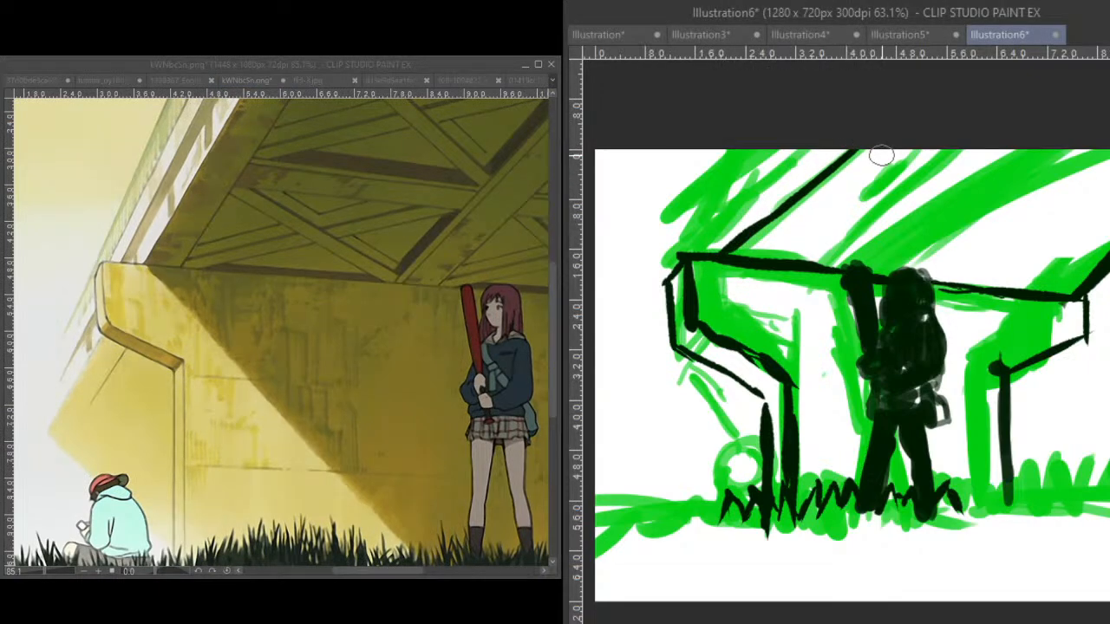
- Sketch the angular lit shape protruding behind the pier's left side in black
mouse_move(1023, 296)
mouse_down()
mouse_move(927, 291)
mouse_move(1083, 321)
mouse_move(1095, 407)
mouse_up()
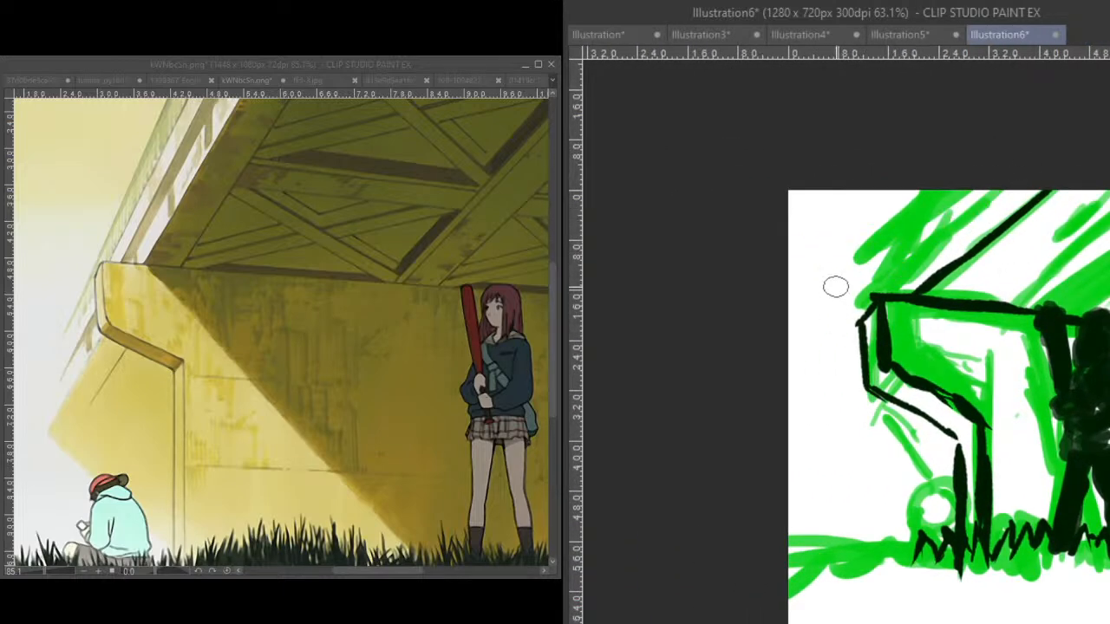
mouse_move(867, 351)
mouse_down()
mouse_move(808, 397)
mouse_move(848, 434)
mouse_up()
drag(915, 490, 852, 424)
- Outline the seated figure's hunched back, arm and foot in black, erasing and redrawing the back curve
mouse_move(784, 401)
mouse_down()
mouse_move(832, 395)
mouse_move(850, 474)
mouse_up()
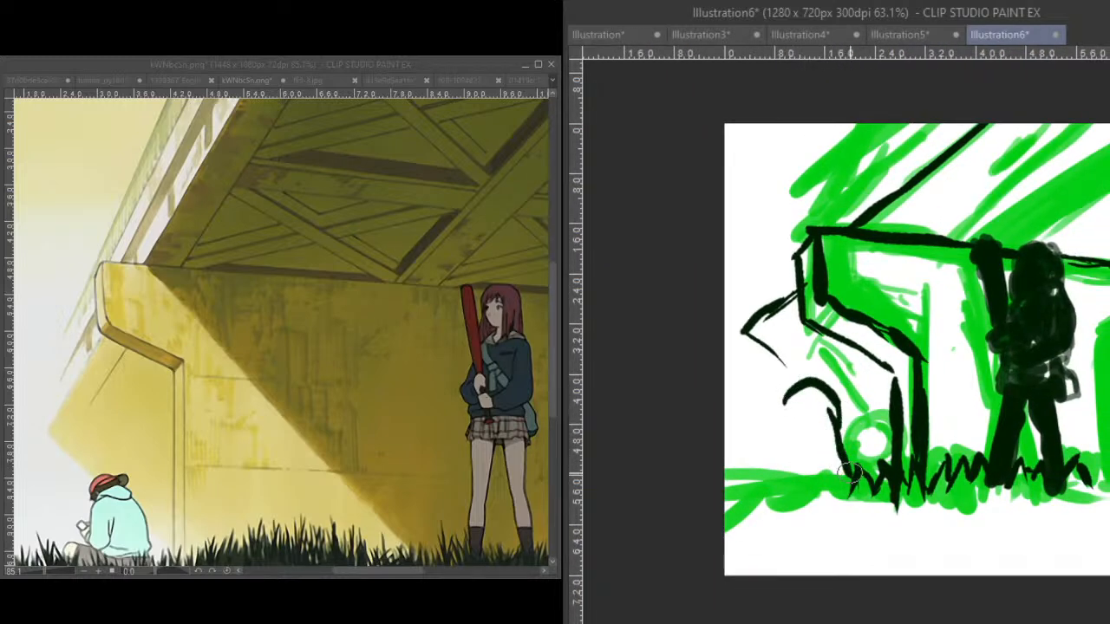
drag(783, 454, 777, 486)
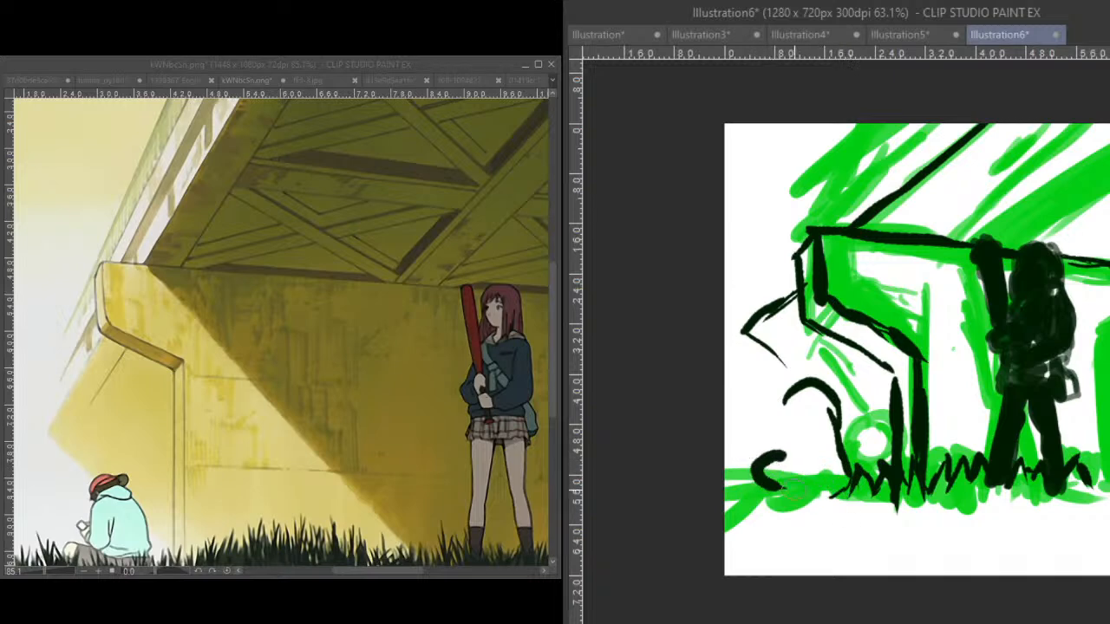
mouse_move(778, 415)
mouse_down()
mouse_move(778, 436)
mouse_move(805, 429)
mouse_move(818, 416)
mouse_move(800, 395)
mouse_move(822, 391)
mouse_move(840, 445)
mouse_up()
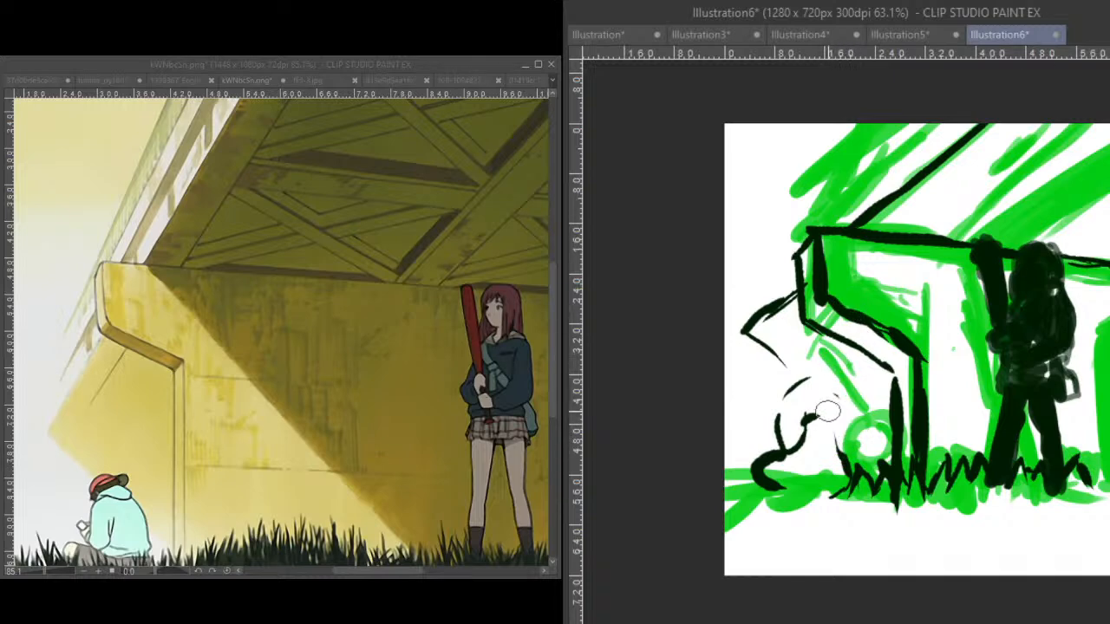
drag(823, 405, 855, 478)
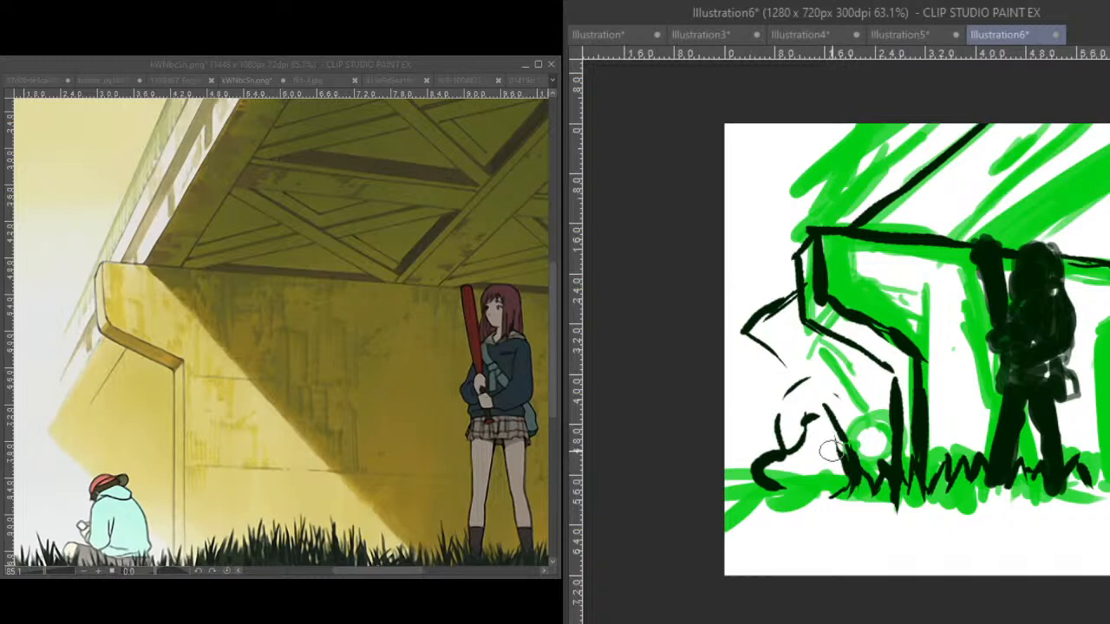
- Erase the seated figure's upper arm stroke, redraw the arm folds and outline the cap above
mouse_move(817, 422)
mouse_down()
mouse_move(806, 416)
mouse_move(810, 431)
mouse_up()
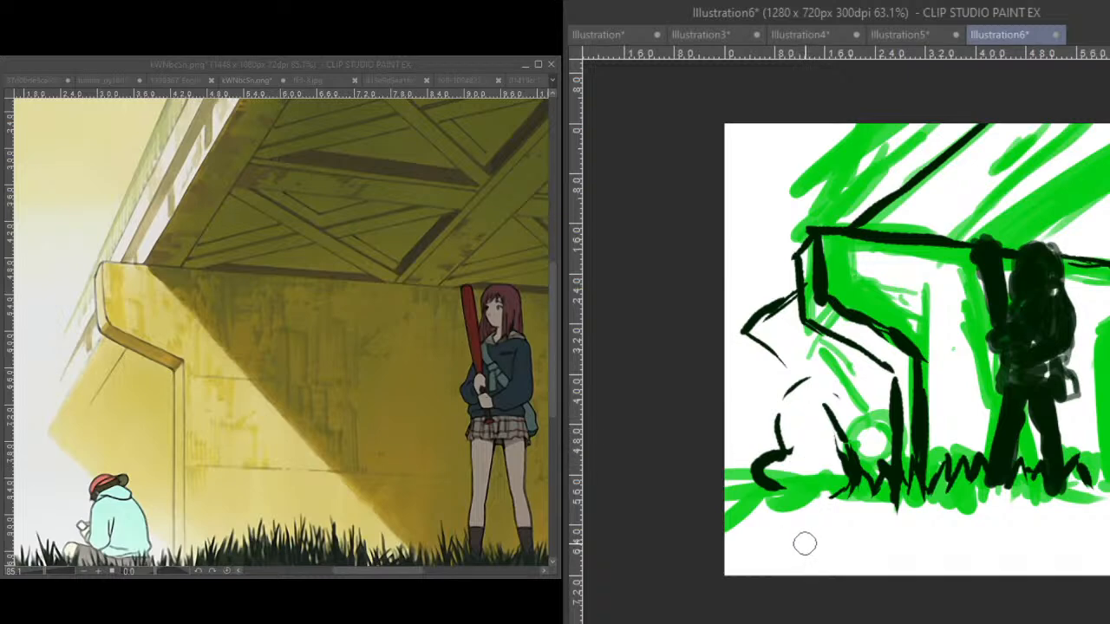
mouse_move(780, 414)
mouse_down()
mouse_move(781, 453)
mouse_move(799, 457)
mouse_up()
drag(813, 412, 799, 440)
mouse_move(784, 397)
mouse_down()
mouse_move(833, 407)
mouse_move(815, 375)
mouse_move(791, 388)
mouse_move(831, 407)
mouse_up()
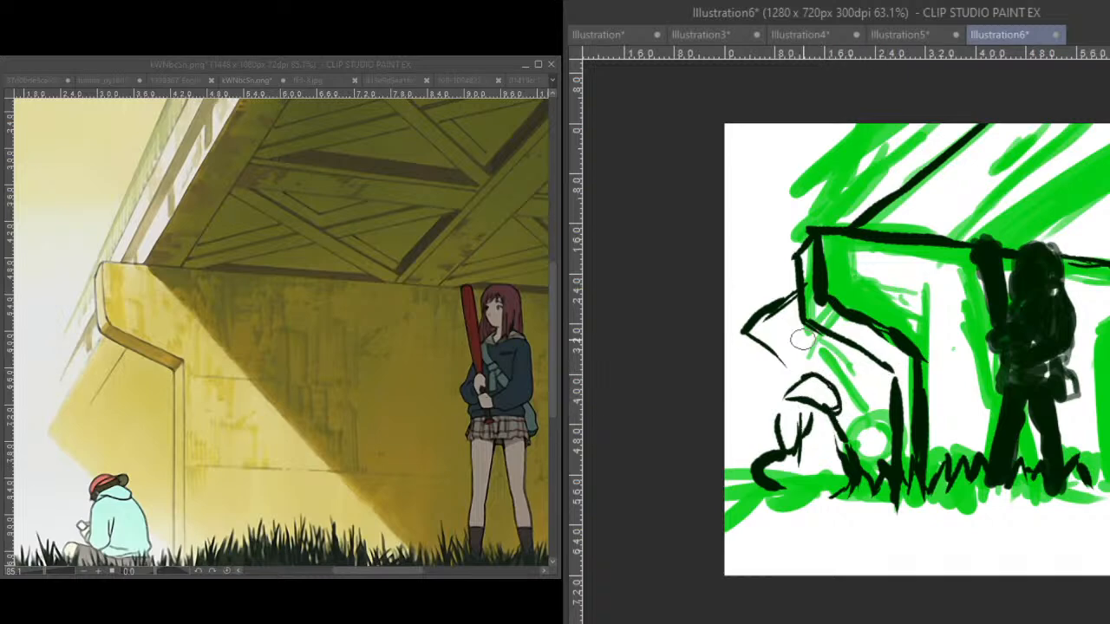
- Outline the seated figure's forearm, face and rounded cap in black, joining them to the folded arm and shoulder
mouse_move(780, 359)
mouse_down()
mouse_move(776, 394)
mouse_move(793, 355)
mouse_move(765, 451)
mouse_move(780, 425)
mouse_up()
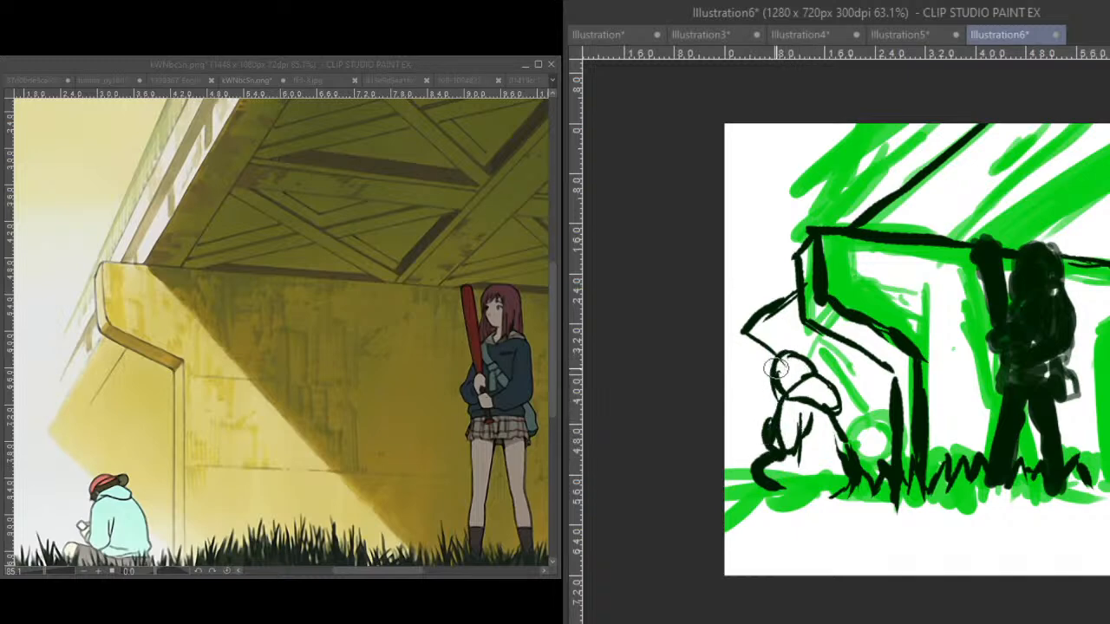
mouse_move(789, 368)
mouse_down()
mouse_move(820, 360)
mouse_move(789, 353)
mouse_up()
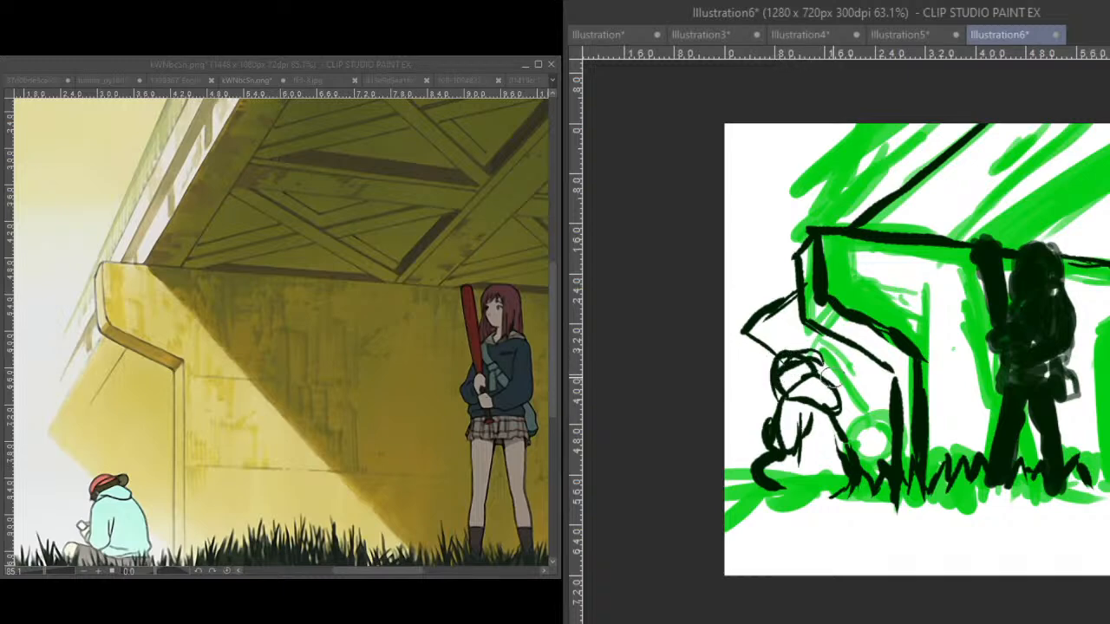
- Draw the bridge's outer side in black, rising from the lit shape's corner and angling up to the canvas's upper border
mouse_move(853, 365)
mouse_down()
mouse_move(801, 360)
mouse_move(795, 418)
mouse_up()
mouse_move(685, 378)
mouse_down()
mouse_move(699, 265)
mouse_move(691, 361)
mouse_up()
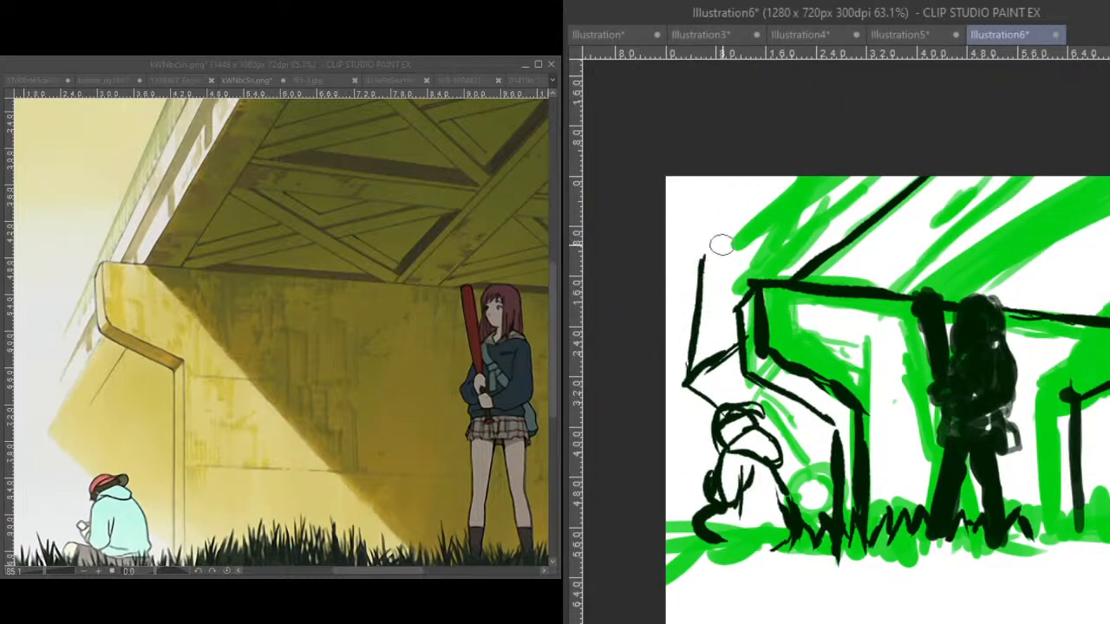
drag(711, 245, 816, 176)
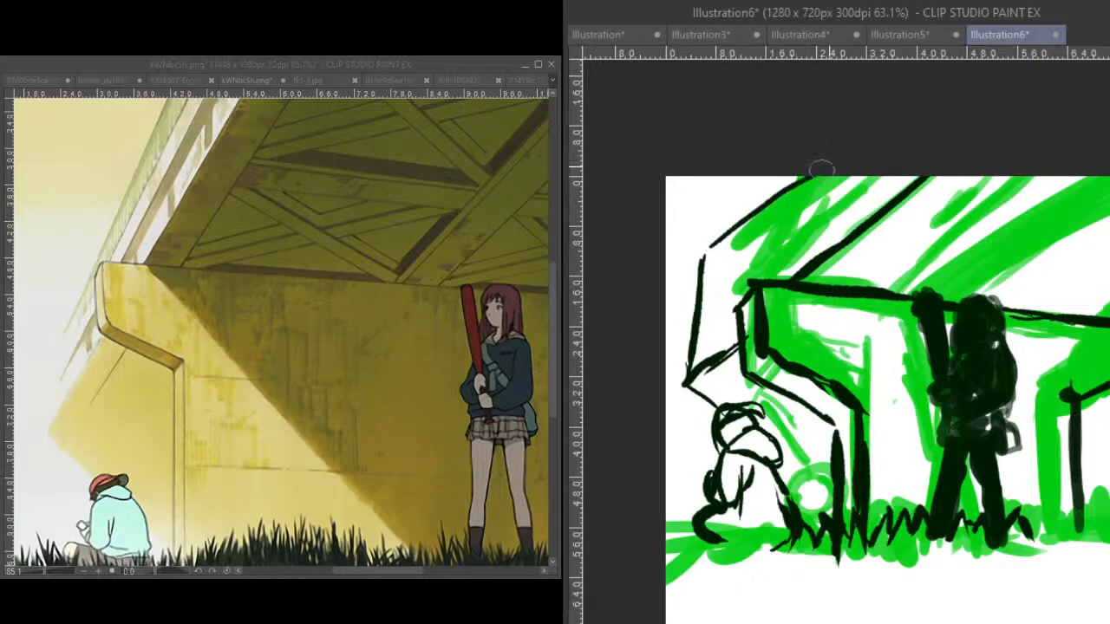
- Reinforce the lit shape behind the pier and thicken the seated figure's lower back down into the grass in black
drag(956, 294, 771, 367)
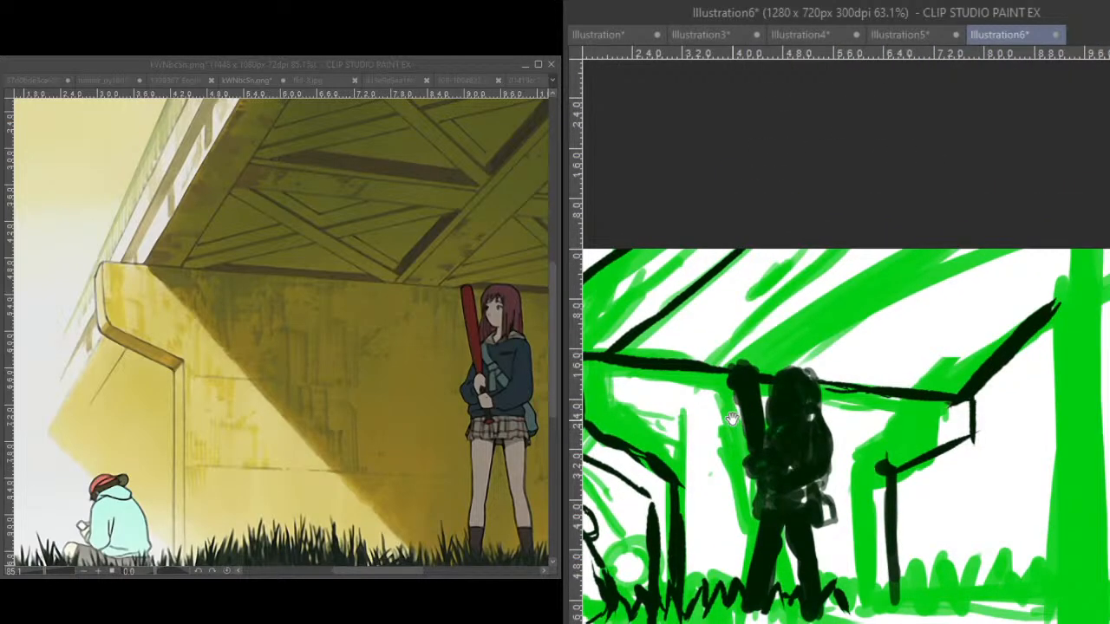
drag(941, 488, 904, 462)
mouse_move(924, 513)
mouse_down()
mouse_move(911, 493)
mouse_move(884, 494)
mouse_move(911, 535)
mouse_move(925, 517)
mouse_up()
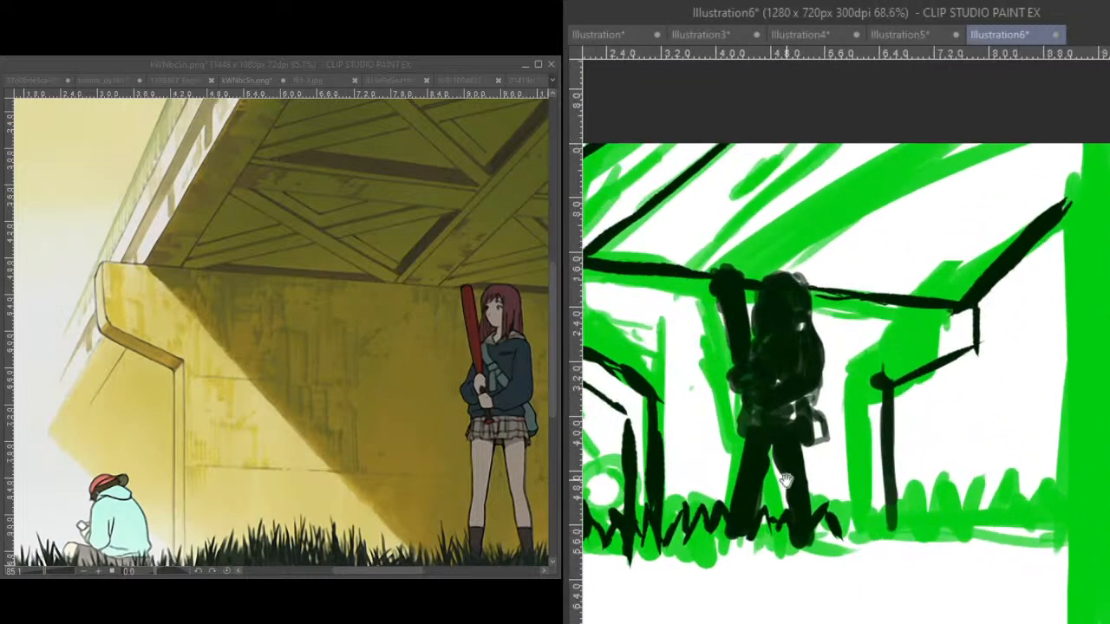
mouse_move(790, 474)
mouse_down()
mouse_move(908, 502)
mouse_move(1104, 492)
mouse_up()
mouse_move(840, 346)
mouse_down()
mouse_move(776, 390)
mouse_move(811, 418)
mouse_up()
drag(885, 470, 929, 510)
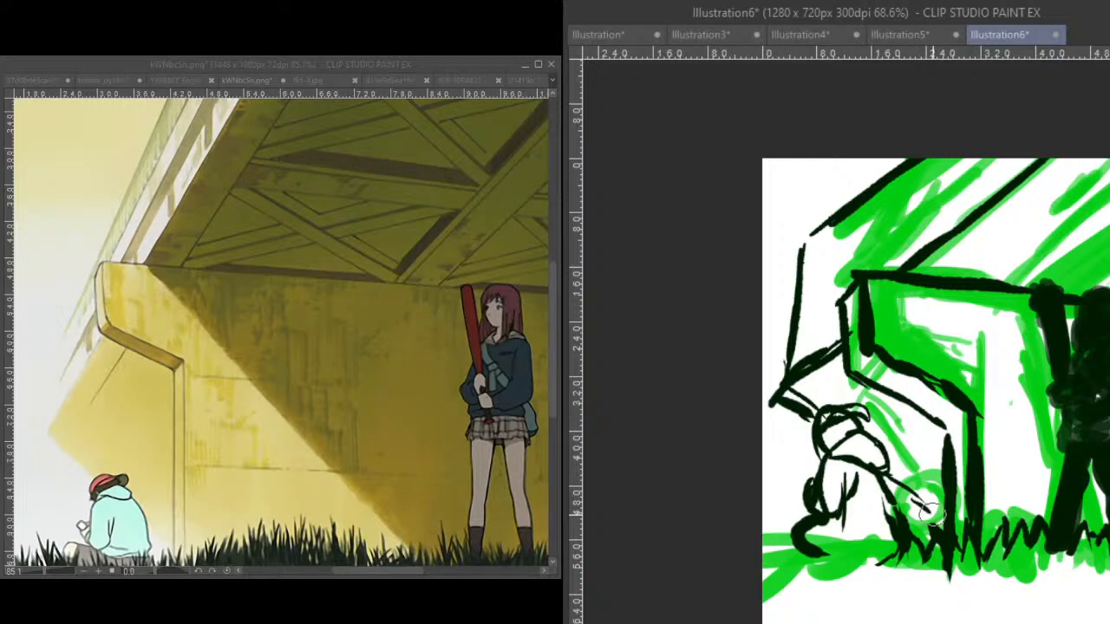
drag(874, 470, 934, 543)
drag(893, 493, 946, 562)
- Thicken the bridge's outer edge and draw three more diagonal beam lines across the deck underside down to the pier's top edge
mouse_move(781, 369)
mouse_down()
mouse_move(812, 224)
mouse_move(776, 376)
mouse_move(808, 252)
mouse_move(831, 216)
mouse_move(803, 249)
mouse_move(957, 117)
mouse_up()
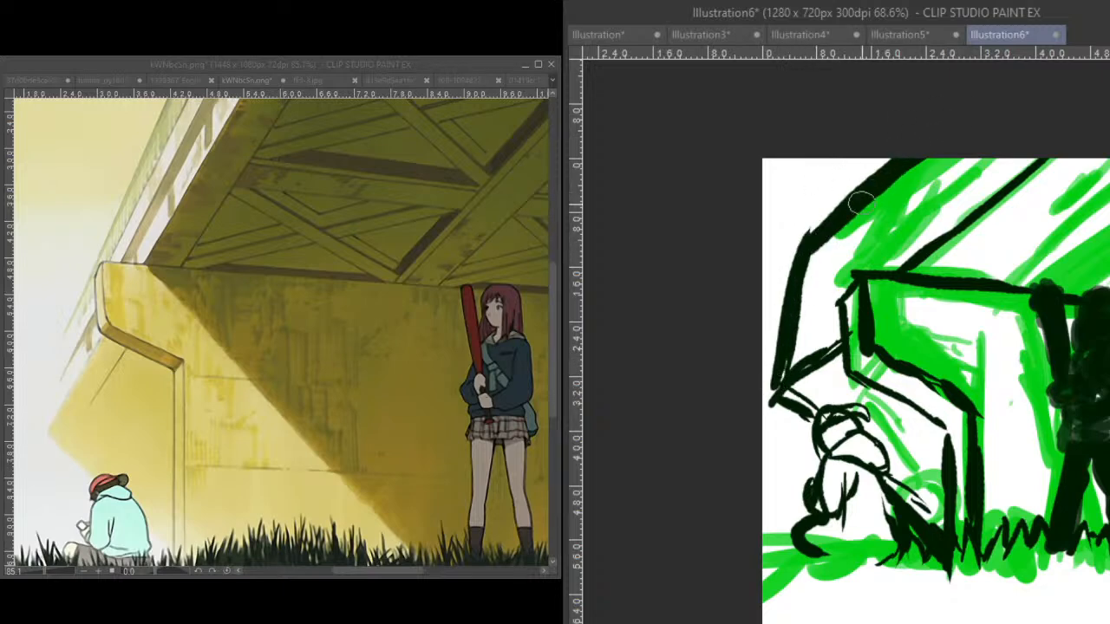
mouse_move(970, 242)
mouse_down()
mouse_move(782, 376)
mouse_move(884, 268)
mouse_up()
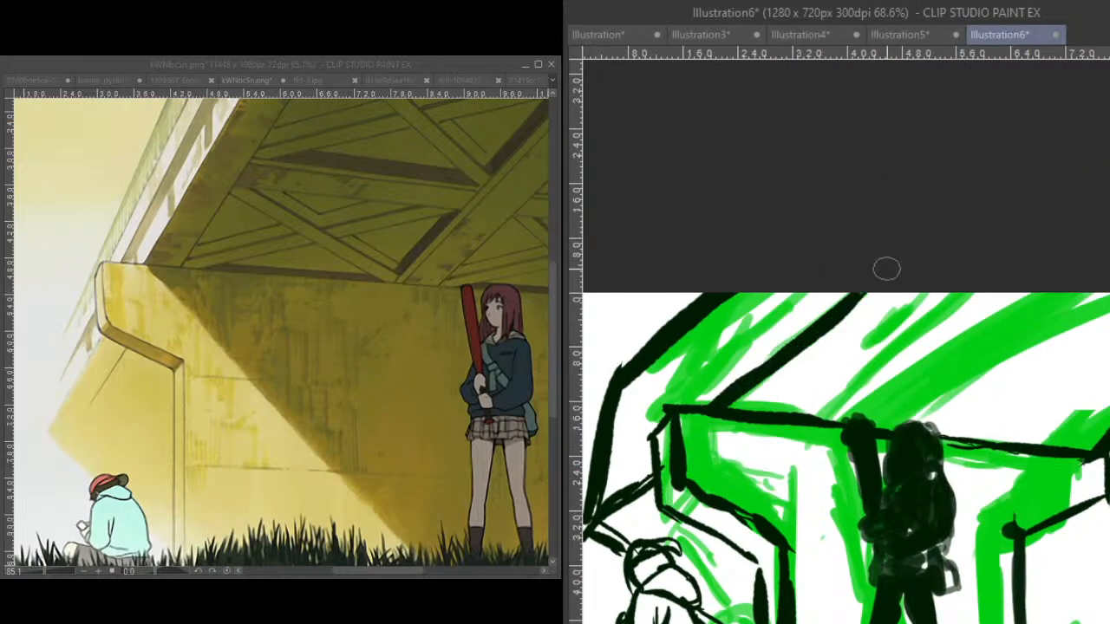
mouse_move(946, 293)
mouse_down()
mouse_move(856, 358)
mouse_move(902, 314)
mouse_move(817, 399)
mouse_up()
drag(914, 303, 799, 410)
mouse_move(810, 401)
mouse_down()
mouse_move(922, 278)
mouse_move(859, 347)
mouse_up()
mouse_move(1036, 292)
mouse_down()
mouse_move(913, 423)
mouse_move(933, 392)
mouse_up()
drag(983, 423, 890, 416)
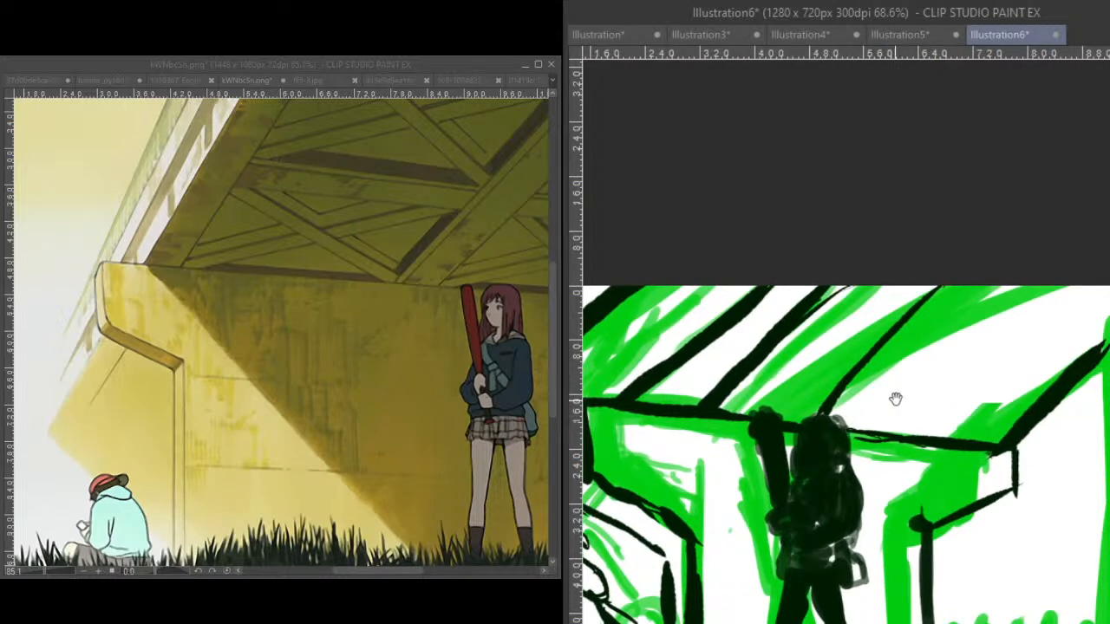
drag(1022, 286, 878, 412)
drag(936, 355, 867, 440)
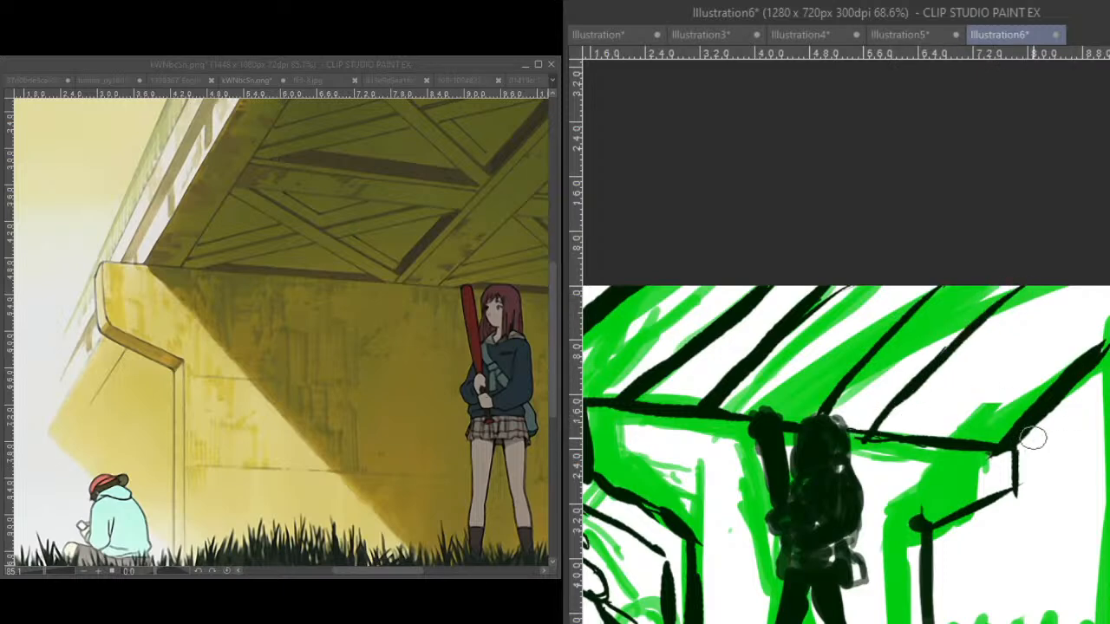
- Compare with the right part of the bridge reference and erase the black deck edge and outer corner at the pier's right end
drag(1004, 459, 1056, 434)
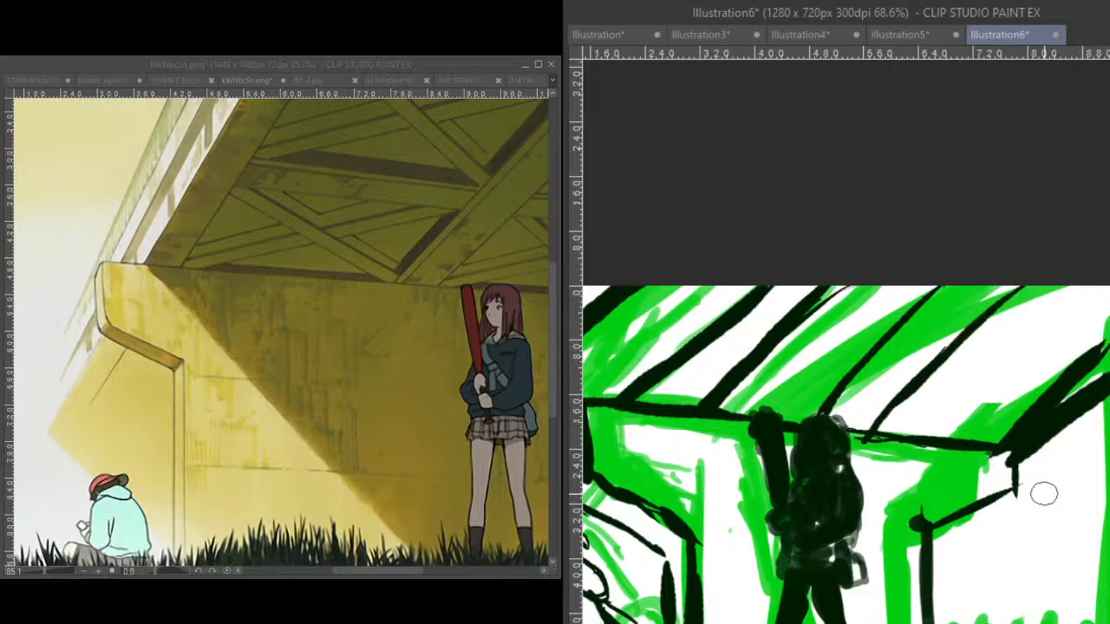
click(465, 387)
drag(465, 387, 156, 379)
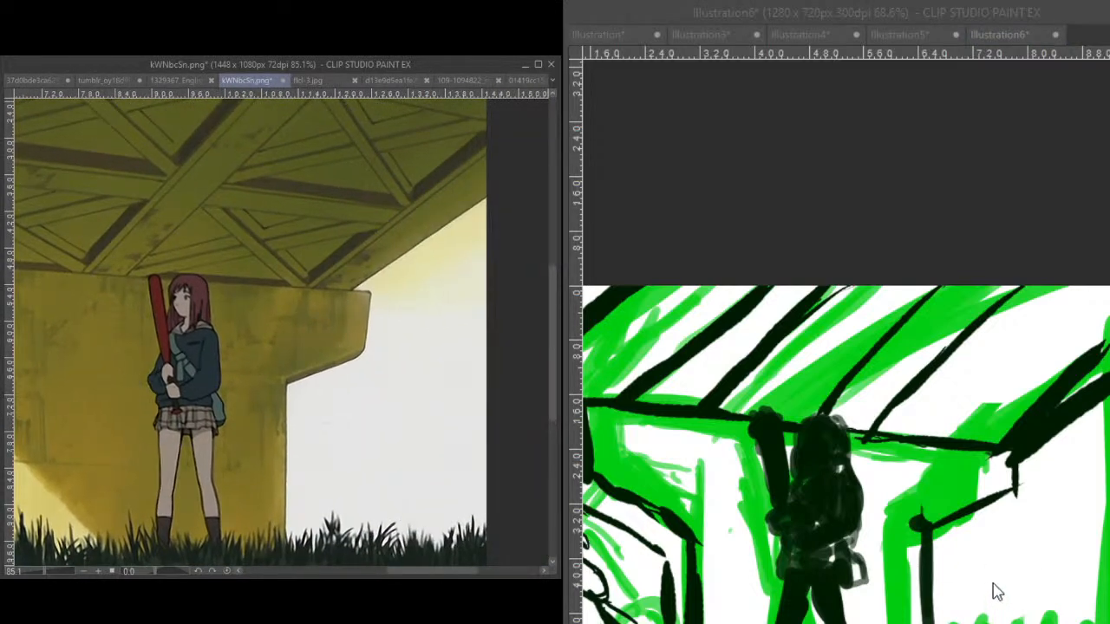
mouse_move(1103, 366)
mouse_down()
mouse_move(1003, 443)
mouse_move(1052, 413)
mouse_move(1090, 449)
mouse_move(1024, 486)
mouse_up()
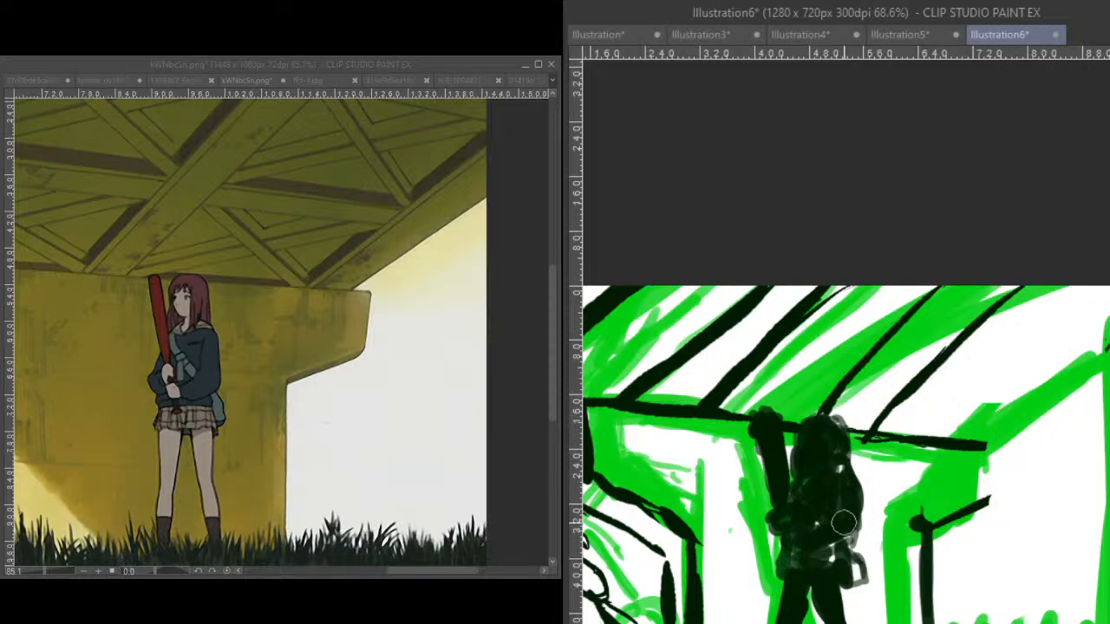
- Select the standing girl with her bat and move her to the right along the pier with a transform
drag(818, 437, 812, 460)
mouse_move(817, 441)
mouse_down()
mouse_move(841, 598)
mouse_move(809, 540)
mouse_move(797, 602)
mouse_move(775, 619)
mouse_move(782, 514)
mouse_move(769, 432)
mouse_move(791, 473)
mouse_up()
mouse_move(828, 516)
mouse_down()
mouse_move(833, 615)
mouse_move(847, 608)
mouse_up()
key(alt+Delete)
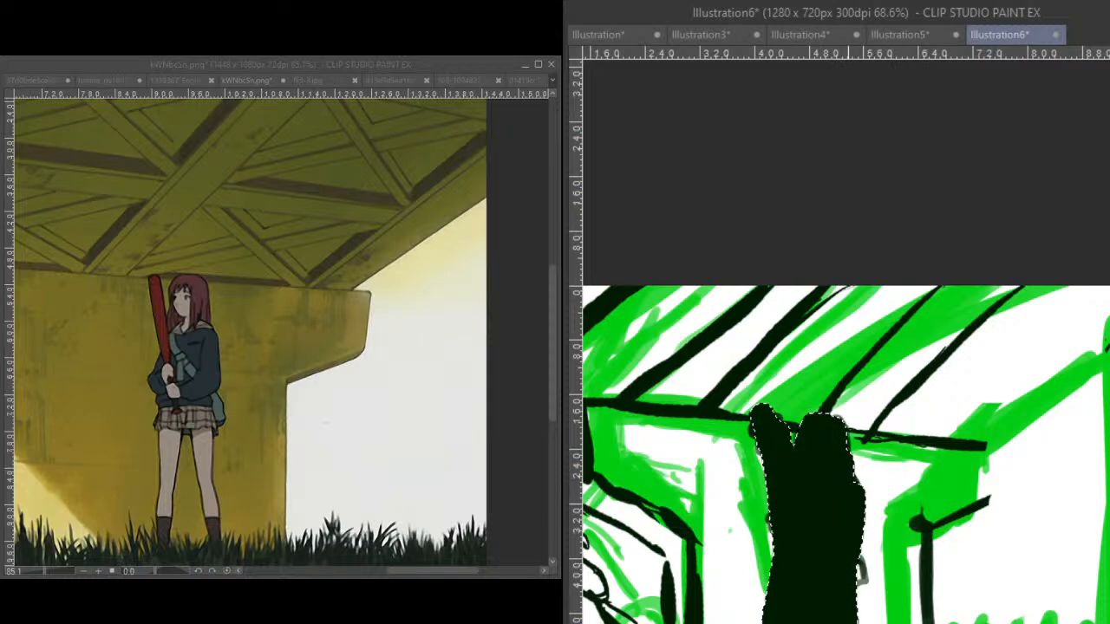
key(ctrl+z)
key(ctrl+t)
drag(808, 594, 854, 592)
key(Return)
key(ctrl+d)
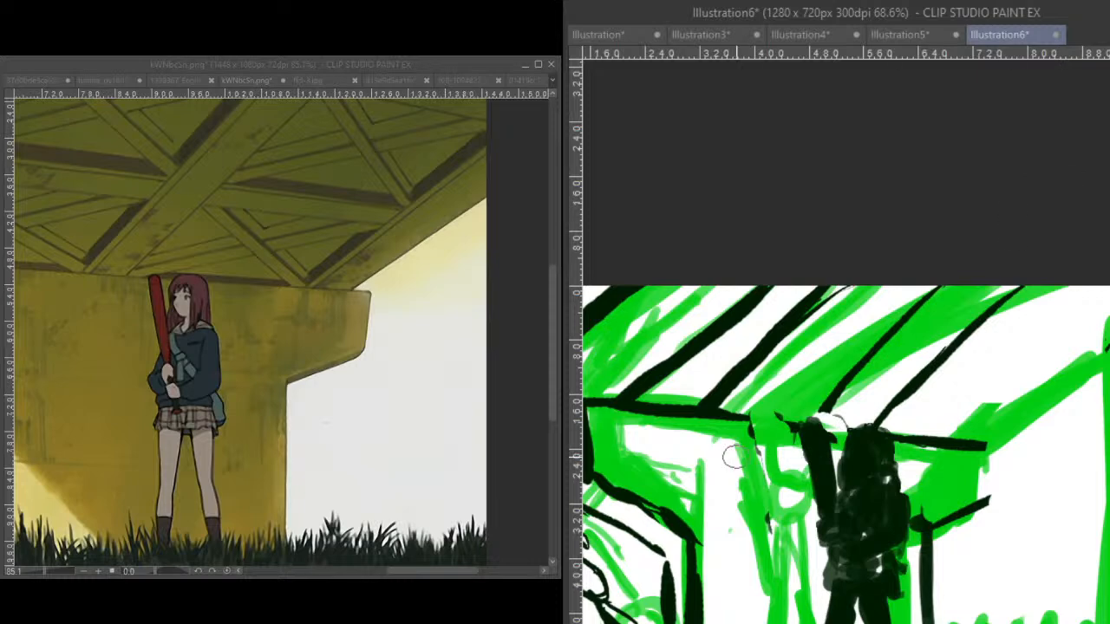
- Redraw the pier's top edge across the gap beside the moved girl and fill in her torso in solid black
drag(744, 415, 830, 431)
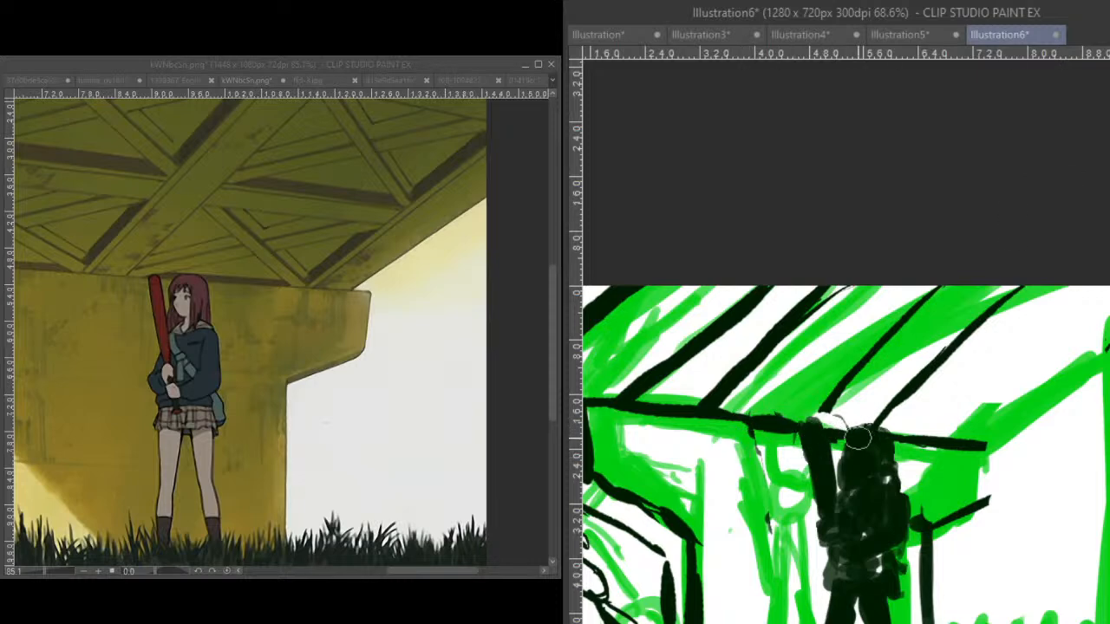
mouse_move(841, 510)
mouse_down()
mouse_move(849, 559)
mouse_move(869, 496)
mouse_move(869, 441)
mouse_move(884, 501)
mouse_move(875, 533)
mouse_move(853, 547)
mouse_up()
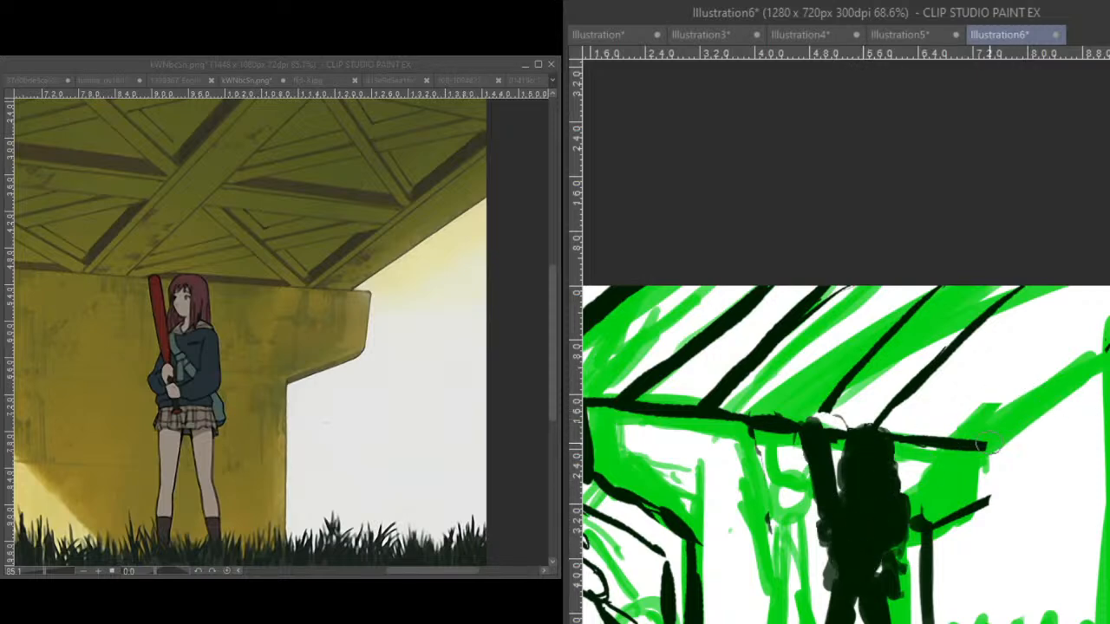
- Redraw the pier's right end with its sloping underside, plus the thick deck edge rising diagonally above it
mouse_move(997, 448)
mouse_down()
mouse_move(1021, 448)
mouse_move(1006, 486)
mouse_move(944, 525)
mouse_up()
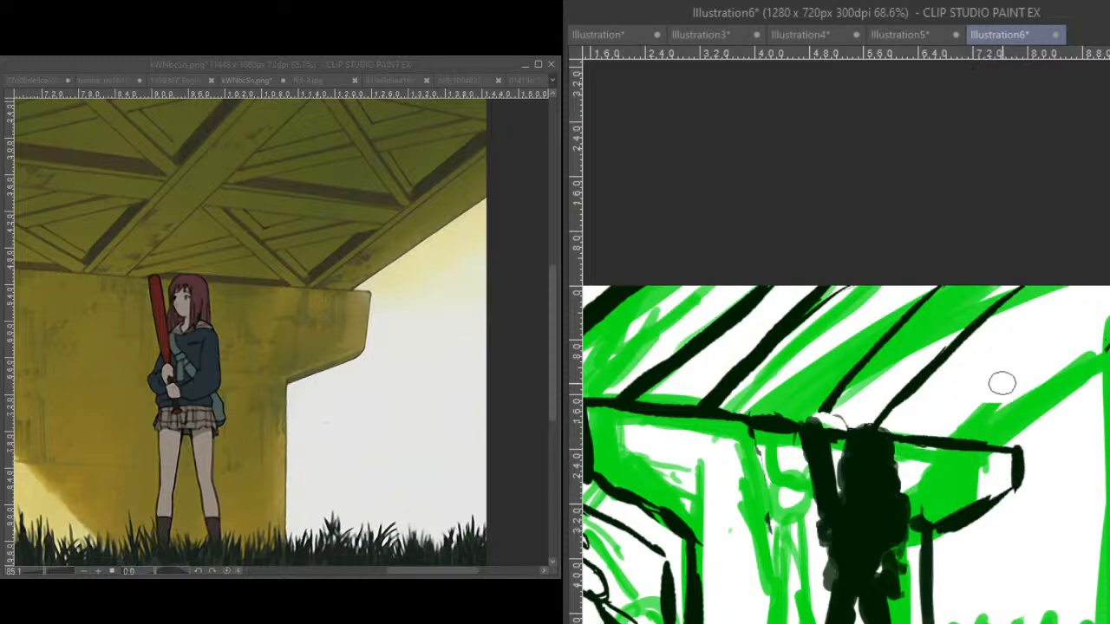
drag(993, 443, 1095, 345)
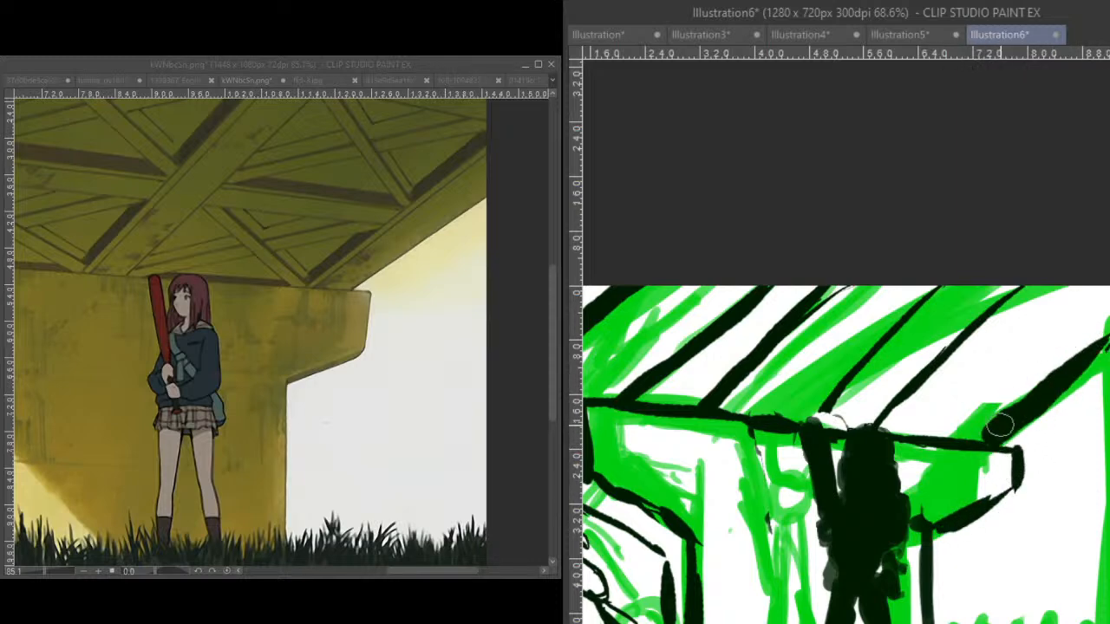
- Draw black zigzag grass blades along the pier's base between the left pier edge and the standing girl
drag(814, 522, 1108, 510)
drag(1013, 540, 936, 476)
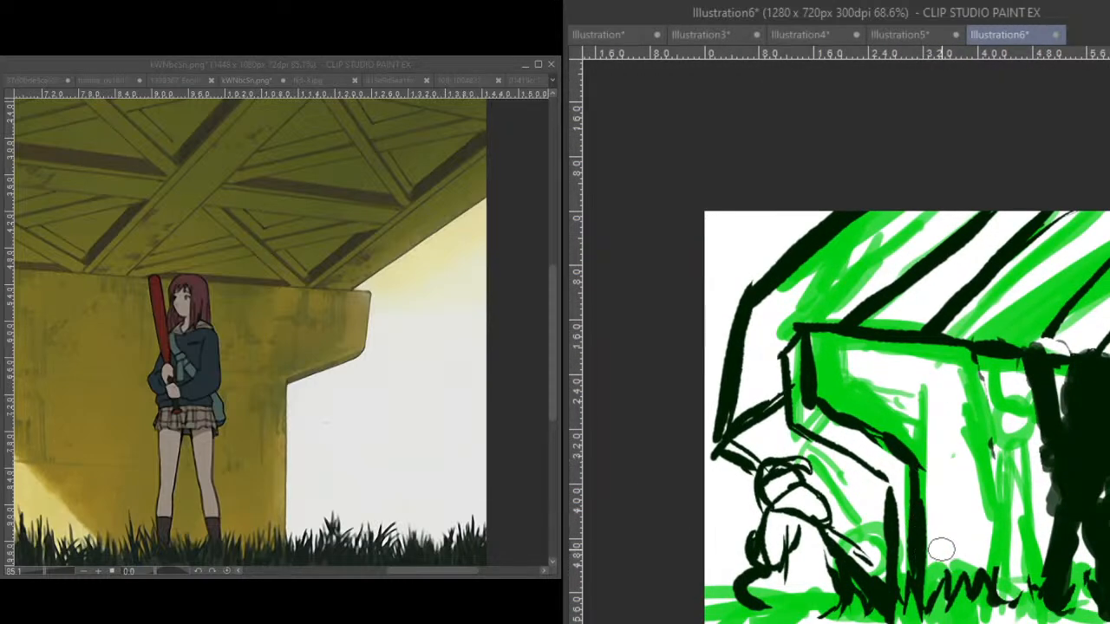
drag(1001, 550, 941, 554)
mouse_move(1043, 559)
mouse_down()
mouse_move(928, 563)
mouse_move(854, 549)
mouse_up()
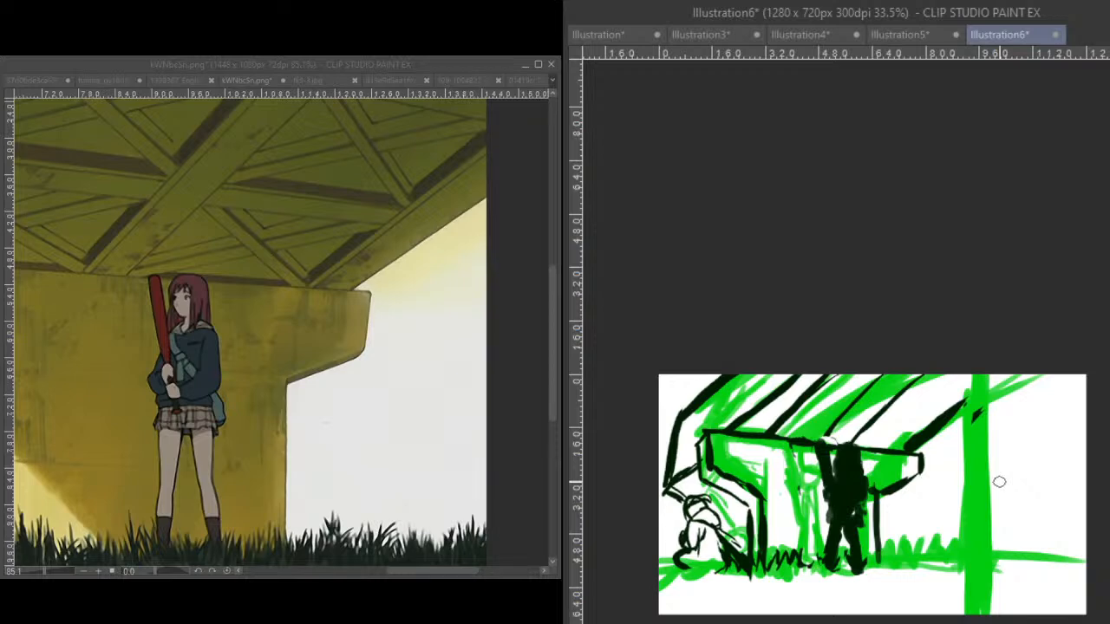
- Set up a blank canvas in Illustration6 and enlarge the fooly-cooly night scene with the robot and girl as the reference
click(910, 28)
click(989, 33)
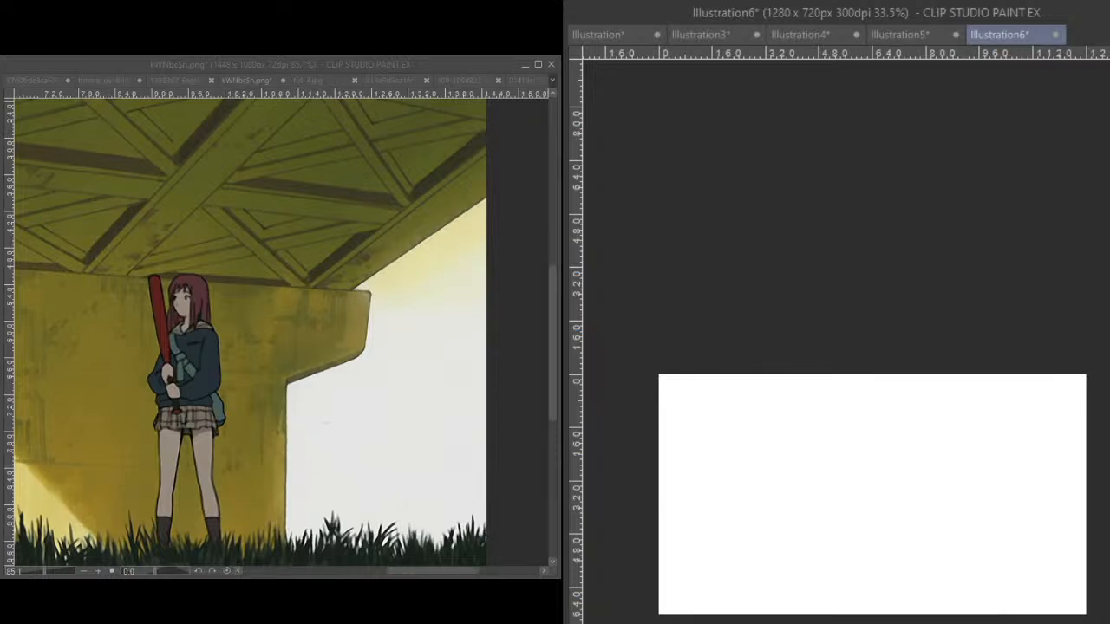
click(390, 80)
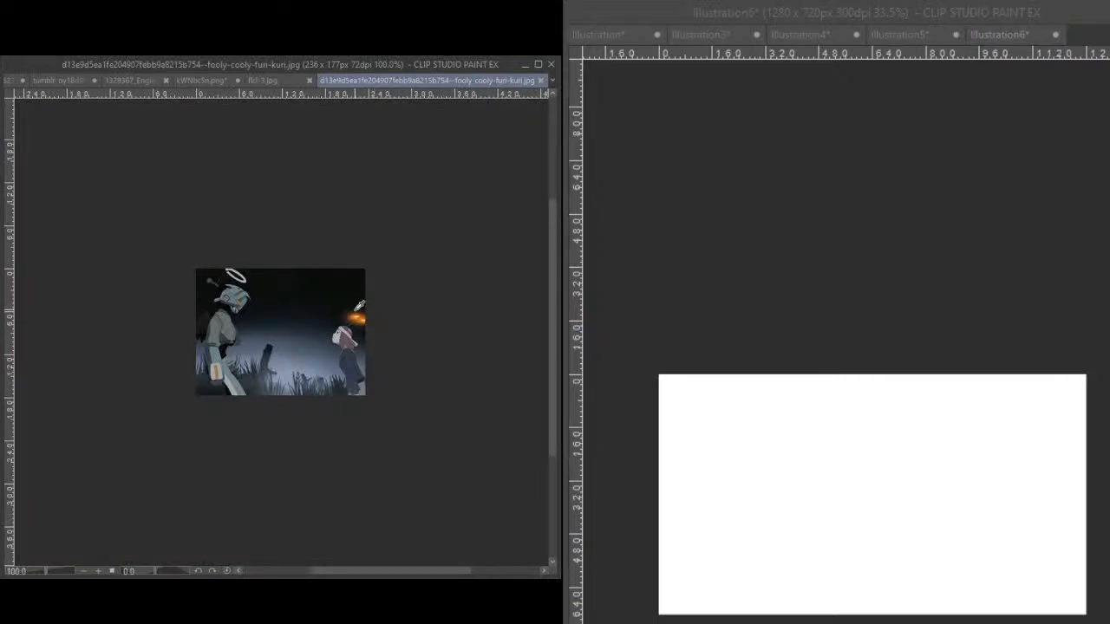
drag(321, 350, 375, 362)
drag(324, 361, 414, 399)
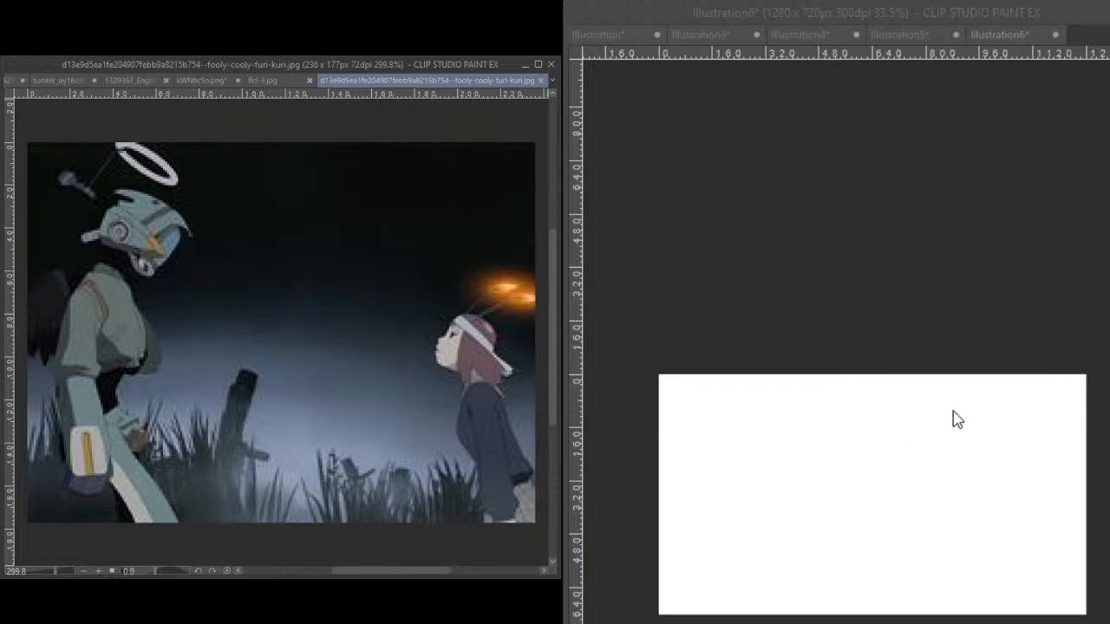
- Draw black vertical guide lines down the full canvas height at the left and right figures' positions, redoing the left one
drag(990, 379, 994, 614)
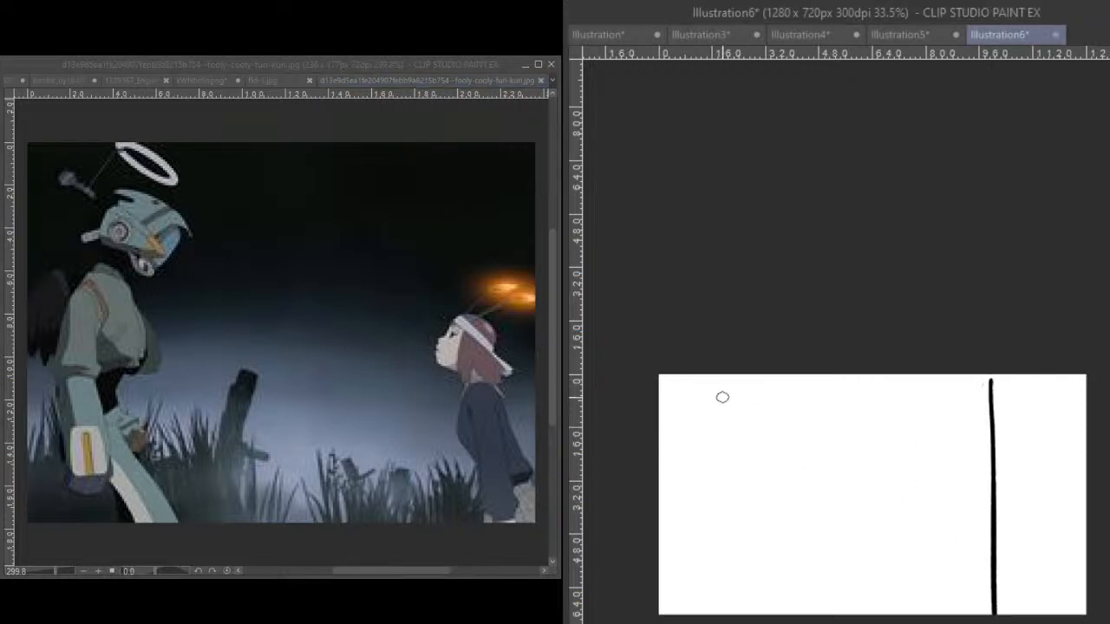
drag(726, 379, 751, 614)
key(ctrl+z)
drag(721, 371, 723, 614)
key(ctrl+z)
drag(714, 372, 723, 614)
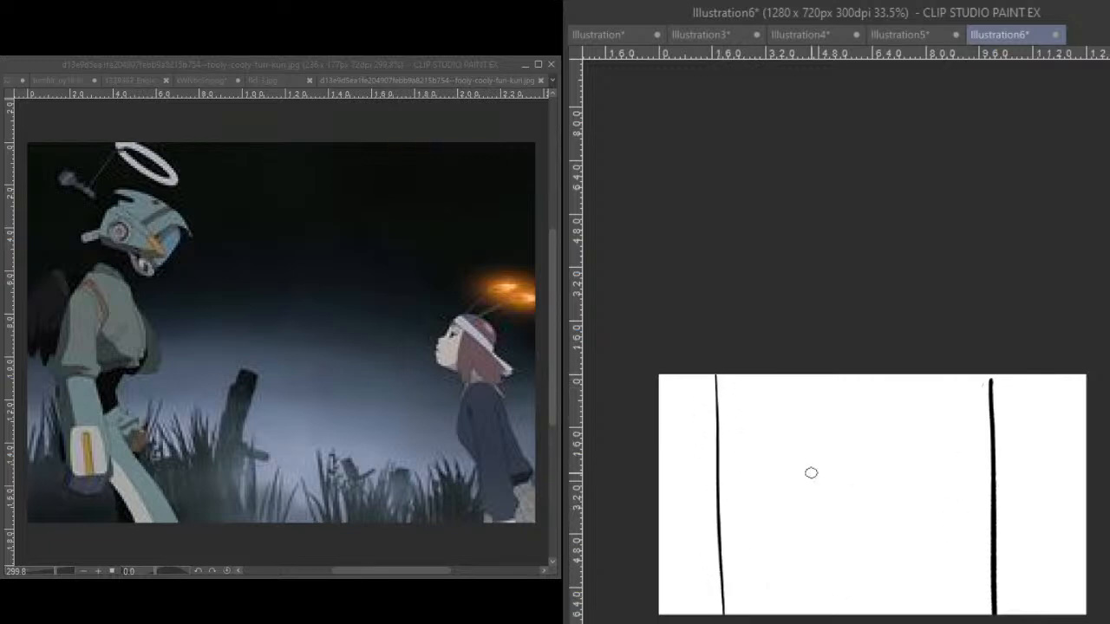
drag(993, 375, 1002, 614)
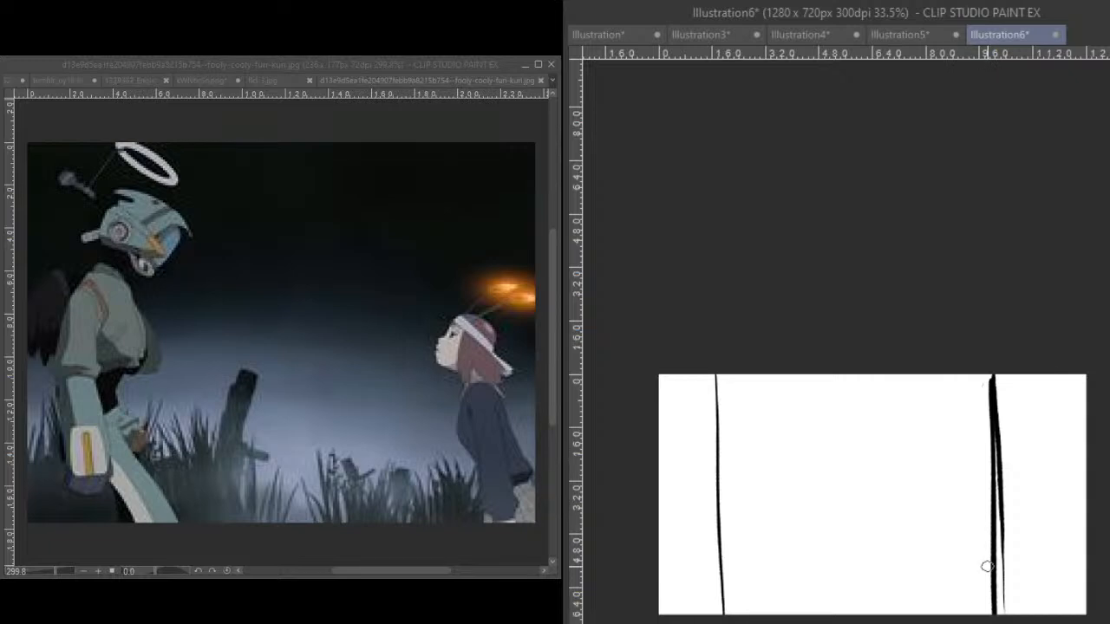
- Block in the girl's slanted body lines, boxy upturned head and hair strokes, plus a tilted head box for the robot opposite
drag(944, 482, 1005, 607)
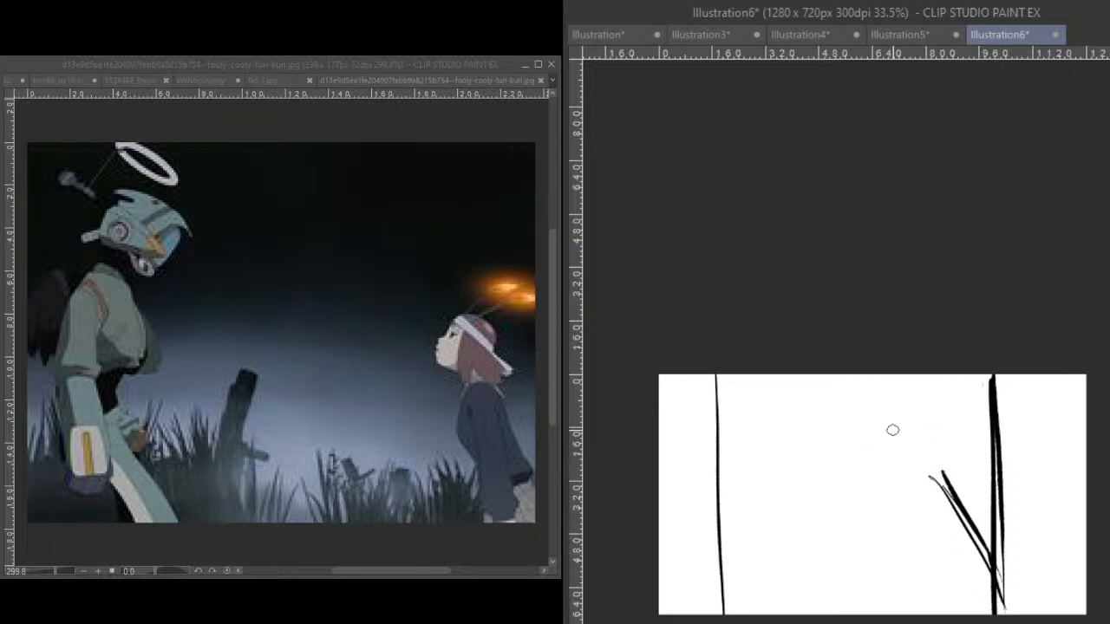
mouse_move(910, 411)
mouse_down()
mouse_move(904, 466)
mouse_move(901, 450)
mouse_move(956, 466)
mouse_move(931, 464)
mouse_move(948, 410)
mouse_move(947, 421)
mouse_move(905, 413)
mouse_move(922, 398)
mouse_move(950, 418)
mouse_move(923, 471)
mouse_move(893, 427)
mouse_up()
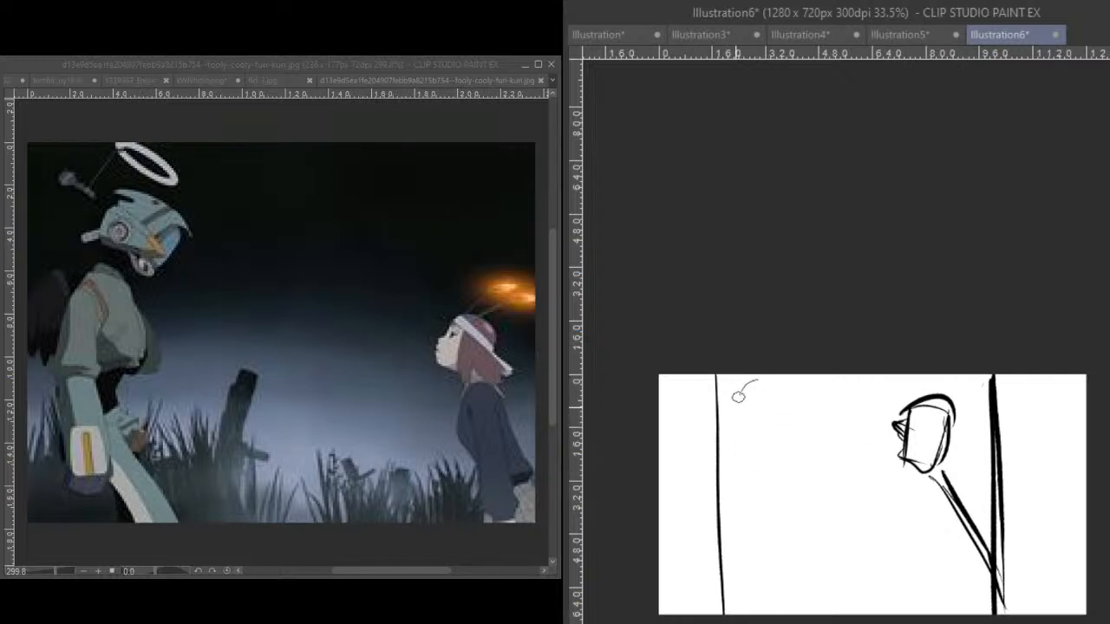
mouse_move(727, 441)
mouse_down()
mouse_move(769, 386)
mouse_move(751, 386)
mouse_move(792, 411)
mouse_move(773, 451)
mouse_move(749, 451)
mouse_move(787, 475)
mouse_up()
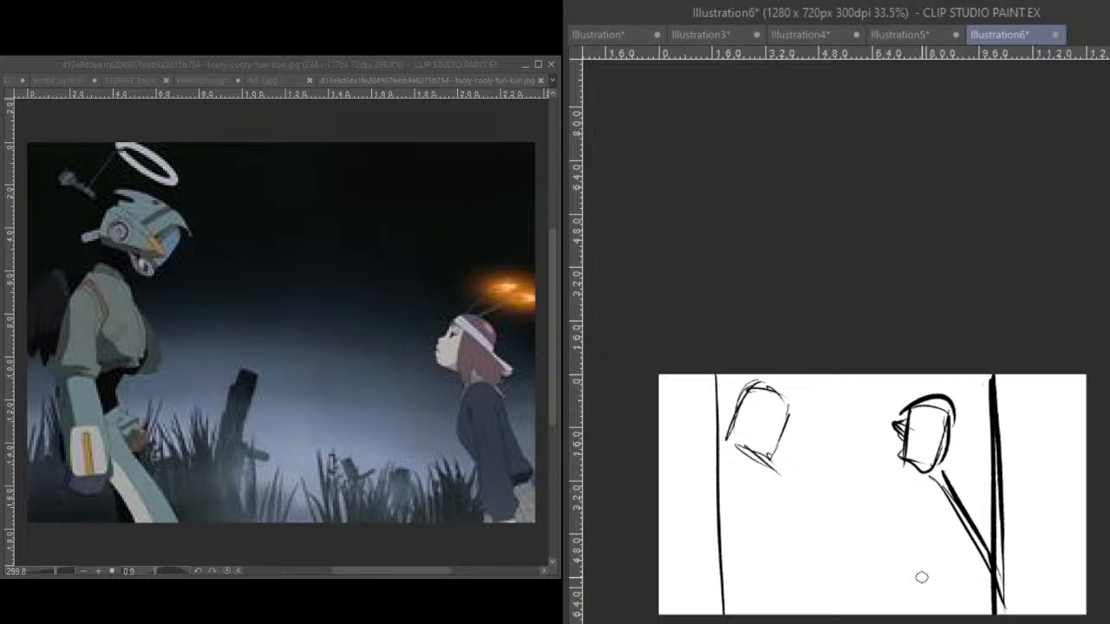
drag(970, 419, 956, 456)
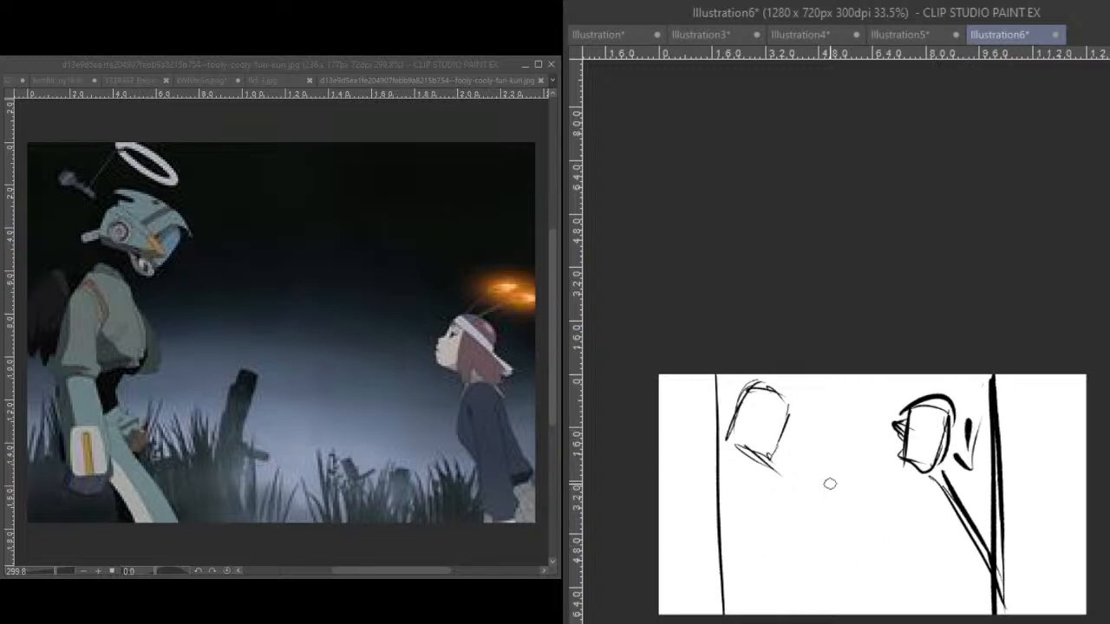
- Sketch the robot's tilted face box lower inside its head shape, going over the visor and jaw edges in black
drag(767, 407, 786, 419)
mouse_move(792, 415)
mouse_down()
mouse_move(766, 480)
mouse_move(771, 472)
mouse_move(774, 486)
mouse_move(728, 482)
mouse_up()
mouse_move(777, 409)
mouse_down()
mouse_move(755, 429)
mouse_move(784, 431)
mouse_move(762, 447)
mouse_move(801, 444)
mouse_up()
drag(798, 439, 775, 493)
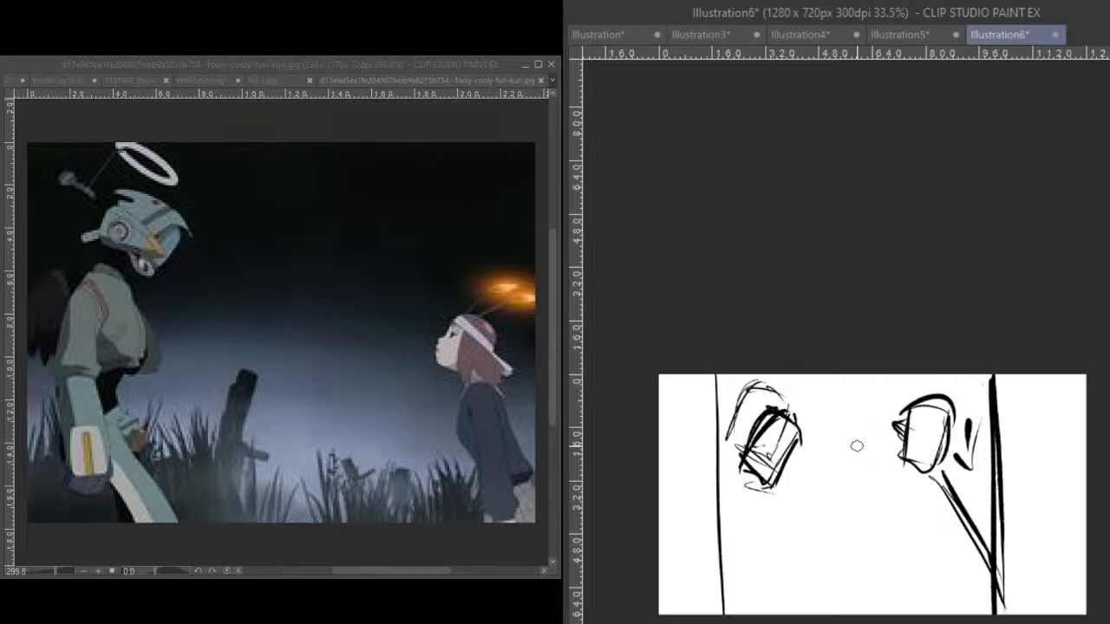
mouse_move(774, 411)
mouse_down()
mouse_move(782, 437)
mouse_move(769, 485)
mouse_up()
- Draw the back of the robot's helmet and its neck slanting down toward the shoulders in black
mouse_move(744, 390)
mouse_down()
mouse_move(781, 391)
mouse_move(821, 432)
mouse_move(787, 421)
mouse_move(823, 447)
mouse_move(787, 423)
mouse_move(819, 457)
mouse_move(807, 409)
mouse_move(751, 371)
mouse_move(800, 404)
mouse_move(736, 381)
mouse_move(690, 468)
mouse_up()
mouse_move(734, 416)
mouse_down()
mouse_move(776, 457)
mouse_move(716, 480)
mouse_move(779, 462)
mouse_move(714, 527)
mouse_up()
drag(740, 458, 717, 503)
drag(718, 422, 698, 488)
- Outline the robot's rounded back, torso, hem and protruding chest in black, and darken its jaw line
mouse_move(709, 445)
mouse_down()
mouse_move(751, 465)
mouse_move(697, 484)
mouse_move(756, 527)
mouse_move(746, 515)
mouse_move(739, 614)
mouse_up()
drag(750, 547, 743, 606)
mouse_move(745, 605)
mouse_down()
mouse_move(682, 603)
mouse_move(673, 551)
mouse_up()
mouse_move(701, 475)
mouse_down()
mouse_move(664, 562)
mouse_move(665, 601)
mouse_up()
drag(694, 512, 668, 597)
mouse_move(760, 530)
mouse_down()
mouse_move(771, 603)
mouse_move(753, 607)
mouse_up()
mouse_move(747, 518)
mouse_down()
mouse_move(795, 561)
mouse_move(778, 587)
mouse_move(774, 531)
mouse_move(777, 594)
mouse_up()
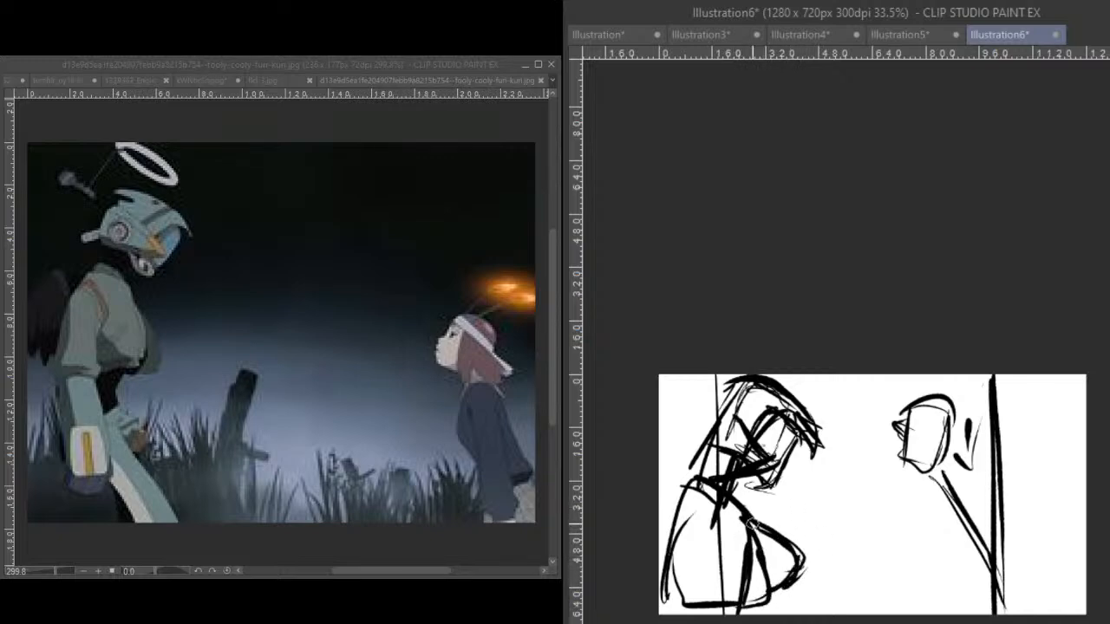
mouse_move(738, 473)
mouse_down()
mouse_move(784, 476)
mouse_move(775, 487)
mouse_up()
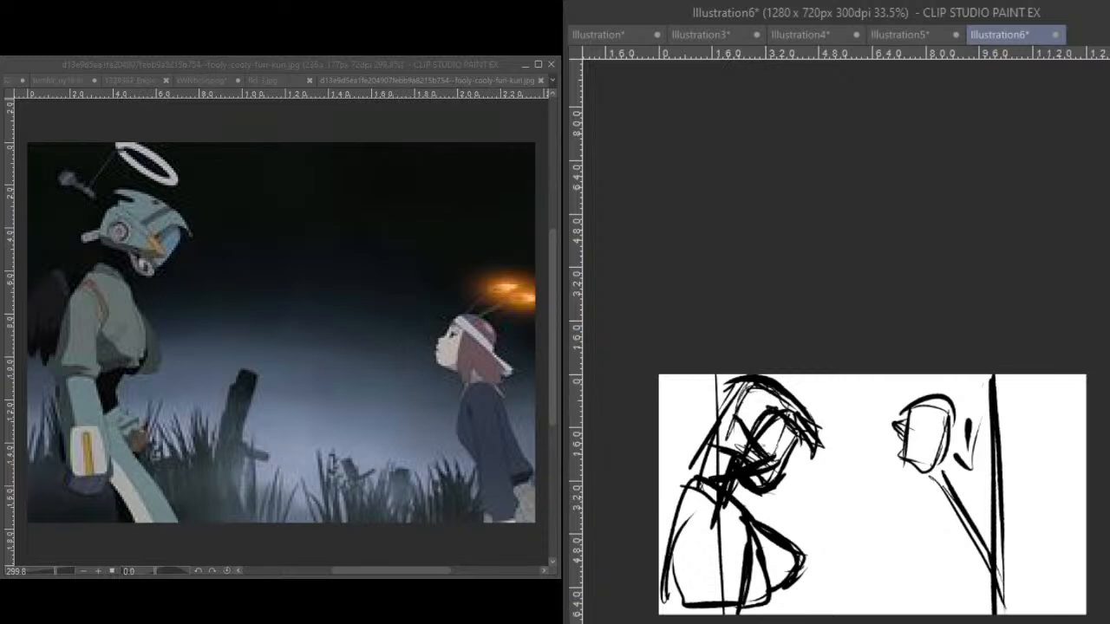
- Lasso the robot sketch, scale it down with a slight tilt against the canvas's upper left, and clear the selection
key(bracketright)
key(bracketright)
key(bracketright)
key(bracketright)
key(bracketright)
key(bracketright)
key(bracketright)
key(bracketright)
mouse_move(750, 429)
mouse_down()
mouse_move(747, 395)
mouse_move(677, 538)
mouse_move(772, 599)
mouse_move(811, 416)
mouse_move(784, 497)
mouse_up()
key(ctrl+t)
drag(799, 408, 790, 425)
drag(759, 494, 768, 441)
drag(800, 373, 779, 404)
drag(751, 473, 755, 446)
drag(808, 490, 745, 547)
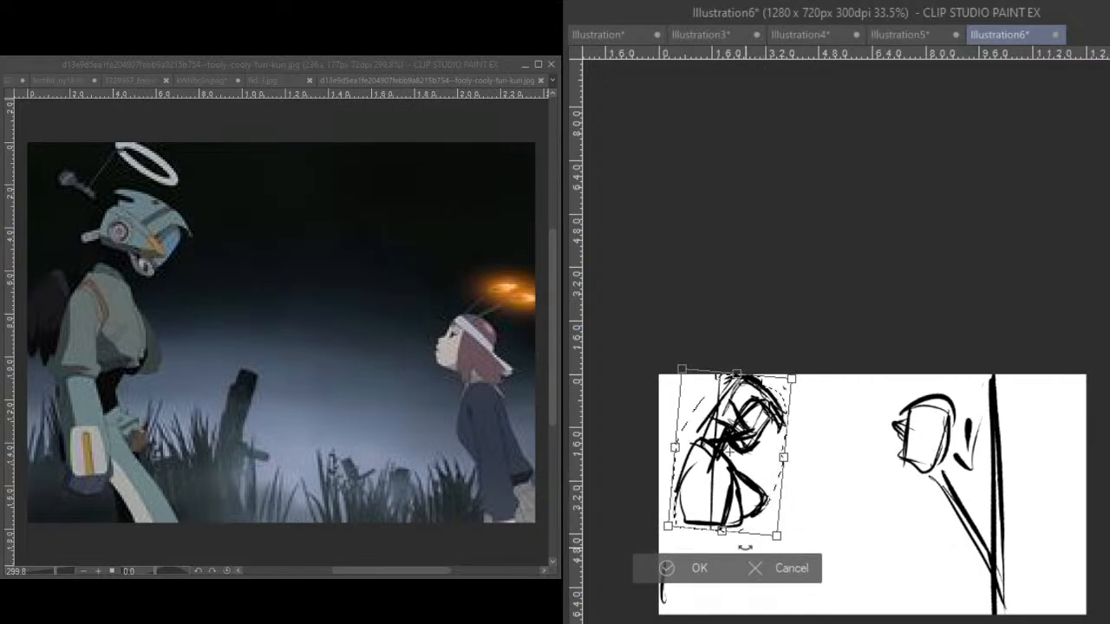
click(697, 571)
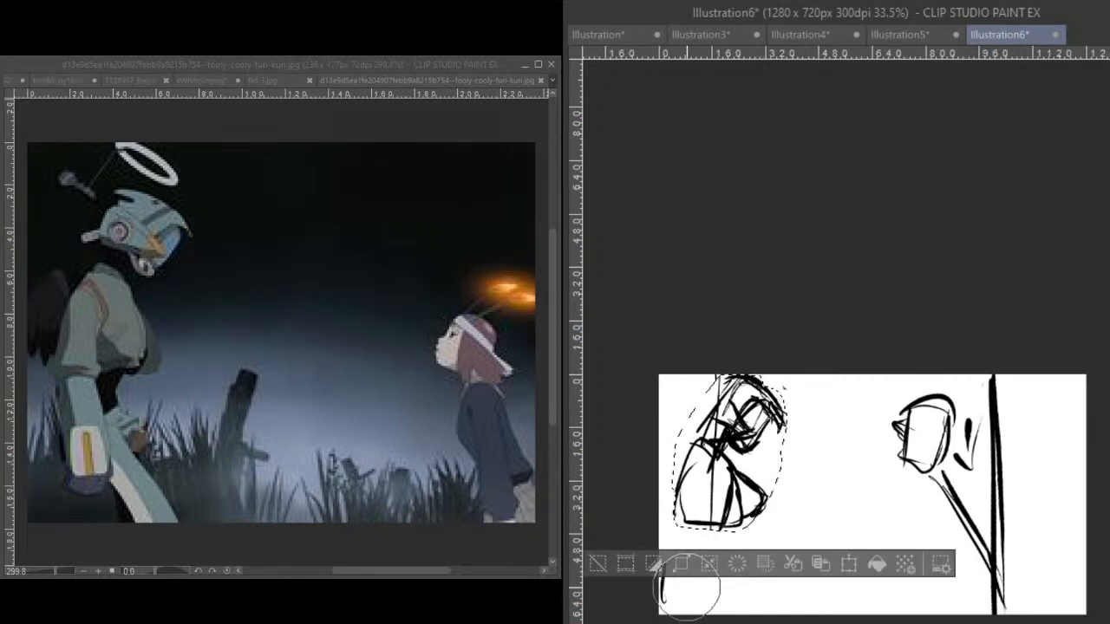
click(598, 564)
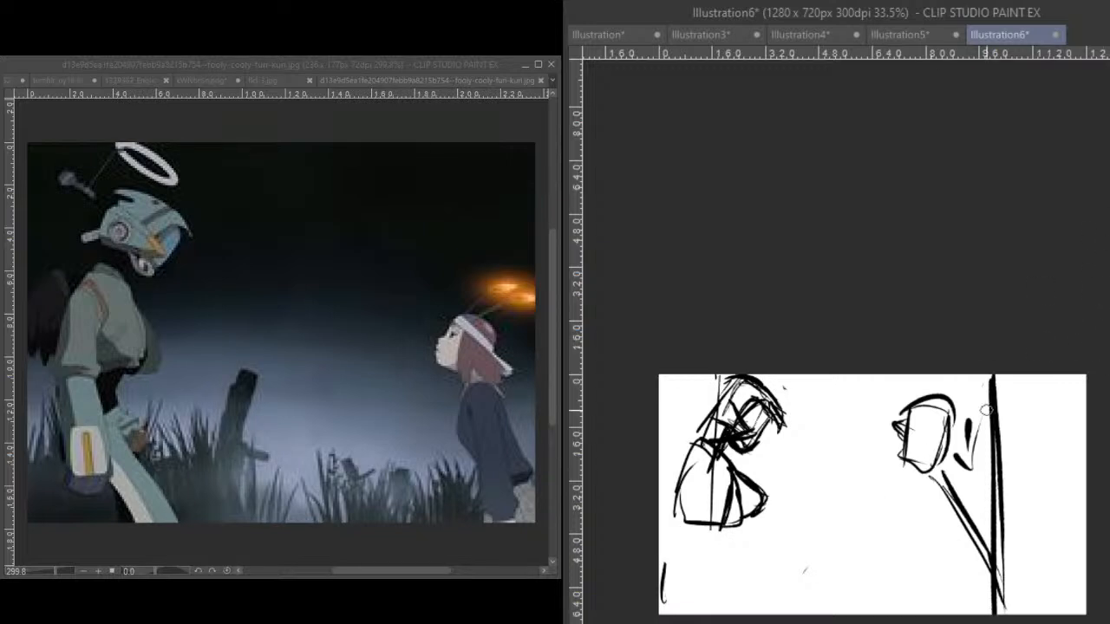
- Add the robot's waist, strap, sleeve and back strokes, thicken the rear of its helmet, and rough in both forearms below the torso
drag(726, 514, 709, 547)
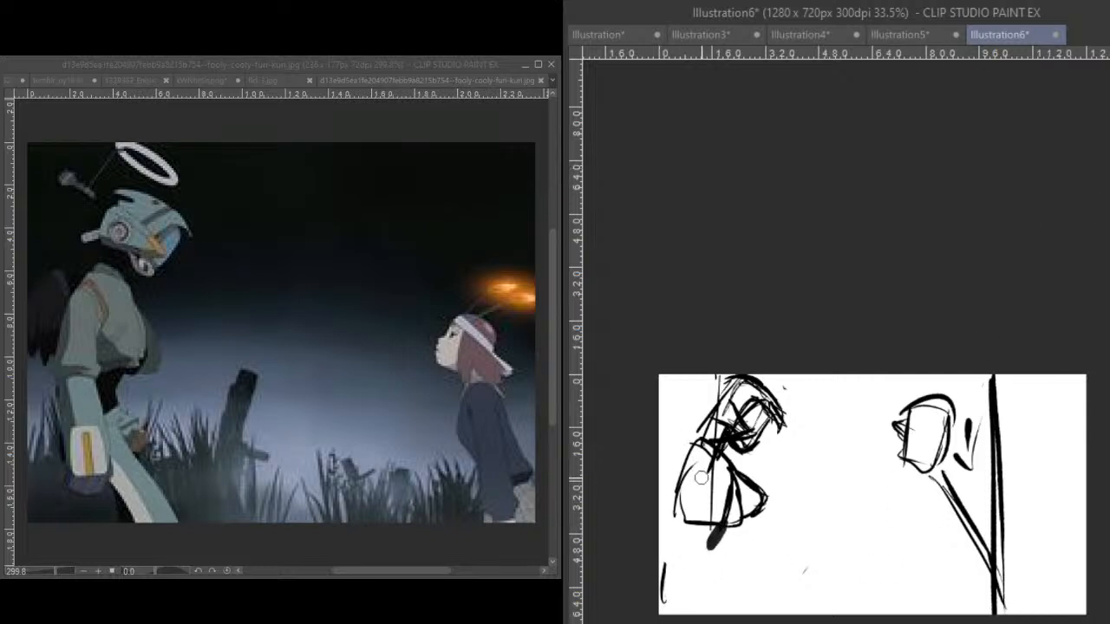
mouse_move(705, 469)
mouse_down()
mouse_move(702, 516)
mouse_move(668, 517)
mouse_up()
drag(678, 450, 671, 525)
drag(670, 473, 674, 526)
mouse_move(696, 439)
mouse_down()
mouse_move(661, 465)
mouse_move(704, 434)
mouse_up()
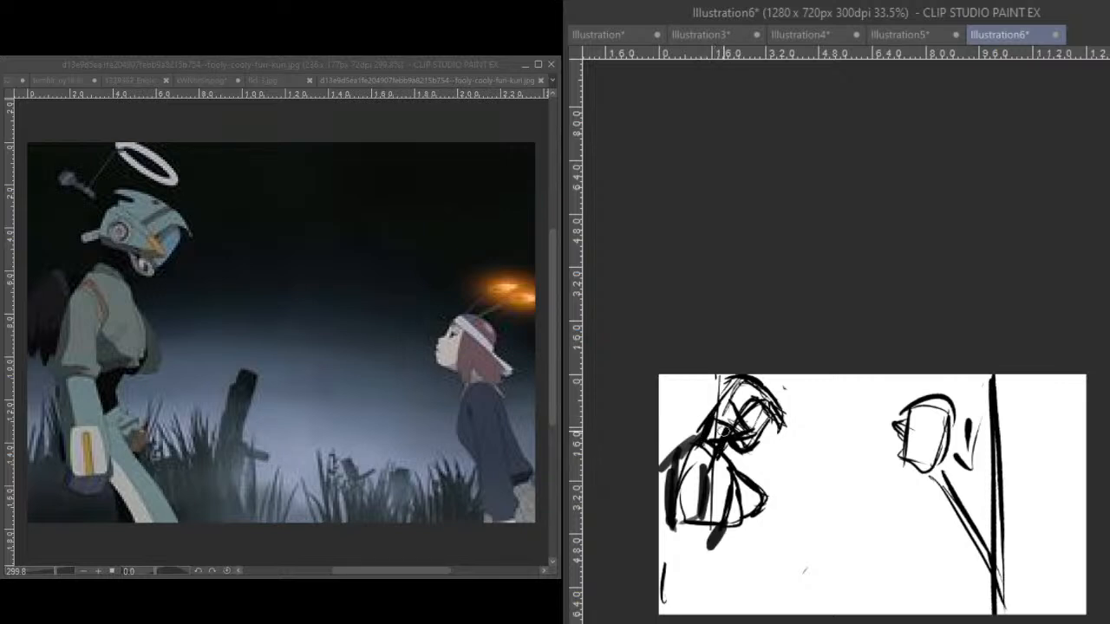
mouse_move(727, 408)
mouse_down()
mouse_move(707, 413)
mouse_move(739, 374)
mouse_move(785, 429)
mouse_up()
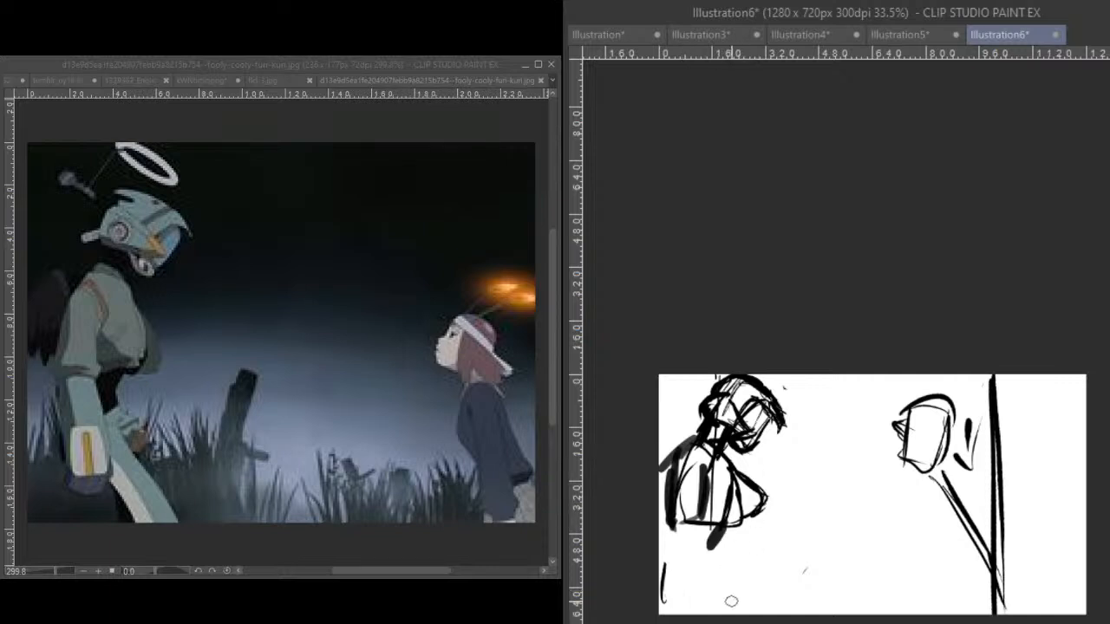
mouse_move(717, 535)
mouse_down()
mouse_move(702, 554)
mouse_move(732, 565)
mouse_move(703, 588)
mouse_move(716, 562)
mouse_move(706, 596)
mouse_move(668, 538)
mouse_move(670, 610)
mouse_move(712, 579)
mouse_move(741, 581)
mouse_move(724, 609)
mouse_move(741, 590)
mouse_up()
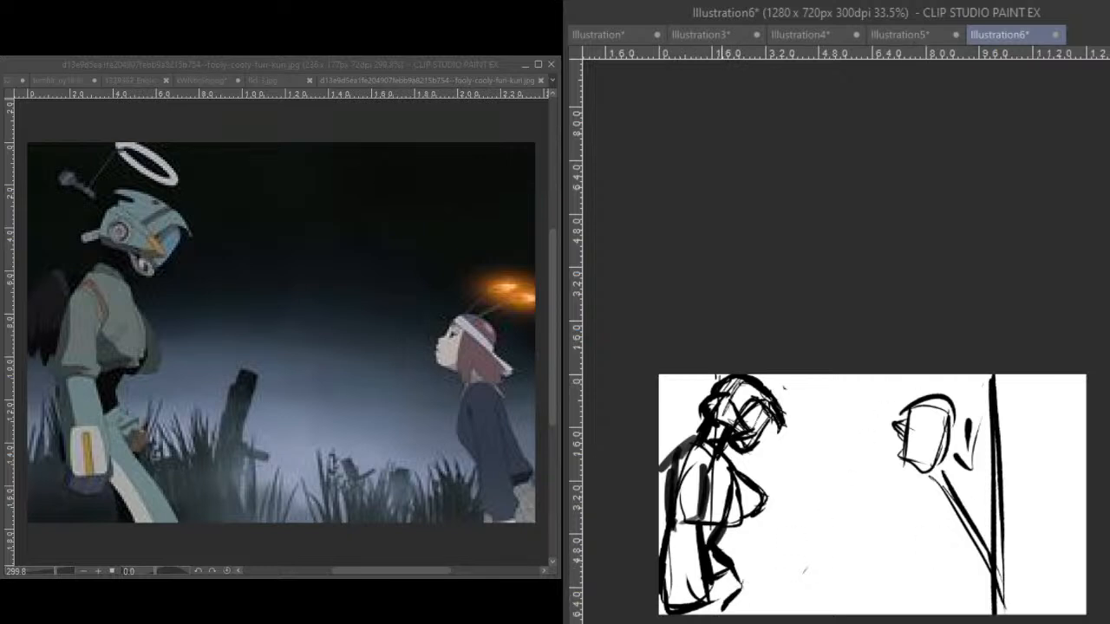
- Lasso the whole robot figure, scale it down again toward the canvas's upper-left corner, and clear the selection
mouse_move(736, 401)
mouse_down()
mouse_move(706, 512)
mouse_move(707, 577)
mouse_move(741, 555)
mouse_move(722, 588)
mouse_up()
key(ctrl+t)
drag(793, 374, 768, 418)
drag(751, 490, 753, 444)
drag(772, 371, 764, 381)
drag(748, 430, 754, 427)
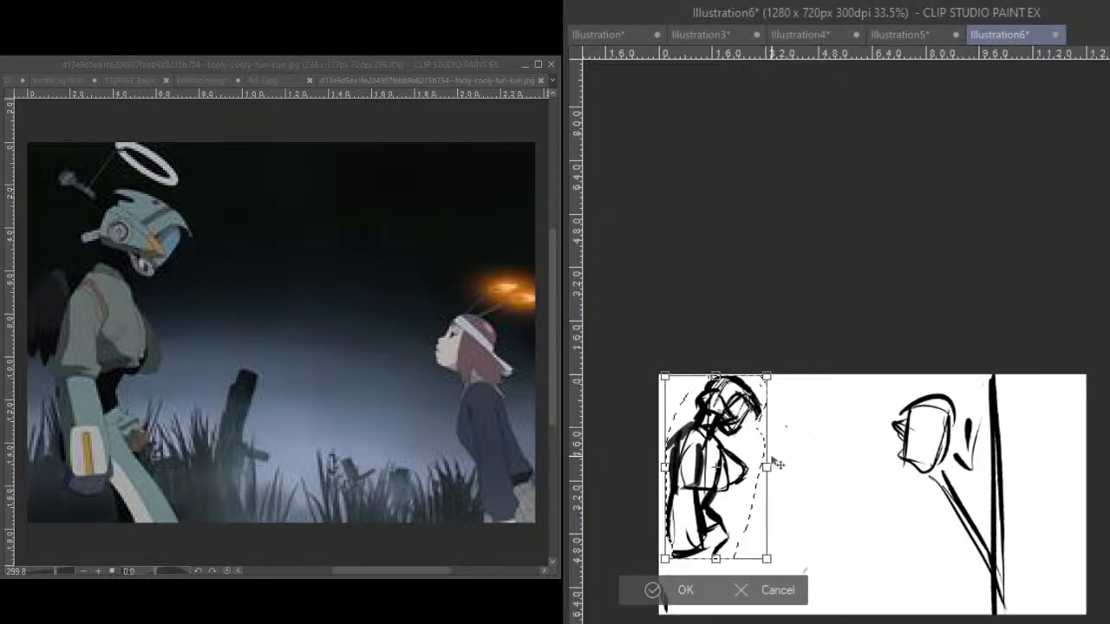
click(683, 591)
click(599, 597)
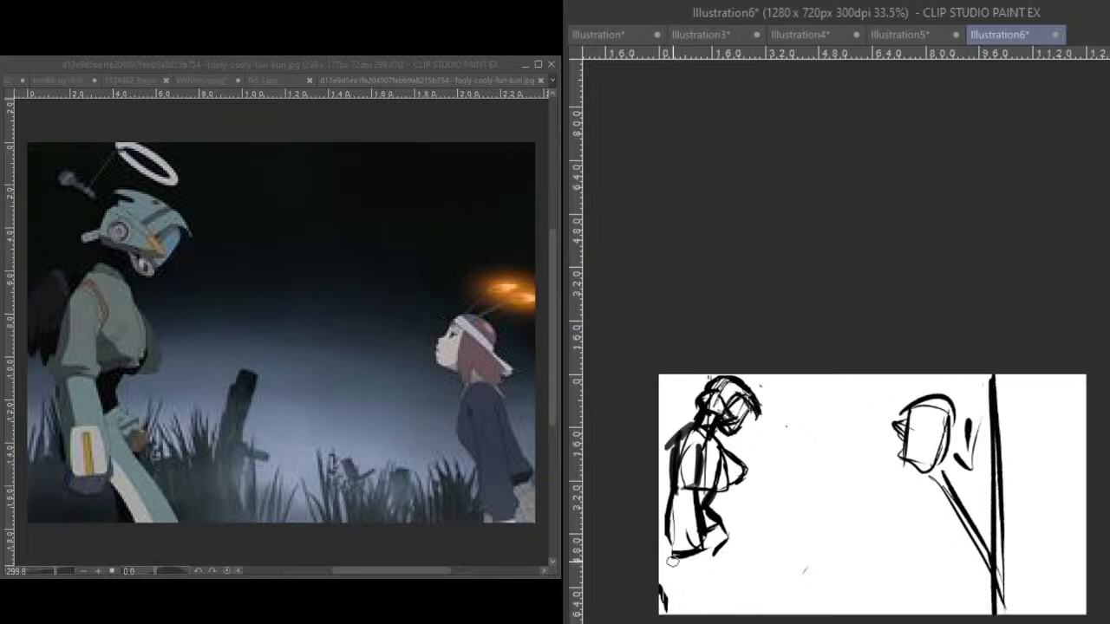
- Draw the robot's boxy wrist cuff, slanted legs and small hand, and rework the underside of its chest
mouse_move(688, 554)
mouse_down()
mouse_move(673, 555)
mouse_move(664, 583)
mouse_move(711, 564)
mouse_move(712, 550)
mouse_move(706, 577)
mouse_move(764, 618)
mouse_up()
mouse_move(737, 583)
mouse_down()
mouse_move(770, 621)
mouse_move(698, 599)
mouse_move(710, 607)
mouse_up()
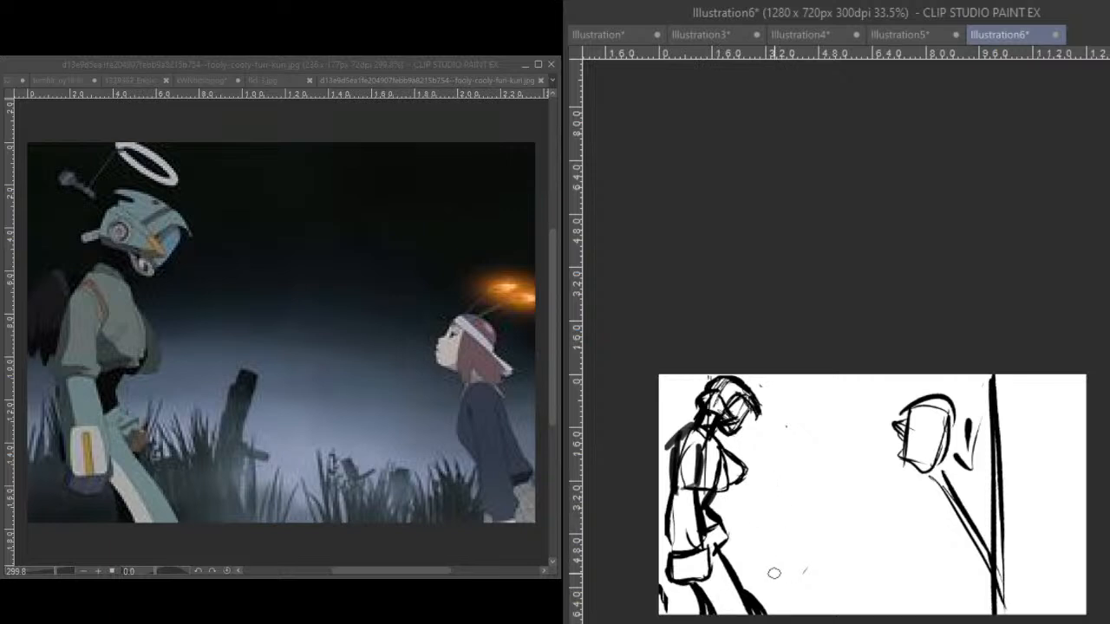
drag(713, 538, 770, 612)
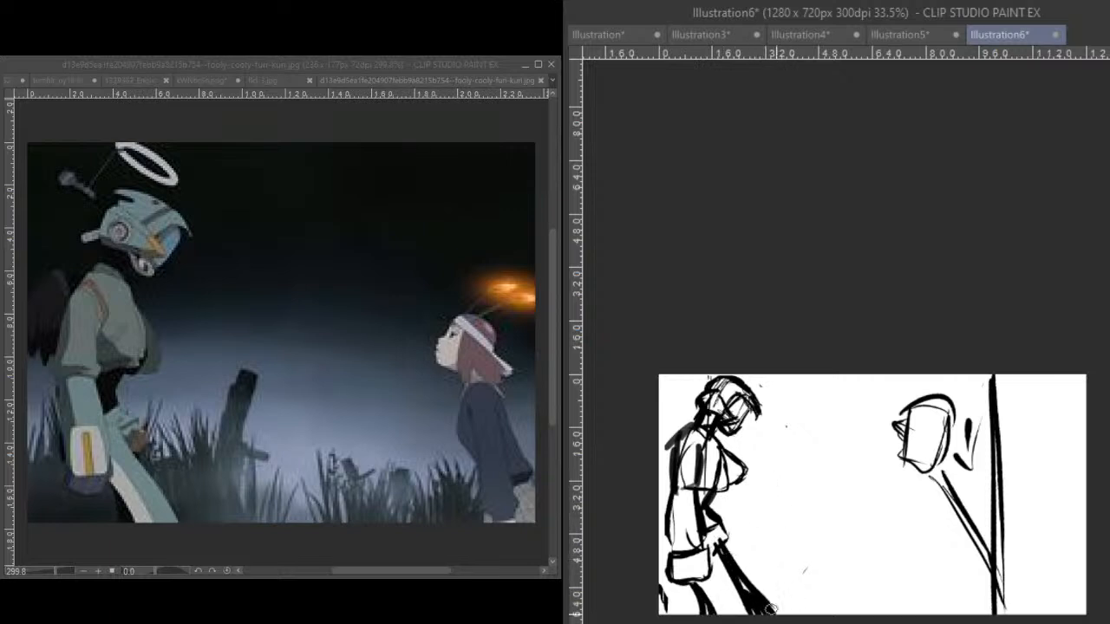
drag(718, 539, 736, 551)
mouse_move(732, 464)
mouse_down()
mouse_move(757, 485)
mouse_move(737, 502)
mouse_move(727, 503)
mouse_move(755, 480)
mouse_move(742, 501)
mouse_move(726, 488)
mouse_up()
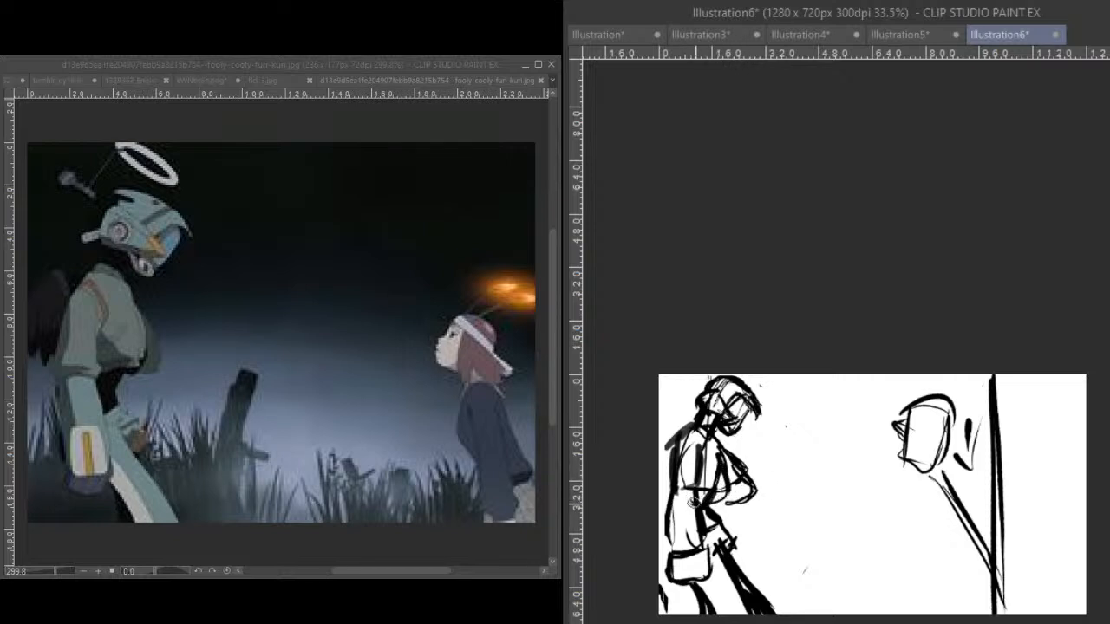
- Go over the robot's sleeve, forearm and cuff outlines in black and add the wing stroke behind its back
drag(672, 442, 661, 492)
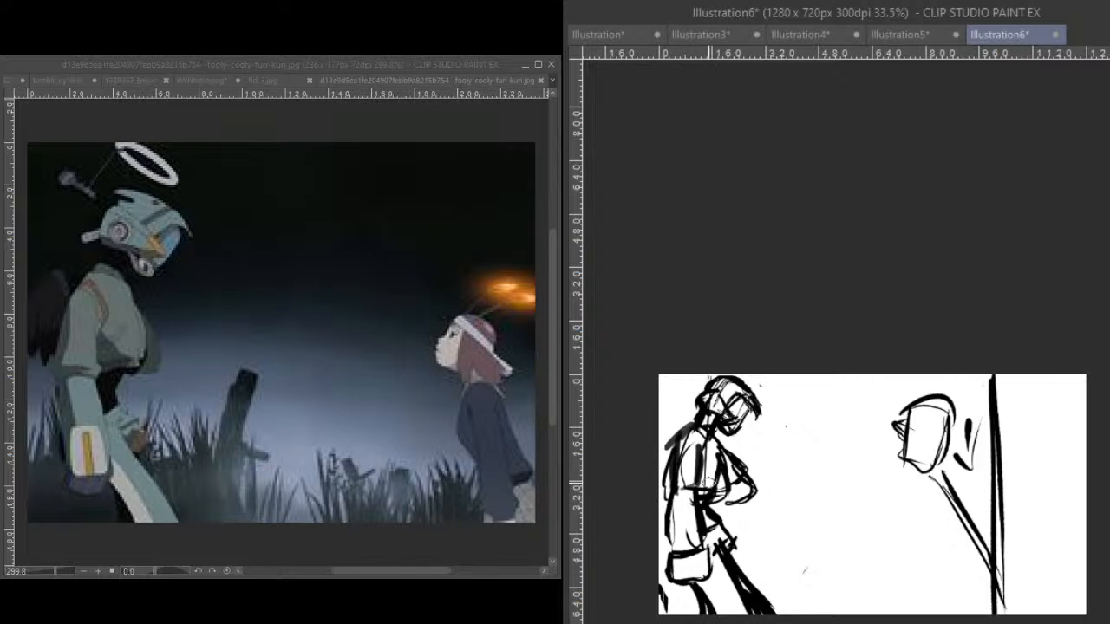
drag(669, 445, 653, 424)
drag(680, 546, 672, 580)
drag(667, 516, 666, 545)
drag(677, 496, 670, 530)
drag(674, 492, 709, 488)
drag(676, 455, 664, 492)
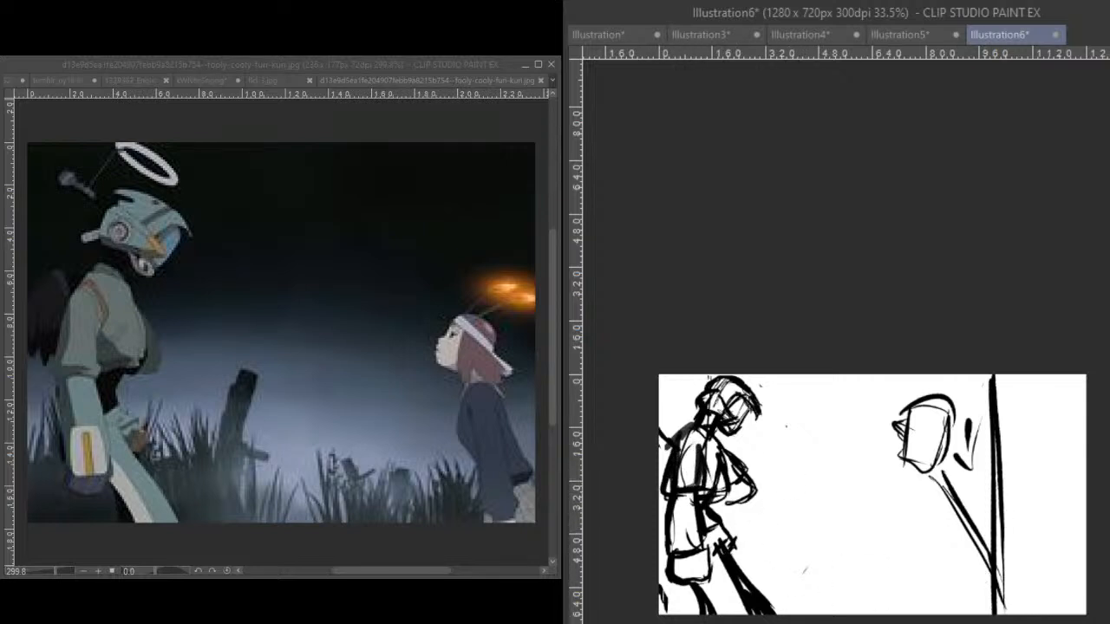
- Lasso the girl's sketch, rotate it slightly and move it down toward the canvas's lower-right corner, and deselect it
mouse_move(964, 425)
mouse_down()
mouse_move(889, 417)
mouse_move(910, 520)
mouse_move(975, 525)
mouse_up()
key(ctrl+t)
mouse_move(991, 494)
mouse_down()
mouse_move(985, 587)
mouse_move(978, 571)
mouse_move(1076, 603)
mouse_up()
mouse_move(945, 601)
mouse_down()
mouse_move(978, 617)
mouse_move(1000, 581)
mouse_up()
key(Return)
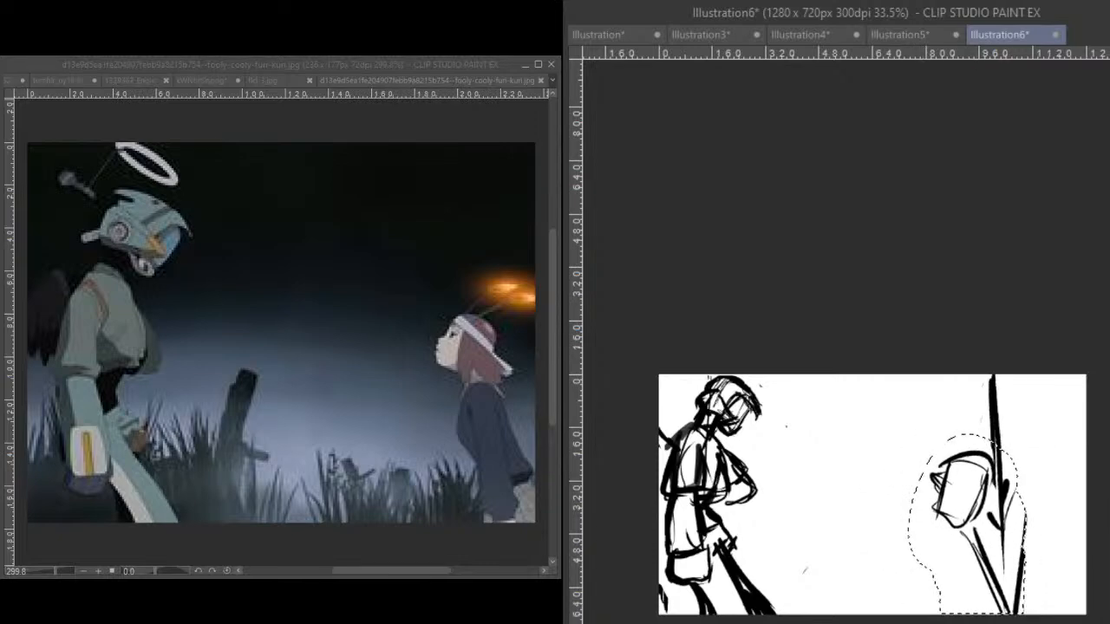
key(ctrl+d)
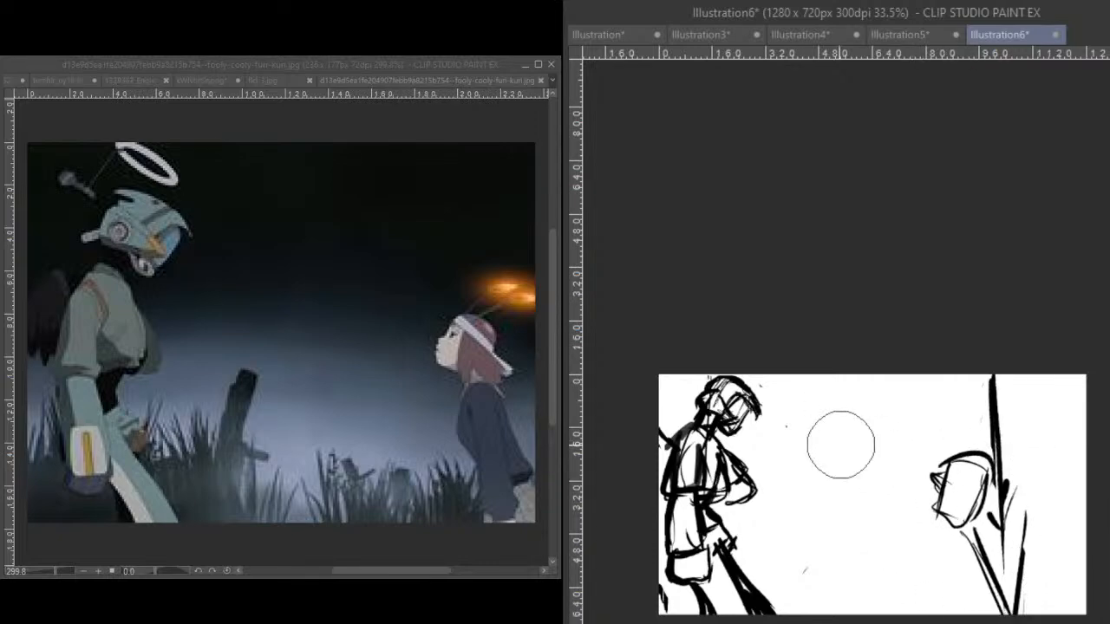
- Compare the sight line between the girl's and robot's heads in the reference and the sketch using temporary lasso selections
drag(421, 335, 284, 270)
key(ctrl+d)
mouse_move(387, 343)
mouse_down()
mouse_move(408, 340)
mouse_move(149, 227)
mouse_up()
key(ctrl+d)
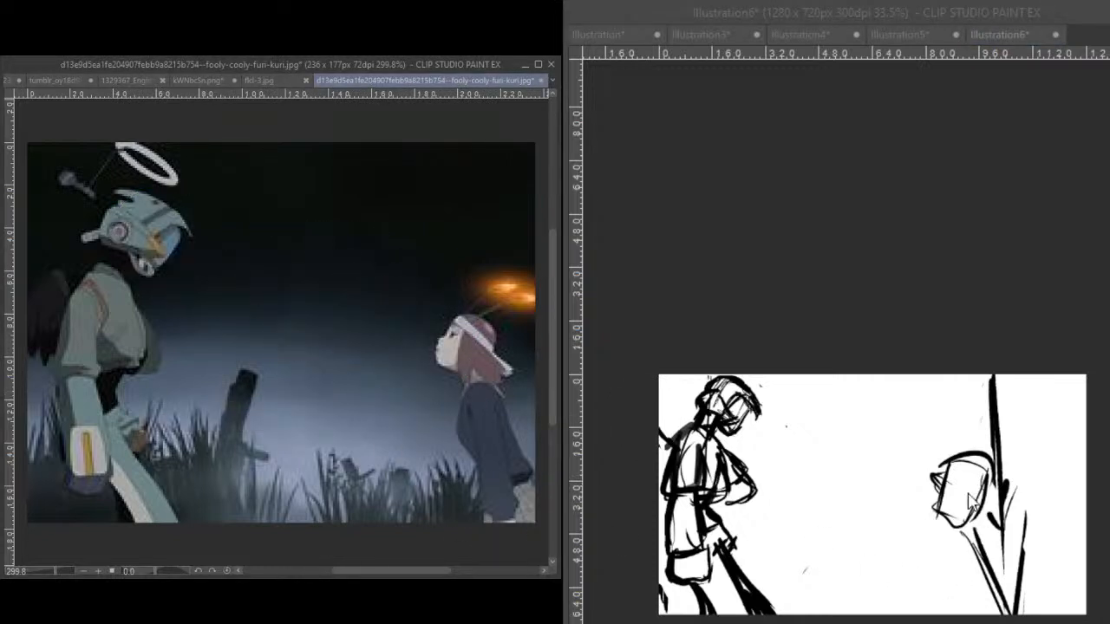
drag(948, 503, 780, 425)
key(ctrl+d)
drag(934, 512, 776, 420)
key(ctrl+d)
drag(949, 503, 781, 420)
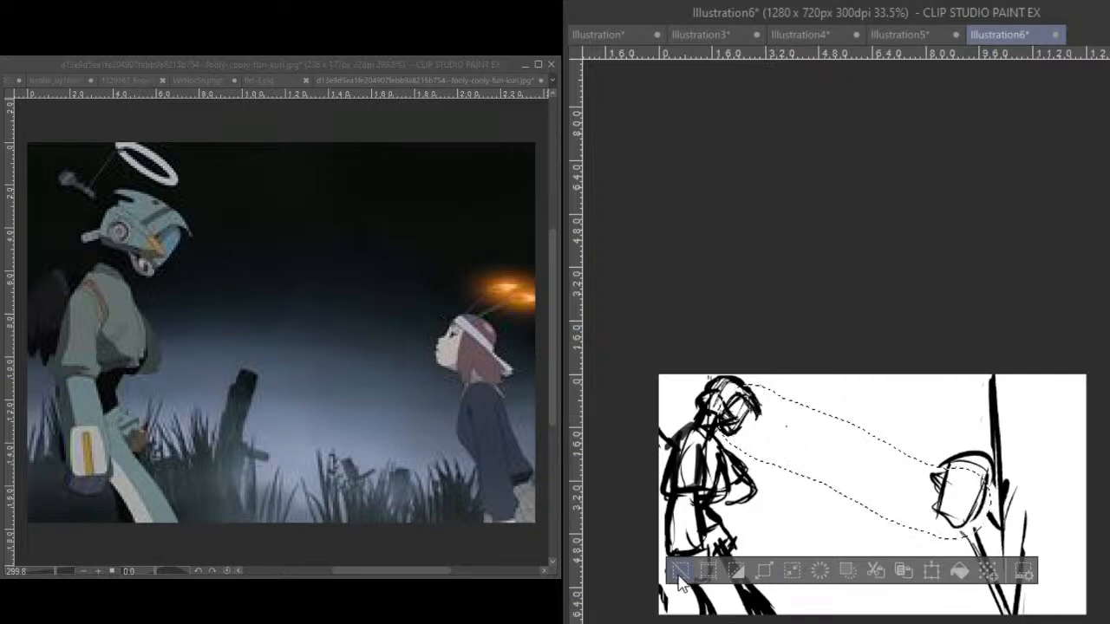
key(ctrl+d)
- Lasso the girl's head and body lines again, shift them slightly down toward the robot's side, and deselect
mouse_move(954, 477)
mouse_down()
mouse_move(989, 566)
mouse_move(993, 542)
mouse_move(998, 596)
mouse_move(1016, 584)
mouse_move(1078, 597)
mouse_up()
key(ctrl+t)
drag(983, 623, 980, 620)
key(Return)
key(ctrl+d)
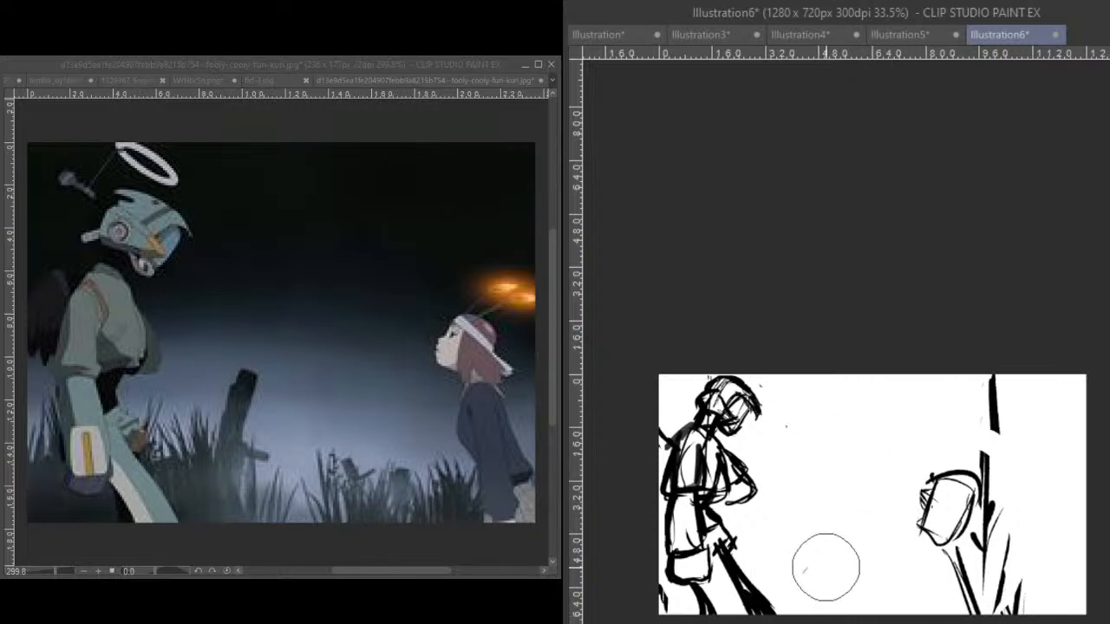
- Redraw the girl's face profile and chin in thick black strokes, mark her forehead, and darken the robot's jaw
mouse_move(933, 530)
mouse_down()
mouse_move(926, 503)
mouse_move(926, 524)
mouse_up()
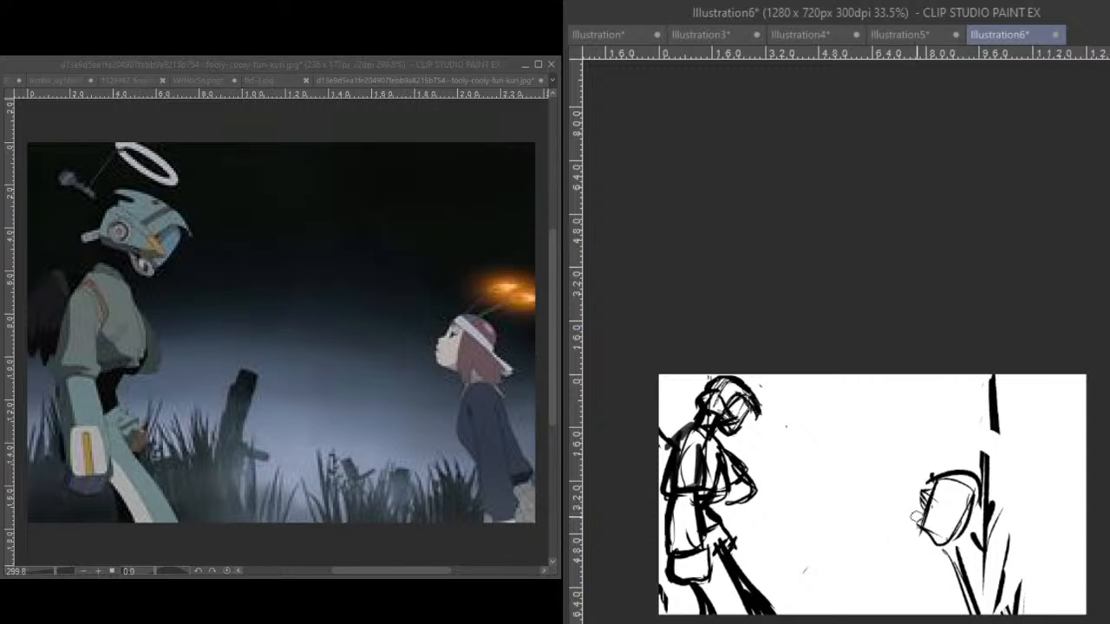
mouse_move(928, 495)
mouse_down()
mouse_move(911, 507)
mouse_move(923, 523)
mouse_up()
key(ctrl+z)
key(ctrl+z)
mouse_move(927, 495)
mouse_down()
mouse_move(921, 522)
mouse_move(937, 535)
mouse_up()
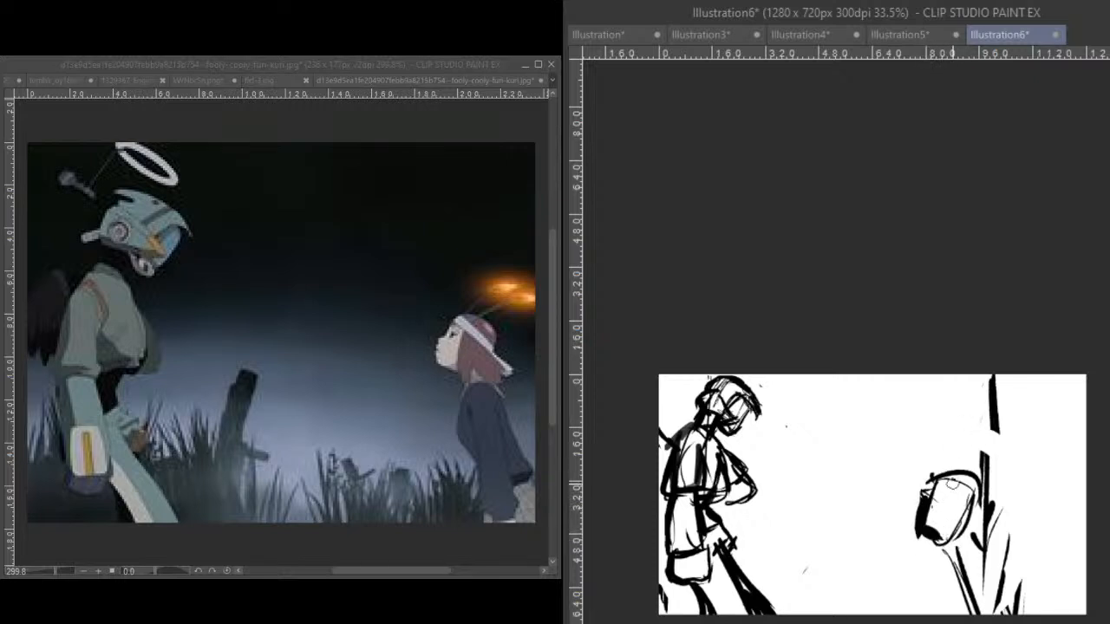
mouse_move(926, 491)
mouse_down()
mouse_move(954, 468)
mouse_move(980, 483)
mouse_up()
drag(718, 423, 747, 441)
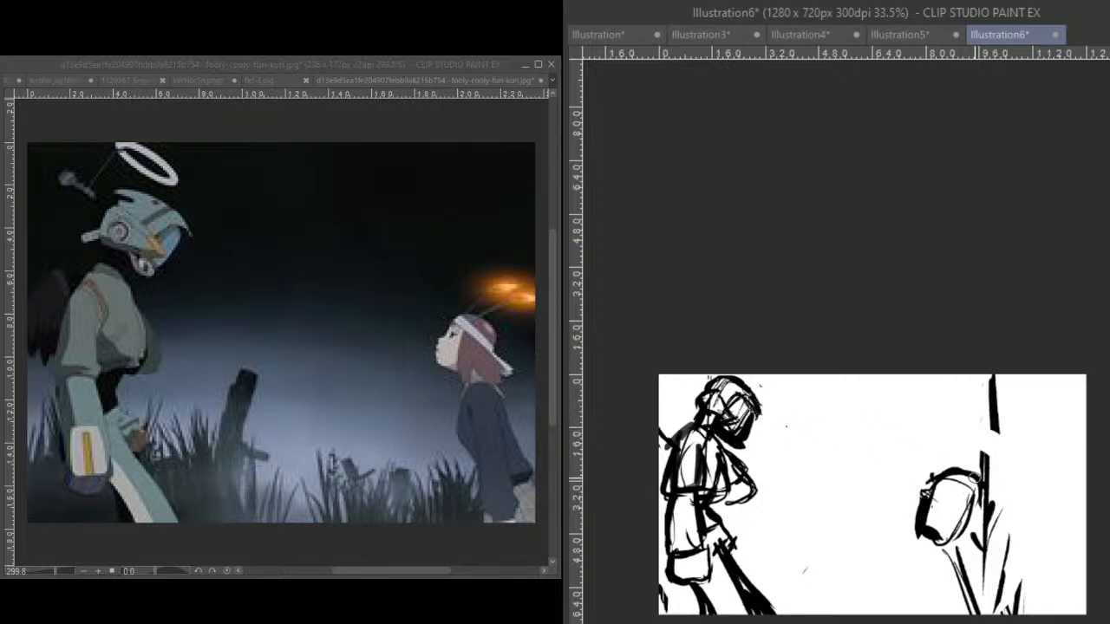
- Draw the girl's rounded crown, the hair behind her head, her headband and the strokes around her neck
mouse_move(931, 487)
mouse_down()
mouse_move(972, 493)
mouse_move(960, 525)
mouse_move(985, 544)
mouse_move(959, 554)
mouse_move(972, 550)
mouse_up()
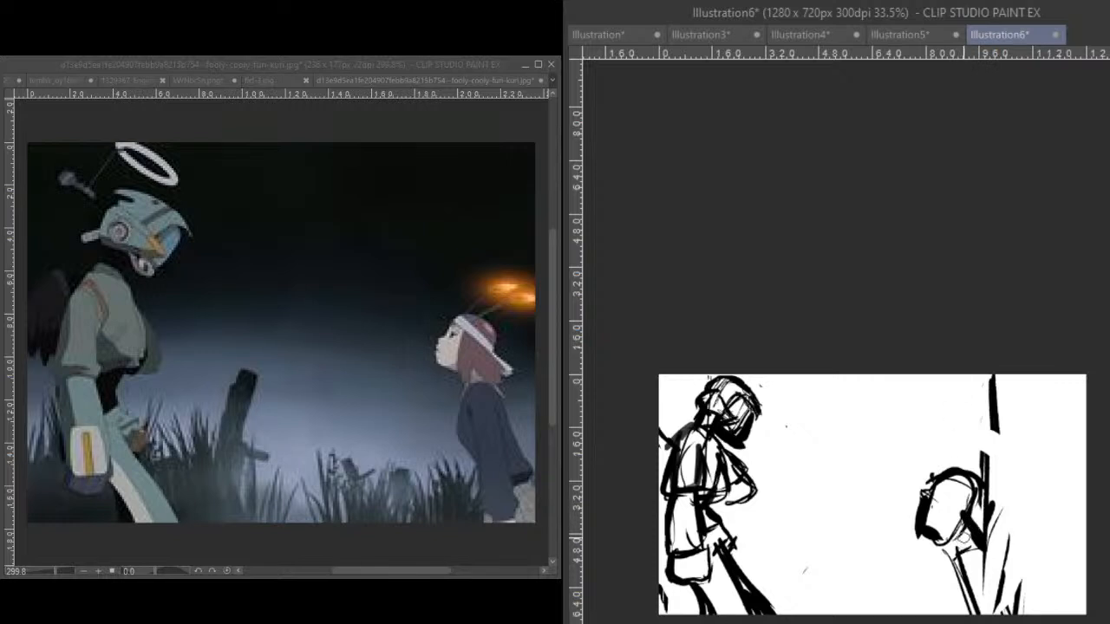
mouse_move(946, 510)
mouse_down()
mouse_move(938, 563)
mouse_move(963, 520)
mouse_up()
mouse_move(952, 559)
mouse_down()
mouse_move(992, 534)
mouse_move(976, 540)
mouse_move(966, 516)
mouse_move(1004, 544)
mouse_up()
mouse_move(960, 482)
mouse_down()
mouse_move(939, 548)
mouse_move(966, 465)
mouse_move(933, 479)
mouse_move(951, 493)
mouse_move(958, 471)
mouse_move(923, 493)
mouse_move(960, 464)
mouse_move(939, 474)
mouse_move(989, 487)
mouse_up()
mouse_move(919, 486)
mouse_down()
mouse_move(979, 459)
mouse_move(952, 460)
mouse_move(970, 459)
mouse_up()
- Block in the girl's hair ends, shoulders, sleeve and coat with heavy strokes slanting down to the canvas's lower edge
mouse_move(975, 494)
mouse_down()
mouse_move(987, 611)
mouse_move(1006, 585)
mouse_move(997, 515)
mouse_move(1002, 575)
mouse_up()
drag(1011, 562, 980, 566)
drag(1005, 519, 990, 538)
mouse_move(972, 548)
mouse_down()
mouse_move(983, 572)
mouse_move(1003, 579)
mouse_move(989, 613)
mouse_up()
mouse_move(1006, 519)
mouse_down()
mouse_move(989, 614)
mouse_move(1026, 613)
mouse_up()
drag(1007, 569, 1025, 607)
mouse_move(961, 546)
mouse_down()
mouse_move(949, 603)
mouse_move(962, 619)
mouse_up()
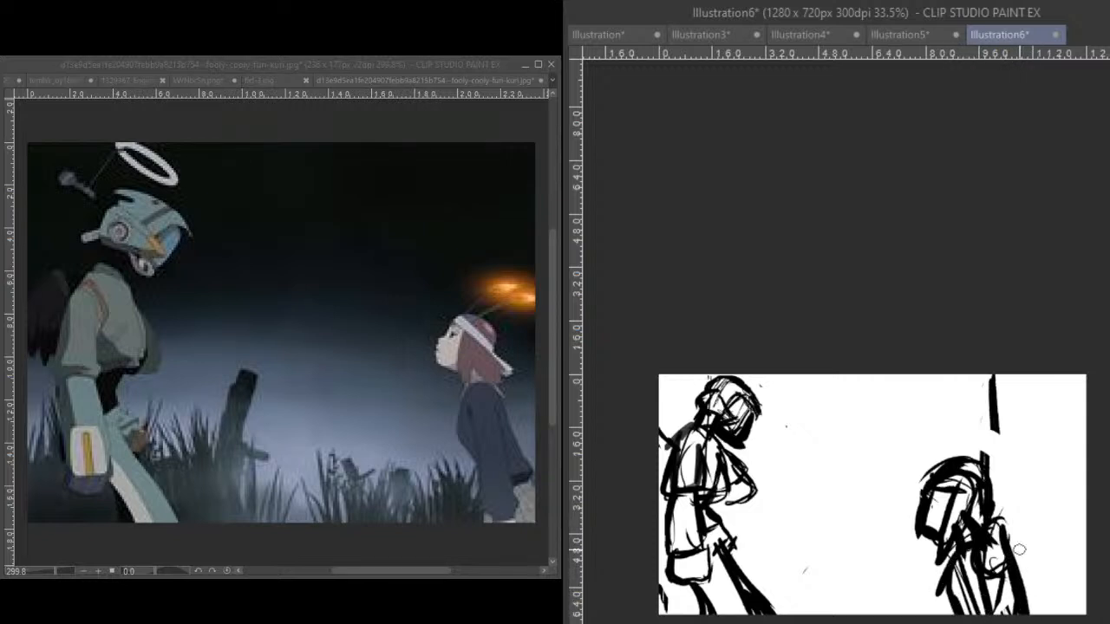
drag(1012, 544, 1037, 612)
drag(1020, 567, 1044, 616)
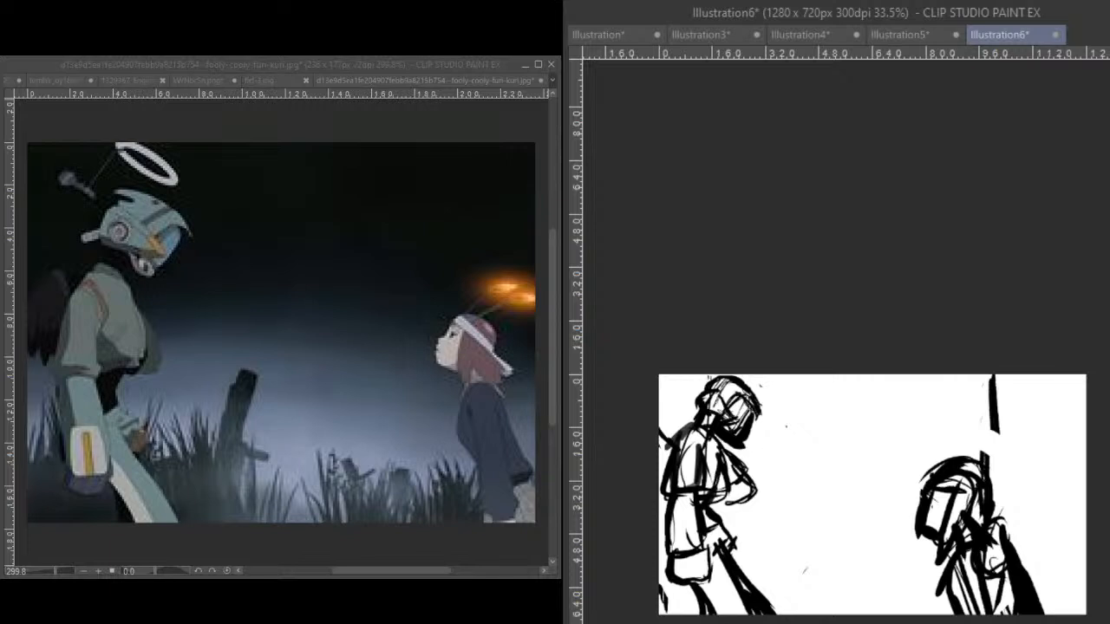
- Clear the sketch canvas and bring up the sideways FLCL episode screenshot as the new reference
key(Delete)
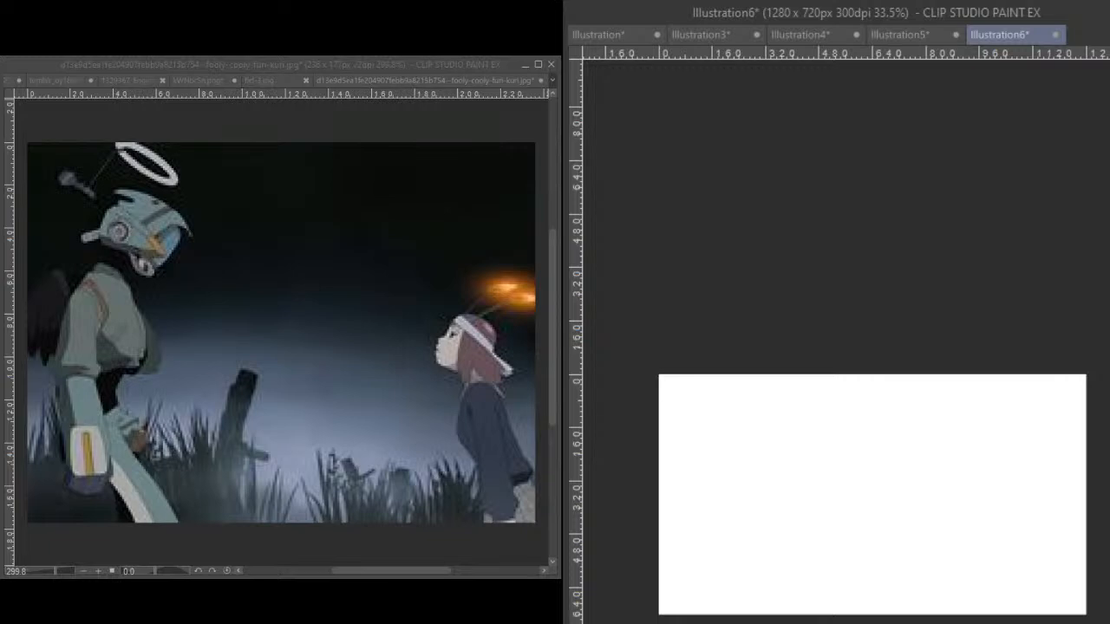
click(431, 86)
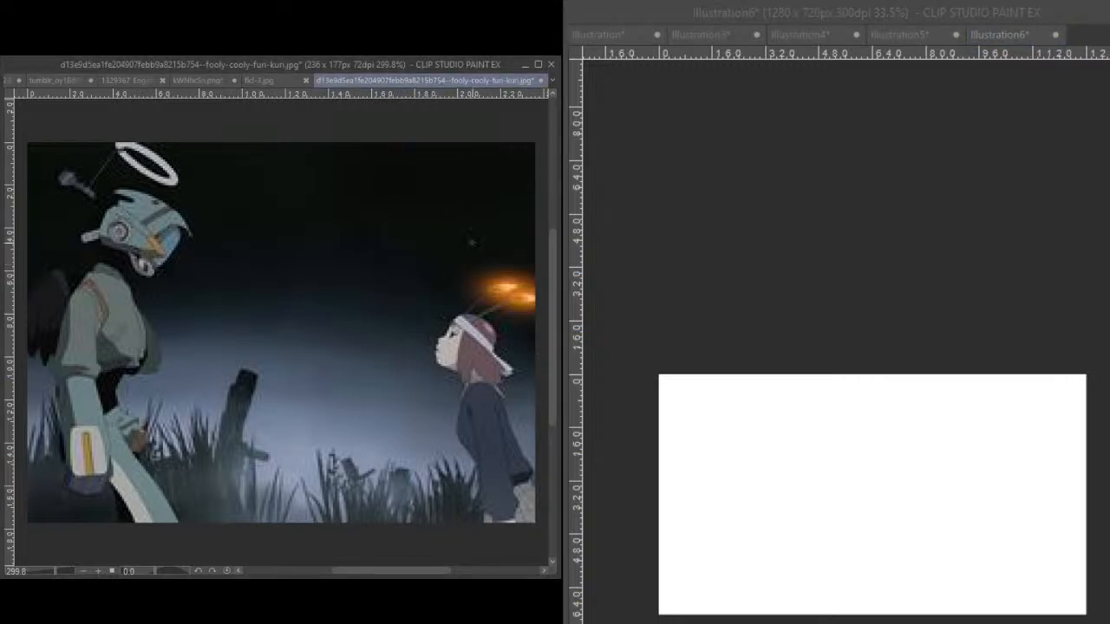
click(268, 80)
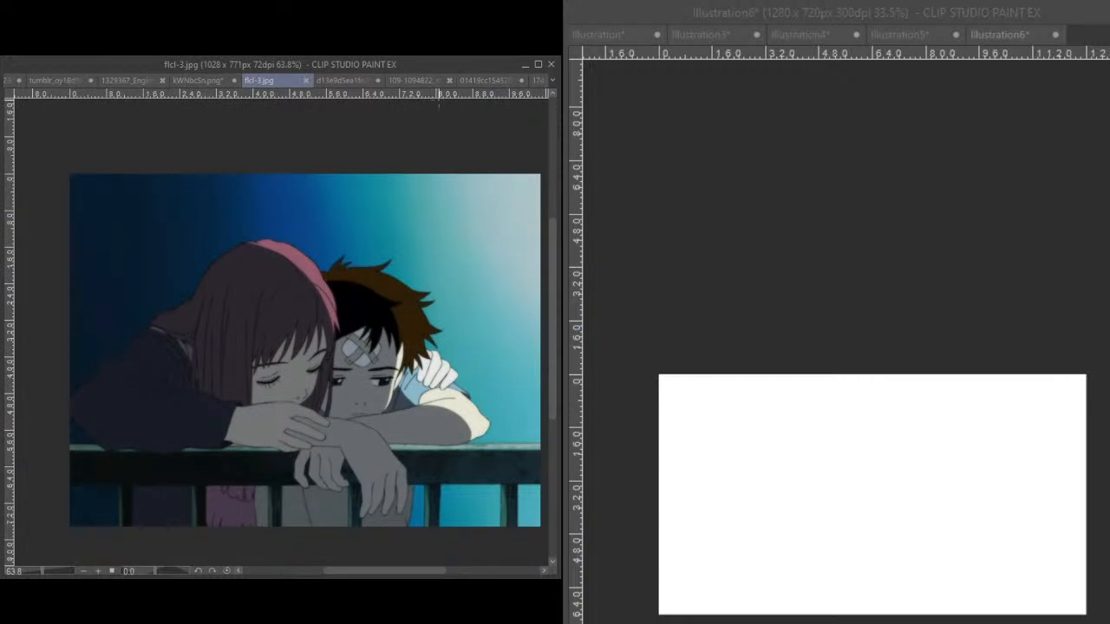
click(464, 77)
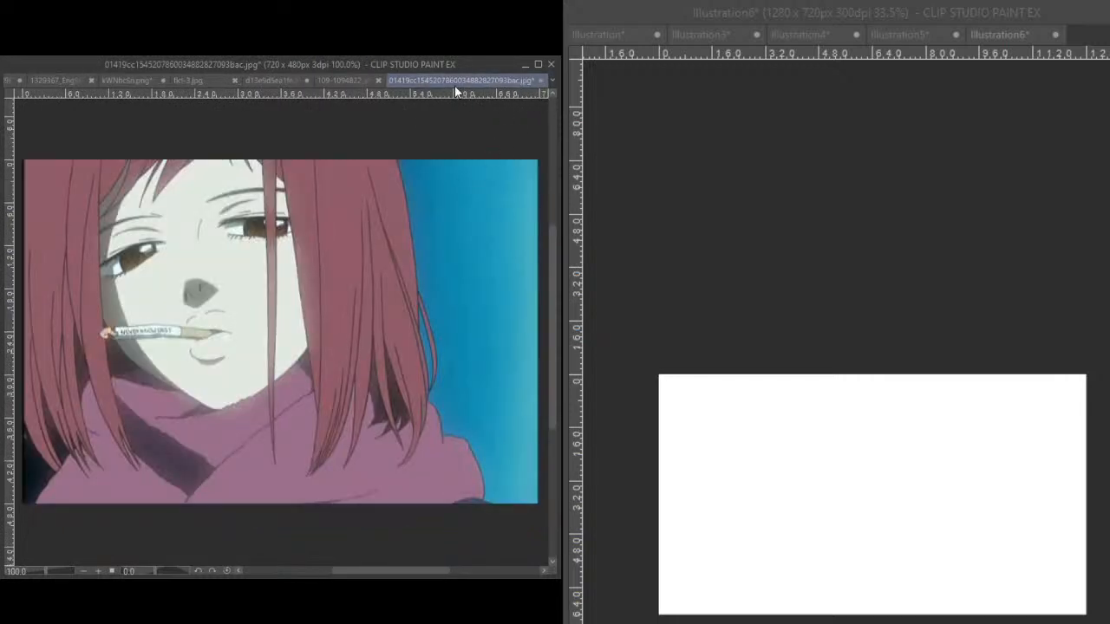
drag(405, 571, 479, 574)
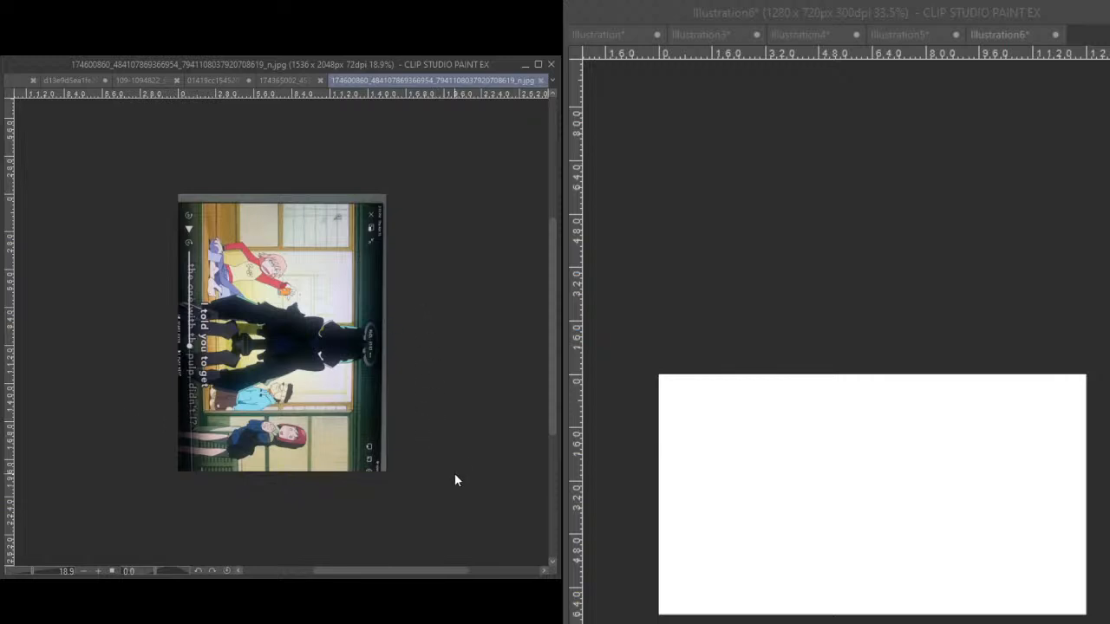
- Rotate the sideways FLCL screenshot upright and scale it to fit the width of its canvas
key(ctrl+t)
drag(395, 189, 363, 268)
drag(330, 316, 353, 294)
drag(390, 249, 382, 251)
drag(364, 291, 409, 315)
drag(359, 353, 408, 360)
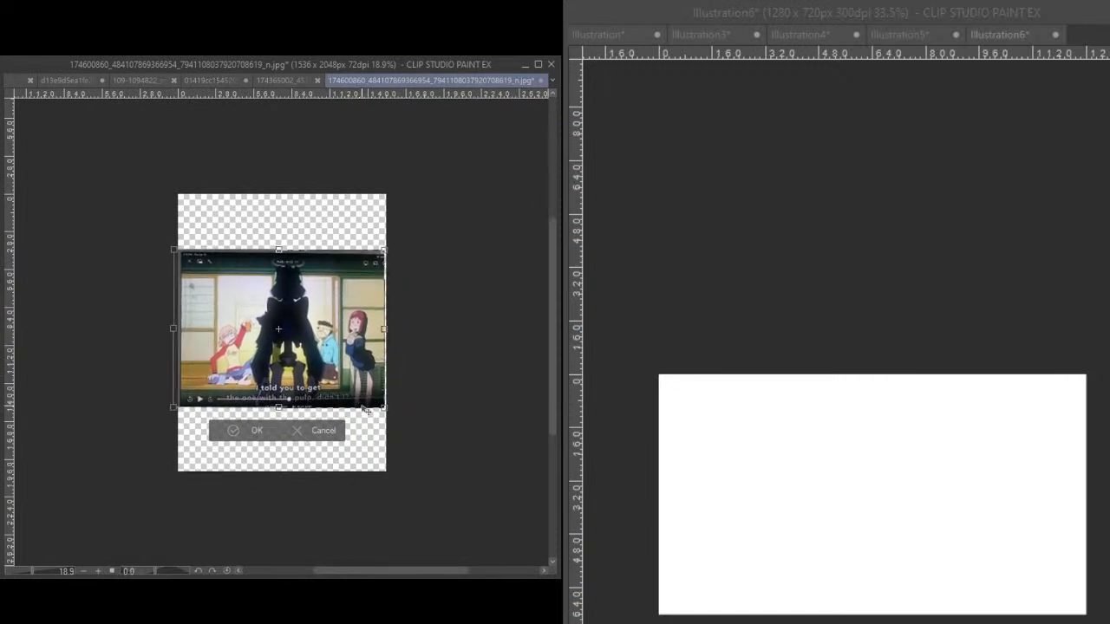
click(257, 438)
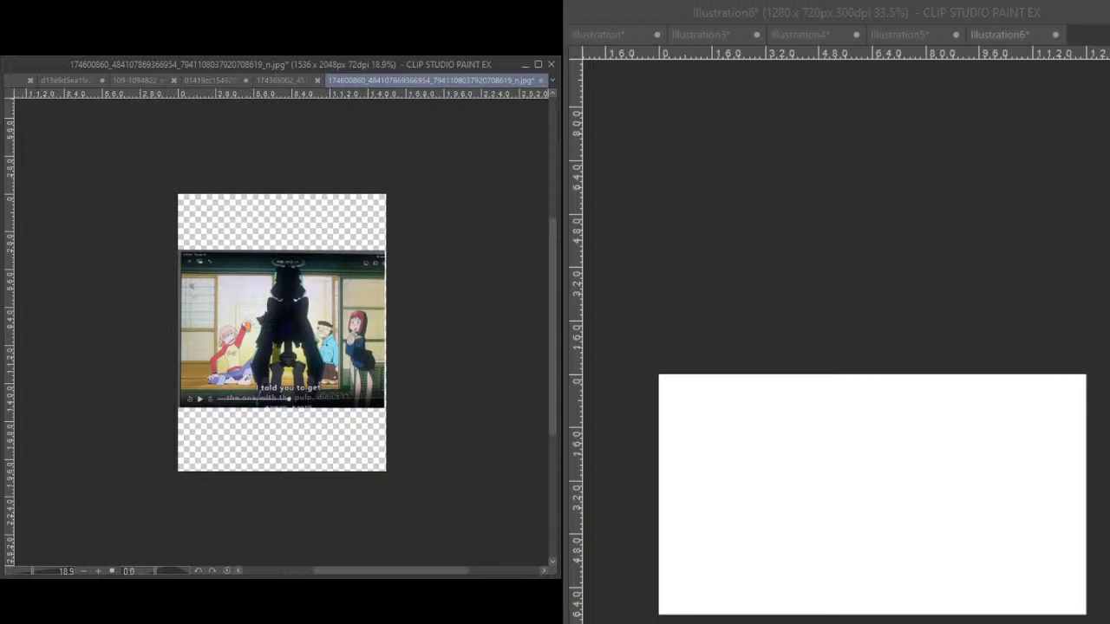
- Rough in the house scene's outer frame with two side posts, a top beam and overlapping floor lines
scroll(371, 345, up, 5)
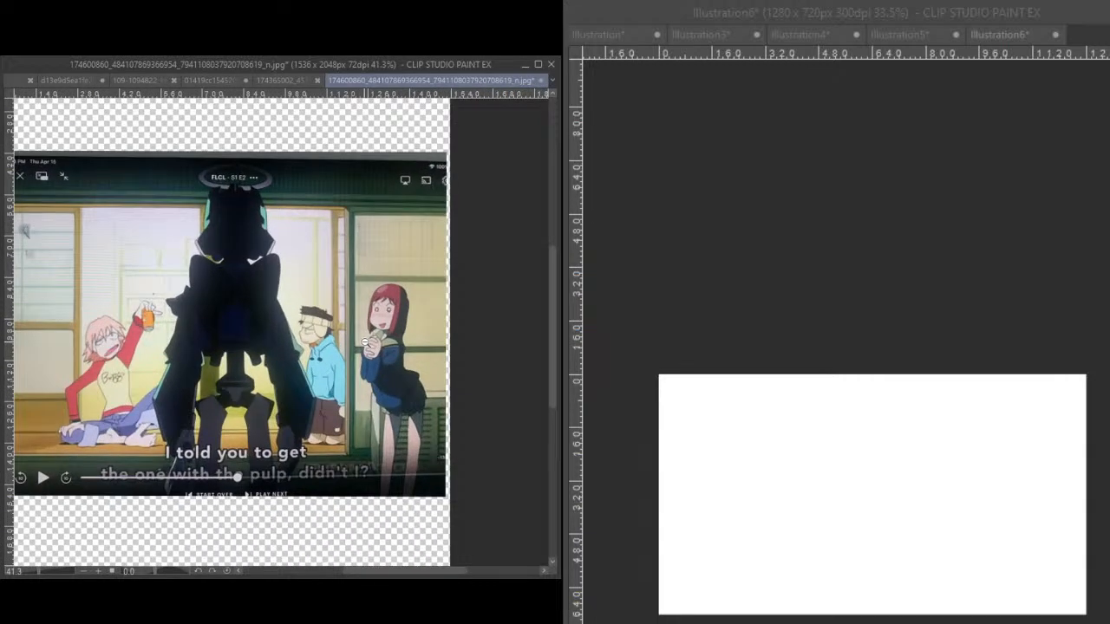
drag(371, 345, 370, 346)
mouse_move(394, 379)
mouse_down()
mouse_move(387, 391)
mouse_move(382, 381)
mouse_up()
drag(796, 513, 818, 345)
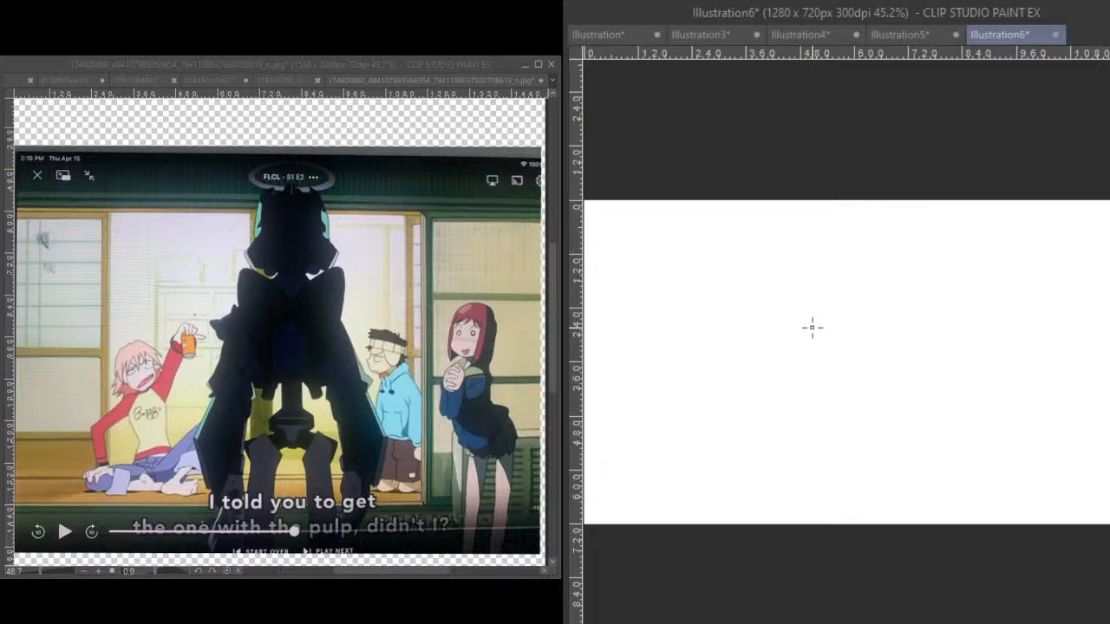
drag(660, 243, 661, 444)
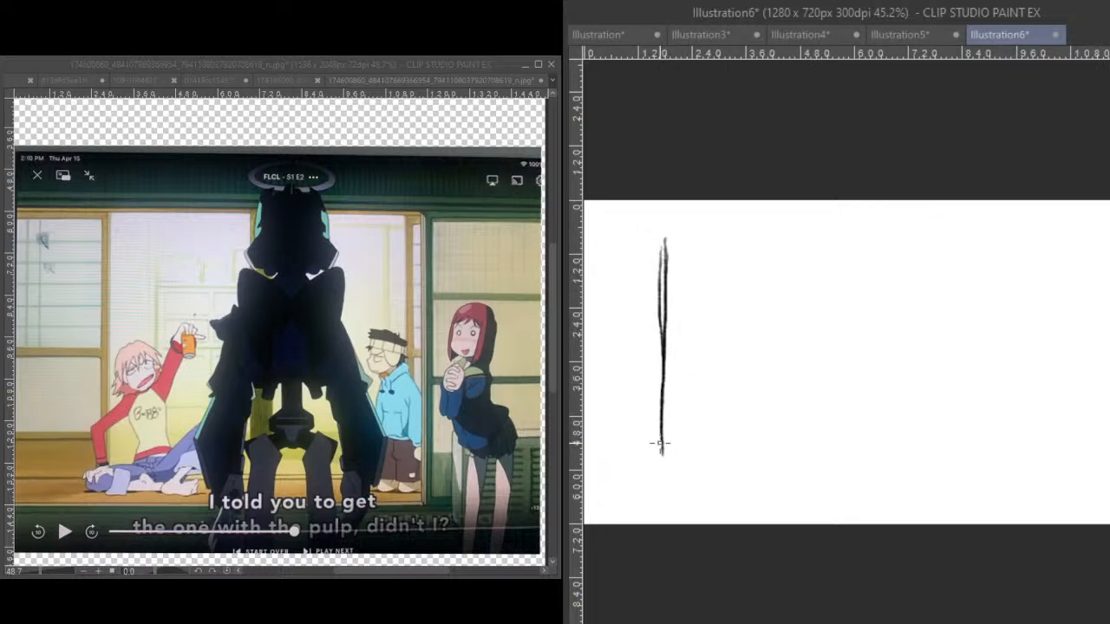
drag(660, 229, 938, 230)
mouse_move(811, 232)
mouse_down()
mouse_move(1006, 231)
mouse_move(1005, 473)
mouse_up()
drag(1004, 236, 1015, 521)
drag(663, 470, 1045, 452)
drag(648, 468, 956, 479)
drag(779, 492, 1105, 487)
drag(1013, 478, 804, 483)
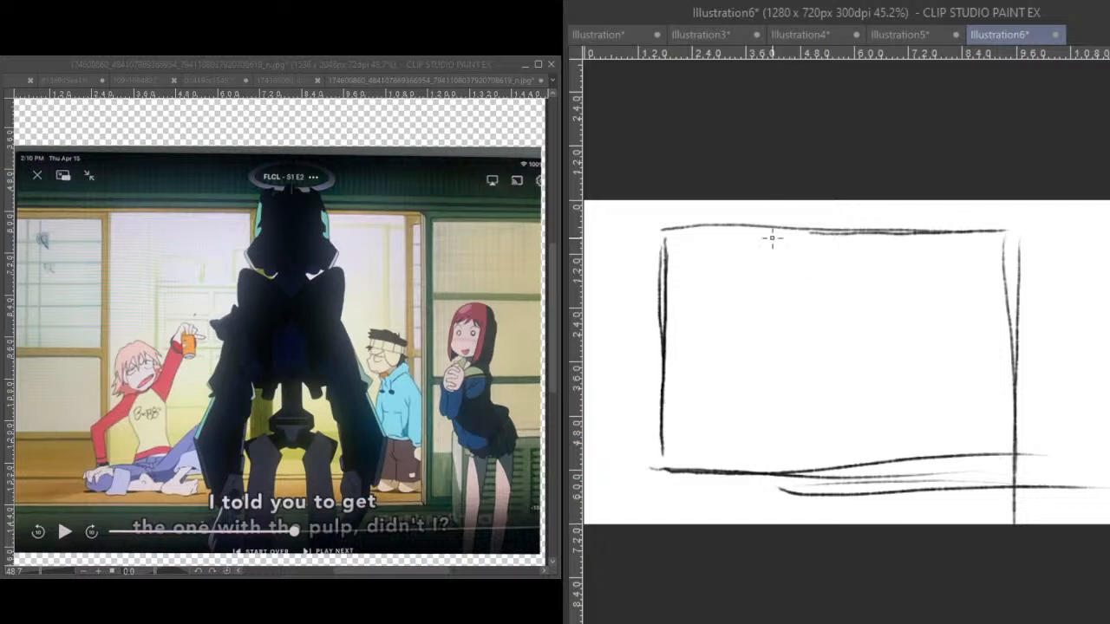
- Draw the doorway's lintel under the top beam, an inner right post and the rear floor line
drag(672, 265, 743, 265)
drag(676, 272, 842, 264)
mouse_move(735, 262)
mouse_down()
mouse_move(986, 270)
mouse_move(637, 254)
mouse_move(995, 276)
mouse_up()
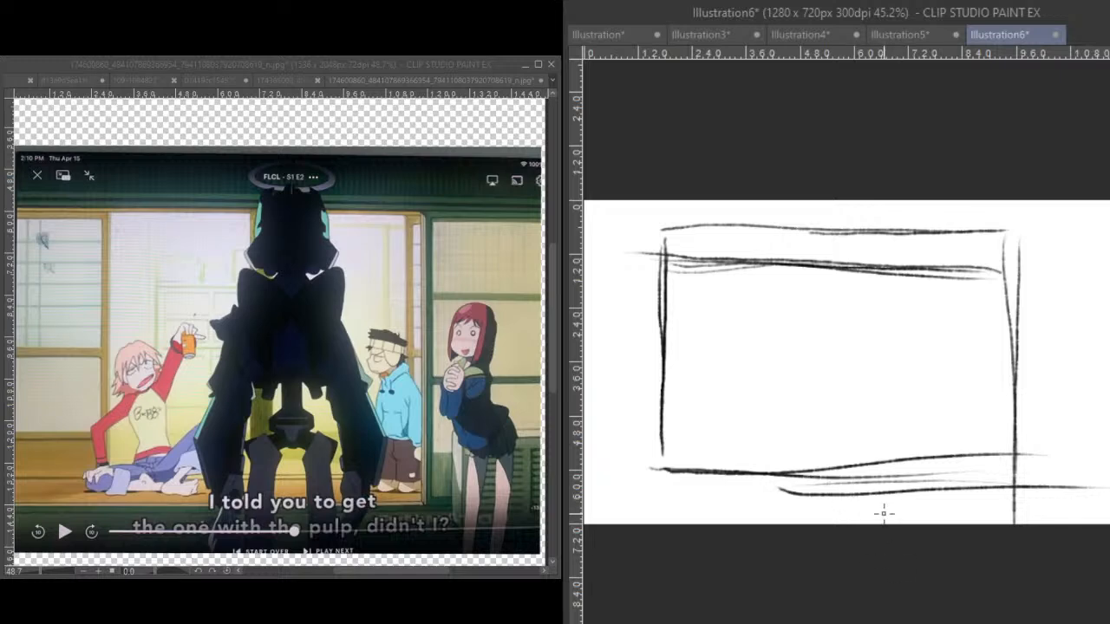
drag(917, 276, 919, 373)
mouse_move(926, 265)
mouse_down()
mouse_move(920, 419)
mouse_move(923, 271)
mouse_move(919, 406)
mouse_up()
drag(915, 288, 920, 426)
drag(921, 330, 920, 408)
drag(919, 364, 918, 411)
drag(924, 346, 919, 418)
drag(659, 407, 762, 402)
mouse_move(650, 408)
mouse_down()
mouse_move(803, 420)
mouse_move(951, 408)
mouse_move(816, 419)
mouse_move(651, 411)
mouse_move(937, 413)
mouse_move(736, 412)
mouse_up()
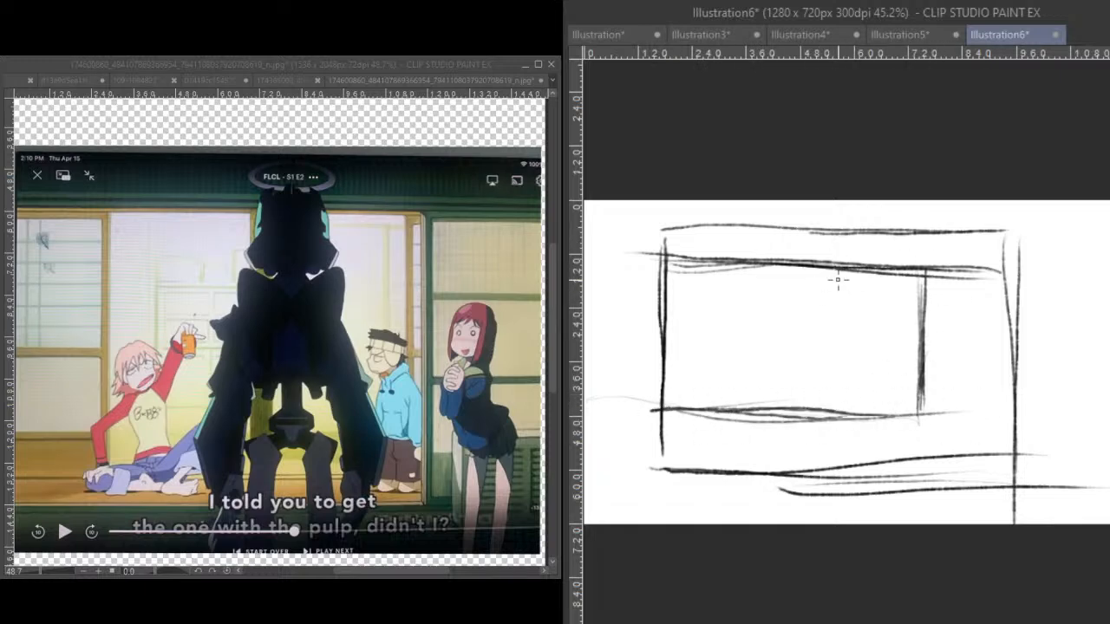
- Draw the robot's vertical centre line and sketch its hooded head with an inner face shape
drag(834, 224, 834, 444)
drag(824, 310, 827, 495)
drag(831, 269, 828, 520)
drag(830, 239, 829, 460)
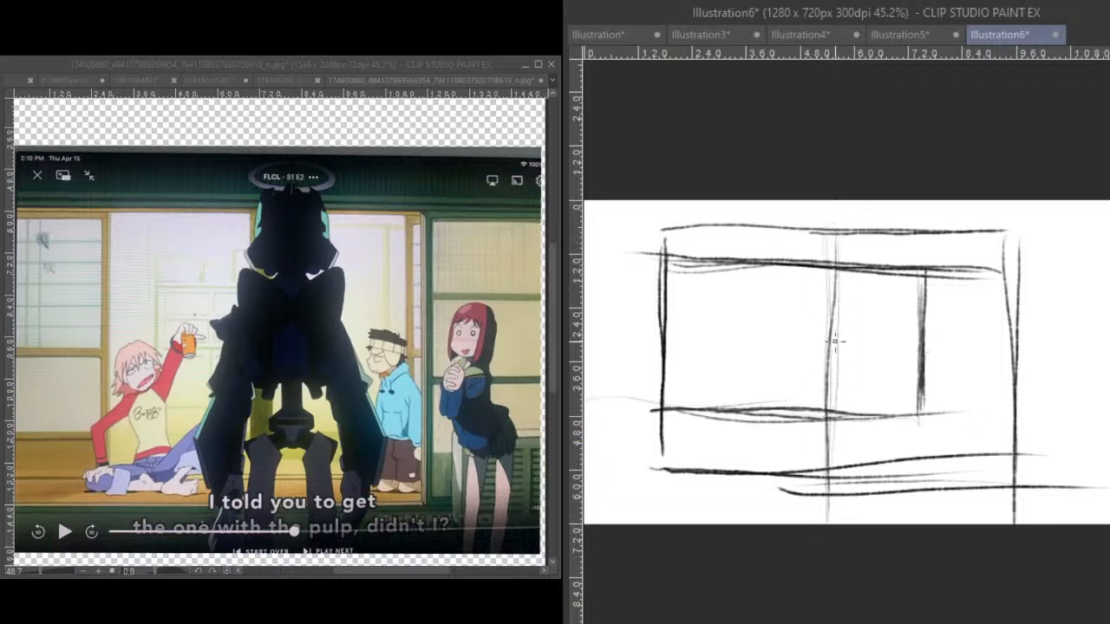
mouse_move(837, 234)
mouse_down()
mouse_move(818, 314)
mouse_move(889, 264)
mouse_move(858, 337)
mouse_move(887, 304)
mouse_move(900, 329)
mouse_move(891, 296)
mouse_move(902, 313)
mouse_move(894, 340)
mouse_up()
mouse_move(810, 292)
mouse_down()
mouse_move(801, 326)
mouse_move(815, 338)
mouse_move(837, 332)
mouse_move(827, 394)
mouse_up()
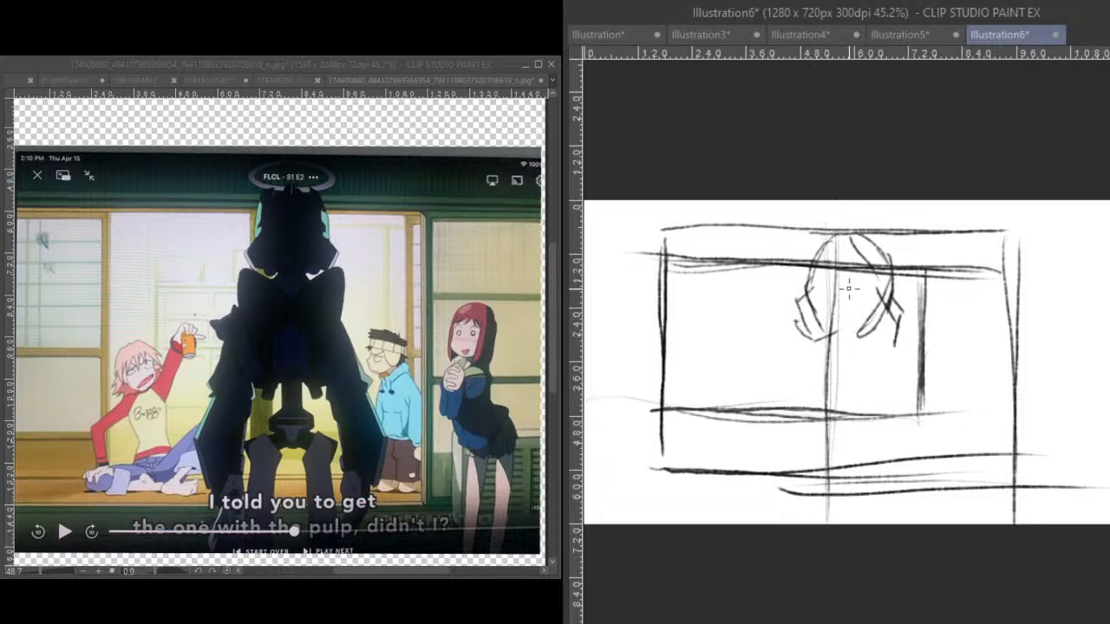
mouse_move(829, 243)
mouse_down()
mouse_move(825, 286)
mouse_move(876, 288)
mouse_move(866, 244)
mouse_move(827, 246)
mouse_move(867, 239)
mouse_move(835, 234)
mouse_move(872, 239)
mouse_move(870, 295)
mouse_up()
mouse_move(868, 292)
mouse_down()
mouse_move(830, 295)
mouse_move(830, 240)
mouse_up()
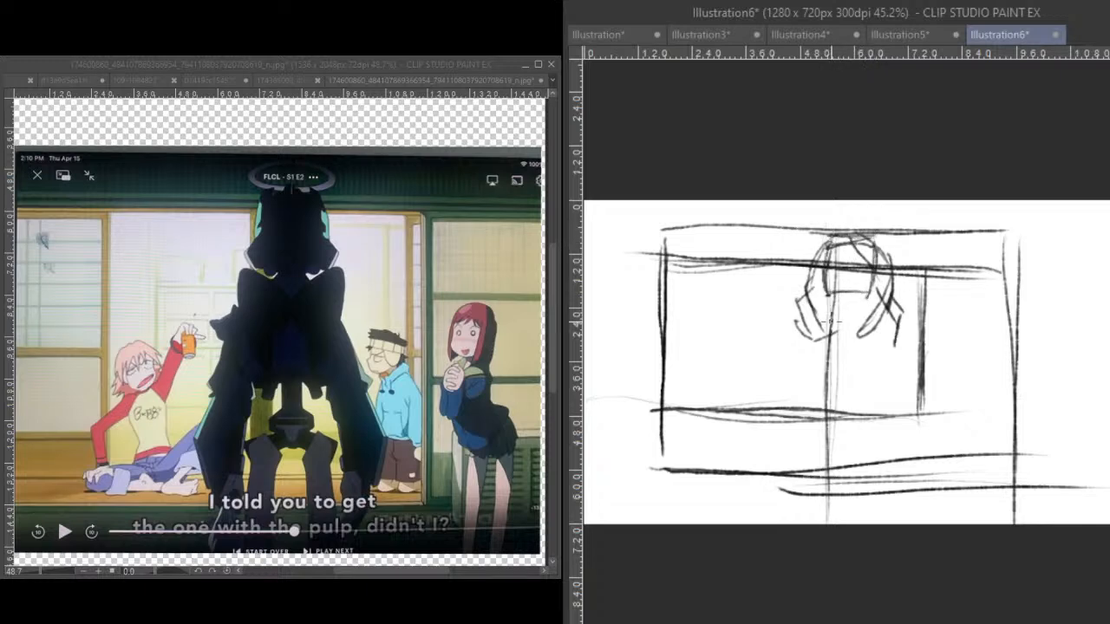
- Sketch the robot's collar, both curved shoulders and the long left arm below them
mouse_move(890, 290)
mouse_down()
mouse_move(902, 304)
mouse_move(896, 345)
mouse_move(865, 333)
mouse_move(861, 353)
mouse_move(802, 365)
mouse_up()
mouse_move(862, 340)
mouse_down()
mouse_move(886, 371)
mouse_move(899, 322)
mouse_move(908, 372)
mouse_move(894, 385)
mouse_up()
drag(864, 345, 897, 399)
drag(918, 363, 893, 392)
mouse_move(819, 355)
mouse_down()
mouse_move(793, 335)
mouse_move(799, 379)
mouse_move(774, 341)
mouse_move(819, 357)
mouse_move(785, 387)
mouse_up()
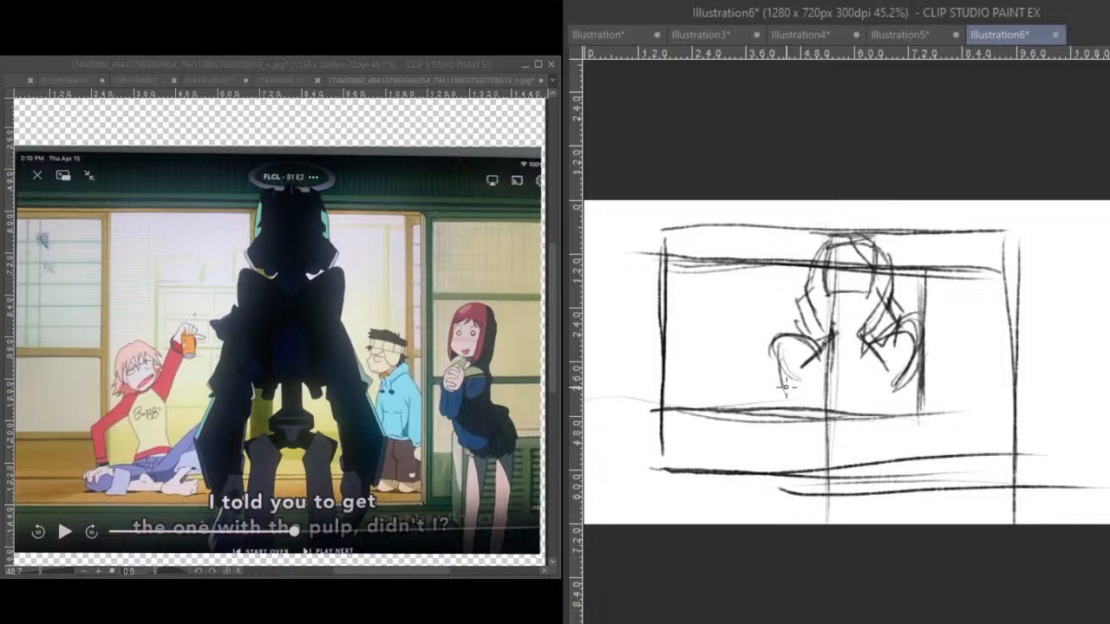
mouse_move(784, 349)
mouse_down()
mouse_move(804, 398)
mouse_move(784, 371)
mouse_move(804, 448)
mouse_up()
drag(791, 401, 810, 458)
- Extend the top beam to the right, add the right panel's far edge and try another doorway post
mouse_move(941, 224)
mouse_down()
mouse_move(1108, 224)
mouse_move(1024, 224)
mouse_move(1097, 237)
mouse_move(1080, 240)
mouse_move(1071, 430)
mouse_up()
drag(1084, 345, 1075, 521)
drag(1072, 458, 1073, 526)
drag(971, 293, 966, 425)
drag(968, 312, 966, 447)
drag(970, 278, 966, 420)
drag(971, 322, 968, 389)
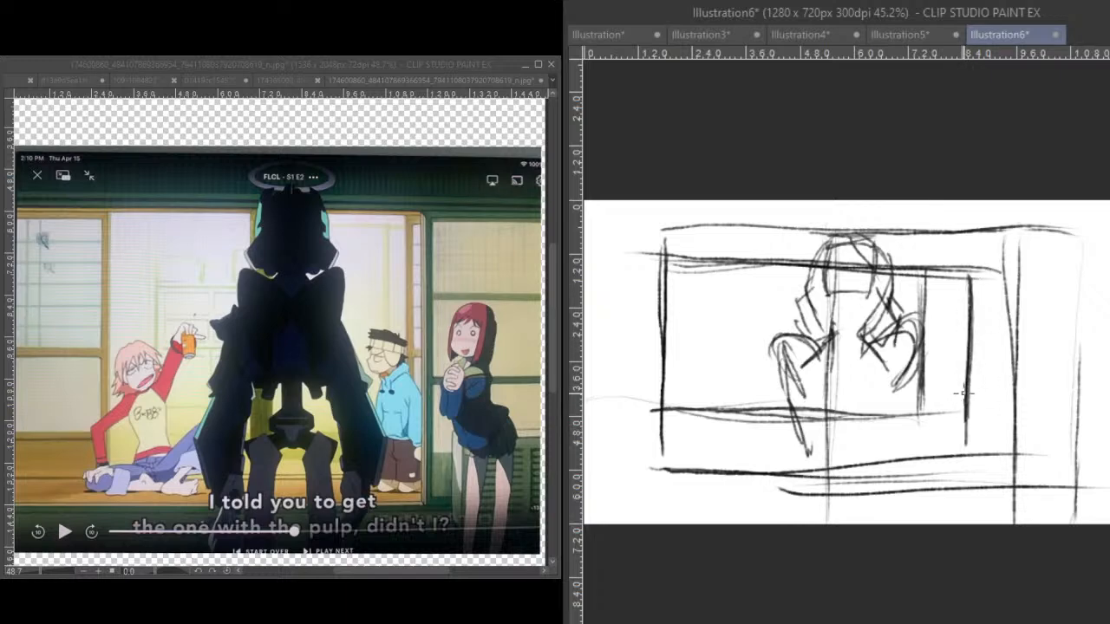
- Erase the inner doorway posts and the foreground floor lines
drag(970, 277, 966, 439)
mouse_move(941, 295)
mouse_down()
mouse_move(923, 299)
mouse_move(939, 419)
mouse_move(932, 439)
mouse_up()
mouse_move(995, 467)
mouse_down()
mouse_move(968, 453)
mouse_move(659, 475)
mouse_up()
mouse_move(744, 468)
mouse_down()
mouse_move(843, 471)
mouse_move(797, 482)
mouse_move(920, 490)
mouse_move(971, 466)
mouse_move(1000, 485)
mouse_move(1026, 465)
mouse_move(1066, 491)
mouse_up()
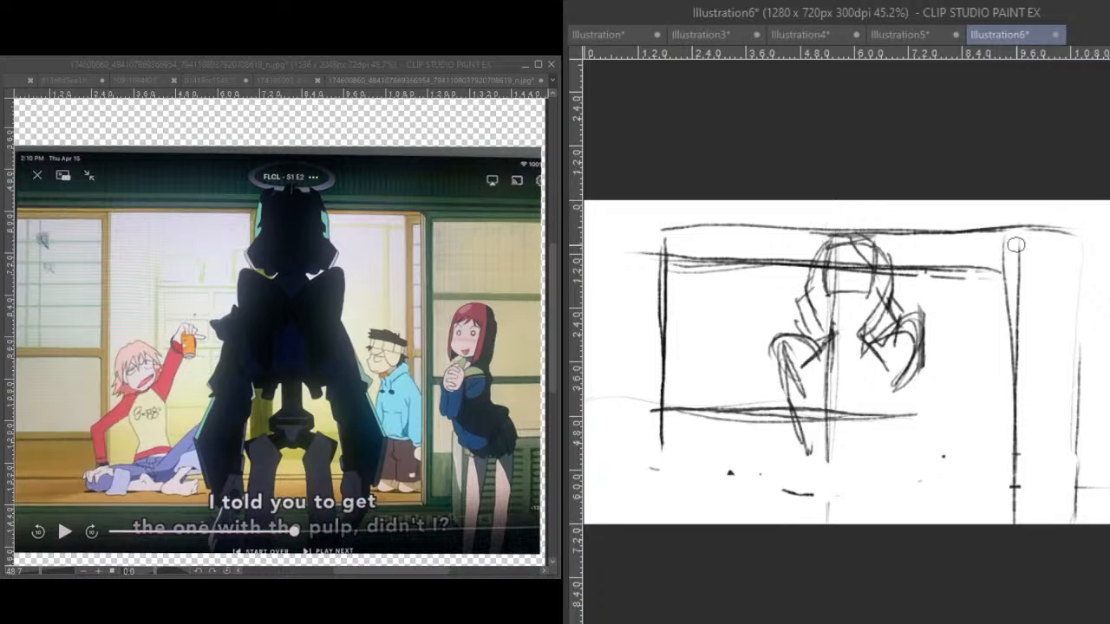
- Darken the top beam above the right panel and extend both horizontal beams to the canvas's left edge
mouse_move(995, 230)
mouse_down()
mouse_move(1109, 228)
mouse_move(1109, 243)
mouse_up()
drag(1033, 231, 1109, 235)
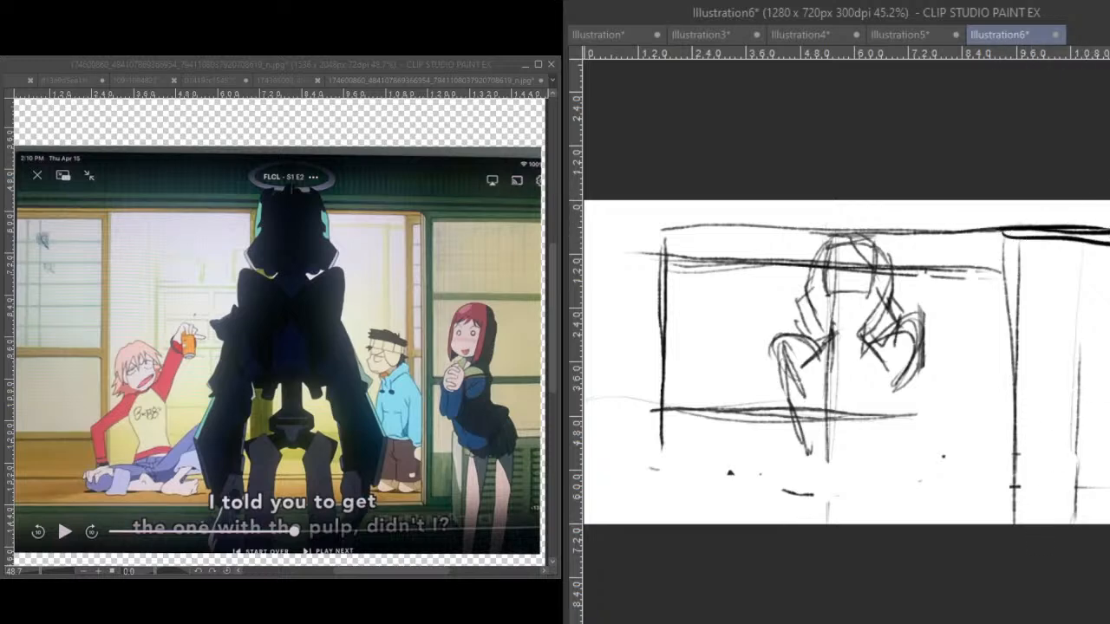
mouse_move(1018, 230)
mouse_down()
mouse_move(1004, 233)
mouse_move(1072, 231)
mouse_up()
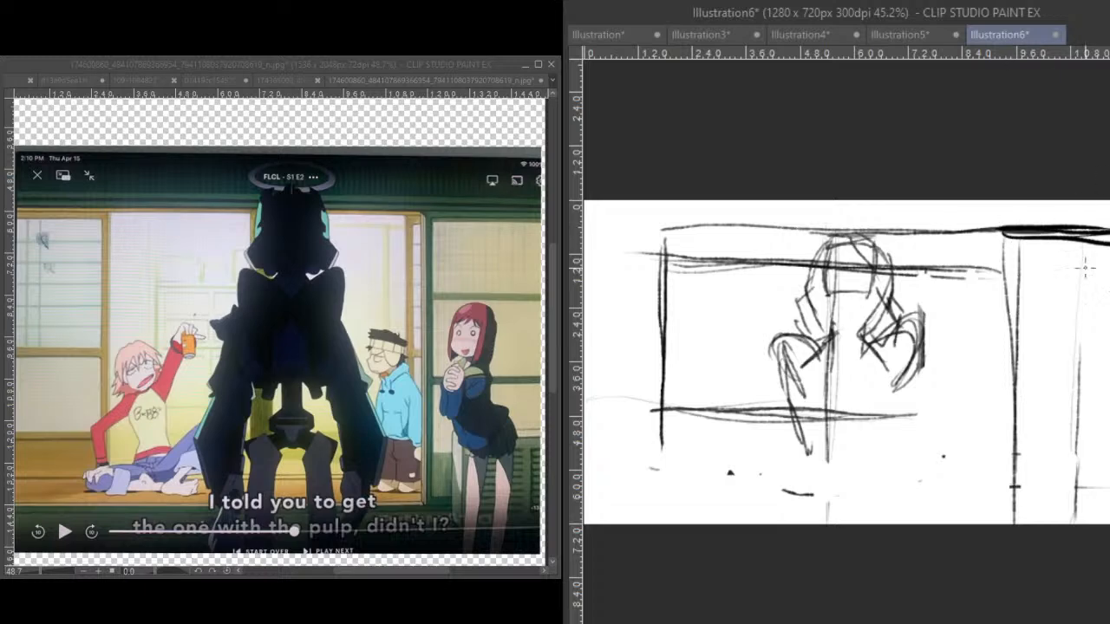
drag(1011, 230, 1109, 231)
drag(820, 360, 1005, 367)
mouse_move(854, 237)
mouse_down()
mouse_move(748, 240)
mouse_move(902, 239)
mouse_move(780, 240)
mouse_up()
mouse_move(886, 276)
mouse_down()
mouse_move(754, 274)
mouse_move(906, 274)
mouse_move(771, 276)
mouse_up()
- Sketch the robot's rounded torso, narrow waist struts and angular pelvis
drag(924, 470, 948, 377)
mouse_move(1009, 472)
mouse_down()
mouse_move(967, 419)
mouse_move(944, 322)
mouse_move(947, 407)
mouse_move(906, 421)
mouse_move(906, 433)
mouse_up()
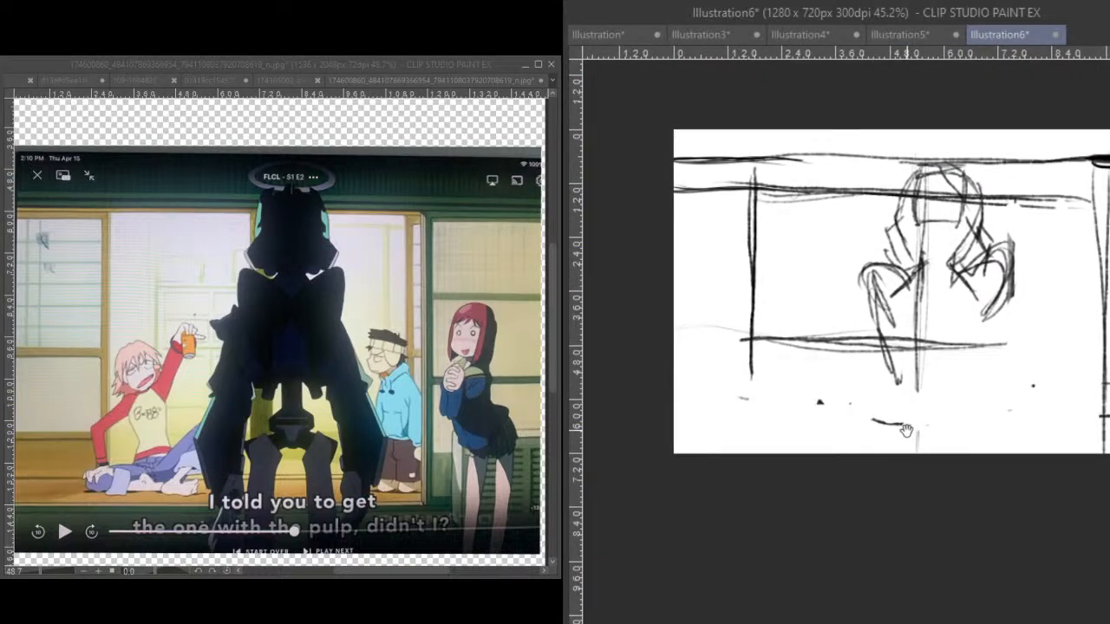
mouse_move(902, 338)
mouse_down()
mouse_move(976, 343)
mouse_move(972, 295)
mouse_up()
mouse_move(973, 340)
mouse_down()
mouse_move(900, 267)
mouse_move(884, 314)
mouse_move(951, 359)
mouse_move(926, 390)
mouse_up()
mouse_move(943, 338)
mouse_down()
mouse_move(947, 392)
mouse_move(929, 378)
mouse_move(875, 420)
mouse_move(919, 434)
mouse_move(946, 411)
mouse_move(944, 375)
mouse_move(968, 409)
mouse_move(934, 428)
mouse_up()
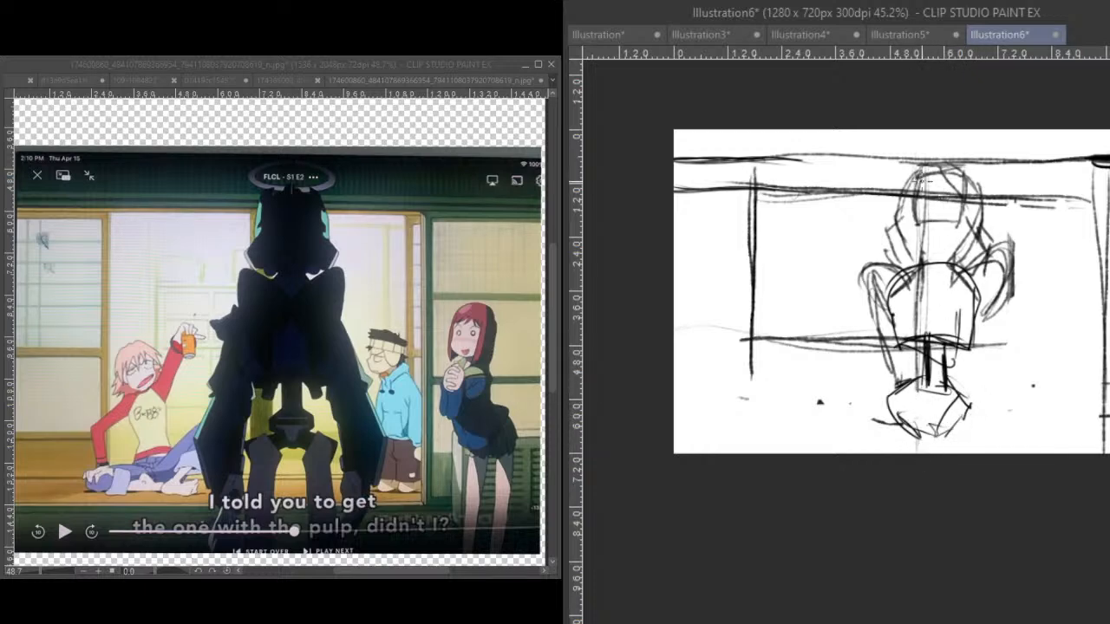
- Redraw the sides of the robot's hood and add two slanted lines for its outer arms
mouse_move(916, 182)
mouse_down()
mouse_move(972, 187)
mouse_move(899, 228)
mouse_move(906, 250)
mouse_up()
mouse_move(981, 202)
mouse_down()
mouse_move(983, 238)
mouse_move(969, 261)
mouse_up()
drag(1010, 308, 1034, 413)
drag(879, 293, 832, 392)
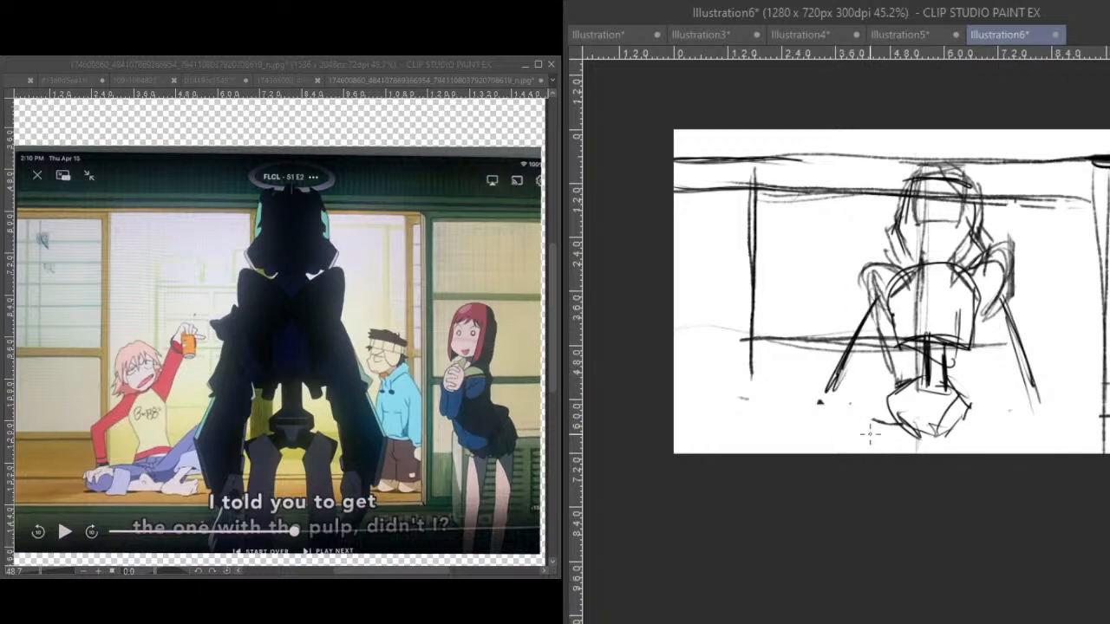
- Lasso the whole robot, scale it down slightly, move it up and clear the selection
drag(953, 266, 919, 258)
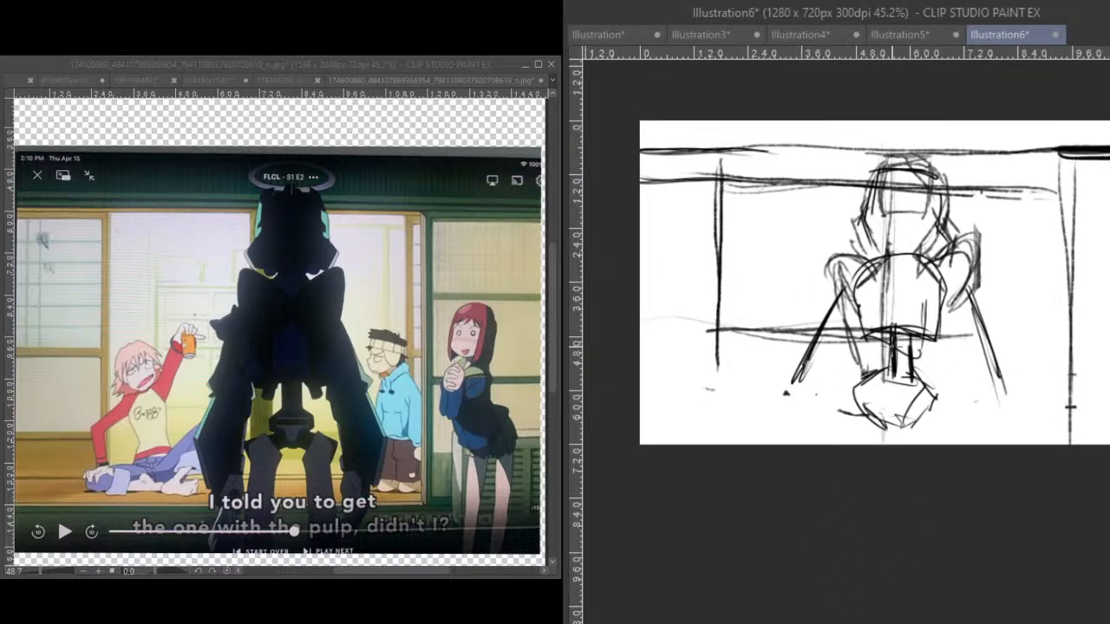
mouse_move(902, 174)
mouse_down()
mouse_move(805, 382)
mouse_move(867, 443)
mouse_move(950, 208)
mouse_move(978, 373)
mouse_move(997, 407)
mouse_up()
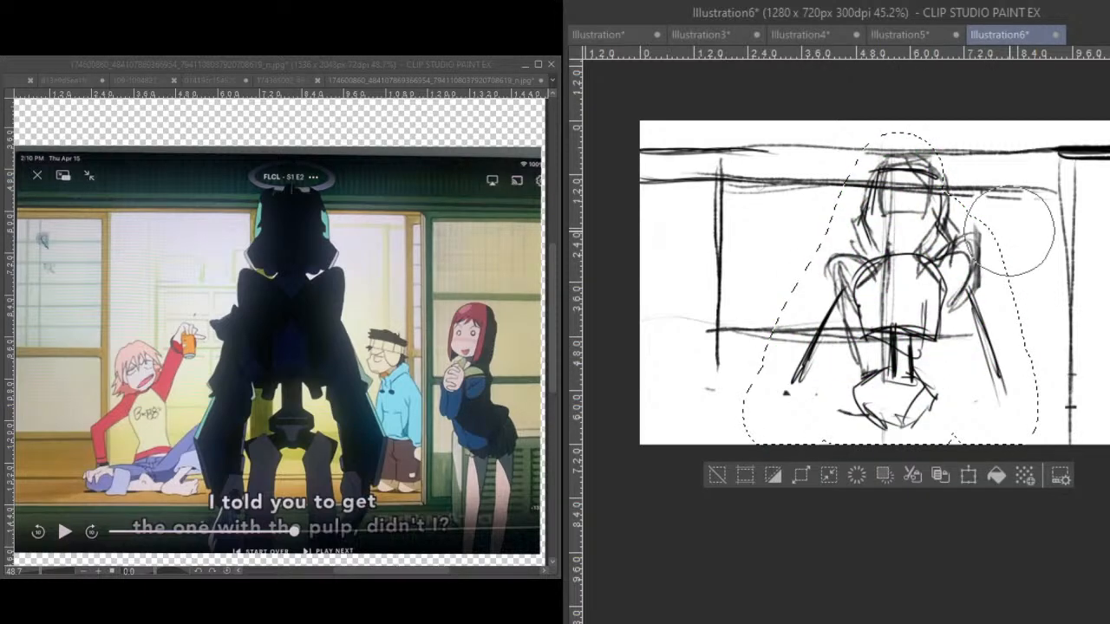
click(969, 475)
drag(1039, 136, 989, 182)
drag(949, 261, 971, 224)
drag(1019, 275, 993, 289)
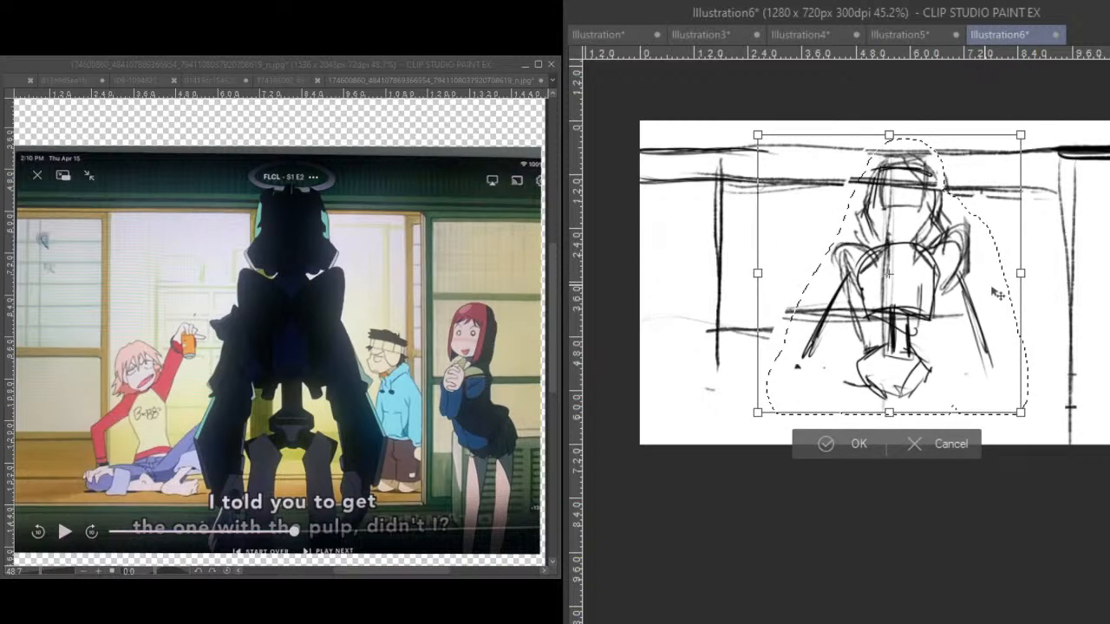
click(854, 444)
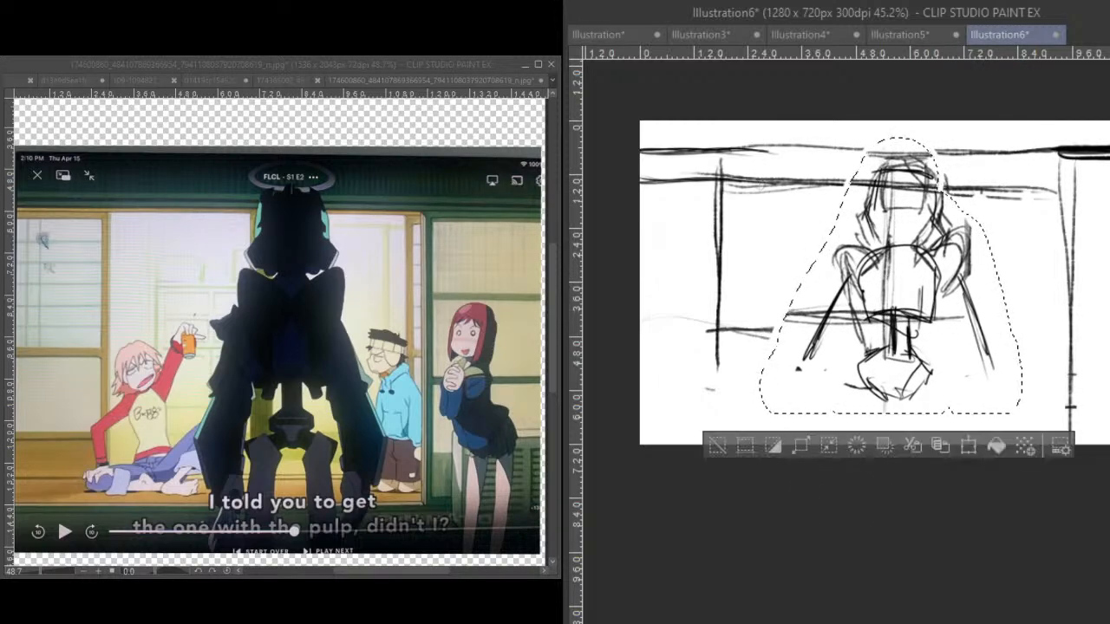
click(717, 445)
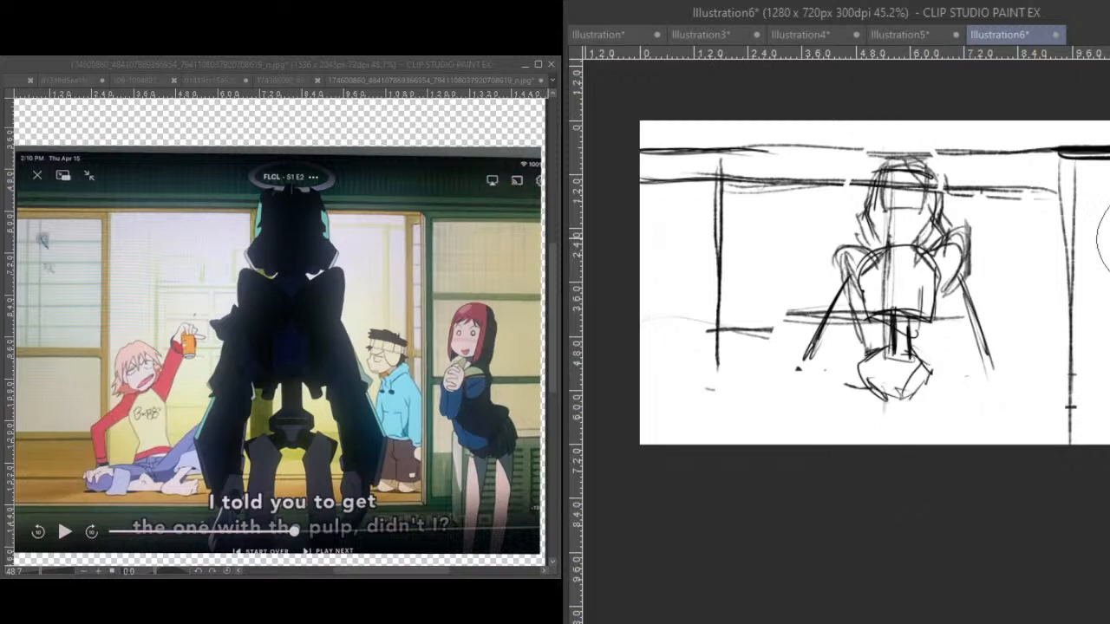
- Draw the robot's hip bars and both legs running down to the canvas's lower edge
mouse_move(867, 374)
mouse_down()
mouse_move(835, 384)
mouse_move(948, 377)
mouse_up()
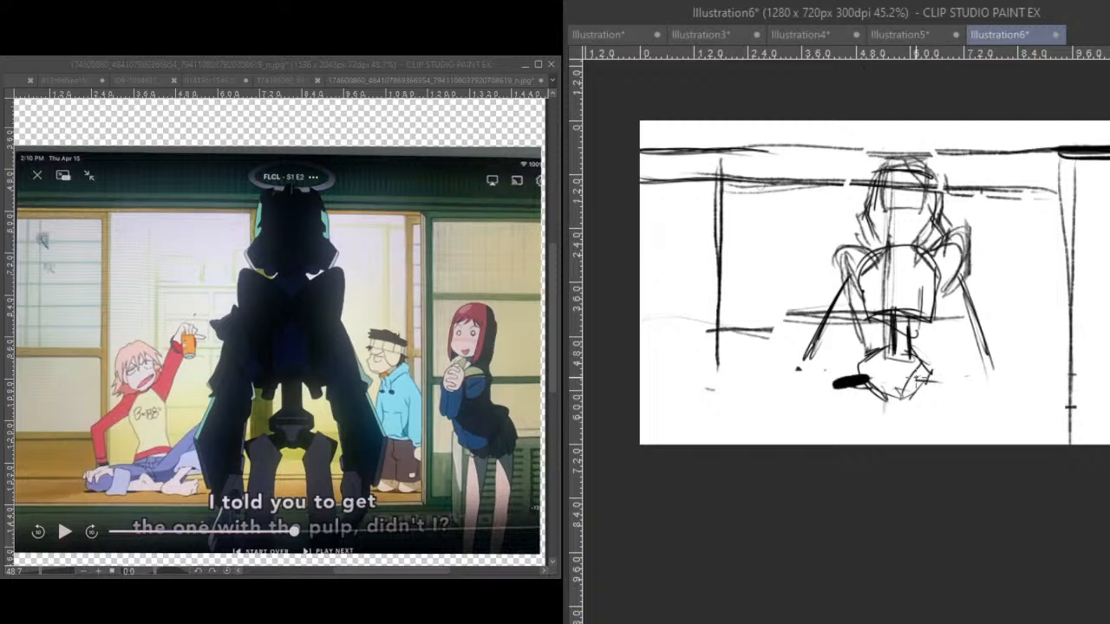
drag(947, 386, 944, 446)
drag(952, 399, 951, 444)
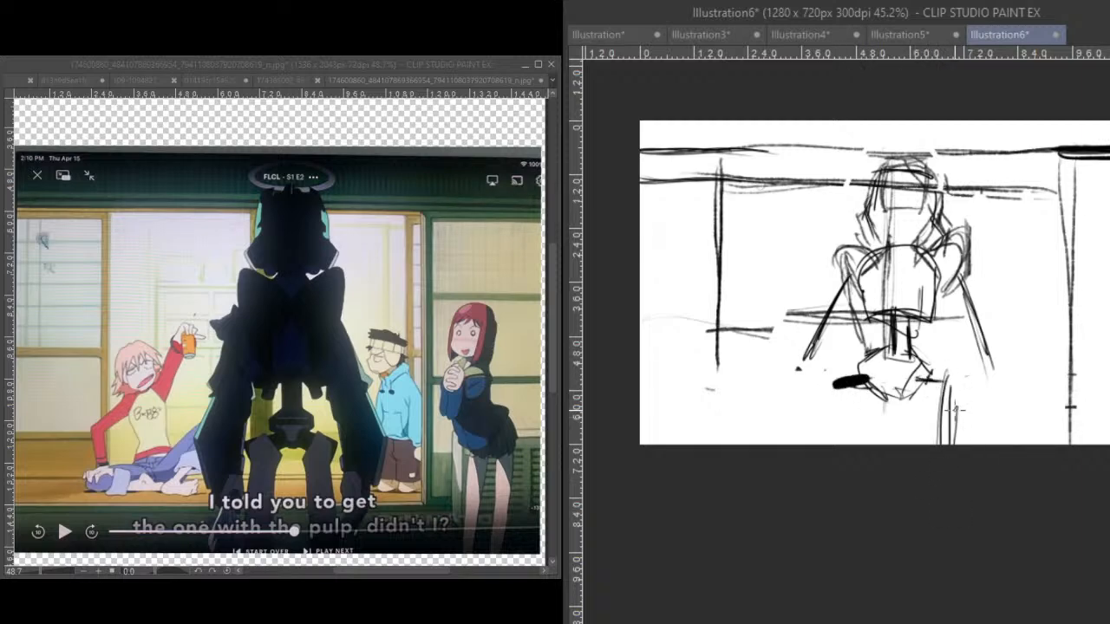
mouse_move(858, 387)
mouse_down()
mouse_move(855, 446)
mouse_move(830, 446)
mouse_up()
drag(843, 395, 839, 446)
drag(960, 397, 954, 437)
drag(964, 395, 956, 446)
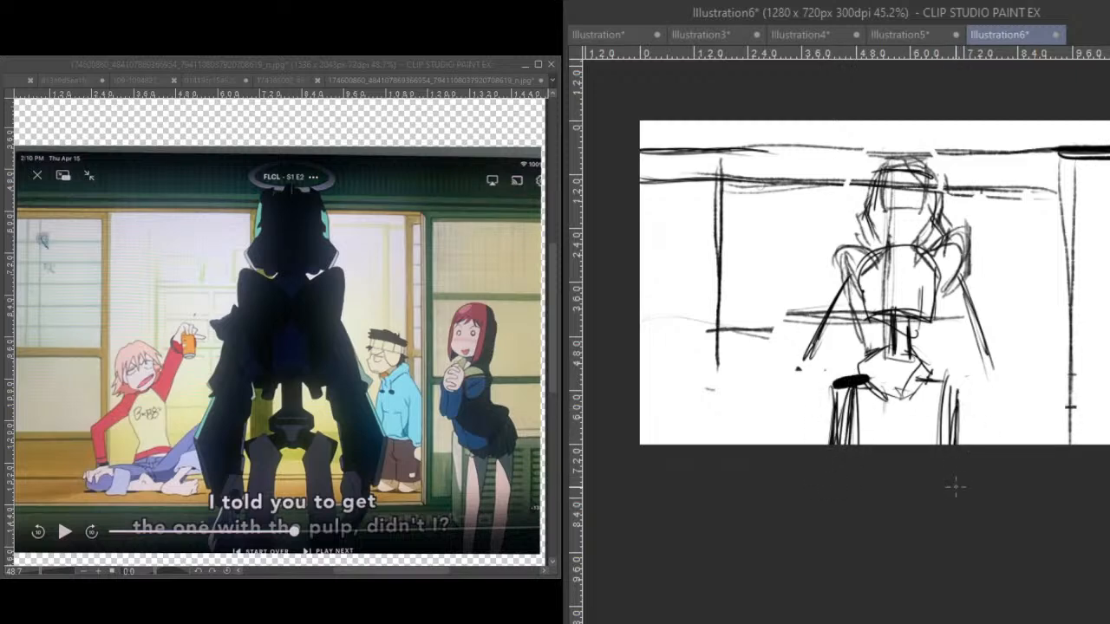
- Build up the robot's long arms on both sides with repeated strokes from the shoulders to the lower edge
mouse_move(959, 283)
mouse_down()
mouse_move(987, 402)
mouse_move(978, 406)
mouse_up()
mouse_move(841, 308)
mouse_down()
mouse_move(818, 437)
mouse_move(867, 307)
mouse_move(811, 422)
mouse_up()
drag(831, 361, 809, 433)
drag(955, 283, 974, 429)
mouse_move(975, 257)
mouse_down()
mouse_move(987, 344)
mouse_move(971, 444)
mouse_up()
drag(950, 304, 971, 425)
drag(968, 378, 983, 436)
drag(988, 350, 982, 441)
drag(992, 304, 982, 422)
drag(968, 253, 989, 328)
drag(994, 319, 983, 382)
drag(988, 342, 977, 418)
- Add the robot's lower torso edges, side plate, crossed collar strokes and a further stroke beside the pelvis
drag(947, 322, 937, 332)
mouse_move(940, 331)
mouse_down()
mouse_move(913, 311)
mouse_move(943, 332)
mouse_up()
mouse_move(921, 316)
mouse_down()
mouse_move(894, 333)
mouse_move(876, 312)
mouse_move(849, 337)
mouse_up()
drag(858, 311, 853, 343)
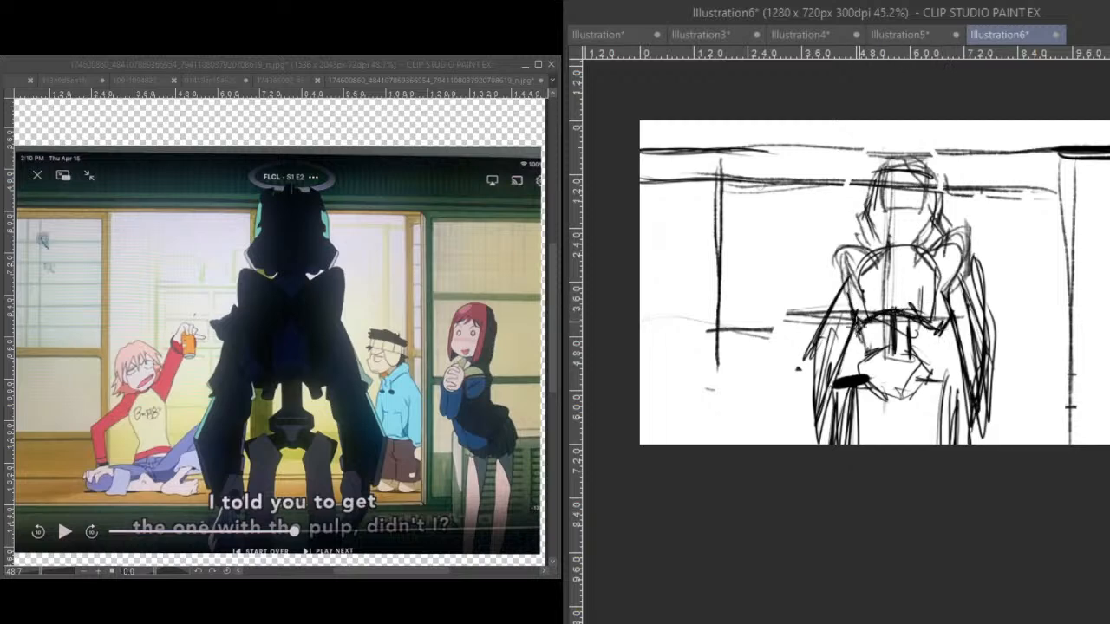
drag(919, 292, 943, 290)
drag(921, 293, 937, 305)
mouse_move(927, 259)
mouse_down()
mouse_move(909, 270)
mouse_move(918, 256)
mouse_up()
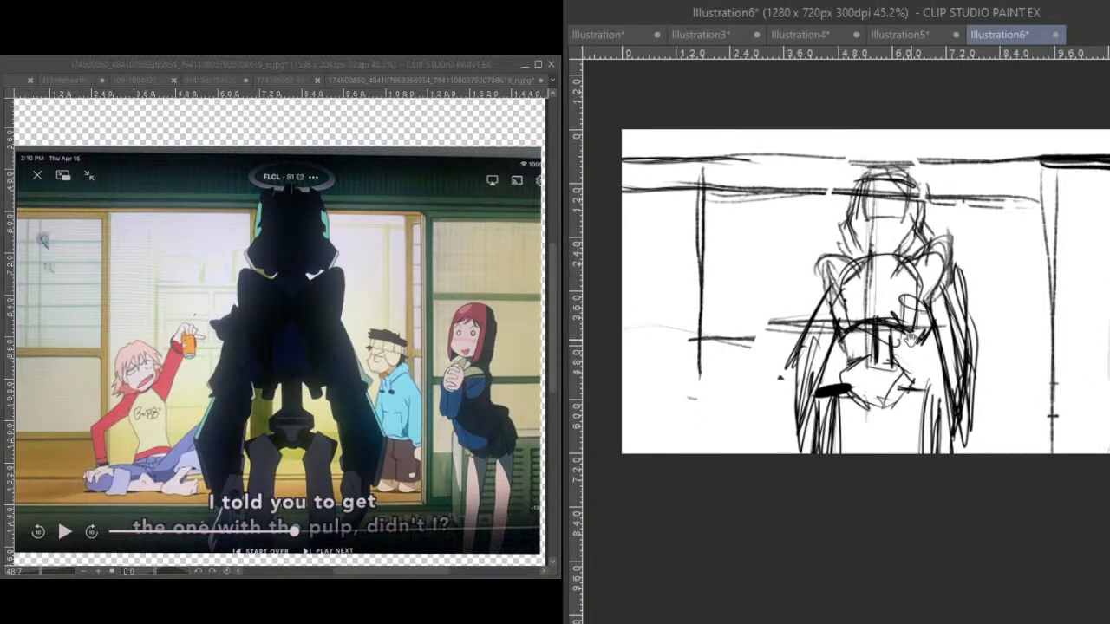
drag(916, 255, 883, 282)
mouse_move(878, 235)
mouse_down()
mouse_move(871, 272)
mouse_move(862, 264)
mouse_move(890, 261)
mouse_up()
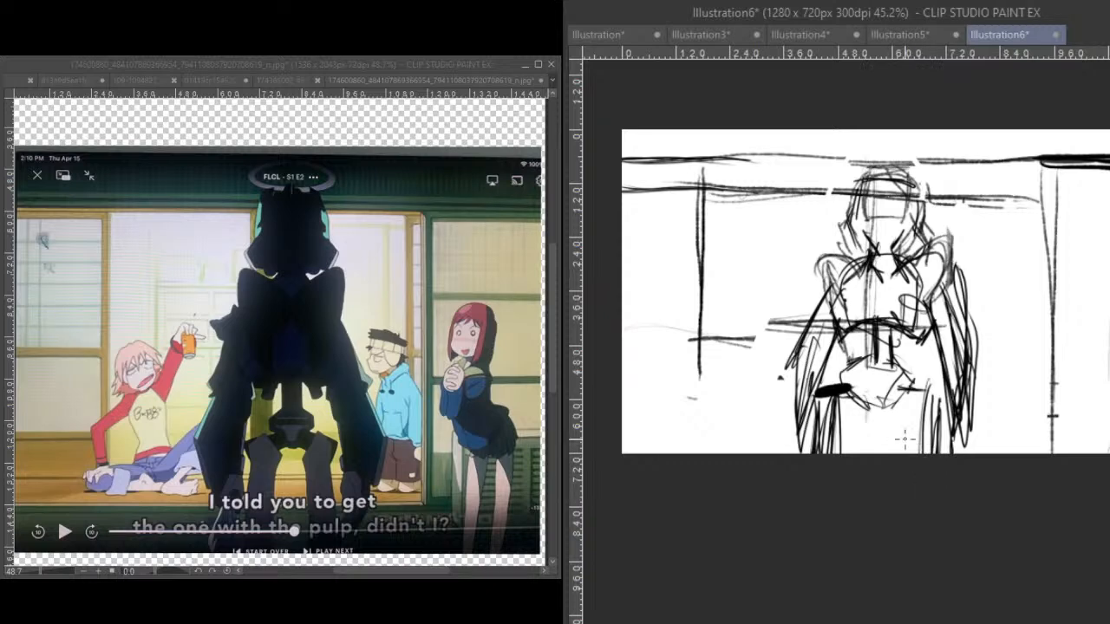
drag(893, 387, 931, 408)
- Try to sketch the standing girl in the right panel with an oval head, curved torso and legs
mouse_move(1093, 258)
mouse_down()
mouse_move(1104, 307)
mouse_move(1063, 327)
mouse_move(1089, 259)
mouse_up()
mouse_move(1069, 349)
mouse_down()
mouse_move(995, 369)
mouse_move(986, 392)
mouse_up()
mouse_move(999, 286)
mouse_down()
mouse_move(984, 351)
mouse_move(1031, 276)
mouse_move(998, 360)
mouse_move(988, 287)
mouse_move(1010, 282)
mouse_move(984, 364)
mouse_move(994, 418)
mouse_move(1013, 445)
mouse_up()
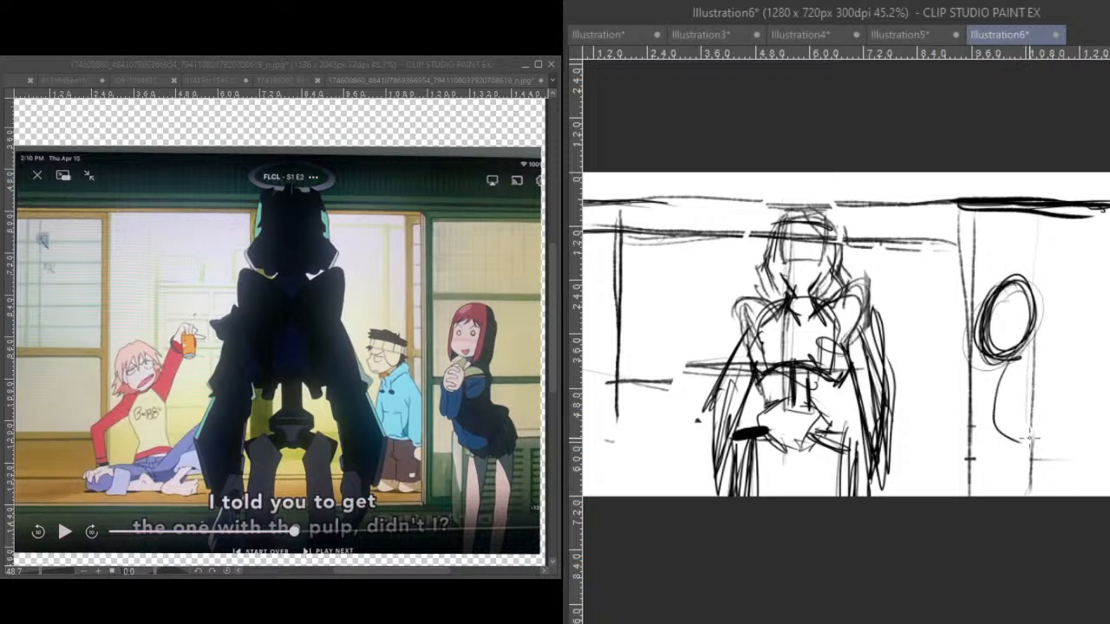
mouse_move(1005, 347)
mouse_down()
mouse_move(999, 414)
mouse_move(1046, 453)
mouse_move(1050, 496)
mouse_up()
mouse_move(1048, 451)
mouse_down()
mouse_move(1053, 498)
mouse_move(1035, 416)
mouse_move(1006, 475)
mouse_up()
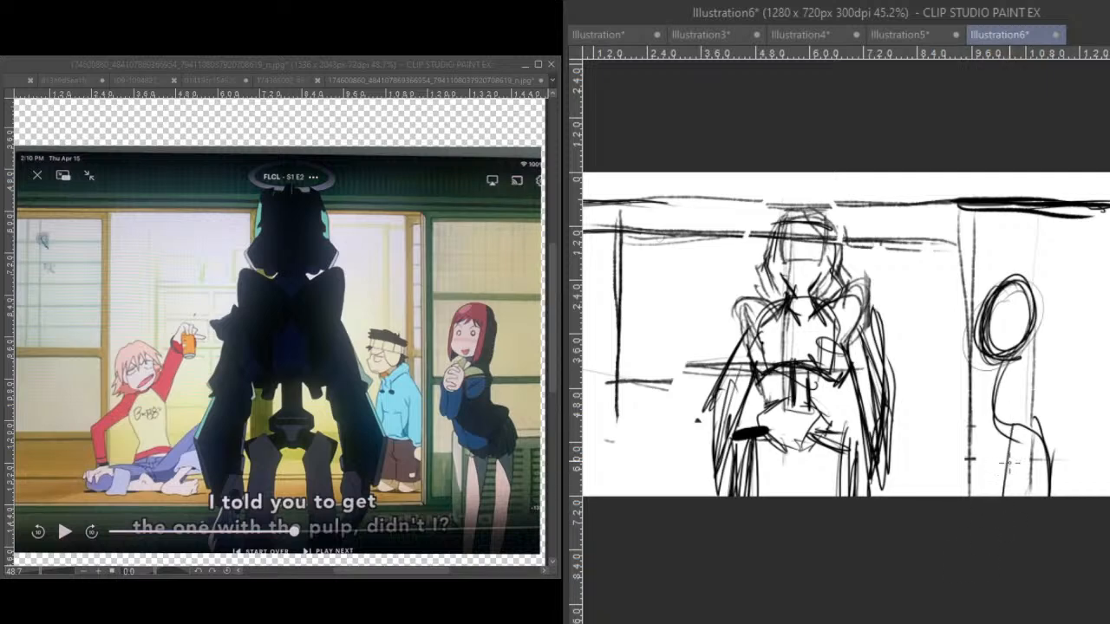
mouse_move(1045, 359)
mouse_down()
mouse_move(1035, 410)
mouse_move(1065, 426)
mouse_move(1057, 498)
mouse_up()
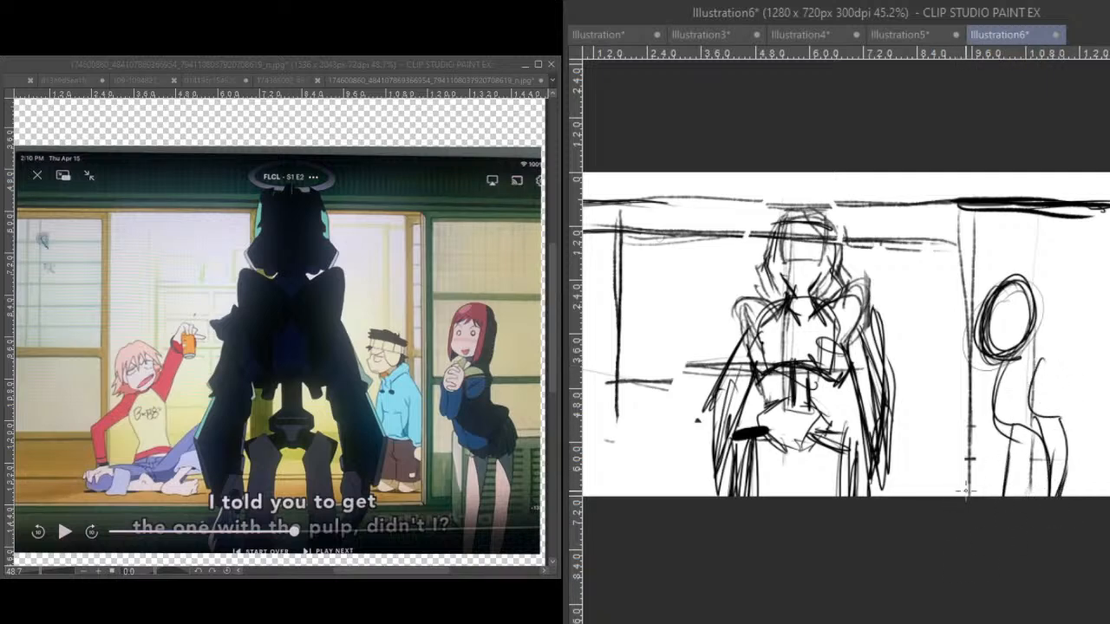
- Erase the standing girl's head, torso and legs from the right panel
key(e)
mouse_move(1036, 396)
mouse_down()
mouse_move(1041, 382)
mouse_move(1004, 368)
mouse_move(992, 376)
mouse_up()
drag(997, 288, 1039, 363)
mouse_move(1056, 421)
mouse_down()
mouse_move(983, 522)
mouse_move(1046, 453)
mouse_move(1058, 492)
mouse_up()
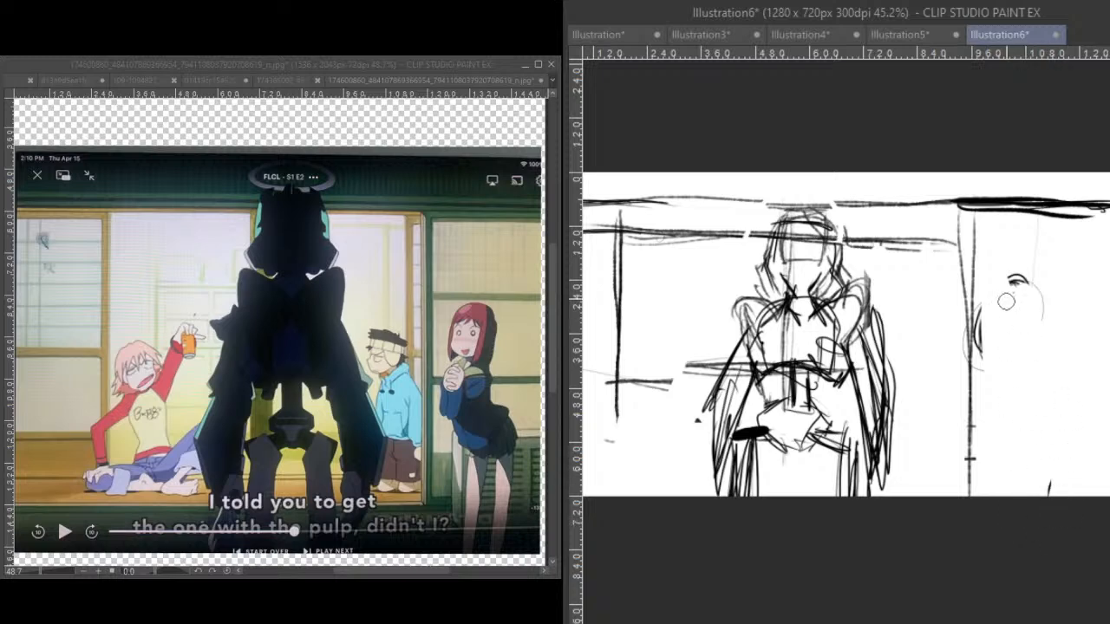
drag(1019, 384, 1034, 280)
mouse_move(1026, 447)
mouse_down()
mouse_move(1010, 587)
mouse_move(988, 599)
mouse_up()
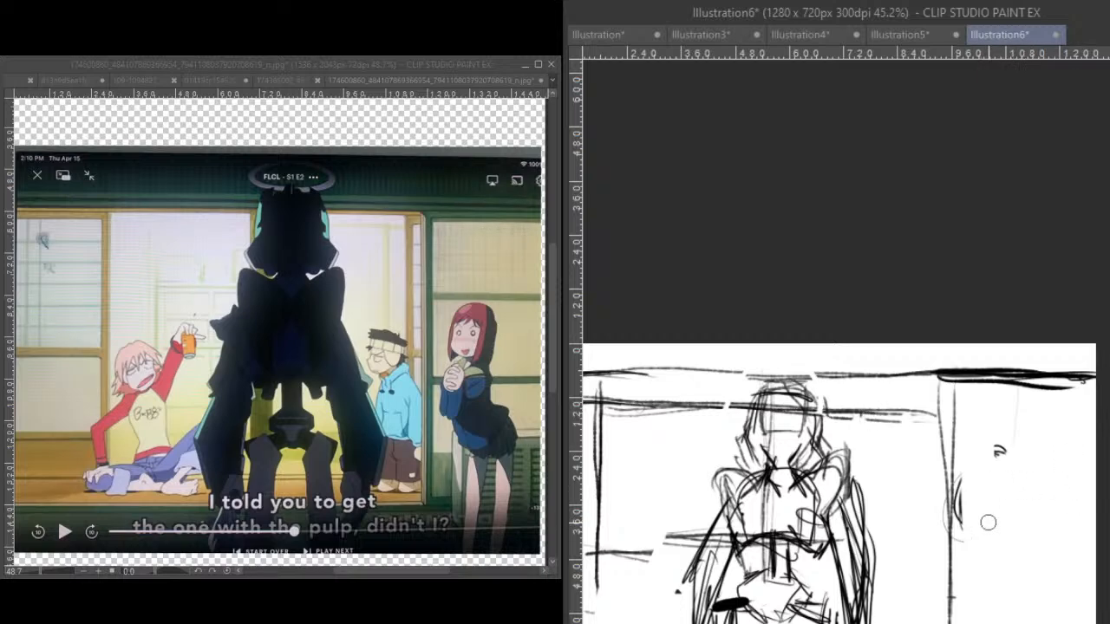
mouse_move(993, 472)
mouse_down()
mouse_move(988, 551)
mouse_move(987, 514)
mouse_move(987, 526)
mouse_up()
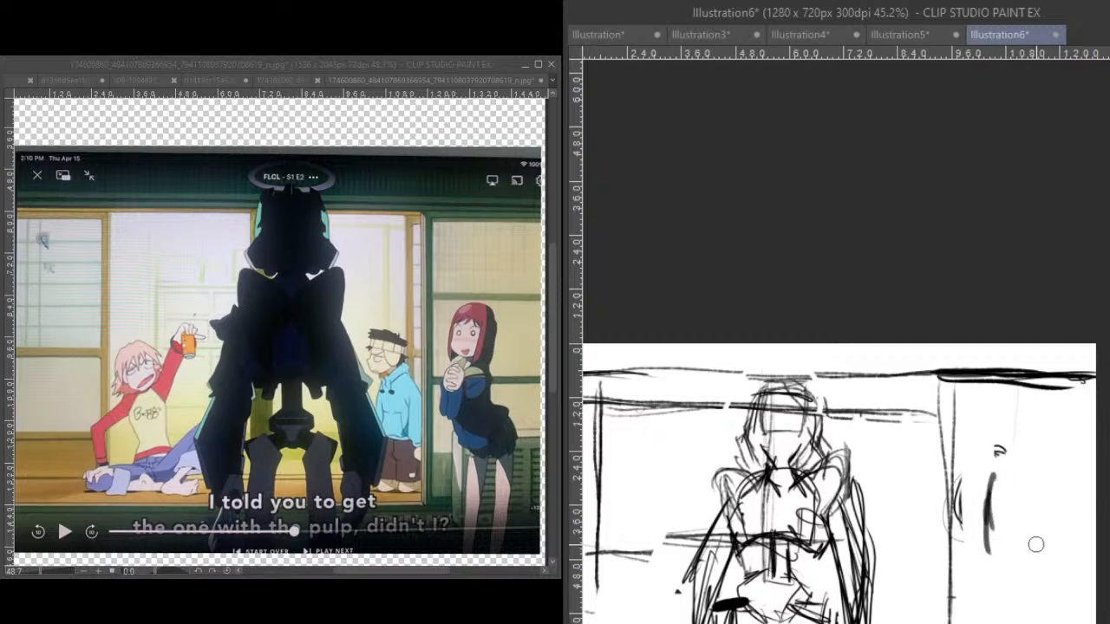
key(ctrl+z)
key(ctrl+z)
key(ctrl+z)
key(ctrl+z)
key(ctrl+z)
- Redraw the standing girl with an oval head, a heavy hair contour, a curved torso line and upper leg strokes
drag(991, 473, 991, 542)
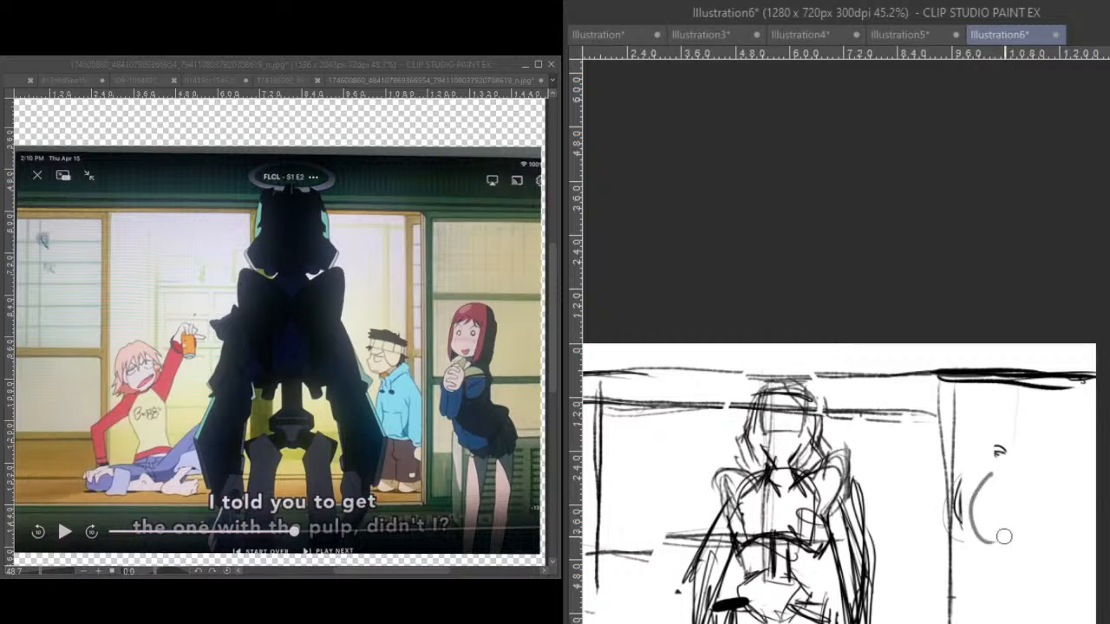
mouse_move(975, 487)
mouse_down()
mouse_move(981, 537)
mouse_move(1022, 534)
mouse_move(1029, 481)
mouse_move(998, 462)
mouse_move(973, 492)
mouse_move(1011, 468)
mouse_move(988, 462)
mouse_move(1016, 460)
mouse_move(1029, 517)
mouse_move(1018, 551)
mouse_move(1039, 494)
mouse_move(1028, 458)
mouse_move(978, 459)
mouse_move(1025, 456)
mouse_move(1033, 516)
mouse_move(990, 607)
mouse_up()
mouse_move(992, 543)
mouse_down()
mouse_move(988, 590)
mouse_move(1010, 620)
mouse_move(1047, 614)
mouse_up()
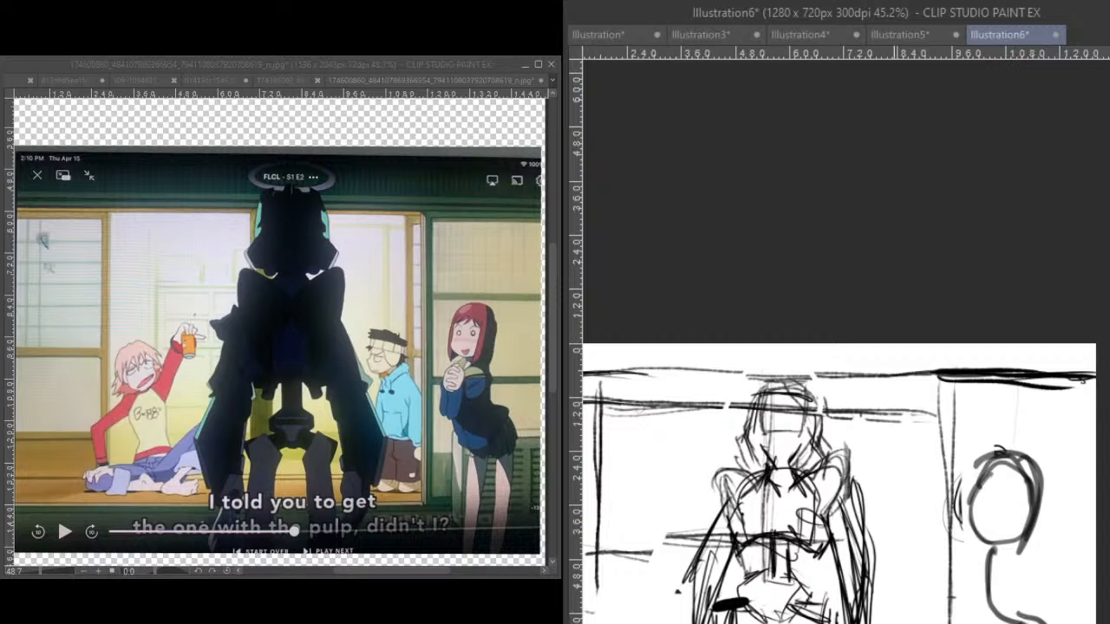
- Extend the canvas downward to 1280 x 1181 px, keeping the existing sketch at its original size
mouse_move(897, 564)
mouse_down()
mouse_move(953, 354)
mouse_move(943, 371)
mouse_up()
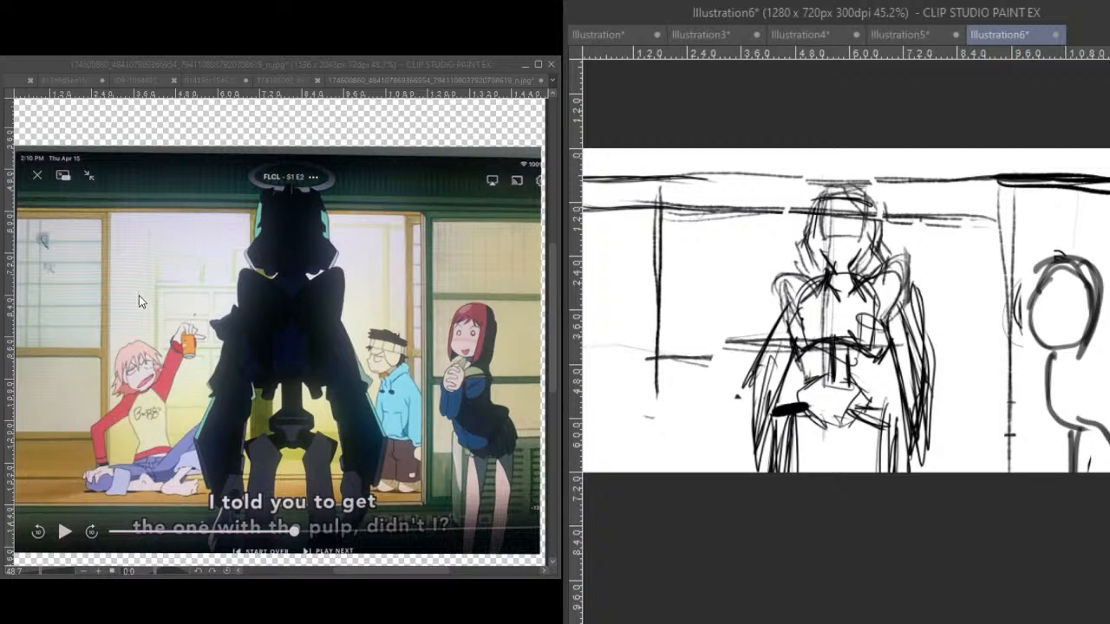
key(ctrl+t)
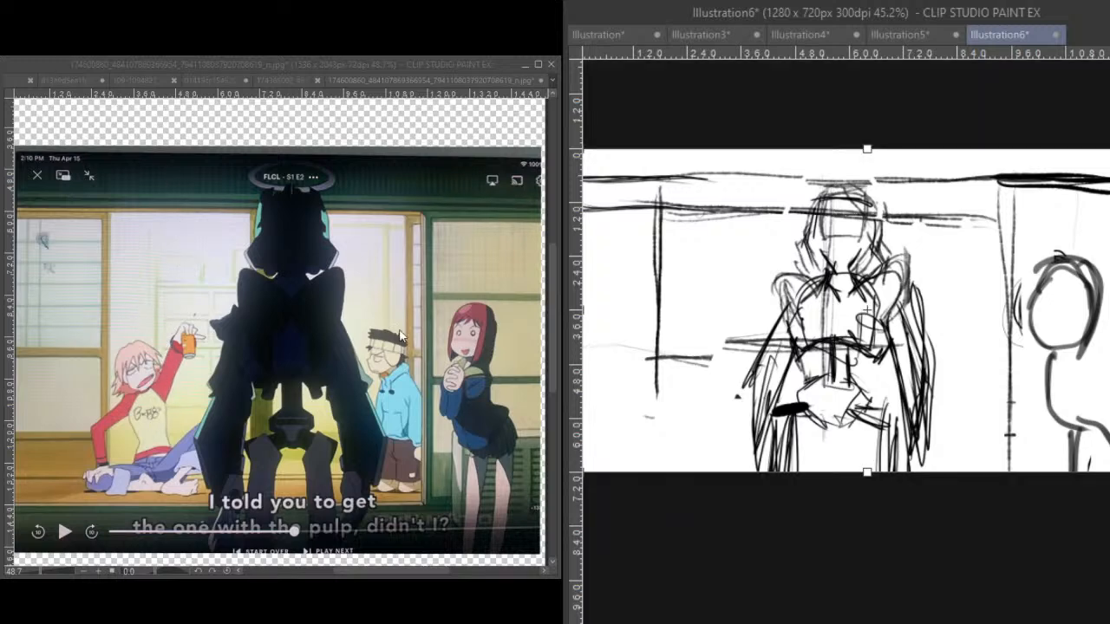
drag(871, 477, 848, 623)
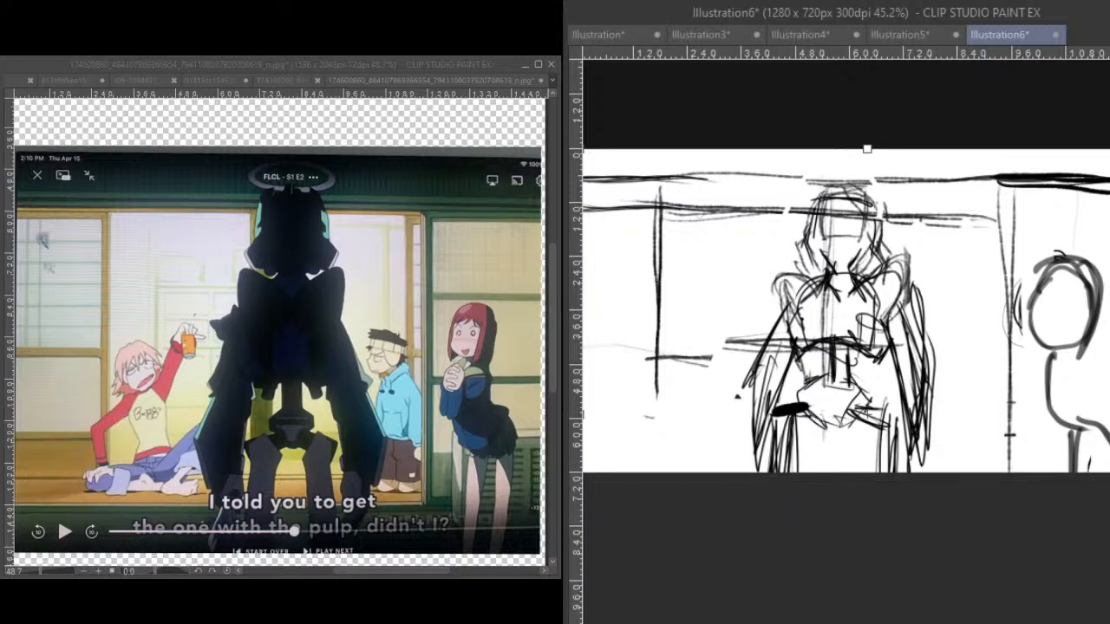
key(Return)
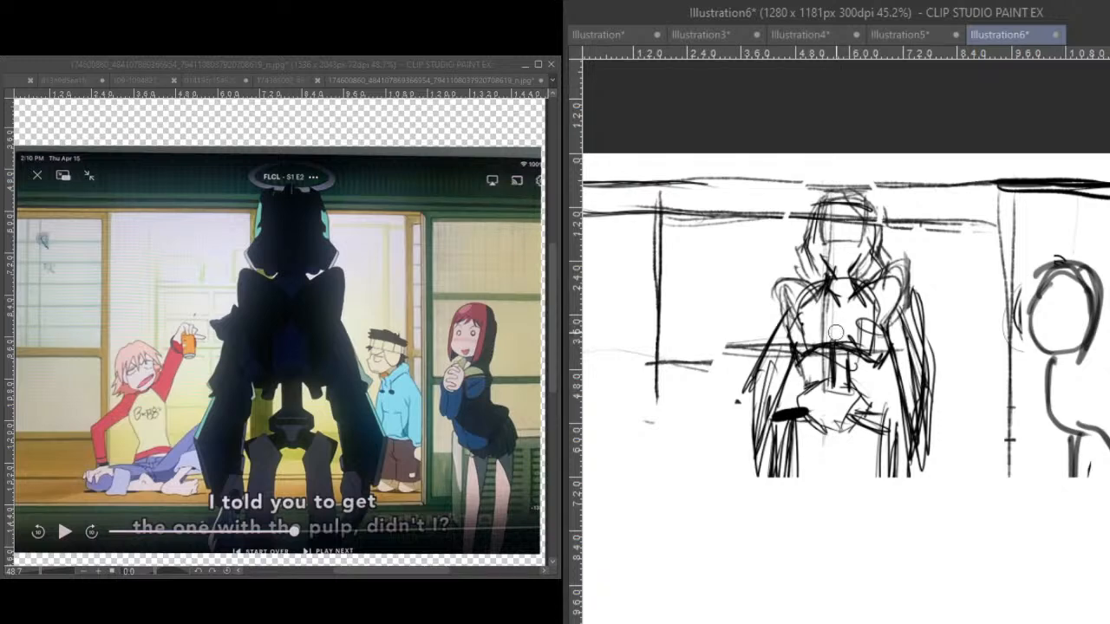
- Select the standing girl's figure with a freehand selection, move it lower on the extended canvas and clear the selection
drag(1003, 595, 928, 616)
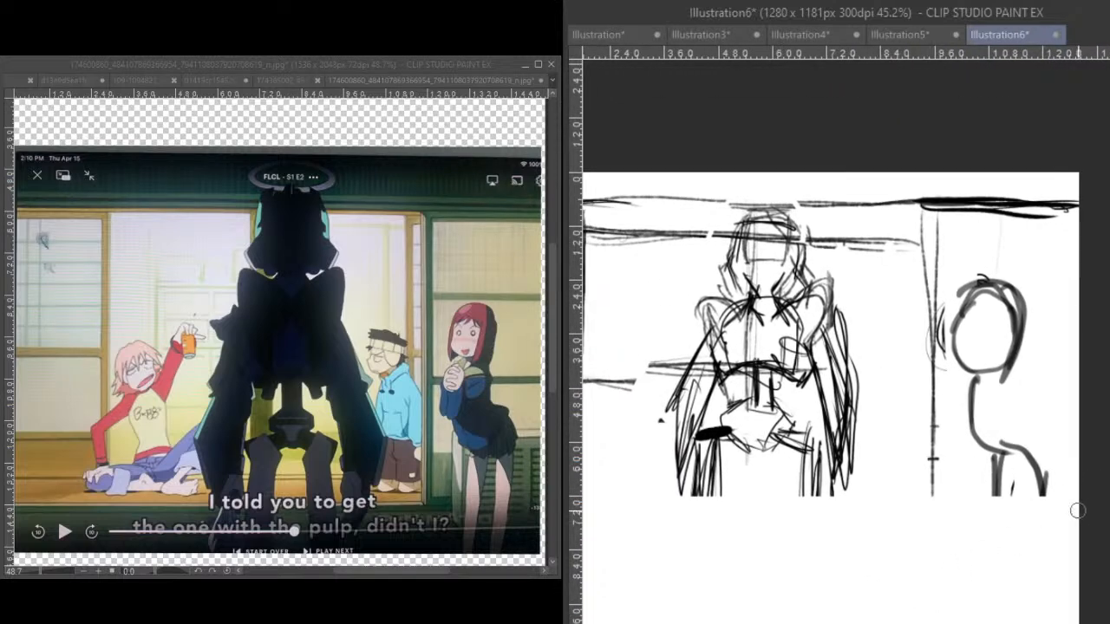
drag(989, 347, 999, 486)
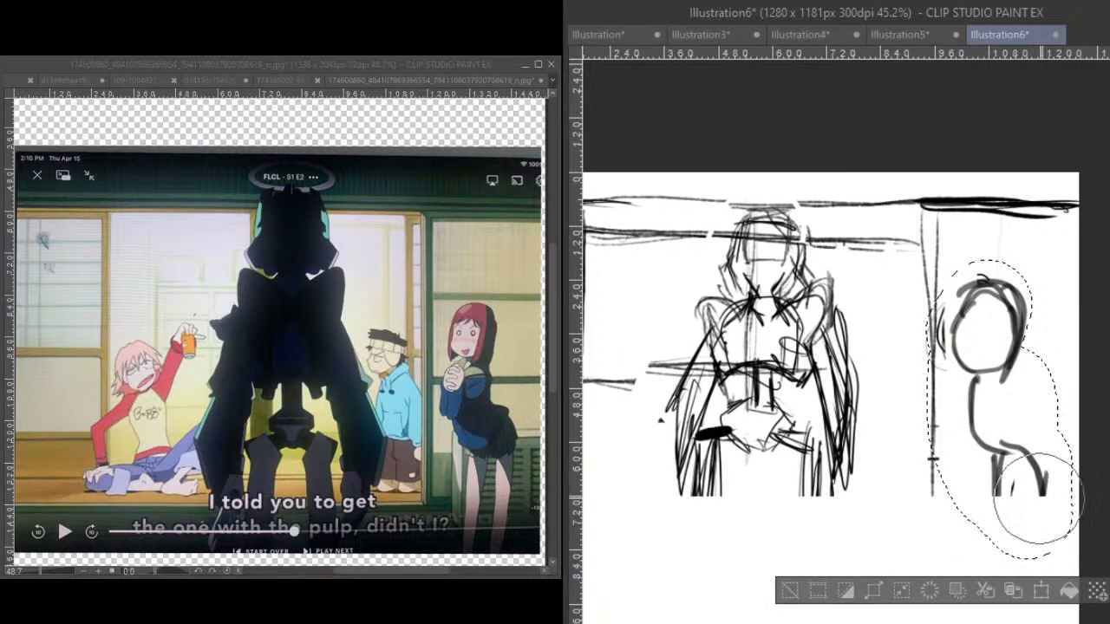
click(1045, 593)
mouse_move(1022, 602)
mouse_down()
mouse_move(1014, 592)
mouse_move(1033, 583)
mouse_up()
key(Return)
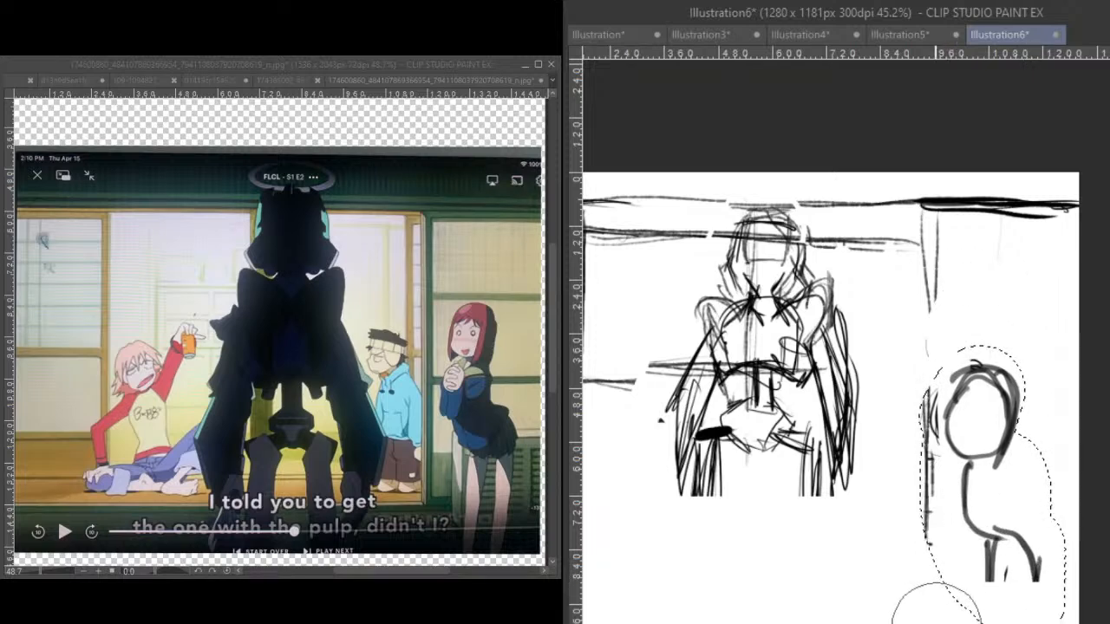
key(ctrl+d)
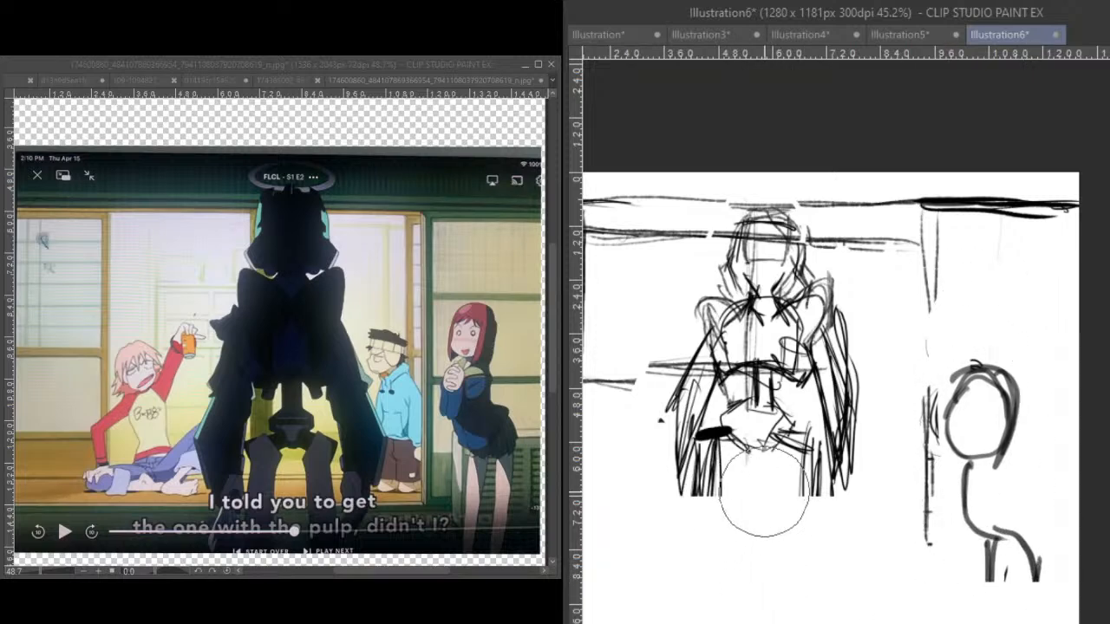
- Select the robot's lower torso, pelvis and upper legs, move them down to lengthen the figure, and clear the selection
mouse_move(743, 457)
mouse_down()
mouse_move(719, 421)
mouse_move(752, 415)
mouse_move(738, 485)
mouse_move(785, 533)
mouse_up()
drag(854, 623, 845, 602)
key(ctrl+t)
drag(837, 581, 841, 618)
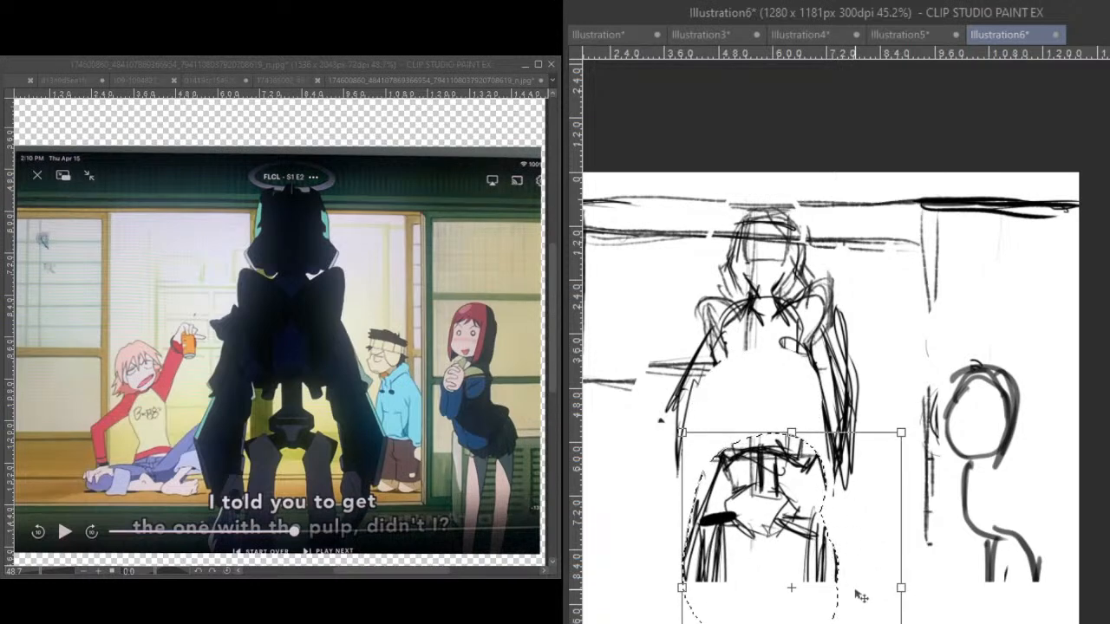
drag(851, 603, 846, 595)
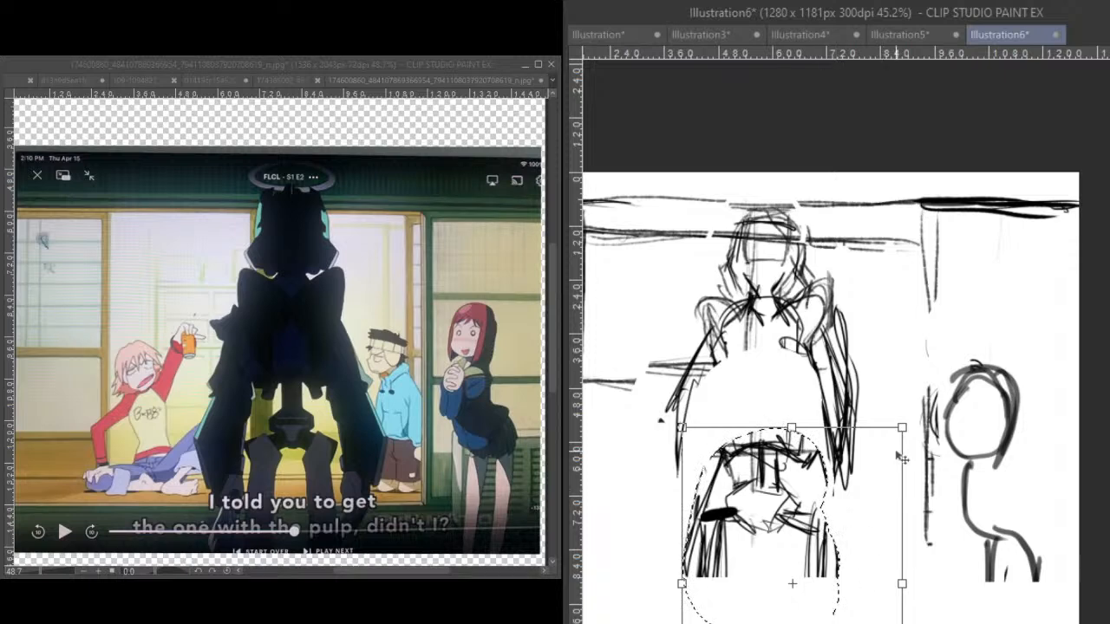
key(Return)
key(ctrl+d)
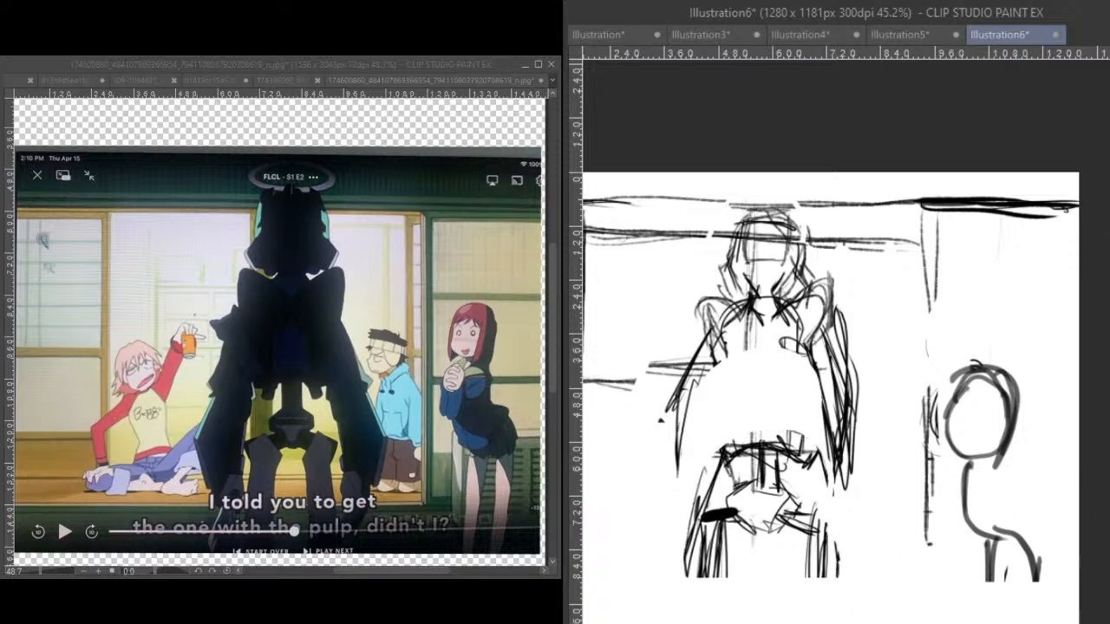
- Extend the girl's leg line downward and block in both of the robot's legs with thick contour strokes to the lower edge
drag(992, 555, 989, 622)
mouse_move(829, 524)
mouse_down()
mouse_move(801, 592)
mouse_move(815, 548)
mouse_move(826, 623)
mouse_up()
drag(810, 567, 825, 622)
mouse_move(733, 543)
mouse_down()
mouse_move(687, 622)
mouse_move(698, 623)
mouse_up()
drag(706, 566, 702, 622)
drag(720, 555, 699, 586)
mouse_move(726, 512)
mouse_down()
mouse_move(716, 569)
mouse_move(742, 580)
mouse_move(703, 601)
mouse_up()
drag(737, 562, 712, 622)
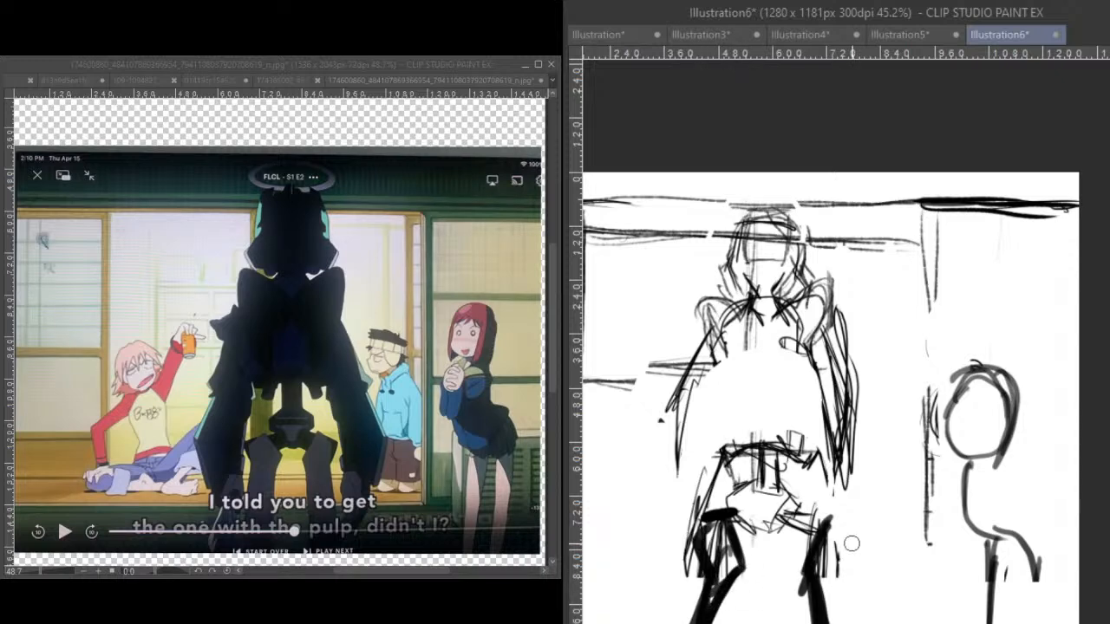
mouse_move(817, 520)
mouse_down()
mouse_move(853, 525)
mouse_move(841, 608)
mouse_move(850, 595)
mouse_move(853, 623)
mouse_up()
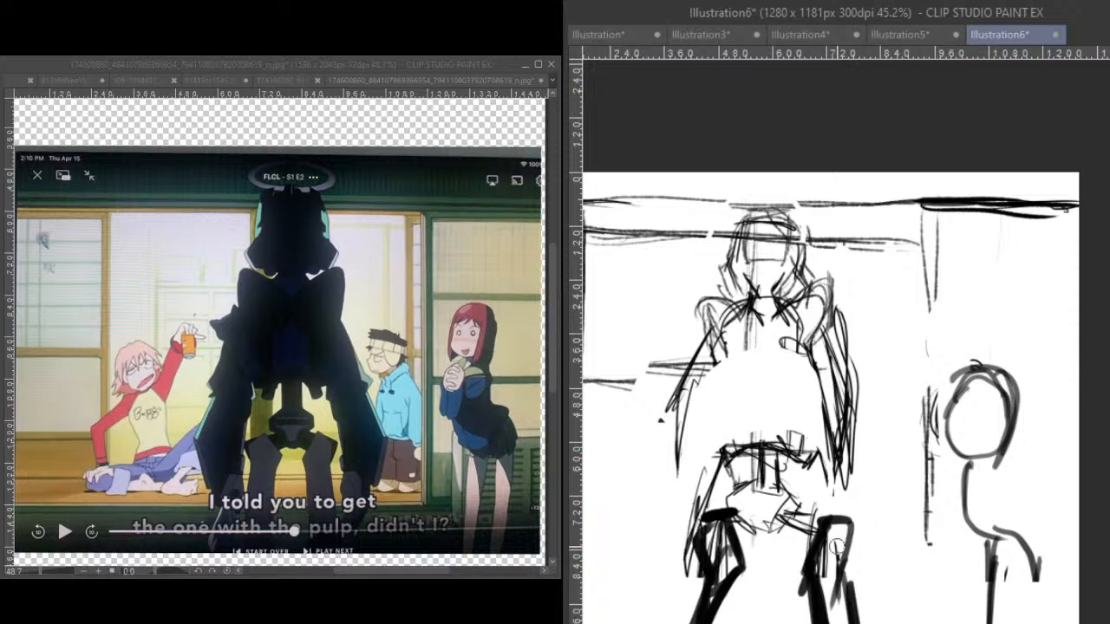
- Draw the robot's pelvis with thick angular hip contours and fill in the dark central waist column above it
mouse_move(779, 543)
mouse_down()
mouse_move(824, 545)
mouse_move(736, 574)
mouse_move(763, 544)
mouse_move(729, 561)
mouse_up()
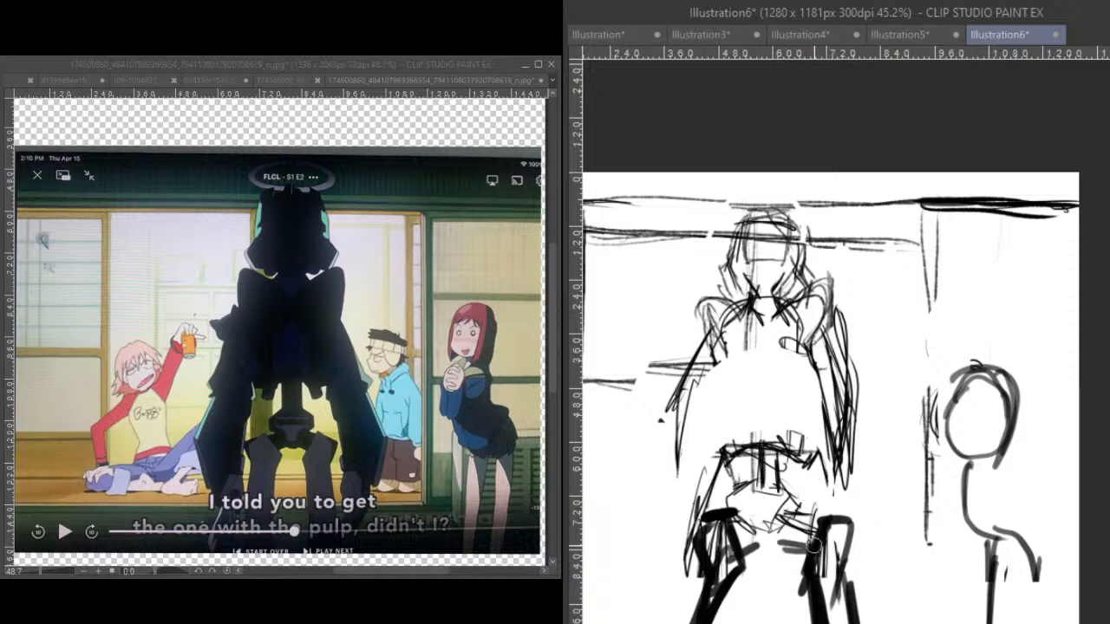
mouse_move(800, 505)
mouse_down()
mouse_move(780, 523)
mouse_move(814, 501)
mouse_up()
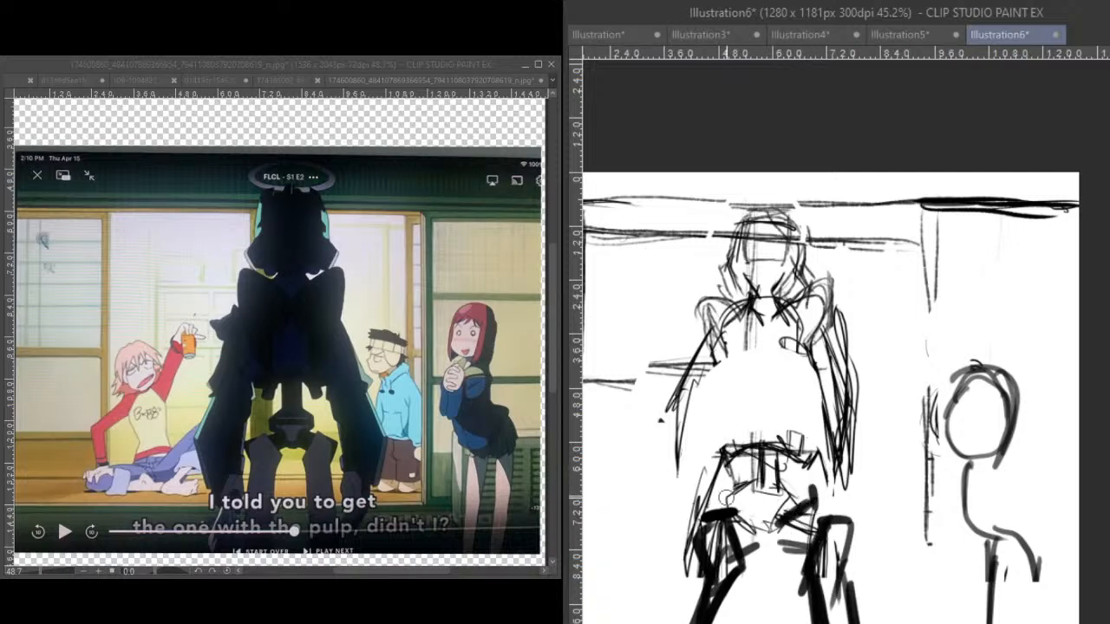
drag(723, 496, 761, 480)
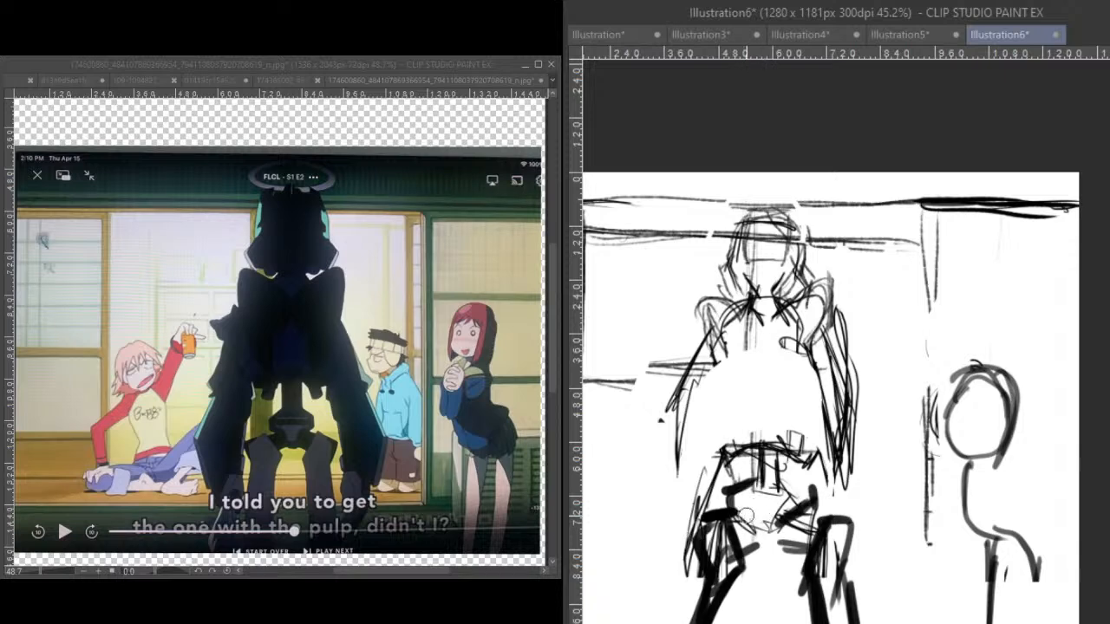
mouse_move(753, 520)
mouse_down()
mouse_move(761, 555)
mouse_move(803, 539)
mouse_move(785, 539)
mouse_move(782, 514)
mouse_move(783, 539)
mouse_move(813, 492)
mouse_move(796, 486)
mouse_move(806, 501)
mouse_move(777, 486)
mouse_move(814, 499)
mouse_up()
drag(777, 436, 777, 482)
mouse_move(747, 442)
mouse_down()
mouse_move(759, 490)
mouse_move(766, 459)
mouse_move(775, 494)
mouse_move(782, 471)
mouse_up()
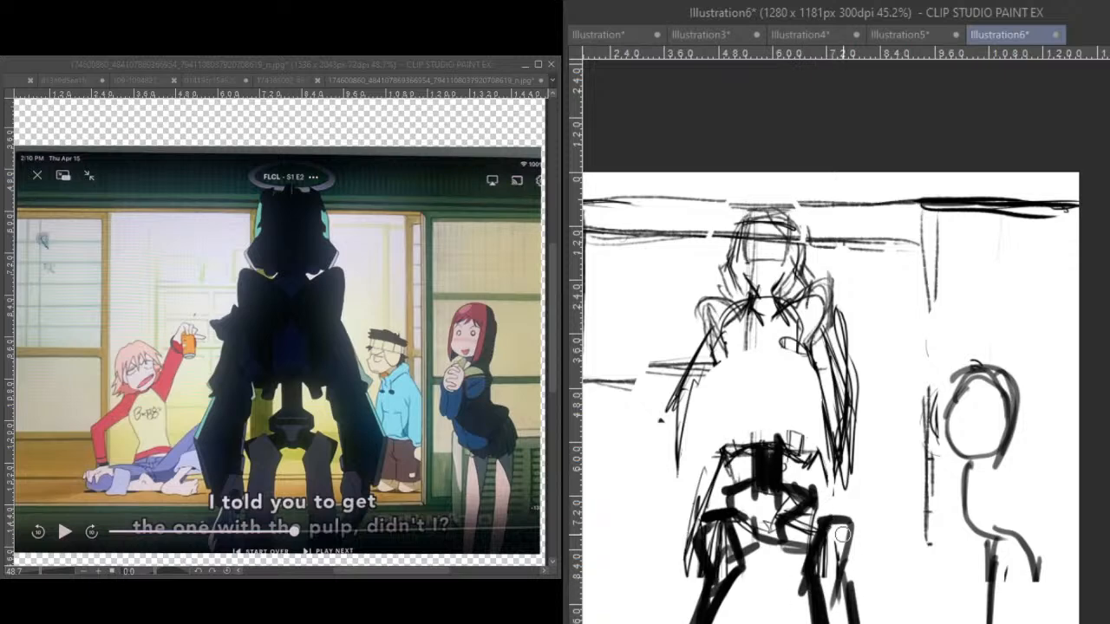
- Add the outer contours of the robot's thighs and reinforce the plates on both sides of its waist
mouse_move(825, 508)
mouse_down()
mouse_move(862, 518)
mouse_move(848, 555)
mouse_up()
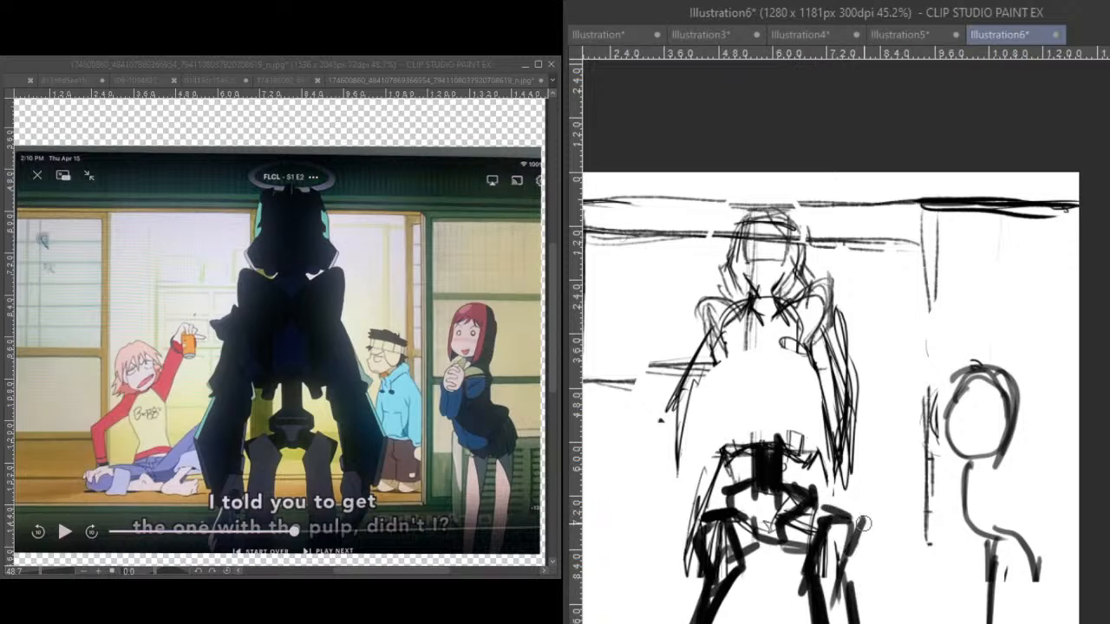
mouse_move(701, 535)
mouse_down()
mouse_move(671, 526)
mouse_move(684, 565)
mouse_move(720, 532)
mouse_move(678, 551)
mouse_move(699, 622)
mouse_up()
mouse_move(739, 583)
mouse_down()
mouse_move(725, 623)
mouse_move(691, 623)
mouse_up()
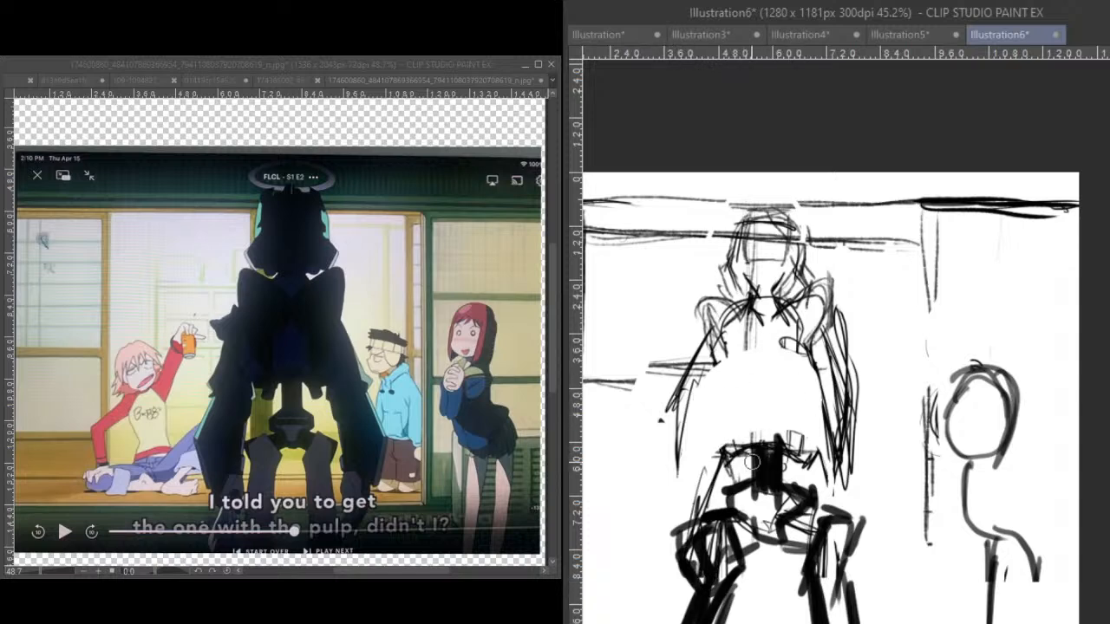
mouse_move(709, 433)
mouse_down()
mouse_move(703, 458)
mouse_move(723, 454)
mouse_move(729, 425)
mouse_up()
mouse_move(811, 420)
mouse_down()
mouse_move(823, 483)
mouse_move(798, 437)
mouse_move(821, 434)
mouse_move(804, 438)
mouse_move(821, 477)
mouse_move(777, 458)
mouse_up()
drag(781, 453, 811, 459)
drag(747, 449, 711, 451)
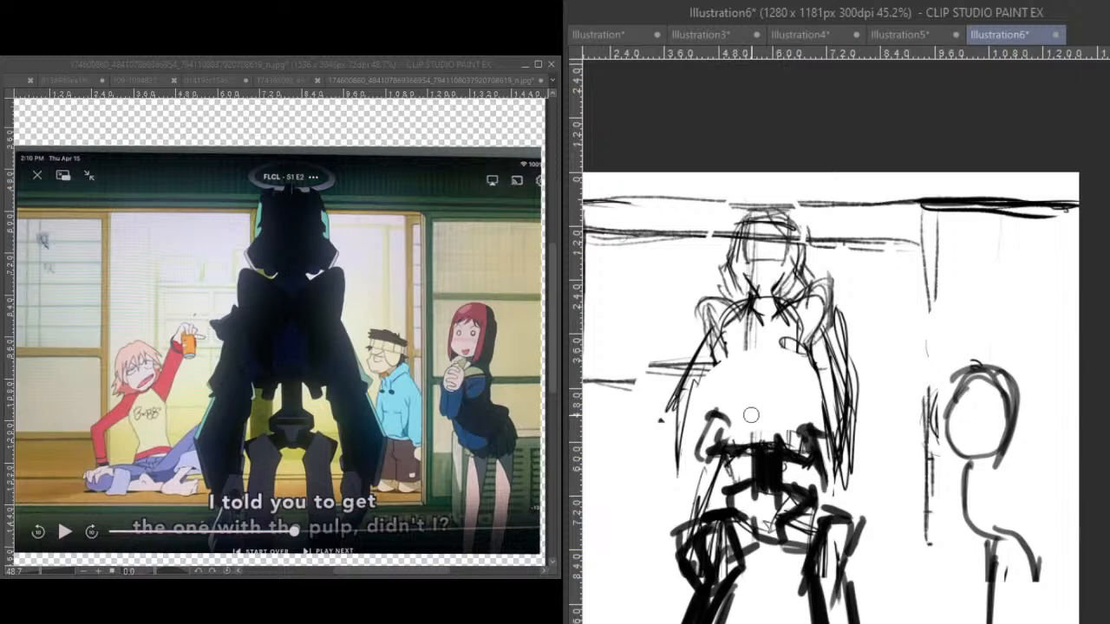
- Outline the robot's rounded shoulders and tapering chest plates on both sides with thick curved strokes
mouse_move(760, 338)
mouse_down()
mouse_move(737, 315)
mouse_move(698, 310)
mouse_move(716, 401)
mouse_up()
drag(699, 343, 720, 392)
mouse_move(775, 333)
mouse_down()
mouse_move(847, 324)
mouse_move(791, 406)
mouse_up()
mouse_move(834, 307)
mouse_down()
mouse_move(778, 316)
mouse_move(836, 329)
mouse_up()
mouse_move(824, 310)
mouse_down()
mouse_move(795, 359)
mouse_move(774, 345)
mouse_move(778, 370)
mouse_move(807, 377)
mouse_move(797, 357)
mouse_move(765, 414)
mouse_move(814, 387)
mouse_up()
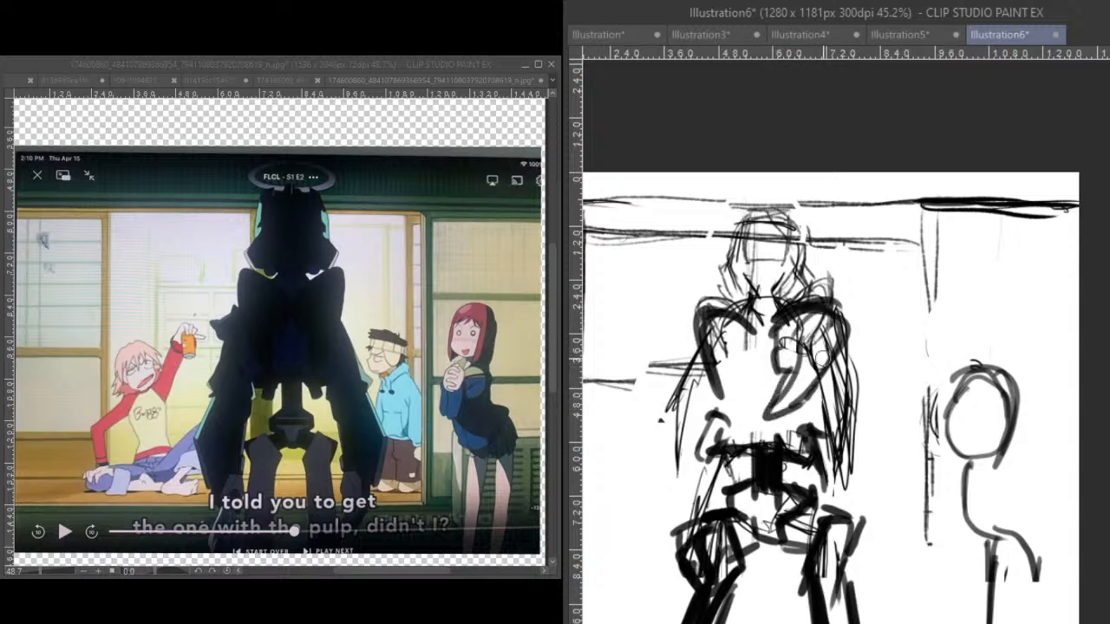
mouse_move(753, 353)
mouse_down()
mouse_move(715, 359)
mouse_move(740, 413)
mouse_move(684, 308)
mouse_move(712, 306)
mouse_move(733, 311)
mouse_move(698, 377)
mouse_up()
- Draw the robot's outer arm contours sloping outward from both shoulders, ending in pointed elbow corners
mouse_move(846, 321)
mouse_down()
mouse_move(815, 388)
mouse_move(871, 458)
mouse_up()
mouse_move(855, 386)
mouse_down()
mouse_move(875, 452)
mouse_move(895, 462)
mouse_move(876, 486)
mouse_up()
drag(691, 345, 642, 469)
drag(682, 382, 655, 451)
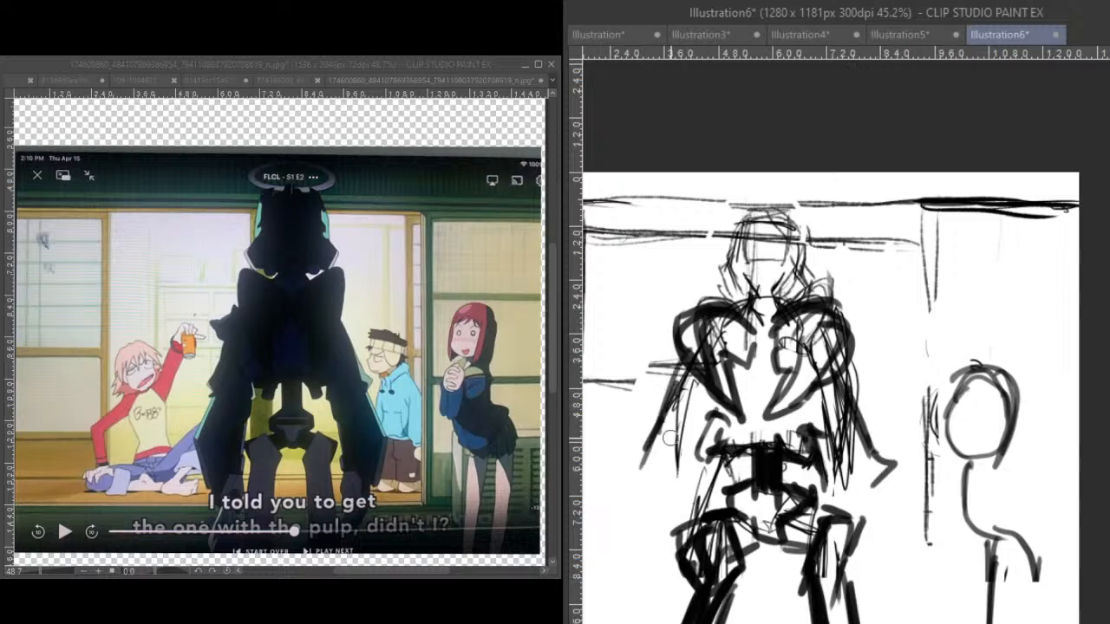
drag(675, 403, 624, 475)
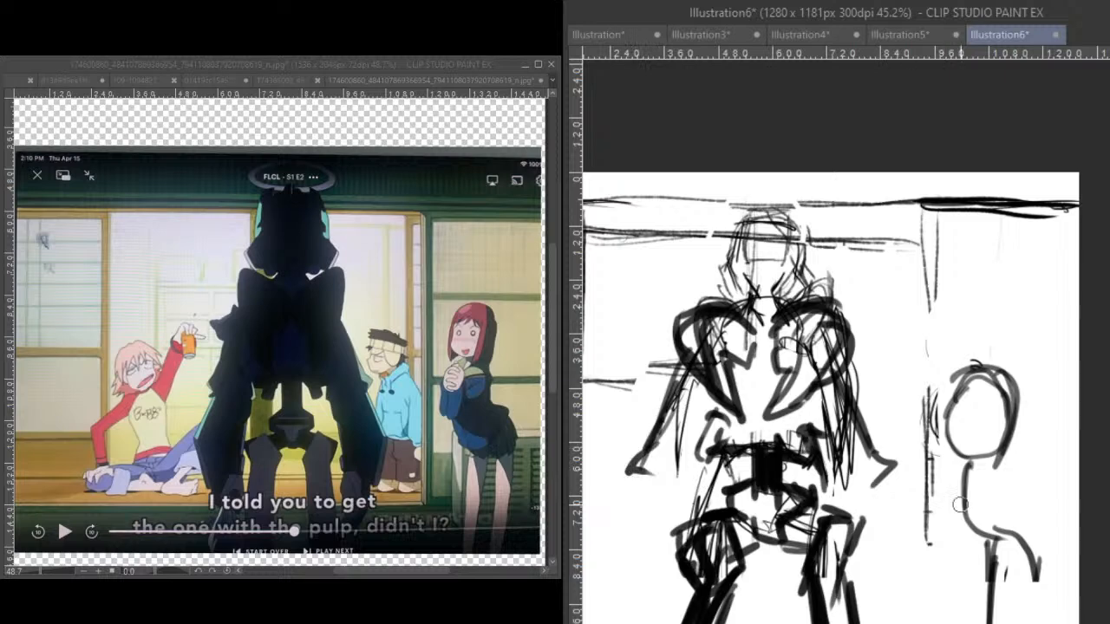
drag(858, 607, 918, 422)
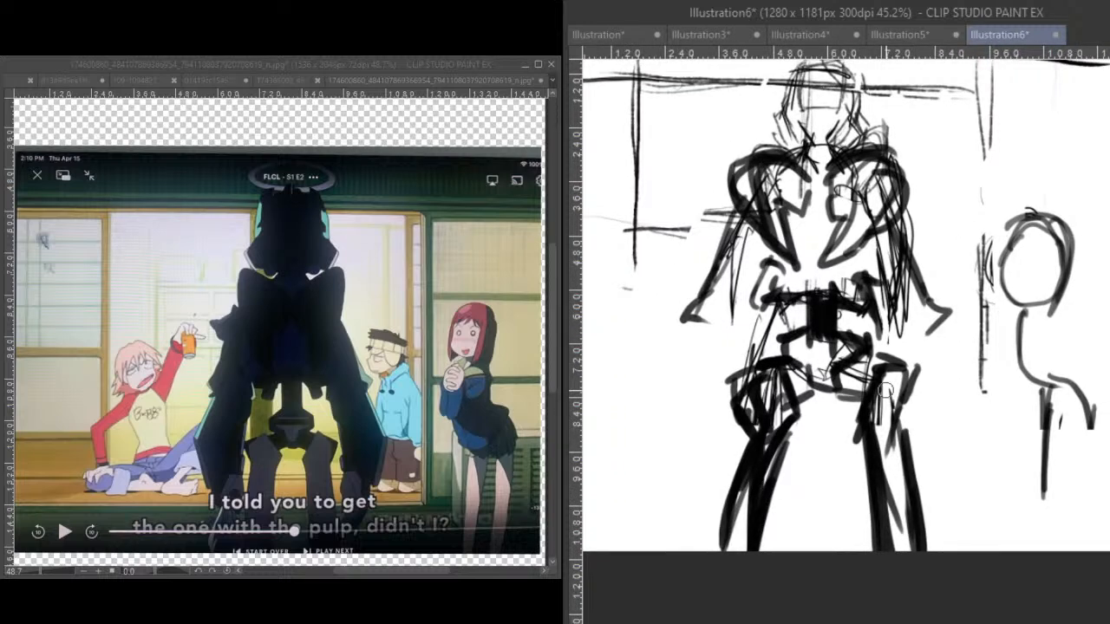
drag(886, 389, 932, 516)
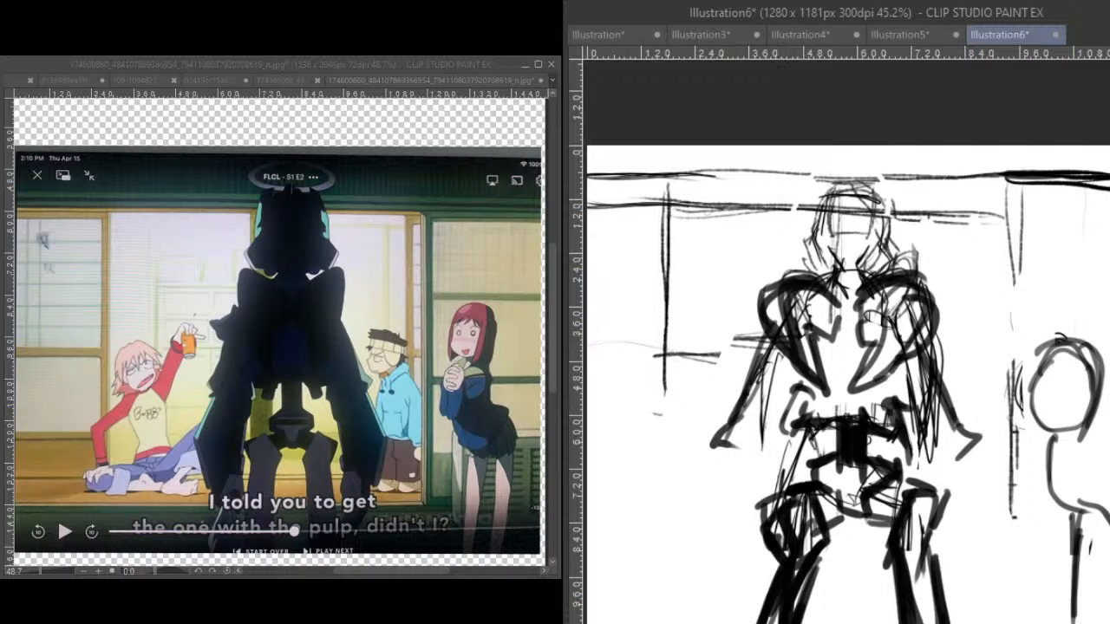
- Sketch the robot's left-hand forearm and claw-like hand with thick angular strokes below the elbow
key(alt+Tab)
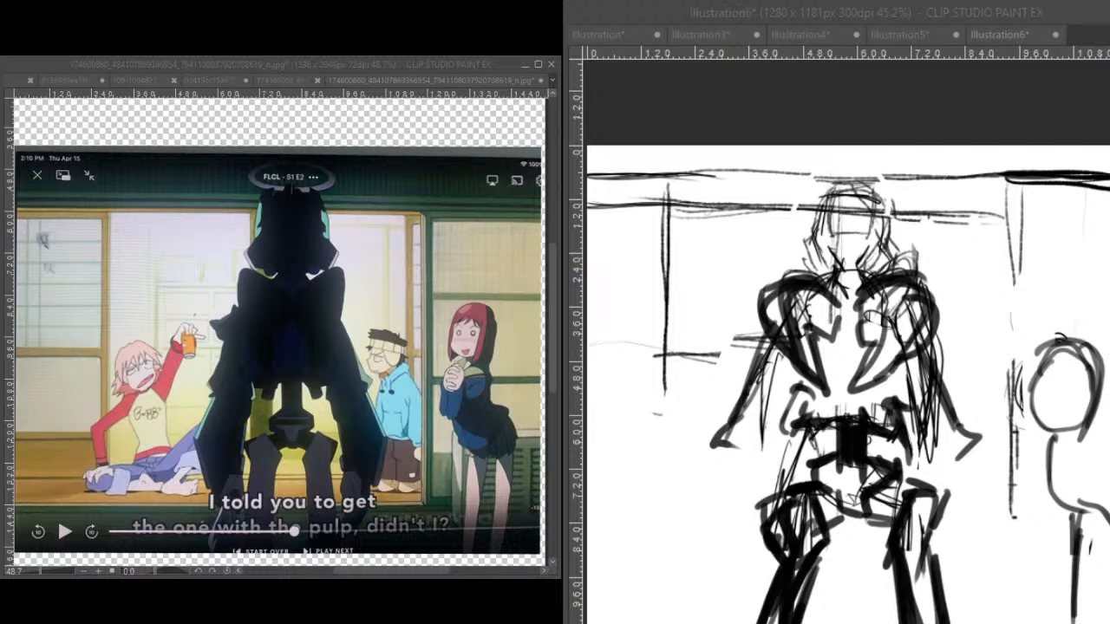
mouse_move(775, 340)
mouse_down()
mouse_move(741, 425)
mouse_move(749, 441)
mouse_move(738, 434)
mouse_move(744, 455)
mouse_move(707, 515)
mouse_move(736, 622)
mouse_move(741, 578)
mouse_move(773, 553)
mouse_up()
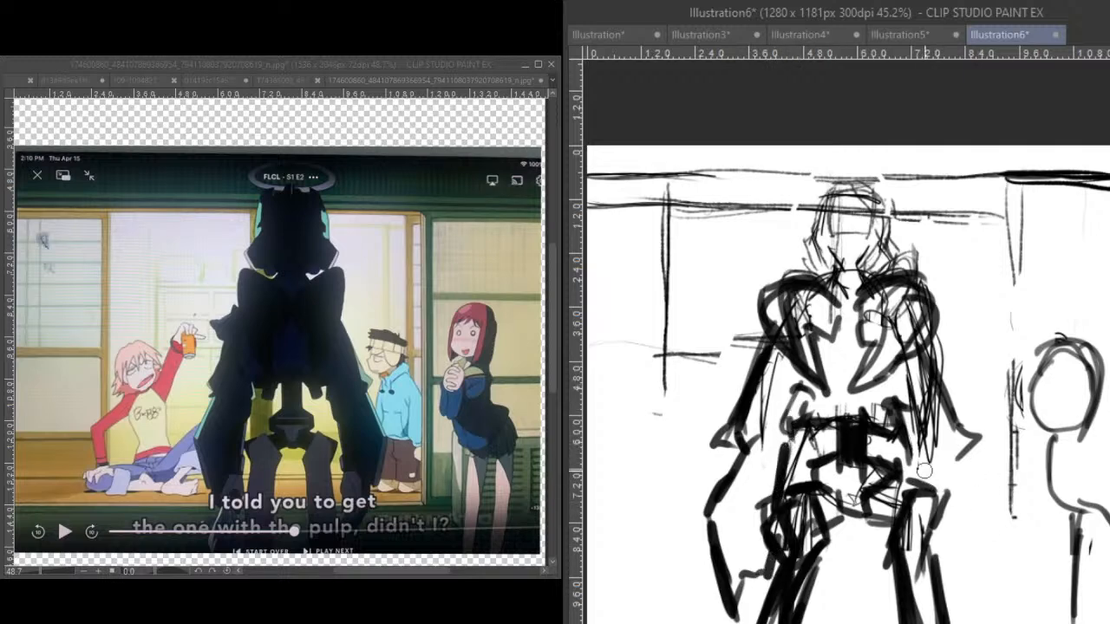
mouse_move(788, 586)
mouse_down()
mouse_move(807, 495)
mouse_move(801, 435)
mouse_up()
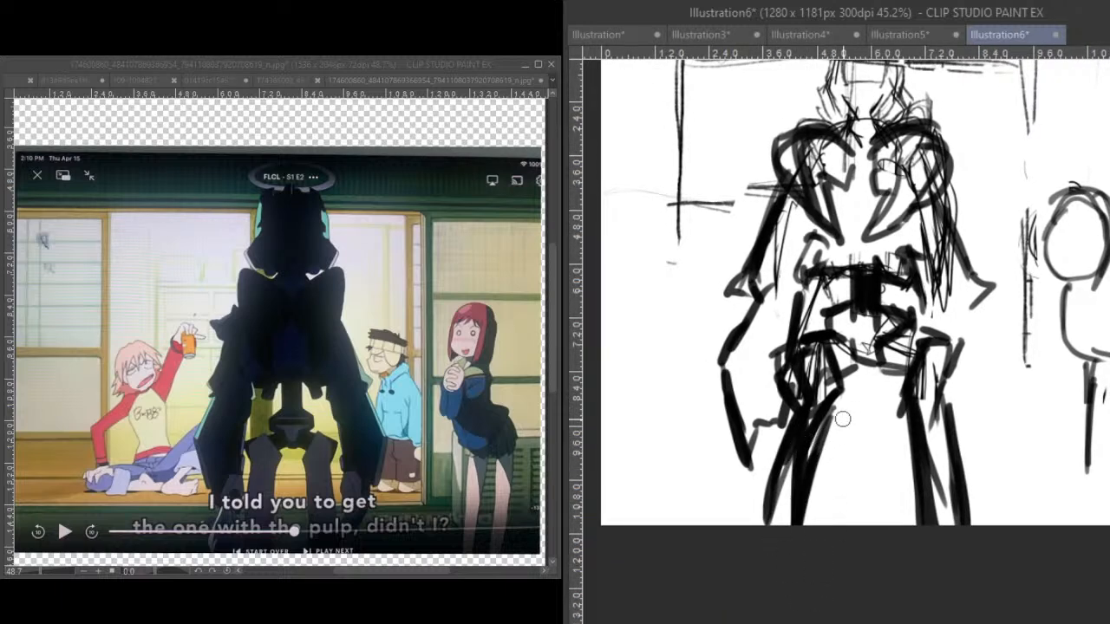
- Thicken the robot's left-hand thigh and block in the pelvis with solid black
drag(848, 401, 805, 507)
drag(834, 447, 806, 523)
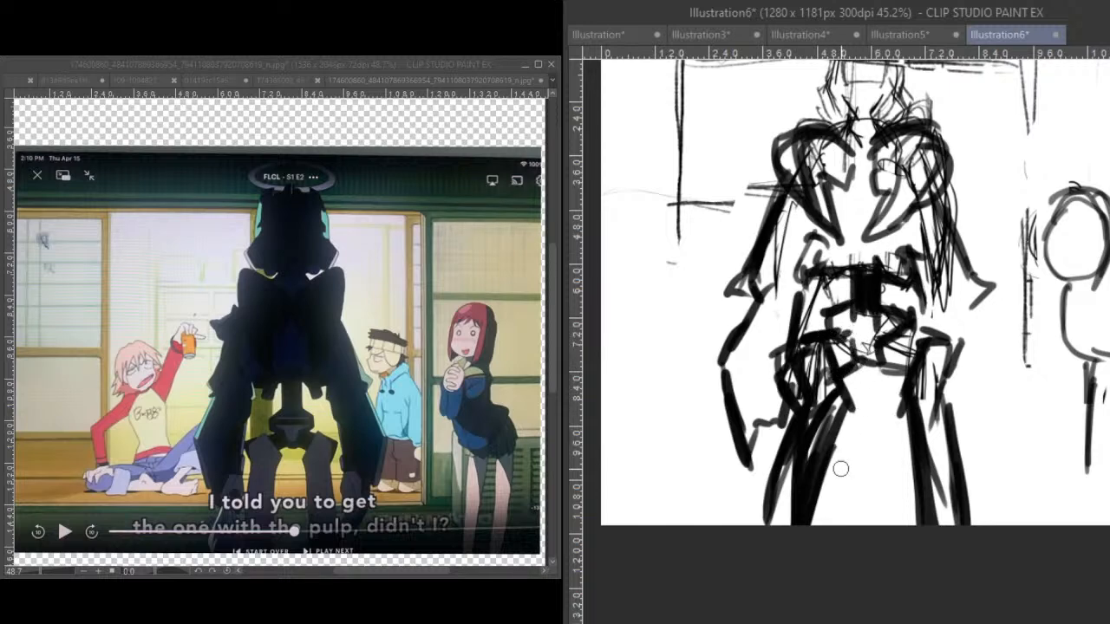
mouse_move(854, 333)
mouse_down()
mouse_move(845, 364)
mouse_move(880, 373)
mouse_move(906, 326)
mouse_move(897, 308)
mouse_move(825, 307)
mouse_move(832, 328)
mouse_up()
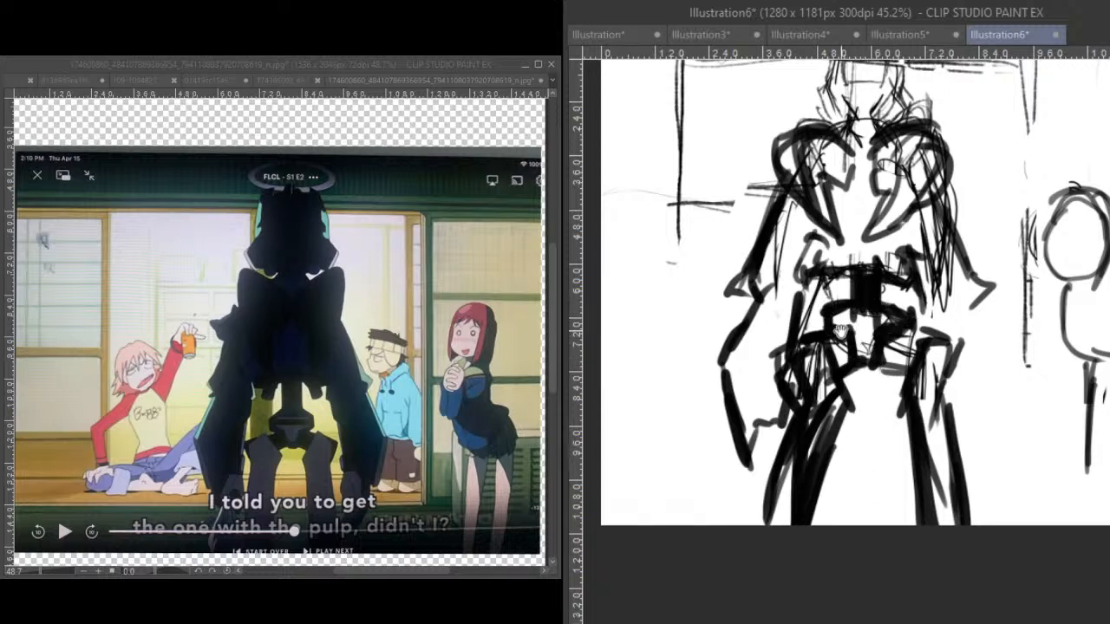
mouse_move(853, 278)
mouse_down()
mouse_move(869, 319)
mouse_move(868, 339)
mouse_move(848, 312)
mouse_move(857, 343)
mouse_move(882, 322)
mouse_move(911, 359)
mouse_move(975, 342)
mouse_up()
mouse_move(943, 428)
mouse_down()
mouse_move(1011, 431)
mouse_move(1021, 445)
mouse_up()
drag(907, 372, 919, 373)
drag(969, 406, 787, 452)
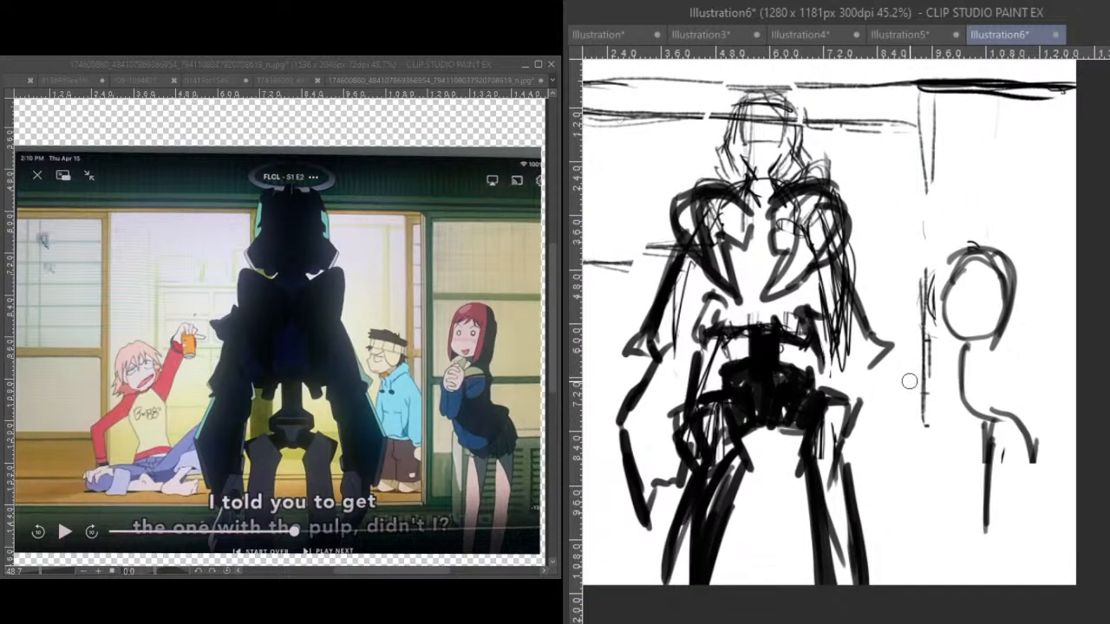
- Sketch the robot's right-hand forearm and hand, and thicken the contour from waist to hip on that side
mouse_move(874, 358)
mouse_down()
mouse_move(914, 463)
mouse_move(900, 491)
mouse_move(876, 516)
mouse_up()
mouse_move(845, 473)
mouse_down()
mouse_move(877, 479)
mouse_move(893, 506)
mouse_move(849, 443)
mouse_move(857, 435)
mouse_move(834, 357)
mouse_up()
mouse_move(845, 418)
mouse_down()
mouse_move(819, 346)
mouse_move(822, 363)
mouse_move(832, 348)
mouse_move(842, 392)
mouse_up()
drag(834, 349, 847, 403)
- Thicken the robot's left-hand waist contour and darken the thigh below it
drag(708, 334, 688, 401)
drag(699, 461, 720, 249)
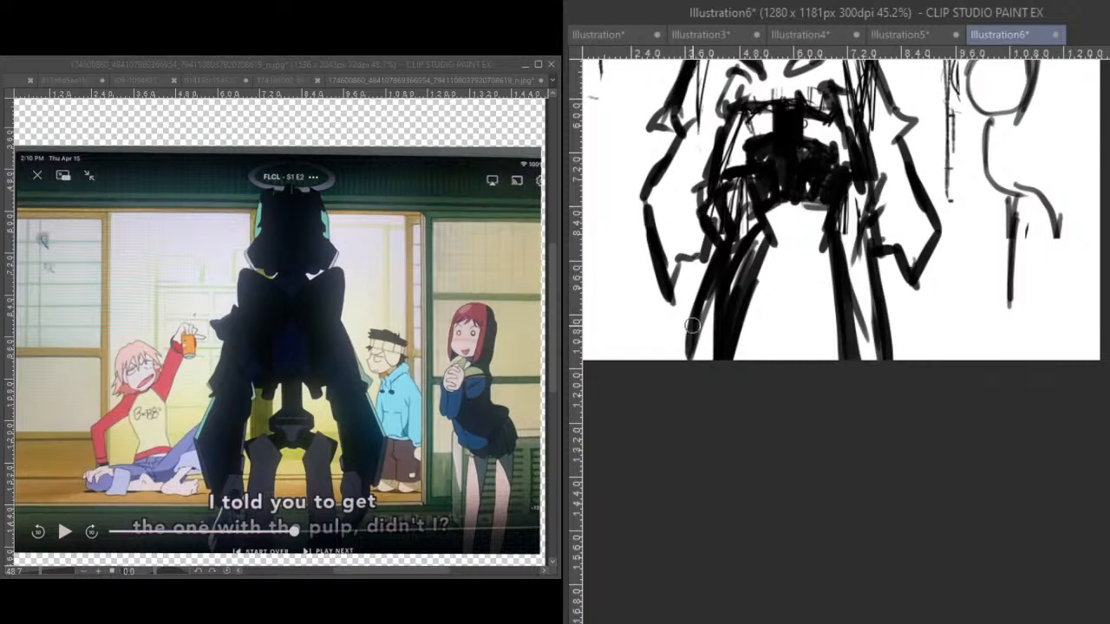
drag(758, 238, 725, 394)
mouse_move(815, 295)
mouse_down()
mouse_move(842, 428)
mouse_move(876, 436)
mouse_up()
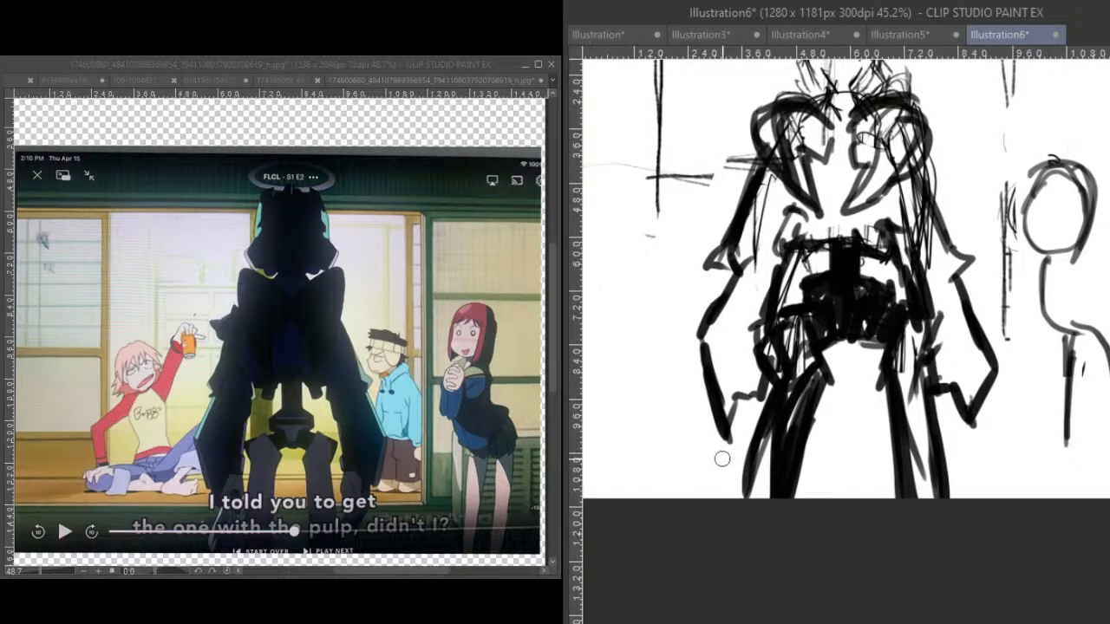
- Blacken the top of the robot's head, fill both shoulder plates solid black and thicken the collar lines at the neck
drag(896, 139, 778, 377)
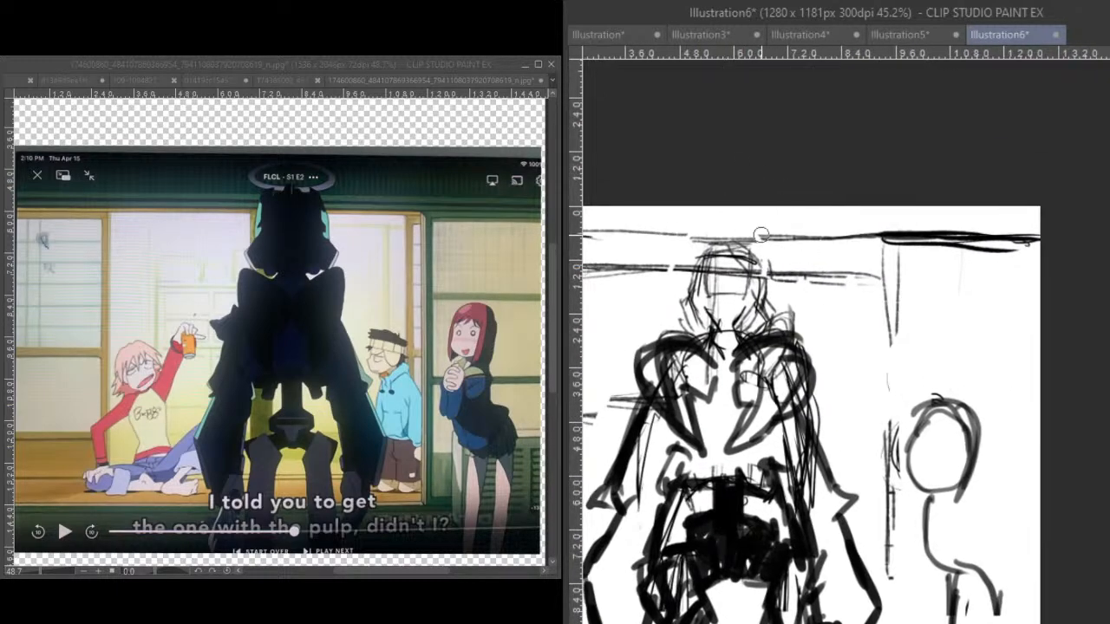
drag(713, 251, 749, 255)
mouse_move(751, 380)
mouse_down()
mouse_move(770, 344)
mouse_move(801, 377)
mouse_move(772, 338)
mouse_move(749, 351)
mouse_move(803, 342)
mouse_move(783, 428)
mouse_move(810, 421)
mouse_move(743, 409)
mouse_move(753, 404)
mouse_move(771, 447)
mouse_move(774, 437)
mouse_move(751, 451)
mouse_move(754, 418)
mouse_move(737, 383)
mouse_move(734, 406)
mouse_move(747, 415)
mouse_move(749, 369)
mouse_move(741, 378)
mouse_move(747, 395)
mouse_move(784, 352)
mouse_move(783, 414)
mouse_move(774, 395)
mouse_move(761, 441)
mouse_up()
mouse_move(695, 370)
mouse_down()
mouse_move(671, 345)
mouse_move(682, 355)
mouse_move(645, 347)
mouse_move(661, 357)
mouse_move(655, 407)
mouse_up()
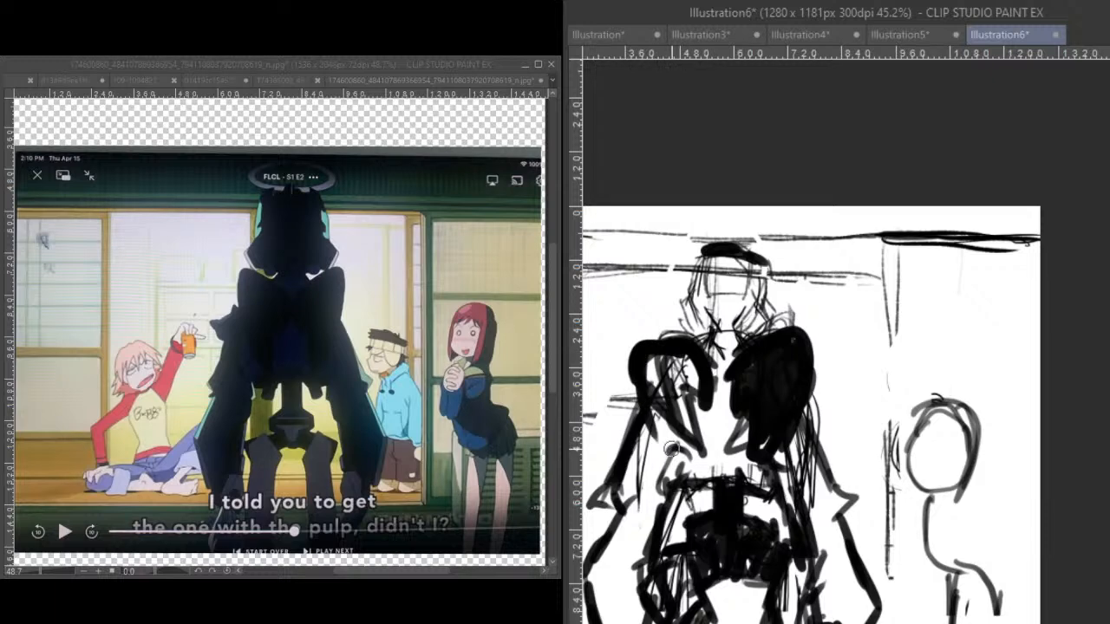
mouse_move(709, 365)
mouse_down()
mouse_move(636, 329)
mouse_move(625, 343)
mouse_move(653, 391)
mouse_move(663, 360)
mouse_move(647, 331)
mouse_move(665, 425)
mouse_move(642, 387)
mouse_move(680, 450)
mouse_move(660, 353)
mouse_move(658, 414)
mouse_move(644, 343)
mouse_move(667, 351)
mouse_move(681, 381)
mouse_move(678, 356)
mouse_move(695, 373)
mouse_move(698, 384)
mouse_move(686, 360)
mouse_move(658, 343)
mouse_up()
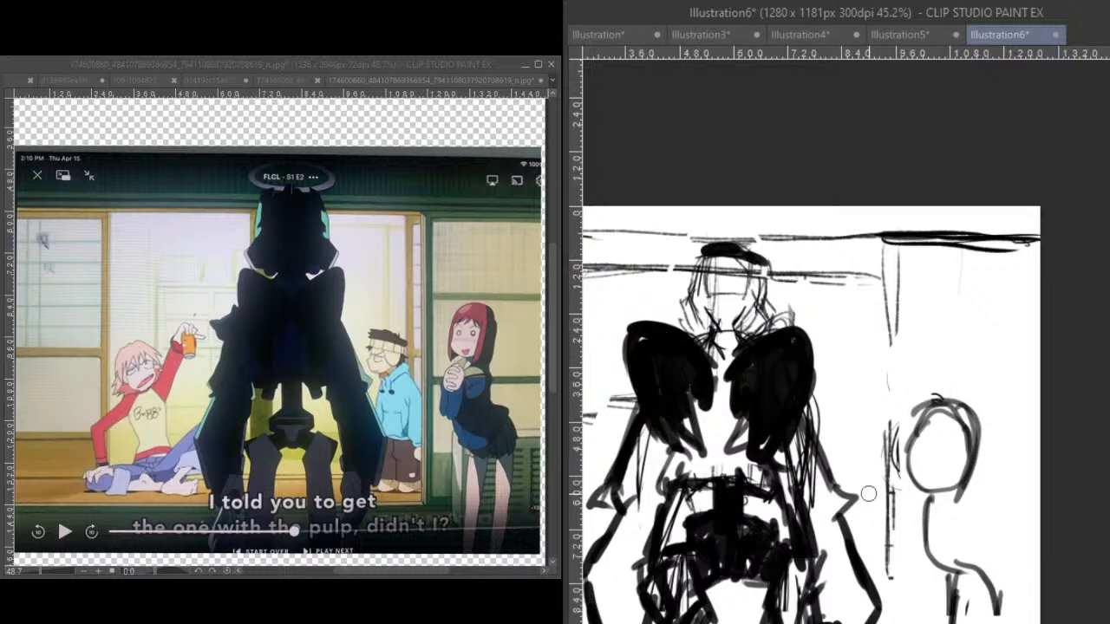
mouse_move(687, 304)
mouse_down()
mouse_move(707, 331)
mouse_move(694, 337)
mouse_move(744, 321)
mouse_move(762, 337)
mouse_up()
- Draw the floor line between and beside the robot's legs and extend the door post beside the girl down to it
mouse_move(774, 620)
mouse_down()
mouse_move(878, 515)
mouse_move(893, 517)
mouse_up()
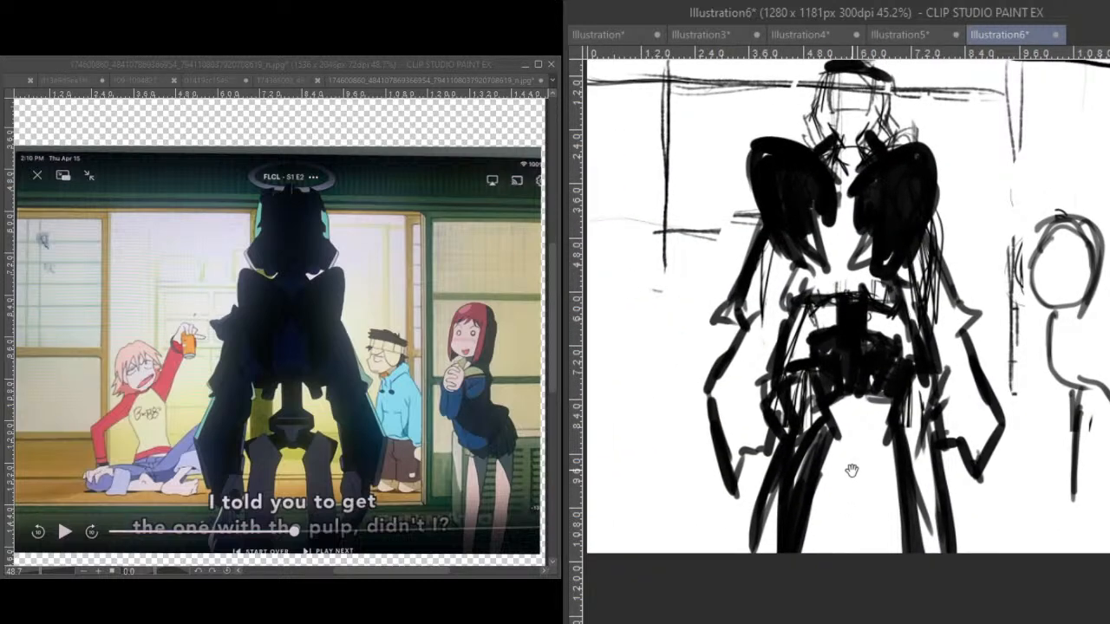
mouse_move(831, 488)
mouse_down()
mouse_move(893, 484)
mouse_move(820, 482)
mouse_move(894, 487)
mouse_up()
mouse_move(974, 513)
mouse_down()
mouse_move(803, 504)
mouse_move(891, 486)
mouse_up()
mouse_move(796, 492)
mouse_down()
mouse_move(853, 496)
mouse_move(861, 57)
mouse_move(853, 252)
mouse_up()
mouse_move(853, 121)
mouse_down()
mouse_move(840, 553)
mouse_move(951, 595)
mouse_move(1025, 517)
mouse_up()
drag(926, 544, 898, 546)
drag(974, 553, 920, 525)
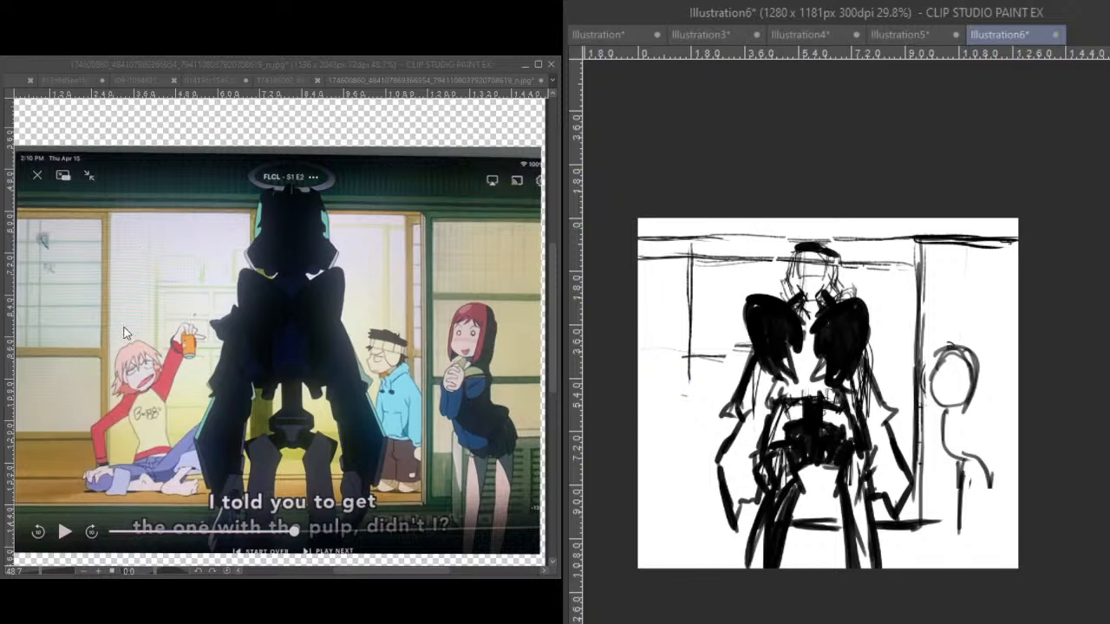
- Extend the canvas rightward and upward to 1508 x 1231 px
key(ctrl+t)
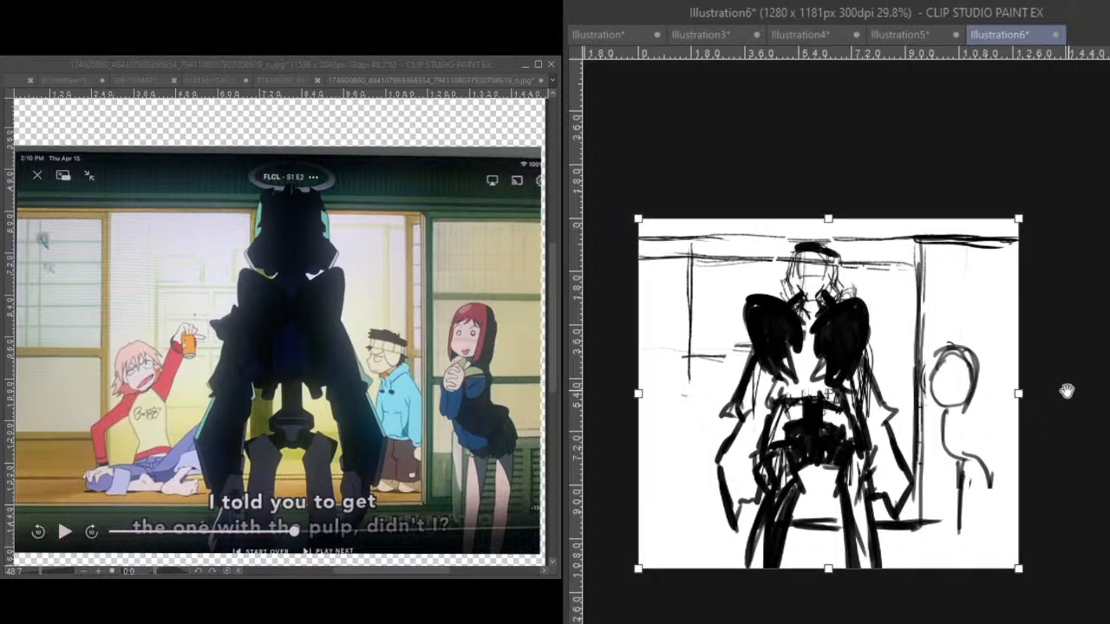
drag(1018, 392, 1087, 392)
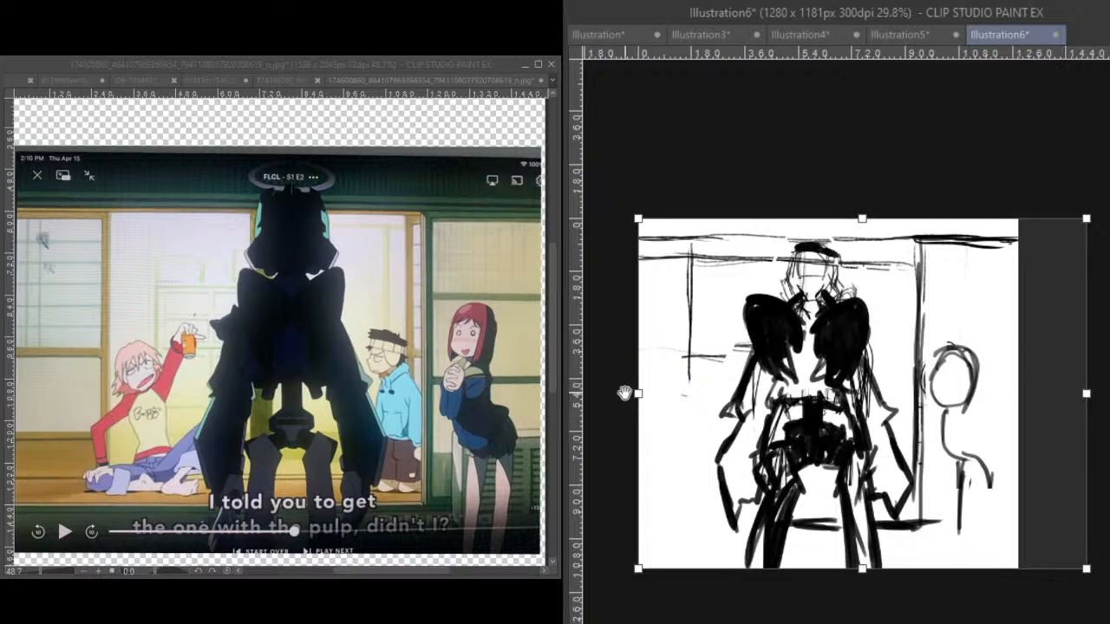
drag(863, 215, 863, 203)
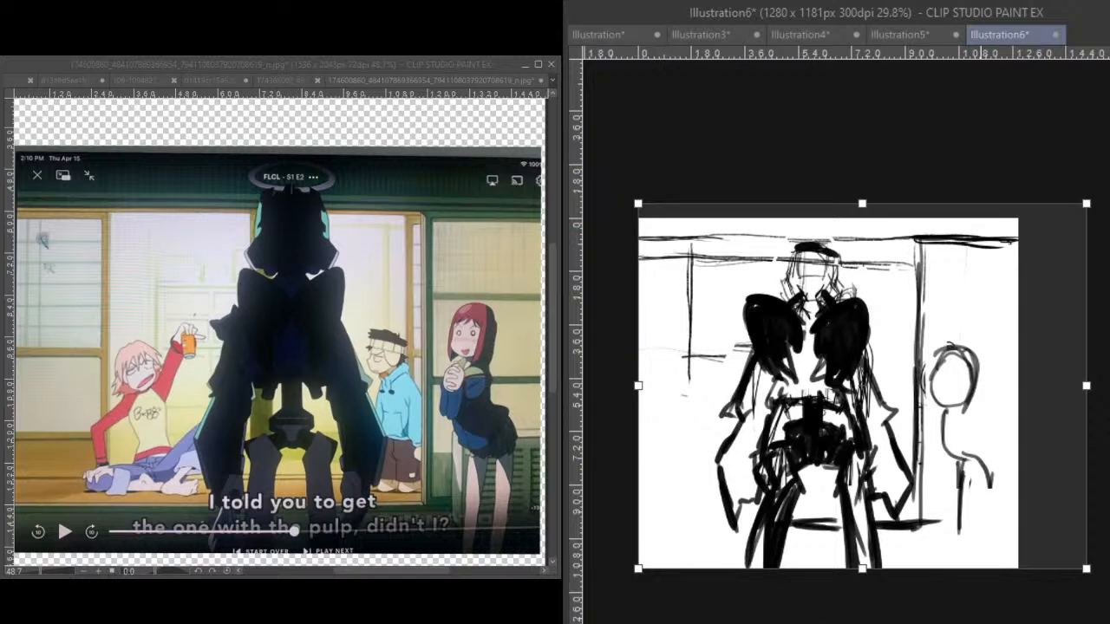
key(Return)
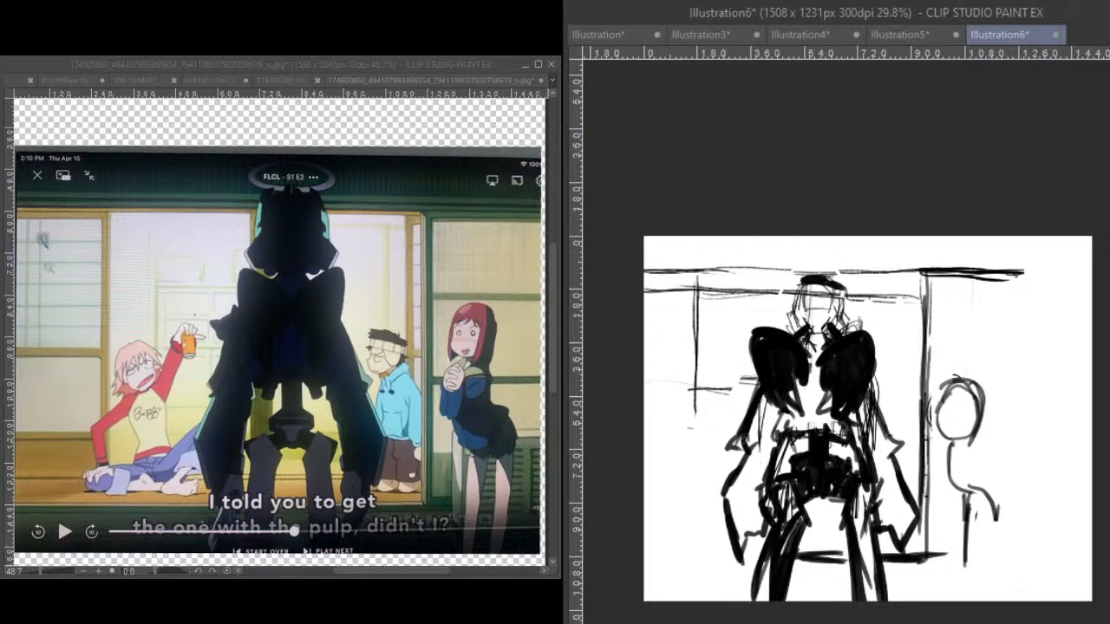
key(alt+Tab)
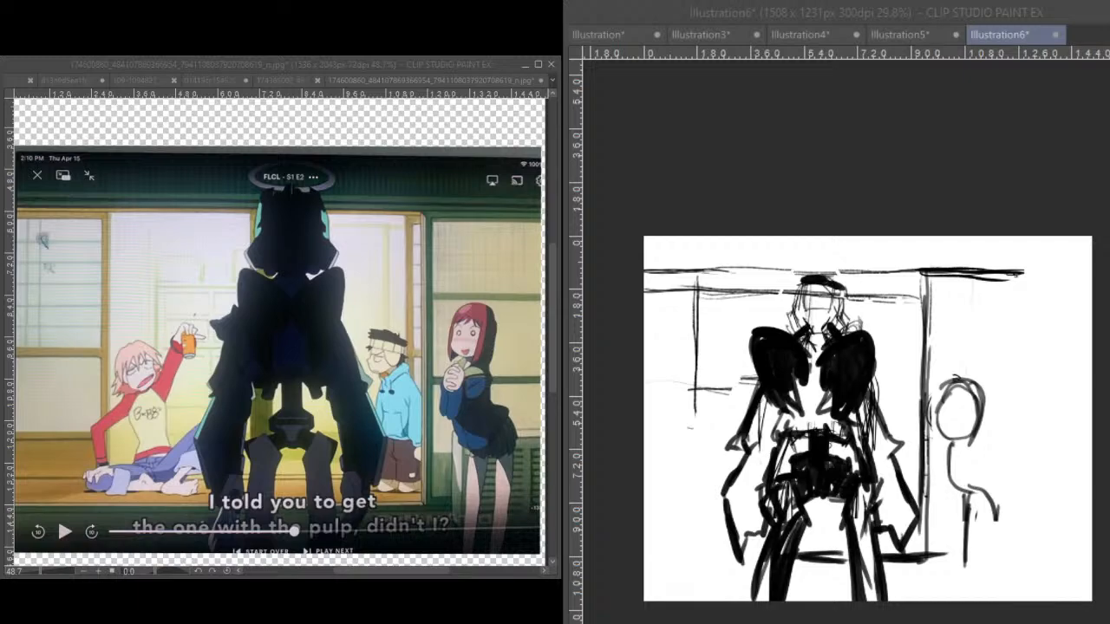
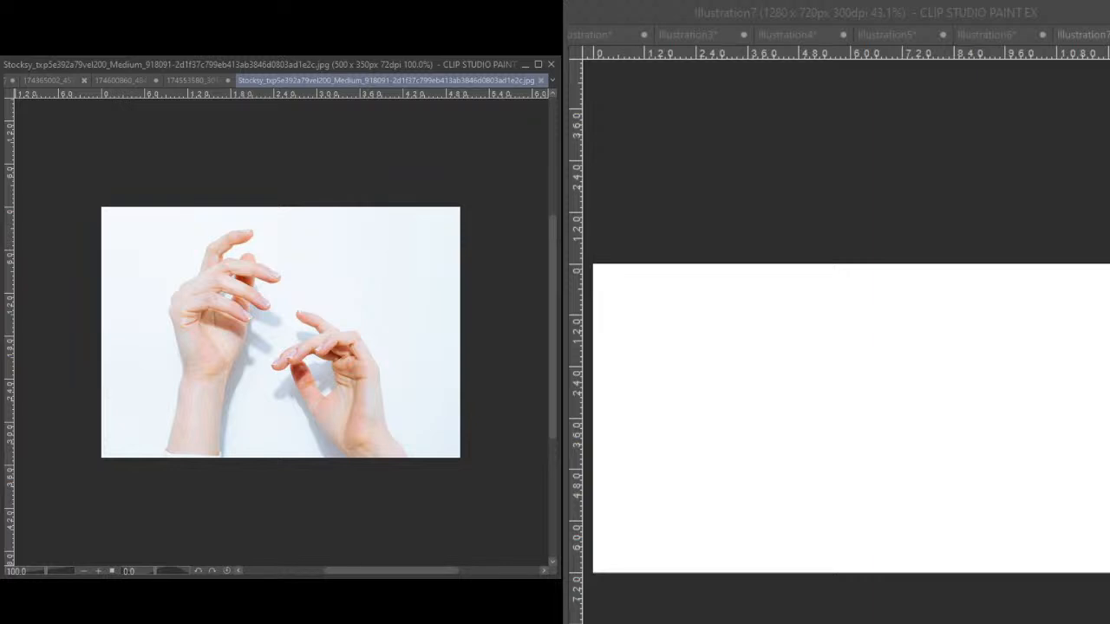
click(725, 372)
mouse_move(735, 351)
mouse_down()
mouse_move(710, 414)
mouse_move(752, 489)
mouse_move(731, 573)
mouse_up()
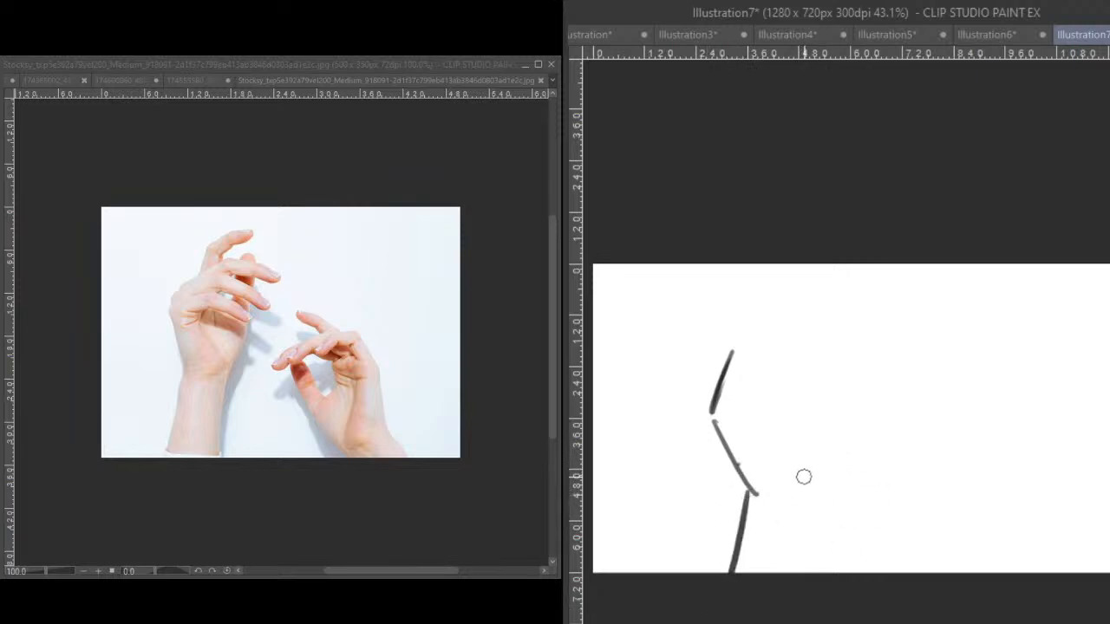
drag(816, 455, 805, 621)
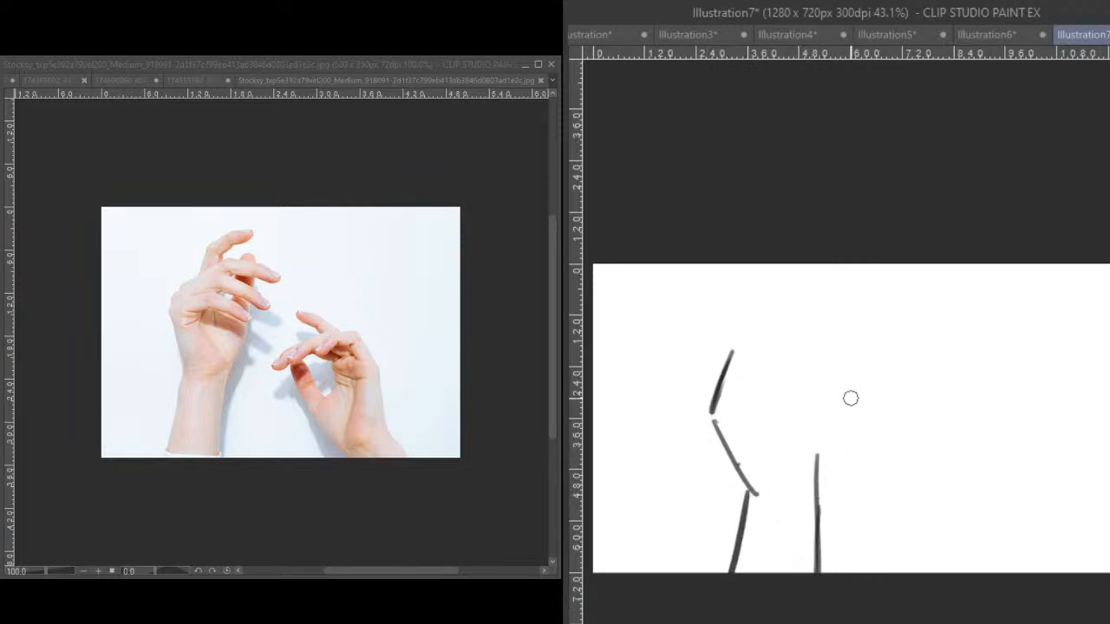
drag(838, 399, 819, 451)
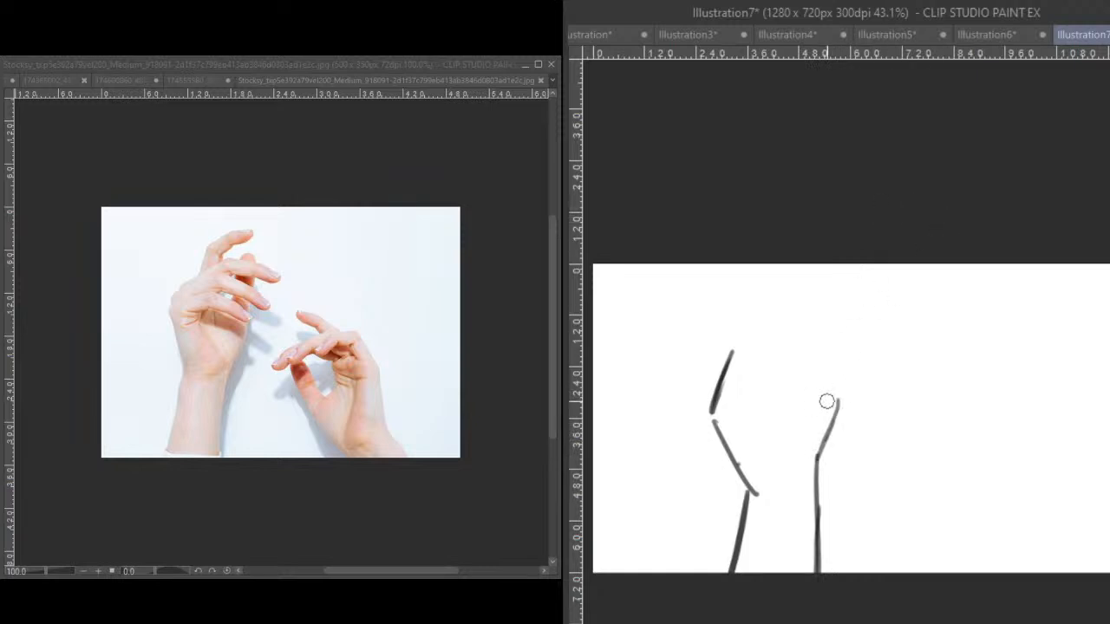
drag(840, 345, 841, 378)
mouse_move(757, 310)
mouse_down()
mouse_move(730, 333)
mouse_move(700, 406)
mouse_move(746, 323)
mouse_move(859, 338)
mouse_move(860, 378)
mouse_move(803, 449)
mouse_up()
drag(892, 354, 829, 438)
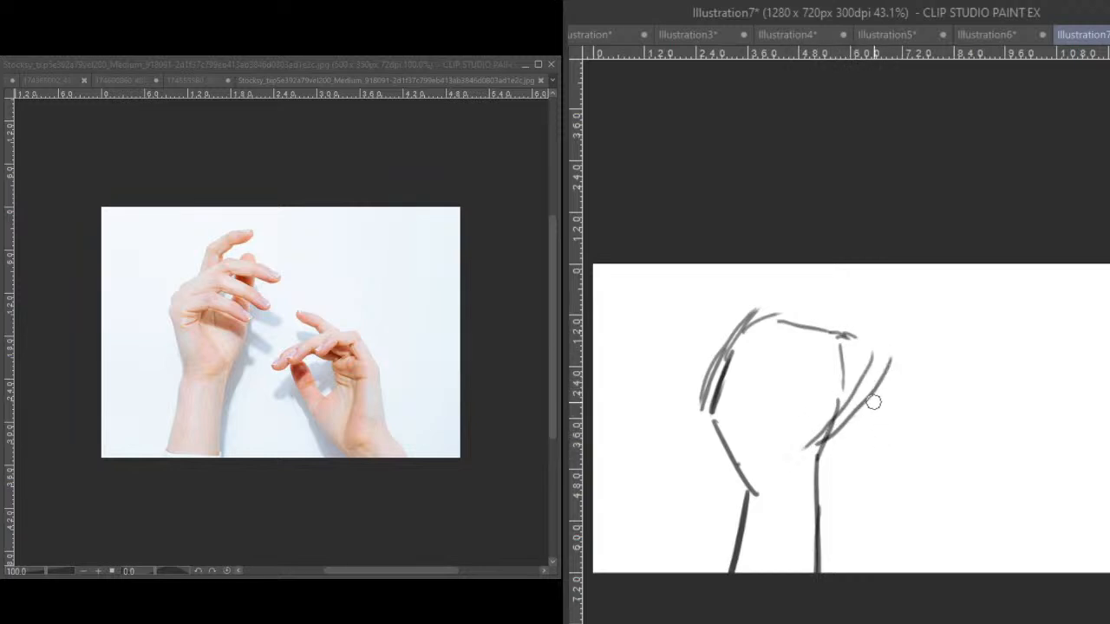
key(ctrl+z)
key(ctrl+z)
mouse_move(869, 336)
mouse_down()
mouse_move(798, 421)
mouse_move(851, 336)
mouse_move(835, 387)
mouse_move(787, 432)
mouse_up()
mouse_move(787, 431)
mouse_down()
mouse_move(839, 380)
mouse_move(856, 353)
mouse_up()
mouse_move(860, 337)
mouse_down()
mouse_move(806, 420)
mouse_move(817, 416)
mouse_move(695, 407)
mouse_move(718, 391)
mouse_move(697, 419)
mouse_move(714, 431)
mouse_move(713, 401)
mouse_move(691, 418)
mouse_move(742, 483)
mouse_up()
mouse_move(702, 410)
mouse_down()
mouse_move(744, 387)
mouse_move(699, 387)
mouse_move(733, 354)
mouse_move(826, 350)
mouse_move(765, 355)
mouse_move(867, 371)
mouse_up()
mouse_move(731, 354)
mouse_down()
mouse_move(770, 324)
mouse_move(745, 340)
mouse_move(793, 322)
mouse_move(860, 332)
mouse_move(913, 357)
mouse_move(880, 343)
mouse_move(897, 348)
mouse_move(855, 362)
mouse_move(890, 361)
mouse_up()
mouse_move(756, 322)
mouse_down()
mouse_move(803, 269)
mouse_move(787, 278)
mouse_move(854, 270)
mouse_move(796, 301)
mouse_move(854, 287)
mouse_move(800, 296)
mouse_move(784, 346)
mouse_up()
drag(800, 302, 795, 328)
drag(795, 328, 802, 306)
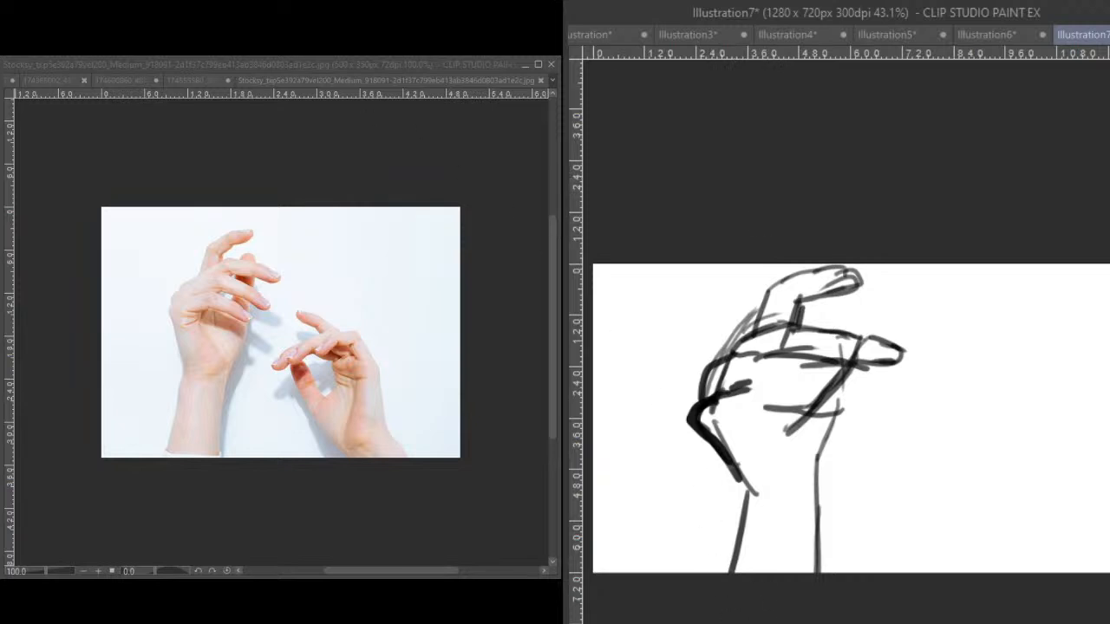
key(Delete)
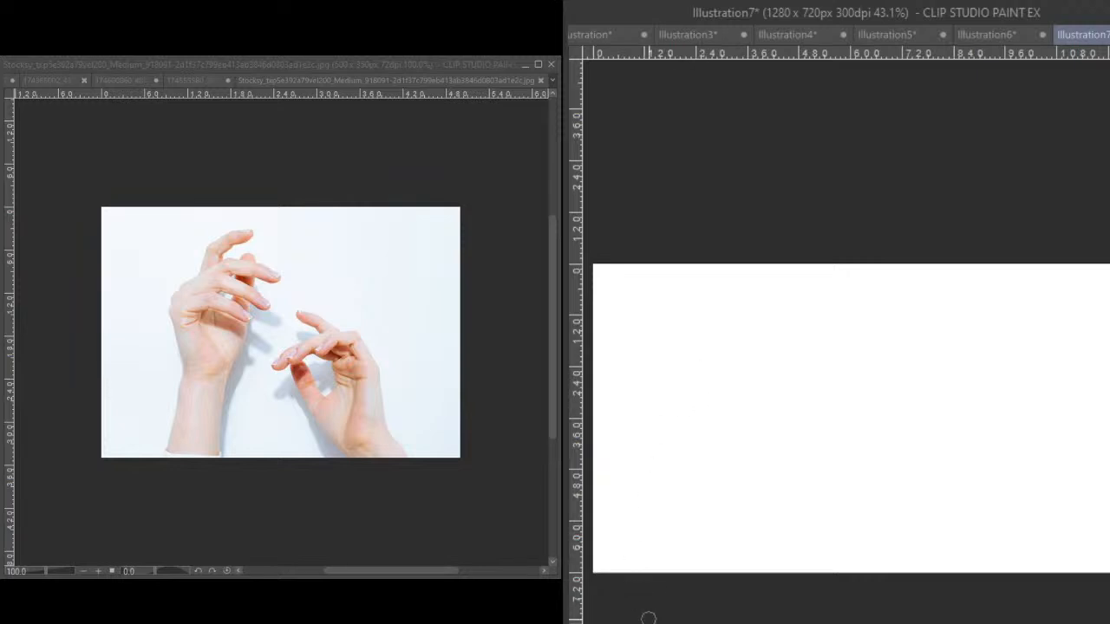
- Draw a slanted line for the back of the photo's left hand and short guide marks placing its fingers
drag(715, 350, 662, 436)
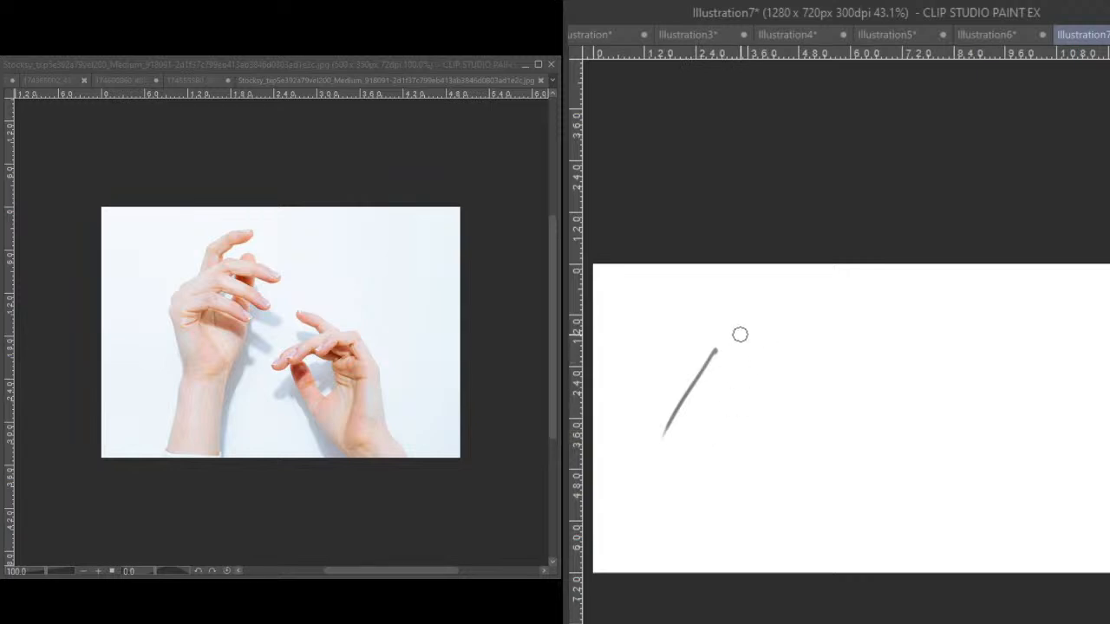
drag(746, 287, 767, 281)
drag(789, 332, 815, 330)
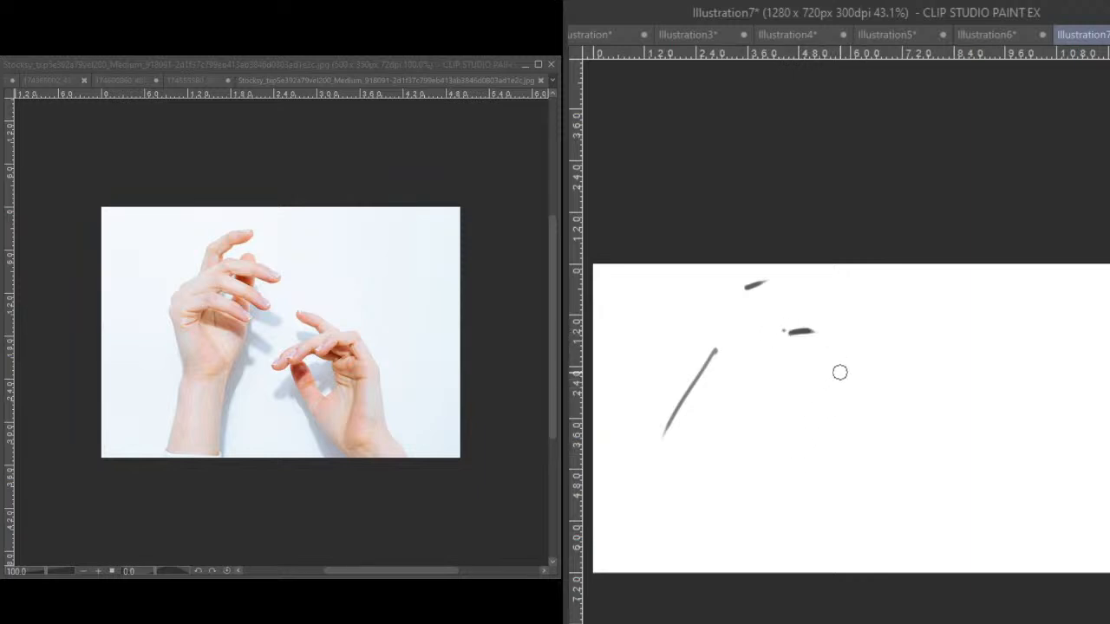
drag(851, 376, 844, 391)
mouse_move(834, 444)
mouse_down()
mouse_move(791, 463)
mouse_move(705, 569)
mouse_move(777, 492)
mouse_up()
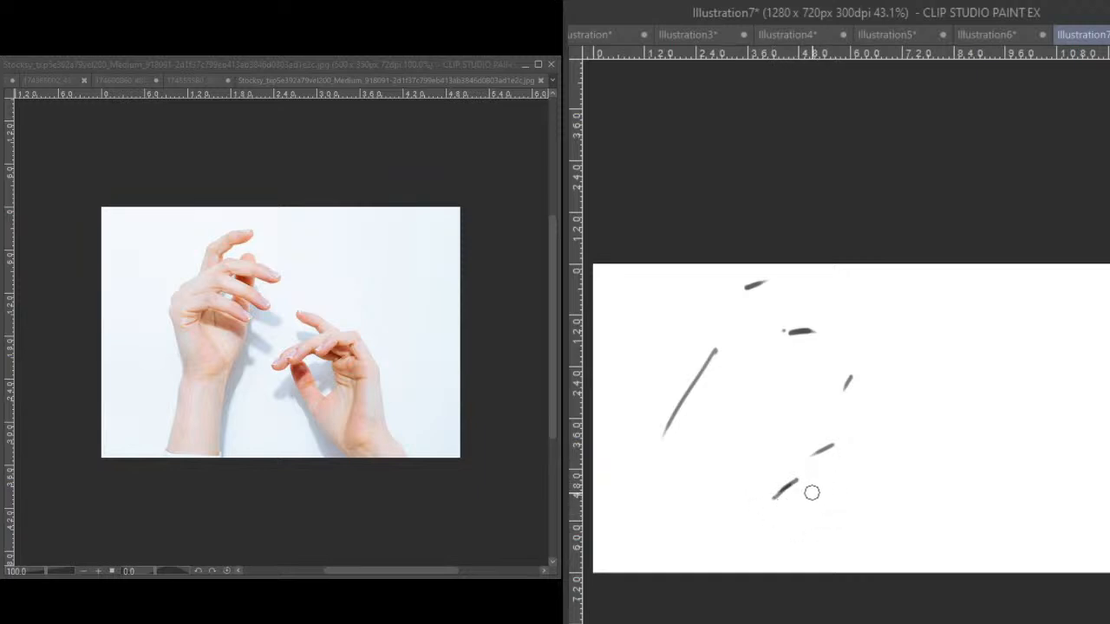
- Sketch both sides of the palm curving down toward the wrist
drag(818, 459, 792, 523)
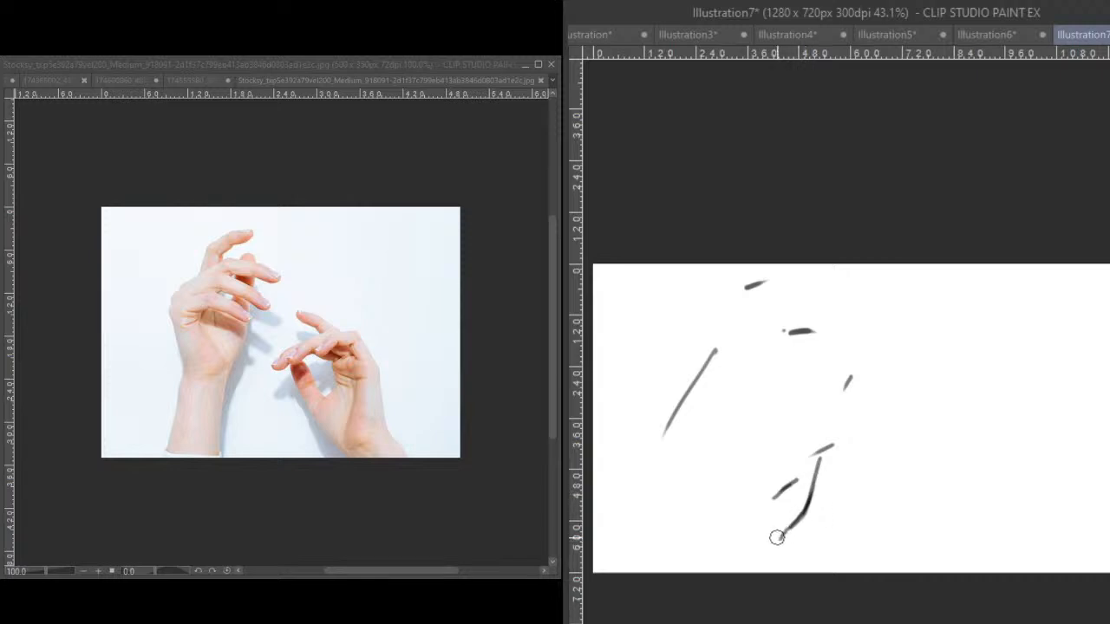
drag(803, 520, 766, 550)
drag(657, 454, 688, 536)
mouse_move(663, 491)
mouse_down()
mouse_move(681, 539)
mouse_move(656, 446)
mouse_up()
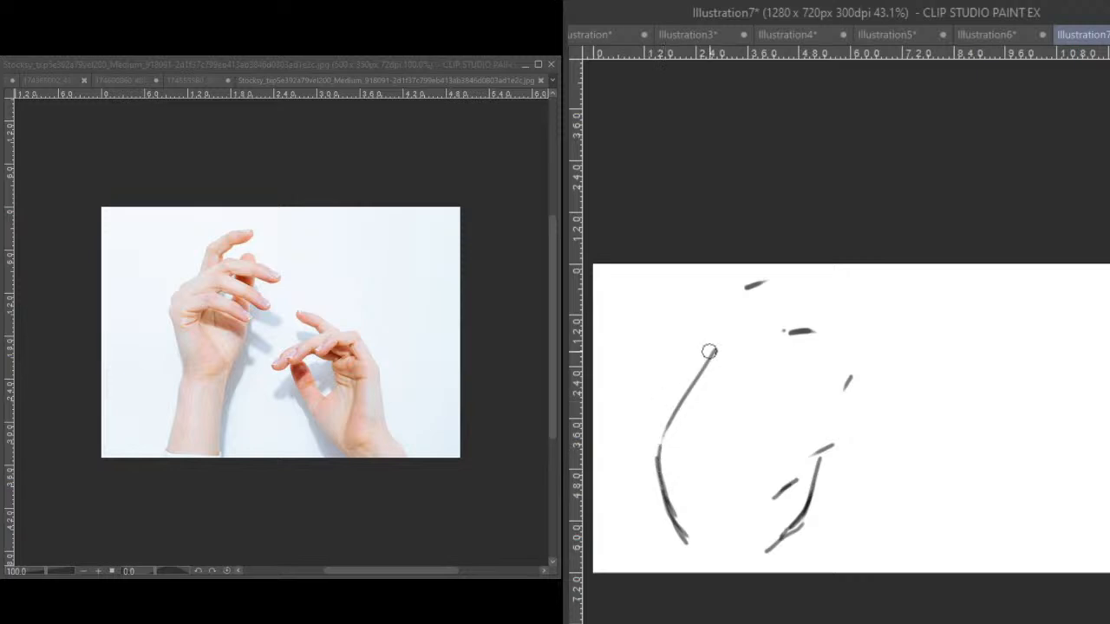
- Outline the extended middle finger with its knuckle and tip, plus the rounded fingertip showing behind it
mouse_move(725, 350)
mouse_down()
mouse_move(757, 332)
mouse_move(738, 342)
mouse_move(764, 339)
mouse_move(725, 349)
mouse_move(760, 335)
mouse_move(794, 341)
mouse_move(863, 387)
mouse_move(868, 405)
mouse_move(805, 393)
mouse_move(851, 411)
mouse_move(761, 387)
mouse_up()
mouse_move(787, 340)
mouse_down()
mouse_move(810, 332)
mouse_move(800, 326)
mouse_move(831, 368)
mouse_move(803, 331)
mouse_up()
drag(829, 442, 833, 445)
mouse_move(771, 392)
mouse_down()
mouse_move(738, 391)
mouse_move(705, 412)
mouse_up()
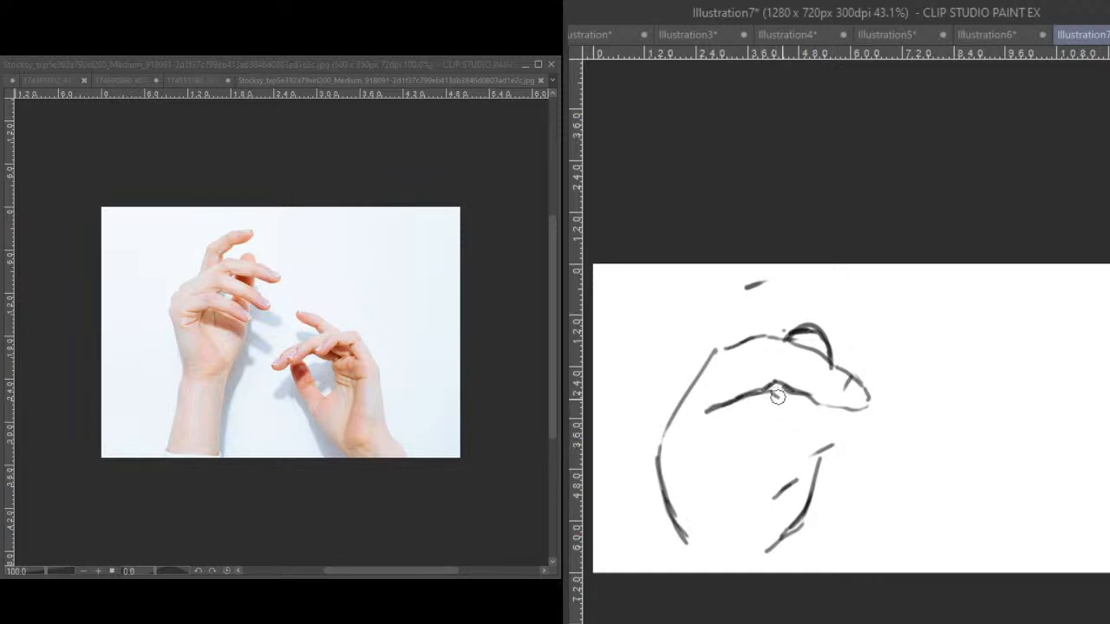
mouse_move(774, 403)
mouse_down()
mouse_move(827, 432)
mouse_move(864, 411)
mouse_move(865, 388)
mouse_move(858, 407)
mouse_move(821, 399)
mouse_move(863, 378)
mouse_up()
- Outline the raised uppermost finger and darken the contour of the finger beneath it
drag(733, 341, 746, 308)
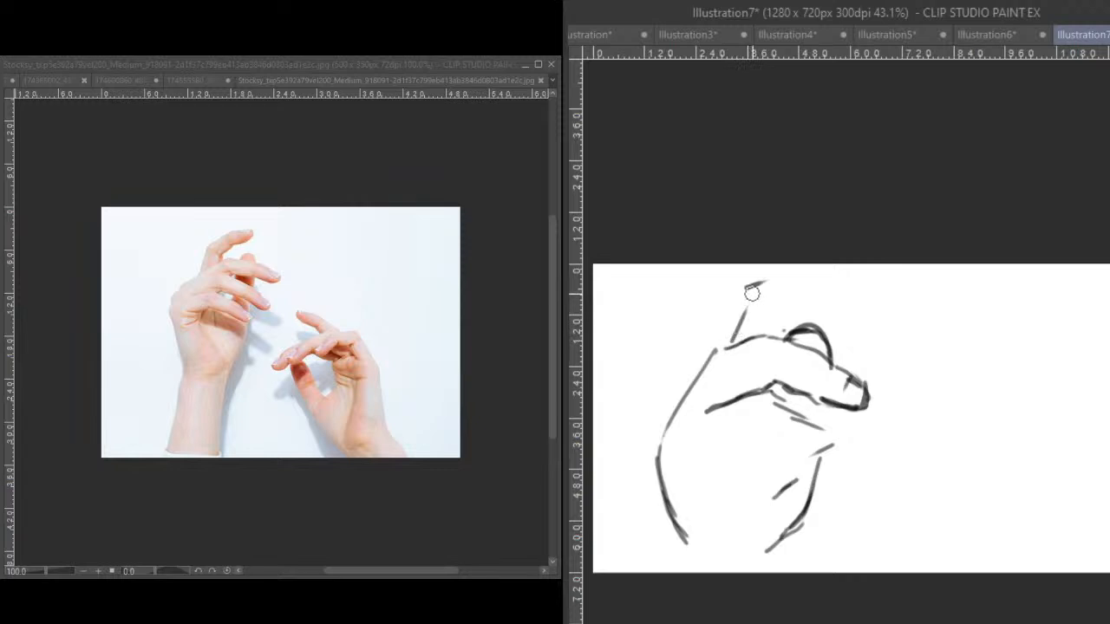
mouse_move(725, 349)
mouse_down()
mouse_move(740, 312)
mouse_move(798, 269)
mouse_move(855, 285)
mouse_move(793, 306)
mouse_move(857, 279)
mouse_move(796, 272)
mouse_move(810, 270)
mouse_move(735, 302)
mouse_up()
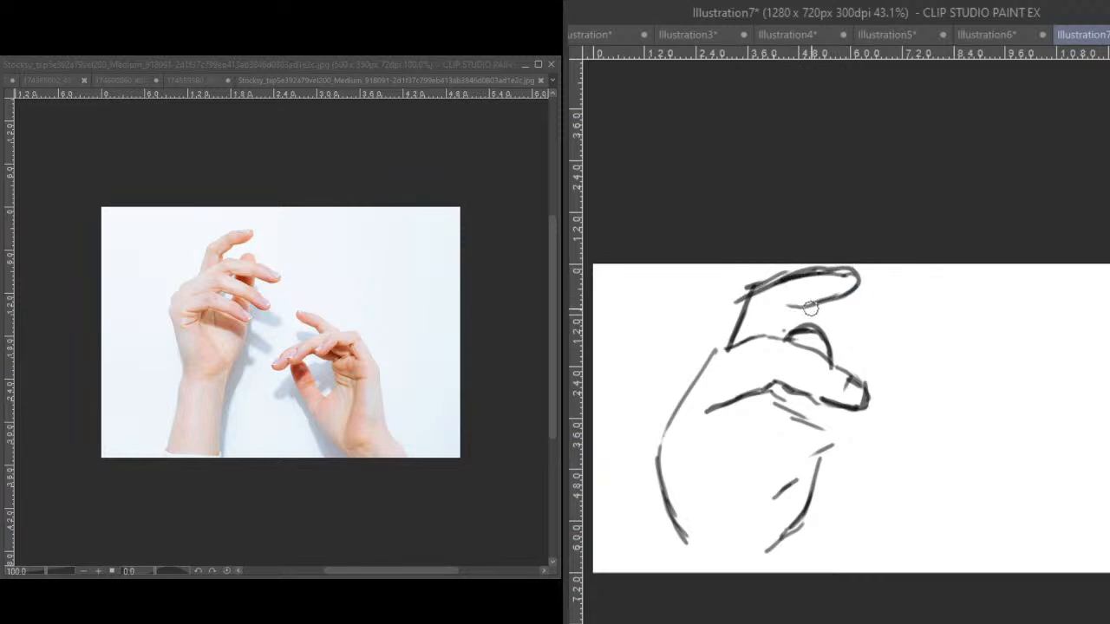
mouse_move(808, 298)
mouse_down()
mouse_move(764, 337)
mouse_move(780, 320)
mouse_move(804, 326)
mouse_move(726, 351)
mouse_move(778, 339)
mouse_move(863, 401)
mouse_up()
drag(828, 364, 865, 403)
drag(785, 379, 835, 408)
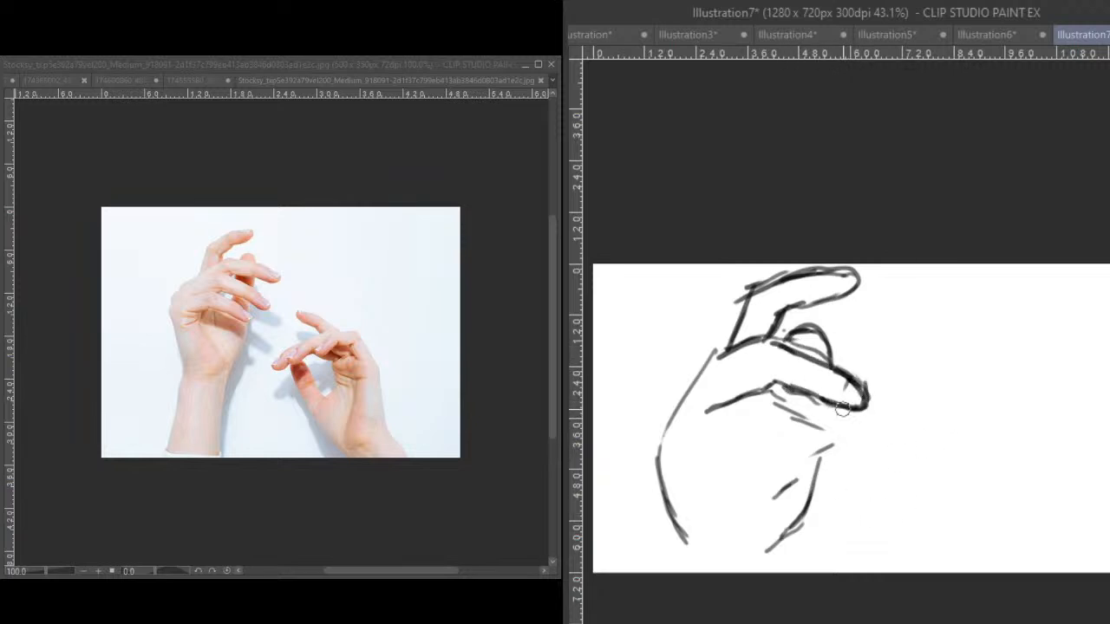
- Outline the next finger below, from its knuckle line to the rounded tip overlapping the palm's edge
drag(772, 393, 850, 454)
mouse_move(778, 398)
mouse_down()
mouse_move(837, 471)
mouse_move(766, 441)
mouse_up()
mouse_move(767, 441)
mouse_down()
mouse_move(847, 482)
mouse_move(859, 463)
mouse_up()
mouse_move(858, 463)
mouse_down()
mouse_move(839, 477)
mouse_move(763, 433)
mouse_move(728, 450)
mouse_move(751, 443)
mouse_up()
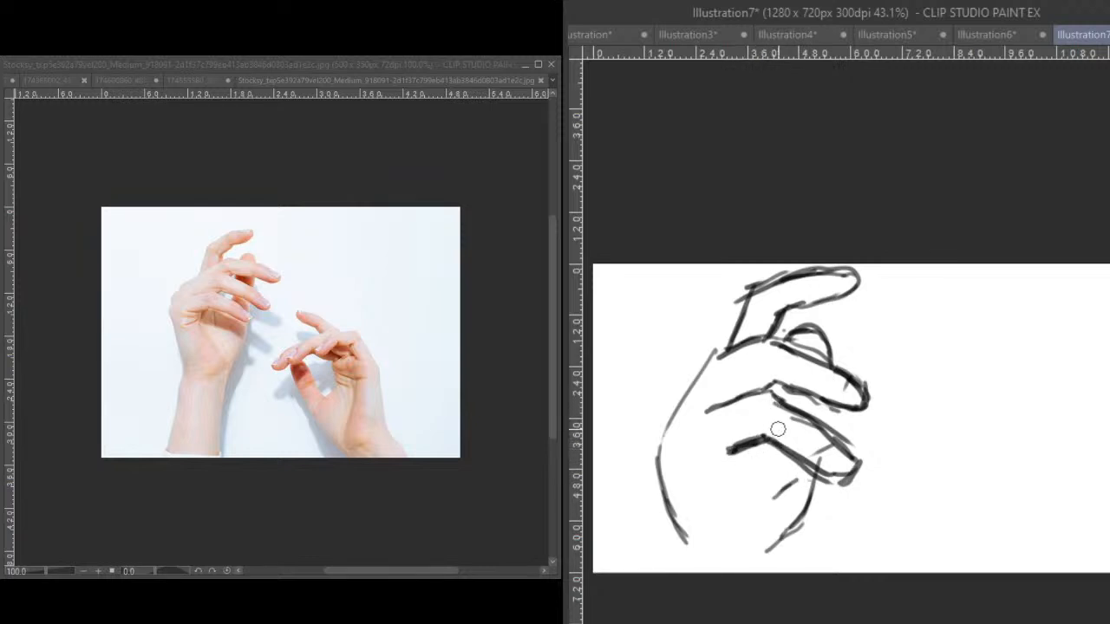
- Sketch the back-of-hand contour with its stepped knuckles, running from the raised finger down to the wrist
mouse_move(782, 393)
mouse_down()
mouse_move(830, 418)
mouse_move(830, 405)
mouse_move(831, 436)
mouse_up()
mouse_move(742, 301)
mouse_down()
mouse_move(719, 348)
mouse_move(662, 389)
mouse_move(669, 418)
mouse_move(648, 444)
mouse_move(652, 491)
mouse_move(683, 543)
mouse_up()
mouse_move(649, 510)
mouse_down()
mouse_move(682, 471)
mouse_move(666, 531)
mouse_move(691, 560)
mouse_up()
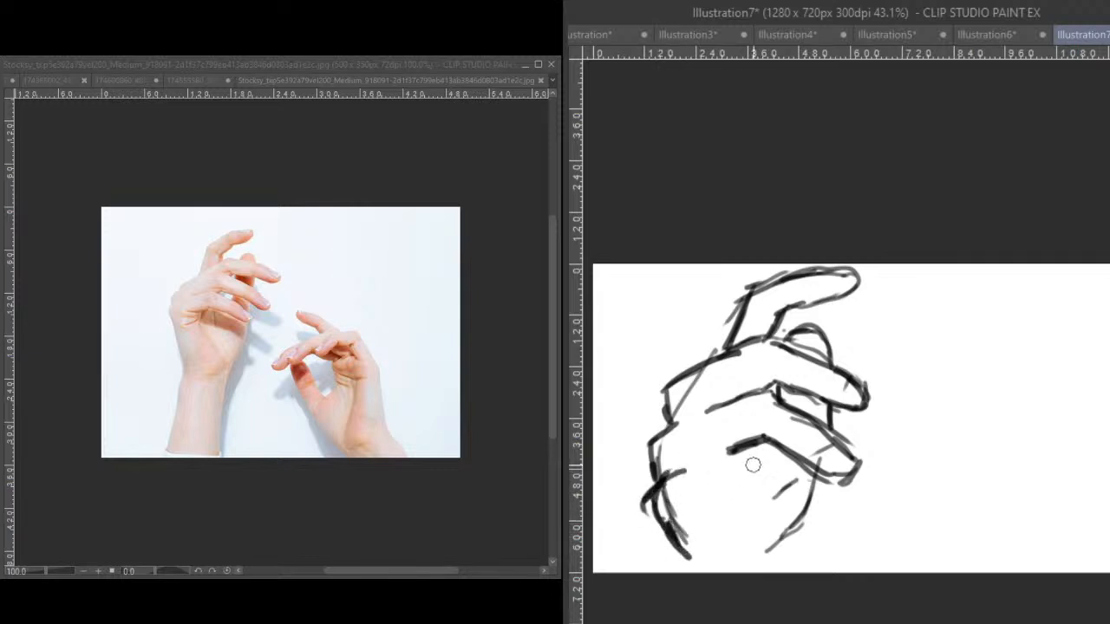
- Outline the lowest curled finger and reinforce the contours of the fingers above it
mouse_move(699, 481)
mouse_down()
mouse_move(772, 461)
mouse_move(719, 471)
mouse_move(760, 460)
mouse_move(809, 501)
mouse_move(816, 534)
mouse_move(777, 520)
mouse_move(804, 545)
mouse_move(831, 514)
mouse_move(790, 538)
mouse_move(757, 495)
mouse_move(763, 521)
mouse_move(719, 532)
mouse_move(746, 478)
mouse_up()
mouse_move(760, 420)
mouse_down()
mouse_move(765, 399)
mouse_move(742, 397)
mouse_move(798, 373)
mouse_move(827, 408)
mouse_move(827, 390)
mouse_up()
mouse_move(787, 344)
mouse_down()
mouse_move(795, 301)
mouse_move(826, 306)
mouse_move(861, 285)
mouse_up()
mouse_move(784, 314)
mouse_down()
mouse_move(835, 298)
mouse_move(849, 265)
mouse_move(736, 294)
mouse_move(843, 261)
mouse_move(846, 302)
mouse_up()
mouse_move(833, 403)
mouse_down()
mouse_move(841, 446)
mouse_move(813, 519)
mouse_up()
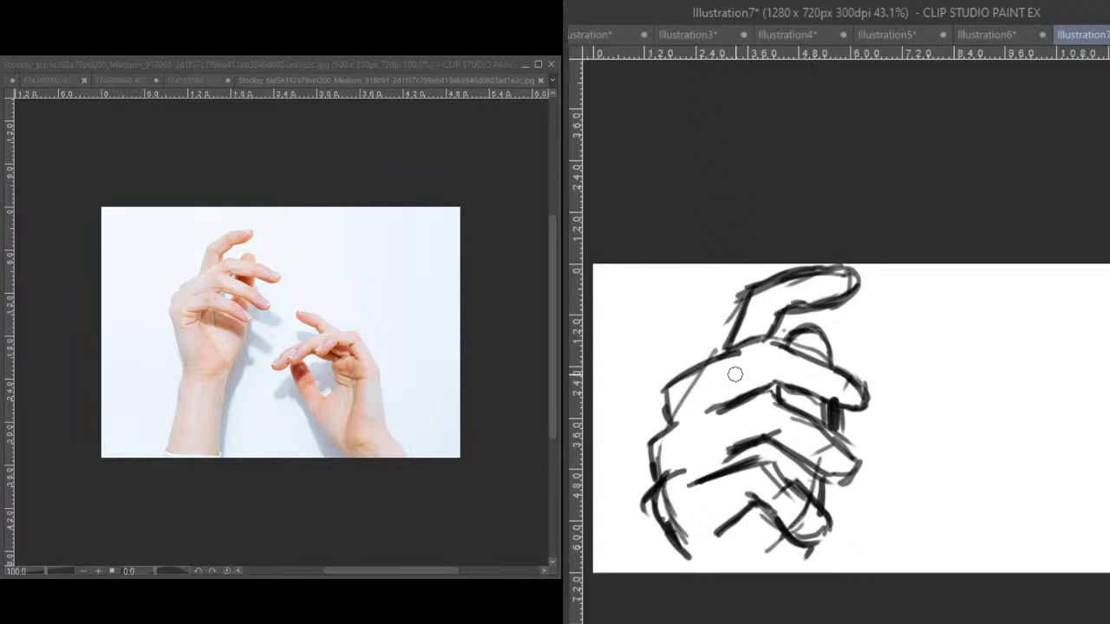
- Scale the hand sketch down slightly and reposition it near the canvas's upper middle
key(ctrl+t)
drag(872, 263, 825, 322)
mouse_move(799, 428)
mouse_down()
mouse_move(832, 368)
mouse_move(832, 386)
mouse_up()
drag(843, 426, 850, 432)
click(744, 540)
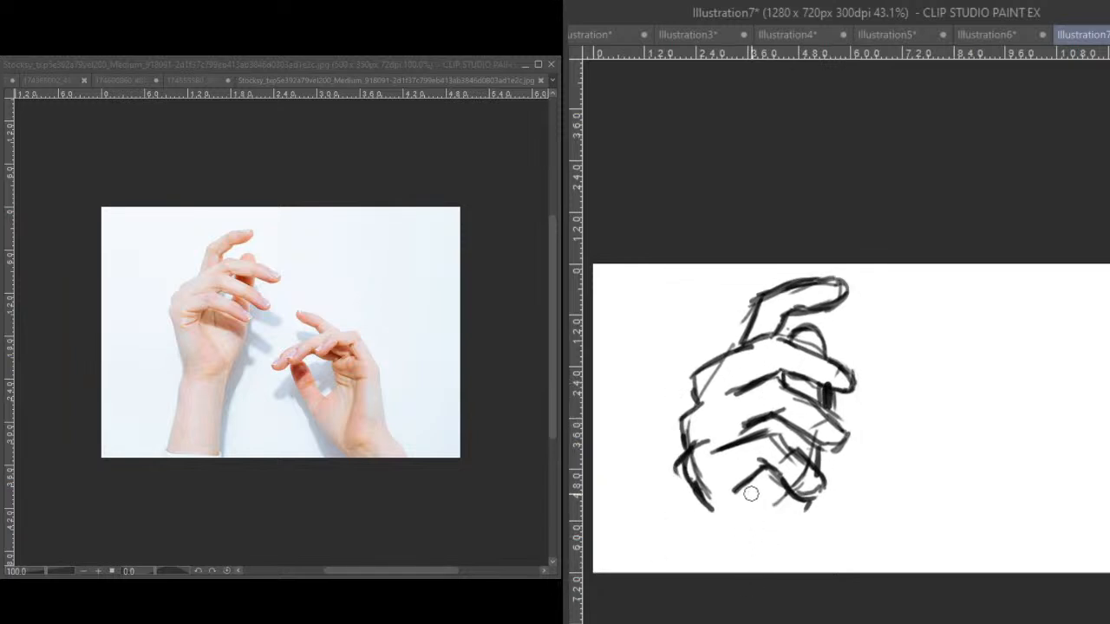
- Thicken the back and finger contours, and lengthen the three lower fingertips
mouse_move(760, 301)
mouse_down()
mouse_move(718, 359)
mouse_move(756, 297)
mouse_move(740, 322)
mouse_move(761, 294)
mouse_move(837, 288)
mouse_move(784, 325)
mouse_move(827, 343)
mouse_move(829, 376)
mouse_move(814, 380)
mouse_move(823, 393)
mouse_move(784, 371)
mouse_move(849, 385)
mouse_move(817, 349)
mouse_move(763, 340)
mouse_move(778, 338)
mouse_move(686, 384)
mouse_up()
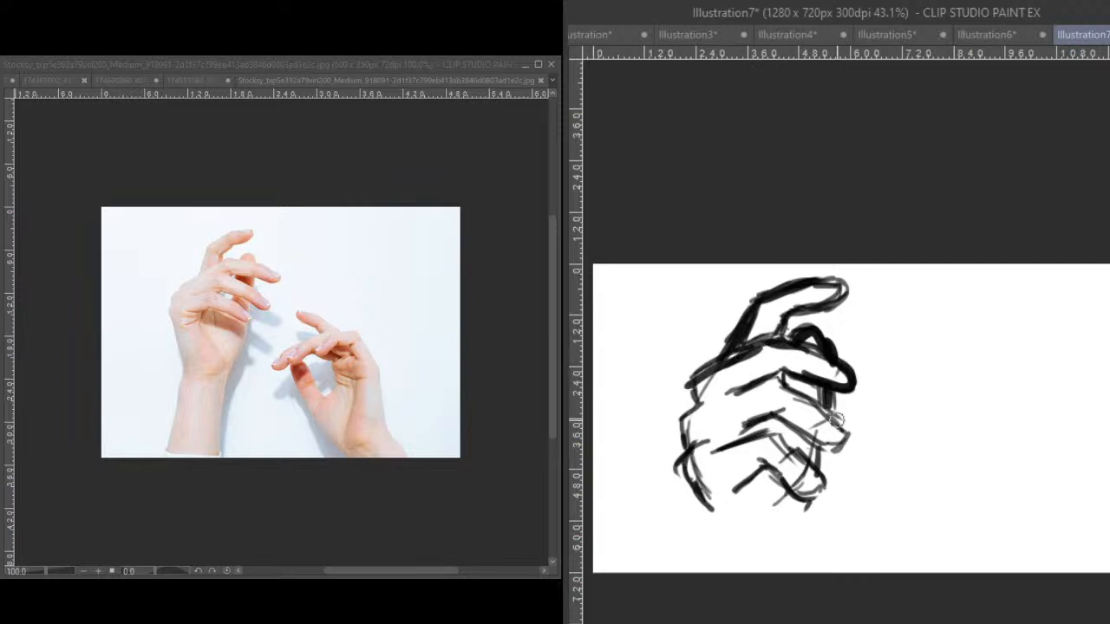
mouse_move(780, 378)
mouse_down()
mouse_move(850, 447)
mouse_move(846, 456)
mouse_move(808, 442)
mouse_move(842, 456)
mouse_up()
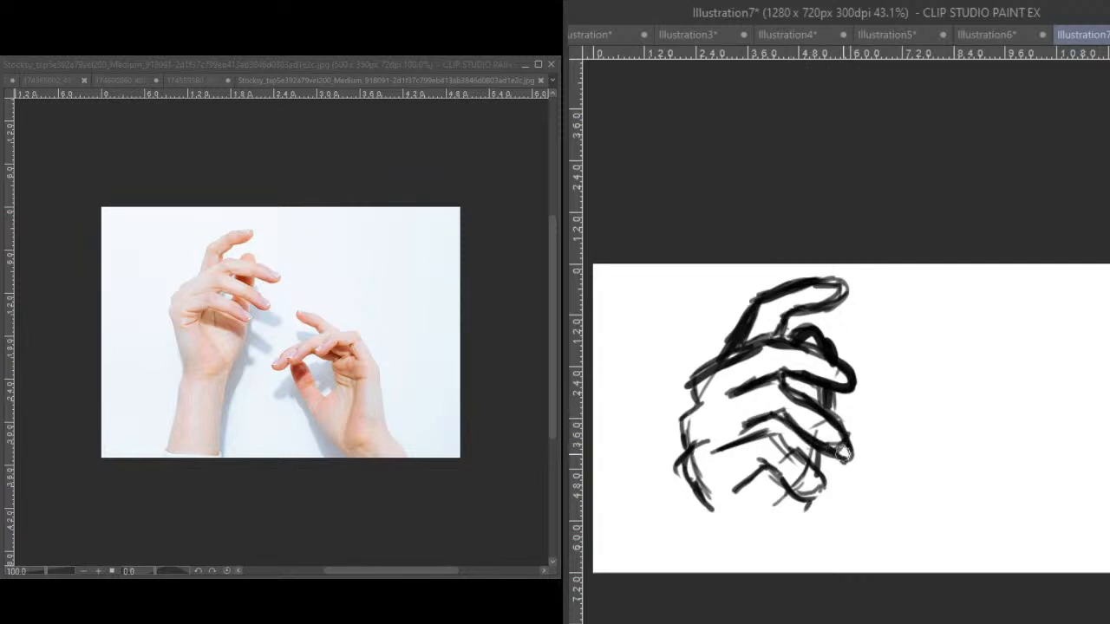
mouse_move(795, 418)
mouse_down()
mouse_move(842, 463)
mouse_move(857, 463)
mouse_move(847, 394)
mouse_move(870, 415)
mouse_move(844, 362)
mouse_move(869, 411)
mouse_move(838, 383)
mouse_move(871, 401)
mouse_up()
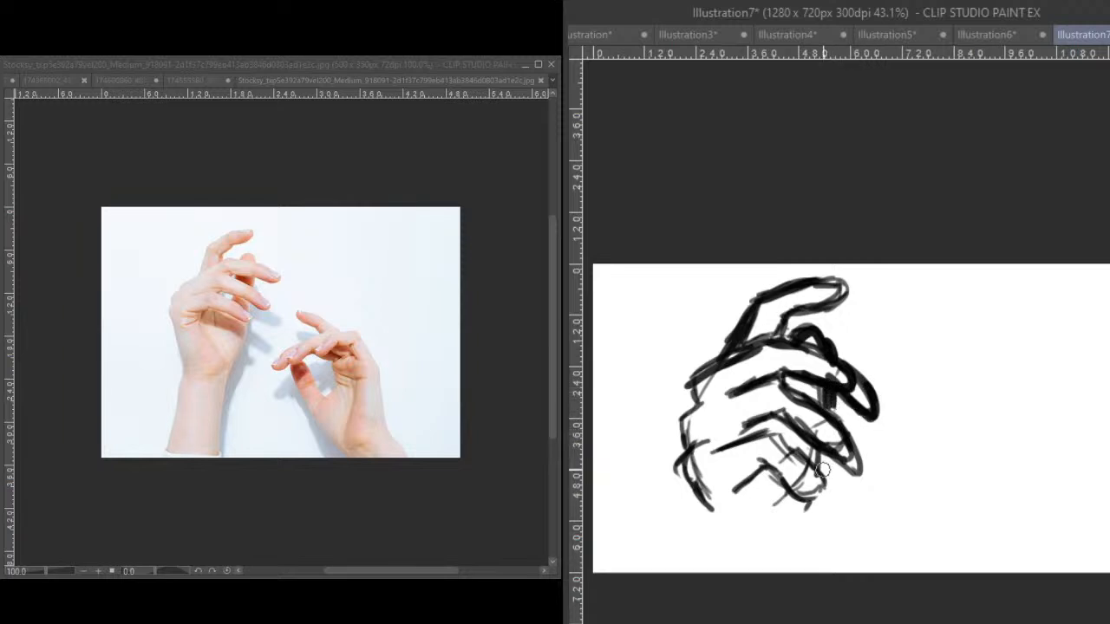
mouse_move(838, 476)
mouse_down()
mouse_move(847, 491)
mouse_move(807, 455)
mouse_move(854, 507)
mouse_move(787, 479)
mouse_move(834, 508)
mouse_move(845, 503)
mouse_move(832, 503)
mouse_move(787, 448)
mouse_move(822, 483)
mouse_up()
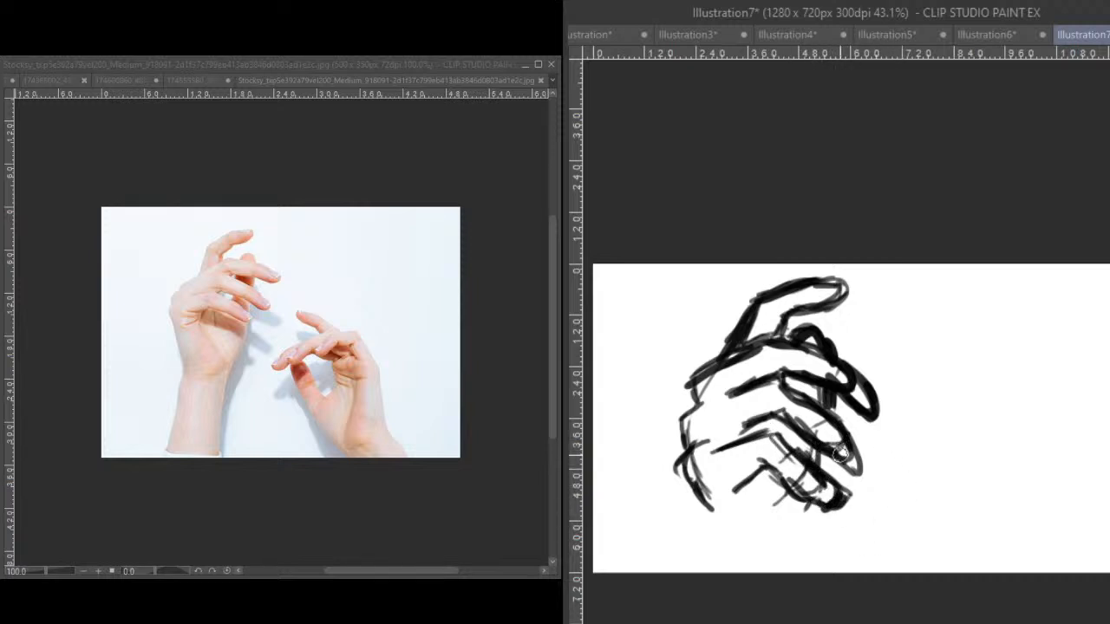
- Shrink the hand sketch again and shift it to leave room for the wrist below
key(ctrl+t)
drag(880, 277, 826, 337)
drag(798, 412, 812, 364)
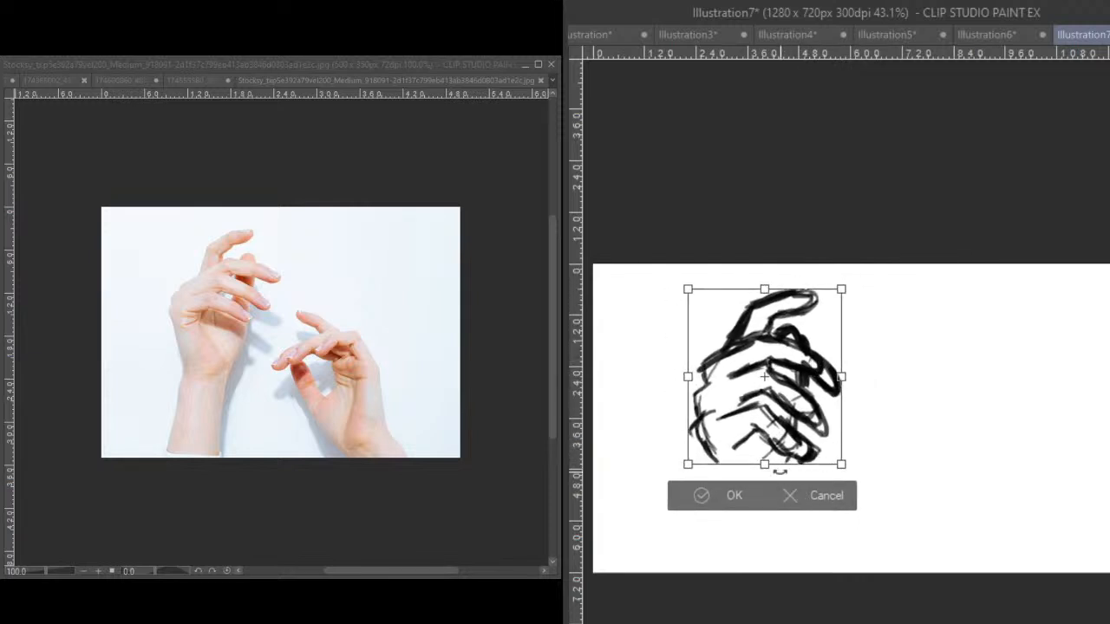
click(731, 496)
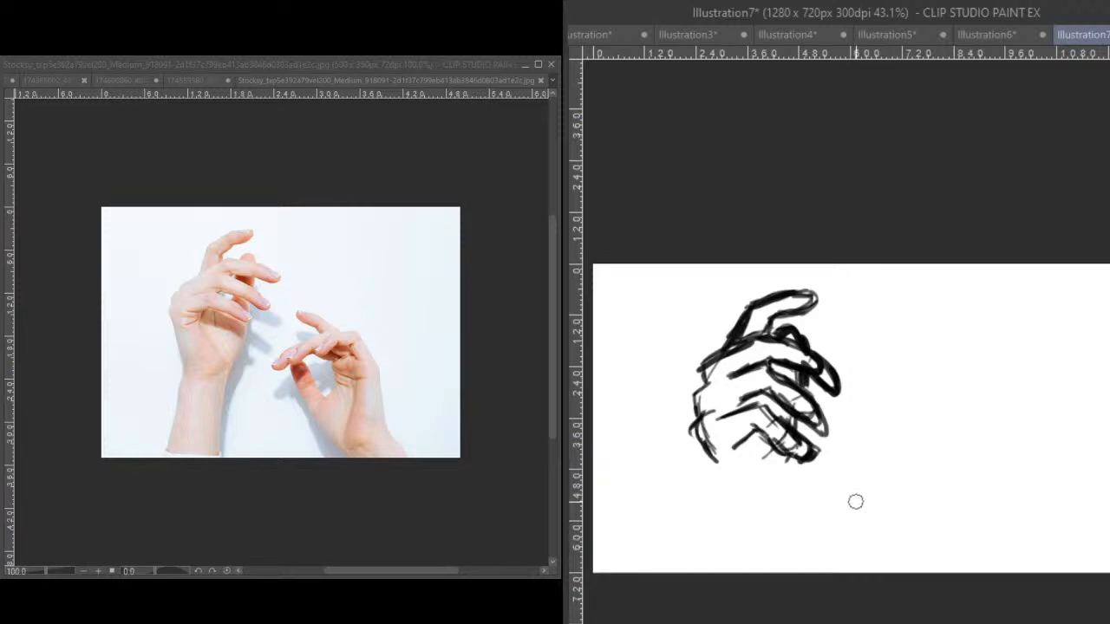
- Draw both sides of the palm tapering to the wrist, and darken the knuckles and the pointed tip of the raised finger
mouse_move(819, 479)
mouse_down()
mouse_move(805, 473)
mouse_move(771, 509)
mouse_move(803, 477)
mouse_move(787, 490)
mouse_up()
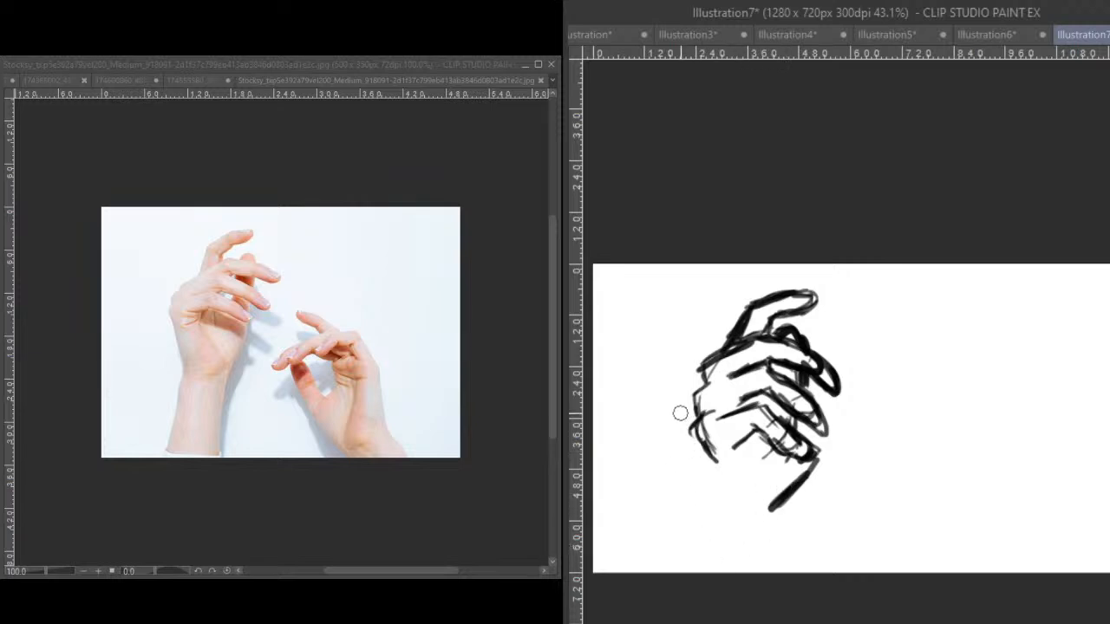
mouse_move(692, 432)
mouse_down()
mouse_move(705, 507)
mouse_move(720, 512)
mouse_up()
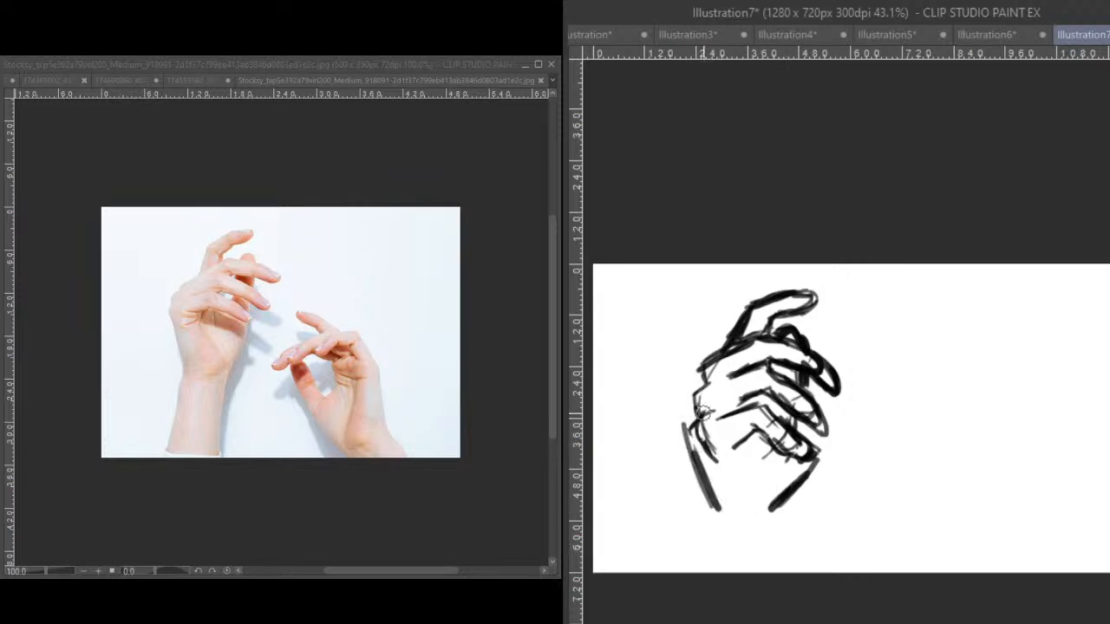
mouse_move(685, 425)
mouse_down()
mouse_move(711, 384)
mouse_move(695, 410)
mouse_up()
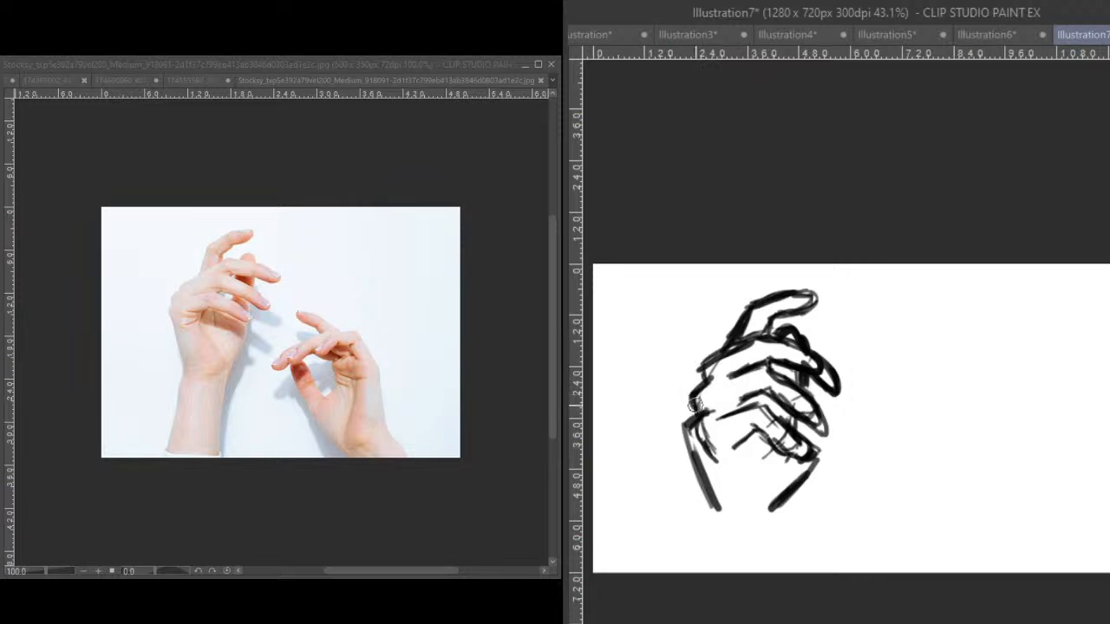
drag(718, 359, 708, 376)
mouse_move(734, 339)
mouse_down()
mouse_move(768, 290)
mouse_move(762, 326)
mouse_move(746, 334)
mouse_move(769, 297)
mouse_move(826, 293)
mouse_move(782, 323)
mouse_up()
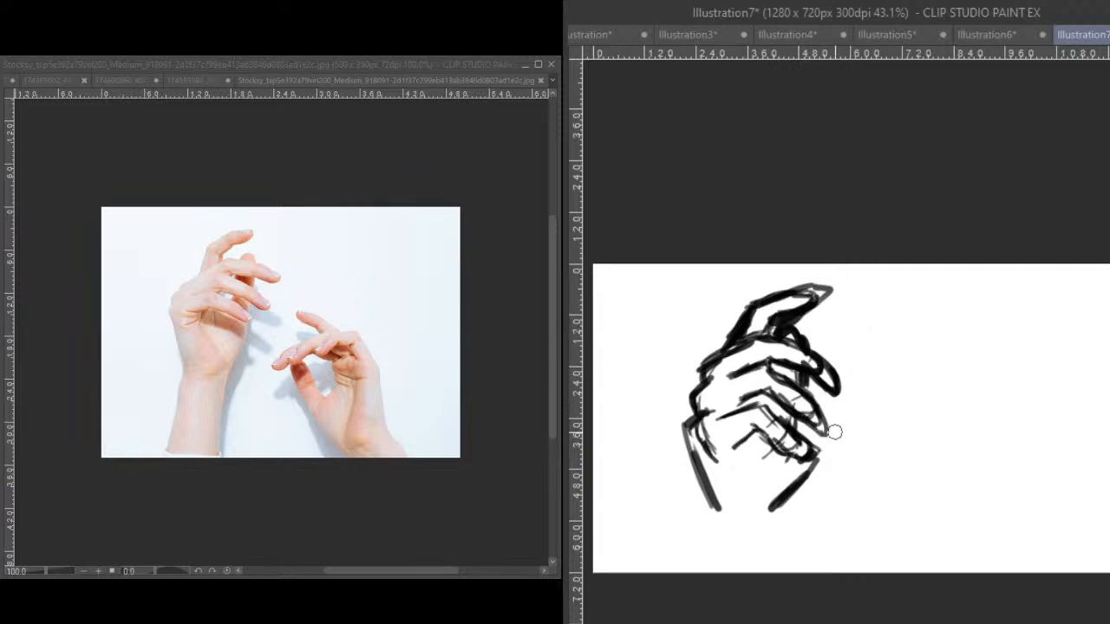
drag(808, 447, 801, 423)
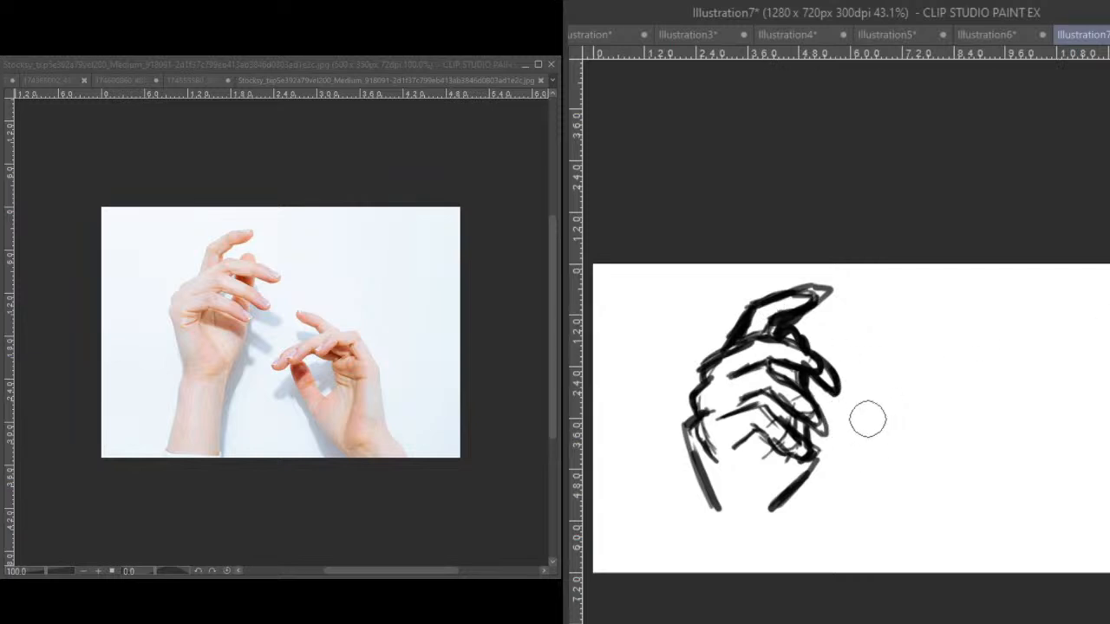
- Blend the hand sketch into a soft grey silhouette with extended fingers, and carve white gaps between them
mouse_move(733, 368)
mouse_down()
mouse_move(781, 350)
mouse_move(731, 371)
mouse_move(810, 372)
mouse_move(734, 395)
mouse_move(771, 365)
mouse_move(737, 388)
mouse_move(722, 440)
mouse_move(731, 477)
mouse_move(752, 461)
mouse_move(779, 389)
mouse_move(755, 396)
mouse_move(782, 458)
mouse_move(796, 449)
mouse_move(756, 502)
mouse_move(773, 361)
mouse_move(746, 358)
mouse_move(778, 313)
mouse_move(772, 318)
mouse_move(804, 303)
mouse_move(737, 387)
mouse_move(740, 365)
mouse_move(727, 381)
mouse_move(733, 421)
mouse_move(804, 410)
mouse_move(798, 402)
mouse_move(814, 415)
mouse_move(783, 353)
mouse_move(832, 381)
mouse_move(788, 337)
mouse_move(806, 375)
mouse_move(772, 329)
mouse_move(824, 295)
mouse_move(776, 326)
mouse_move(826, 275)
mouse_move(776, 379)
mouse_move(747, 334)
mouse_move(758, 358)
mouse_move(762, 343)
mouse_move(759, 365)
mouse_move(747, 342)
mouse_move(758, 320)
mouse_move(744, 338)
mouse_move(778, 306)
mouse_move(732, 376)
mouse_move(714, 380)
mouse_move(699, 442)
mouse_move(711, 459)
mouse_move(740, 454)
mouse_move(749, 491)
mouse_move(792, 459)
mouse_move(747, 413)
mouse_move(703, 446)
mouse_move(751, 391)
mouse_move(768, 466)
mouse_move(798, 405)
mouse_move(785, 469)
mouse_move(788, 293)
mouse_up()
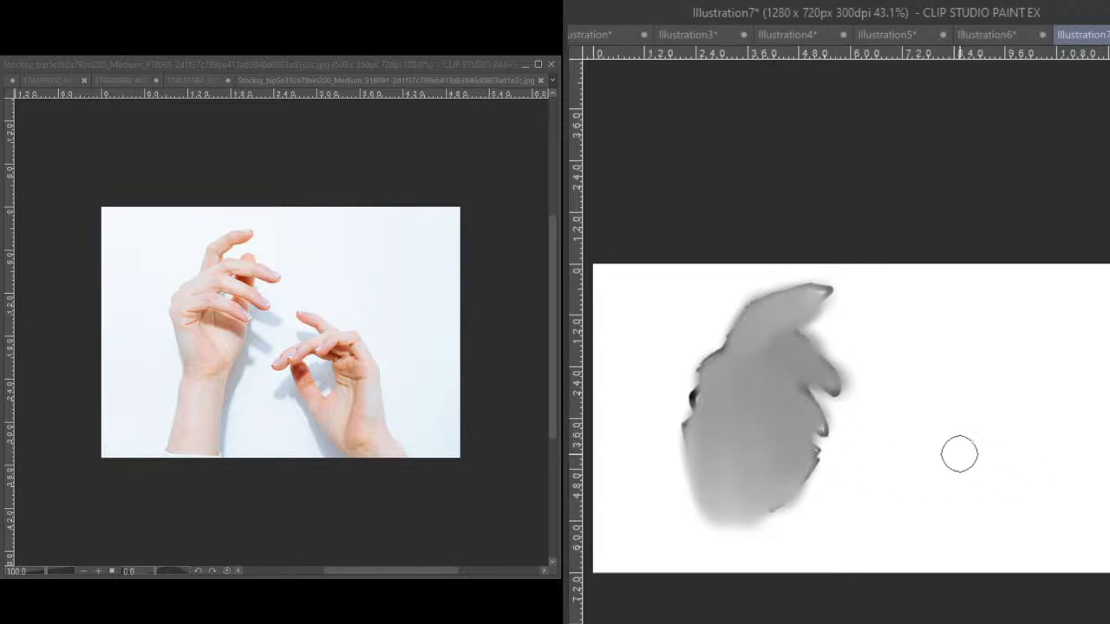
mouse_move(810, 351)
mouse_down()
mouse_move(885, 401)
mouse_move(795, 355)
mouse_move(810, 376)
mouse_move(868, 396)
mouse_move(823, 361)
mouse_move(826, 371)
mouse_move(783, 367)
mouse_move(845, 438)
mouse_move(800, 444)
mouse_move(792, 434)
mouse_move(821, 448)
mouse_move(811, 482)
mouse_move(755, 513)
mouse_move(830, 445)
mouse_move(769, 468)
mouse_move(713, 469)
mouse_move(716, 411)
mouse_move(703, 488)
mouse_move(800, 453)
mouse_move(766, 488)
mouse_move(783, 379)
mouse_move(751, 465)
mouse_move(790, 375)
mouse_up()
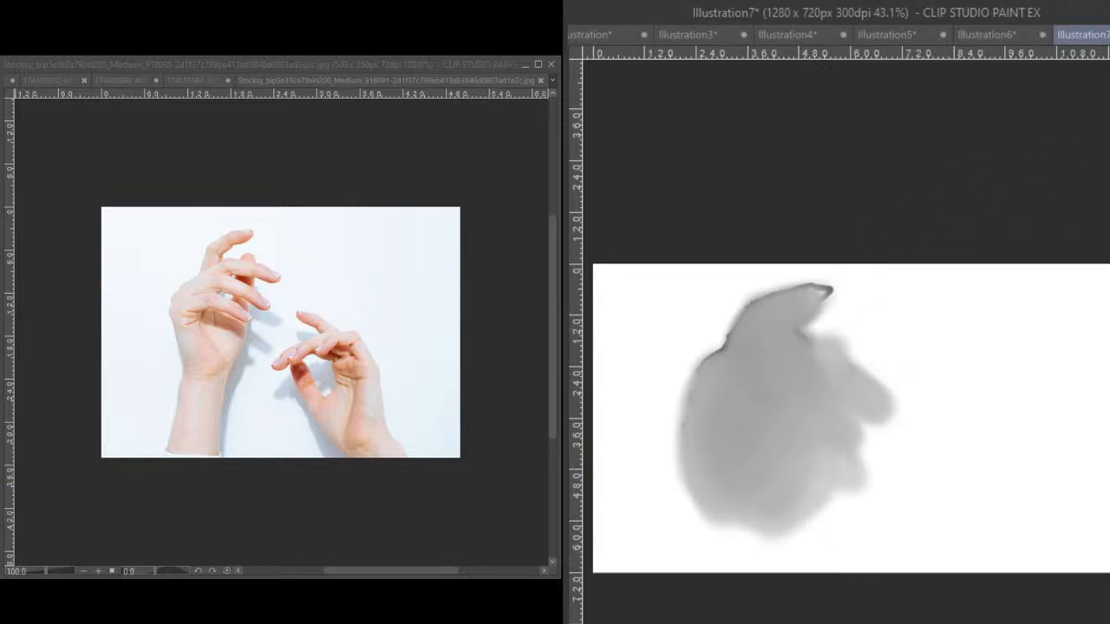
mouse_move(775, 343)
mouse_down()
mouse_move(818, 326)
mouse_move(772, 341)
mouse_up()
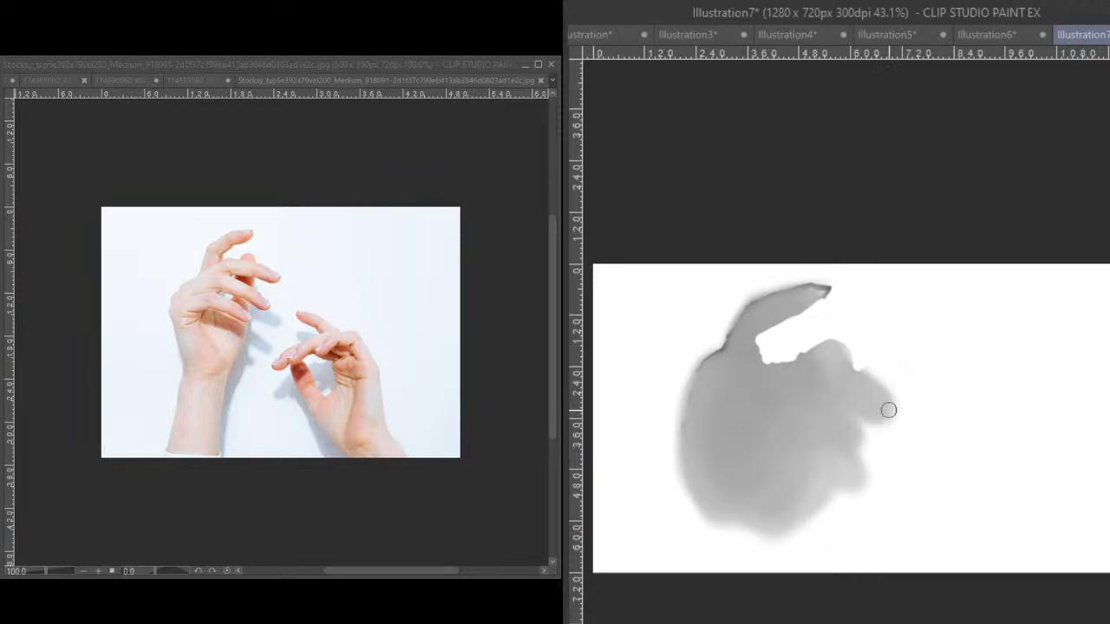
mouse_move(874, 420)
mouse_down()
mouse_move(844, 409)
mouse_move(884, 418)
mouse_up()
mouse_move(818, 404)
mouse_down()
mouse_move(789, 404)
mouse_move(867, 421)
mouse_up()
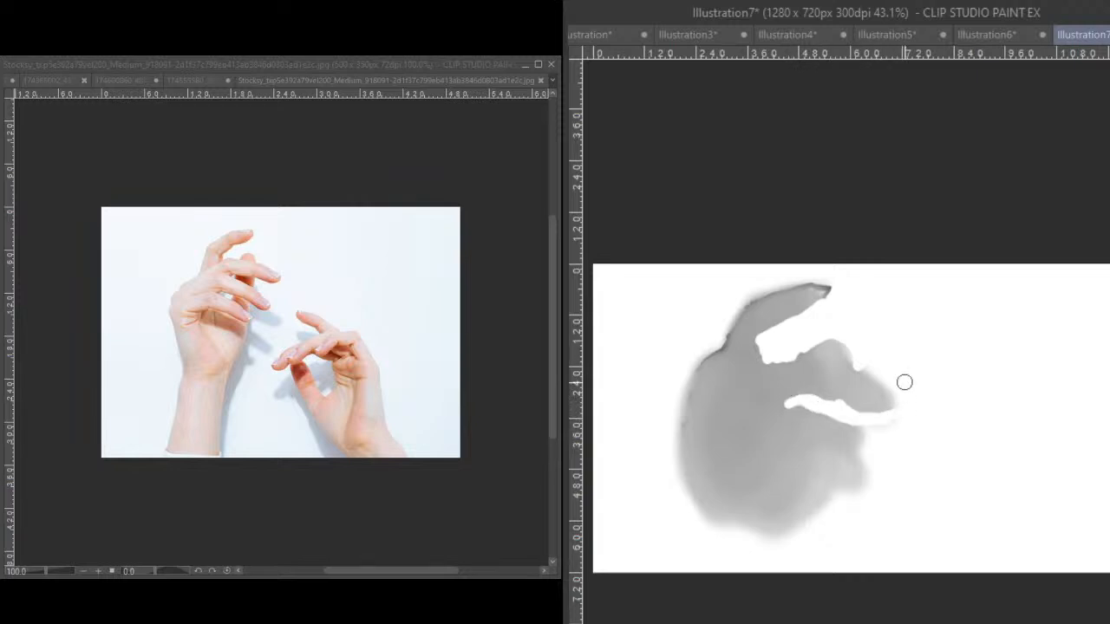
- Clear the canvas, and block in the photo's second hand with short diagonal finger strokes and steep strokes for its back
key(Delete)
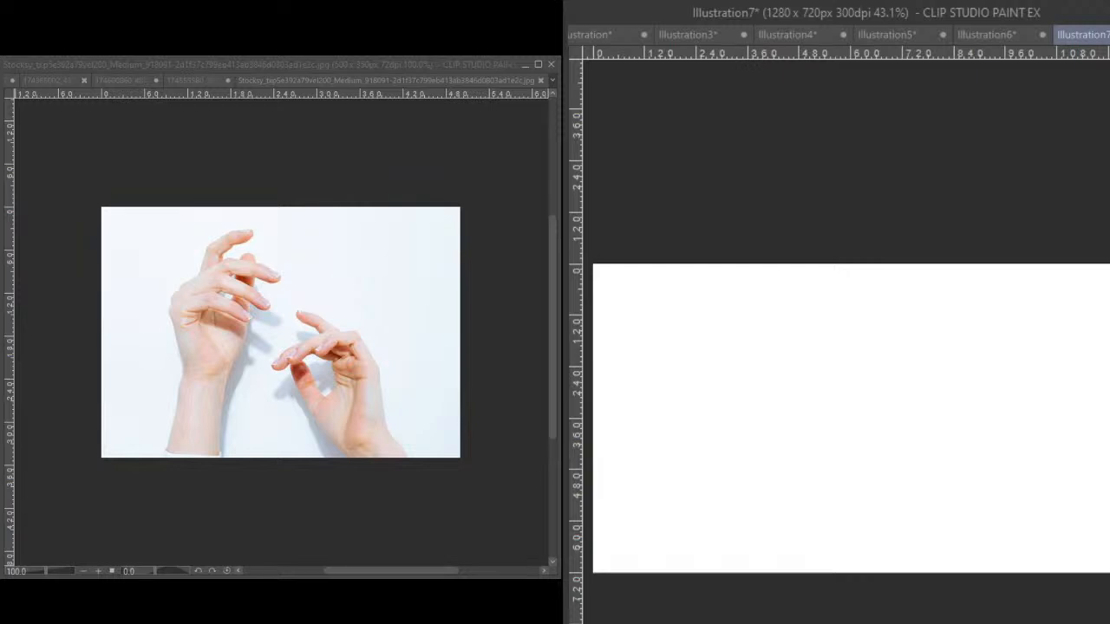
key([)
mouse_move(907, 379)
mouse_down()
mouse_move(896, 399)
mouse_move(954, 378)
mouse_move(983, 401)
mouse_move(1001, 372)
mouse_move(942, 422)
mouse_move(1035, 339)
mouse_move(1065, 455)
mouse_move(1039, 557)
mouse_up()
mouse_move(1045, 416)
mouse_down()
mouse_move(1030, 578)
mouse_move(1016, 578)
mouse_up()
drag(1030, 470, 1006, 614)
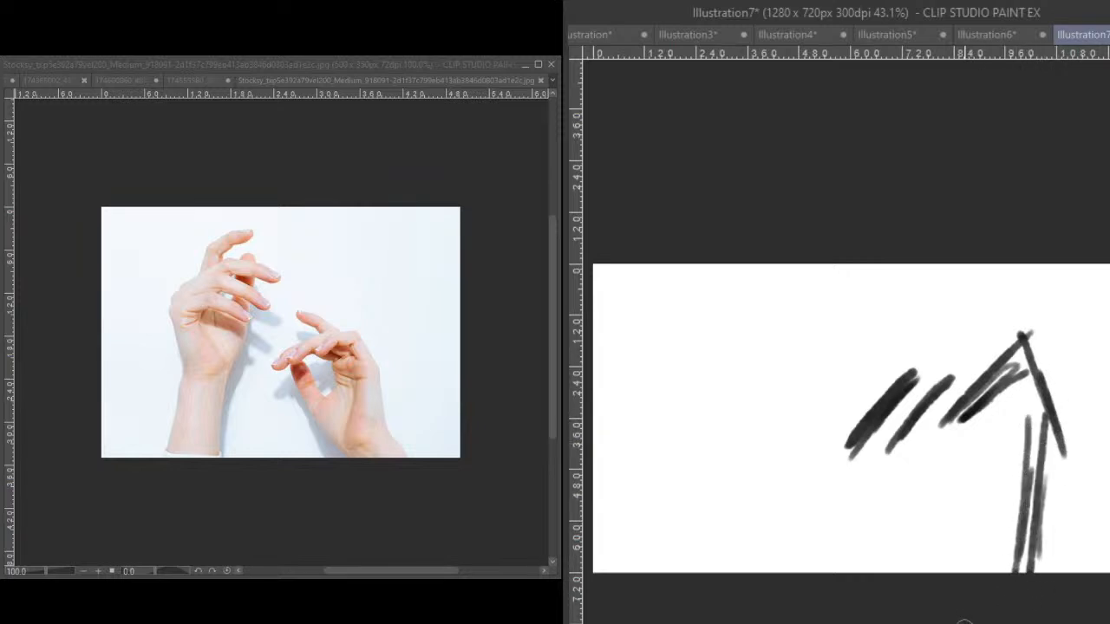
- Scale the second hand's block-in down and reposition it to leave space around the strokes
key(ctrl+t)
drag(1068, 329, 996, 411)
drag(983, 498, 1006, 415)
drag(1023, 332, 1012, 344)
drag(986, 387, 990, 392)
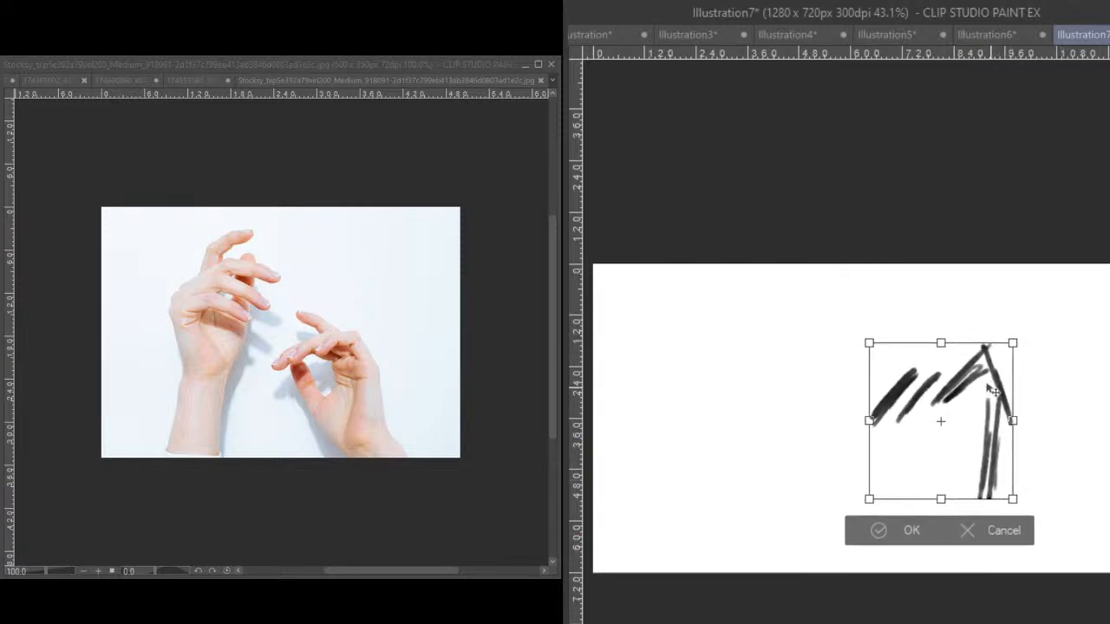
click(905, 534)
- Add the curled inner finger, the thumb's contours and the short inner palm line toward the wrist
mouse_move(910, 396)
mouse_down()
mouse_move(939, 463)
mouse_move(900, 486)
mouse_up()
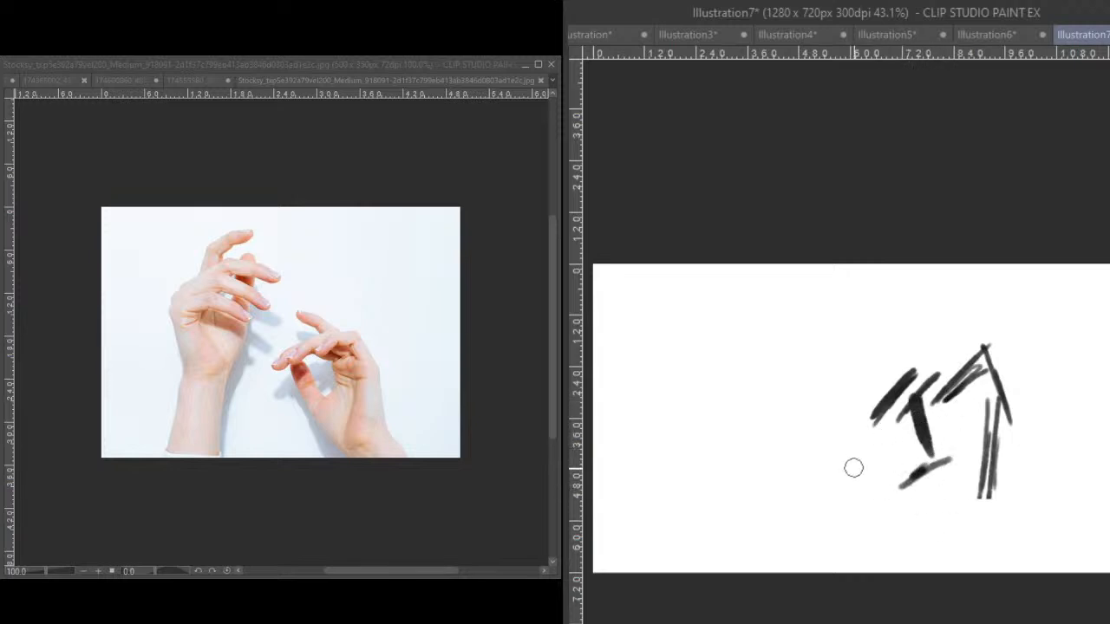
drag(884, 432, 901, 483)
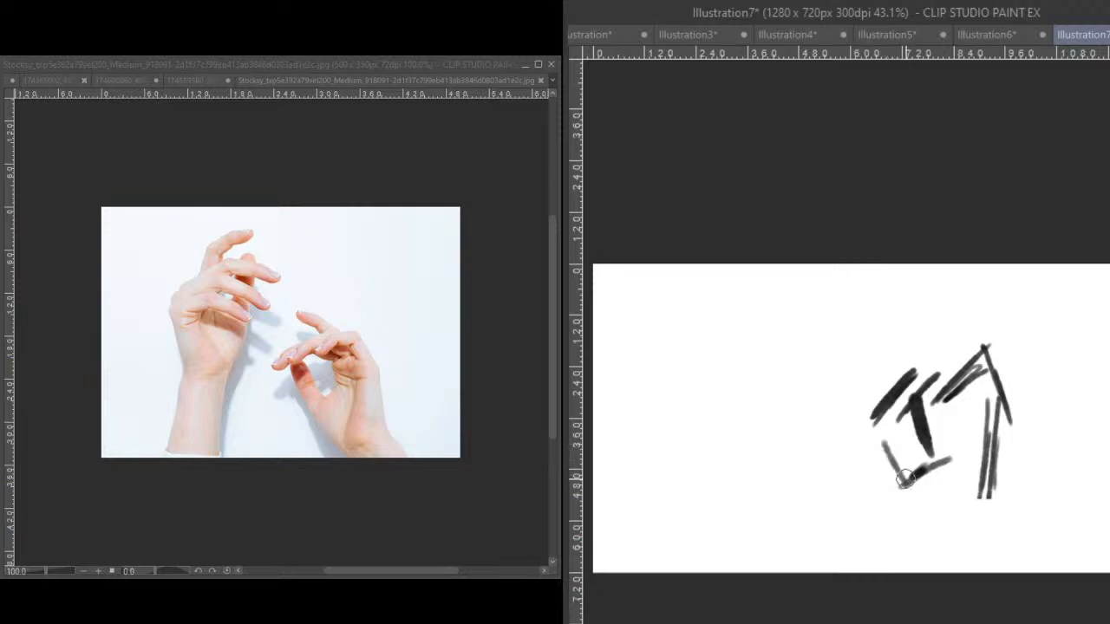
mouse_move(877, 427)
mouse_down()
mouse_move(832, 452)
mouse_move(842, 449)
mouse_move(862, 493)
mouse_move(927, 561)
mouse_up()
drag(880, 507, 910, 559)
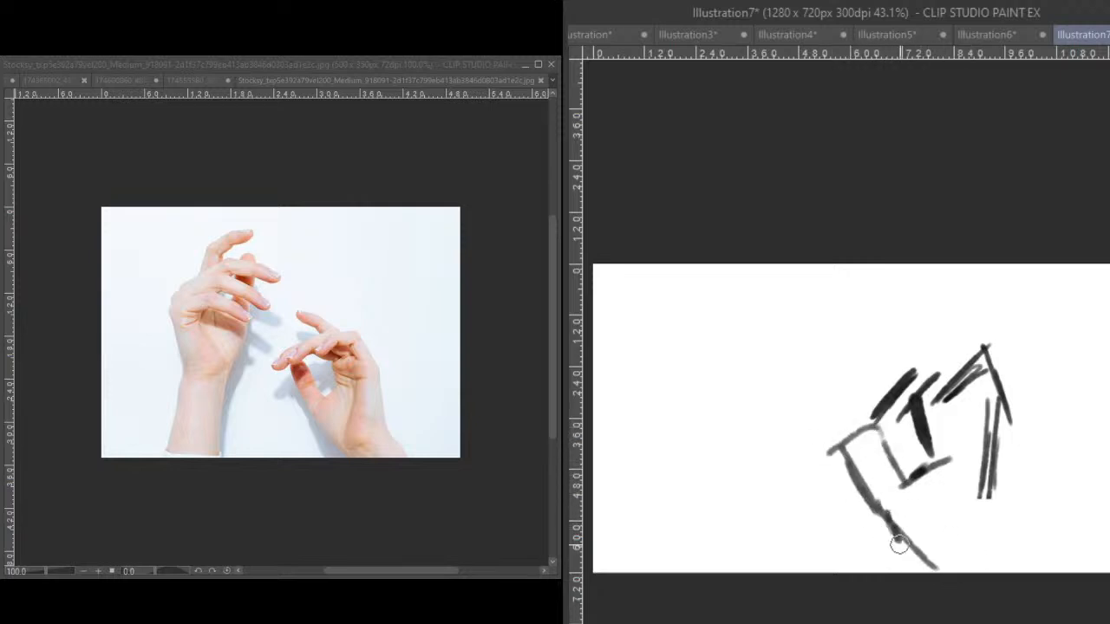
drag(966, 496, 940, 548)
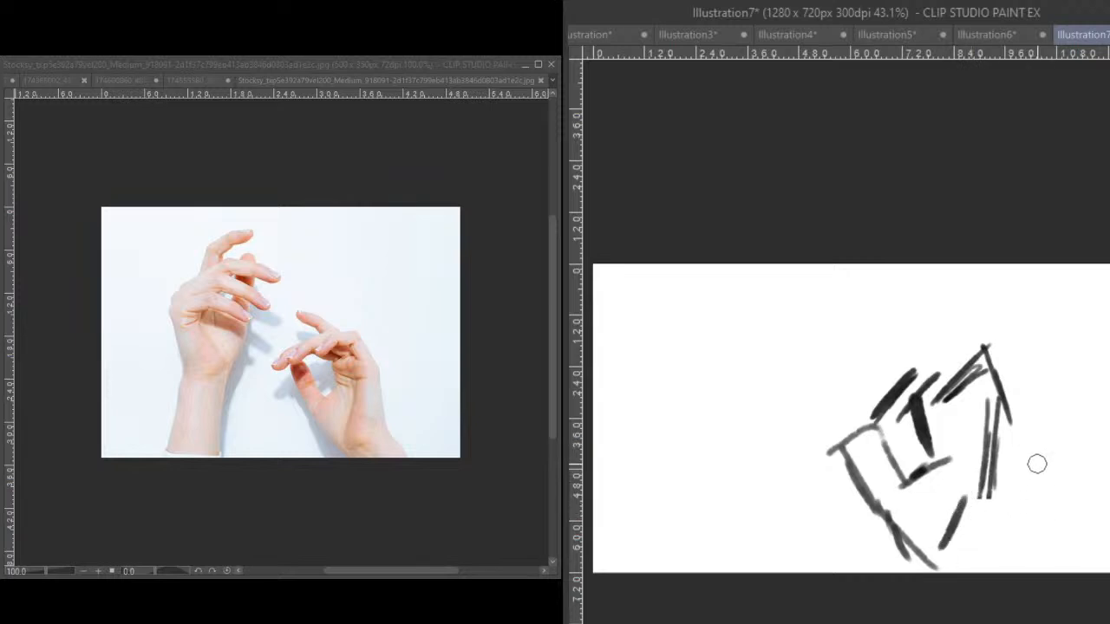
- Sketch the outer edge of the hand from the upper knuckle straight down to the wrist
drag(1036, 425, 1037, 529)
mouse_move(1004, 321)
mouse_down()
mouse_move(1038, 414)
mouse_move(1046, 409)
mouse_up()
drag(1045, 492, 1036, 571)
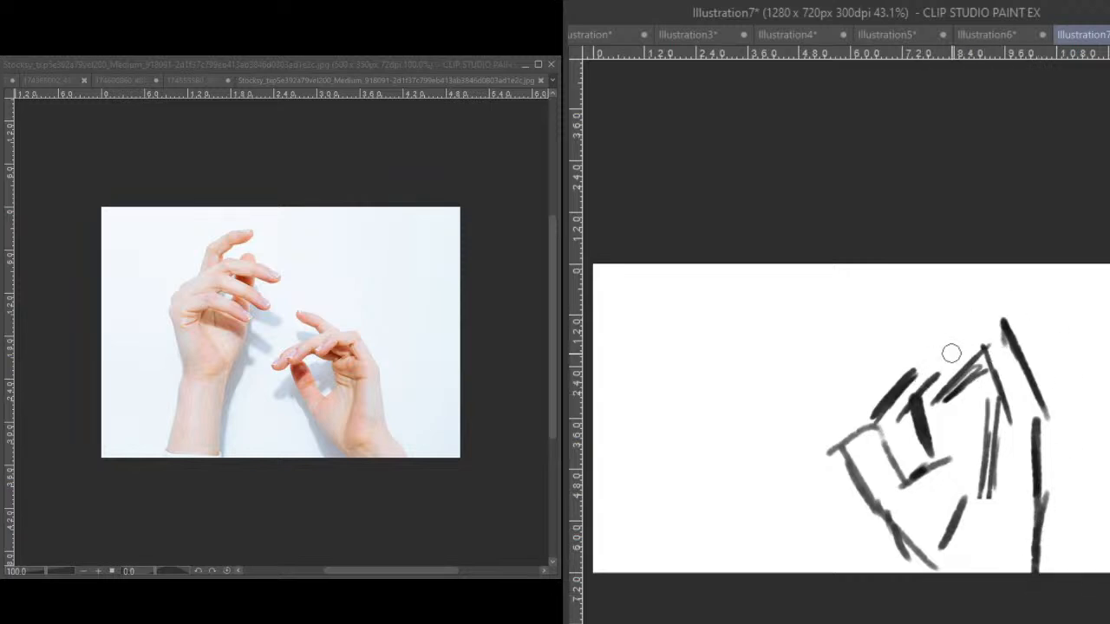
- Outline the bent fingers from the upper knuckle to their overlapping tips, darkening the strokes between them
mouse_move(924, 383)
mouse_down()
mouse_move(998, 325)
mouse_move(994, 315)
mouse_move(1041, 363)
mouse_up()
mouse_move(972, 375)
mouse_down()
mouse_move(1001, 413)
mouse_move(989, 373)
mouse_up()
mouse_move(964, 326)
mouse_down()
mouse_move(892, 371)
mouse_move(899, 405)
mouse_up()
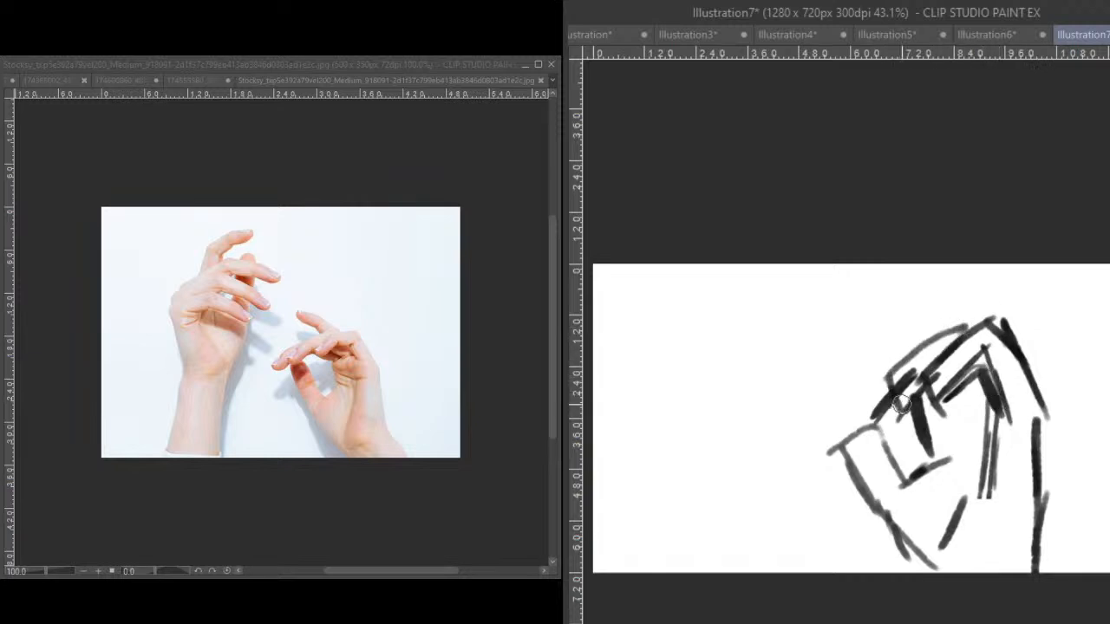
mouse_move(910, 364)
mouse_down()
mouse_move(879, 393)
mouse_move(895, 420)
mouse_move(941, 388)
mouse_up()
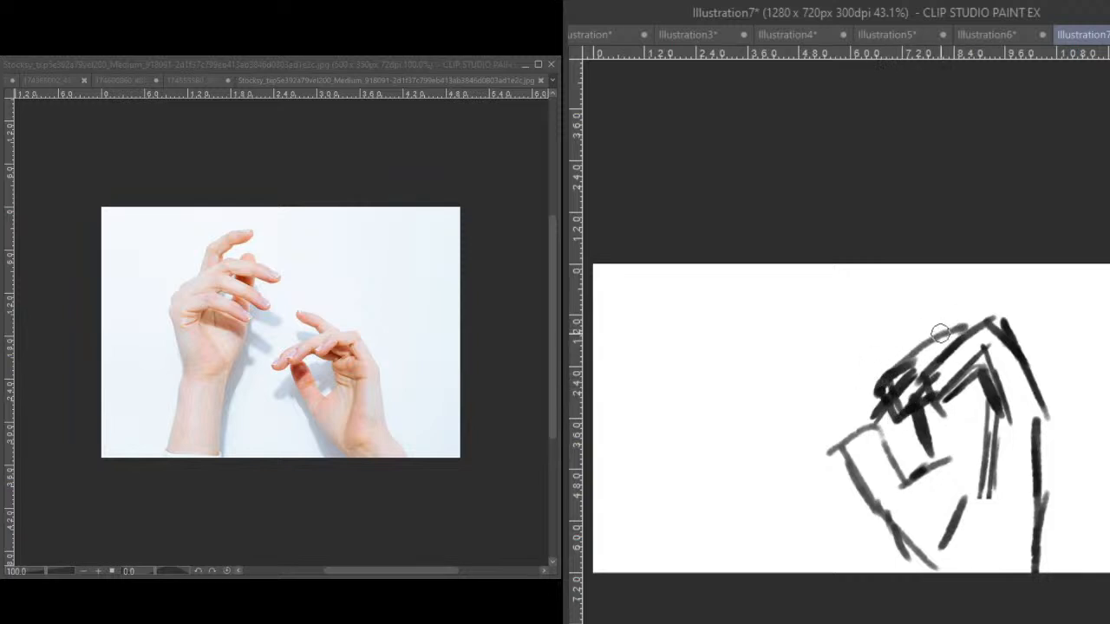
- Outline the long forward finger with its rounded tip, and thicken the back of the hand out to the forearm
mouse_move(935, 341)
mouse_down()
mouse_move(871, 352)
mouse_move(814, 417)
mouse_move(806, 460)
mouse_move(852, 454)
mouse_move(838, 461)
mouse_move(886, 411)
mouse_move(856, 436)
mouse_move(886, 401)
mouse_move(861, 414)
mouse_move(890, 399)
mouse_move(881, 381)
mouse_move(904, 414)
mouse_move(923, 388)
mouse_move(881, 392)
mouse_move(951, 329)
mouse_move(933, 390)
mouse_move(987, 355)
mouse_move(970, 383)
mouse_move(957, 368)
mouse_move(982, 348)
mouse_move(993, 373)
mouse_move(976, 363)
mouse_move(1000, 342)
mouse_move(964, 336)
mouse_move(1010, 332)
mouse_move(1005, 323)
mouse_move(1048, 394)
mouse_up()
mouse_move(1006, 326)
mouse_down()
mouse_move(1049, 424)
mouse_move(1028, 341)
mouse_move(1057, 431)
mouse_move(1058, 545)
mouse_up()
mouse_move(1047, 447)
mouse_down()
mouse_move(1056, 548)
mouse_move(1057, 536)
mouse_move(1108, 574)
mouse_up()
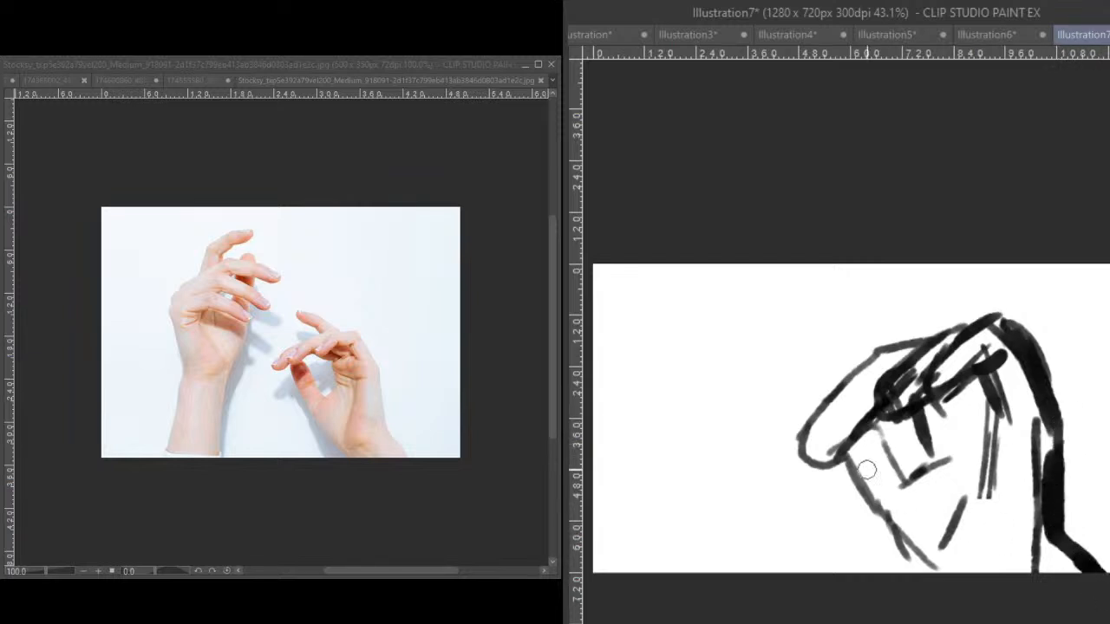
- Thicken the thumb and forward finger contours, and outline the raised finger extending above them
mouse_move(873, 436)
mouse_down()
mouse_move(903, 482)
mouse_move(903, 468)
mouse_move(839, 439)
mouse_move(867, 510)
mouse_move(861, 483)
mouse_move(907, 548)
mouse_up()
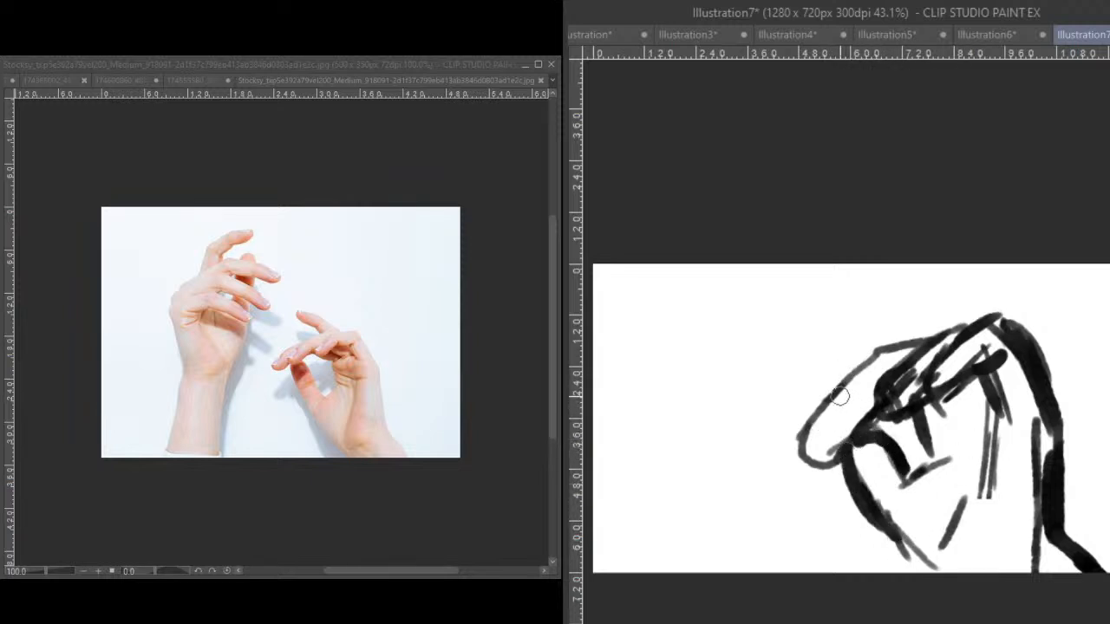
mouse_move(822, 416)
mouse_down()
mouse_move(805, 444)
mouse_move(821, 467)
mouse_move(836, 459)
mouse_move(817, 459)
mouse_move(821, 450)
mouse_move(867, 430)
mouse_up()
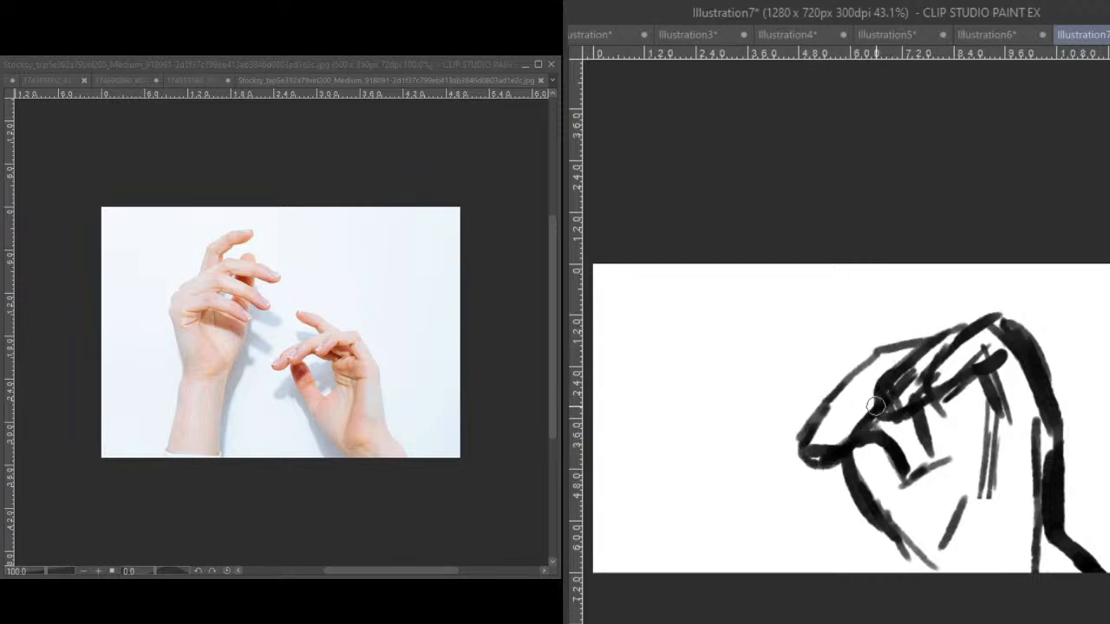
mouse_move(903, 362)
mouse_down()
mouse_move(871, 373)
mouse_move(887, 369)
mouse_move(822, 425)
mouse_up()
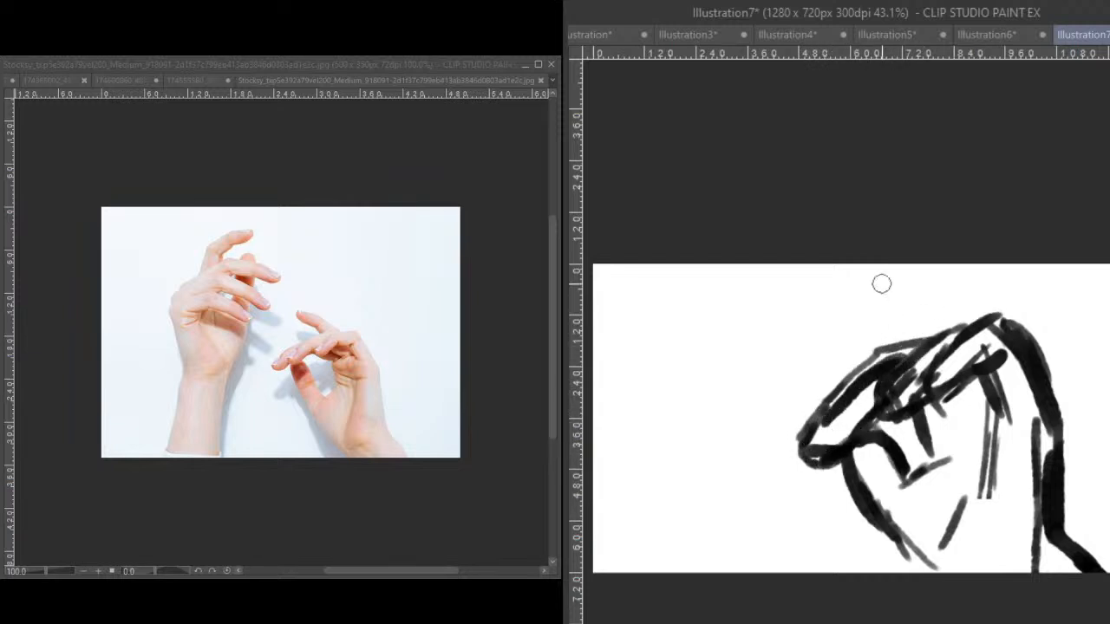
drag(890, 329, 915, 359)
mouse_move(860, 313)
mouse_down()
mouse_move(895, 337)
mouse_move(828, 305)
mouse_move(841, 305)
mouse_move(794, 302)
mouse_move(787, 282)
mouse_move(843, 267)
mouse_move(791, 313)
mouse_move(853, 312)
mouse_move(866, 282)
mouse_move(967, 336)
mouse_move(875, 291)
mouse_move(853, 266)
mouse_move(934, 319)
mouse_move(897, 283)
mouse_move(963, 317)
mouse_move(946, 314)
mouse_move(956, 309)
mouse_move(966, 345)
mouse_up()
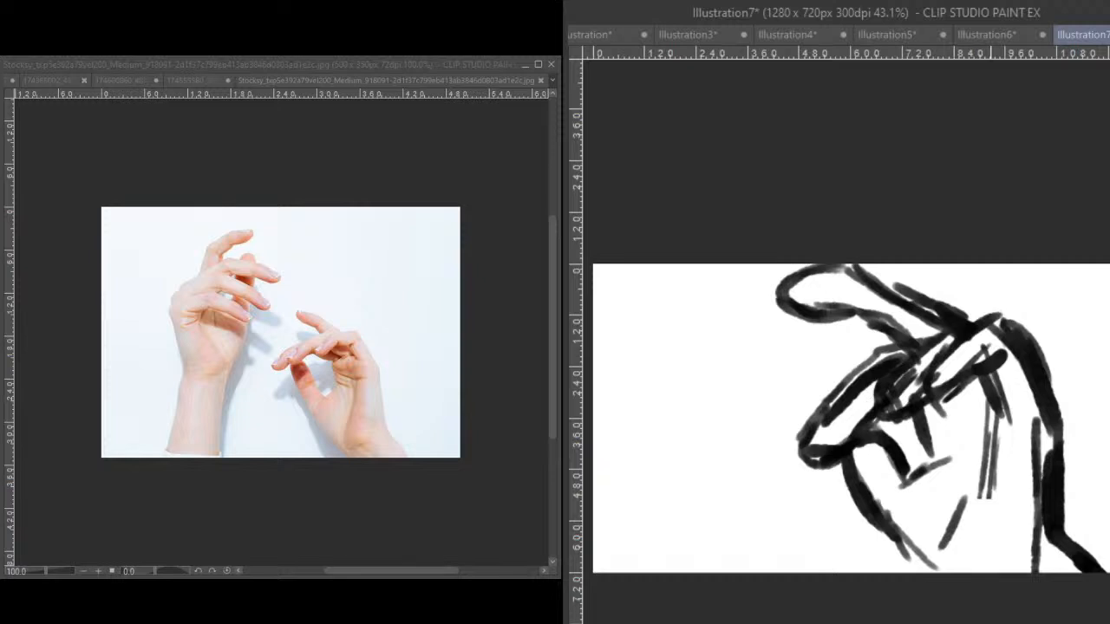
- Scale the second hand's sketch down within the canvas and skew its upper outer corner inward
key(ctrl+t)
drag(1107, 265, 1032, 333)
drag(982, 402, 995, 361)
drag(1045, 291, 1024, 314)
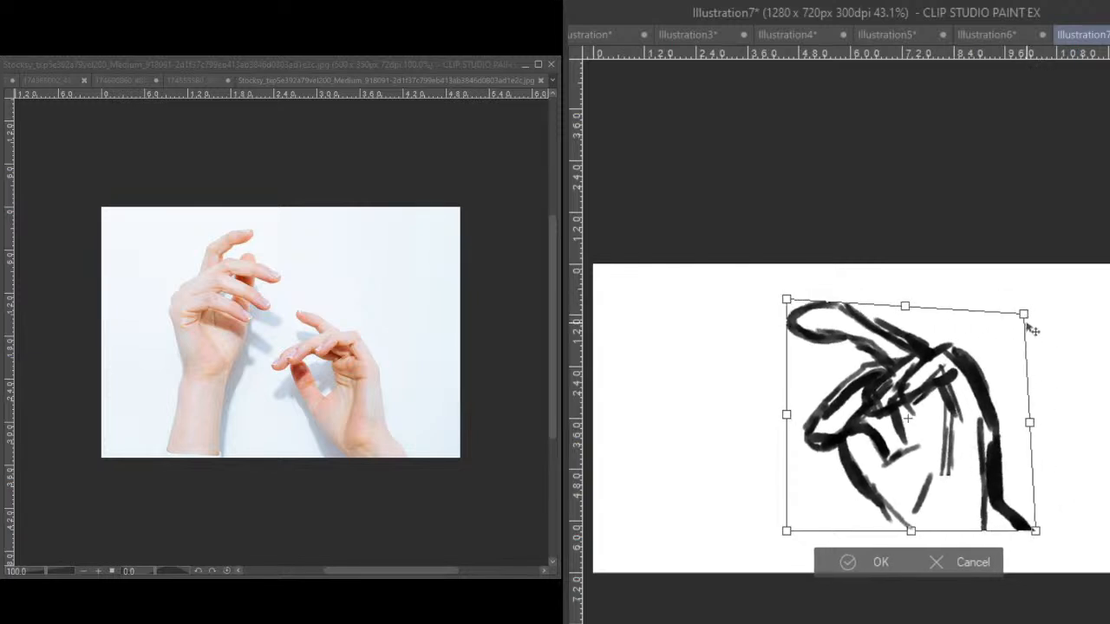
click(874, 562)
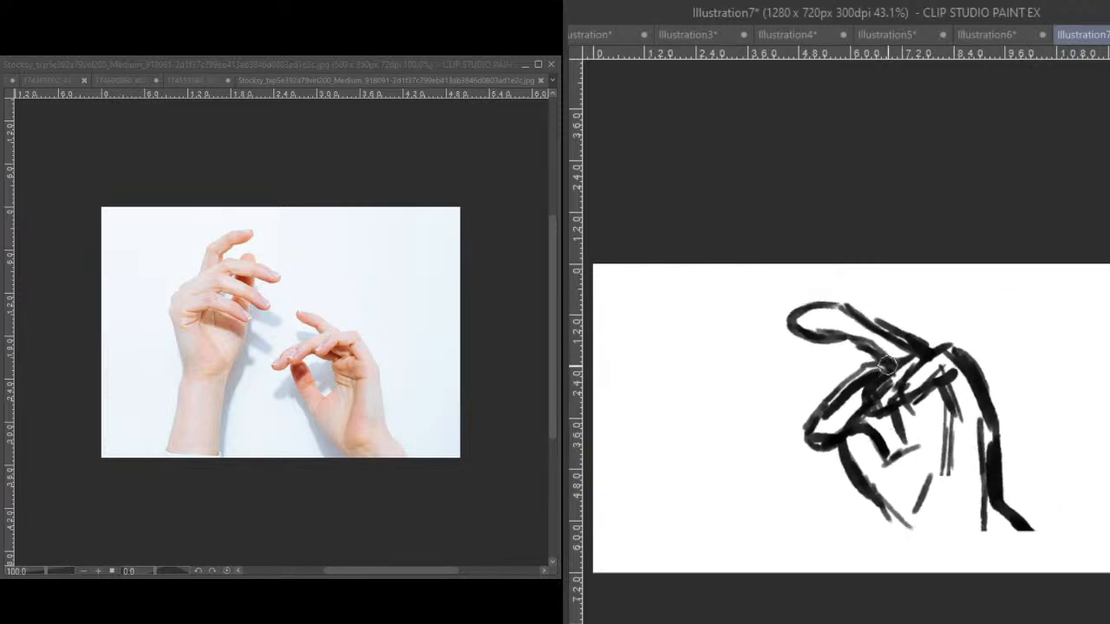
- Thicken the finger contours, and blend the whole hand sketch into a soft grey silhouette down to the wrist
mouse_move(857, 350)
mouse_down()
mouse_move(830, 343)
mouse_move(854, 338)
mouse_move(804, 338)
mouse_move(815, 334)
mouse_move(809, 315)
mouse_move(801, 321)
mouse_move(847, 304)
mouse_move(901, 325)
mouse_move(904, 341)
mouse_move(865, 371)
mouse_move(892, 404)
mouse_move(888, 379)
mouse_move(855, 431)
mouse_move(889, 426)
mouse_move(925, 362)
mouse_move(901, 404)
mouse_move(928, 418)
mouse_move(951, 386)
mouse_up()
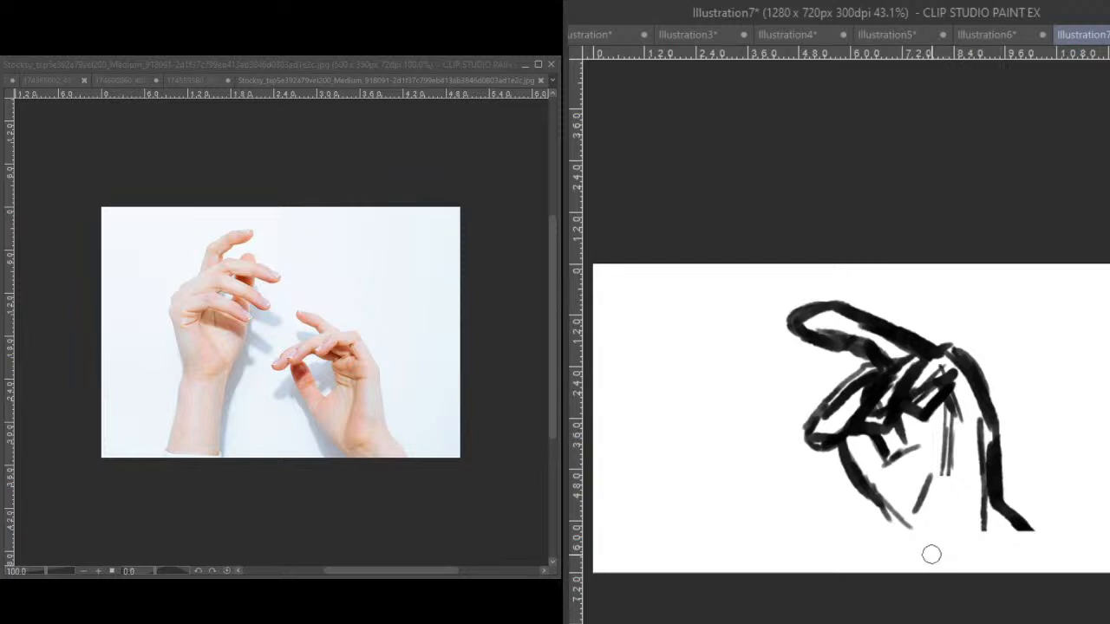
mouse_move(856, 358)
mouse_down()
mouse_move(824, 343)
mouse_move(855, 303)
mouse_move(846, 314)
mouse_up()
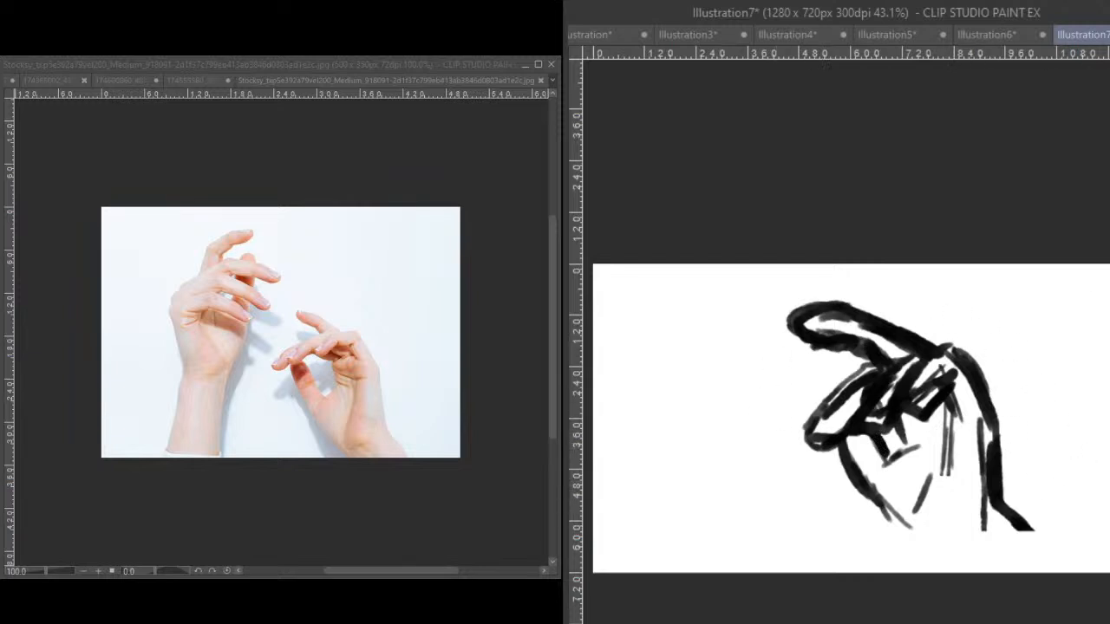
mouse_move(963, 364)
mouse_down()
mouse_move(921, 390)
mouse_move(887, 391)
mouse_move(854, 428)
mouse_move(924, 425)
mouse_move(928, 456)
mouse_move(945, 468)
mouse_move(878, 349)
mouse_move(830, 318)
mouse_move(922, 379)
mouse_move(954, 478)
mouse_move(961, 441)
mouse_move(954, 513)
mouse_move(850, 426)
mouse_move(865, 401)
mouse_move(945, 371)
mouse_move(922, 379)
mouse_move(872, 454)
mouse_move(904, 488)
mouse_move(915, 405)
mouse_move(917, 508)
mouse_move(933, 389)
mouse_move(914, 498)
mouse_move(942, 454)
mouse_move(962, 521)
mouse_move(837, 423)
mouse_move(885, 402)
mouse_move(910, 371)
mouse_move(887, 337)
mouse_move(817, 322)
mouse_move(892, 350)
mouse_move(899, 436)
mouse_move(919, 468)
mouse_move(909, 562)
mouse_move(919, 488)
mouse_move(937, 575)
mouse_move(970, 497)
mouse_move(964, 580)
mouse_move(899, 585)
mouse_move(897, 518)
mouse_move(896, 567)
mouse_move(968, 419)
mouse_move(974, 486)
mouse_move(924, 519)
mouse_up()
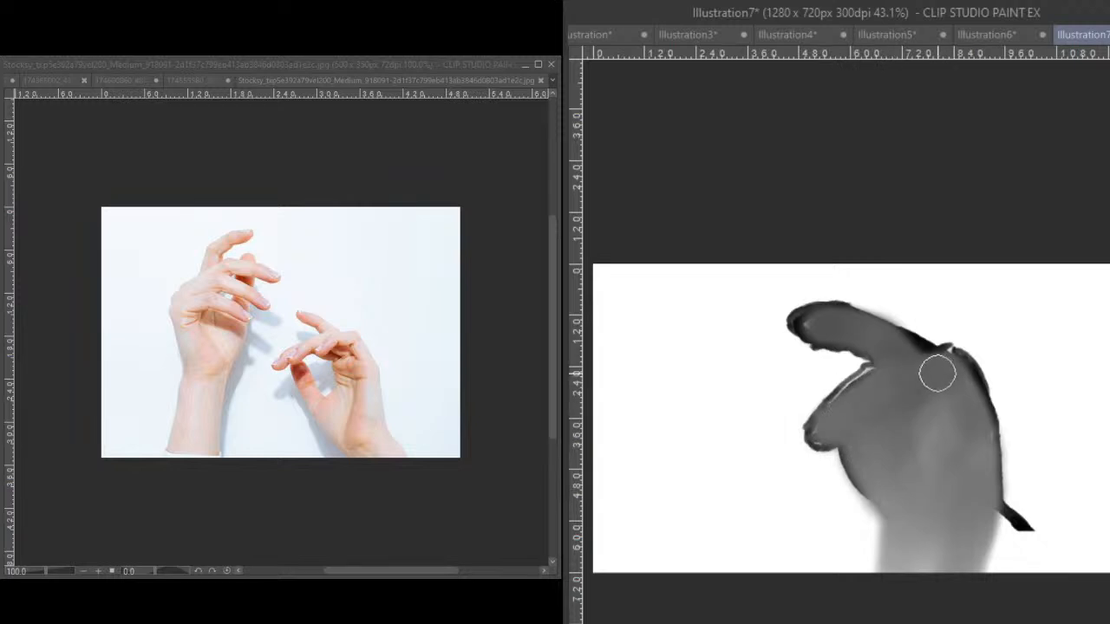
mouse_move(846, 335)
mouse_down()
mouse_move(818, 330)
mouse_move(907, 342)
mouse_move(887, 347)
mouse_move(891, 369)
mouse_move(840, 320)
mouse_move(873, 394)
mouse_move(815, 394)
mouse_move(824, 408)
mouse_move(790, 413)
mouse_move(946, 367)
mouse_move(867, 337)
mouse_move(853, 363)
mouse_move(815, 320)
mouse_move(786, 320)
mouse_move(857, 314)
mouse_move(845, 317)
mouse_move(830, 451)
mouse_move(842, 335)
mouse_move(951, 367)
mouse_move(855, 396)
mouse_move(852, 366)
mouse_move(879, 326)
mouse_up()
mouse_move(995, 389)
mouse_down()
mouse_move(968, 383)
mouse_move(978, 551)
mouse_move(982, 490)
mouse_move(1014, 549)
mouse_up()
drag(1014, 540, 1005, 548)
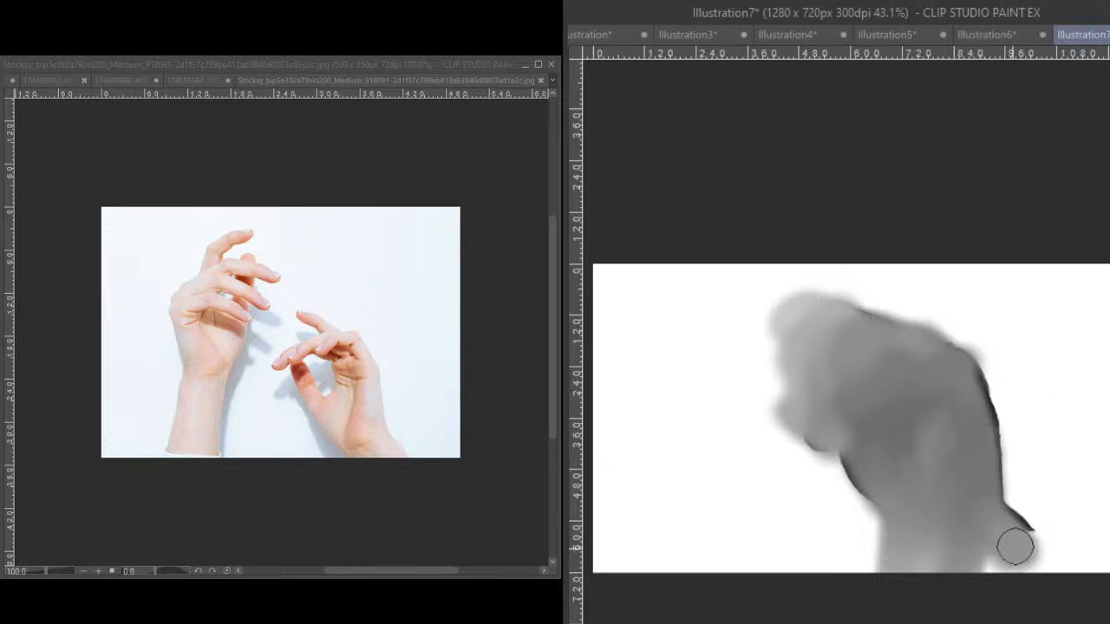
- Draw thick diagonals outward from both sides of the silhouette, outline its lower sides, and connect the diagonals across it with a dashed fold line
mouse_move(975, 362)
mouse_down()
mouse_move(1106, 260)
mouse_move(1048, 307)
mouse_up()
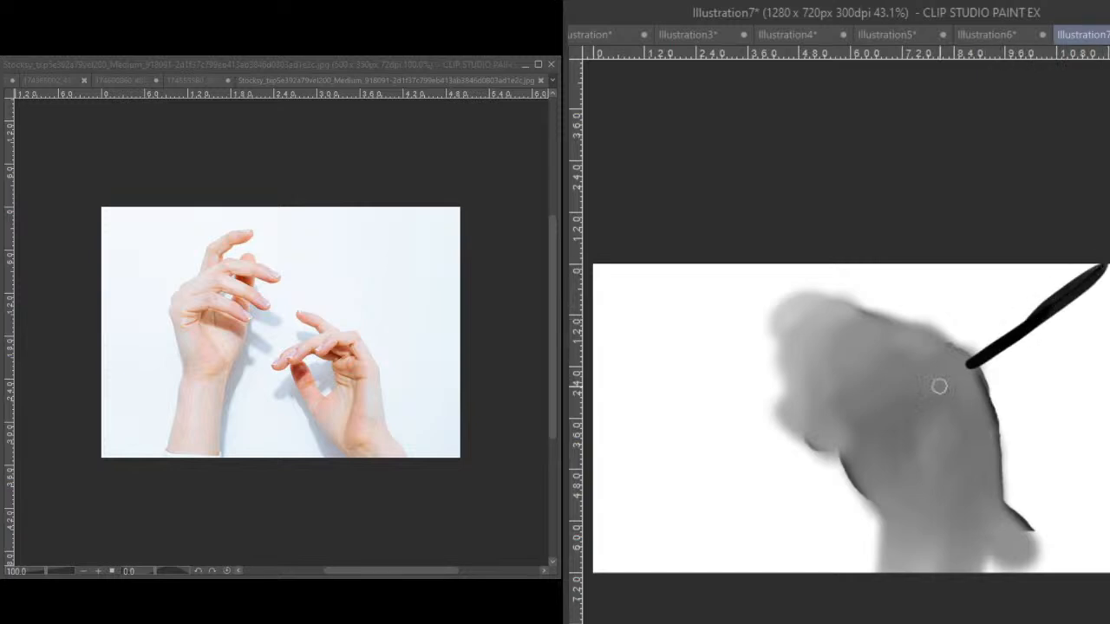
mouse_move(834, 454)
mouse_down()
mouse_move(788, 494)
mouse_move(845, 451)
mouse_move(693, 584)
mouse_move(838, 462)
mouse_up()
drag(997, 348, 994, 442)
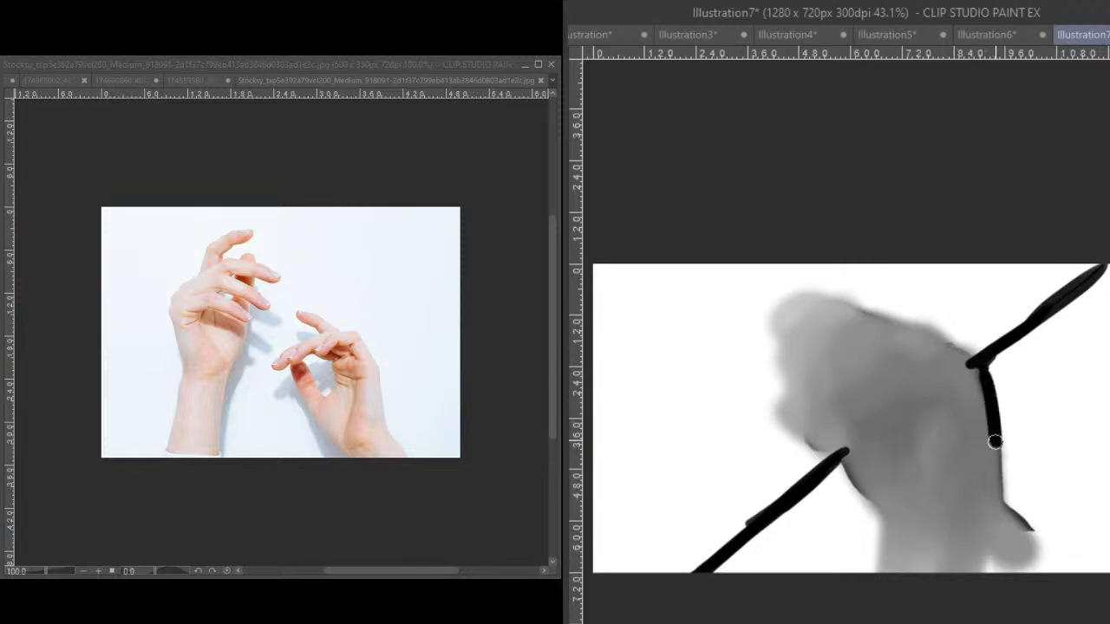
mouse_move(845, 451)
mouse_down()
mouse_move(879, 509)
mouse_move(890, 583)
mouse_up()
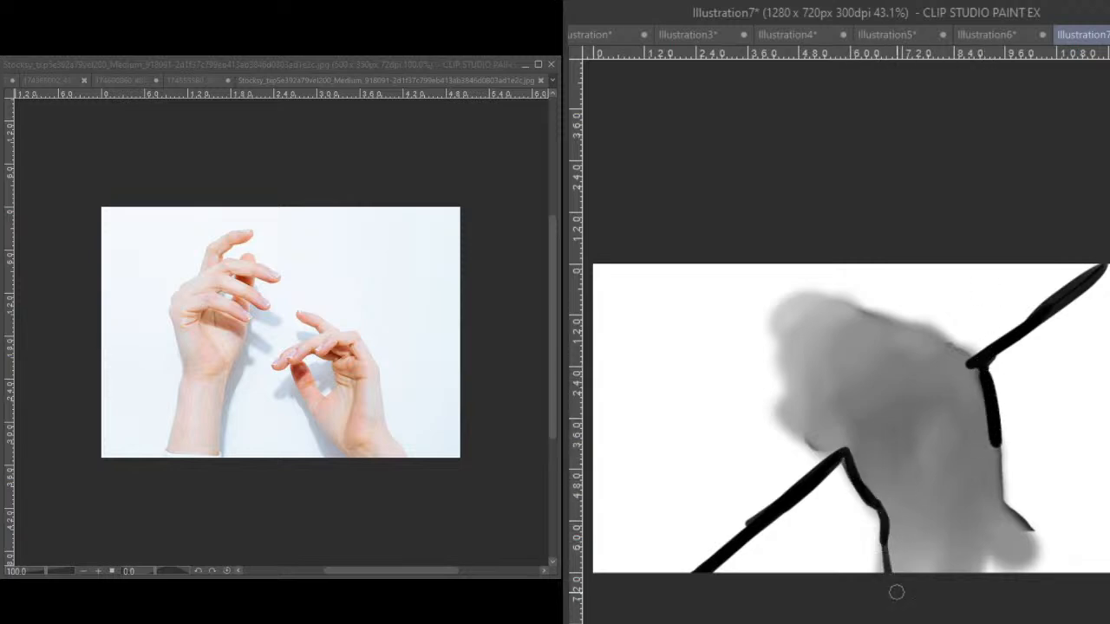
drag(865, 434, 900, 411)
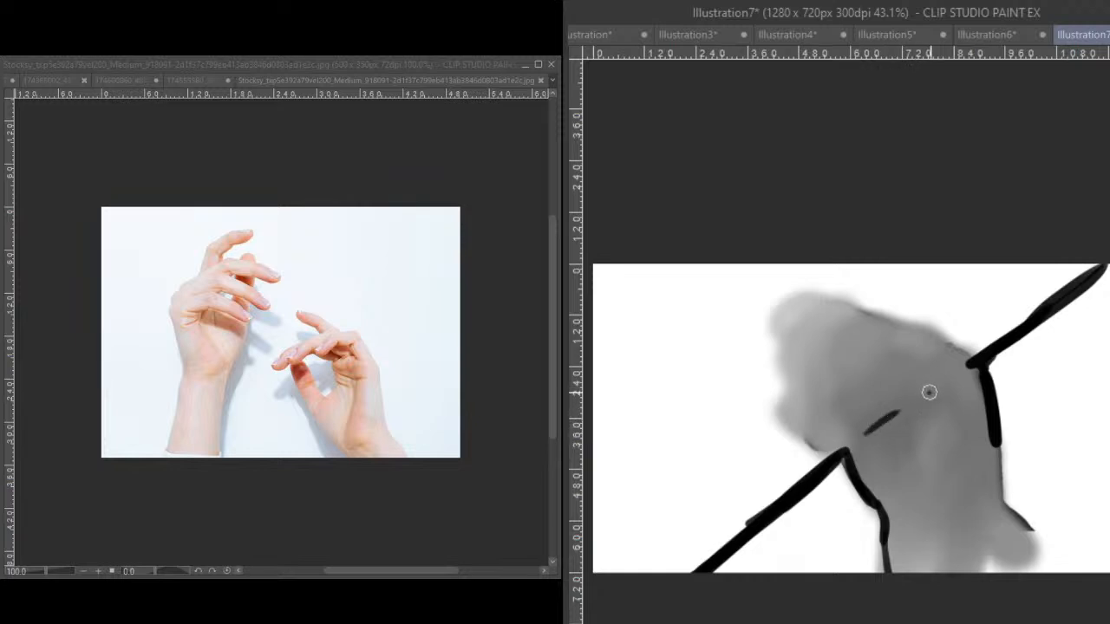
drag(947, 379, 954, 375)
- Draw long, slightly curved strokes running from below the dashed fold line down the grey wrist area
drag(910, 450, 920, 538)
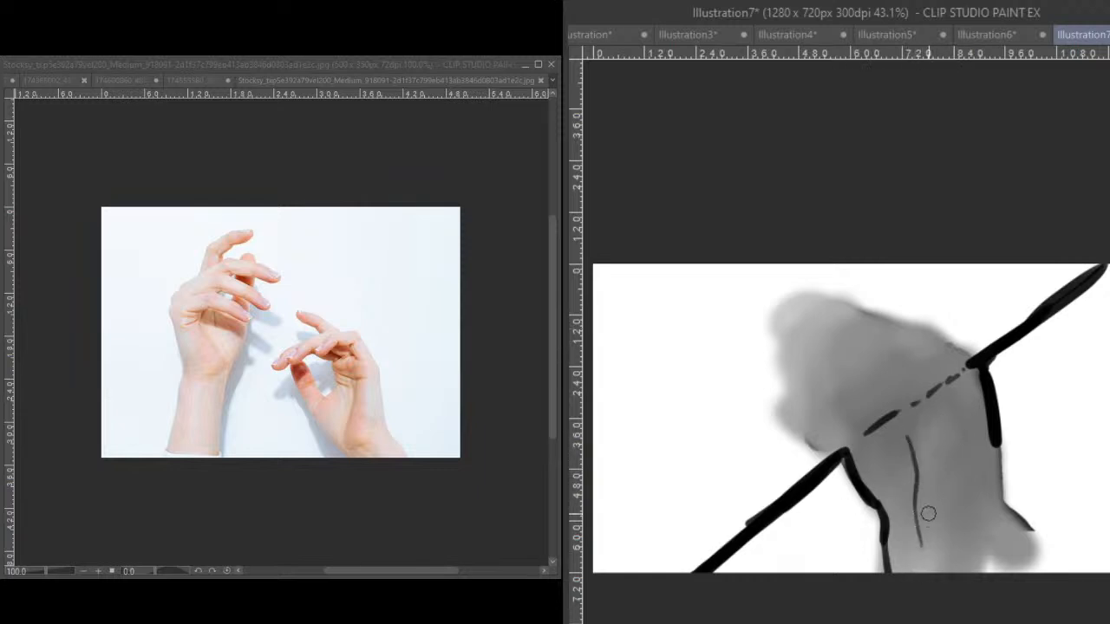
drag(932, 415, 941, 550)
drag(946, 419, 944, 506)
drag(959, 404, 953, 520)
mouse_move(972, 406)
mouse_down()
mouse_move(968, 529)
mouse_move(997, 555)
mouse_up()
drag(992, 446, 1005, 555)
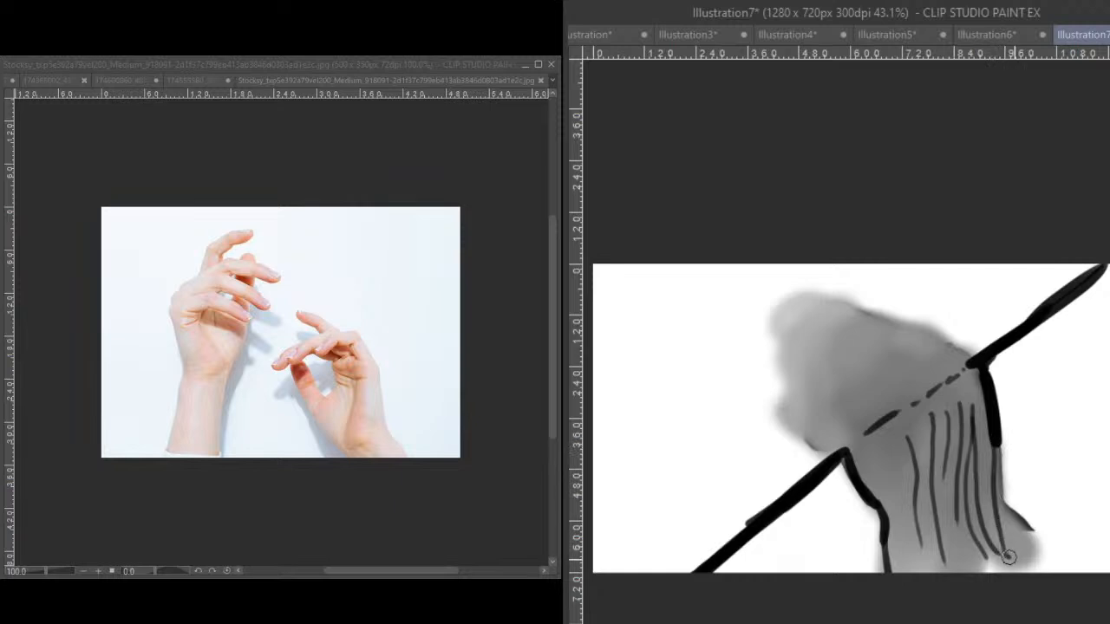
- Draw two curved strokes rising from the outer knuckle end of the fold, and start long horizontal lines from both fold ends
drag(957, 364, 824, 308)
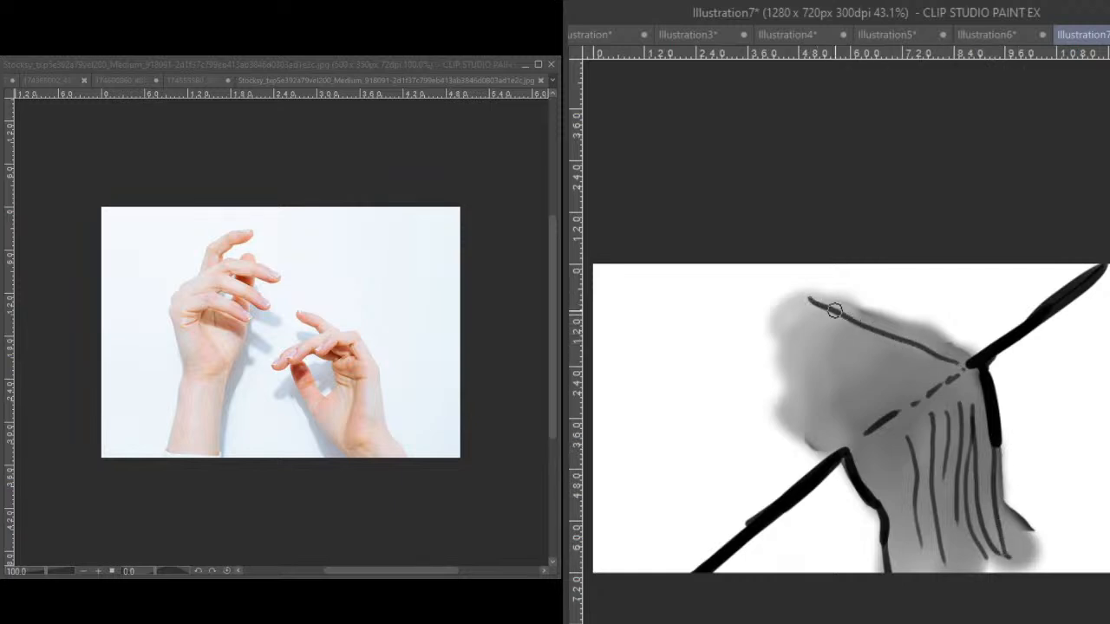
drag(946, 379, 738, 303)
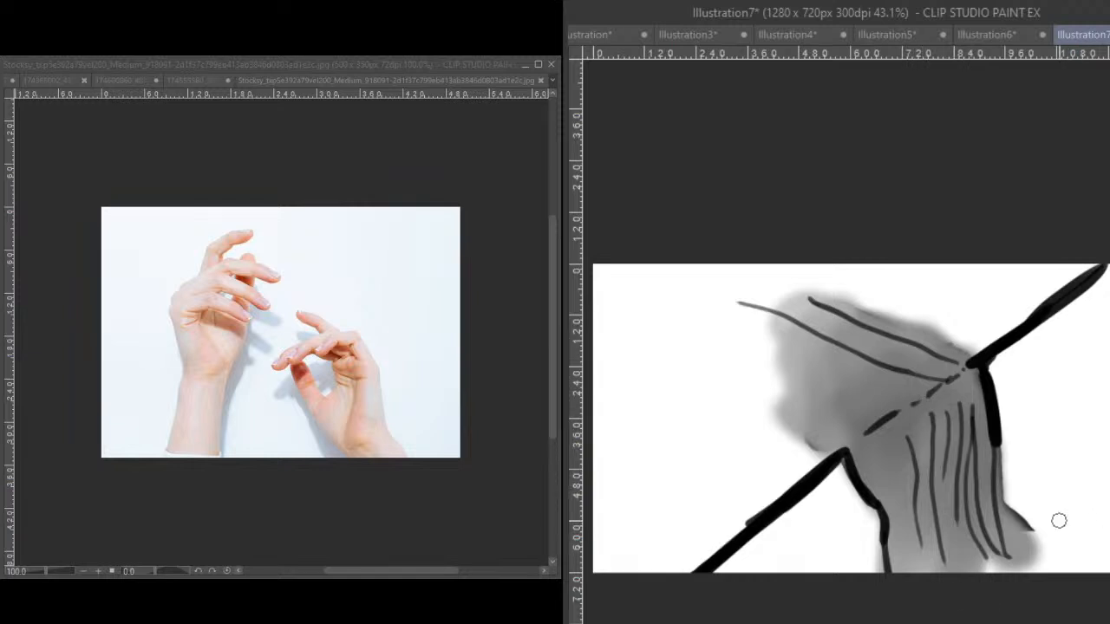
key(h)
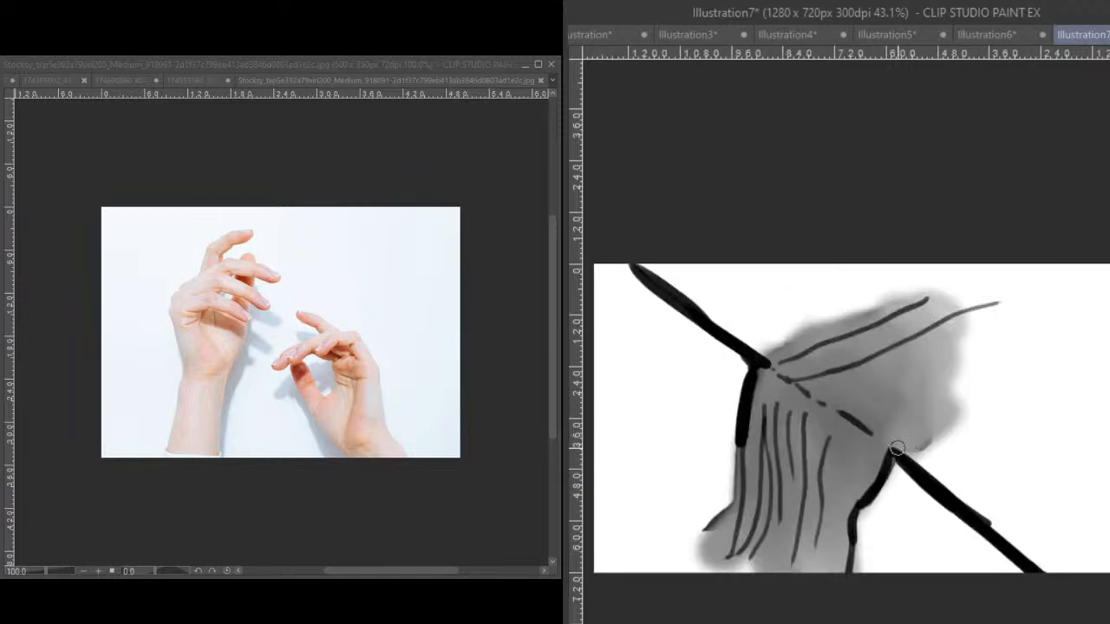
mouse_move(885, 448)
mouse_down()
mouse_move(1045, 443)
mouse_move(914, 440)
mouse_move(989, 446)
mouse_up()
drag(774, 368, 971, 381)
drag(850, 371, 1017, 379)
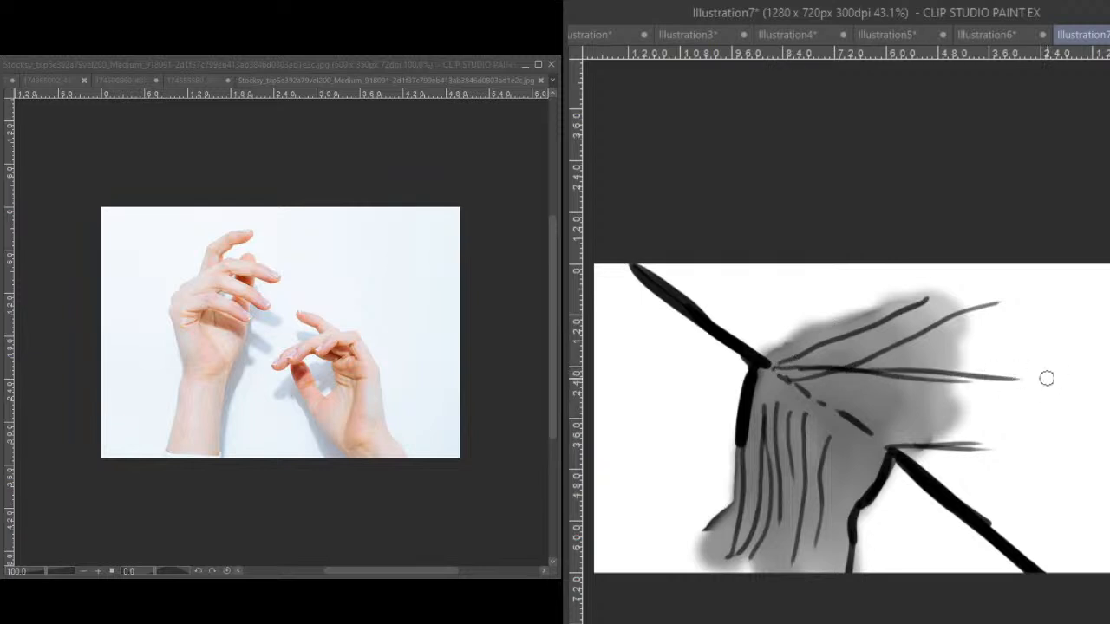
drag(948, 378, 1109, 384)
drag(1038, 378, 1083, 381)
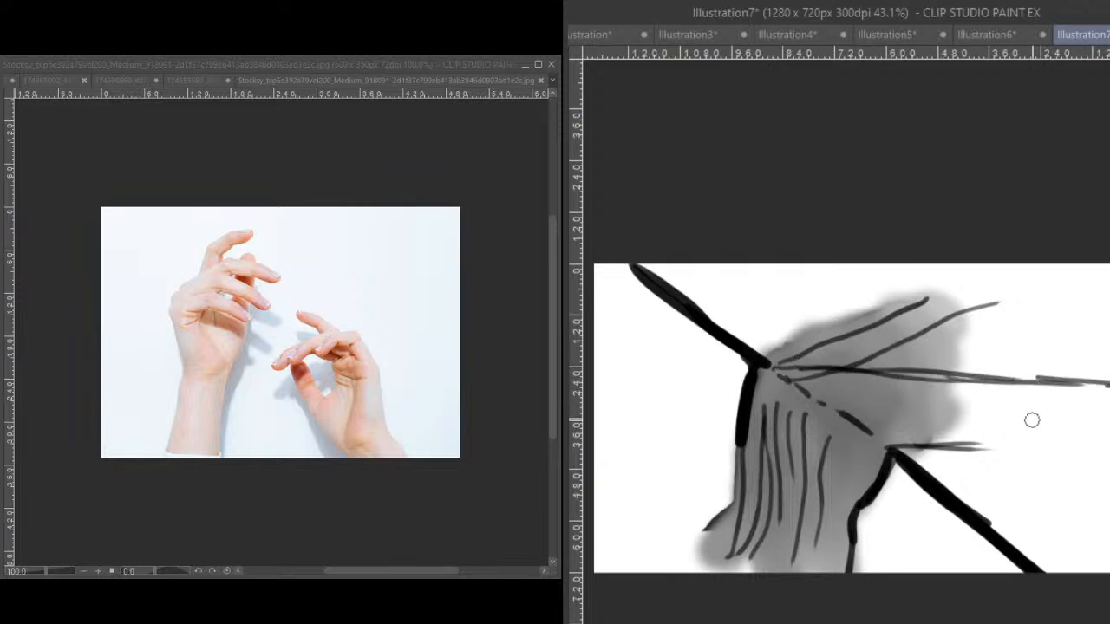
- Extend the lower horizontal guide toward the canvas edge, and add more long horizontal strokes across the space above it
drag(976, 447, 1109, 448)
drag(937, 447, 1096, 450)
drag(1021, 456, 1101, 451)
mouse_move(856, 402)
mouse_down()
mouse_move(1017, 422)
mouse_move(1046, 407)
mouse_move(1109, 408)
mouse_up()
drag(1027, 434, 986, 427)
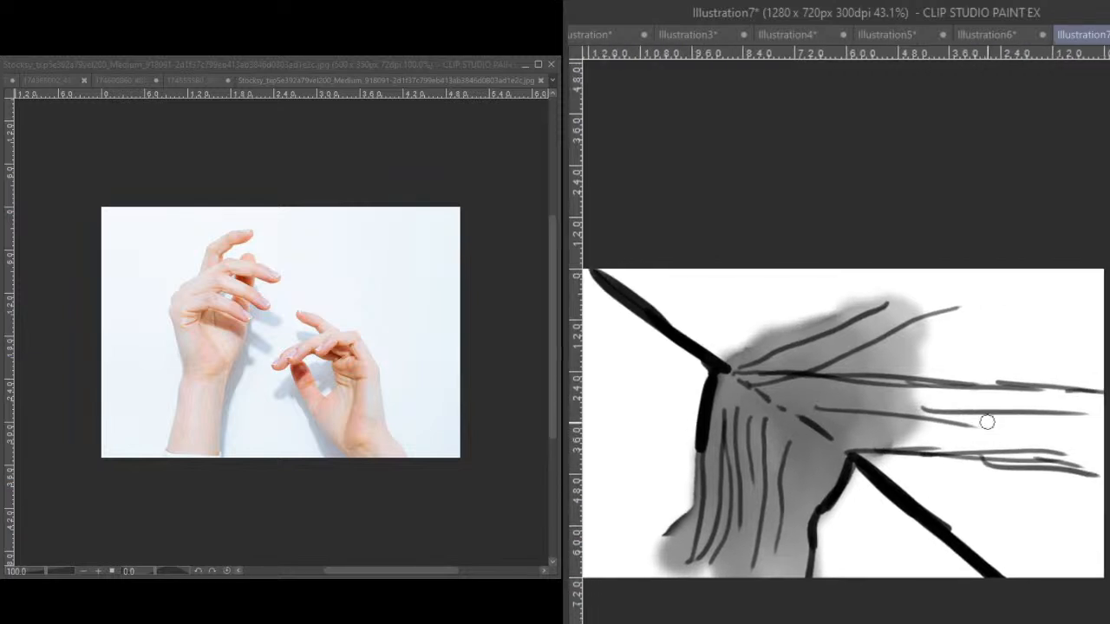
mouse_move(886, 398)
mouse_down()
mouse_move(1074, 412)
mouse_move(910, 396)
mouse_move(1099, 397)
mouse_up()
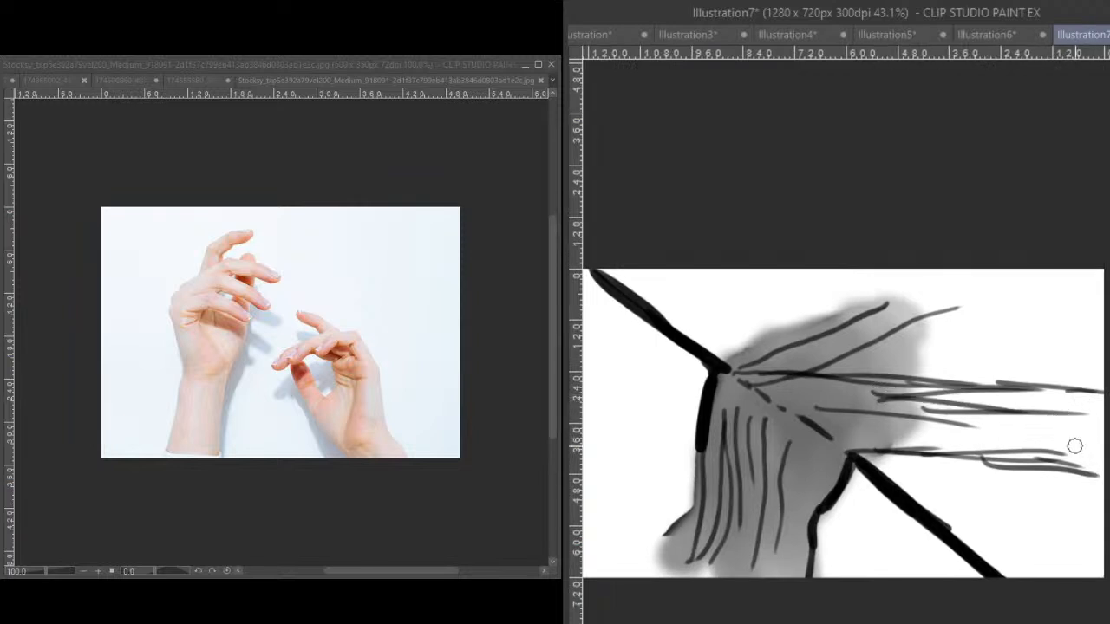
- Add short, dark horizontal strokes across the grey finger area, ending near the fold line
mouse_move(983, 429)
mouse_down()
mouse_move(1094, 435)
mouse_move(1095, 449)
mouse_up()
drag(940, 418, 814, 405)
drag(884, 409, 797, 404)
drag(859, 399, 785, 389)
- Draw dense curved strokes bending over the fold and down the wrist, darkening the area near its outer side
mouse_move(942, 434)
mouse_down()
mouse_move(823, 446)
mouse_move(810, 484)
mouse_up()
drag(828, 425, 776, 494)
mouse_move(794, 420)
mouse_down()
mouse_move(748, 517)
mouse_move(744, 494)
mouse_up()
mouse_move(776, 394)
mouse_down()
mouse_move(737, 405)
mouse_move(720, 516)
mouse_up()
drag(747, 402, 713, 536)
drag(746, 380, 709, 548)
drag(718, 430, 711, 551)
mouse_move(759, 375)
mouse_down()
mouse_move(1003, 382)
mouse_move(817, 387)
mouse_up()
- Restore the mirrored view's orientation, and draw dark lines turning outward from the base of the wrist's outer side
mouse_move(886, 458)
mouse_down()
mouse_move(995, 406)
mouse_move(904, 423)
mouse_move(932, 416)
mouse_move(975, 533)
mouse_up()
key(h)
drag(976, 460, 997, 534)
mouse_move(986, 478)
mouse_down()
mouse_move(1008, 524)
mouse_move(1096, 533)
mouse_up()
mouse_move(1024, 517)
mouse_down()
mouse_move(1109, 513)
mouse_move(1092, 520)
mouse_up()
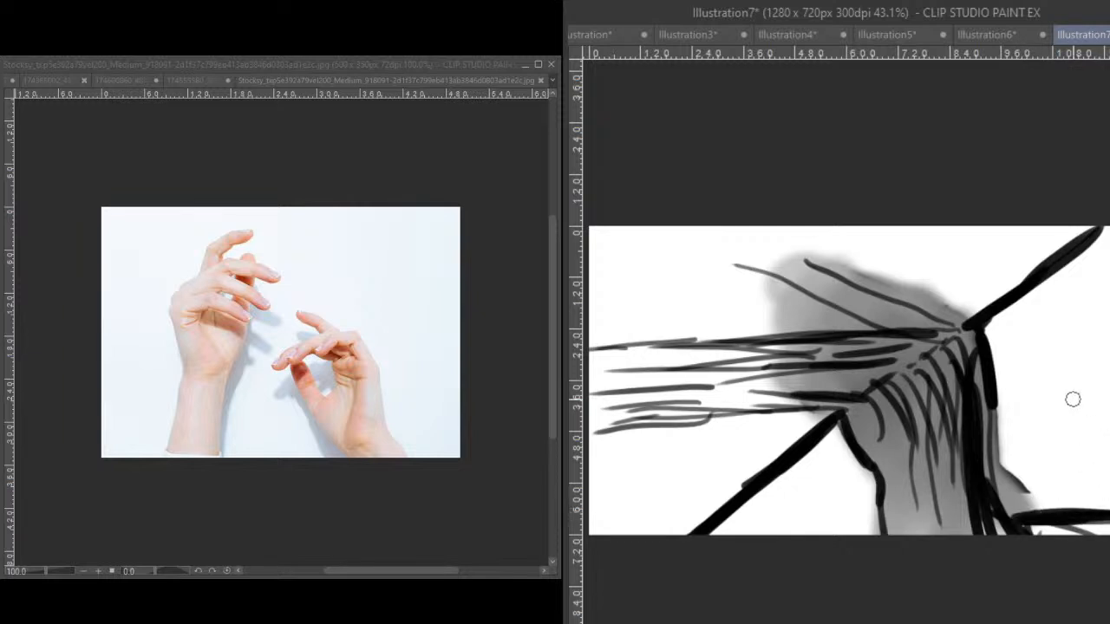
- Box the bent form with a thick upper horizontal and an outer vertical line, and erase the diagonal beyond their corner
drag(1014, 289, 728, 292)
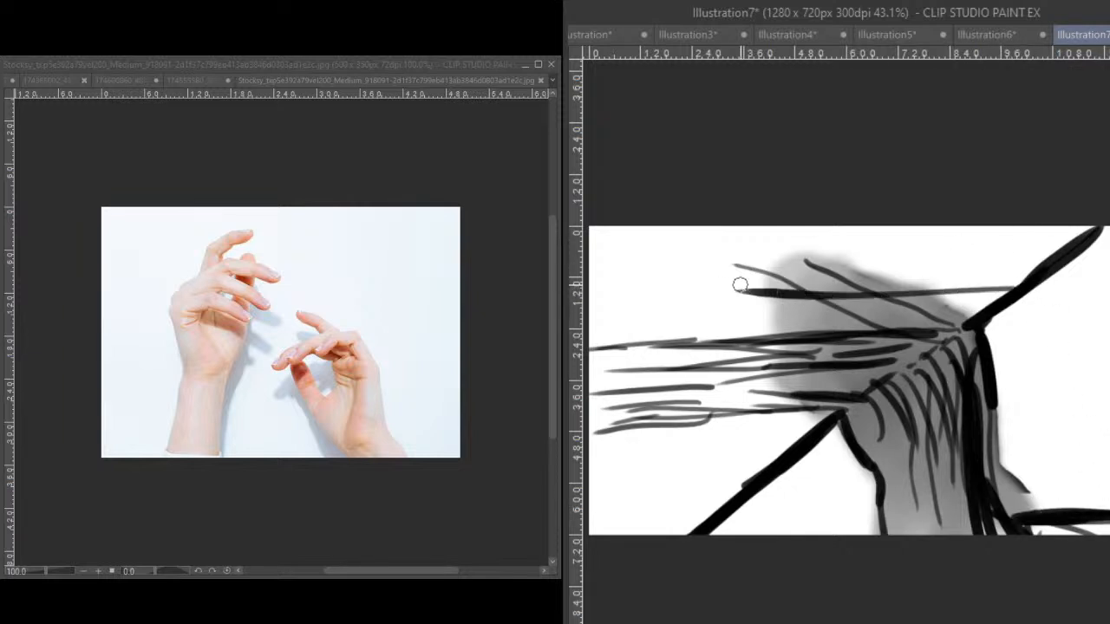
mouse_move(928, 300)
mouse_down()
mouse_move(642, 314)
mouse_move(590, 302)
mouse_move(881, 305)
mouse_up()
key(ctrl+z)
mouse_move(725, 302)
mouse_down()
mouse_move(984, 298)
mouse_move(675, 308)
mouse_up()
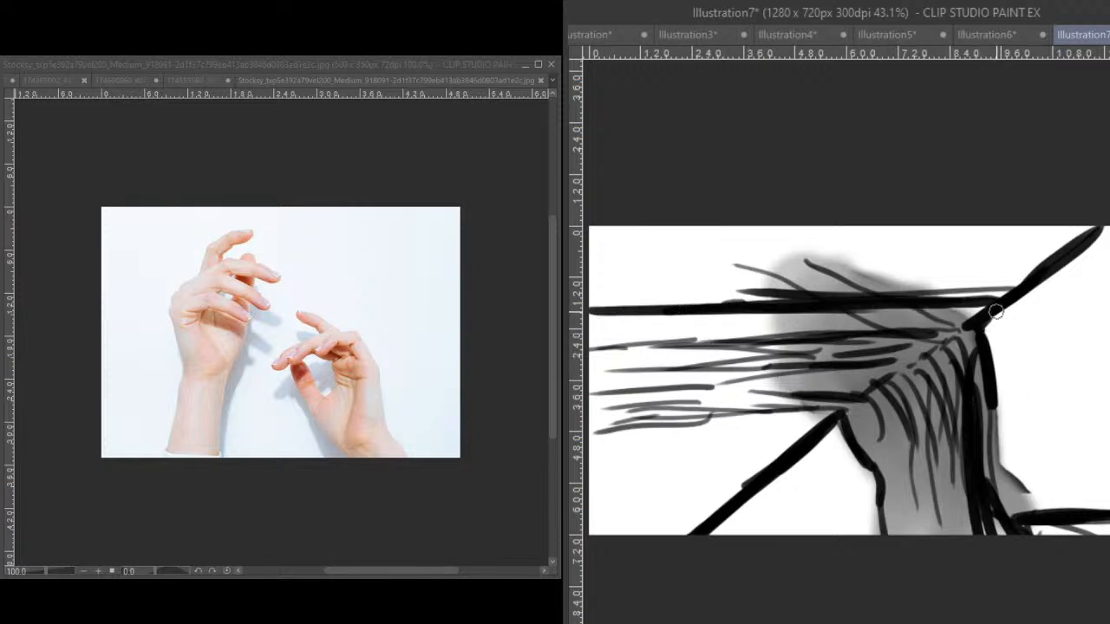
drag(996, 316, 999, 507)
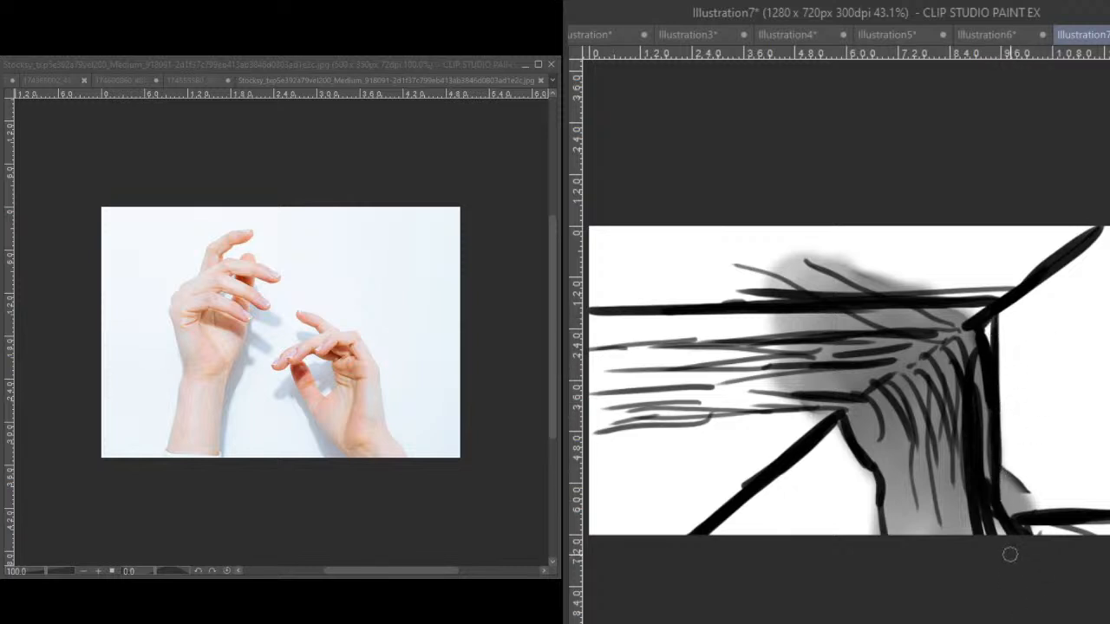
mouse_move(1042, 280)
mouse_down()
mouse_move(1006, 304)
mouse_move(1077, 243)
mouse_up()
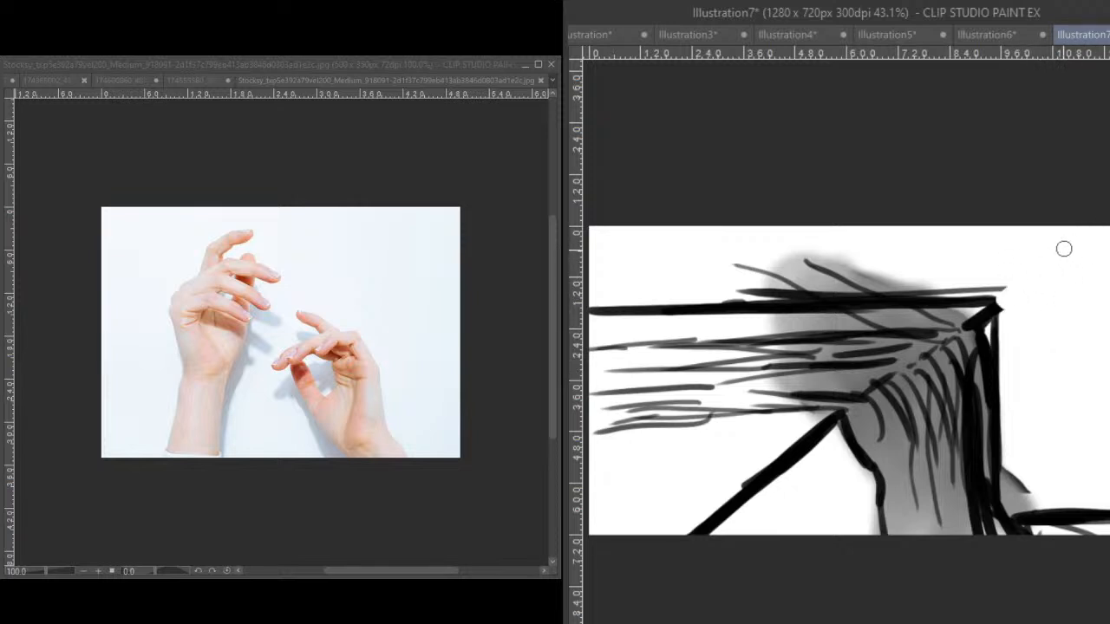
- Clear the grey above and below the upper edge in white, and scribble a white highlight band along the fold
mouse_move(931, 254)
mouse_down()
mouse_move(875, 282)
mouse_move(794, 293)
mouse_move(859, 278)
mouse_move(826, 263)
mouse_move(843, 319)
mouse_move(767, 319)
mouse_move(939, 319)
mouse_move(780, 330)
mouse_move(953, 317)
mouse_move(937, 322)
mouse_up()
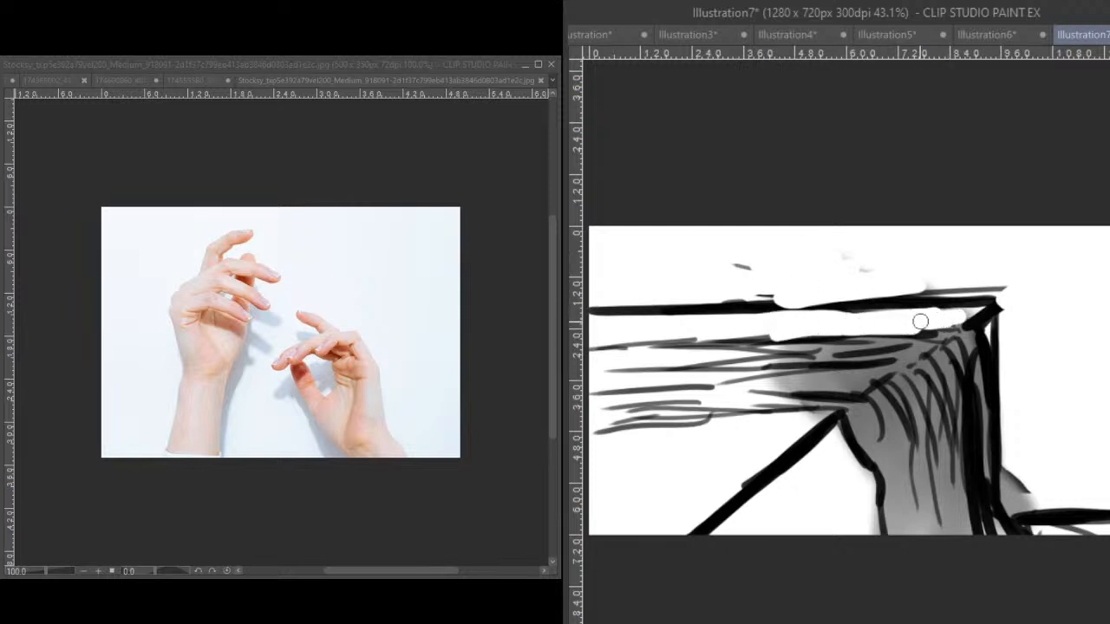
drag(821, 354, 855, 346)
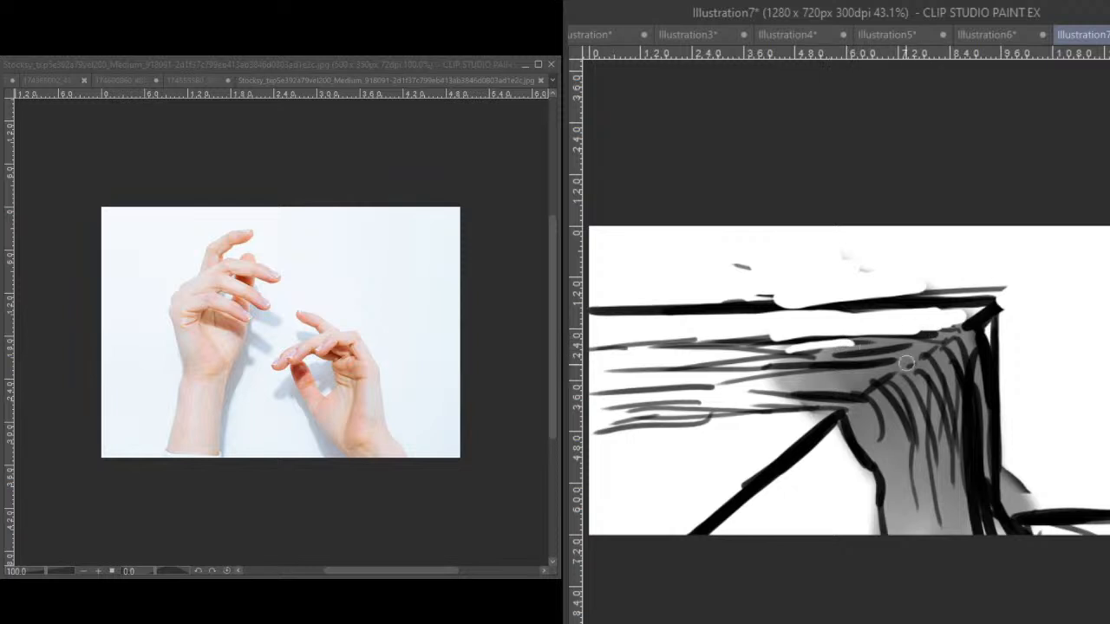
mouse_move(876, 400)
mouse_down()
mouse_move(872, 434)
mouse_move(893, 399)
mouse_move(906, 416)
mouse_move(936, 412)
mouse_move(971, 368)
mouse_up()
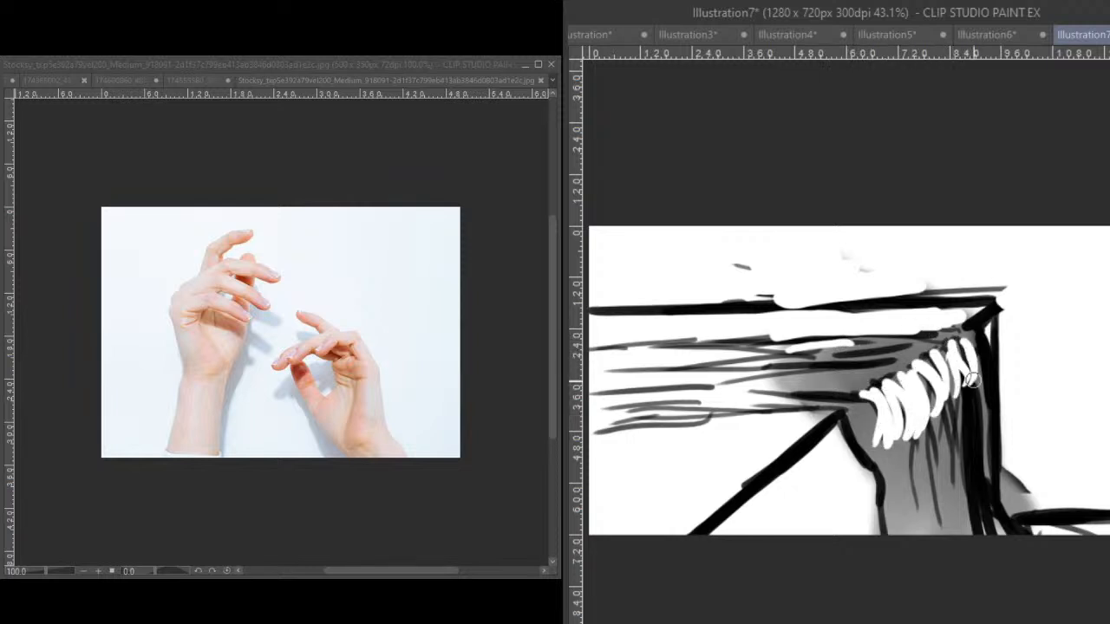
mouse_move(864, 397)
mouse_down()
mouse_move(879, 421)
mouse_move(914, 396)
mouse_up()
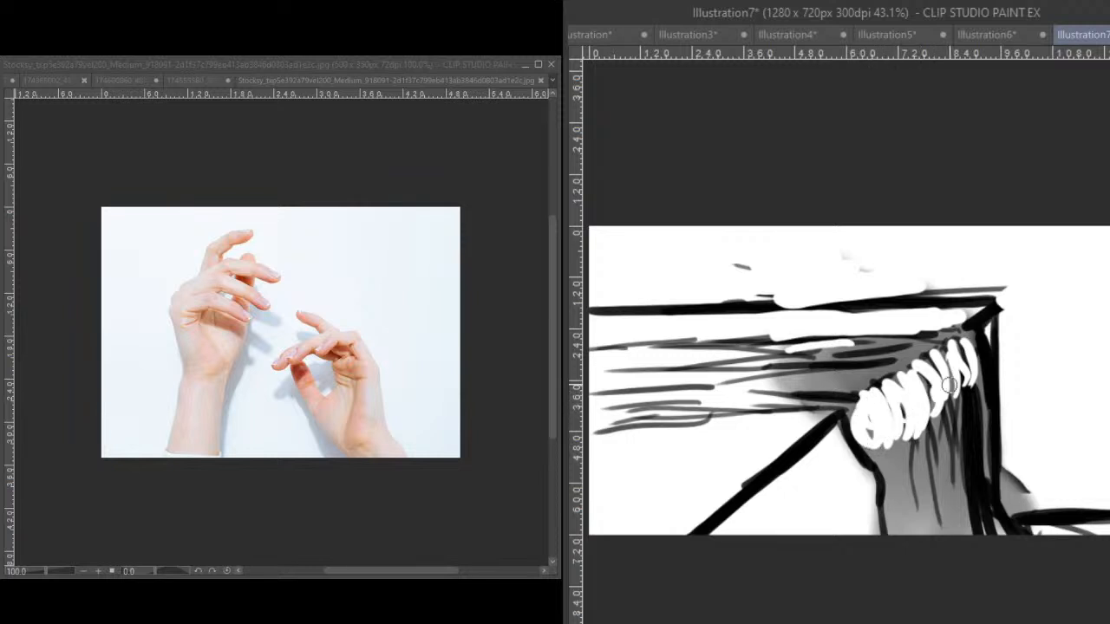
- Paint white along the form's outer vertical side and lower inner edge, and erase the thick diagonal below the inner corner
mouse_move(984, 345)
mouse_down()
mouse_move(989, 520)
mouse_move(986, 445)
mouse_move(1023, 273)
mouse_move(1011, 261)
mouse_up()
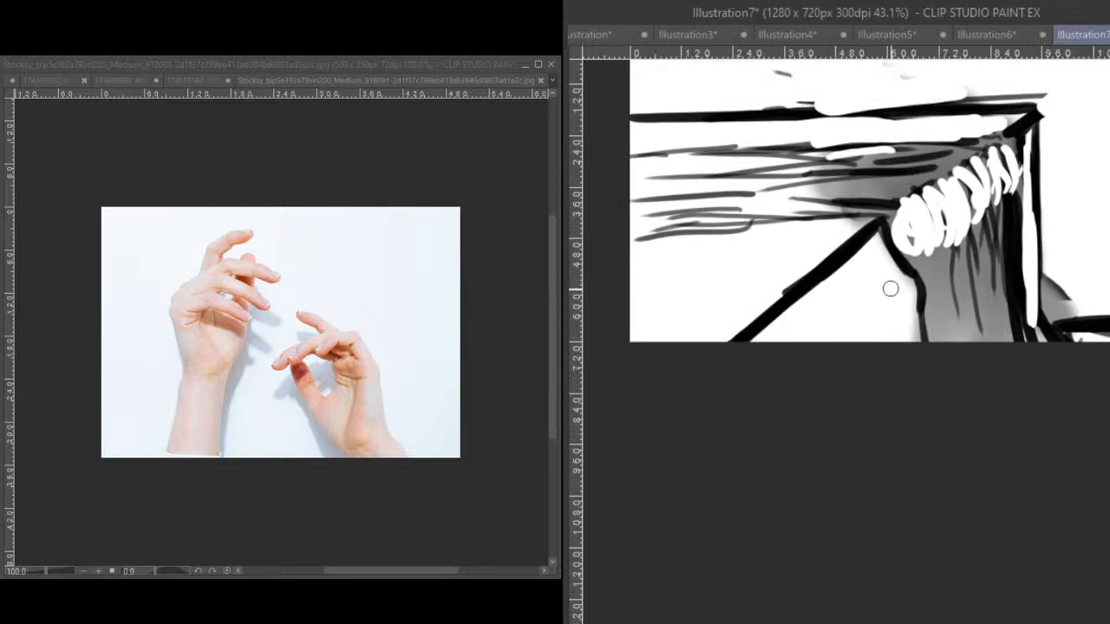
drag(1041, 437, 954, 611)
mouse_move(905, 491)
mouse_down()
mouse_move(907, 541)
mouse_move(931, 558)
mouse_up()
drag(1019, 374, 1030, 444)
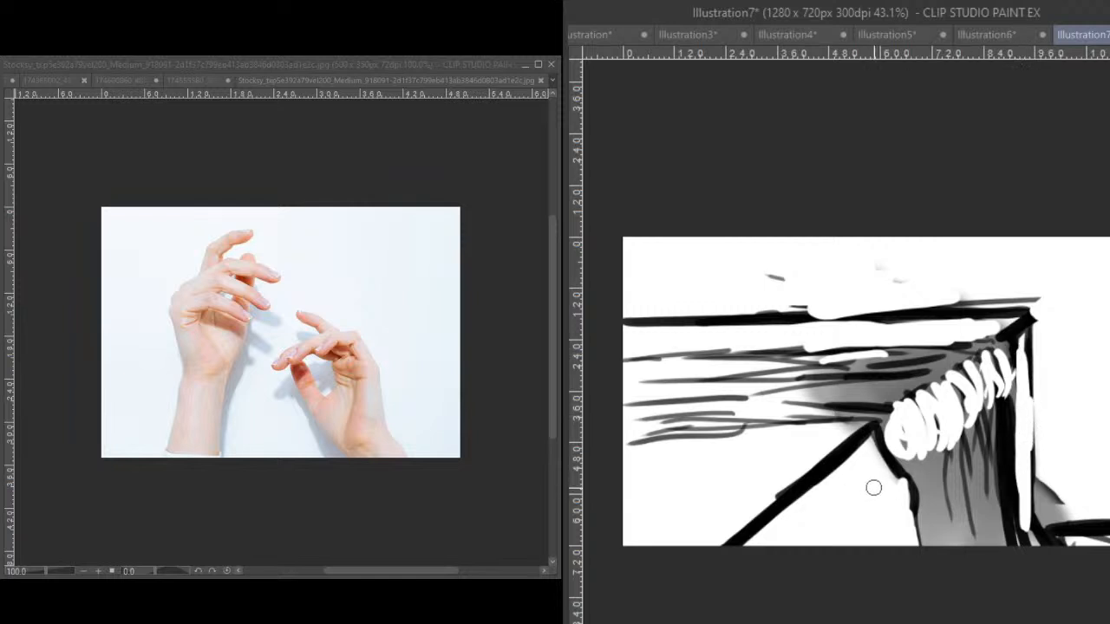
mouse_move(867, 444)
mouse_down()
mouse_move(726, 530)
mouse_move(754, 542)
mouse_up()
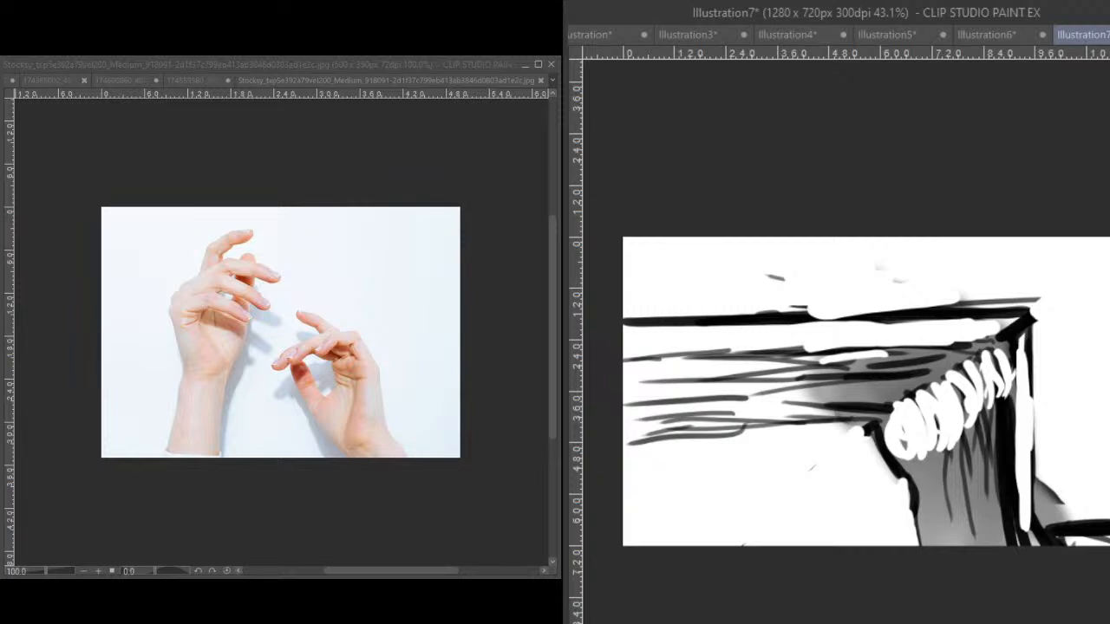
- Redraw a thick diagonal from lower on the inner side, darken the outer side, and add a heavy horizontal below the upper edge
drag(887, 472, 769, 548)
drag(871, 483, 806, 541)
drag(889, 455, 811, 545)
mouse_move(878, 476)
mouse_down()
mouse_move(809, 548)
mouse_move(835, 540)
mouse_up()
mouse_move(1018, 366)
mouse_down()
mouse_move(1031, 352)
mouse_move(1027, 527)
mouse_up()
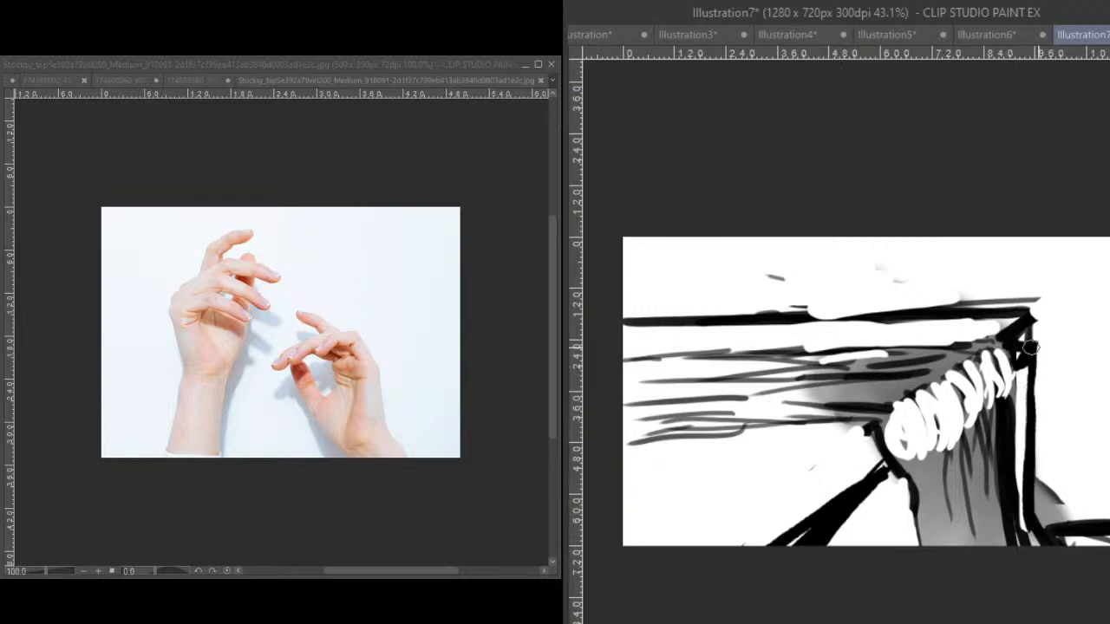
drag(1006, 331, 624, 340)
mouse_move(819, 340)
mouse_down()
mouse_move(991, 337)
mouse_move(713, 336)
mouse_up()
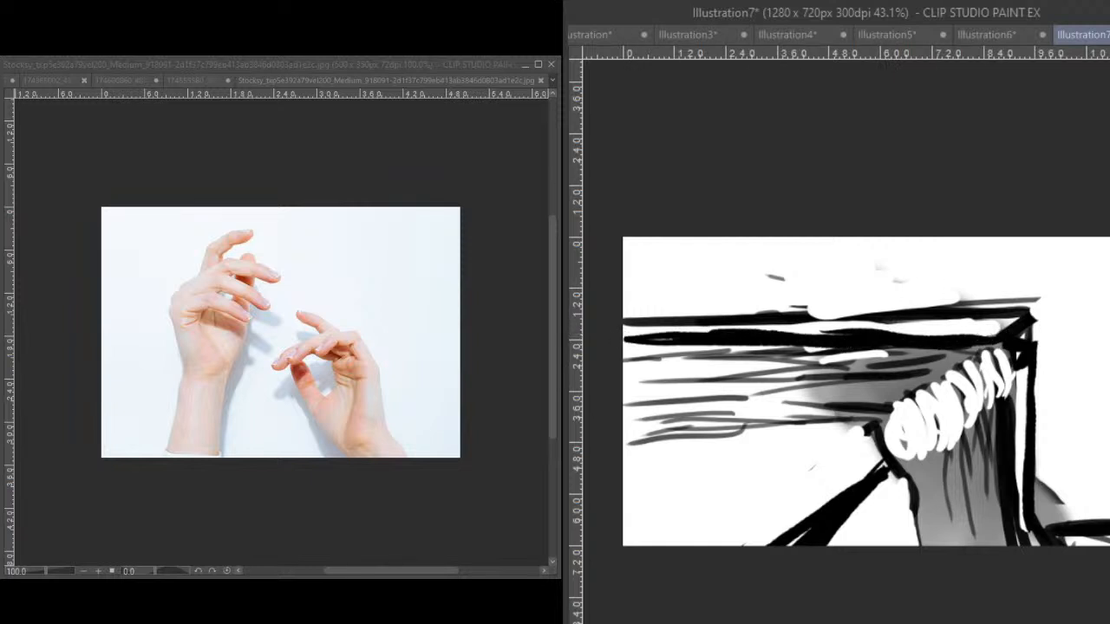
- Draw horizontal strokes that curve downward across the lower diagonal, with dark vertical strokes continuing beneath it
mouse_move(803, 452)
mouse_down()
mouse_move(824, 488)
mouse_move(839, 487)
mouse_move(846, 603)
mouse_up()
drag(854, 522, 874, 603)
mouse_move(812, 486)
mouse_down()
mouse_move(692, 483)
mouse_move(894, 499)
mouse_up()
mouse_move(637, 468)
mouse_down()
mouse_move(865, 474)
mouse_move(882, 545)
mouse_up()
drag(866, 503, 879, 545)
mouse_move(868, 473)
mouse_down()
mouse_move(733, 452)
mouse_move(862, 453)
mouse_move(886, 465)
mouse_move(894, 583)
mouse_up()
drag(890, 536, 886, 496)
- Draw bold curved strokes bending across the inner part of the white fold band and down the wrist
mouse_move(820, 444)
mouse_down()
mouse_move(877, 449)
mouse_move(936, 475)
mouse_up()
mouse_move(858, 426)
mouse_down()
mouse_move(940, 484)
mouse_move(925, 547)
mouse_up()
drag(847, 392, 983, 449)
drag(917, 414, 954, 533)
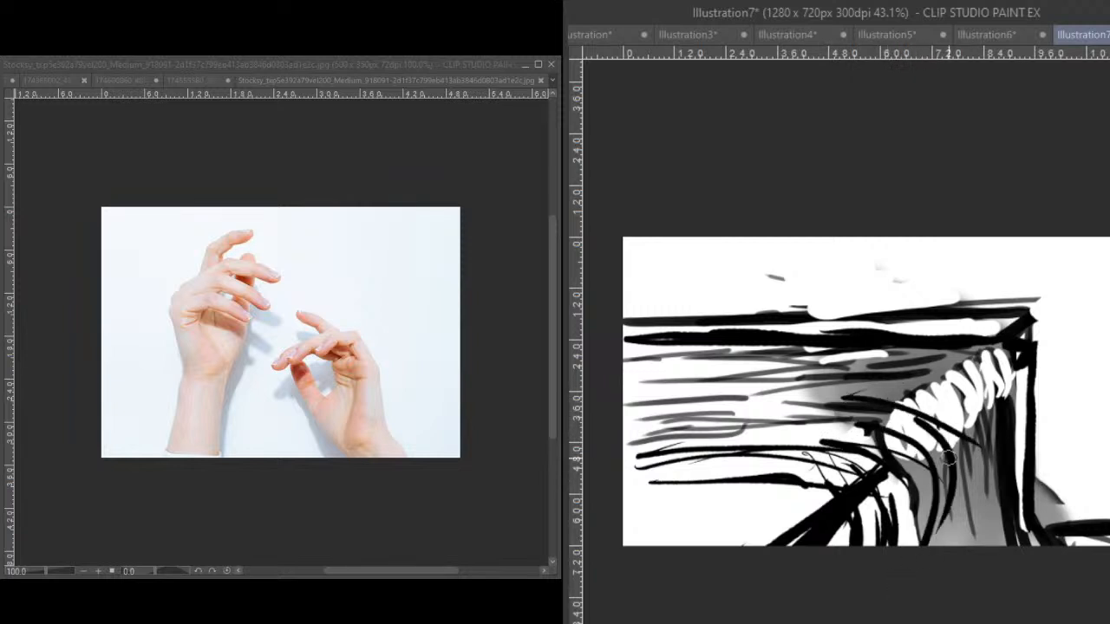
drag(937, 446, 963, 546)
mouse_move(854, 382)
mouse_down()
mouse_move(983, 420)
mouse_move(966, 527)
mouse_up()
drag(976, 454, 982, 547)
- Continue the bold curved strokes over the fold's outer end, filling the wrist's outer side with dense black lines
drag(902, 365, 985, 399)
mouse_move(965, 369)
mouse_down()
mouse_move(996, 428)
mouse_move(1001, 524)
mouse_up()
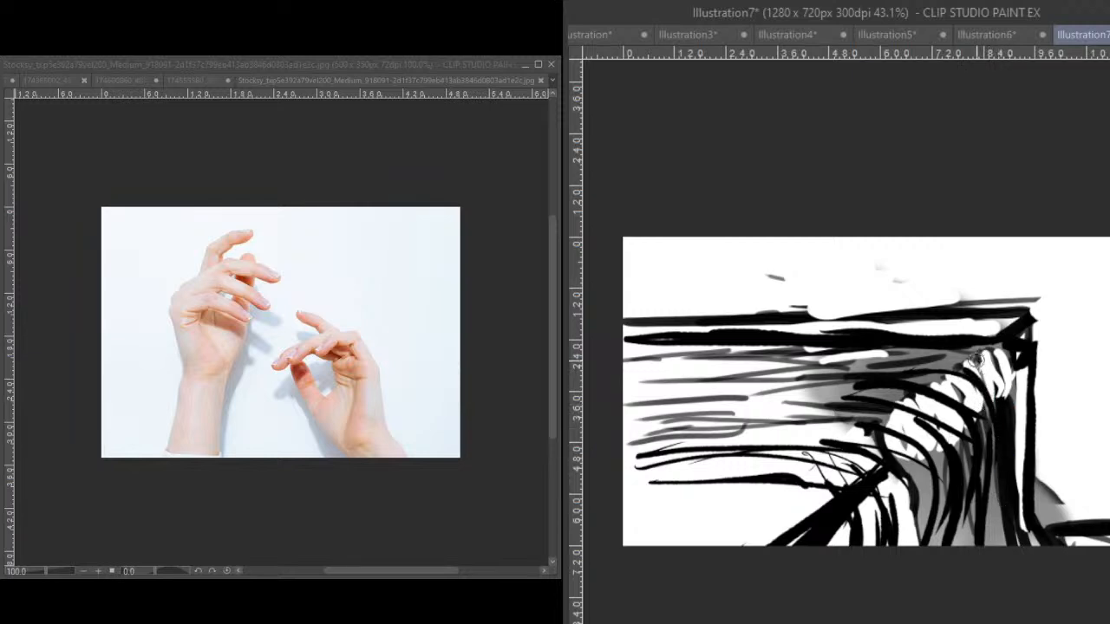
drag(983, 368, 997, 544)
drag(1010, 451, 1020, 519)
drag(997, 369, 1037, 512)
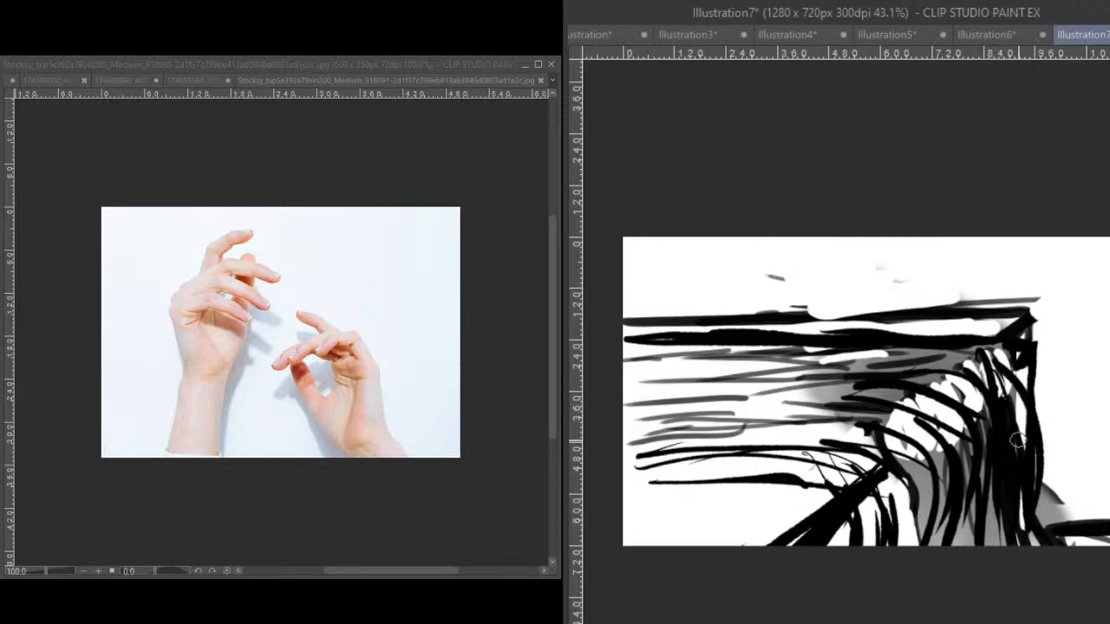
drag(1075, 587, 1030, 617)
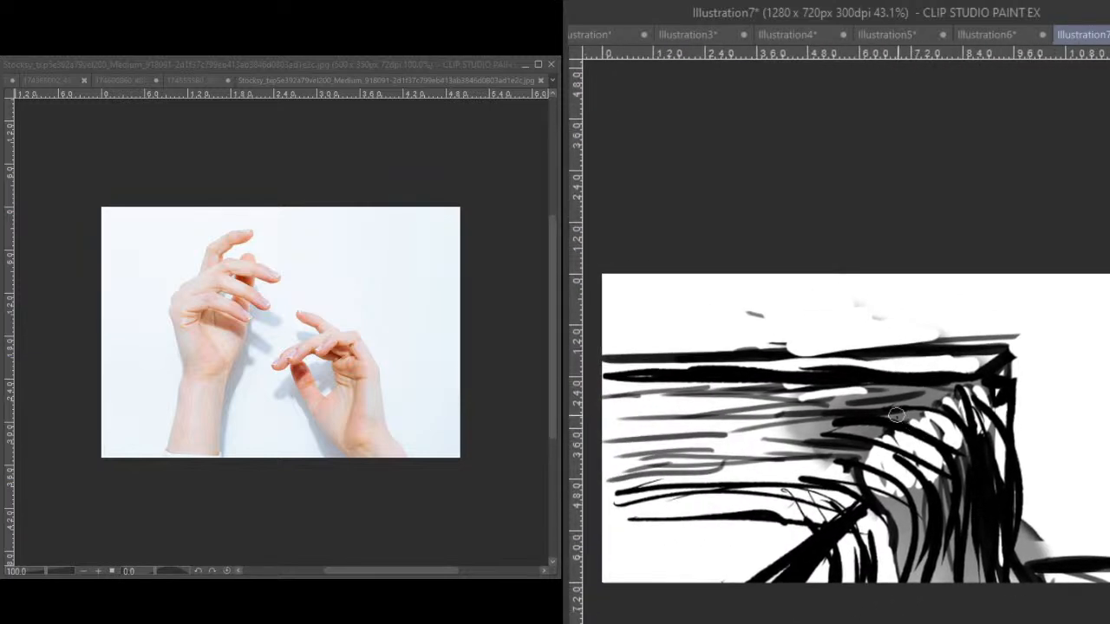
- Darken the block's upper plane with thick horizontal strokes running toward the fold
mouse_move(963, 438)
mouse_down()
mouse_move(636, 438)
mouse_move(764, 437)
mouse_up()
drag(697, 407, 878, 401)
drag(667, 419, 836, 405)
mouse_move(900, 491)
mouse_down()
mouse_move(968, 501)
mouse_move(776, 406)
mouse_up()
- Draw a row of spiky, triangle-like strokes on a short baseline in the blank area outside the wrist
mouse_move(904, 451)
mouse_down()
mouse_move(907, 390)
mouse_move(923, 474)
mouse_up()
mouse_move(898, 389)
mouse_down()
mouse_move(884, 449)
mouse_move(934, 456)
mouse_move(921, 392)
mouse_move(928, 404)
mouse_move(895, 455)
mouse_move(885, 449)
mouse_move(904, 388)
mouse_move(938, 440)
mouse_move(964, 452)
mouse_up()
mouse_move(992, 403)
mouse_down()
mouse_move(983, 465)
mouse_move(1017, 459)
mouse_up()
drag(1016, 460, 983, 466)
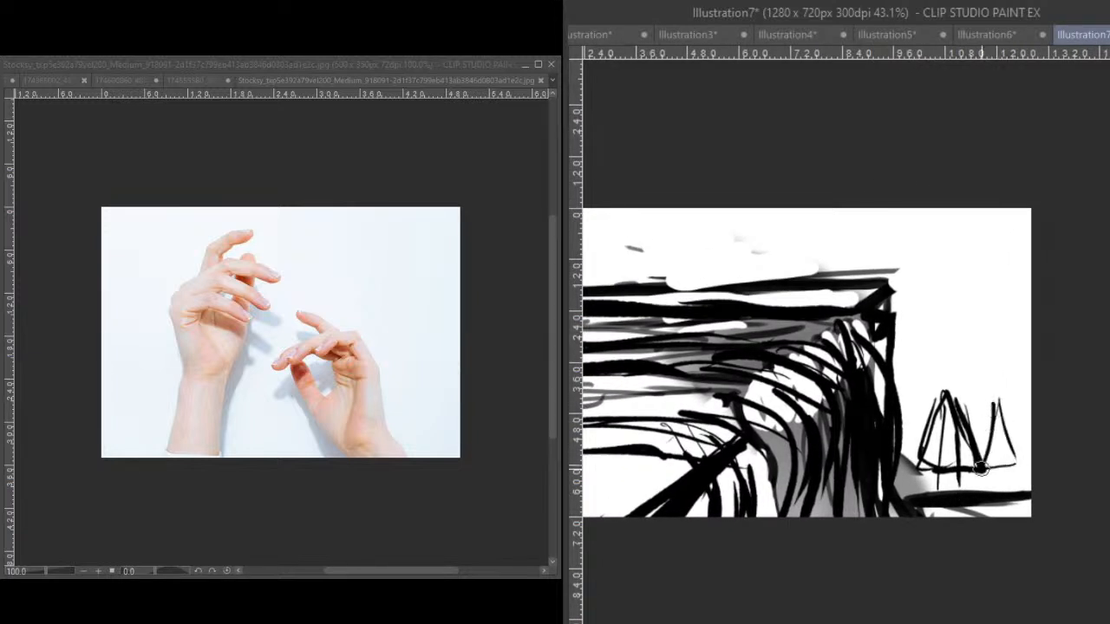
drag(969, 400, 978, 426)
drag(983, 400, 987, 438)
drag(909, 431, 942, 393)
mouse_move(942, 392)
mouse_down()
mouse_move(922, 426)
mouse_move(917, 404)
mouse_up()
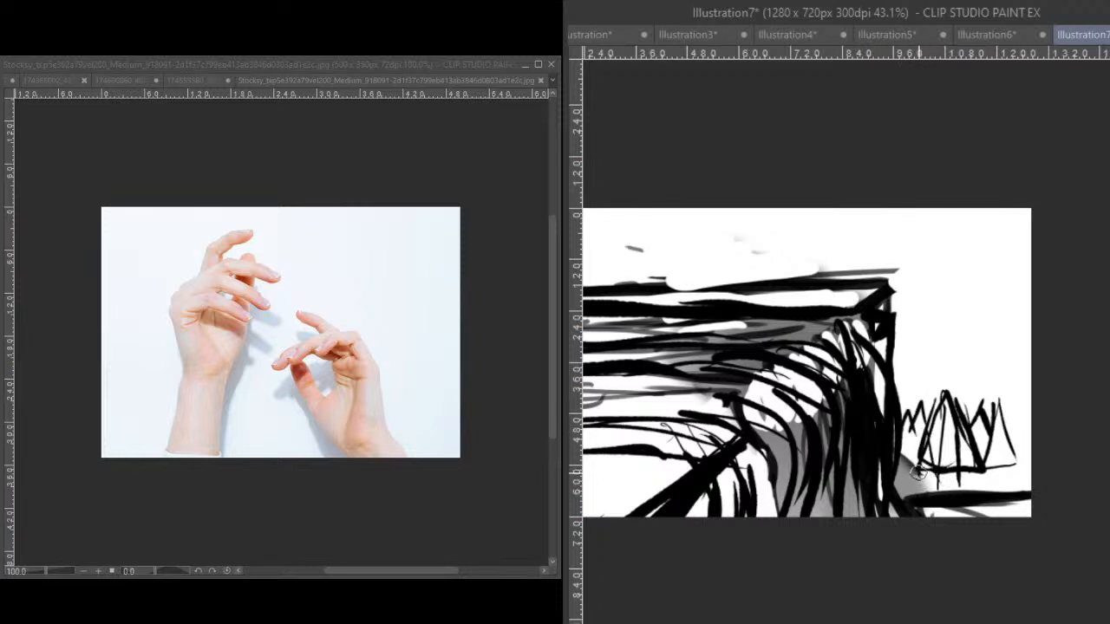
mouse_move(972, 470)
mouse_down()
mouse_move(971, 444)
mouse_move(980, 476)
mouse_move(995, 412)
mouse_up()
mouse_move(995, 413)
mouse_down()
mouse_move(1013, 469)
mouse_move(1061, 501)
mouse_up()
drag(995, 468, 1062, 470)
drag(1000, 442, 1071, 465)
- Fill the narrow band between the block's two upper edge lines with solid black
drag(888, 393, 1050, 400)
mouse_move(978, 388)
mouse_down()
mouse_move(1084, 391)
mouse_move(823, 399)
mouse_up()
mouse_move(1047, 443)
mouse_down()
mouse_move(784, 413)
mouse_move(980, 408)
mouse_up()
drag(948, 459, 1034, 255)
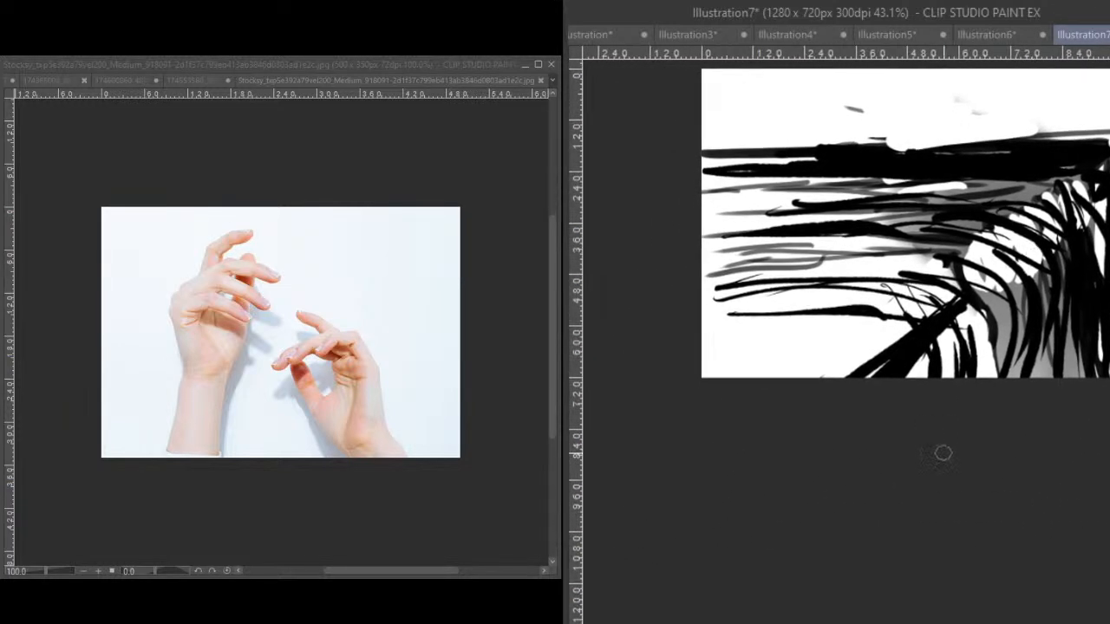
- Add bold strokes across the block's lower inner area, curving down toward the thick diagonal, and thicken the horizontals above
mouse_move(735, 348)
mouse_down()
mouse_move(879, 356)
mouse_move(846, 325)
mouse_move(707, 347)
mouse_move(806, 336)
mouse_move(861, 349)
mouse_up()
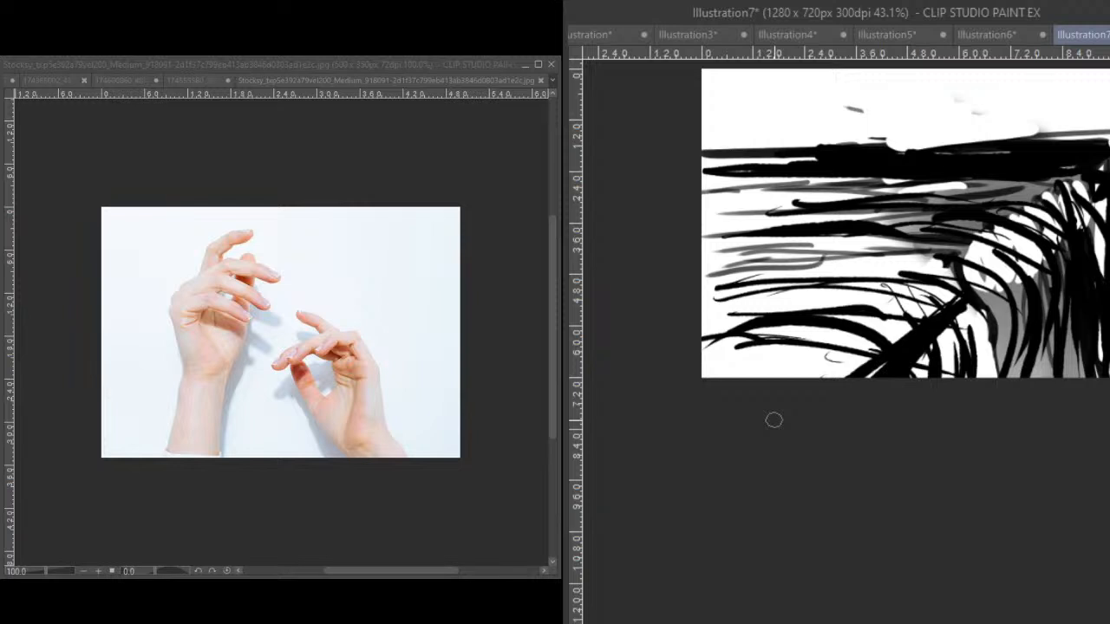
mouse_move(734, 344)
mouse_down()
mouse_move(869, 359)
mouse_move(741, 326)
mouse_up()
drag(850, 362, 704, 373)
drag(704, 373, 837, 378)
mouse_move(785, 319)
mouse_down()
mouse_move(868, 295)
mouse_move(968, 345)
mouse_move(746, 286)
mouse_move(827, 250)
mouse_move(893, 243)
mouse_move(808, 180)
mouse_move(858, 204)
mouse_move(768, 253)
mouse_move(727, 223)
mouse_move(828, 222)
mouse_move(824, 198)
mouse_move(972, 325)
mouse_up()
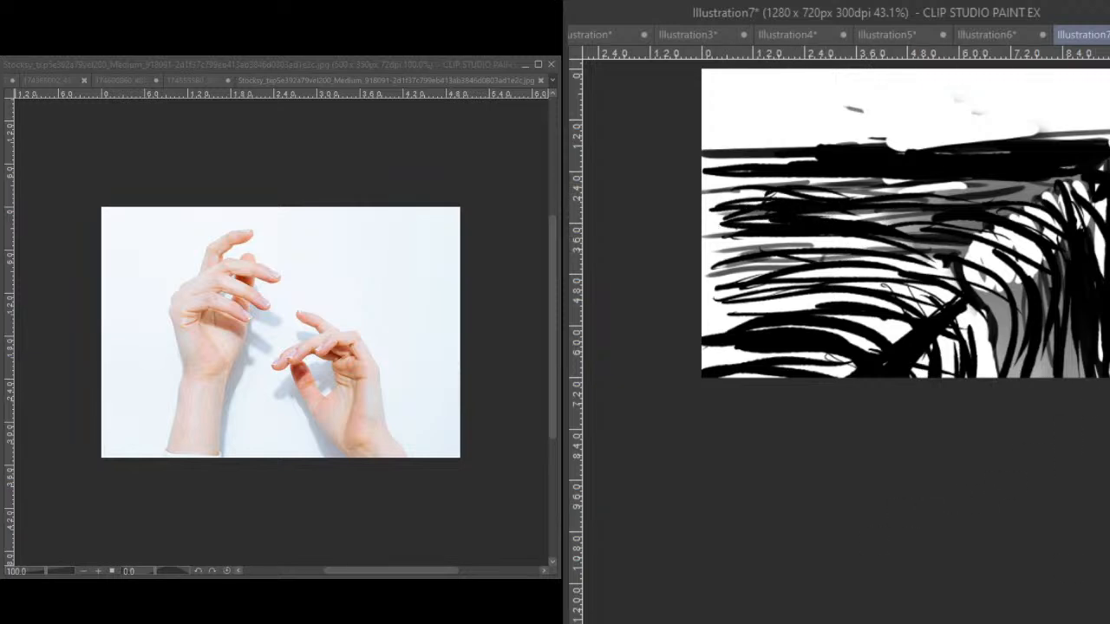
- Paint white over the diagonal fold and brush white horizontal streaks through the dark lines beside it
mouse_move(924, 329)
mouse_down()
mouse_move(928, 356)
mouse_move(890, 376)
mouse_move(891, 346)
mouse_move(833, 335)
mouse_up()
drag(884, 367, 887, 371)
drag(816, 329, 864, 371)
mouse_move(909, 277)
mouse_down()
mouse_move(966, 310)
mouse_move(965, 354)
mouse_up()
mouse_move(904, 285)
mouse_down()
mouse_move(945, 355)
mouse_move(938, 255)
mouse_move(1000, 345)
mouse_move(1011, 320)
mouse_move(978, 248)
mouse_move(1018, 277)
mouse_move(1027, 187)
mouse_move(1073, 171)
mouse_move(1083, 179)
mouse_move(1052, 198)
mouse_move(935, 363)
mouse_move(867, 355)
mouse_move(862, 424)
mouse_up()
mouse_move(901, 334)
mouse_down()
mouse_move(981, 264)
mouse_move(950, 256)
mouse_move(956, 290)
mouse_move(995, 311)
mouse_move(856, 260)
mouse_move(966, 275)
mouse_move(825, 251)
mouse_move(1014, 231)
mouse_move(805, 238)
mouse_move(1054, 232)
mouse_move(815, 218)
mouse_move(1050, 209)
mouse_move(797, 216)
mouse_move(1014, 206)
mouse_move(905, 197)
mouse_move(1023, 188)
mouse_move(855, 175)
mouse_move(1071, 171)
mouse_move(955, 167)
mouse_move(1043, 175)
mouse_move(698, 188)
mouse_up()
drag(983, 200, 806, 205)
drag(950, 217, 781, 216)
- Brush white vertical strokes down the dark wrist side and widen the white band along the fold
drag(1087, 212, 1084, 389)
mouse_move(1071, 248)
mouse_down()
mouse_move(1081, 429)
mouse_move(1075, 378)
mouse_up()
drag(1067, 273, 1071, 424)
mouse_move(1057, 309)
mouse_down()
mouse_move(1055, 417)
mouse_move(1029, 407)
mouse_up()
mouse_move(1027, 317)
mouse_down()
mouse_move(1020, 407)
mouse_move(1006, 428)
mouse_move(870, 397)
mouse_up()
mouse_move(875, 299)
mouse_down()
mouse_move(864, 390)
mouse_move(886, 397)
mouse_up()
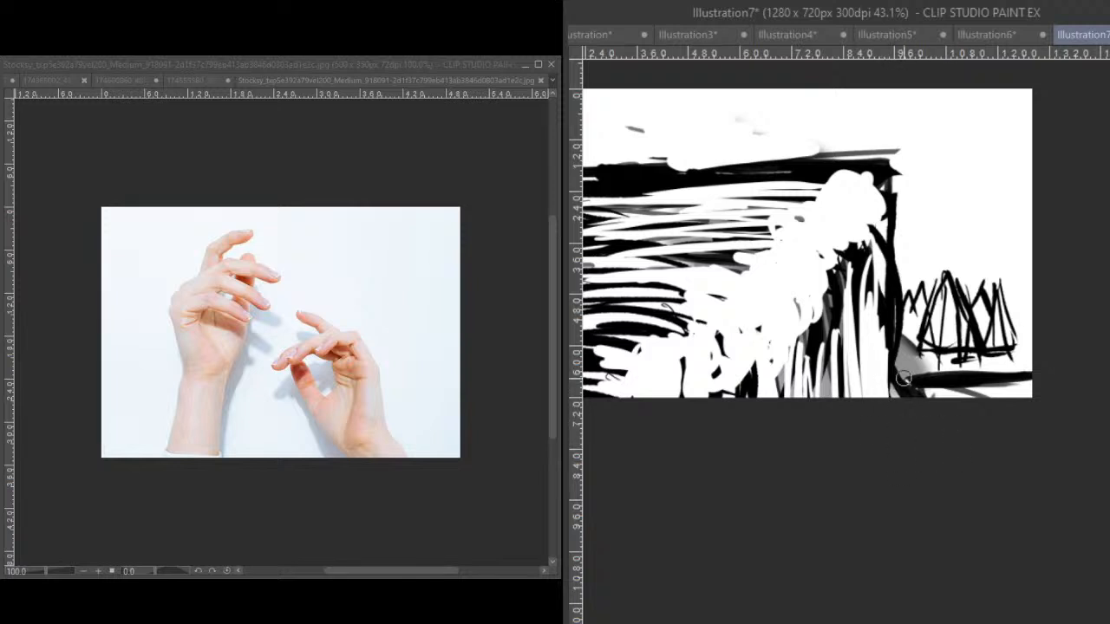
- Brush long white horizontal strokes across the block's upper plane to break up its dark lines
drag(915, 417, 1109, 502)
mouse_move(1024, 492)
mouse_down()
mouse_move(956, 520)
mouse_move(833, 535)
mouse_up()
drag(1010, 325, 933, 321)
drag(1027, 305, 776, 307)
drag(972, 307, 689, 326)
drag(890, 320, 682, 319)
mouse_move(851, 369)
mouse_down()
mouse_move(673, 366)
mouse_move(688, 372)
mouse_up()
drag(876, 391, 681, 395)
mouse_move(888, 391)
mouse_down()
mouse_move(682, 406)
mouse_move(921, 397)
mouse_move(682, 444)
mouse_up()
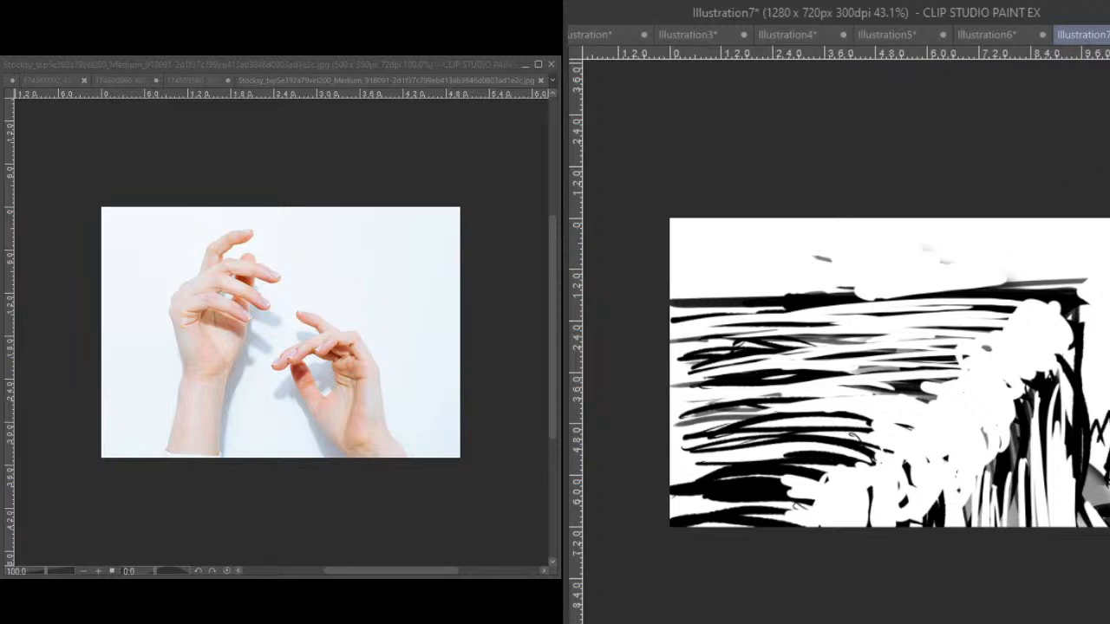
- Switch to the Illustration4 document and clear the rectangle sketch from its canvas
click(386, 81)
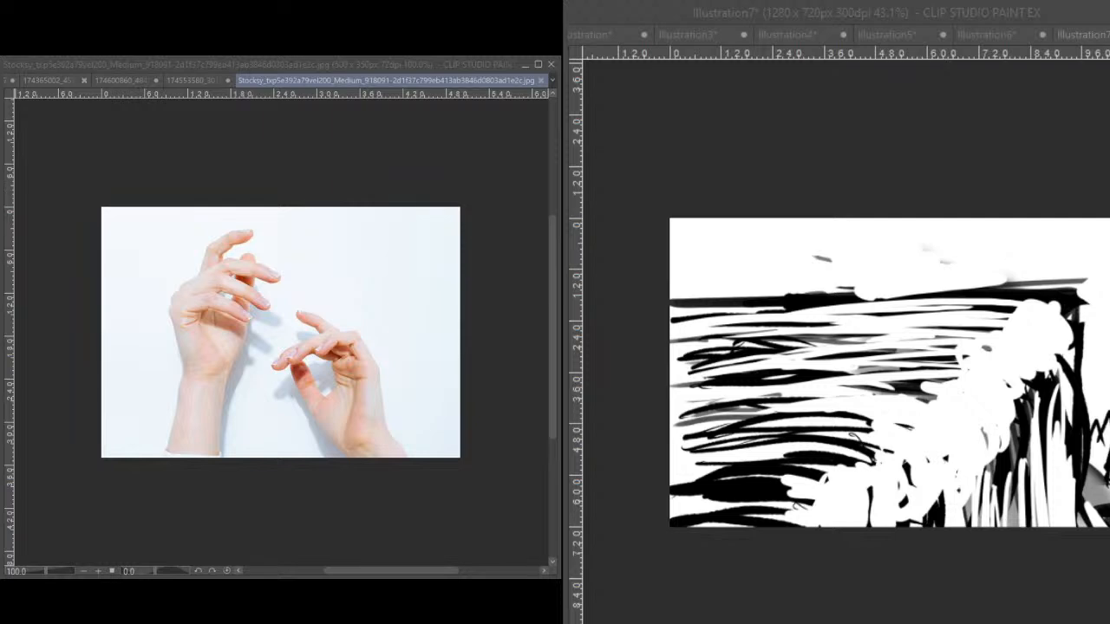
click(1015, 35)
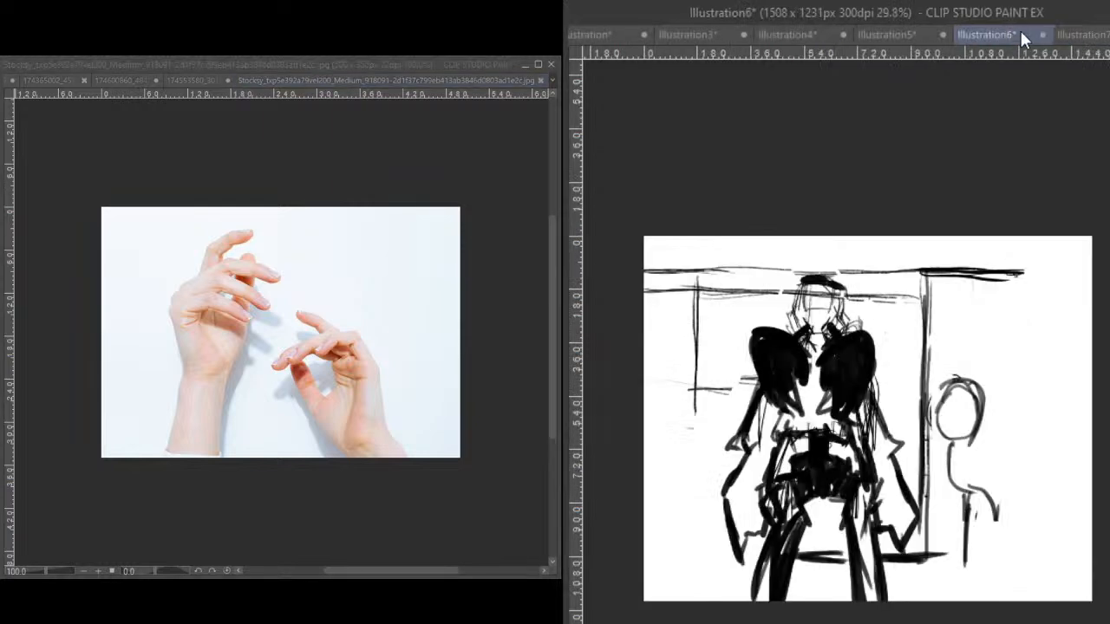
click(909, 33)
click(828, 34)
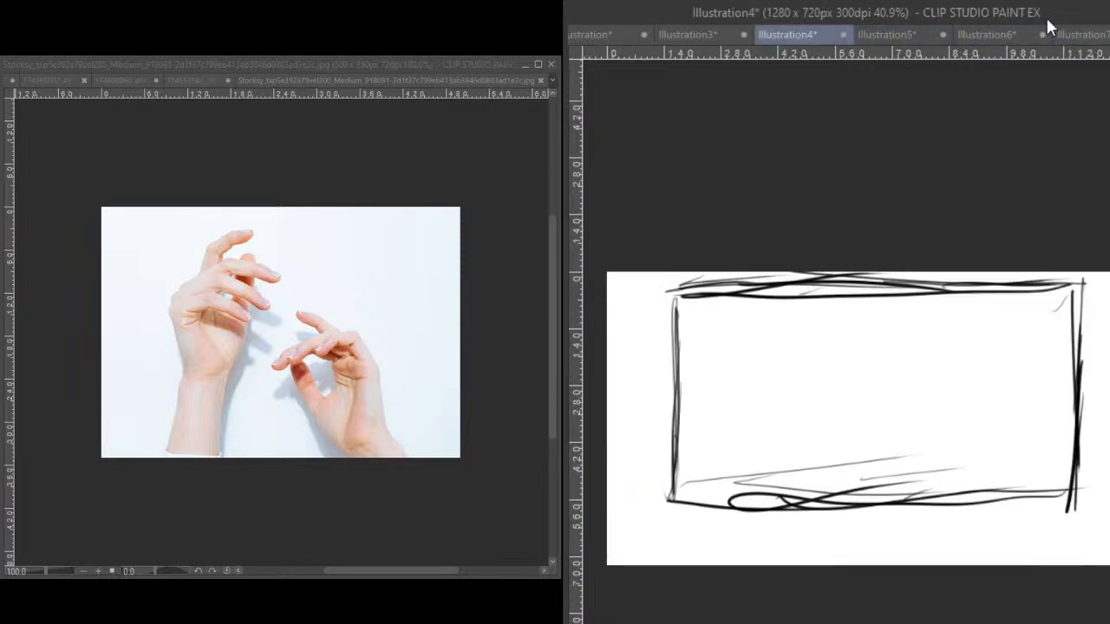
key(Delete)
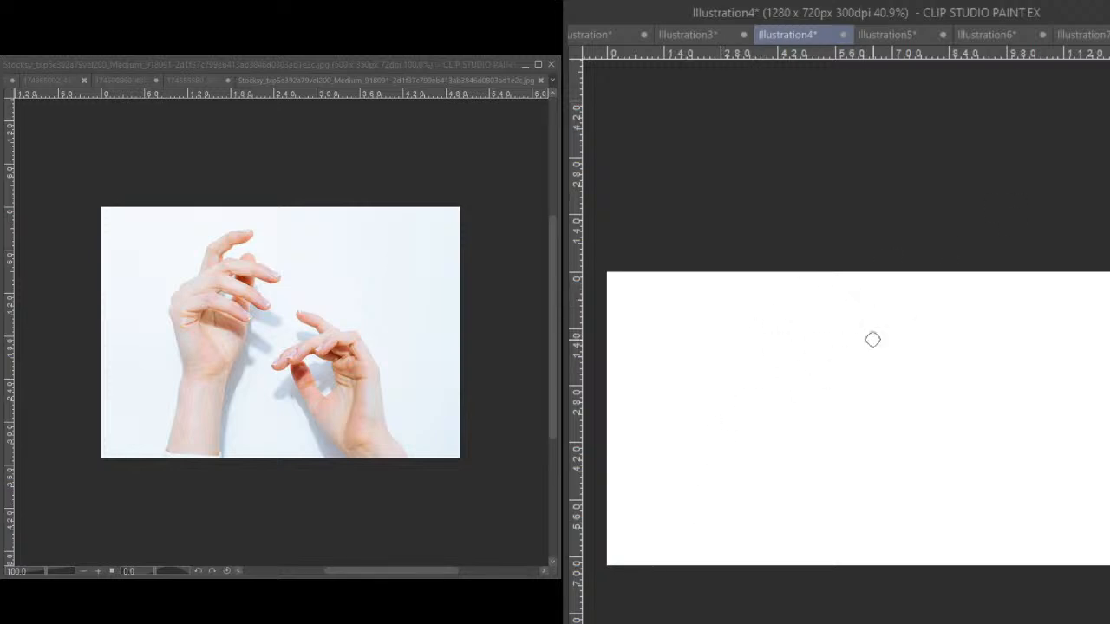
- Sketch a tilted oval head with a curved torso below it, pinched inward at the waist
drag(854, 292, 822, 341)
mouse_move(879, 309)
mouse_down()
mouse_move(872, 290)
mouse_move(825, 372)
mouse_move(835, 325)
mouse_up()
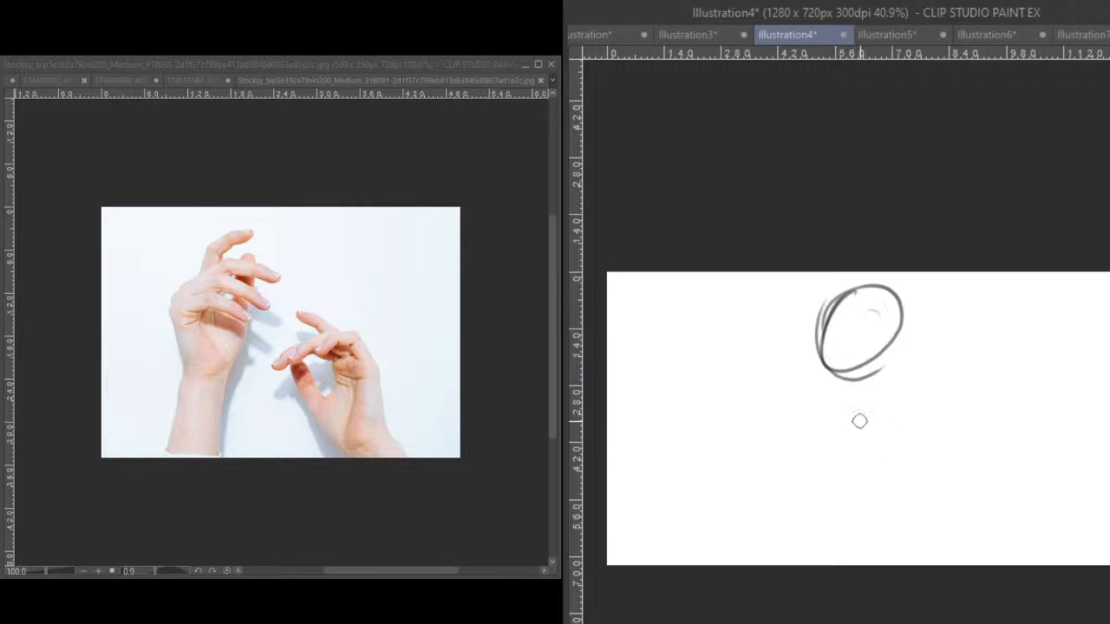
mouse_move(919, 373)
mouse_down()
mouse_move(845, 407)
mouse_move(900, 373)
mouse_move(848, 405)
mouse_move(935, 383)
mouse_move(946, 443)
mouse_move(926, 504)
mouse_move(871, 544)
mouse_move(835, 544)
mouse_up()
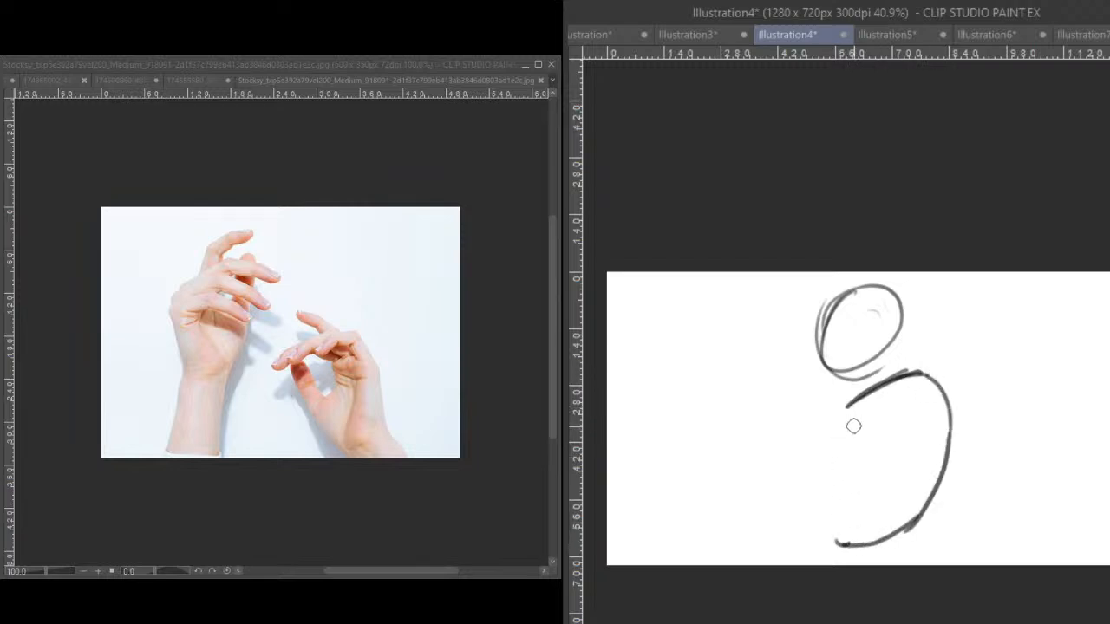
mouse_move(847, 411)
mouse_down()
mouse_move(871, 458)
mouse_move(862, 462)
mouse_move(885, 478)
mouse_move(843, 546)
mouse_move(845, 503)
mouse_move(890, 540)
mouse_move(937, 469)
mouse_up()
drag(944, 426, 939, 507)
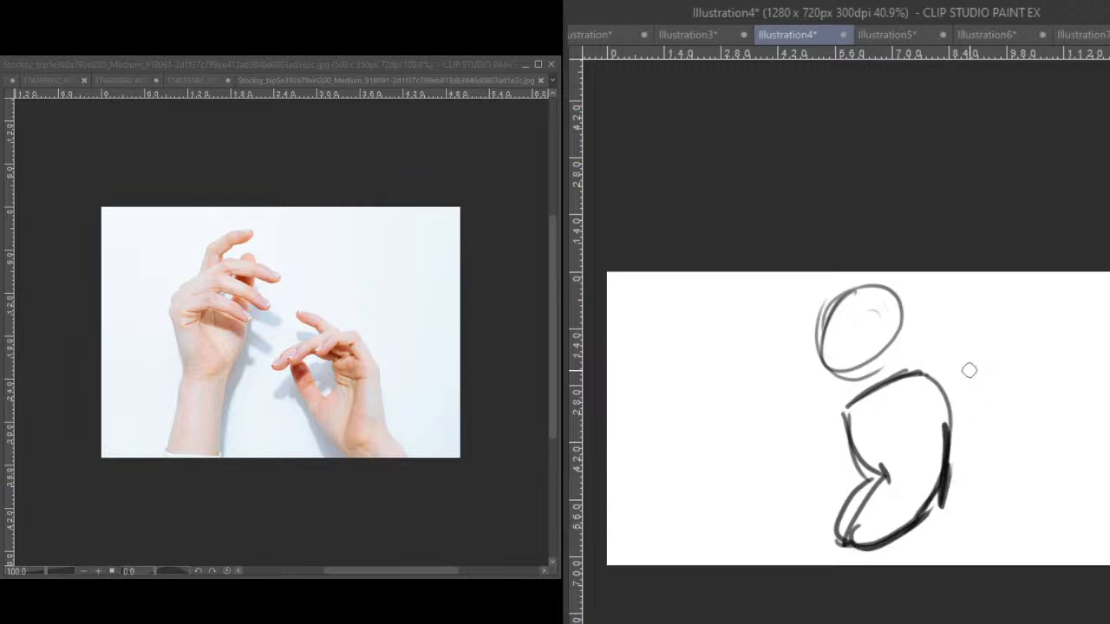
- Add small circles for both shoulders, one arm hanging straight down and the other stretched out to the side
drag(849, 408, 821, 464)
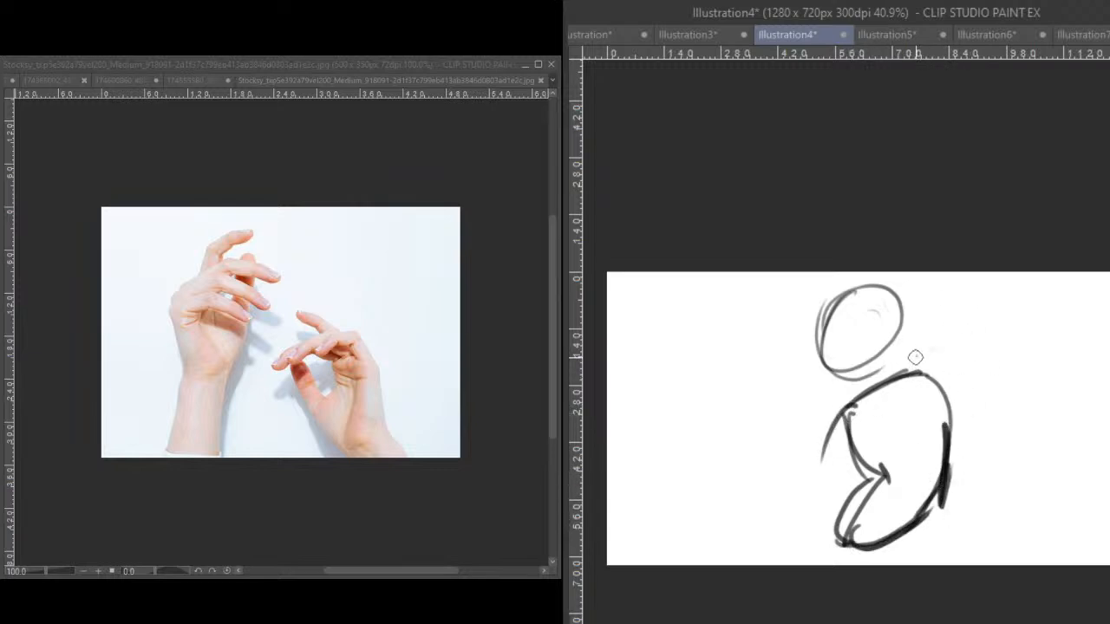
mouse_move(919, 351)
mouse_down()
mouse_move(950, 349)
mouse_move(925, 352)
mouse_up()
drag(827, 390, 813, 550)
drag(947, 361, 1074, 321)
drag(998, 343, 1056, 327)
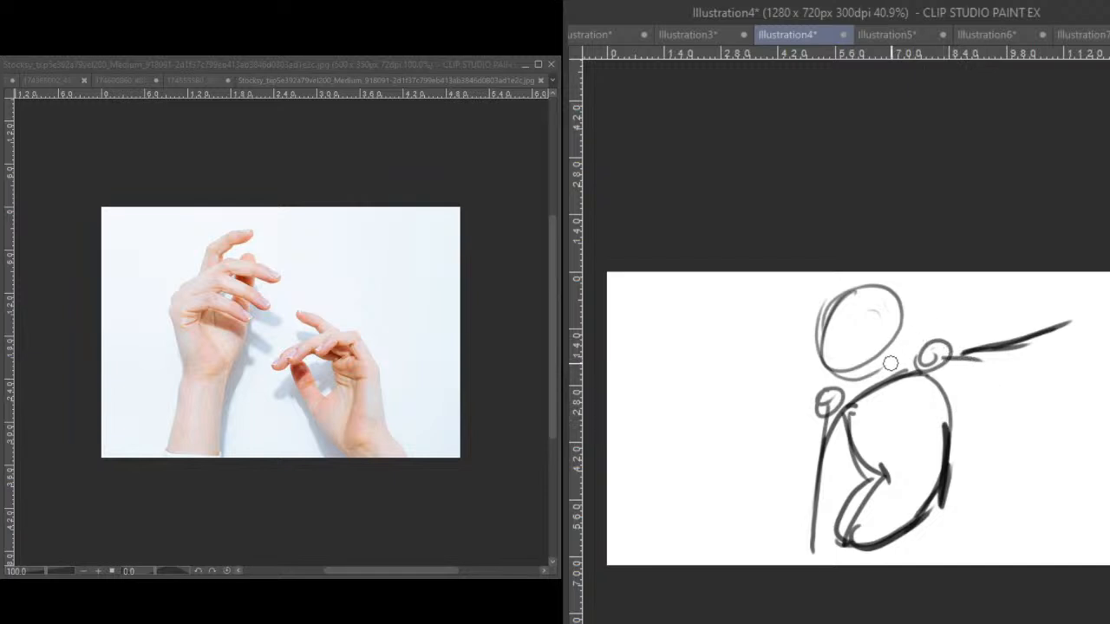
- Mirror the view horizontally, redraw the head as a narrower upright oval, and rough in a bent leg and short strokes beneath the hips
key(h)
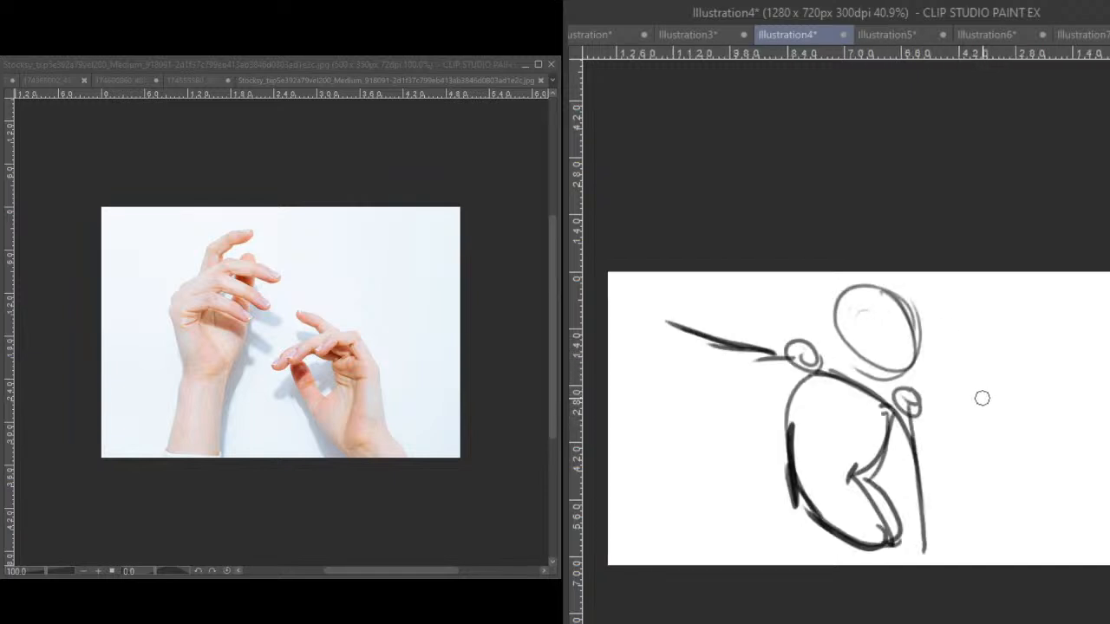
mouse_move(861, 370)
mouse_down()
mouse_move(849, 309)
mouse_move(863, 309)
mouse_move(863, 349)
mouse_move(885, 291)
mouse_move(832, 342)
mouse_move(860, 319)
mouse_move(861, 290)
mouse_move(875, 368)
mouse_move(844, 358)
mouse_move(884, 380)
mouse_move(910, 314)
mouse_move(892, 294)
mouse_up()
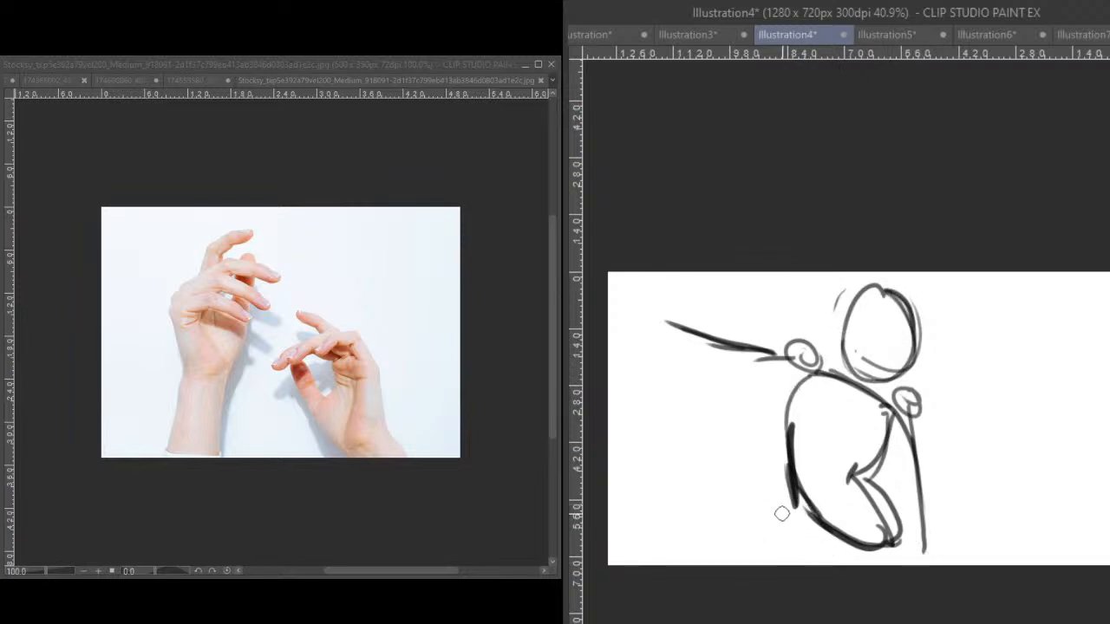
mouse_move(791, 488)
mouse_down()
mouse_move(747, 479)
mouse_move(692, 447)
mouse_move(646, 476)
mouse_up()
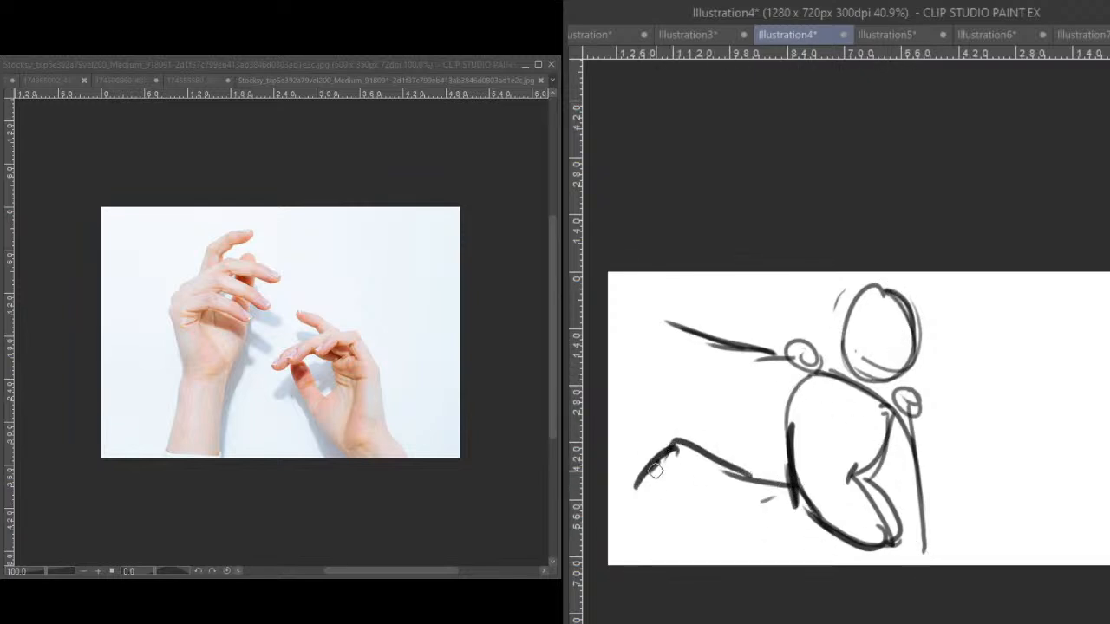
mouse_move(816, 589)
mouse_down()
mouse_move(821, 537)
mouse_move(826, 593)
mouse_up()
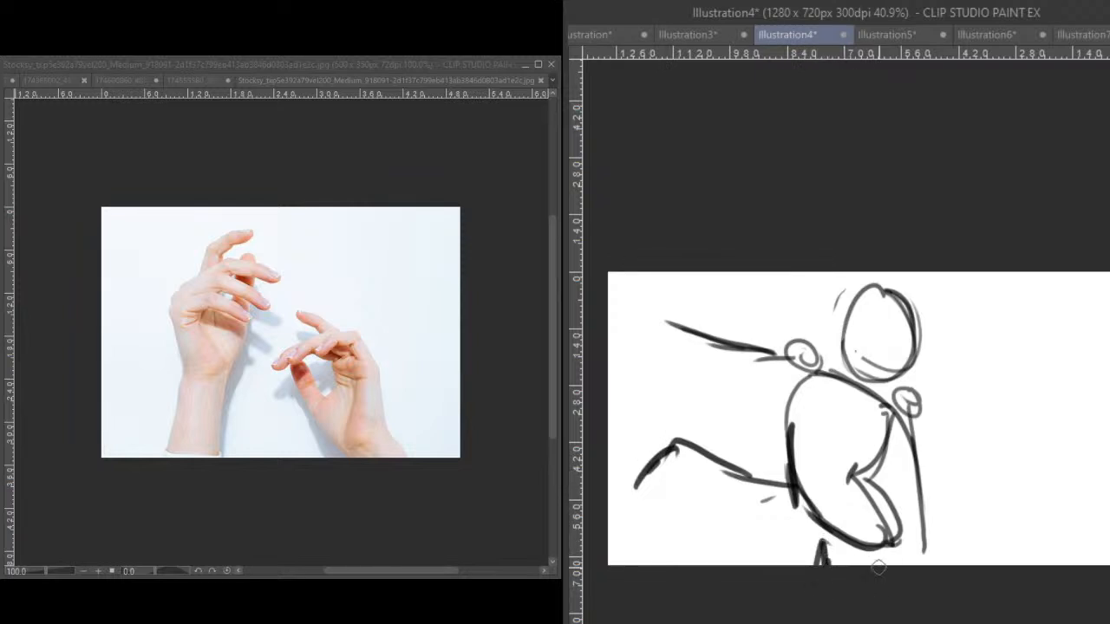
mouse_move(892, 572)
mouse_down()
mouse_move(894, 538)
mouse_move(903, 566)
mouse_up()
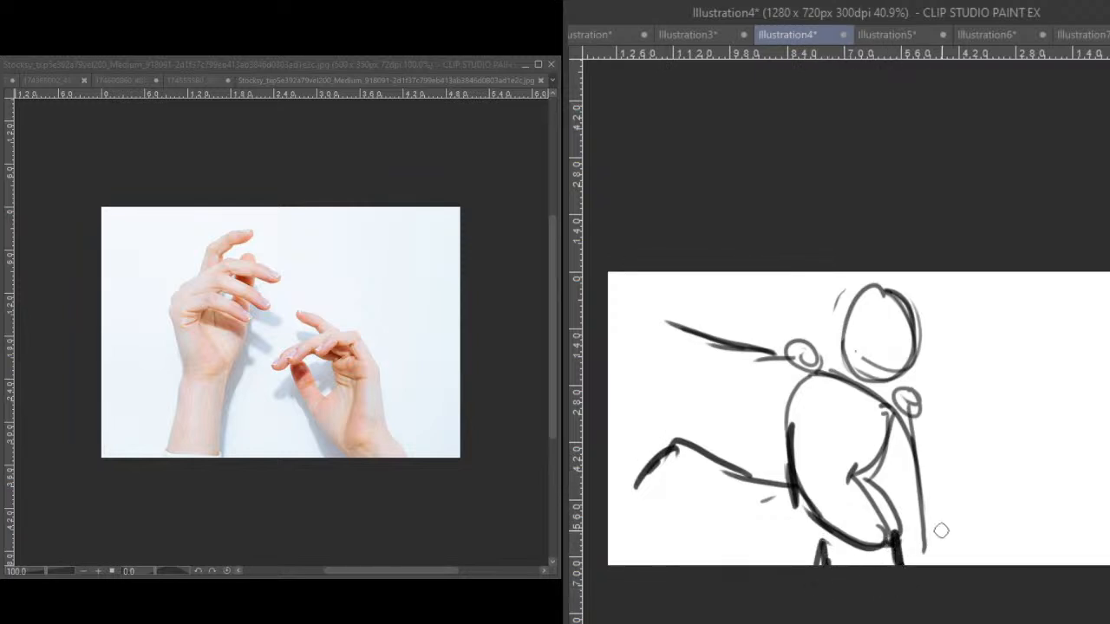
- Build up the lowered arm with a second contour and a hand slanting to the canvas edge, and add a circle on the chest
mouse_move(909, 418)
mouse_down()
mouse_move(925, 516)
mouse_move(1016, 564)
mouse_up()
drag(959, 541, 993, 561)
mouse_move(888, 419)
mouse_down()
mouse_move(863, 408)
mouse_move(860, 434)
mouse_move(898, 453)
mouse_up()
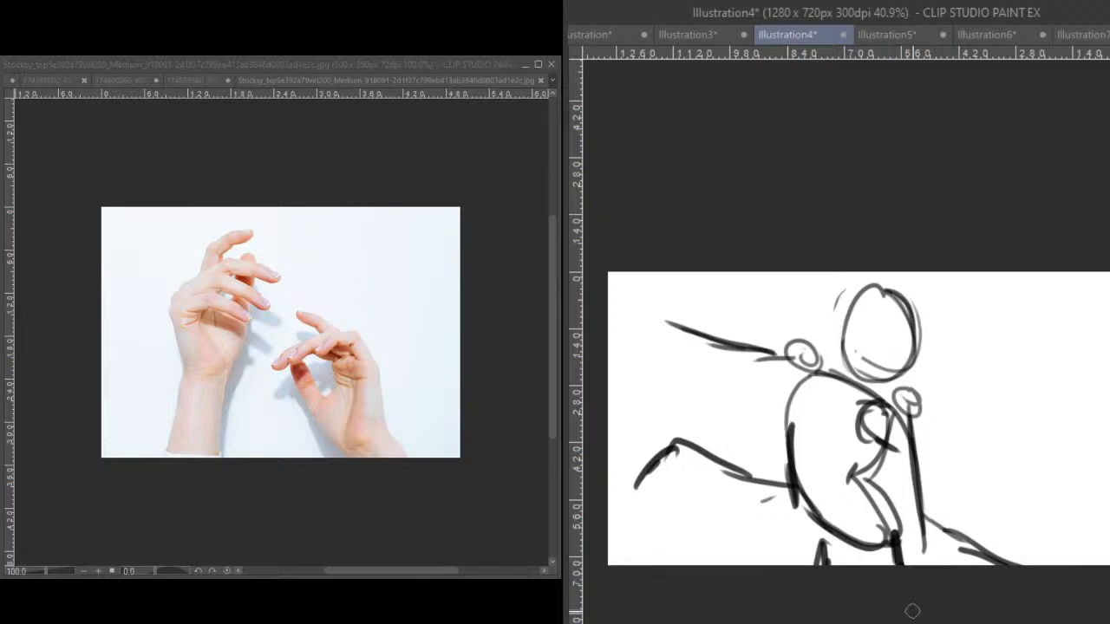
mouse_move(875, 438)
mouse_down()
mouse_move(891, 441)
mouse_move(925, 577)
mouse_up()
drag(898, 537, 941, 585)
drag(922, 520, 963, 568)
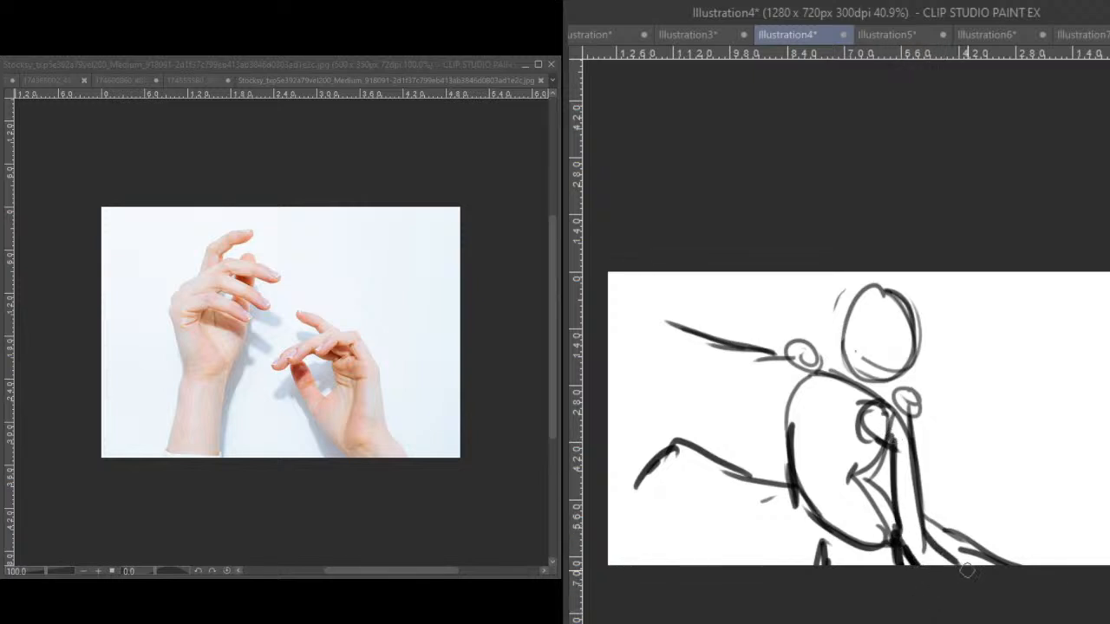
- Add the outstretched arm's lower contour and draw a long diagonal pole from beside its hand to the canvas's lower edge
mouse_move(815, 368)
mouse_down()
mouse_move(806, 383)
mouse_move(710, 366)
mouse_up()
mouse_move(788, 391)
mouse_down()
mouse_move(704, 361)
mouse_move(659, 328)
mouse_move(690, 360)
mouse_up()
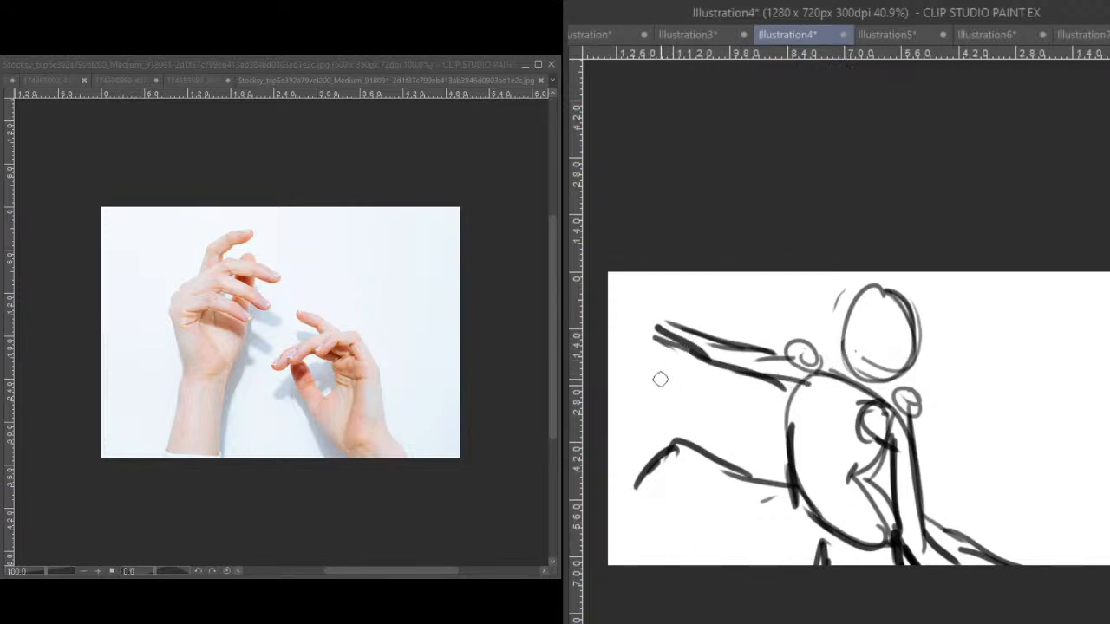
drag(632, 297, 713, 438)
drag(639, 336, 726, 496)
drag(661, 373, 747, 546)
drag(690, 432, 764, 576)
mouse_move(752, 566)
mouse_down()
mouse_move(715, 498)
mouse_move(753, 563)
mouse_up()
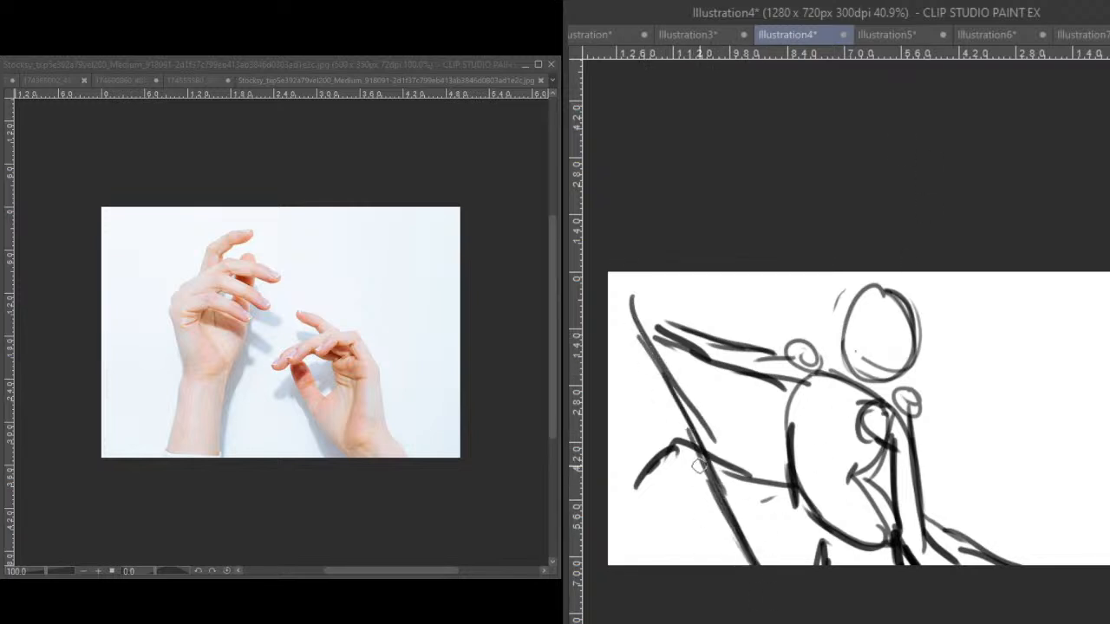
- Thicken the bent leg's upper contour, draw its underside up to the knee, and darken the lowered hand
mouse_move(775, 482)
mouse_down()
mouse_move(664, 448)
mouse_move(641, 462)
mouse_move(621, 501)
mouse_up()
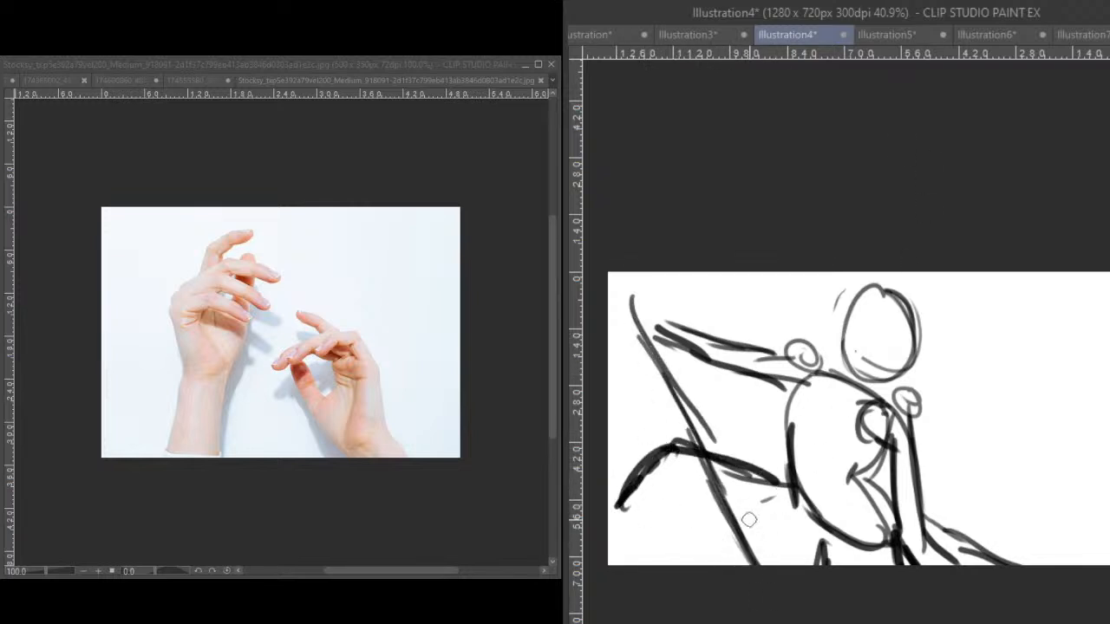
mouse_move(809, 535)
mouse_down()
mouse_move(679, 499)
mouse_move(648, 468)
mouse_move(690, 460)
mouse_move(704, 496)
mouse_up()
drag(821, 546, 824, 577)
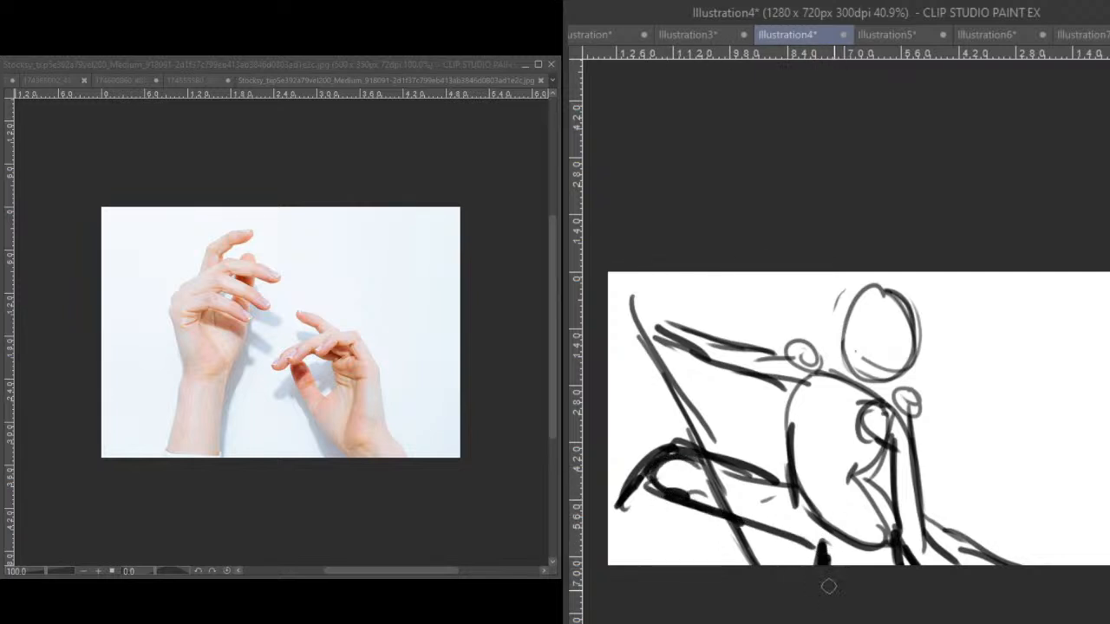
drag(915, 531, 963, 567)
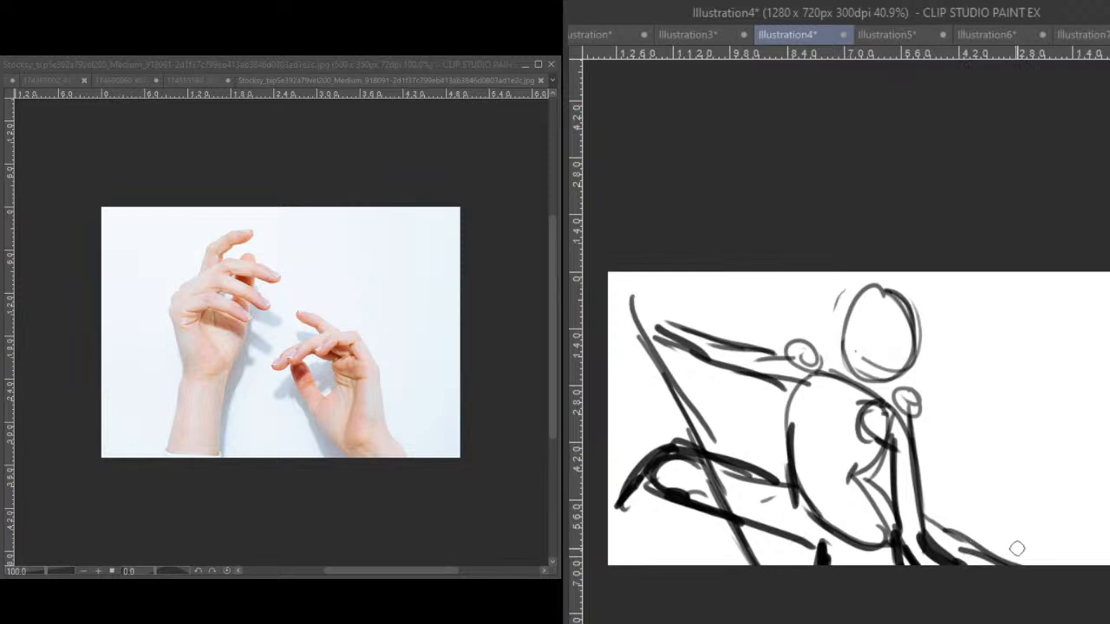
drag(949, 526, 986, 542)
- Draw a thick, nearly vertical post beside the figure with several short horizontal strokes on its far side
drag(1013, 334, 1032, 527)
drag(998, 299, 1011, 423)
drag(1005, 357, 1026, 547)
mouse_move(1016, 440)
mouse_down()
mouse_move(1032, 581)
mouse_move(1008, 319)
mouse_up()
drag(1005, 268, 1017, 415)
mouse_move(1051, 498)
mouse_down()
mouse_move(1109, 492)
mouse_move(1058, 496)
mouse_move(1086, 494)
mouse_move(1098, 474)
mouse_up()
drag(1045, 476, 1109, 472)
drag(1044, 456, 1106, 452)
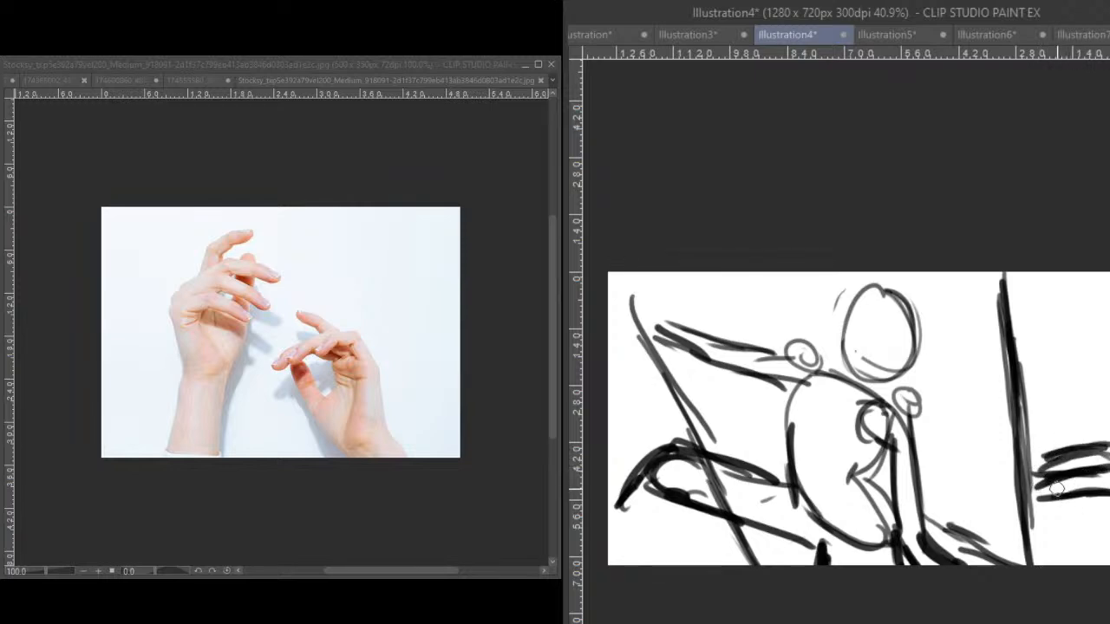
- Mirror the view back, add a dark neck and slanted shoulder line, and reinforce the inner waist contour
key(h)
drag(872, 287, 891, 324)
mouse_move(881, 371)
mouse_down()
mouse_move(891, 396)
mouse_move(938, 402)
mouse_move(886, 536)
mouse_up()
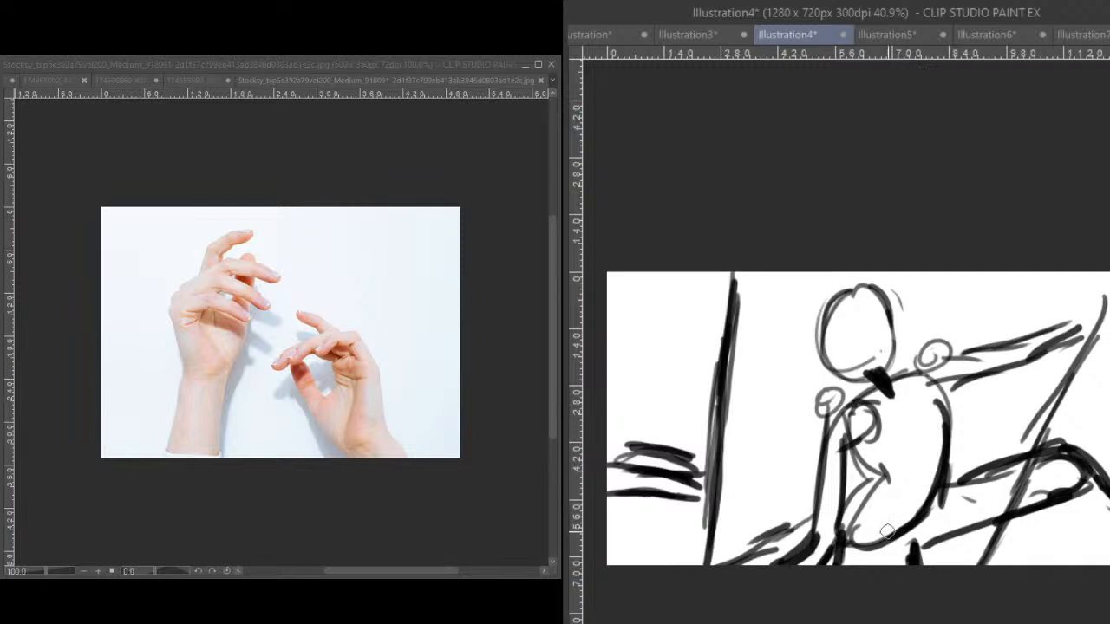
drag(851, 455, 839, 539)
drag(855, 494, 869, 519)
mouse_move(877, 380)
mouse_down()
mouse_move(838, 411)
mouse_move(868, 382)
mouse_move(845, 396)
mouse_move(935, 352)
mouse_up()
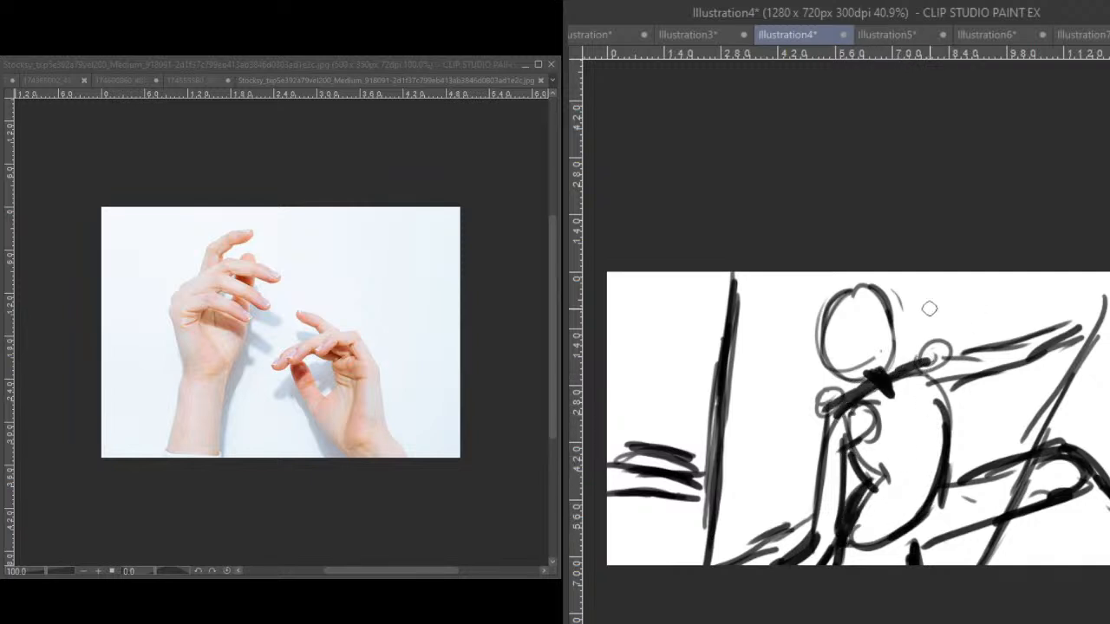
- Define the head with a side contour, a curved line across the face and a jawline, and darken the lowered arm
mouse_move(851, 292)
mouse_down()
mouse_move(882, 342)
mouse_move(884, 367)
mouse_up()
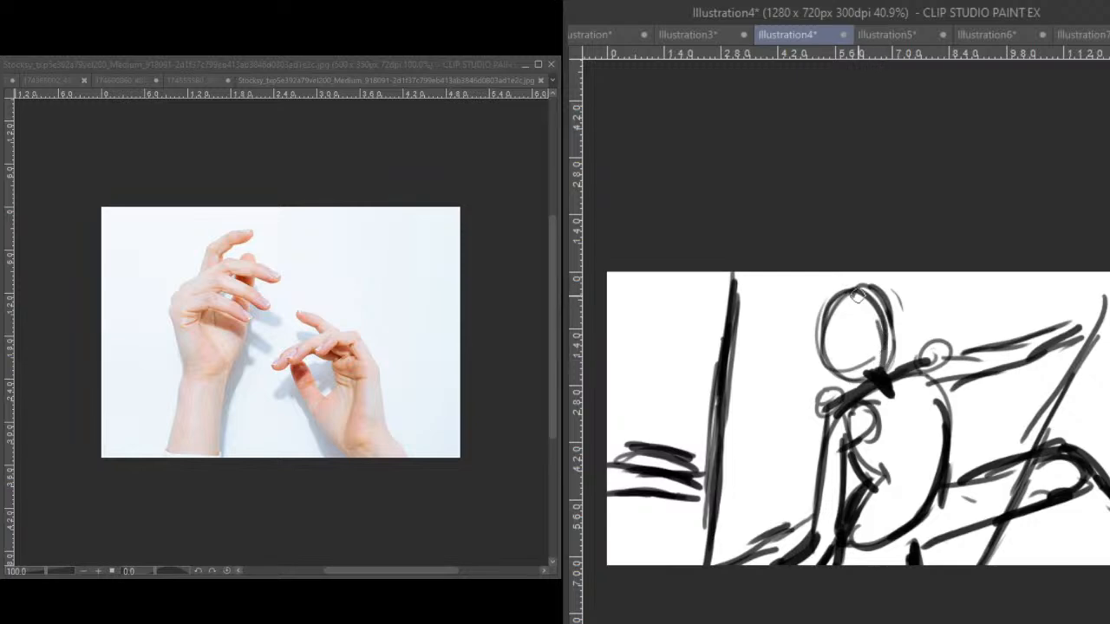
drag(822, 350, 891, 306)
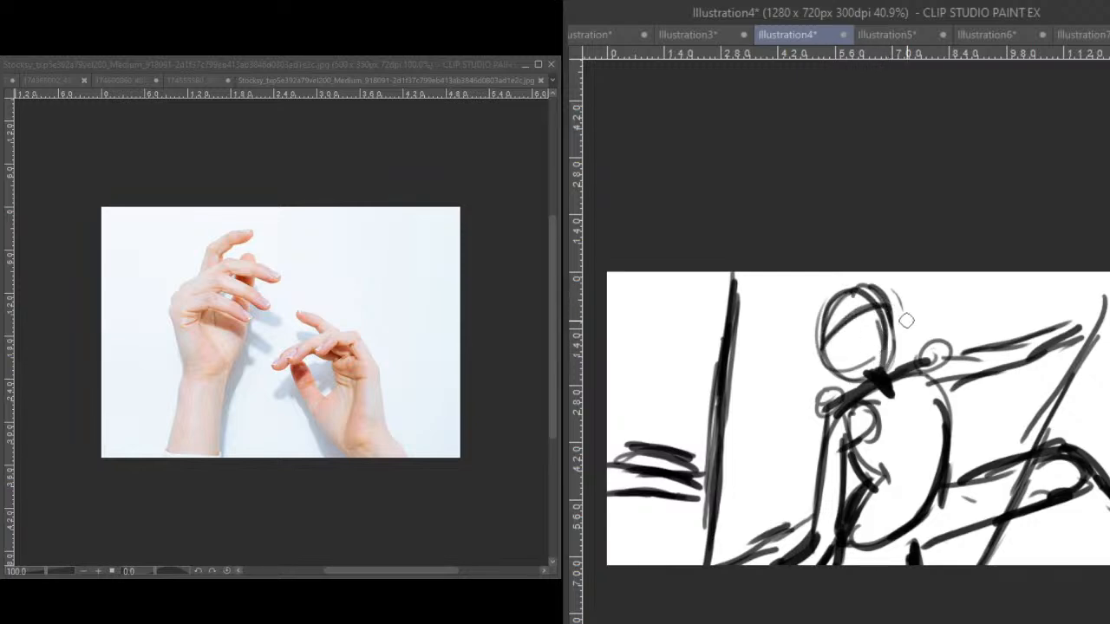
drag(825, 364, 863, 377)
drag(825, 416, 814, 527)
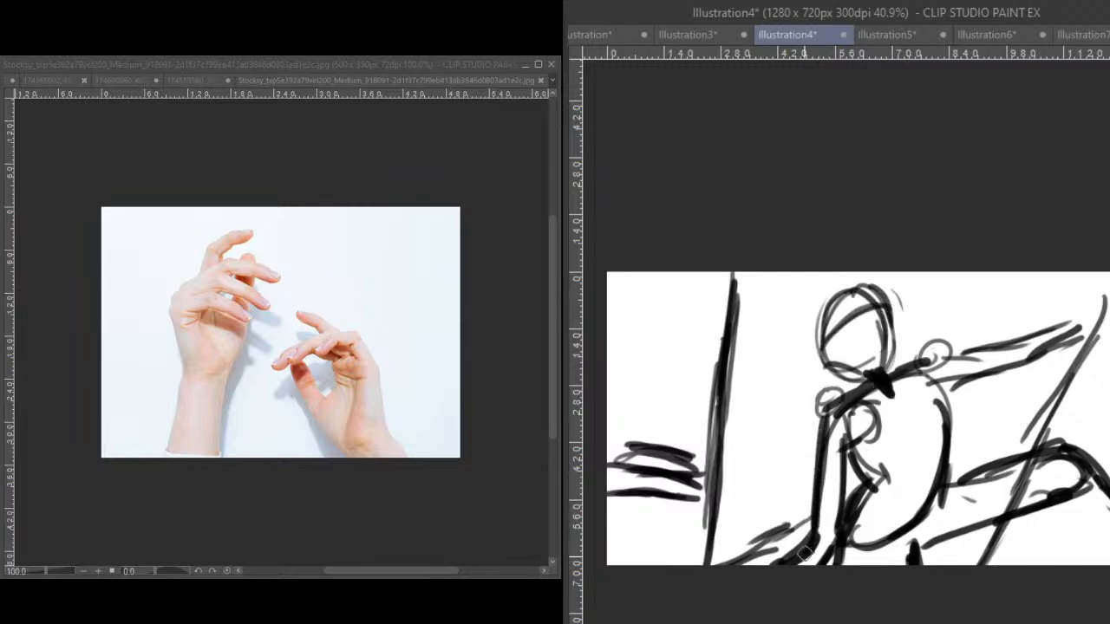
- Darken the outstretched arm and diagonal pole, circle the gripping hand, and add strokes around the bent knee
mouse_move(943, 382)
mouse_down()
mouse_move(1080, 339)
mouse_move(1100, 303)
mouse_move(1073, 347)
mouse_move(1100, 299)
mouse_move(1088, 346)
mouse_move(1104, 303)
mouse_move(1067, 300)
mouse_move(1059, 333)
mouse_move(1084, 347)
mouse_up()
mouse_move(1105, 277)
mouse_down()
mouse_move(1098, 313)
mouse_move(1099, 274)
mouse_up()
drag(1080, 375, 982, 569)
mouse_move(1077, 496)
mouse_down()
mouse_move(1093, 533)
mouse_move(1080, 526)
mouse_move(1109, 481)
mouse_move(1091, 452)
mouse_move(1099, 440)
mouse_up()
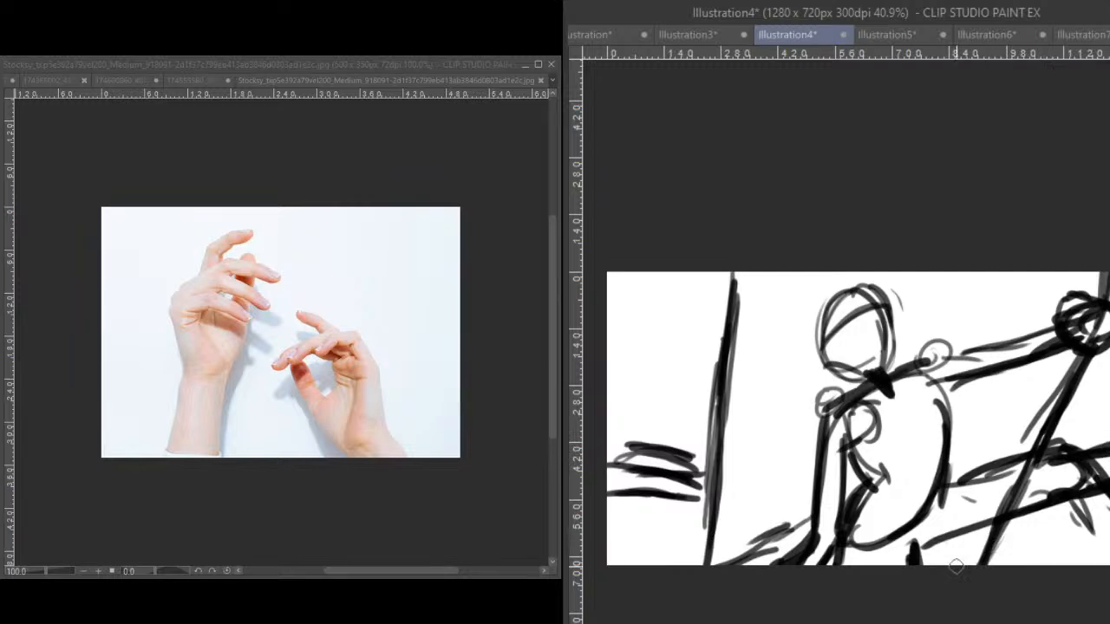
- Thicken the shoulder and outstretched arm line, the back and waist contours, the head's side, and add a short stroke beneath the thigh
drag(918, 555, 973, 538)
mouse_move(938, 355)
mouse_down()
mouse_move(1048, 310)
mouse_move(831, 418)
mouse_move(864, 379)
mouse_up()
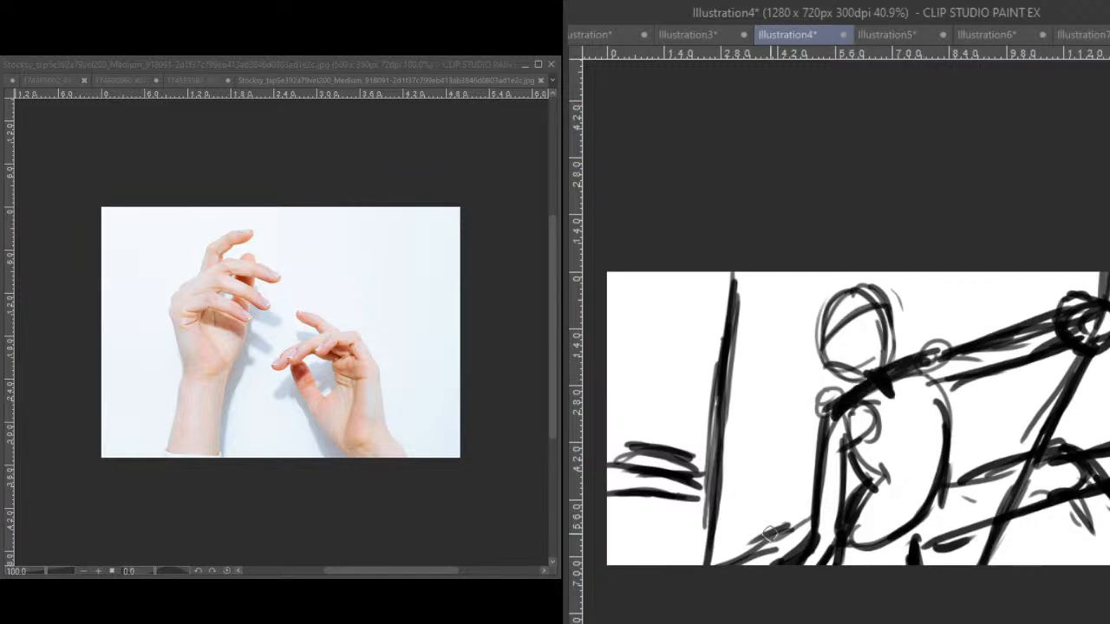
drag(825, 346, 819, 371)
mouse_move(927, 390)
mouse_down()
mouse_move(947, 408)
mouse_move(937, 438)
mouse_up()
mouse_move(841, 443)
mouse_down()
mouse_move(870, 480)
mouse_move(858, 515)
mouse_up()
drag(941, 456, 910, 530)
- Widen the vertical post beside the figure with solid black full-height strokes
mouse_move(721, 274)
mouse_down()
mouse_move(724, 481)
mouse_move(711, 564)
mouse_up()
mouse_move(718, 347)
mouse_down()
mouse_move(708, 524)
mouse_move(712, 258)
mouse_move(708, 478)
mouse_up()
drag(706, 287, 704, 565)
drag(706, 478, 706, 564)
mouse_move(661, 501)
mouse_down()
mouse_move(624, 496)
mouse_move(668, 493)
mouse_up()
- Draw drooping branches with short crosswise twigs on the post's far side, plus a dark lump above them
drag(697, 364, 686, 418)
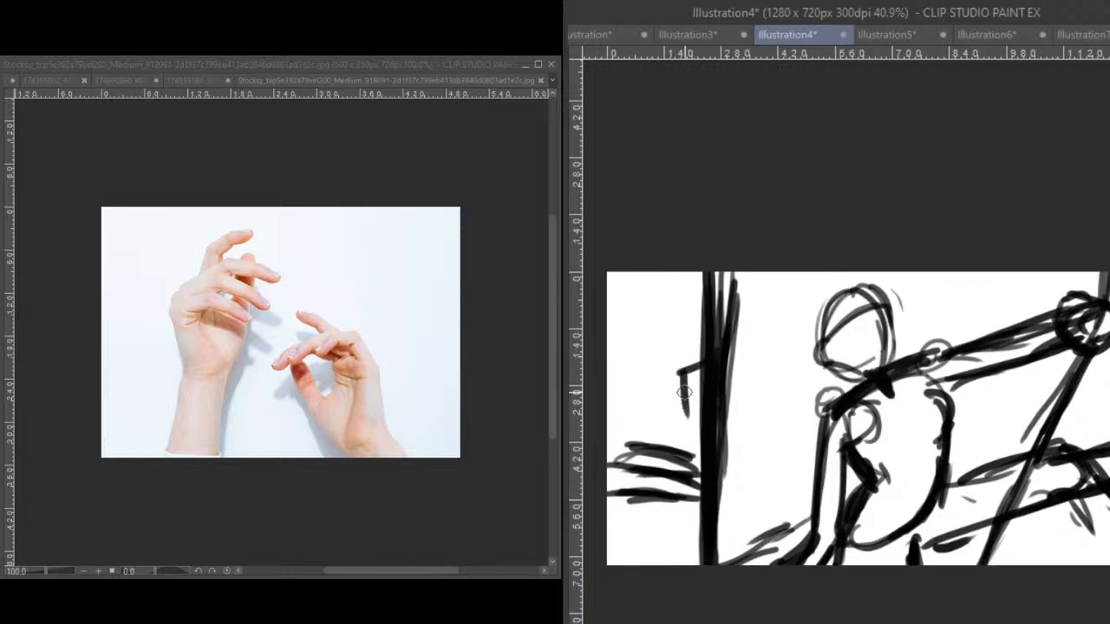
drag(690, 336, 704, 374)
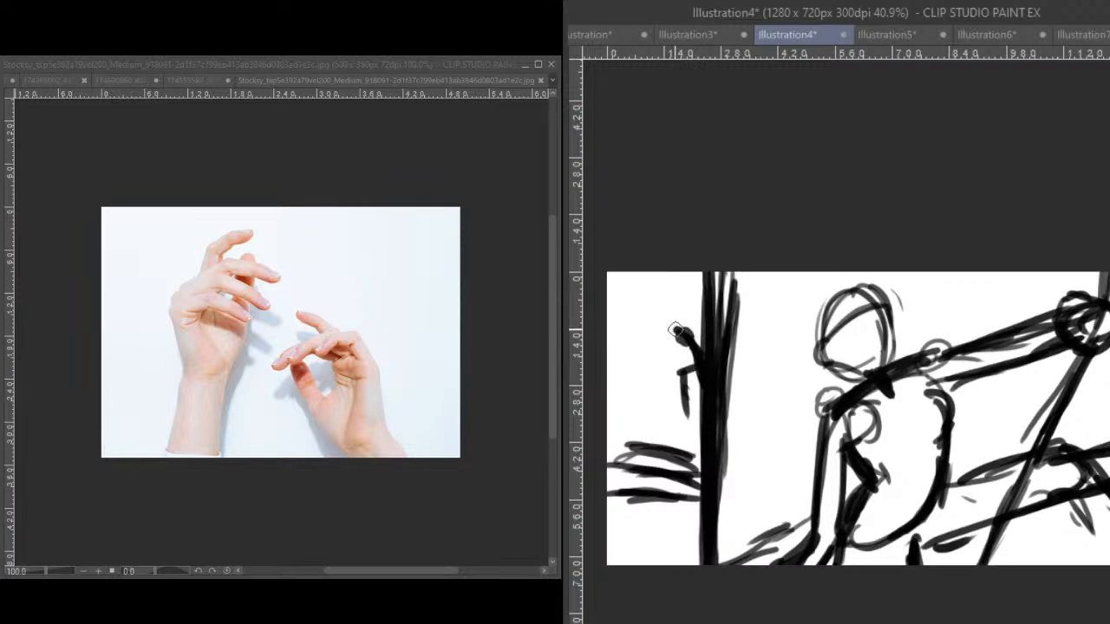
drag(644, 347, 661, 332)
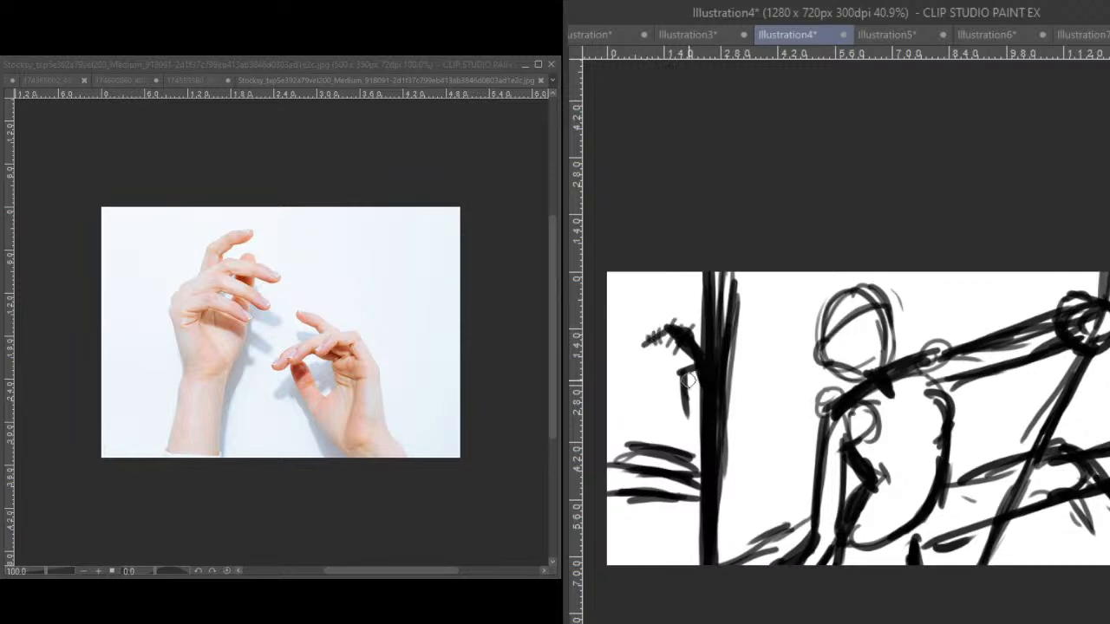
drag(690, 375, 691, 400)
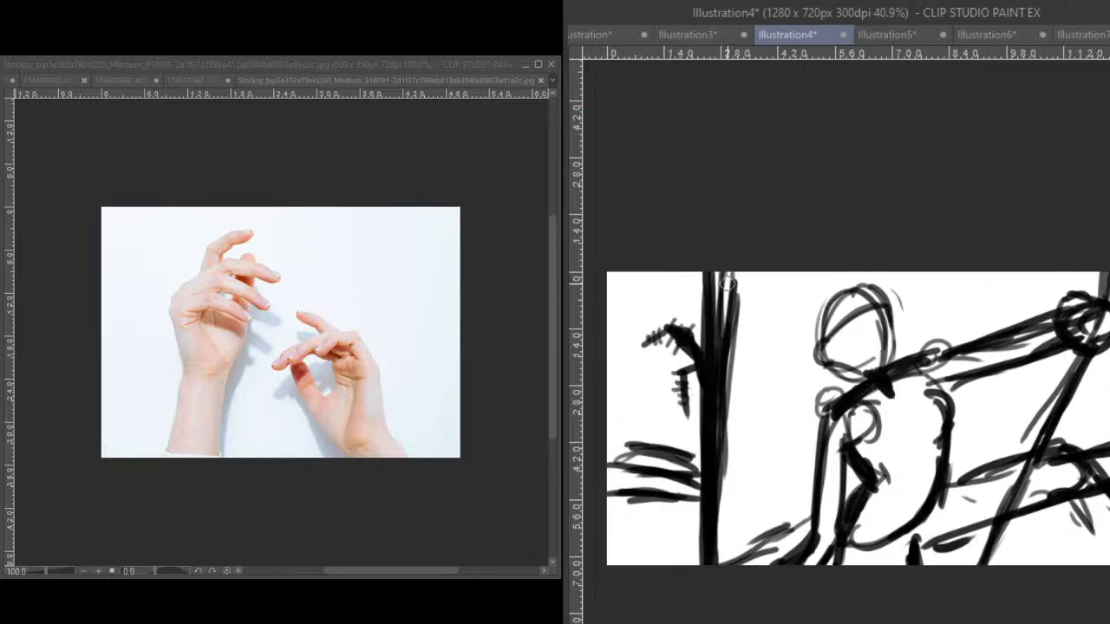
mouse_move(698, 354)
mouse_down()
mouse_move(648, 371)
mouse_move(701, 355)
mouse_move(650, 369)
mouse_move(698, 354)
mouse_move(701, 316)
mouse_up()
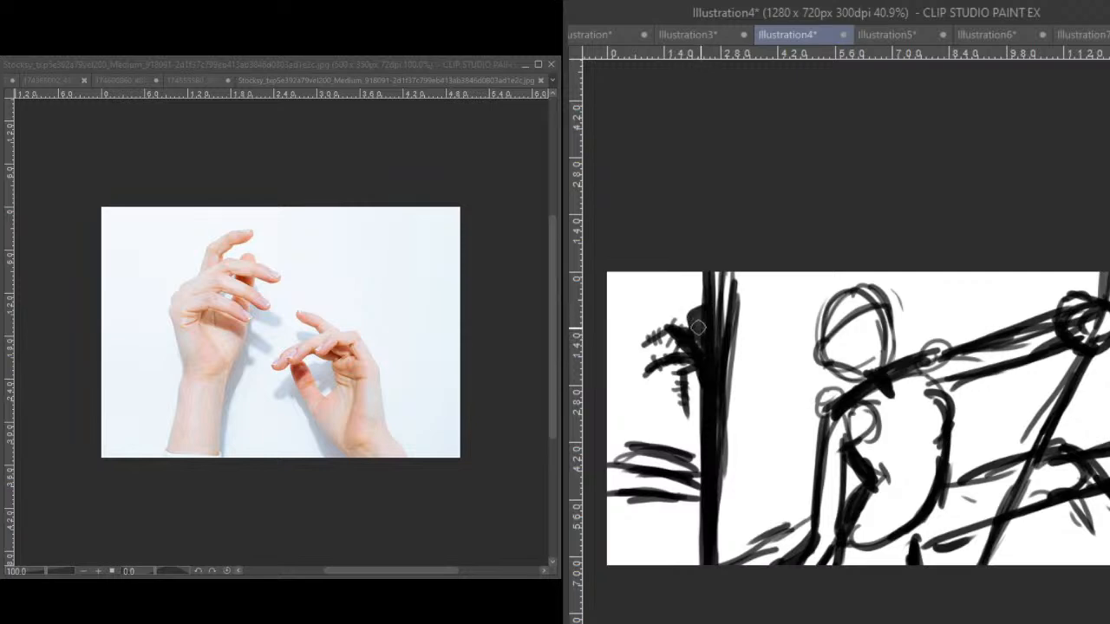
- Darken the post's inner edge and fill the background between post and figure with long, near-vertical hatching strokes
drag(725, 274, 738, 598)
drag(734, 302, 719, 557)
drag(739, 282, 712, 455)
drag(738, 337, 722, 574)
mouse_move(761, 290)
mouse_down()
mouse_move(744, 370)
mouse_move(744, 520)
mouse_up()
drag(802, 274, 763, 517)
drag(807, 312, 780, 482)
drag(824, 369, 793, 483)
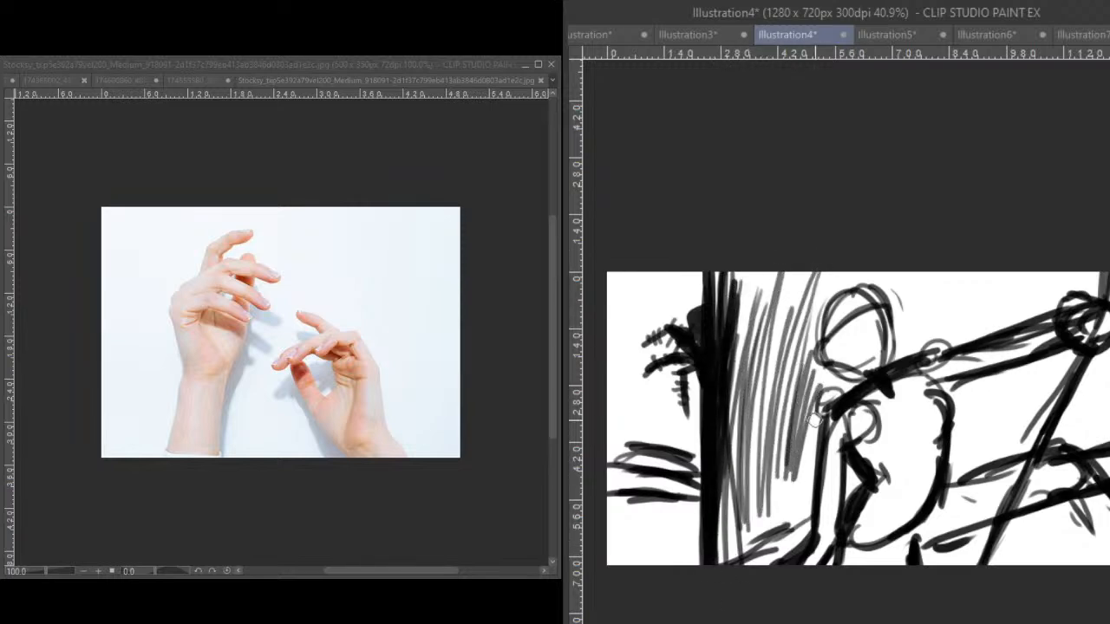
drag(820, 389, 808, 466)
- Hatch the background above and below the outstretched arm with slanted parallel strokes
mouse_move(922, 274)
mouse_down()
mouse_move(893, 331)
mouse_move(903, 338)
mouse_up()
drag(912, 343, 973, 275)
mouse_move(947, 338)
mouse_down()
mouse_move(1027, 267)
mouse_move(1070, 273)
mouse_up()
drag(963, 432, 1061, 354)
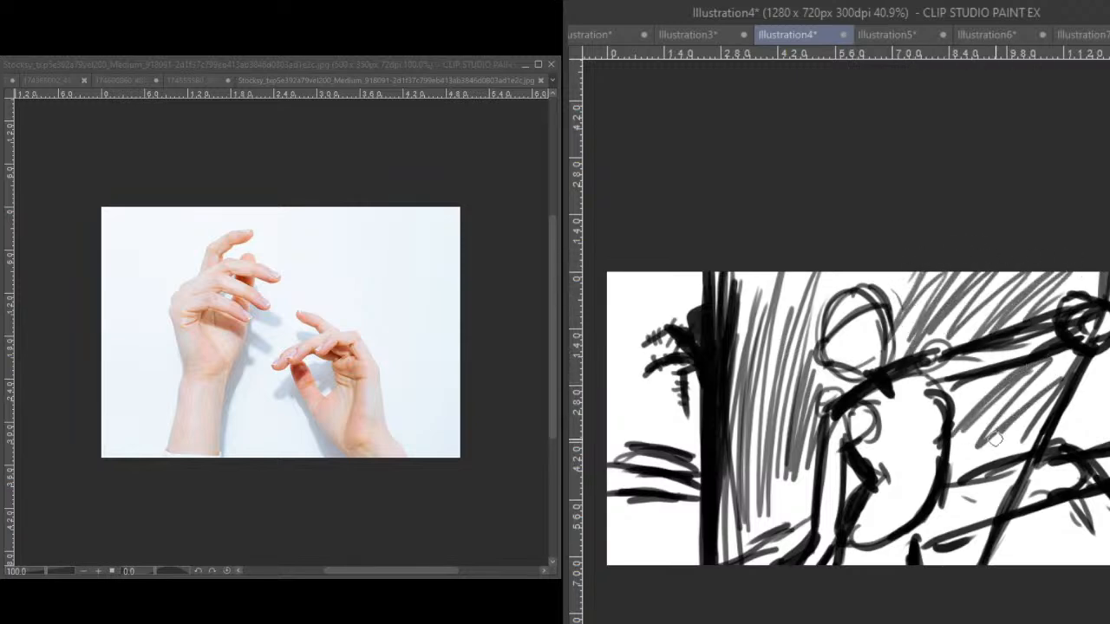
drag(984, 458, 1072, 383)
drag(1037, 457, 1103, 401)
- Hatch the ground around the legs and lowered arm, and fill the area beyond the post with dark horizontal bands
drag(961, 526, 1008, 495)
mouse_move(987, 564)
mouse_down()
mouse_move(1050, 491)
mouse_move(1108, 502)
mouse_move(1108, 520)
mouse_move(1071, 531)
mouse_up()
drag(721, 564, 827, 455)
drag(744, 538, 820, 470)
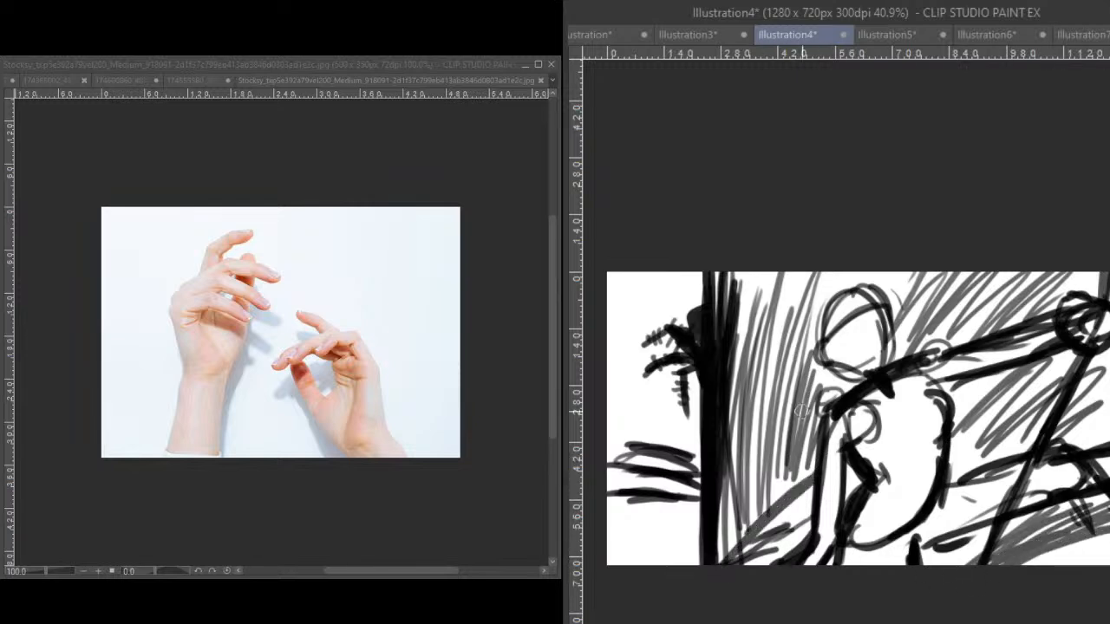
drag(695, 500, 626, 511)
mouse_move(706, 500)
mouse_down()
mouse_move(626, 508)
mouse_move(614, 498)
mouse_up()
mouse_move(675, 500)
mouse_down()
mouse_move(613, 503)
mouse_move(682, 515)
mouse_move(609, 534)
mouse_up()
mouse_move(693, 524)
mouse_down()
mouse_move(621, 555)
mouse_move(685, 568)
mouse_up()
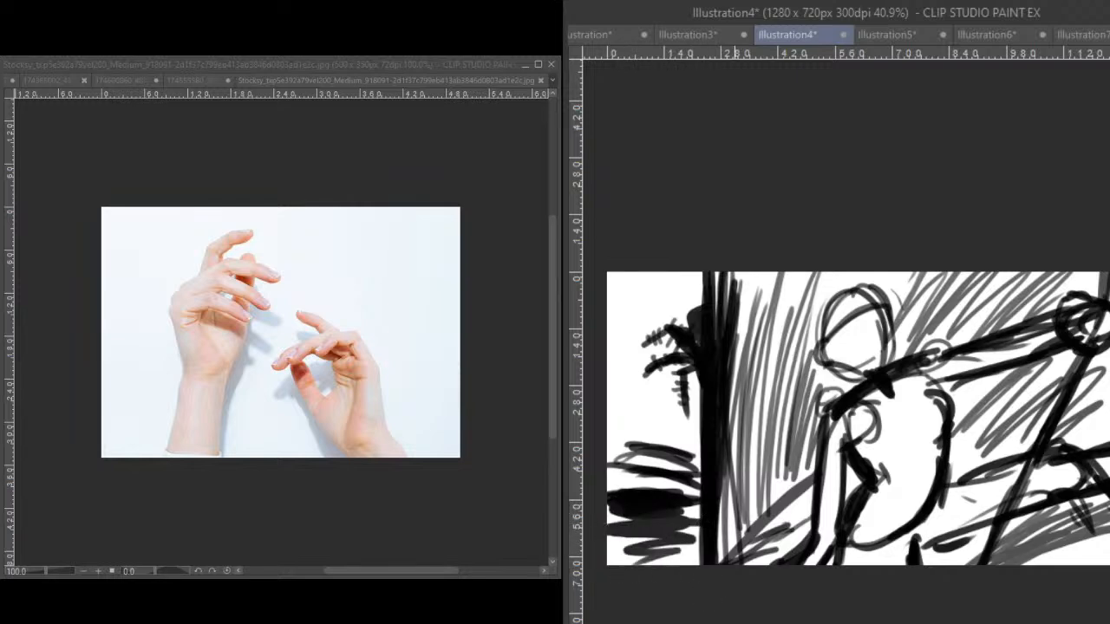
- Add a second, denser pass of slanted hatching across the background behind the post, head, arm and pole
mouse_move(769, 271)
mouse_down()
mouse_move(747, 333)
mouse_move(742, 473)
mouse_move(734, 453)
mouse_up()
drag(733, 274, 730, 479)
drag(778, 271, 748, 383)
drag(793, 271, 735, 442)
mouse_move(813, 272)
mouse_down()
mouse_move(760, 433)
mouse_move(772, 377)
mouse_up()
mouse_move(844, 256)
mouse_down()
mouse_move(779, 411)
mouse_move(805, 345)
mouse_up()
mouse_move(855, 271)
mouse_down()
mouse_move(799, 363)
mouse_move(855, 302)
mouse_up()
mouse_move(907, 272)
mouse_down()
mouse_move(883, 300)
mouse_move(888, 324)
mouse_up()
drag(935, 271, 911, 324)
drag(954, 271, 924, 337)
drag(997, 271, 969, 328)
drag(1022, 272, 973, 343)
drag(1108, 326, 1096, 370)
drag(1101, 354, 1072, 447)
drag(1101, 377, 1082, 402)
drag(939, 501, 955, 470)
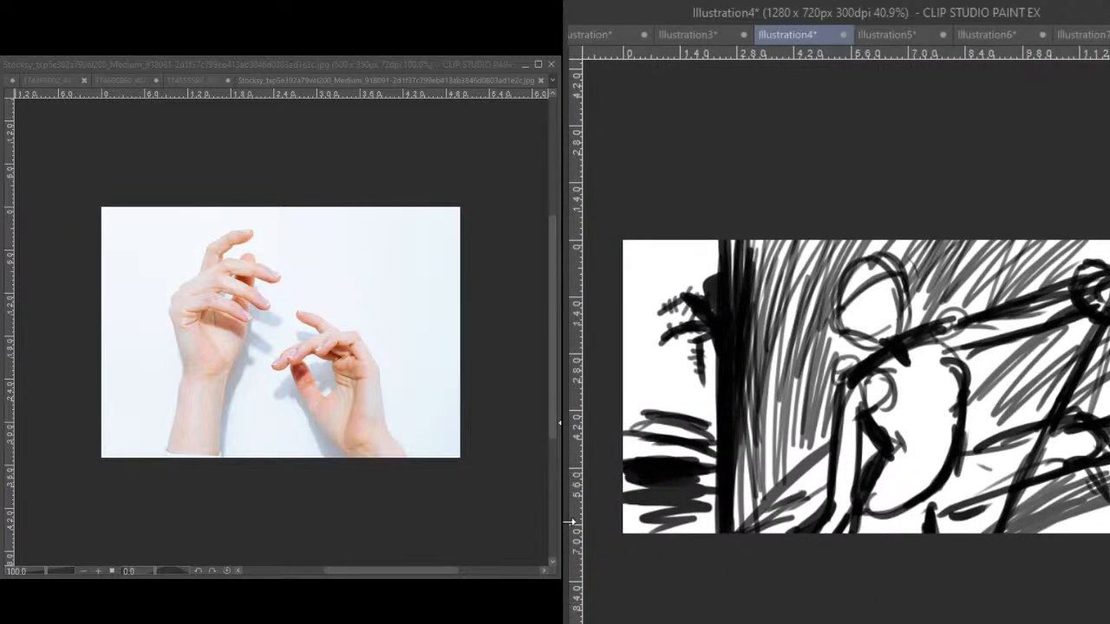
- Close all the open reference images and move the Illustration4 canvas window to the middle of the screen
click(549, 64)
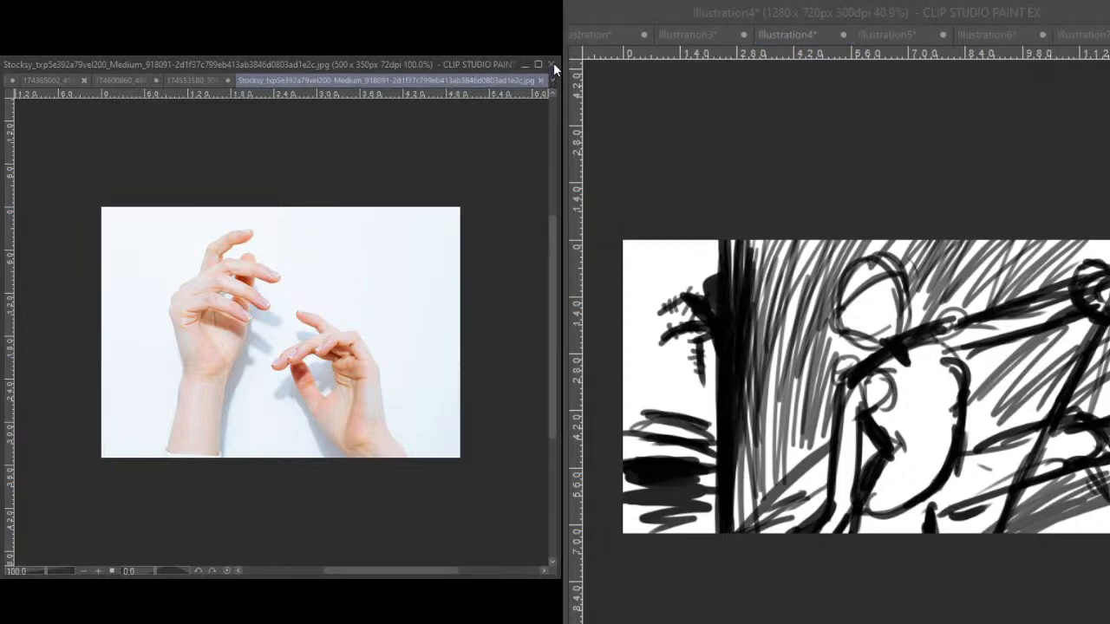
click(550, 63)
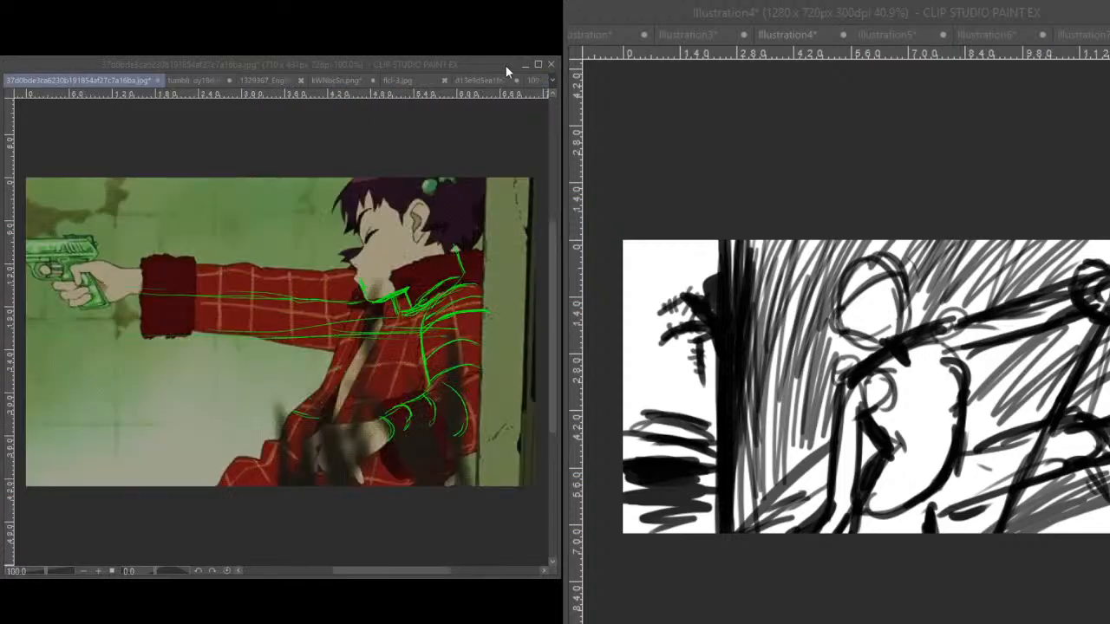
click(771, 259)
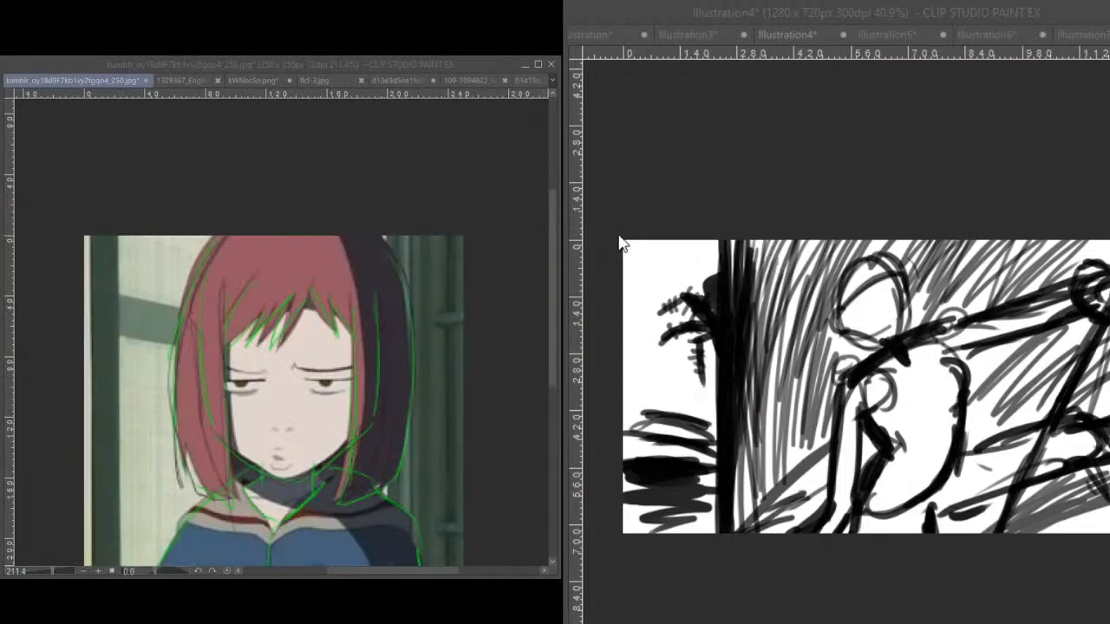
click(776, 262)
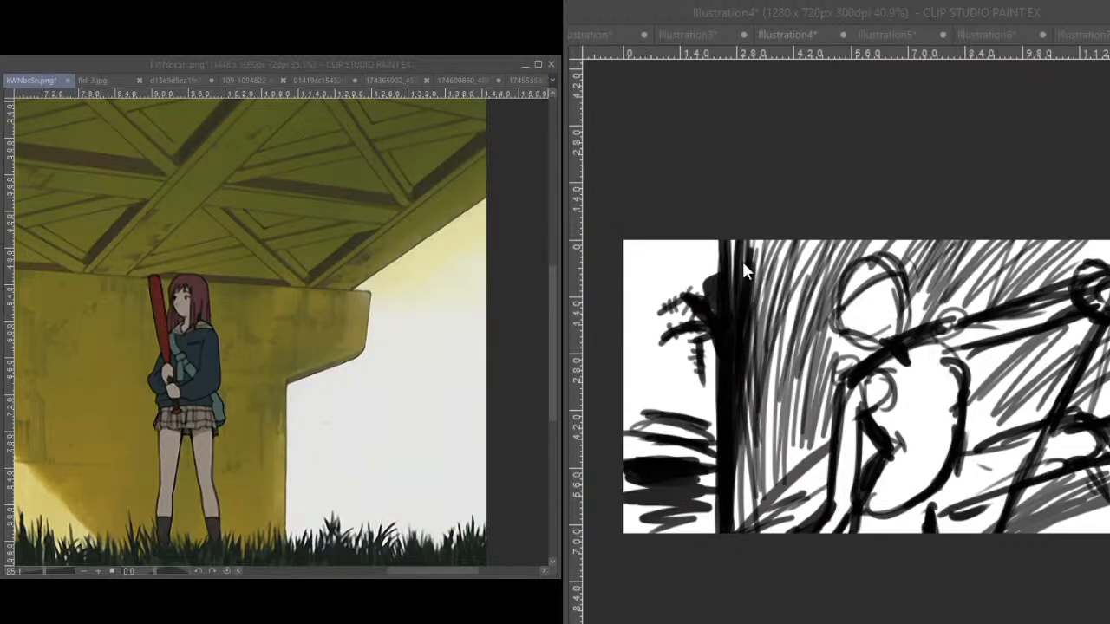
click(742, 261)
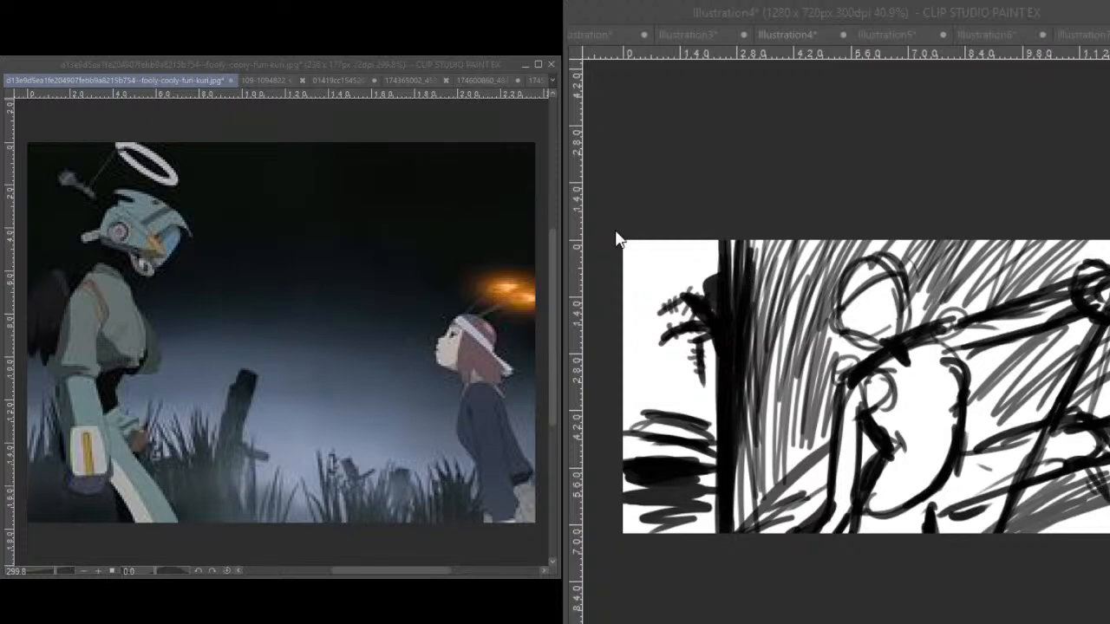
click(551, 66)
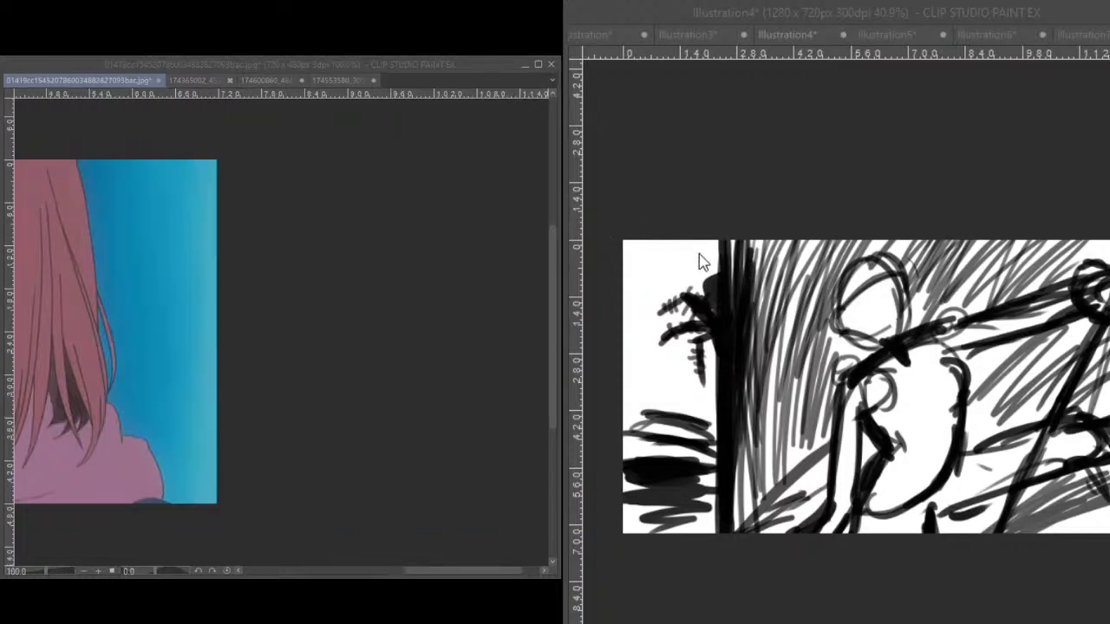
click(795, 266)
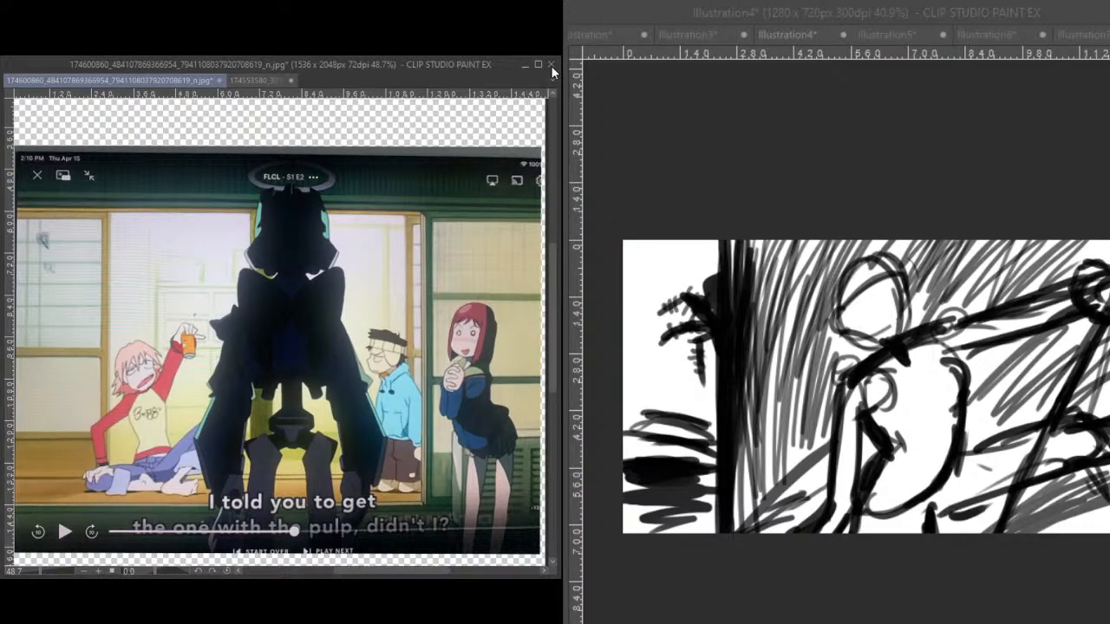
click(742, 265)
click(861, 265)
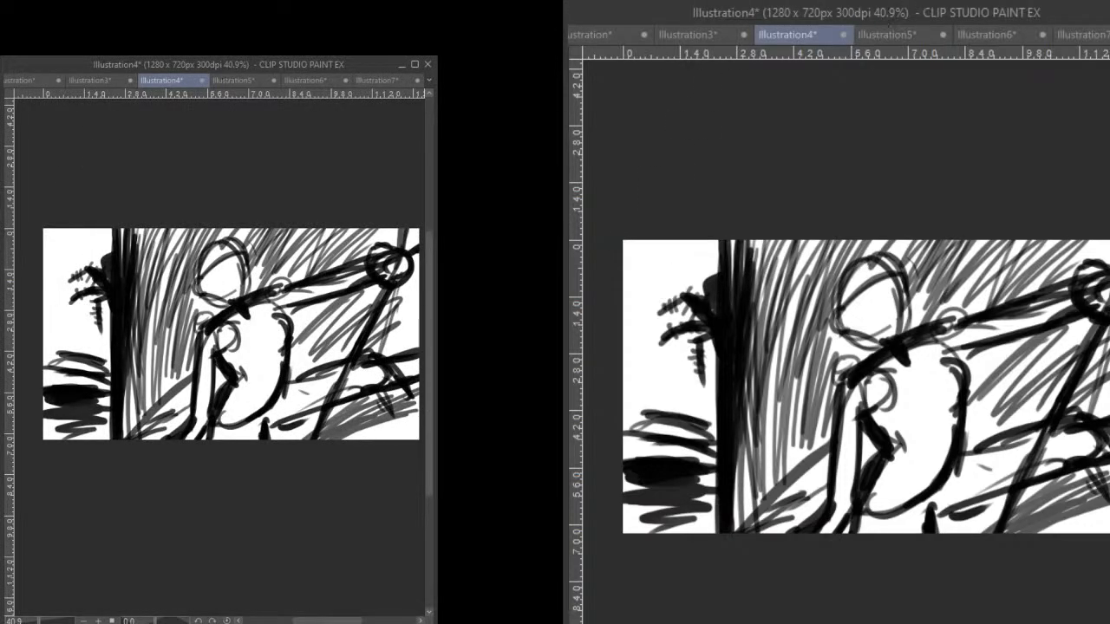
drag(570, 208, 584, 344)
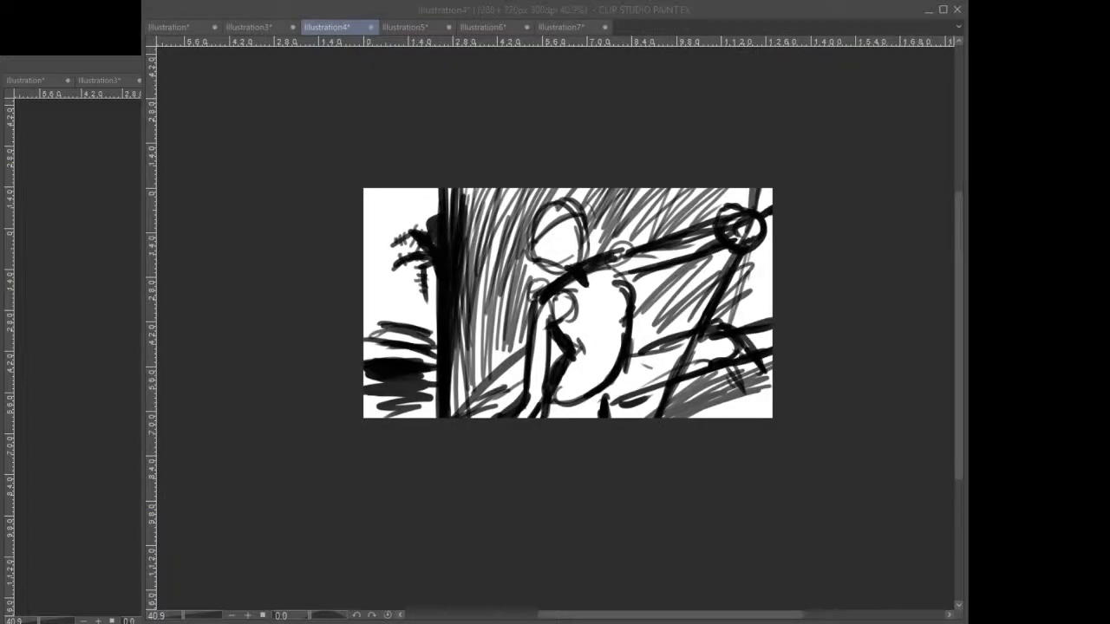
click(889, 147)
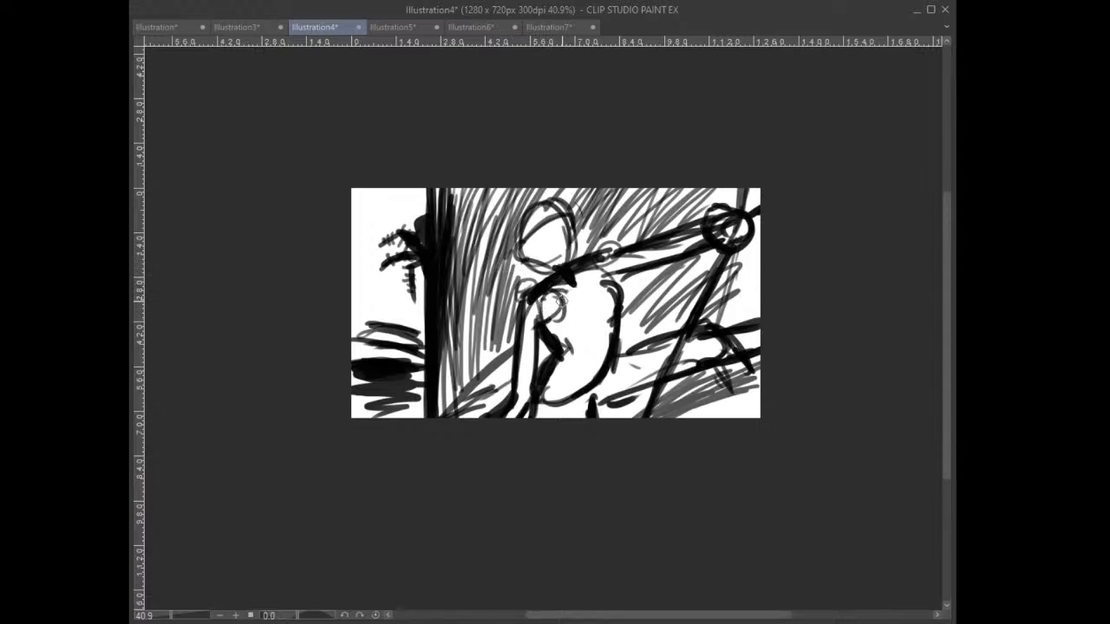
- Fade the rough sketch to light grey and ink the ear, brows, eye, mouth and front neck line over it
scroll(560, 299, up, 4)
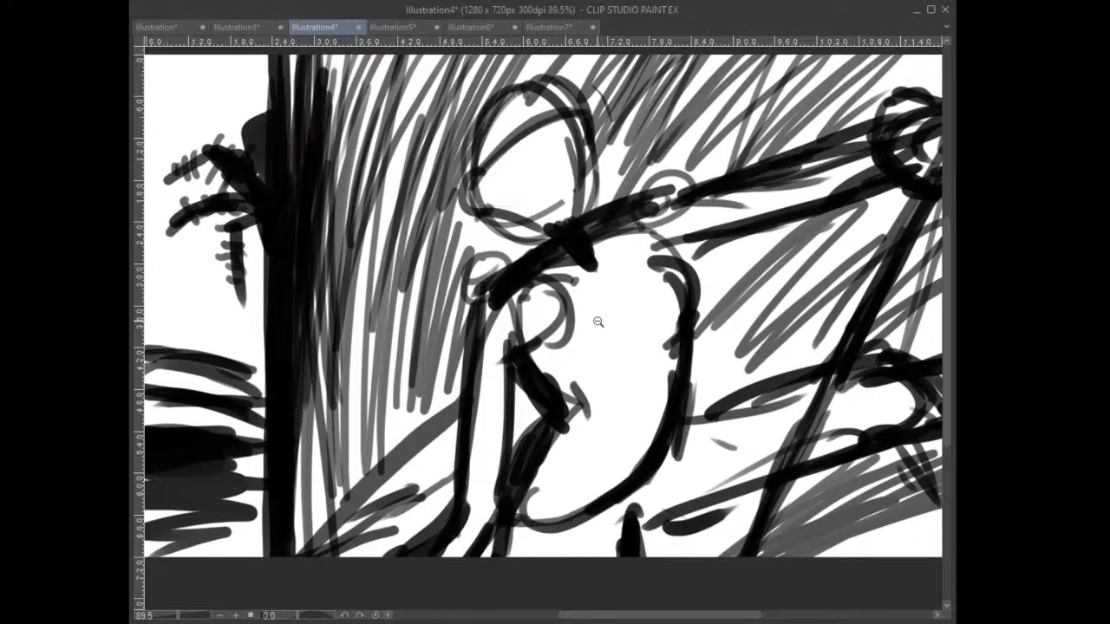
drag(598, 322, 598, 327)
mouse_move(599, 276)
mouse_down()
mouse_move(579, 328)
mouse_move(604, 286)
mouse_move(617, 298)
mouse_up()
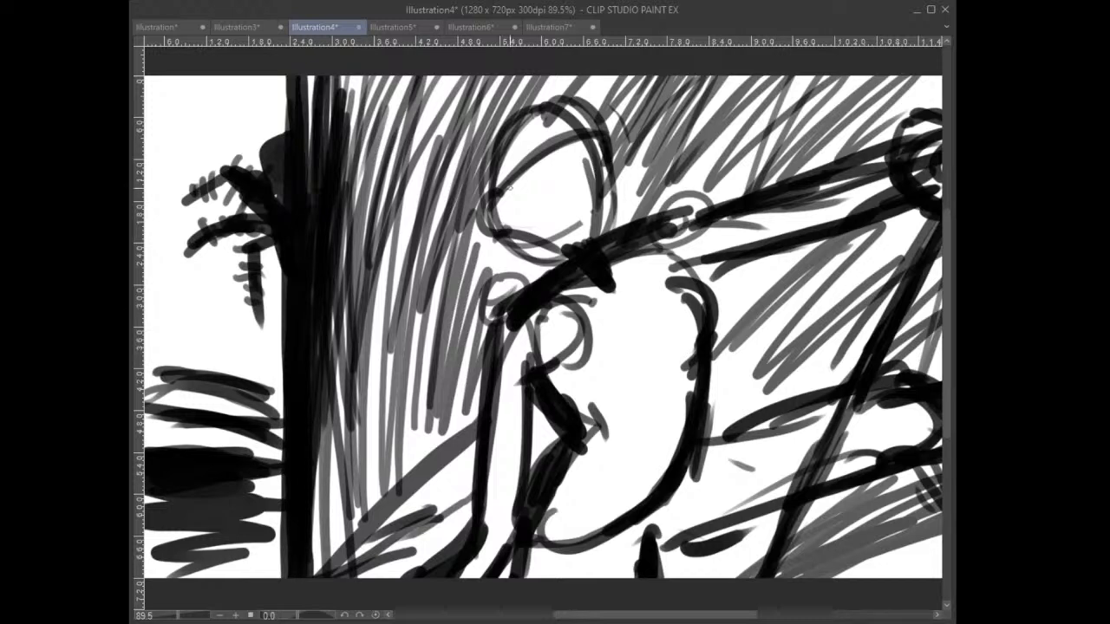
mouse_move(498, 183)
mouse_down()
mouse_move(495, 222)
mouse_move(511, 223)
mouse_up()
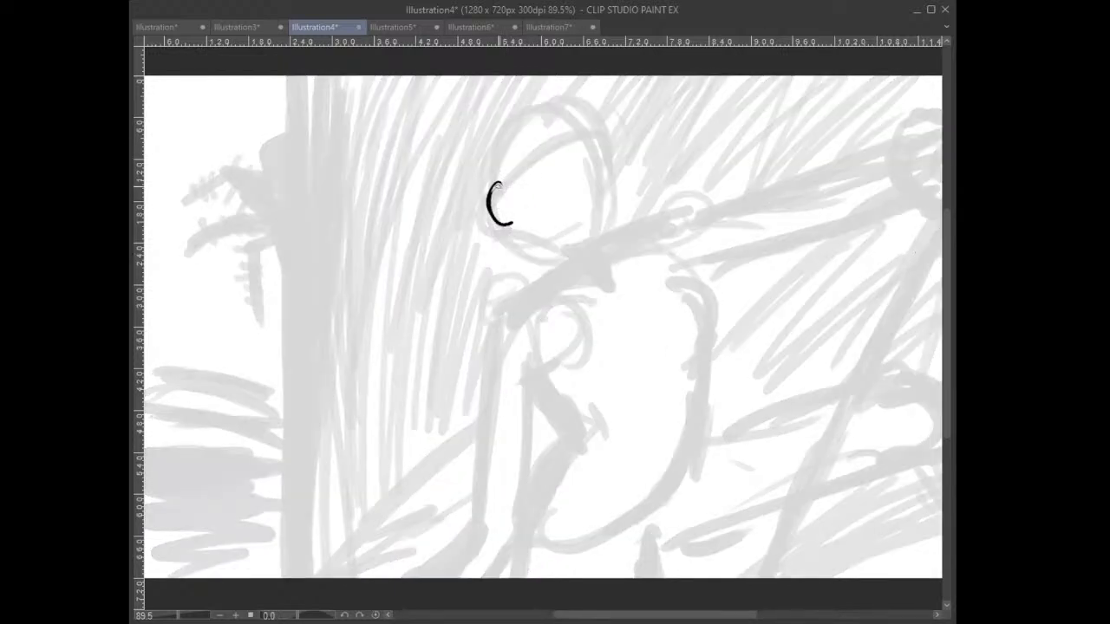
drag(501, 181, 509, 222)
mouse_move(527, 161)
mouse_down()
mouse_move(557, 137)
mouse_move(601, 137)
mouse_move(579, 190)
mouse_move(608, 182)
mouse_move(614, 214)
mouse_move(595, 237)
mouse_move(606, 259)
mouse_move(603, 234)
mouse_move(610, 264)
mouse_up()
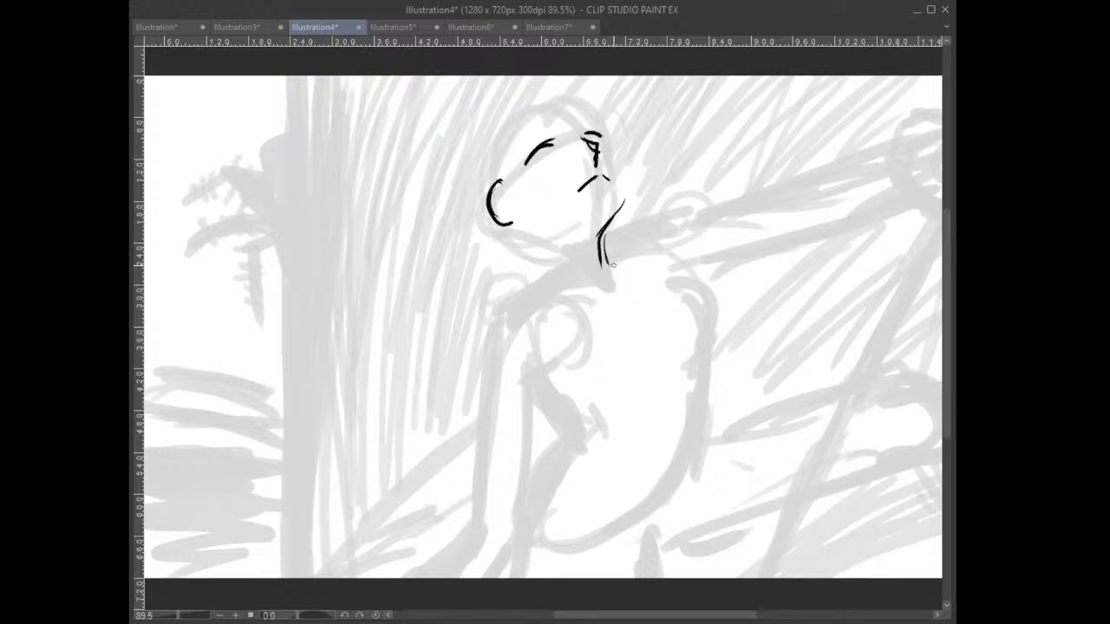
- Mirror the view and ink both neck sides, the face's front contour, a faint cheek curve and the inner ear
key(h)
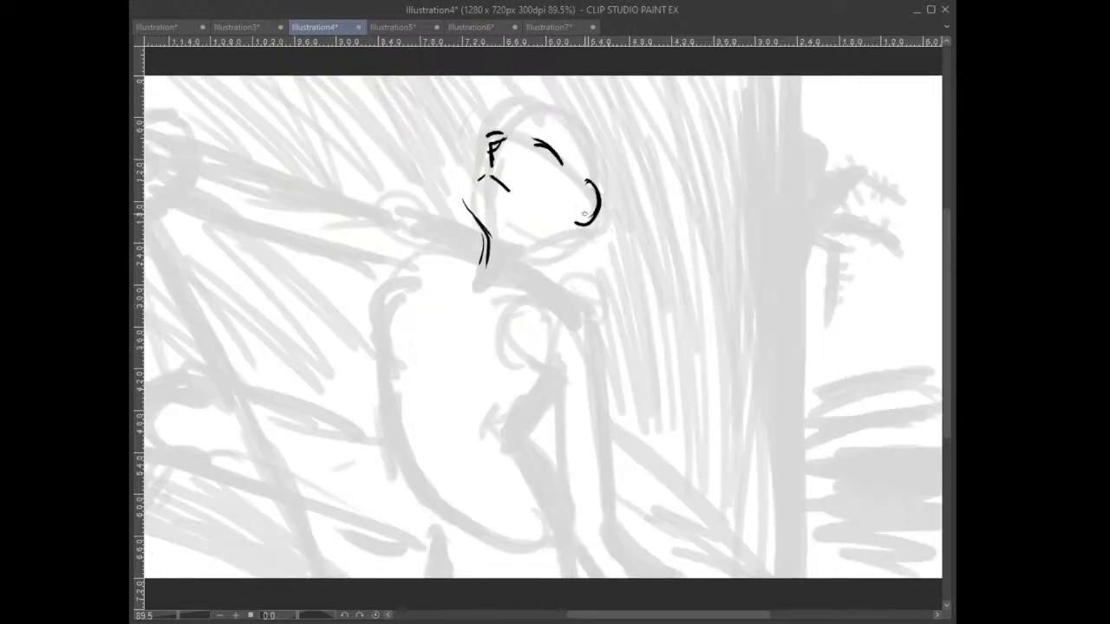
drag(476, 222, 464, 256)
mouse_move(554, 240)
mouse_down()
mouse_move(531, 263)
mouse_move(530, 286)
mouse_up()
drag(525, 150, 560, 227)
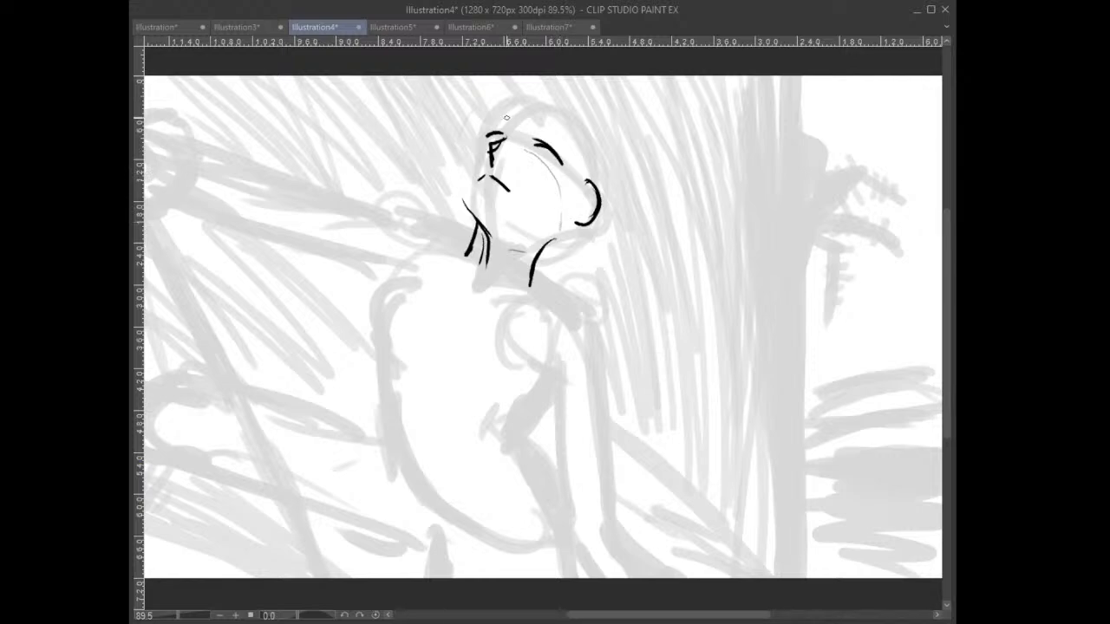
mouse_move(490, 130)
mouse_down()
mouse_move(464, 199)
mouse_move(482, 229)
mouse_up()
drag(566, 210, 583, 223)
drag(586, 178, 594, 216)
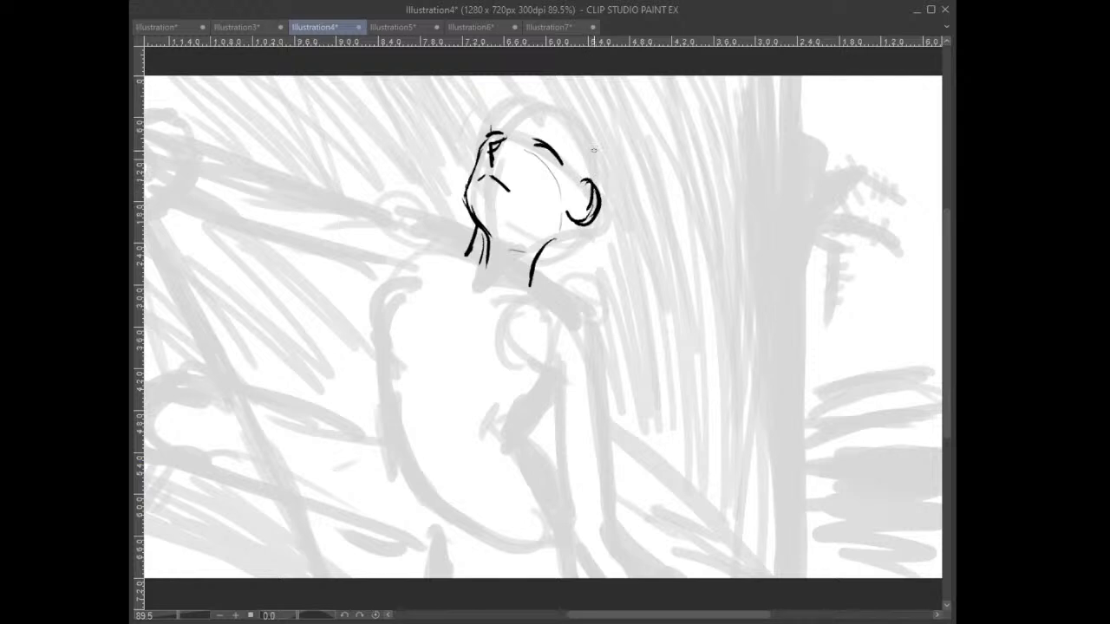
- Ink the skull outline from the forehead over the crown to the ear, and the curve behind the ear into the neck
drag(495, 121, 539, 110)
drag(487, 141, 556, 165)
drag(532, 110, 572, 135)
key(ctrl+z)
mouse_move(519, 112)
mouse_down()
mouse_move(562, 107)
mouse_move(589, 138)
mouse_move(598, 187)
mouse_up()
drag(583, 227, 538, 254)
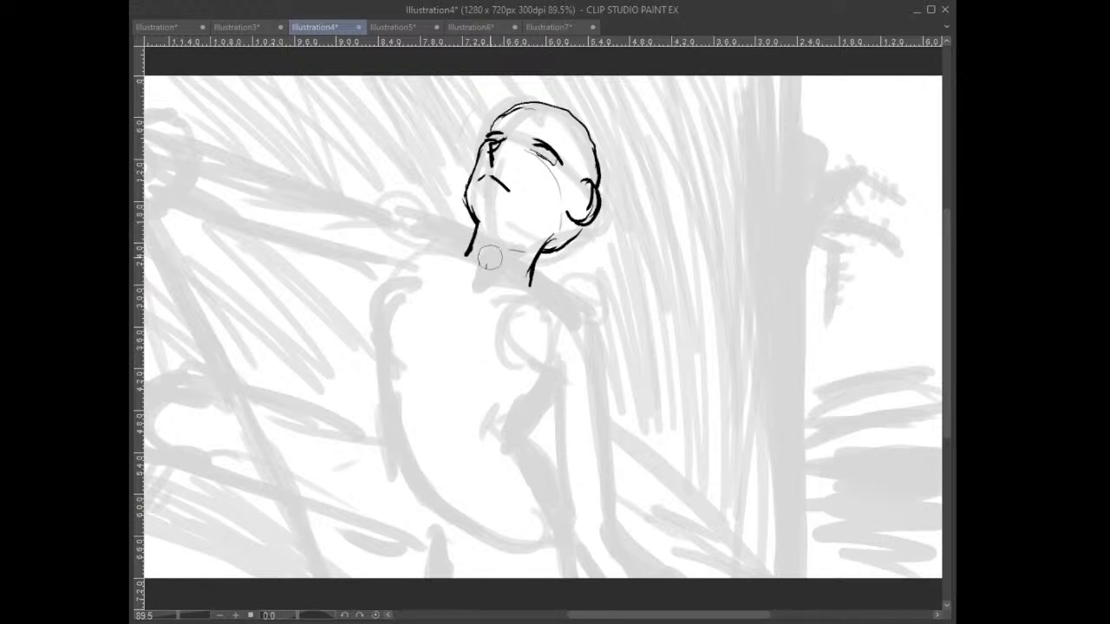
mouse_move(580, 375)
mouse_down()
mouse_move(533, 330)
mouse_move(662, 268)
mouse_move(674, 295)
mouse_move(656, 356)
mouse_up()
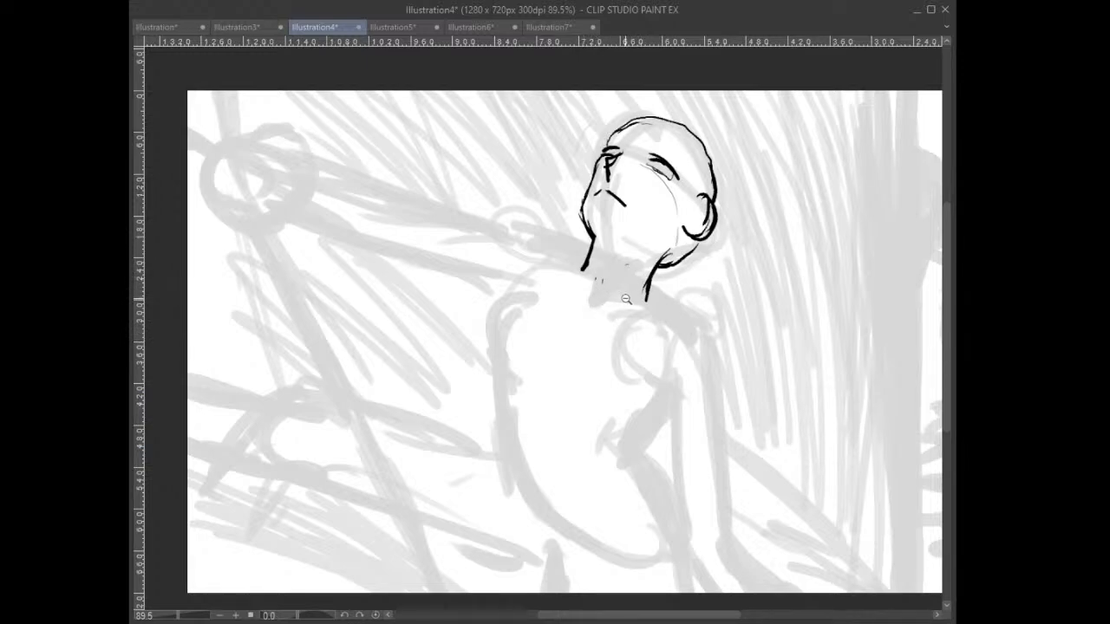
scroll(619, 299, up, 4)
mouse_move(602, 297)
mouse_down()
mouse_move(735, 346)
mouse_move(742, 321)
mouse_move(720, 272)
mouse_move(612, 183)
mouse_up()
mouse_move(605, 271)
mouse_down()
mouse_move(698, 381)
mouse_move(768, 332)
mouse_up()
mouse_move(721, 230)
mouse_down()
mouse_move(600, 324)
mouse_move(725, 229)
mouse_up()
mouse_move(658, 387)
mouse_down()
mouse_move(776, 214)
mouse_move(802, 201)
mouse_move(676, 326)
mouse_up()
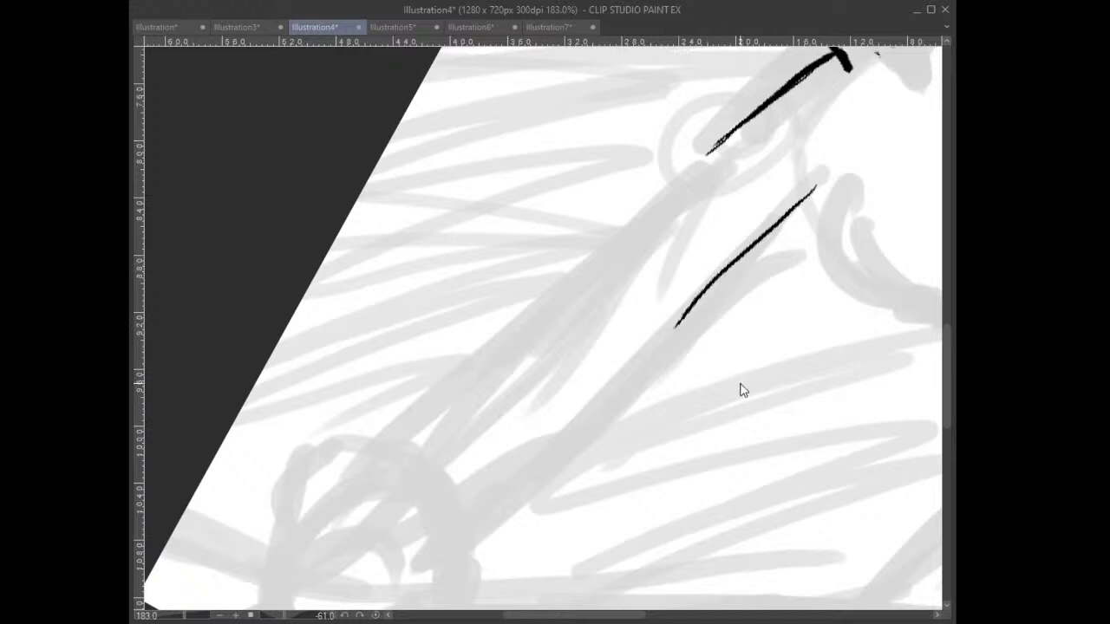
key(ctrl+z)
key(ctrl+z)
key(ctrl+z)
key(ctrl+z)
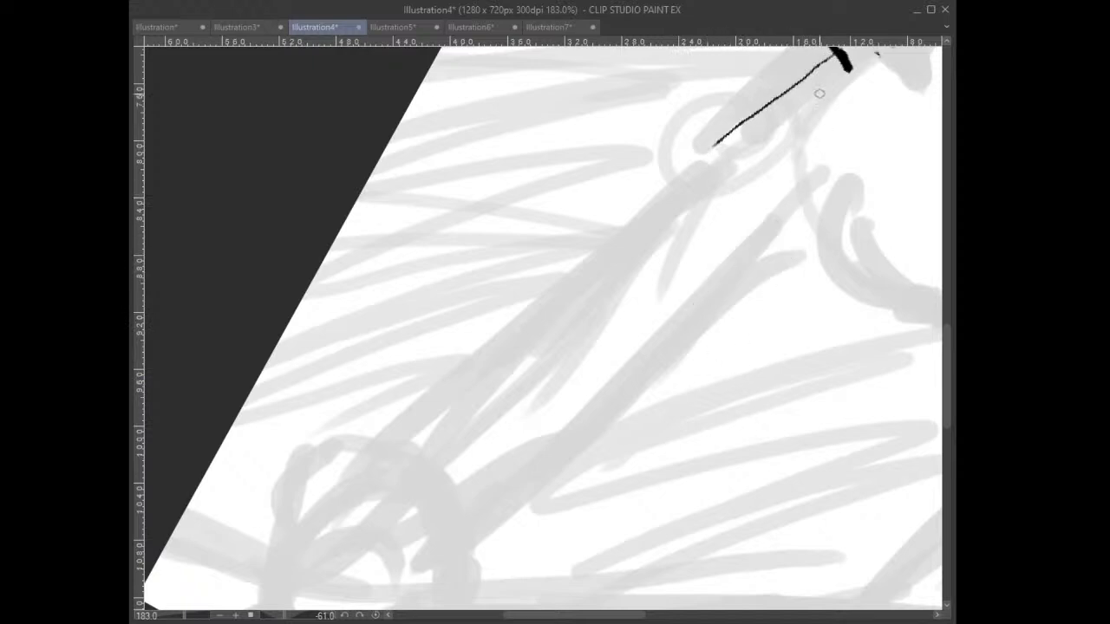
- Ink the upper and lower contours of the outstretched arm as long lines from the shoulder toward the gripping hand
mouse_move(813, 184)
mouse_down()
mouse_move(765, 298)
mouse_move(708, 326)
mouse_up()
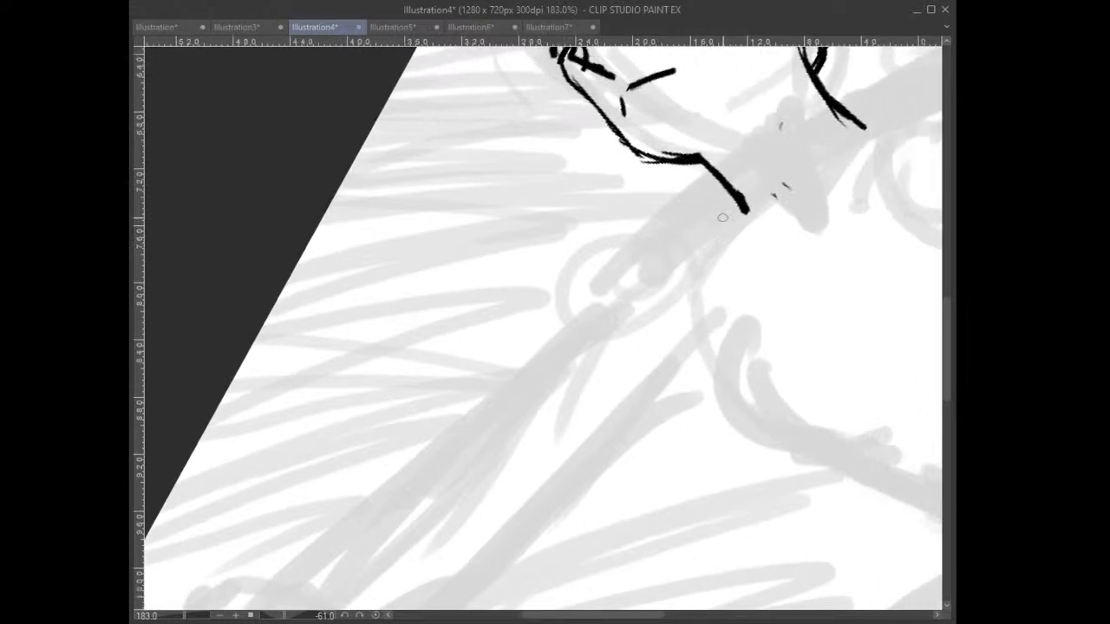
mouse_move(722, 187)
mouse_down()
mouse_move(543, 412)
mouse_move(483, 478)
mouse_up()
drag(646, 382, 793, 135)
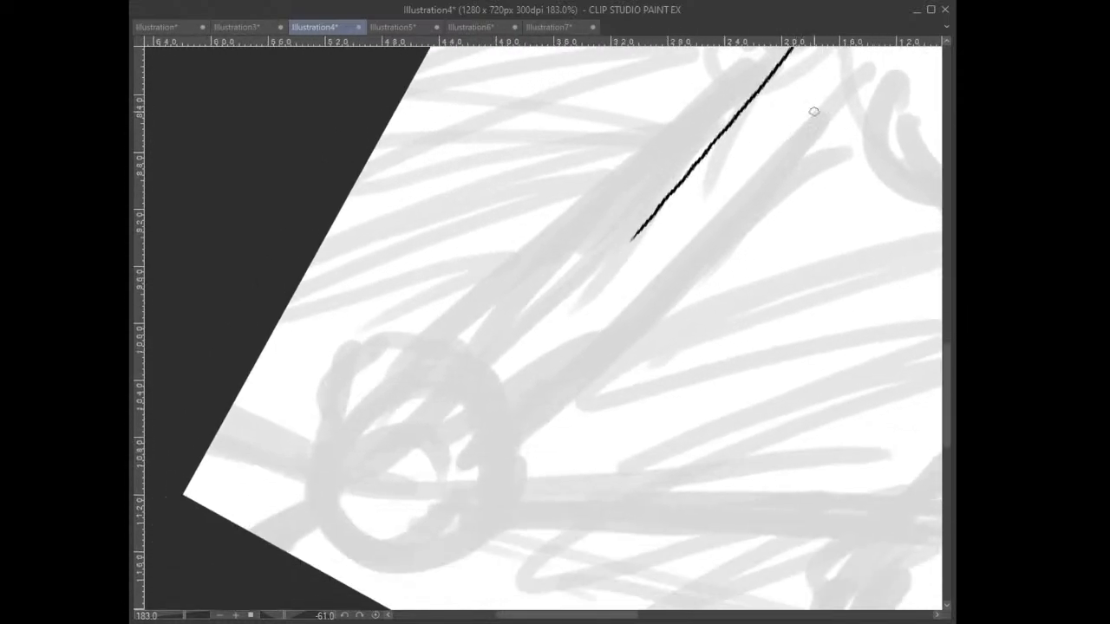
mouse_move(868, 84)
mouse_down()
mouse_move(755, 174)
mouse_move(593, 340)
mouse_up()
drag(639, 234, 576, 314)
mouse_move(639, 370)
mouse_down()
mouse_move(714, 262)
mouse_move(563, 347)
mouse_move(433, 512)
mouse_move(431, 501)
mouse_up()
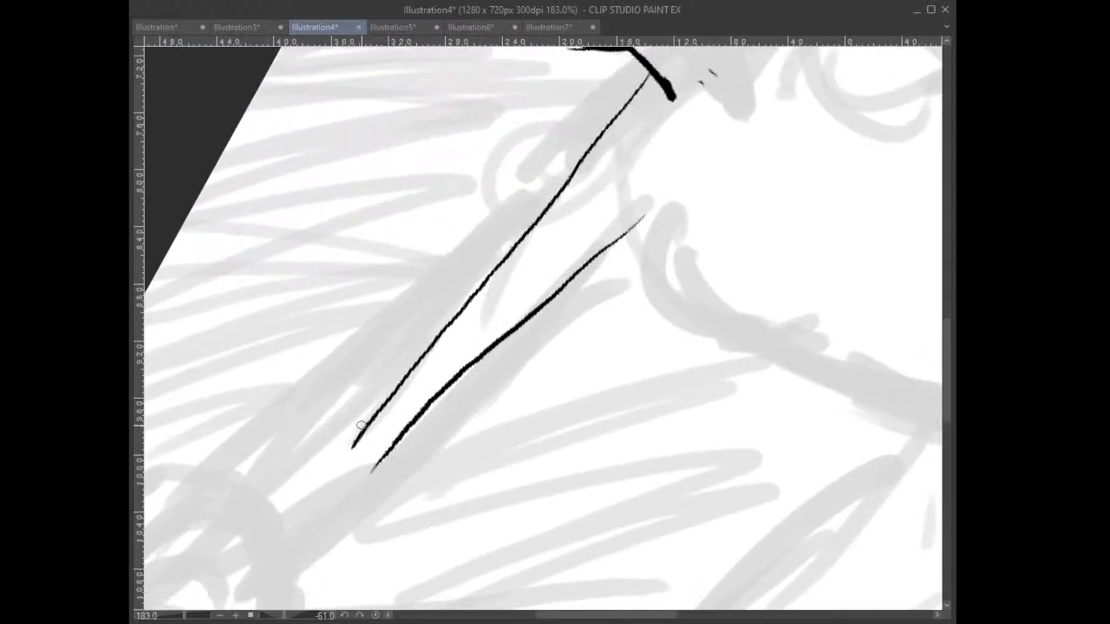
- Extend the outstretched arm's upper line toward the hand, and ink the lowered arm's outer shoulder contour and armpit line
drag(396, 387, 259, 513)
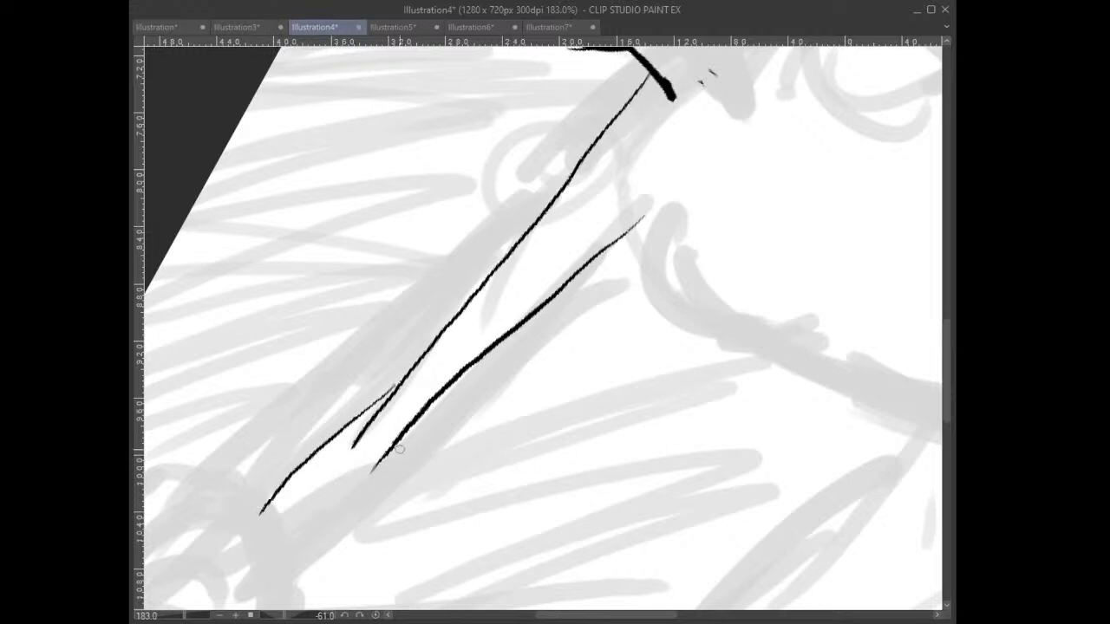
scroll(555, 418, down, 8)
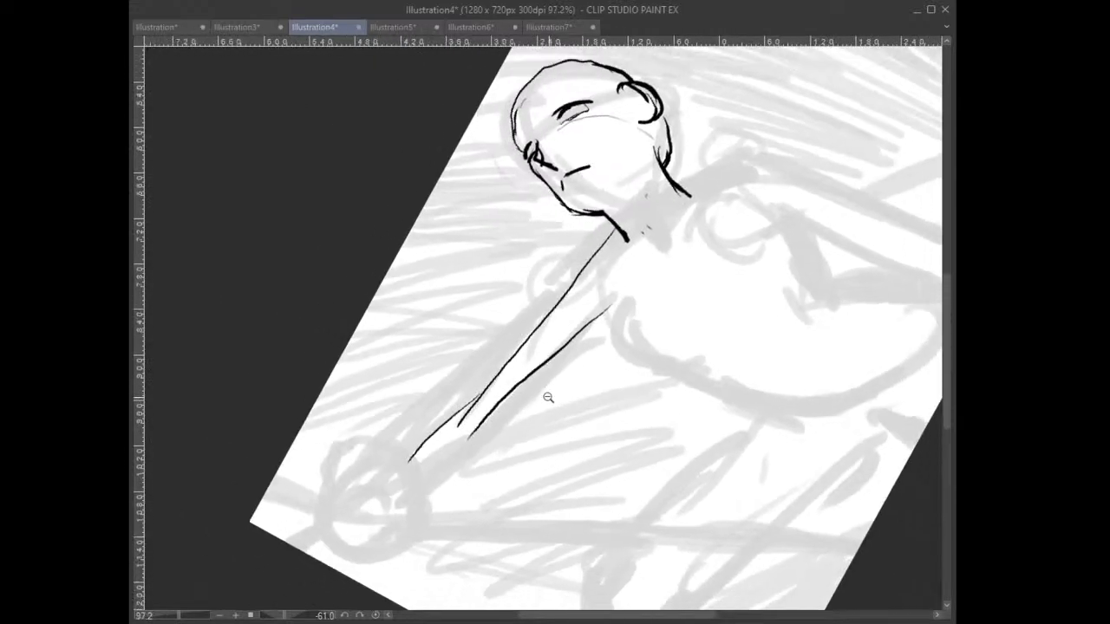
drag(842, 223, 751, 506)
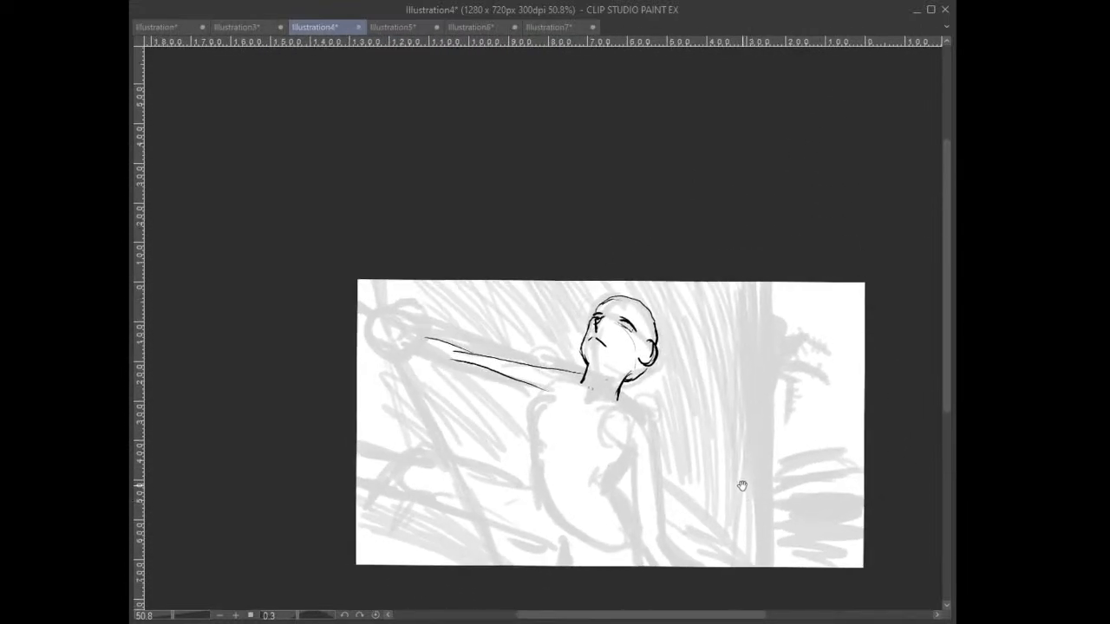
scroll(736, 466, up, 3)
drag(749, 463, 756, 364)
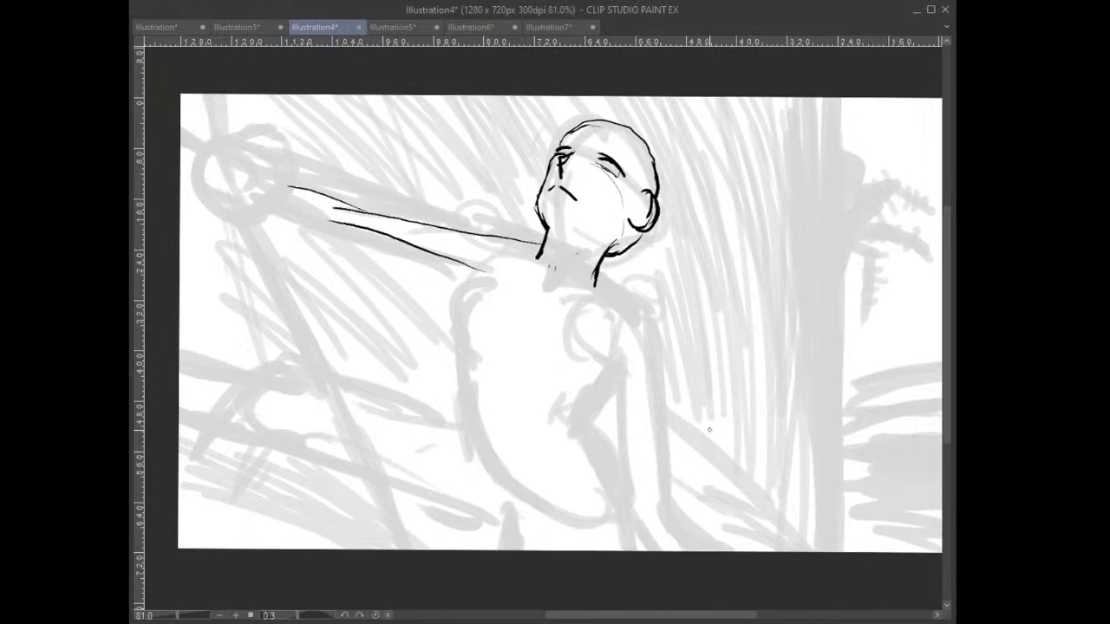
drag(623, 299, 676, 443)
drag(593, 348, 617, 396)
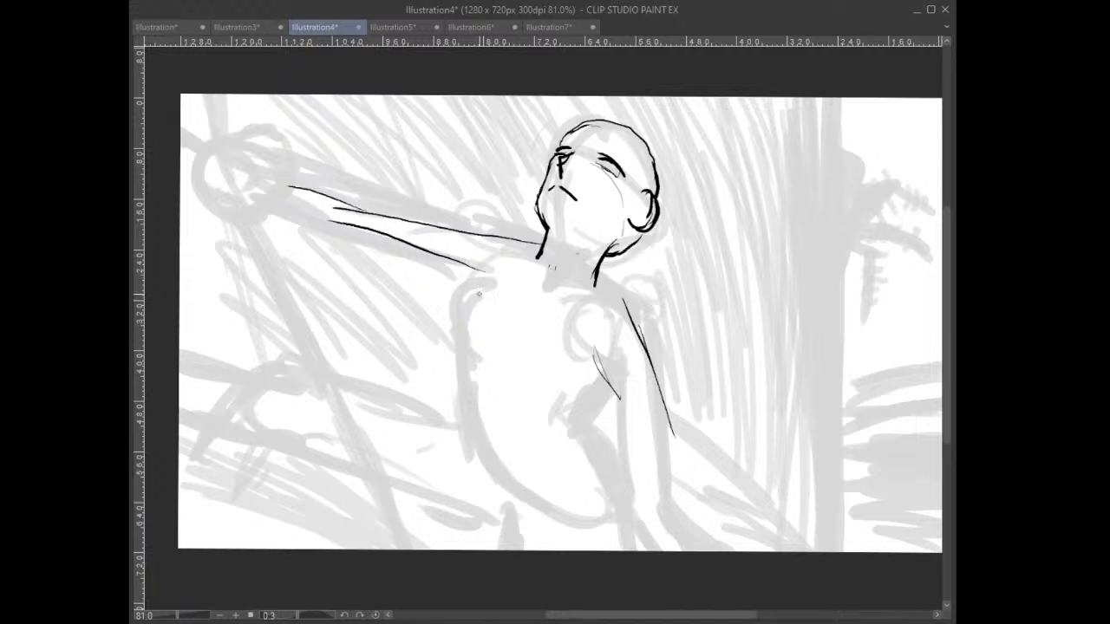
- Ink the torso's side contour below the outstretched arm, the raised leg's upper edge, and the near eye's iris
mouse_move(475, 275)
mouse_down()
mouse_move(465, 409)
mouse_move(469, 380)
mouse_move(477, 436)
mouse_up()
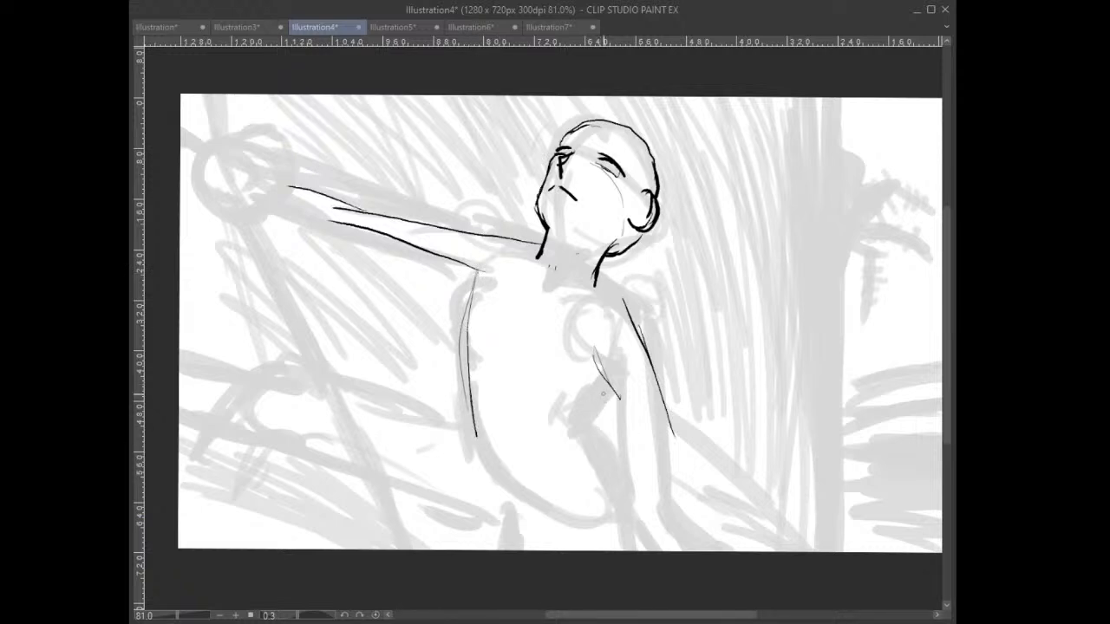
drag(475, 428, 223, 355)
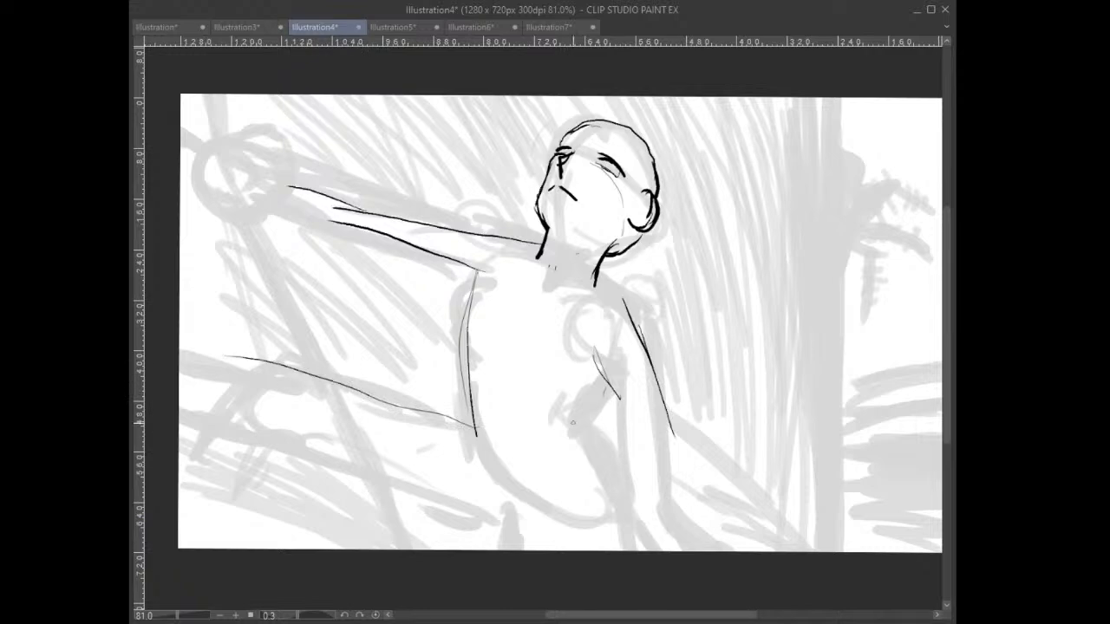
mouse_move(575, 421)
mouse_down()
mouse_move(772, 389)
mouse_move(674, 379)
mouse_move(698, 386)
mouse_move(671, 456)
mouse_up()
drag(706, 206, 719, 218)
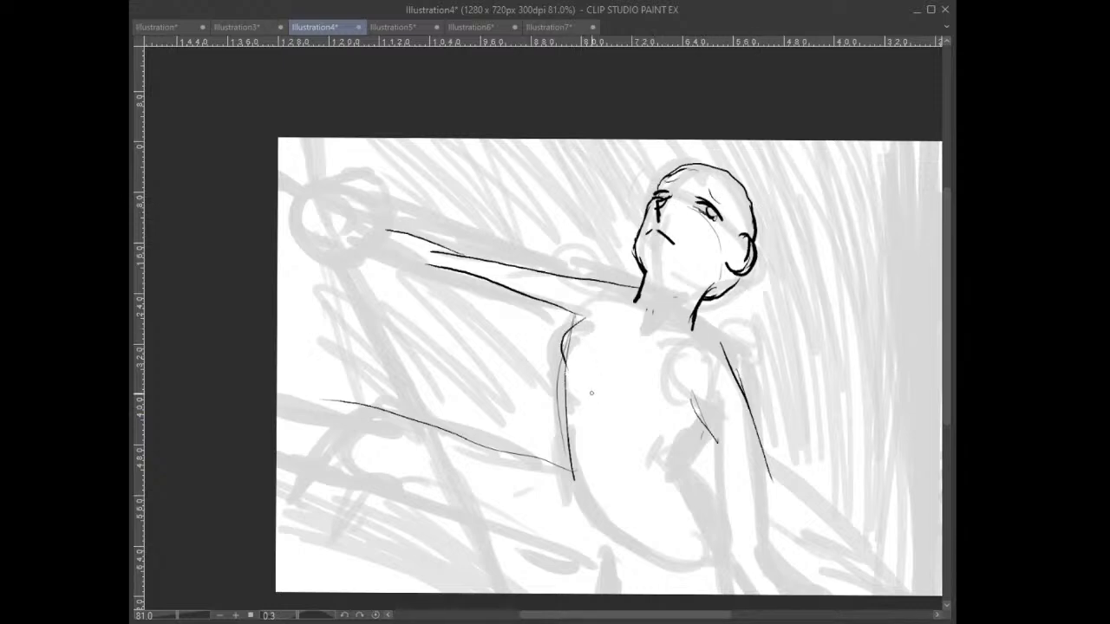
- Ink the hip line, the inner and outer edges of the lowered arm, and the slope from neck to shoulder
drag(734, 416, 517, 369)
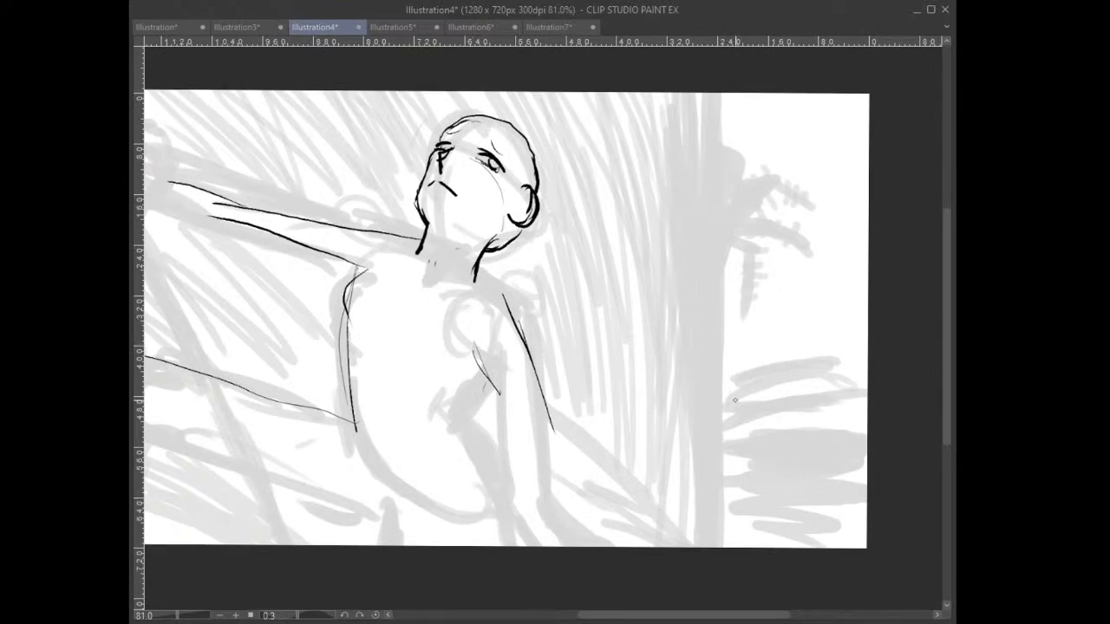
scroll(619, 426, down, 2)
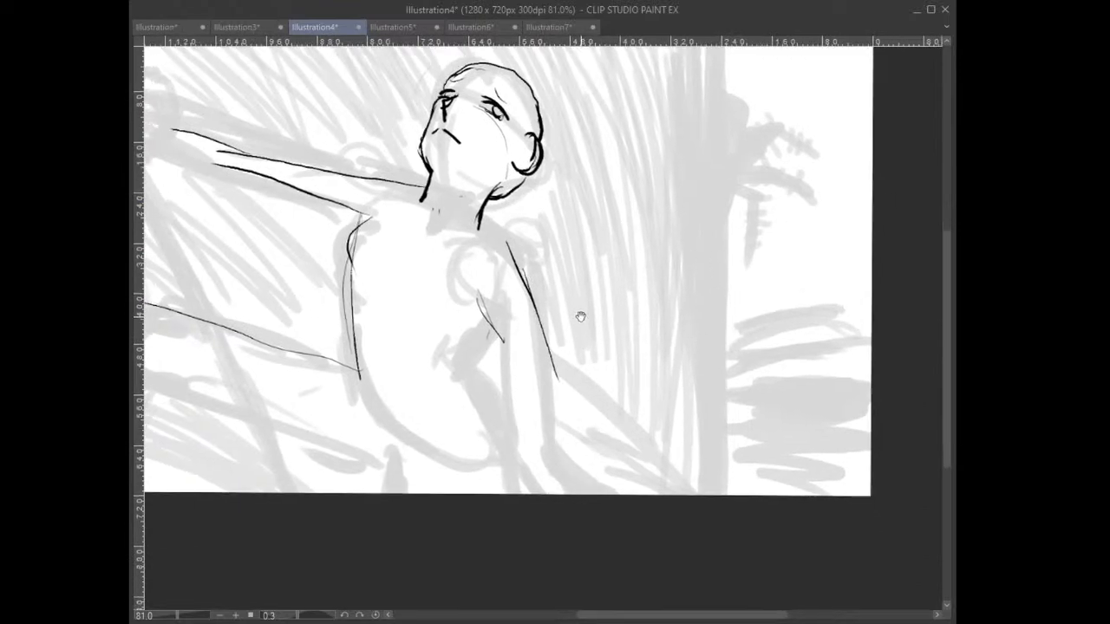
drag(490, 413, 504, 452)
drag(493, 298, 560, 440)
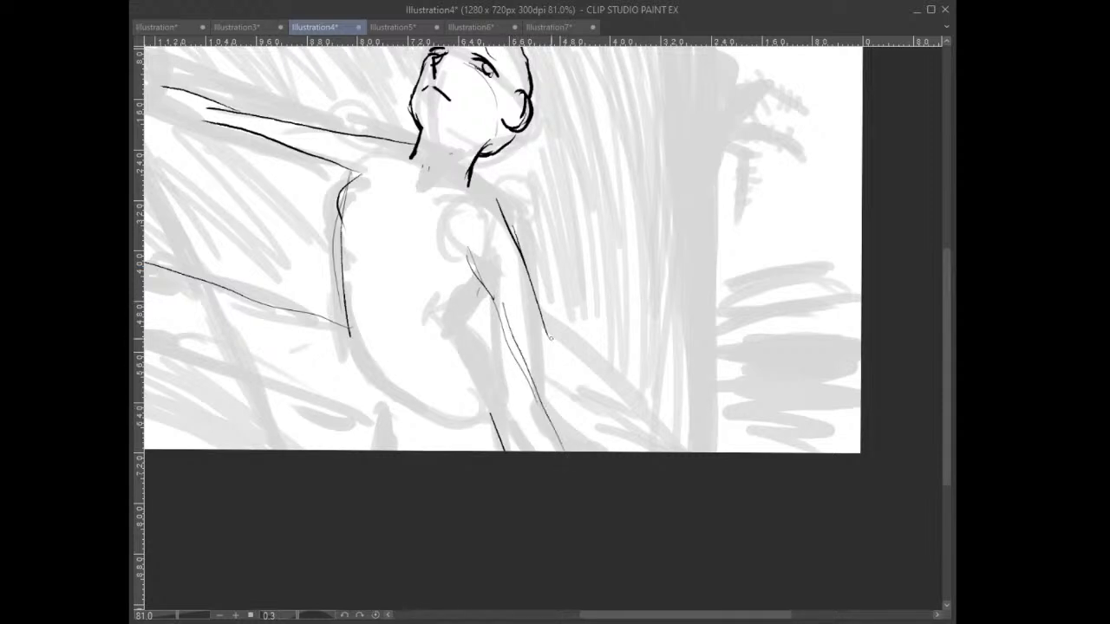
drag(534, 302, 577, 425)
drag(546, 320, 585, 451)
drag(472, 177, 499, 201)
- Reinforce the torso's side contour under the outstretched arm with several long overlapping strokes
mouse_move(542, 319)
mouse_down()
mouse_move(858, 310)
mouse_move(797, 328)
mouse_up()
mouse_move(653, 204)
mouse_down()
mouse_move(623, 286)
mouse_move(617, 388)
mouse_up()
drag(626, 302, 626, 388)
drag(624, 297, 627, 389)
mouse_move(640, 228)
mouse_down()
mouse_move(622, 304)
mouse_move(633, 363)
mouse_up()
- Ink the raised leg's underside as one long line from hip to knee and extend its upper edge
drag(745, 430, 761, 299)
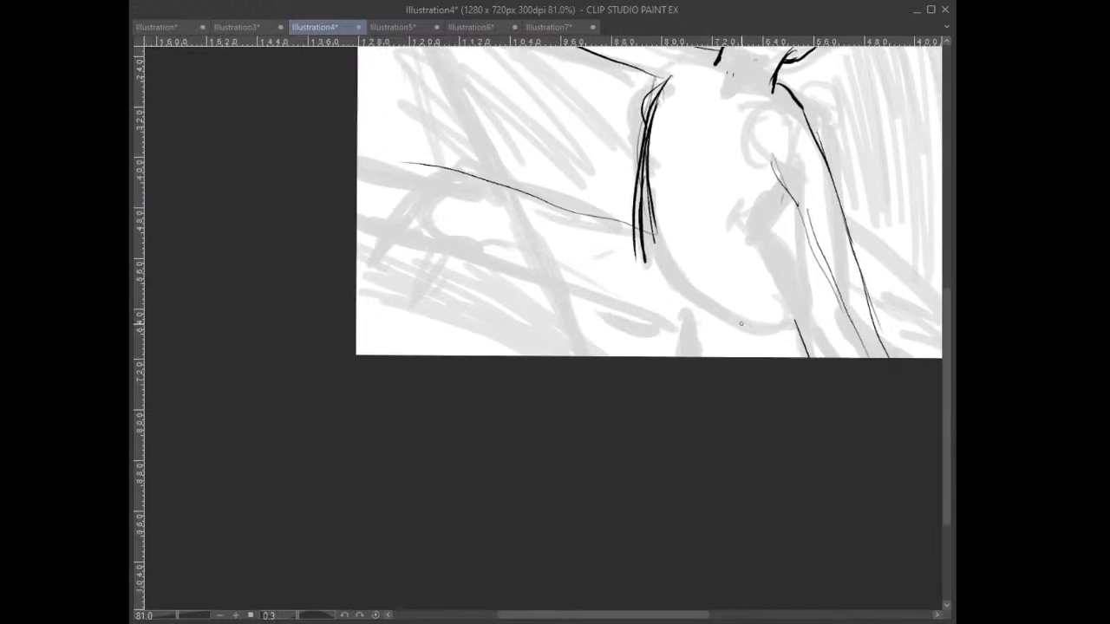
mouse_move(669, 318)
mouse_down()
mouse_move(515, 277)
mouse_move(419, 226)
mouse_up()
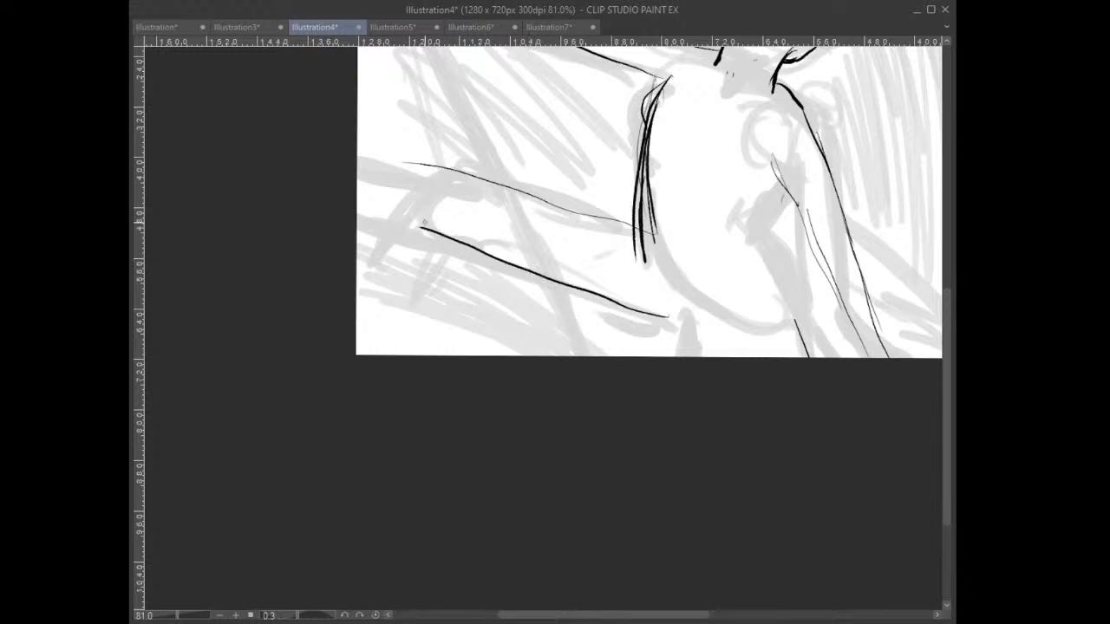
drag(399, 161, 387, 159)
- Ink a rounded square over the rough circle as the block form of the gripping hand
mouse_move(512, 254)
mouse_down()
mouse_move(687, 416)
mouse_move(734, 425)
mouse_up()
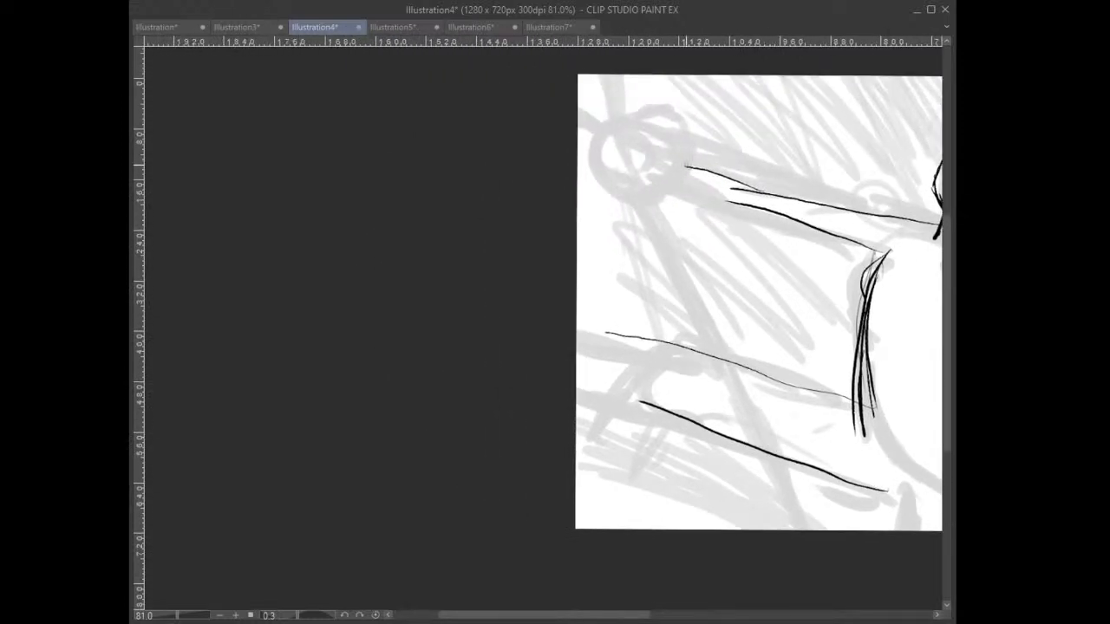
mouse_move(622, 142)
mouse_down()
mouse_move(673, 157)
mouse_move(643, 193)
mouse_move(619, 144)
mouse_move(665, 183)
mouse_up()
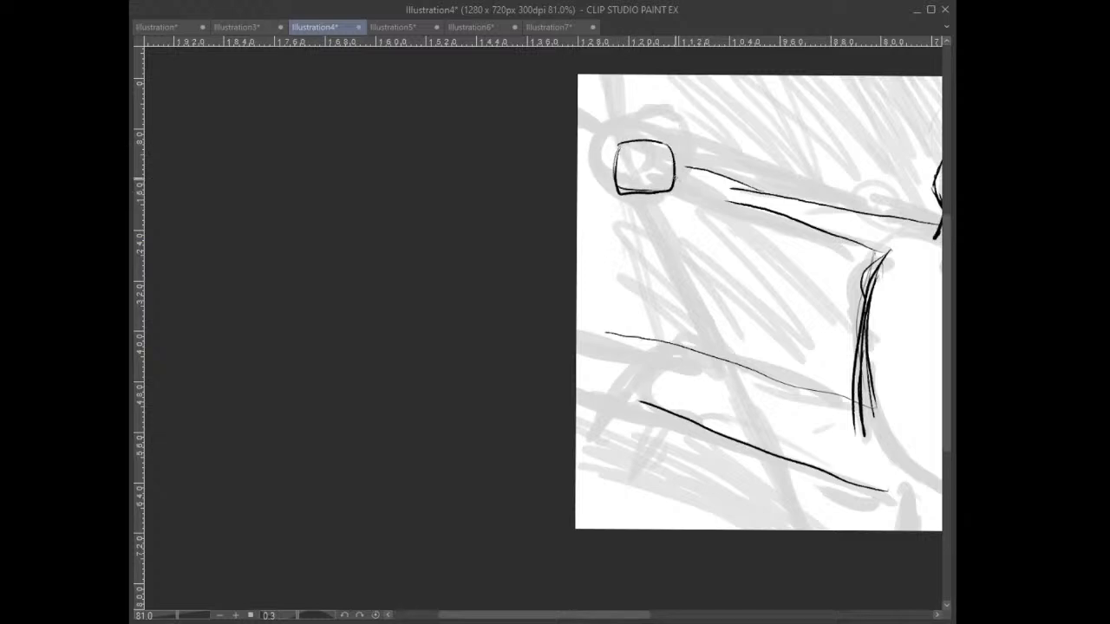
mouse_move(704, 243)
mouse_down()
mouse_move(665, 183)
mouse_move(595, 159)
mouse_up()
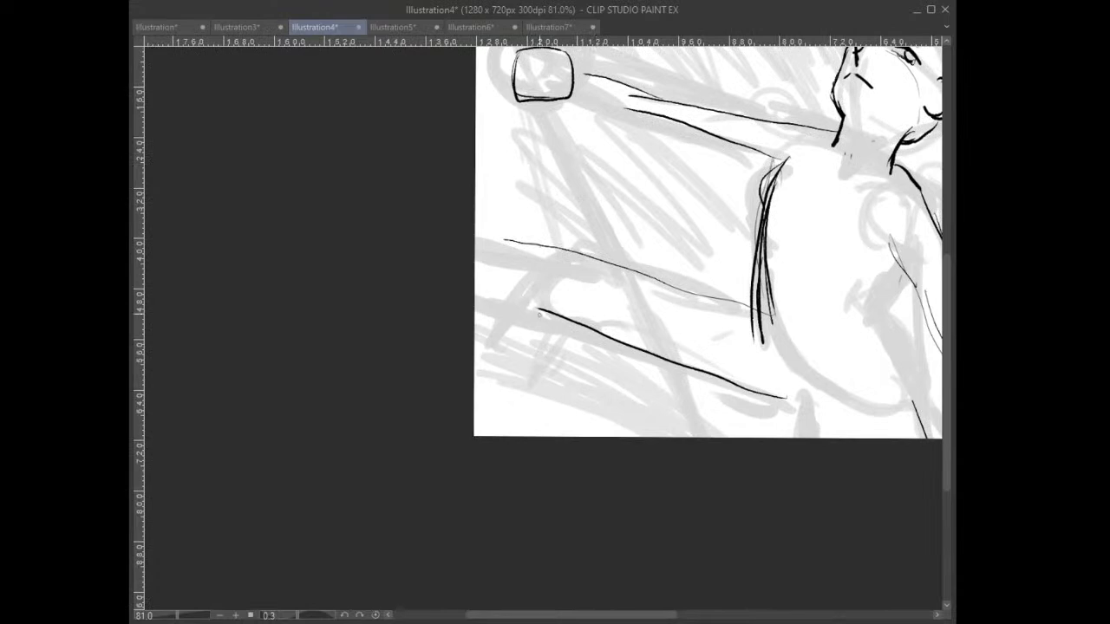
- Round off the raised knee with a curve joining both leg edges, and darken the thigh's upper contour
mouse_move(531, 231)
mouse_down()
mouse_move(498, 260)
mouse_move(496, 250)
mouse_move(531, 307)
mouse_up()
drag(500, 243, 676, 276)
drag(736, 345, 676, 259)
mouse_move(503, 159)
mouse_down()
mouse_move(711, 237)
mouse_move(588, 174)
mouse_up()
drag(799, 280, 667, 212)
drag(607, 238, 609, 286)
- Ink the standing leg's inner line and the waist and hip contour, replacing the first waist strokes with one long curve
drag(724, 288, 571, 497)
drag(544, 451, 555, 526)
mouse_move(536, 432)
mouse_down()
mouse_move(552, 459)
mouse_move(533, 364)
mouse_move(531, 416)
mouse_up()
drag(532, 358, 546, 459)
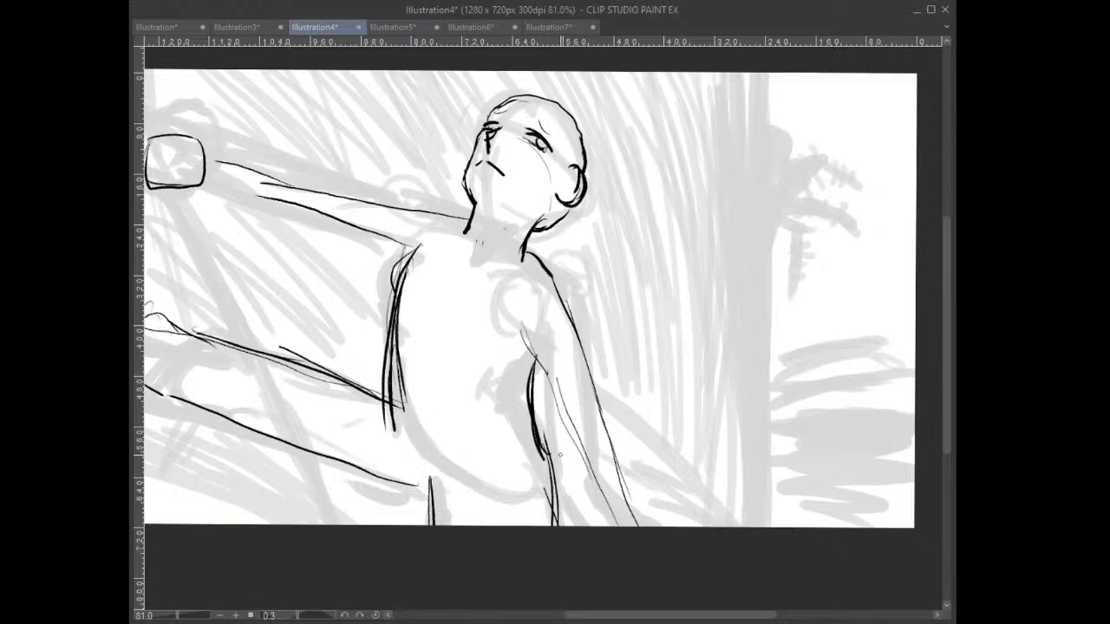
key(ctrl+z)
key(ctrl+z)
key(ctrl+z)
mouse_move(536, 354)
mouse_down()
mouse_move(519, 389)
mouse_move(524, 434)
mouse_move(553, 527)
mouse_up()
- Ink a short pole segment below the boxed hand, and undo the pole lines drawn through the raised leg
mouse_move(564, 448)
mouse_down()
mouse_move(669, 387)
mouse_move(836, 445)
mouse_up()
drag(450, 185, 455, 229)
mouse_move(449, 341)
mouse_down()
mouse_move(454, 419)
mouse_move(483, 499)
mouse_up()
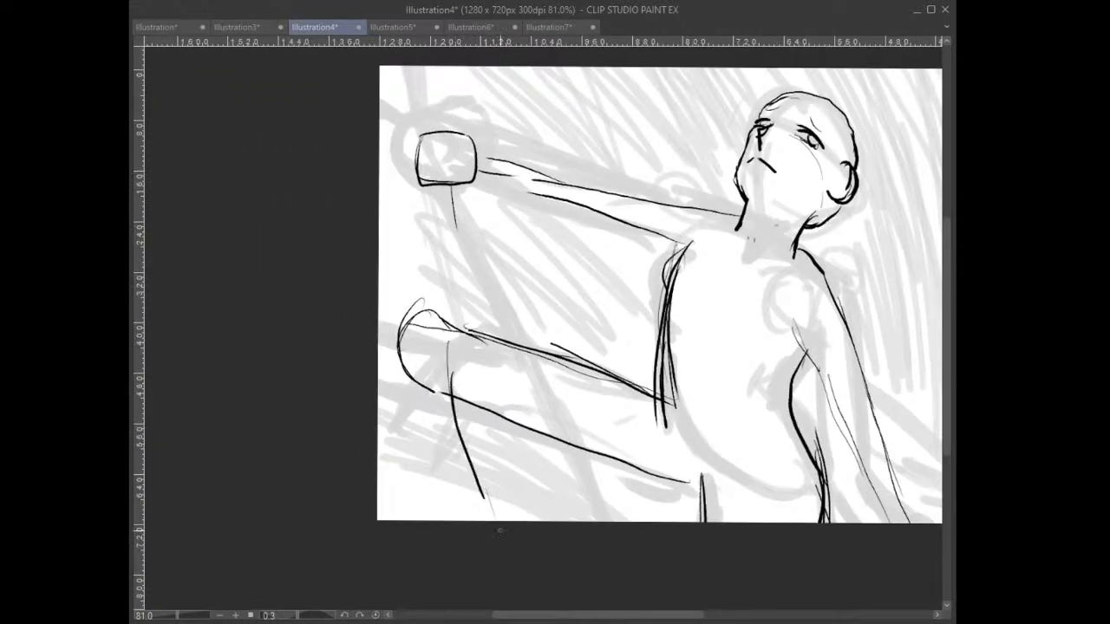
mouse_move(681, 486)
mouse_down()
mouse_move(722, 469)
mouse_move(701, 469)
mouse_up()
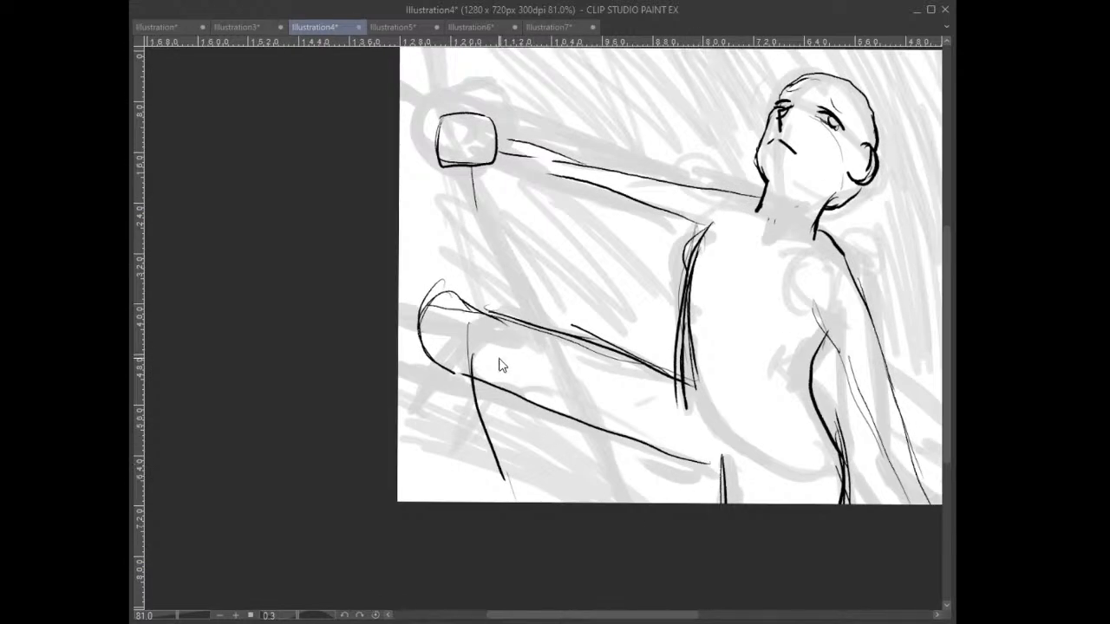
key(ctrl+z)
key(ctrl+z)
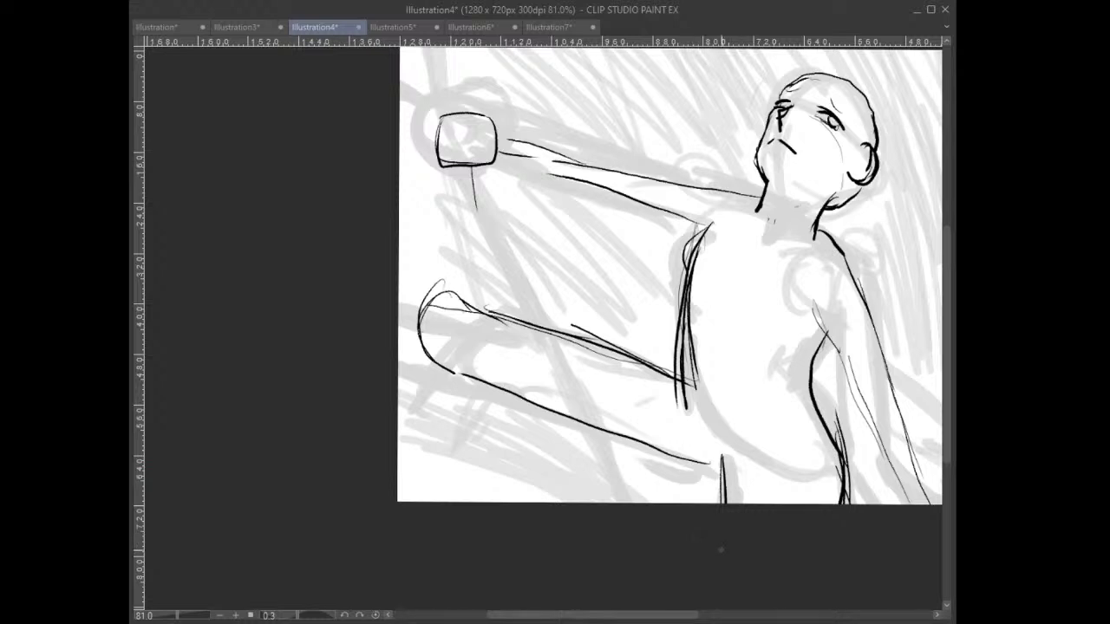
- Refine the irises of both eyes and add furrowed brow strokes to the face
drag(855, 223, 648, 407)
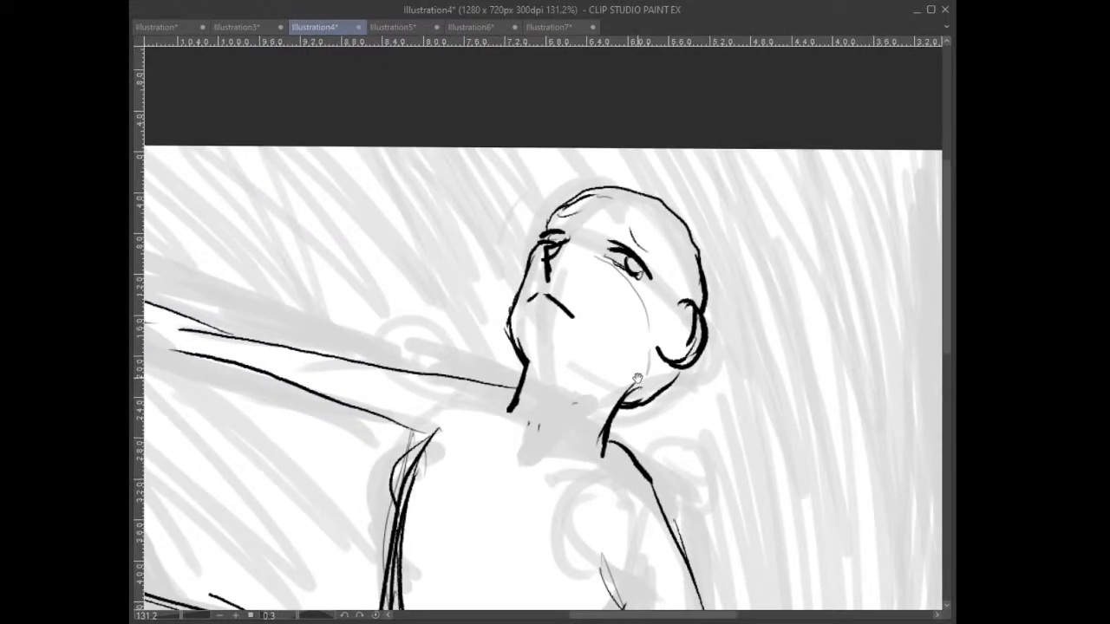
drag(635, 266, 623, 257)
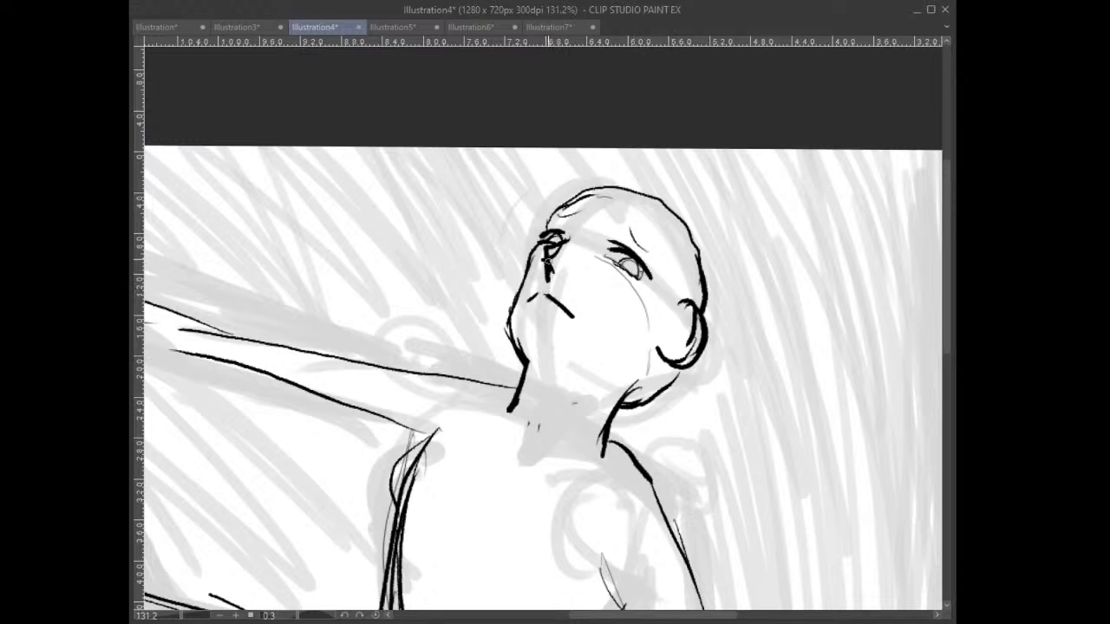
drag(624, 219, 650, 244)
key(alt+Tab)
drag(703, 296, 665, 257)
mouse_move(714, 358)
mouse_down()
mouse_move(661, 222)
mouse_move(646, 287)
mouse_move(662, 333)
mouse_up()
- Mirror the view and ink the inner brows, the side of the nose, the jaw's underside and the sideburn before the ear
key(h)
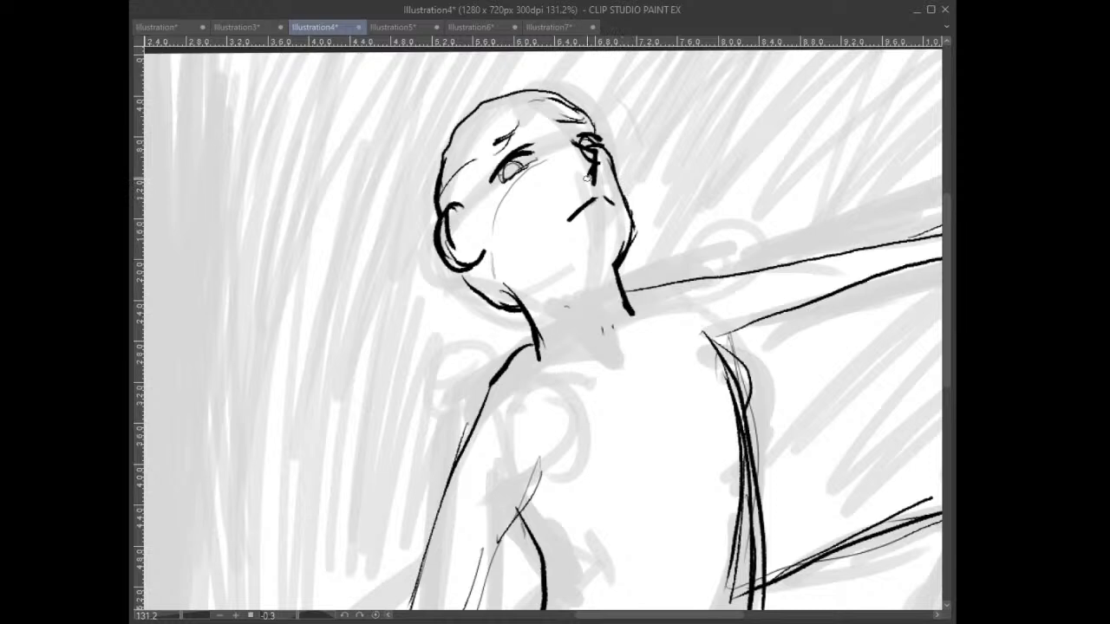
mouse_move(495, 180)
mouse_down()
mouse_move(509, 178)
mouse_move(505, 141)
mouse_move(523, 115)
mouse_move(565, 114)
mouse_up()
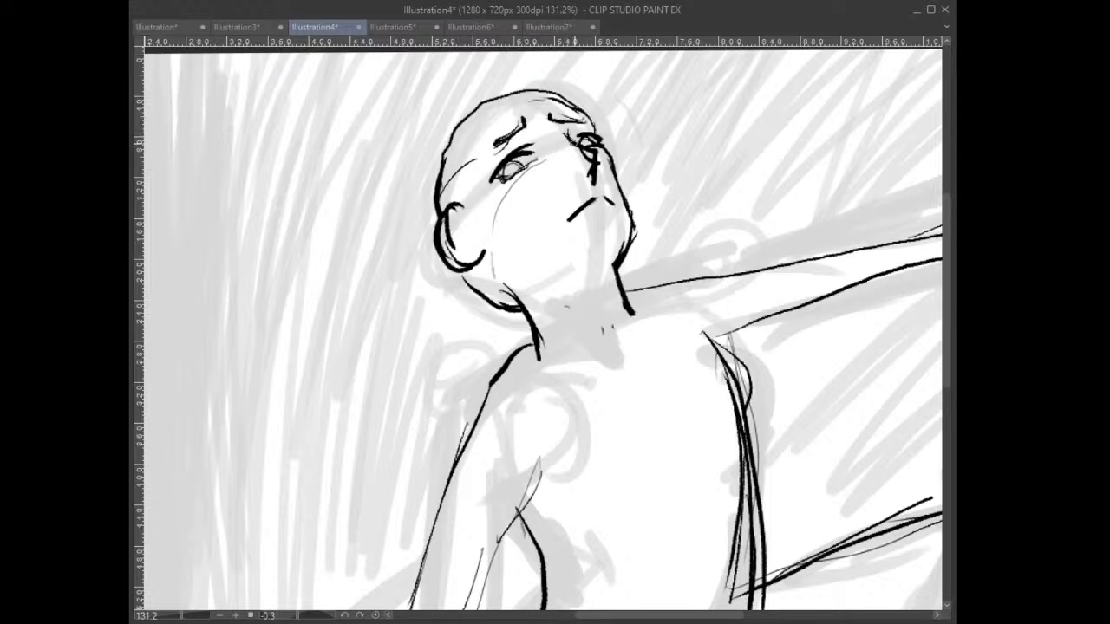
mouse_move(582, 160)
mouse_down()
mouse_move(572, 178)
mouse_move(594, 171)
mouse_up()
mouse_move(522, 291)
mouse_down()
mouse_move(597, 242)
mouse_move(614, 246)
mouse_move(549, 279)
mouse_move(528, 308)
mouse_move(601, 240)
mouse_up()
mouse_move(491, 262)
mouse_down()
mouse_move(526, 299)
mouse_move(578, 250)
mouse_move(614, 243)
mouse_move(621, 261)
mouse_up()
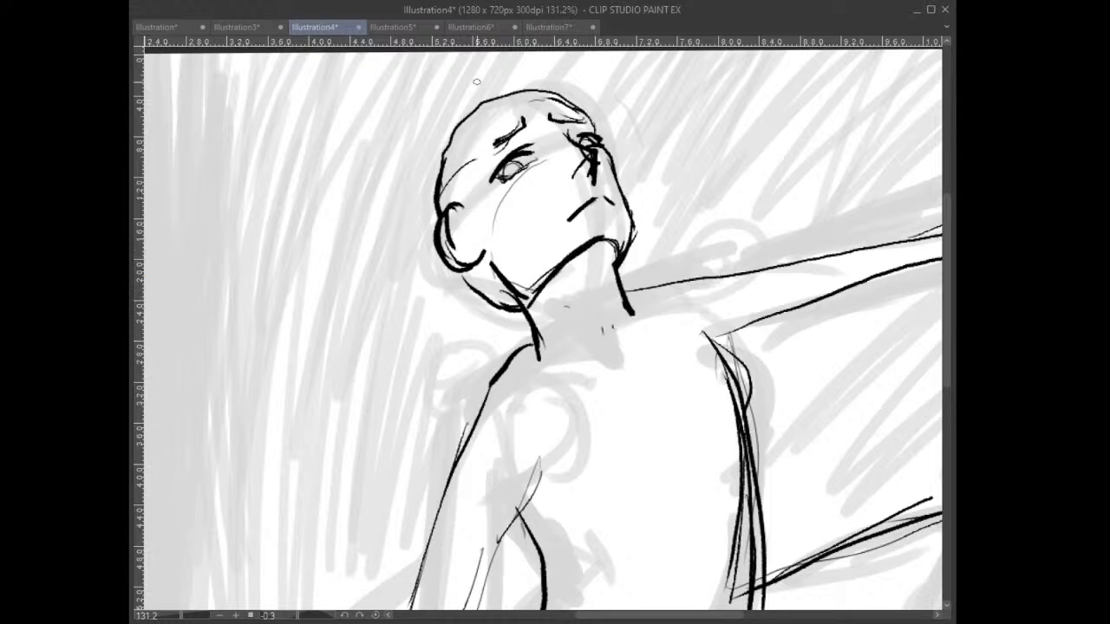
mouse_move(469, 189)
mouse_down()
mouse_move(482, 236)
mouse_move(465, 169)
mouse_up()
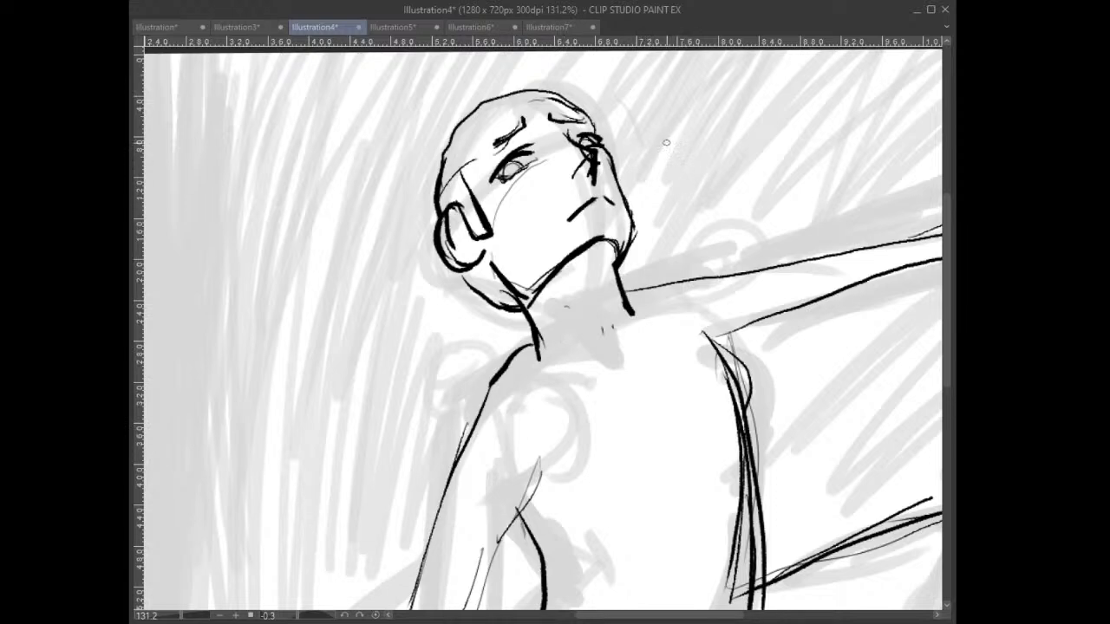
- Flip the view back and thicken the torso's side contour with heavier strokes from armpit to hip
key(ctrl+space)
drag(645, 191, 647, 190)
scroll(649, 193, down, 3)
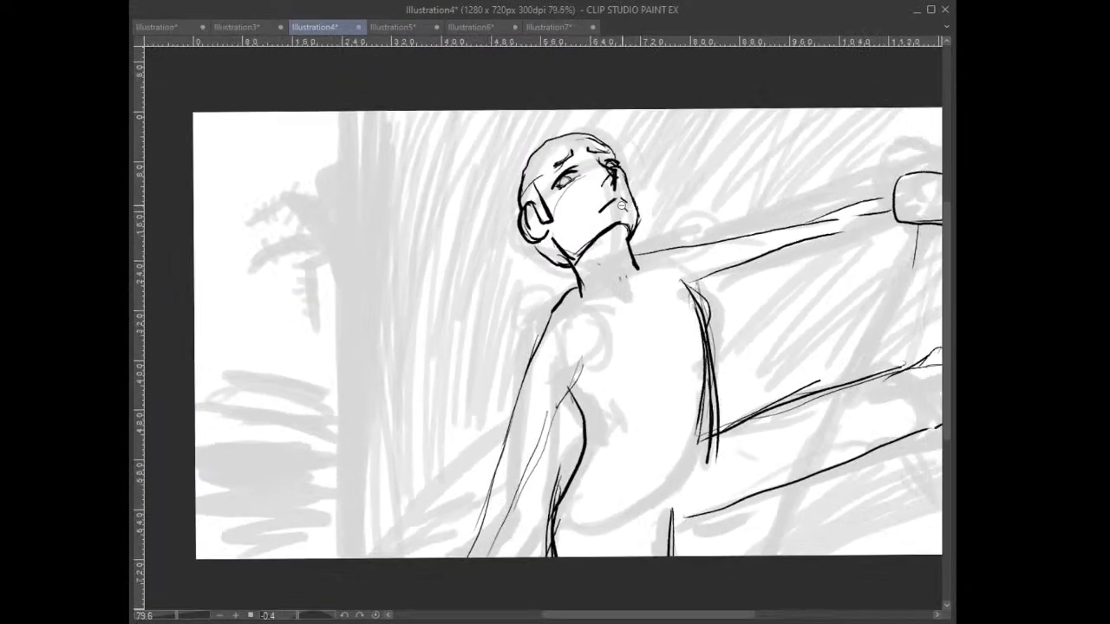
drag(657, 269, 547, 236)
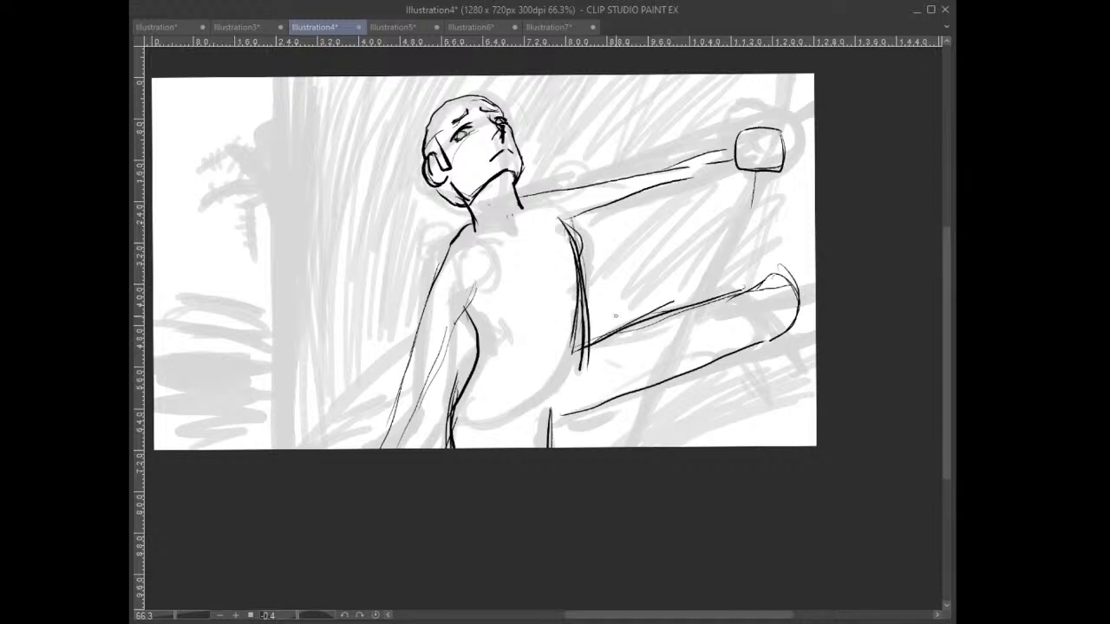
key(h)
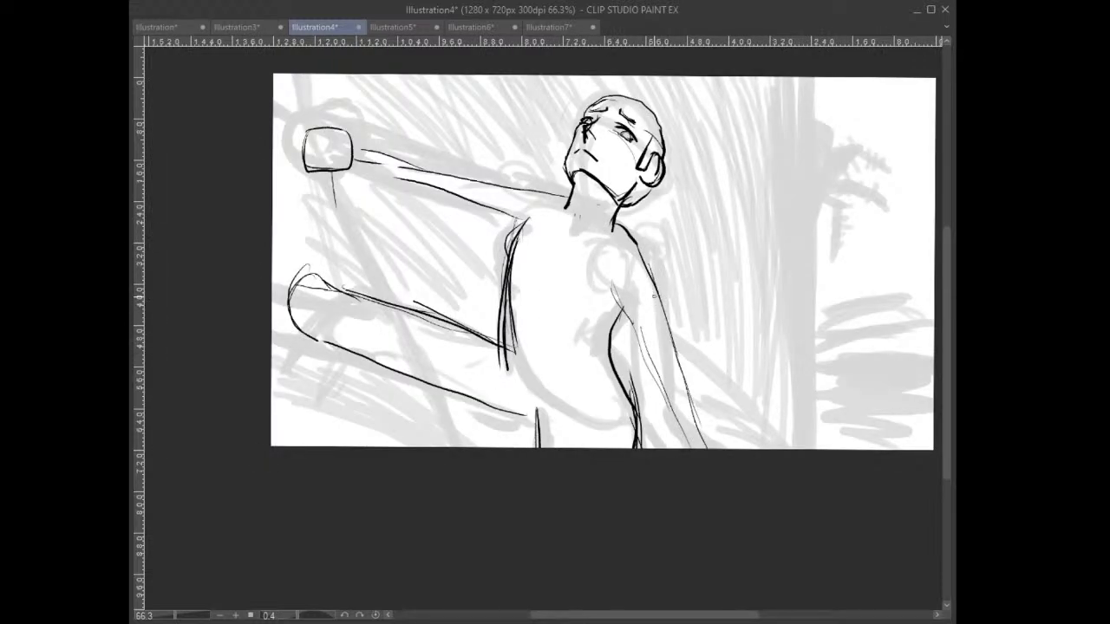
scroll(658, 284, up, 3)
drag(634, 261, 647, 400)
drag(410, 290, 361, 422)
drag(390, 316, 356, 555)
drag(370, 437, 366, 583)
- Build up the outstretched arm with bulging muscle contours along its underside, upper arm and forearm
mouse_move(475, 360)
mouse_down()
mouse_move(669, 416)
mouse_move(798, 420)
mouse_up()
mouse_move(577, 305)
mouse_down()
mouse_move(617, 348)
mouse_move(715, 373)
mouse_up()
drag(608, 270, 827, 308)
mouse_move(762, 321)
mouse_down()
mouse_move(742, 314)
mouse_move(752, 320)
mouse_up()
drag(595, 263, 473, 224)
mouse_move(402, 213)
mouse_down()
mouse_move(392, 271)
mouse_move(585, 315)
mouse_move(572, 324)
mouse_up()
drag(707, 399, 410, 190)
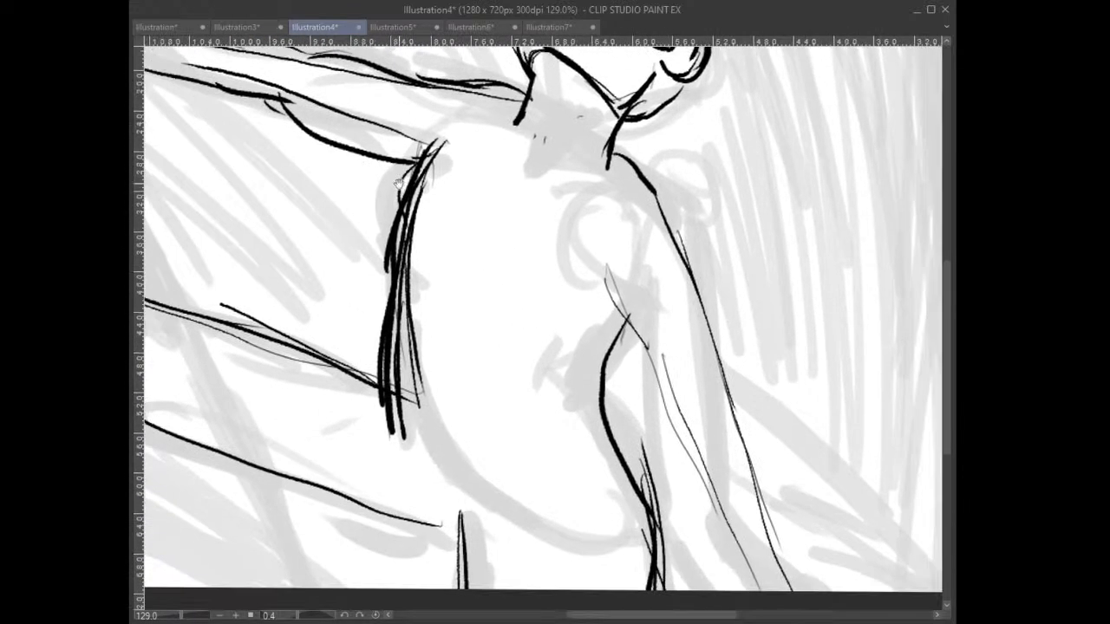
- Ink a curved line across the top of the lowered arm to mark where it meets the shoulder
drag(616, 368, 501, 211)
drag(541, 119, 481, 178)
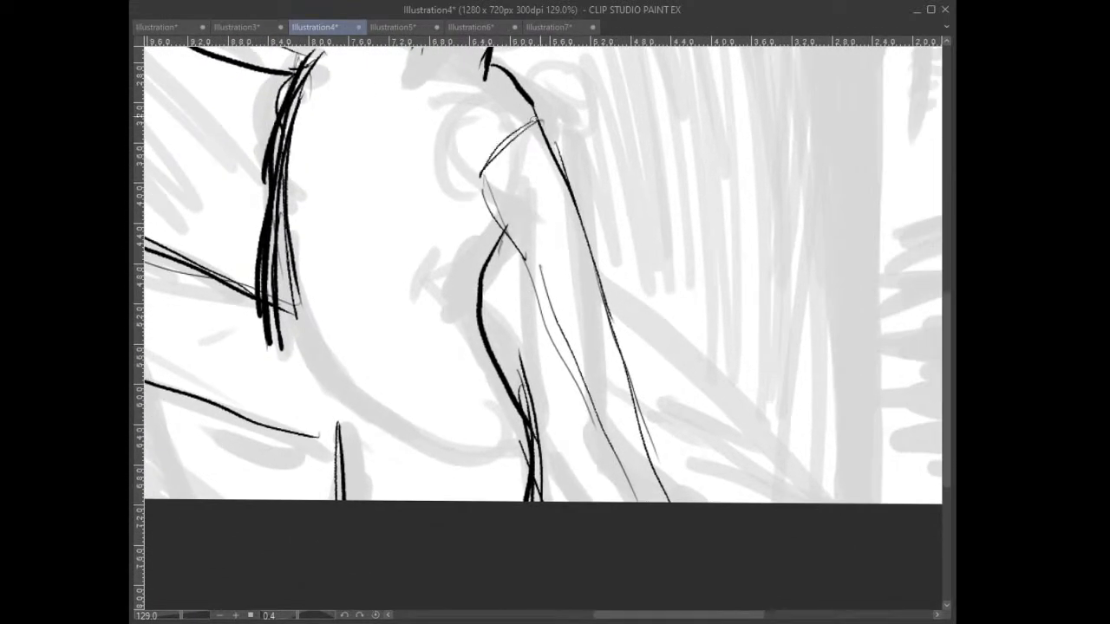
mouse_move(511, 236)
mouse_down()
mouse_move(729, 396)
mouse_move(763, 435)
mouse_move(751, 507)
mouse_up()
drag(493, 226, 517, 222)
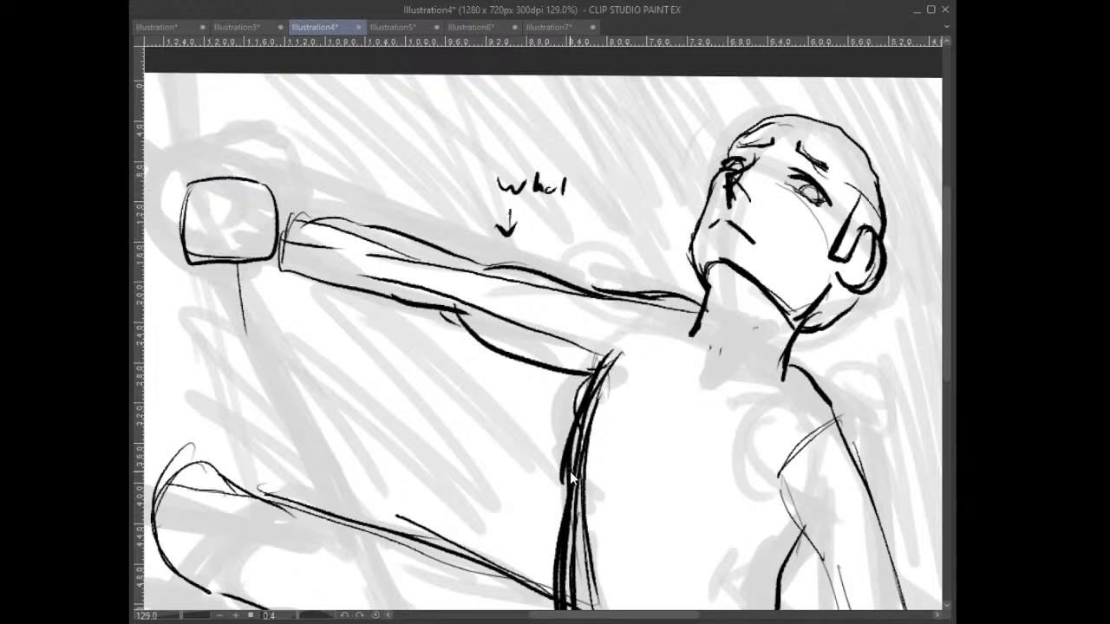
key(ctrl+z)
key(ctrl+z)
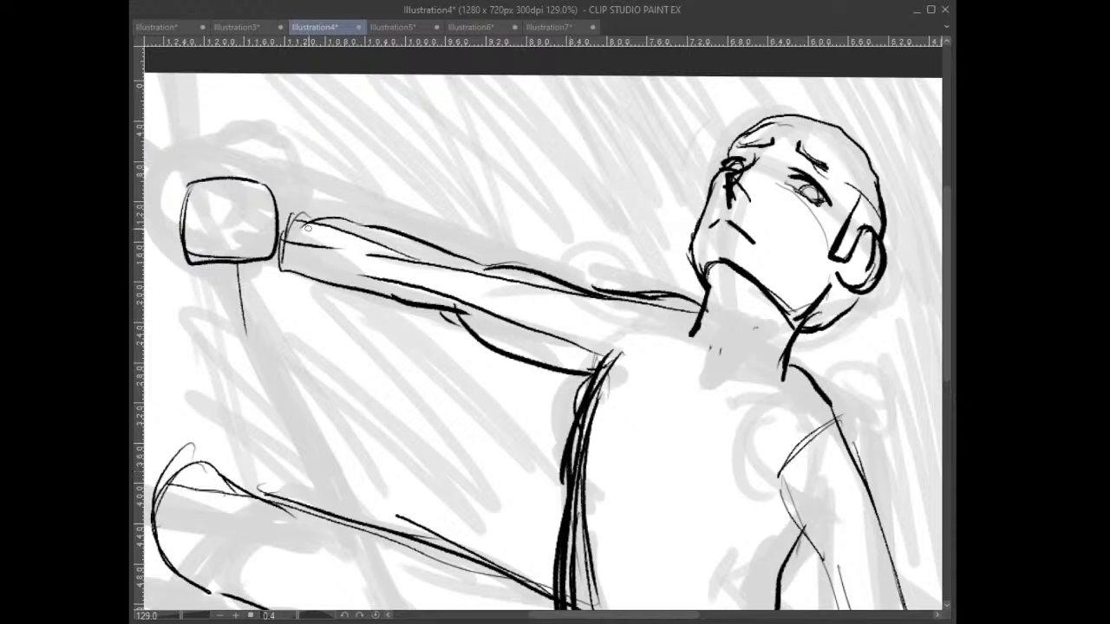
- Widen the outstretched forearm with a higher upper edge, close off its wrist end, and ring the elbow with overlapping ellipses
mouse_move(294, 196)
mouse_down()
mouse_move(287, 233)
mouse_move(296, 197)
mouse_move(402, 235)
mouse_up()
drag(285, 261, 354, 275)
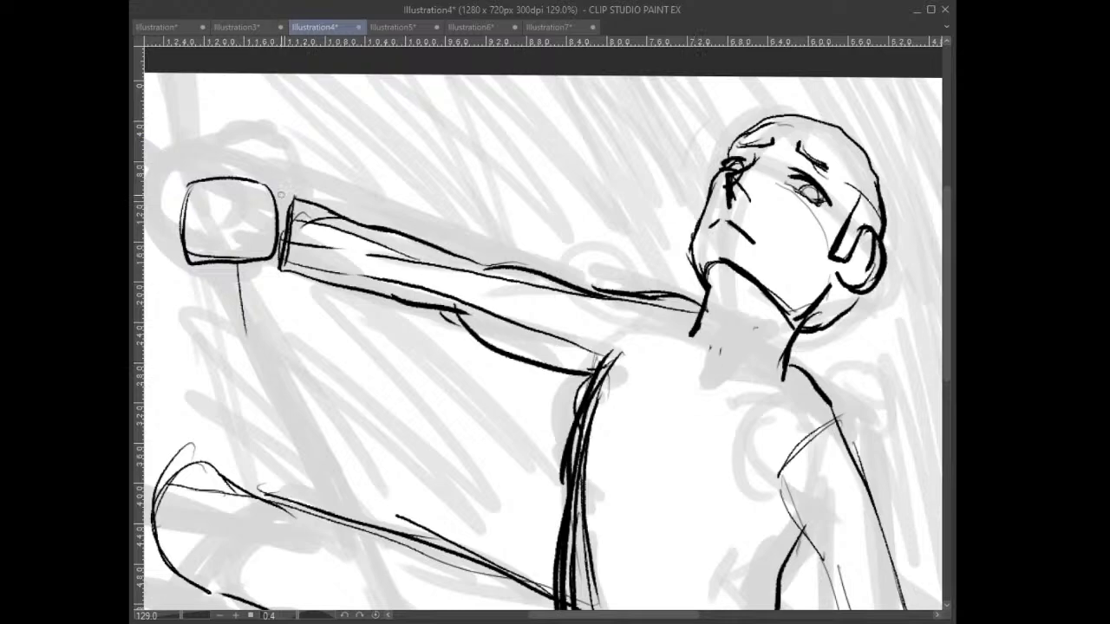
mouse_move(628, 388)
mouse_down()
mouse_move(612, 294)
mouse_move(575, 292)
mouse_up()
mouse_move(382, 164)
mouse_down()
mouse_move(450, 174)
mouse_move(375, 217)
mouse_move(400, 154)
mouse_up()
- Ring the lowered arm's elbow with overlapping ellipses and thicken the outer and inner contours of its upper arm
mouse_move(560, 368)
mouse_down()
mouse_move(581, 369)
mouse_move(558, 304)
mouse_move(324, 132)
mouse_up()
mouse_move(626, 305)
mouse_down()
mouse_move(572, 333)
mouse_move(637, 278)
mouse_move(583, 308)
mouse_up()
drag(552, 74, 601, 232)
drag(586, 131, 618, 284)
drag(591, 163, 610, 240)
drag(479, 145, 538, 297)
drag(496, 197, 552, 291)
- Ink the curved lower edge of the ribcage across the torso and faint chest curves above it
mouse_move(291, 171)
mouse_down()
mouse_move(401, 251)
mouse_move(329, 211)
mouse_move(472, 263)
mouse_up()
mouse_move(432, 217)
mouse_down()
mouse_move(449, 286)
mouse_move(414, 459)
mouse_up()
drag(284, 319, 389, 427)
drag(311, 347, 417, 439)
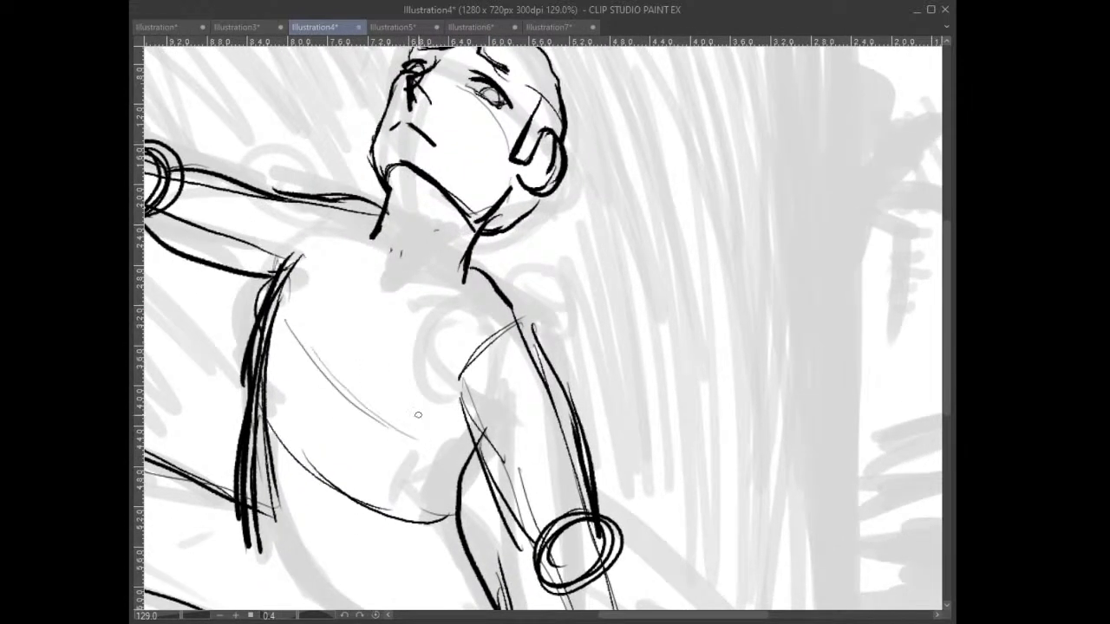
- Undo the ribcage edge and the faint chest curves on the torso
key(ctrl+z)
key(ctrl+z)
key(ctrl+z)
key(ctrl+z)
key(ctrl+z)
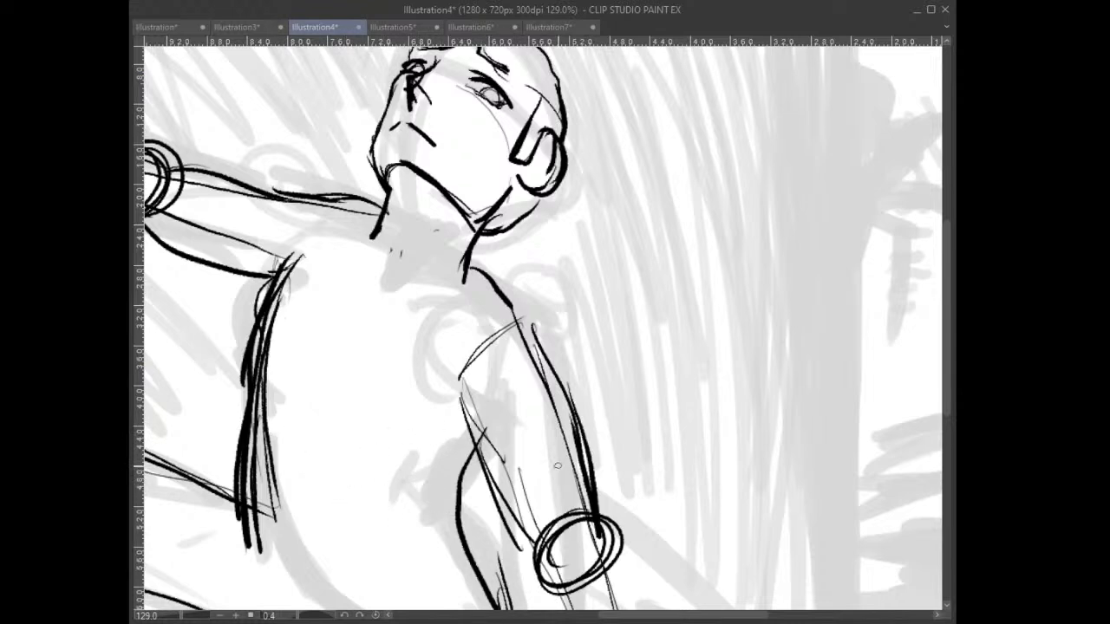
- Ink a curved line across the hips at the top of the near leg, with two cross-contours below it
drag(625, 405, 633, 210)
drag(604, 288, 633, 287)
drag(585, 332, 603, 307)
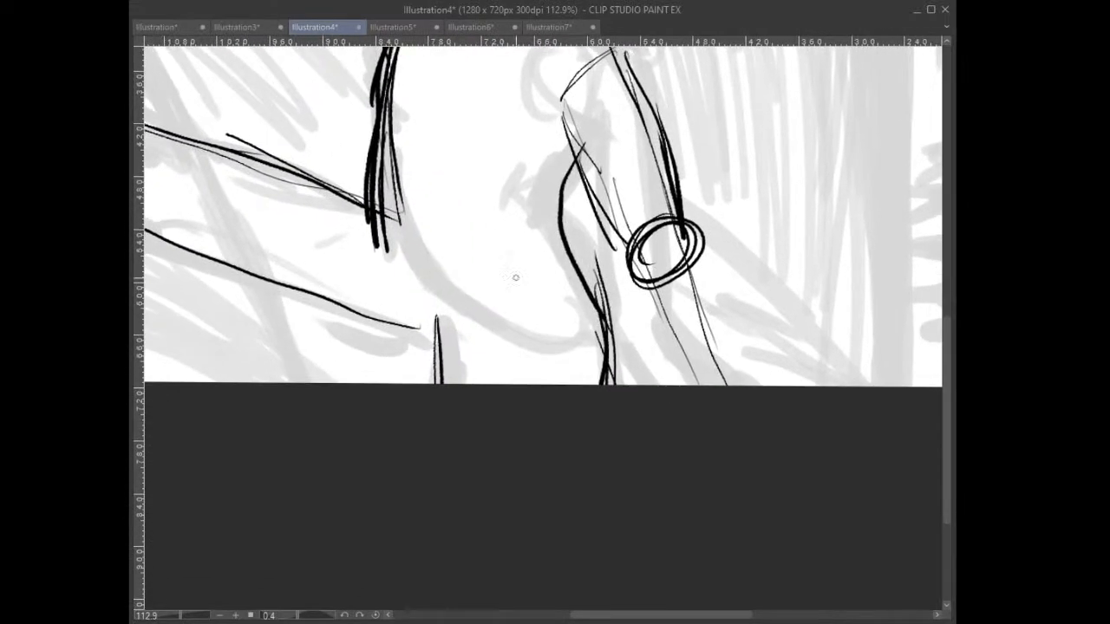
mouse_move(436, 320)
mouse_down()
mouse_move(468, 306)
mouse_move(602, 327)
mouse_up()
drag(445, 347, 589, 354)
drag(444, 377, 570, 379)
- Draw a series of curved cross-contours along the extended leg from the hip to its far end
drag(371, 274, 365, 309)
drag(397, 214, 437, 303)
drag(399, 243, 444, 316)
mouse_move(352, 253)
mouse_down()
mouse_move(515, 347)
mouse_move(597, 377)
mouse_up()
mouse_move(303, 228)
mouse_down()
mouse_move(302, 305)
mouse_move(330, 351)
mouse_up()
drag(366, 245, 358, 355)
drag(401, 255, 386, 362)
drag(434, 271, 423, 371)
drag(470, 279, 454, 385)
drag(503, 288, 482, 394)
mouse_move(529, 300)
mouse_down()
mouse_move(511, 404)
mouse_move(544, 417)
mouse_up()
drag(590, 316, 588, 427)
drag(615, 349, 620, 441)
mouse_move(632, 373)
mouse_down()
mouse_move(650, 443)
mouse_move(666, 445)
mouse_up()
- Draw the torso's curved centre line, an elliptical ribcage band, and chest lines running across to the lowered arm
drag(693, 351, 526, 521)
mouse_move(471, 424)
mouse_down()
mouse_move(537, 454)
mouse_move(562, 485)
mouse_move(599, 442)
mouse_move(506, 415)
mouse_move(467, 417)
mouse_up()
drag(472, 425, 577, 468)
drag(504, 442, 641, 477)
drag(477, 294, 652, 395)
drag(465, 316, 575, 366)
mouse_move(572, 299)
mouse_down()
mouse_move(513, 418)
mouse_move(498, 583)
mouse_move(501, 475)
mouse_up()
- Add a centre line and curved cross-contours to the neck
drag(588, 279, 554, 339)
mouse_move(587, 211)
mouse_down()
mouse_move(593, 278)
mouse_move(602, 260)
mouse_move(581, 295)
mouse_move(588, 270)
mouse_up()
drag(584, 265, 636, 260)
drag(568, 243, 622, 250)
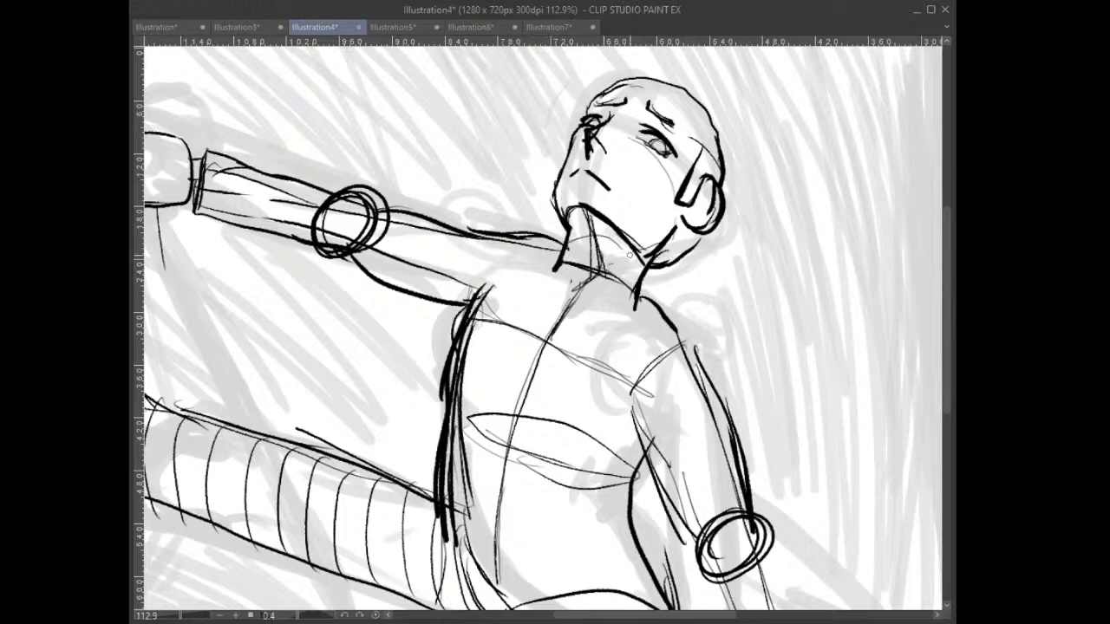
- Draw curved cross-contours around the upper part of the lowered arm above the elbow
drag(663, 339, 585, 227)
mouse_move(579, 344)
mouse_down()
mouse_move(649, 332)
mouse_move(646, 321)
mouse_up()
drag(596, 384, 658, 347)
mouse_move(598, 402)
mouse_down()
mouse_move(661, 354)
mouse_move(659, 376)
mouse_up()
- Outline a large boxy palm over the lowered arm's elbow and draw three upright fingers rising from it
mouse_move(699, 399)
mouse_down()
mouse_move(711, 458)
mouse_move(743, 424)
mouse_move(720, 544)
mouse_move(613, 547)
mouse_move(580, 518)
mouse_move(588, 448)
mouse_move(759, 379)
mouse_move(733, 529)
mouse_move(584, 532)
mouse_up()
mouse_move(571, 438)
mouse_down()
mouse_move(612, 542)
mouse_move(771, 498)
mouse_move(741, 384)
mouse_move(559, 451)
mouse_up()
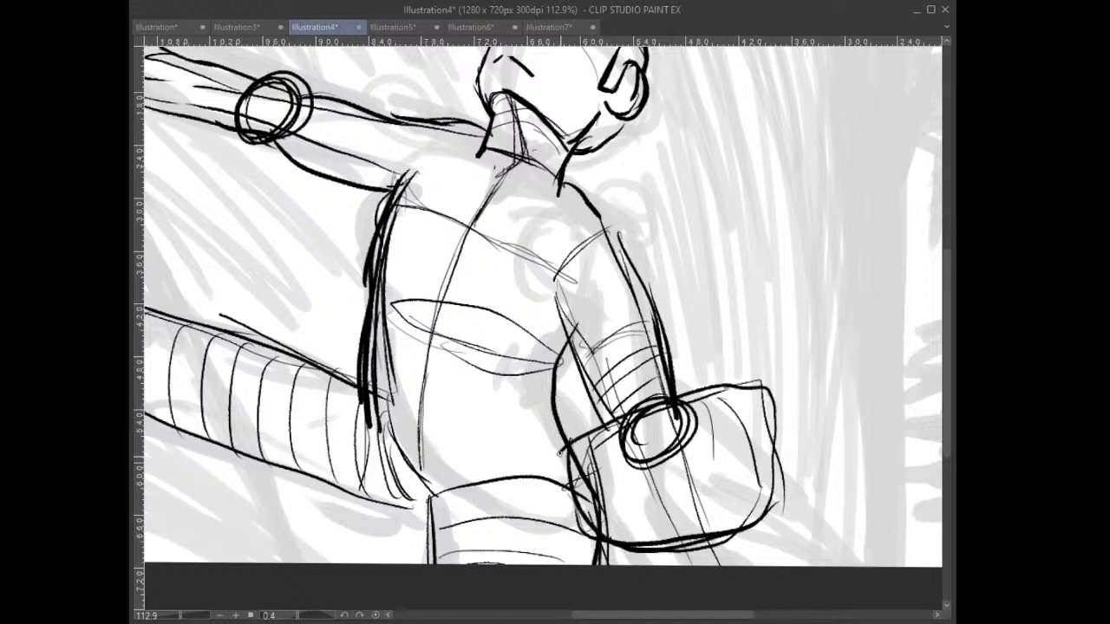
mouse_move(561, 300)
mouse_down()
mouse_move(550, 387)
mouse_move(569, 440)
mouse_up()
mouse_move(535, 337)
mouse_down()
mouse_move(568, 440)
mouse_move(574, 334)
mouse_up()
mouse_move(646, 416)
mouse_down()
mouse_move(620, 299)
mouse_move(666, 241)
mouse_move(674, 395)
mouse_up()
mouse_move(664, 238)
mouse_down()
mouse_move(673, 395)
mouse_move(618, 317)
mouse_move(628, 403)
mouse_up()
mouse_move(717, 388)
mouse_down()
mouse_move(724, 242)
mouse_move(753, 224)
mouse_move(747, 378)
mouse_move(753, 277)
mouse_up()
drag(763, 368, 782, 327)
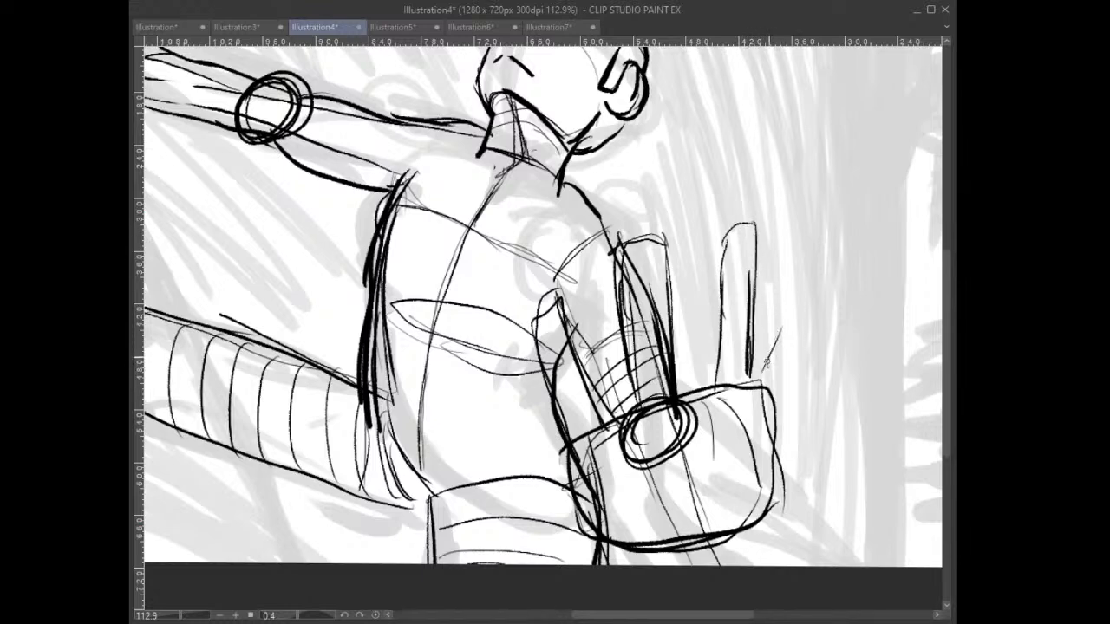
- Draw a short bent digit off the palm's outer side and thicken the palm's lower edge
drag(769, 406, 823, 393)
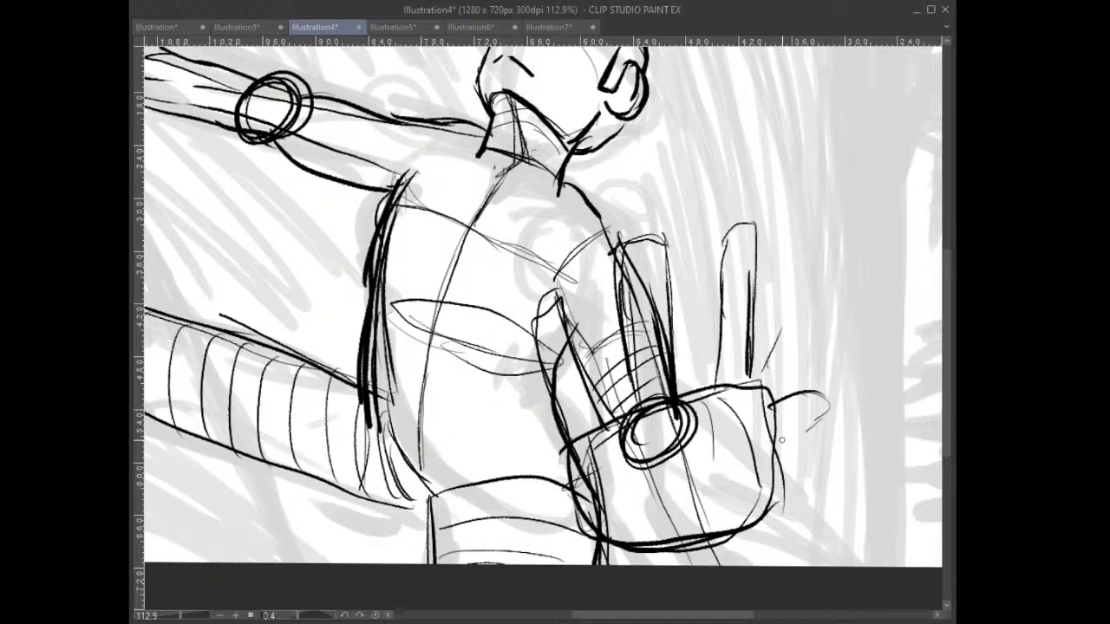
drag(798, 400, 777, 459)
mouse_move(788, 457)
mouse_down()
mouse_move(789, 471)
mouse_move(685, 532)
mouse_move(606, 538)
mouse_up()
mouse_move(720, 372)
mouse_down()
mouse_move(723, 272)
mouse_move(758, 217)
mouse_move(752, 382)
mouse_up()
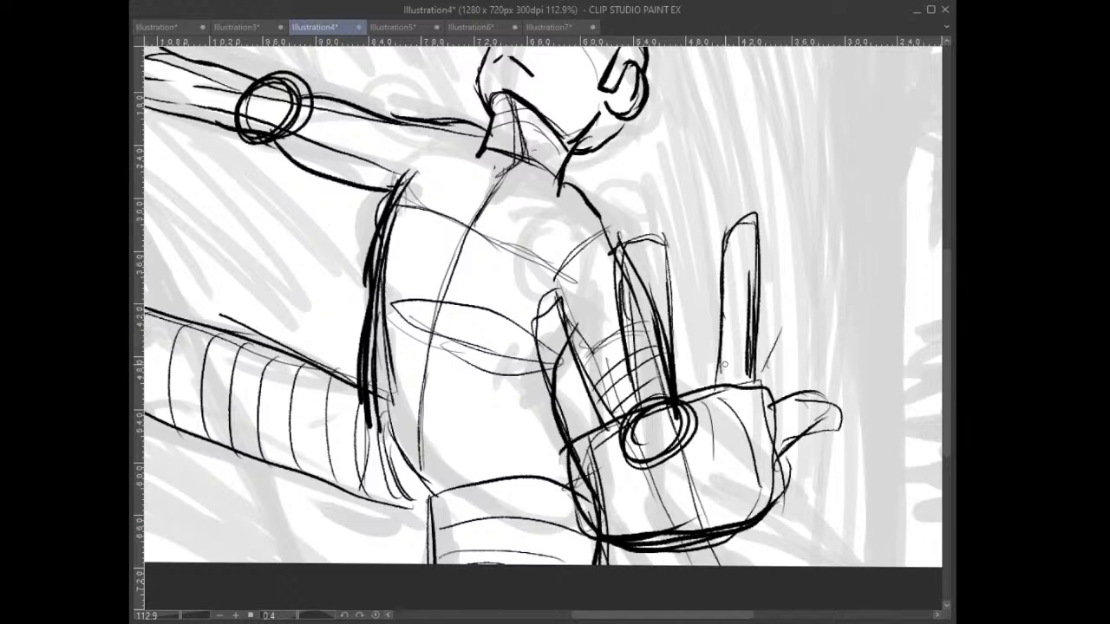
- Darken and reshape the outlines of the middle and inner upright fingers
drag(655, 284, 687, 397)
drag(671, 338, 690, 392)
drag(620, 328, 624, 404)
mouse_move(624, 308)
mouse_down()
mouse_move(628, 421)
mouse_move(616, 236)
mouse_move(655, 228)
mouse_move(669, 304)
mouse_up()
mouse_move(568, 328)
mouse_down()
mouse_move(543, 278)
mouse_move(548, 400)
mouse_up()
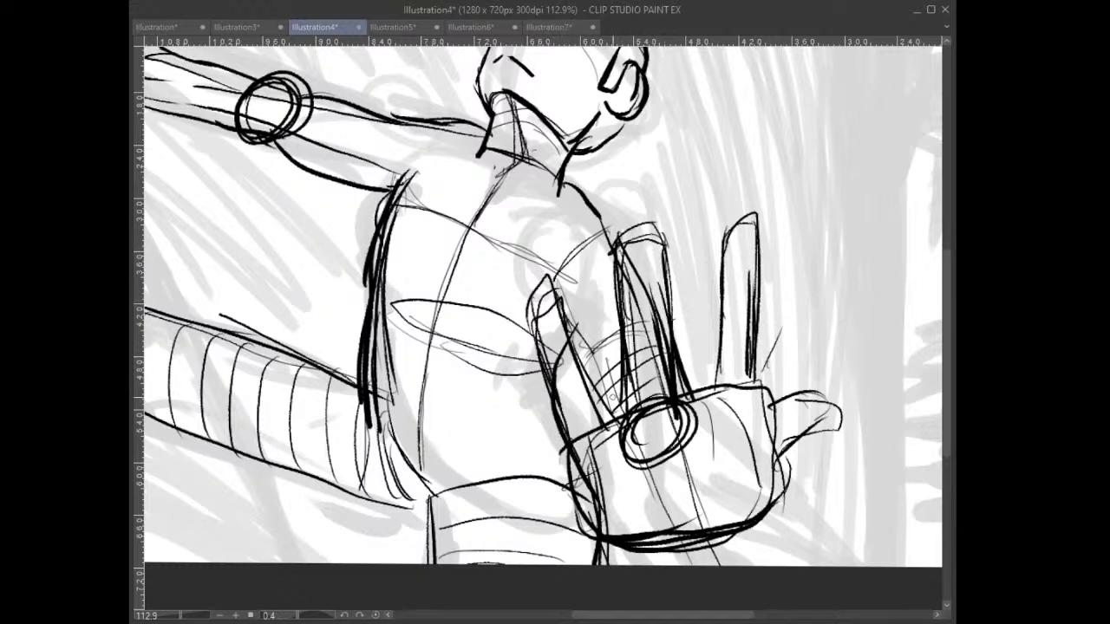
- Draw a digit reaching from the palm across the torso, and ink heavy curved contours along the palm's base
mouse_move(458, 382)
mouse_down()
mouse_move(503, 396)
mouse_move(465, 427)
mouse_move(503, 436)
mouse_move(560, 482)
mouse_move(564, 527)
mouse_move(597, 536)
mouse_move(718, 503)
mouse_move(734, 512)
mouse_move(787, 479)
mouse_up()
mouse_move(731, 416)
mouse_down()
mouse_move(722, 464)
mouse_move(707, 464)
mouse_up()
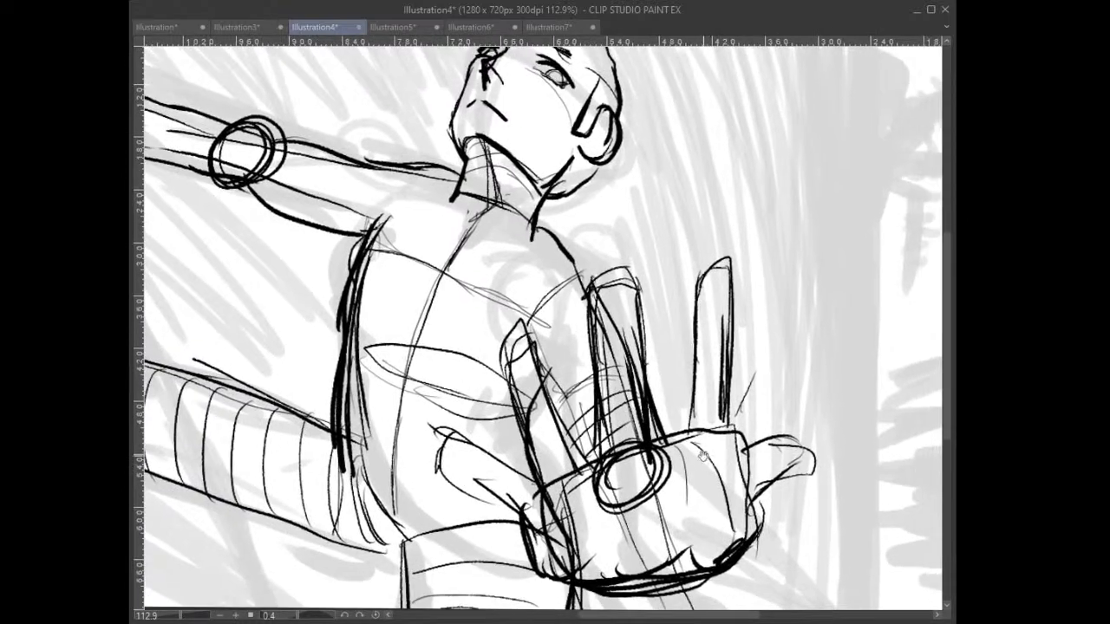
mouse_move(531, 531)
mouse_down()
mouse_move(717, 536)
mouse_move(757, 489)
mouse_move(635, 582)
mouse_up()
drag(569, 554, 699, 550)
drag(554, 544, 635, 556)
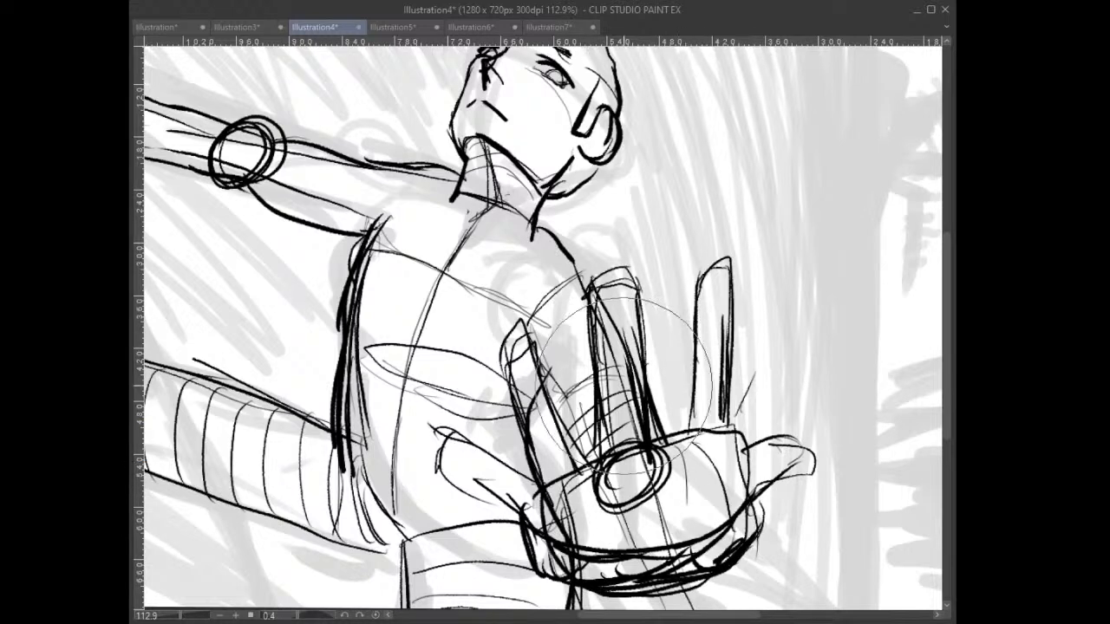
- Lasso the whole large hand, then rotate and reposition it over the lowered arm
mouse_move(703, 312)
mouse_down()
mouse_move(555, 398)
mouse_move(707, 521)
mouse_move(726, 434)
mouse_up()
click(698, 600)
drag(845, 556, 863, 524)
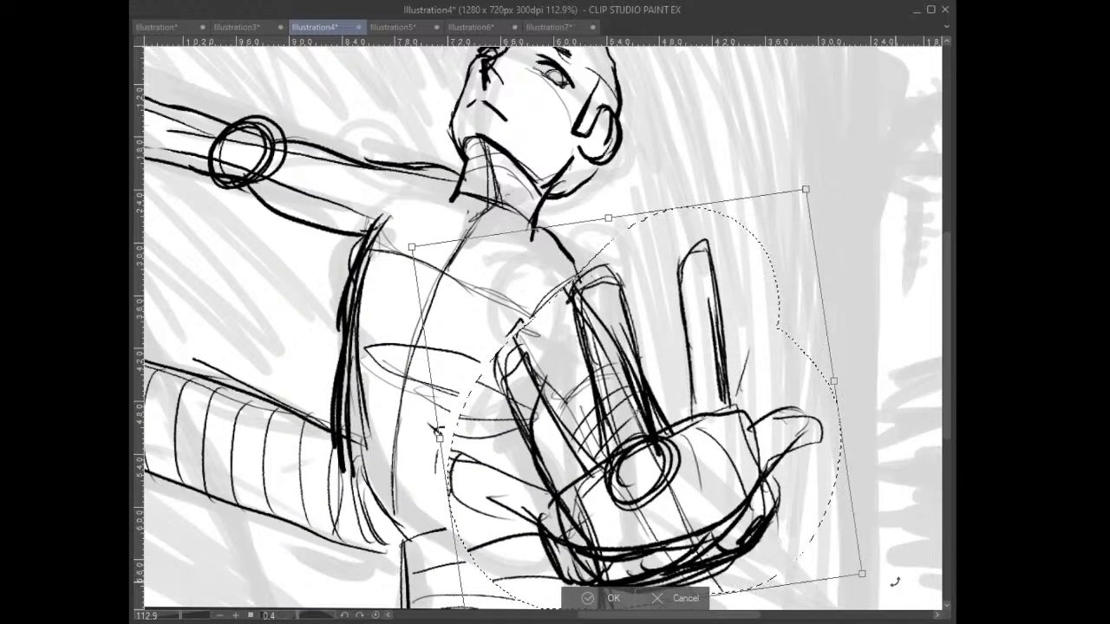
drag(897, 582, 894, 567)
drag(750, 526, 749, 513)
drag(904, 493, 859, 566)
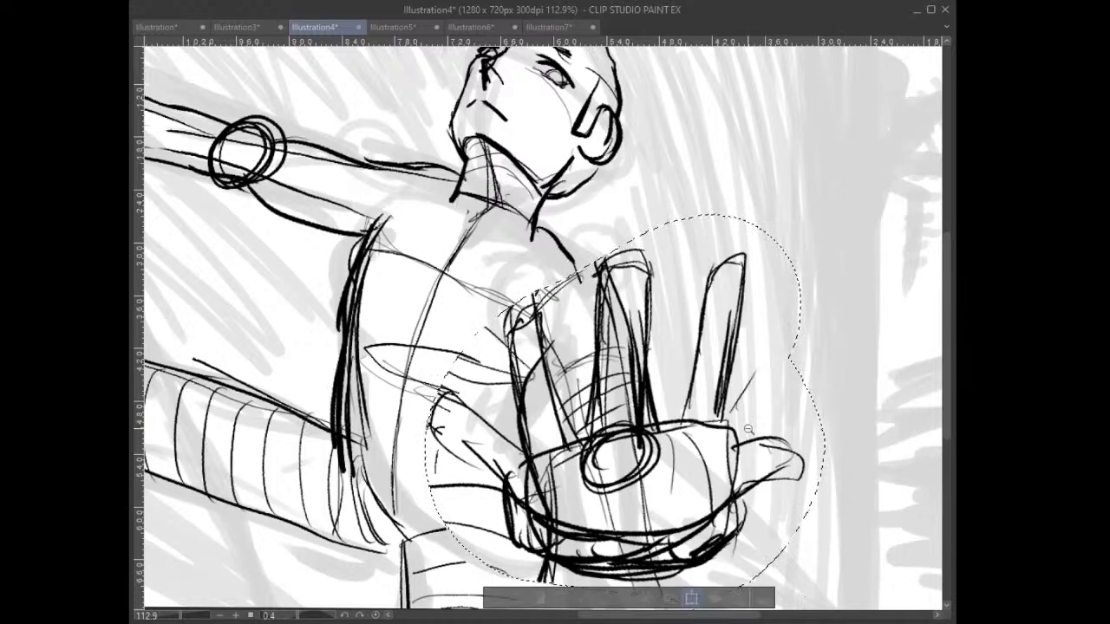
key(Return)
- Scale the selected hand slightly smaller, shift it slightly upward, apply the transform, and deselect
scroll(811, 455, down, 5)
scroll(825, 415, down, 2)
key(ctrl+t)
drag(814, 375, 792, 378)
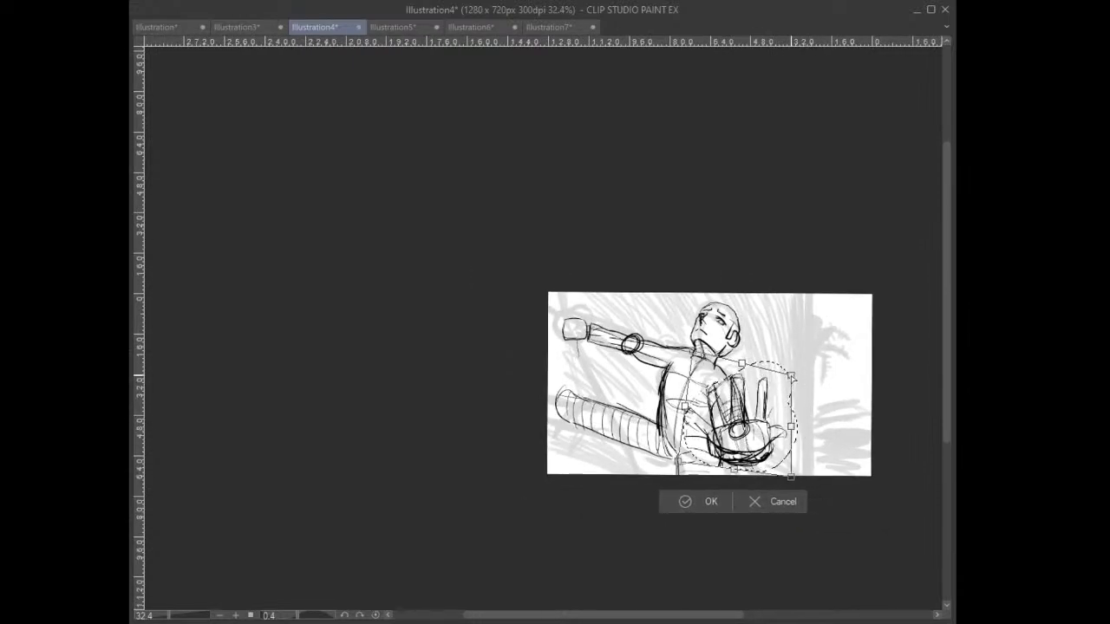
drag(690, 455, 691, 448)
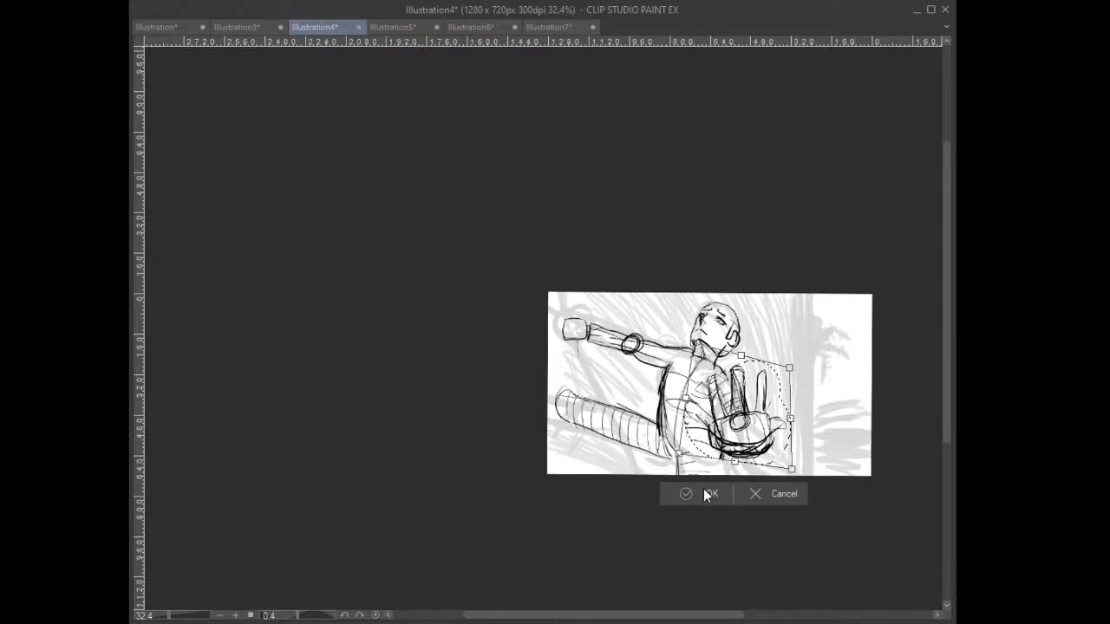
click(704, 493)
click(605, 495)
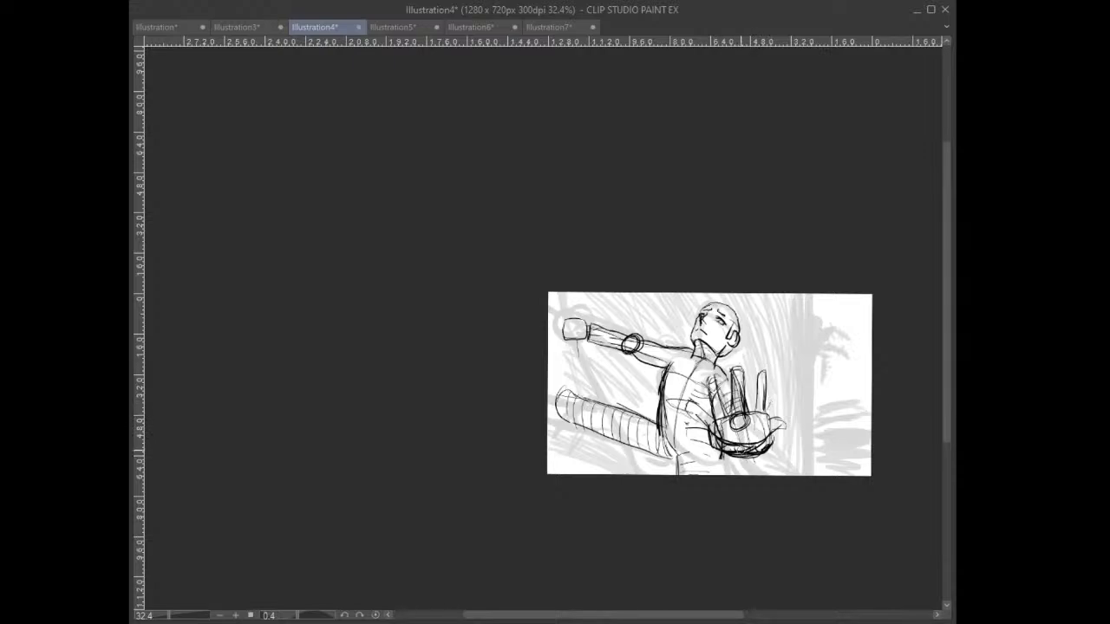
- Ink the curved pole through the outstretched fist, running from the canvas's upper edge down across the leg
drag(765, 434, 806, 331)
mouse_move(668, 470)
mouse_down()
mouse_move(661, 524)
mouse_move(674, 501)
mouse_up()
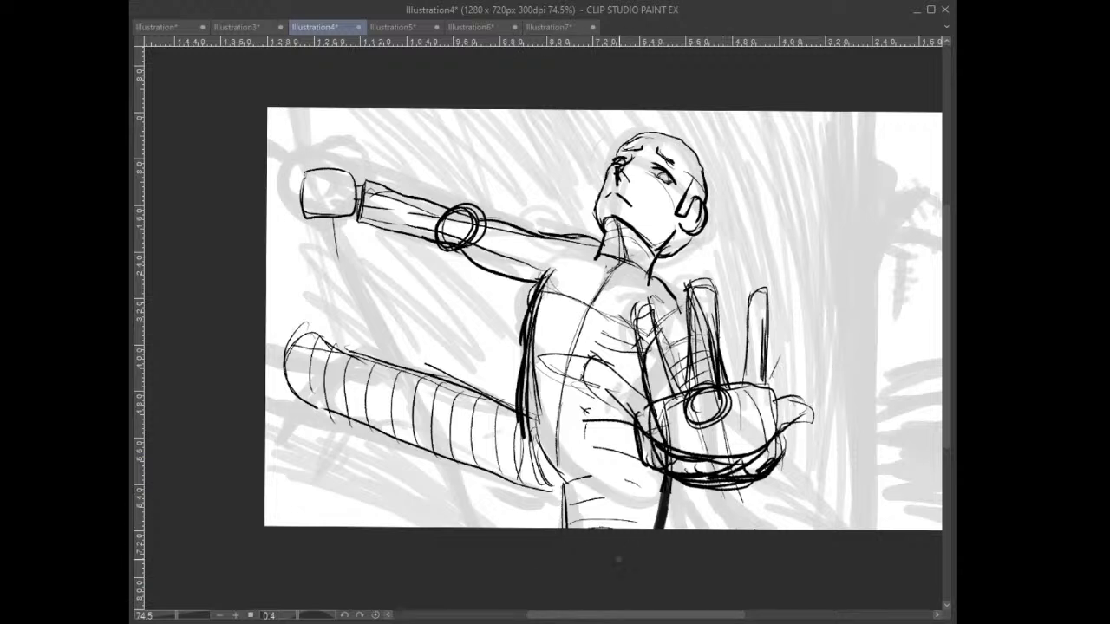
drag(335, 210, 380, 525)
drag(355, 216, 444, 526)
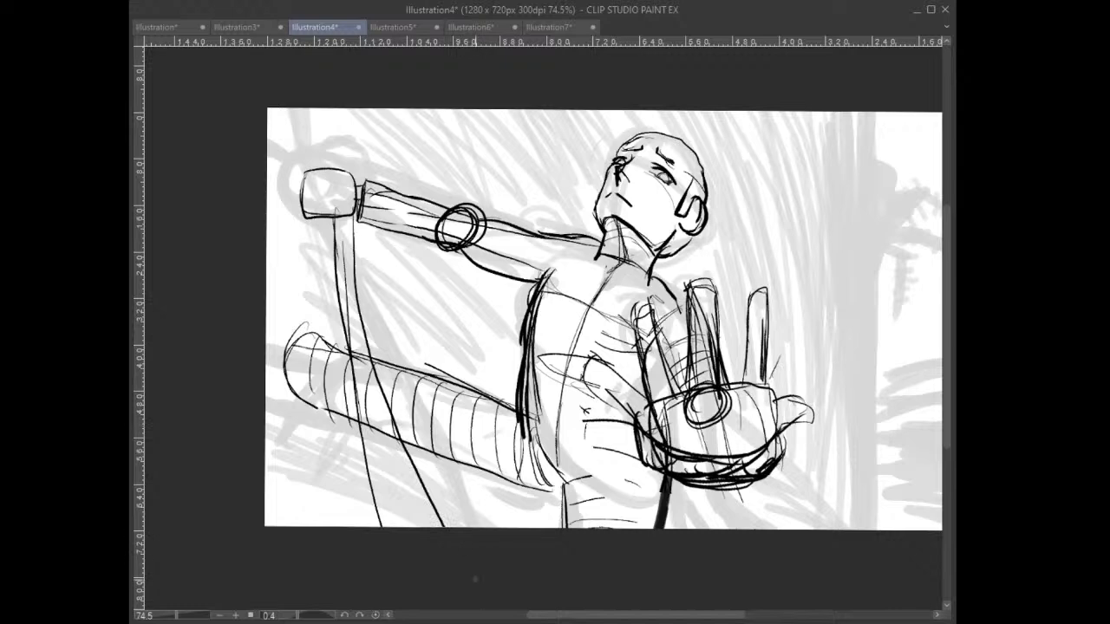
drag(331, 171, 327, 107)
mouse_move(348, 202)
mouse_down()
mouse_move(366, 333)
mouse_move(416, 504)
mouse_up()
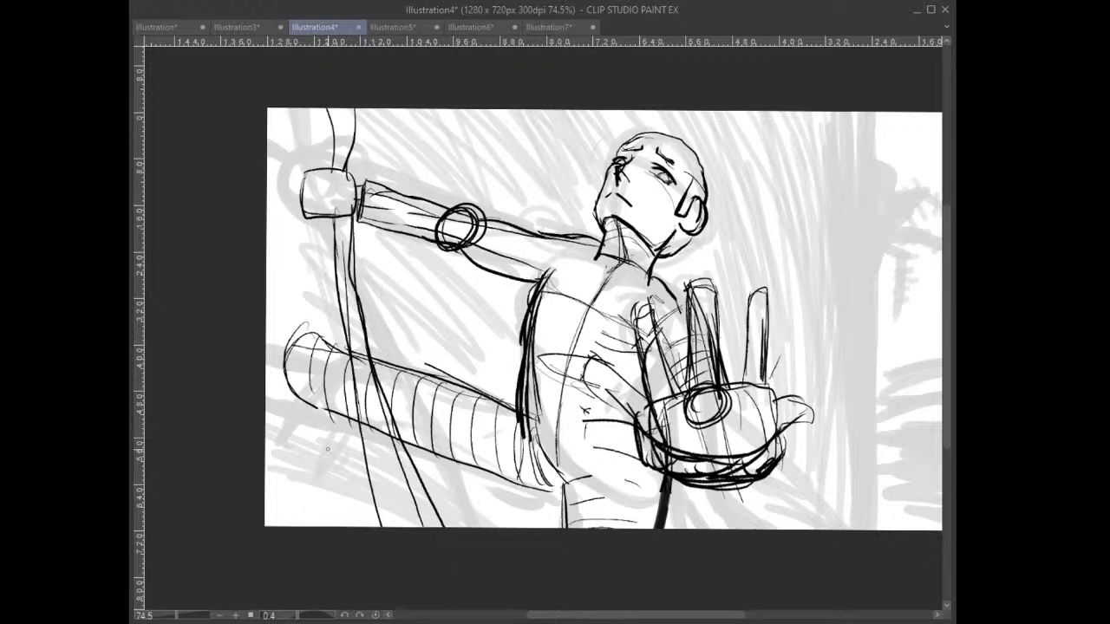
- Draw the upper and lower edges of the lower leg from the knee out to the canvas edge
drag(333, 410, 264, 448)
drag(423, 406, 265, 448)
drag(340, 410, 264, 448)
drag(361, 359, 264, 392)
drag(344, 361, 264, 393)
drag(303, 369, 265, 390)
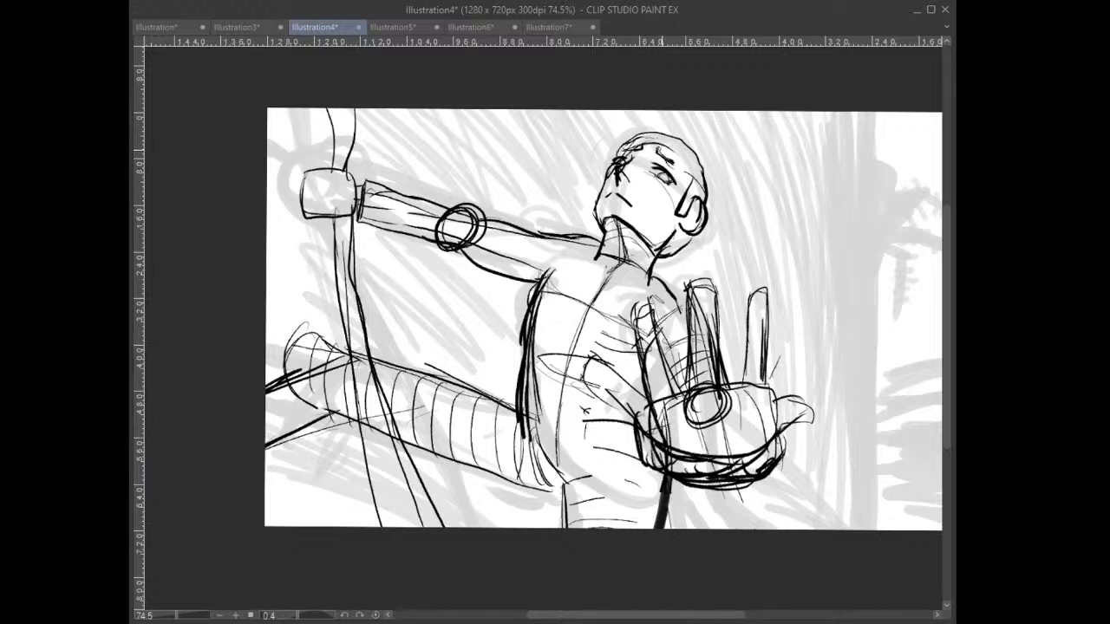
- Draw a curved centre line down the face and rework the contours of the brow and the side of the head
drag(694, 163, 649, 233)
drag(688, 163, 617, 151)
drag(685, 168, 708, 216)
drag(694, 165, 704, 220)
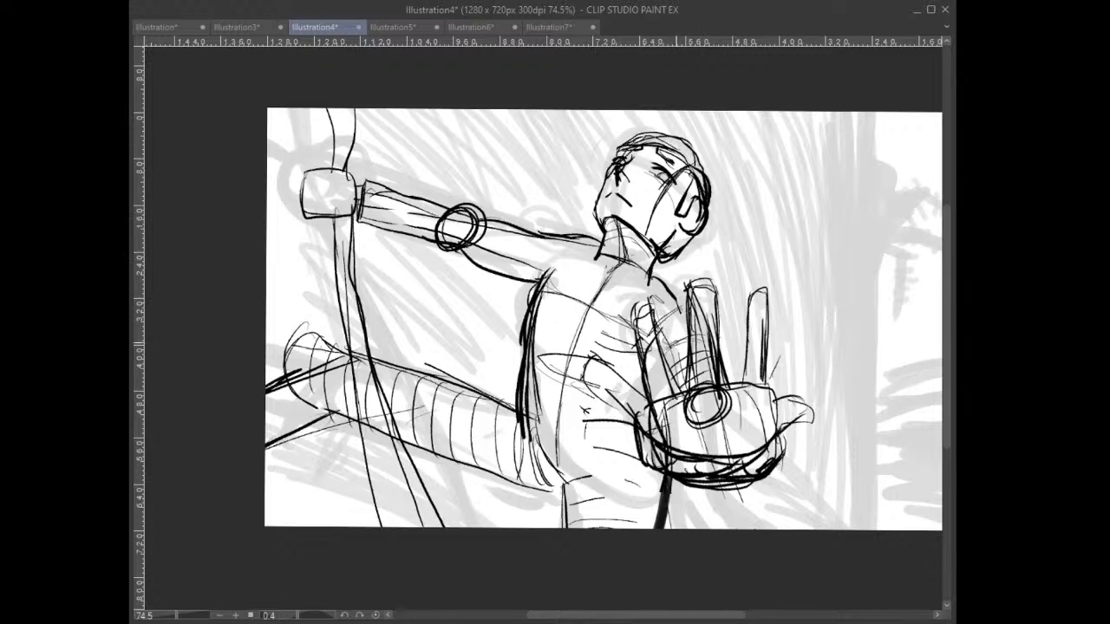
- Flip the canvas view horizontally and rework the large hand with heavy overlapping strokes into a rounded, tapering mass of fingers
key(h)
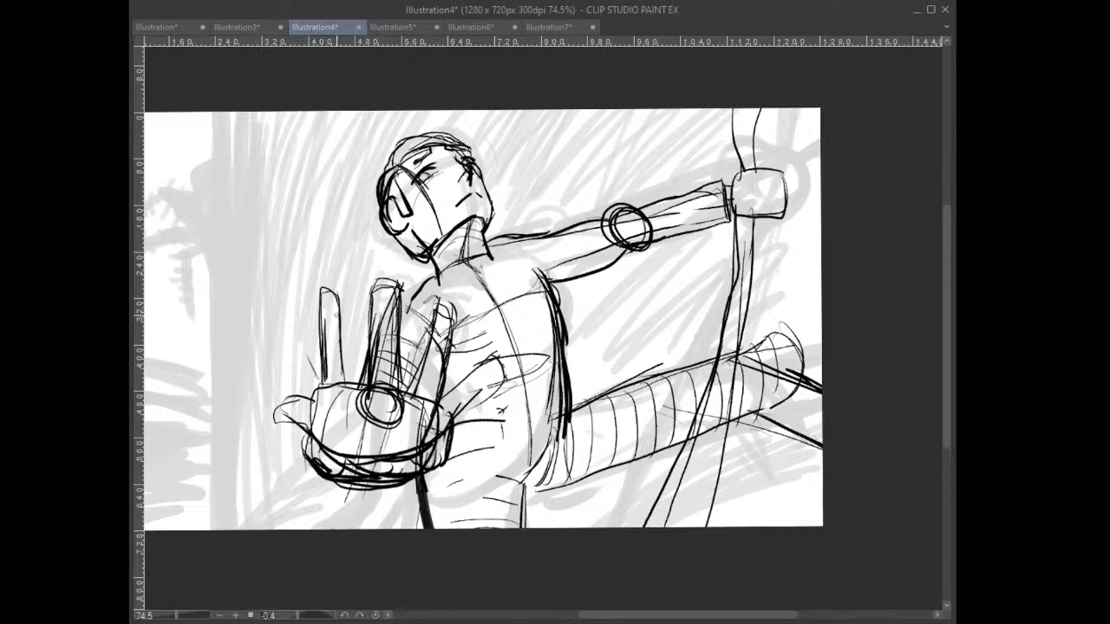
mouse_move(413, 414)
mouse_down()
mouse_move(390, 346)
mouse_move(347, 290)
mouse_move(306, 271)
mouse_move(286, 337)
mouse_move(300, 386)
mouse_move(356, 468)
mouse_move(429, 455)
mouse_move(425, 399)
mouse_move(337, 270)
mouse_move(366, 265)
mouse_move(429, 382)
mouse_move(438, 464)
mouse_move(444, 385)
mouse_up()
mouse_move(331, 265)
mouse_down()
mouse_move(378, 423)
mouse_move(360, 415)
mouse_up()
mouse_move(310, 291)
mouse_down()
mouse_move(331, 409)
mouse_move(310, 284)
mouse_move(325, 271)
mouse_move(336, 312)
mouse_move(297, 267)
mouse_move(303, 418)
mouse_up()
mouse_move(291, 325)
mouse_down()
mouse_move(301, 259)
mouse_move(319, 364)
mouse_move(351, 342)
mouse_move(357, 399)
mouse_move(364, 325)
mouse_move(407, 389)
mouse_up()
drag(394, 312, 436, 408)
drag(455, 326, 445, 386)
drag(420, 290, 406, 327)
- Add a contour line to the outstretched upper arm, a thumb to the gripping fist, and firmer edges to the lower leg
drag(566, 271, 646, 237)
mouse_move(772, 179)
mouse_down()
mouse_move(739, 188)
mouse_move(767, 198)
mouse_up()
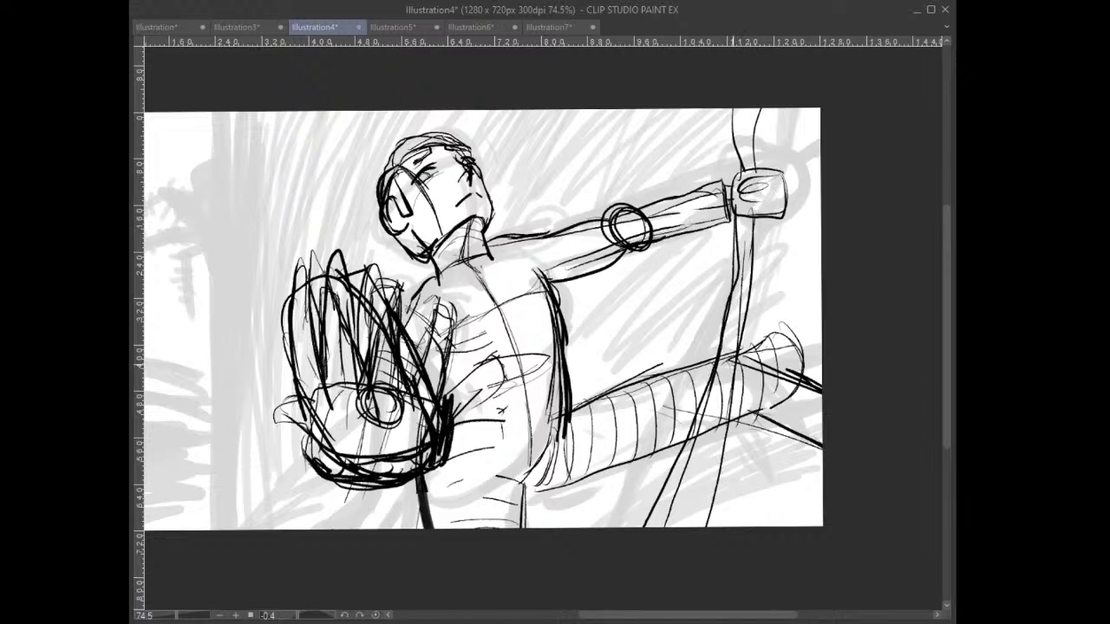
drag(744, 410, 812, 429)
drag(751, 355, 821, 381)
- Erase the finger and arm lines between the large hand and the shoulder
mouse_move(607, 438)
mouse_down()
mouse_move(654, 286)
mouse_move(900, 321)
mouse_move(936, 386)
mouse_up()
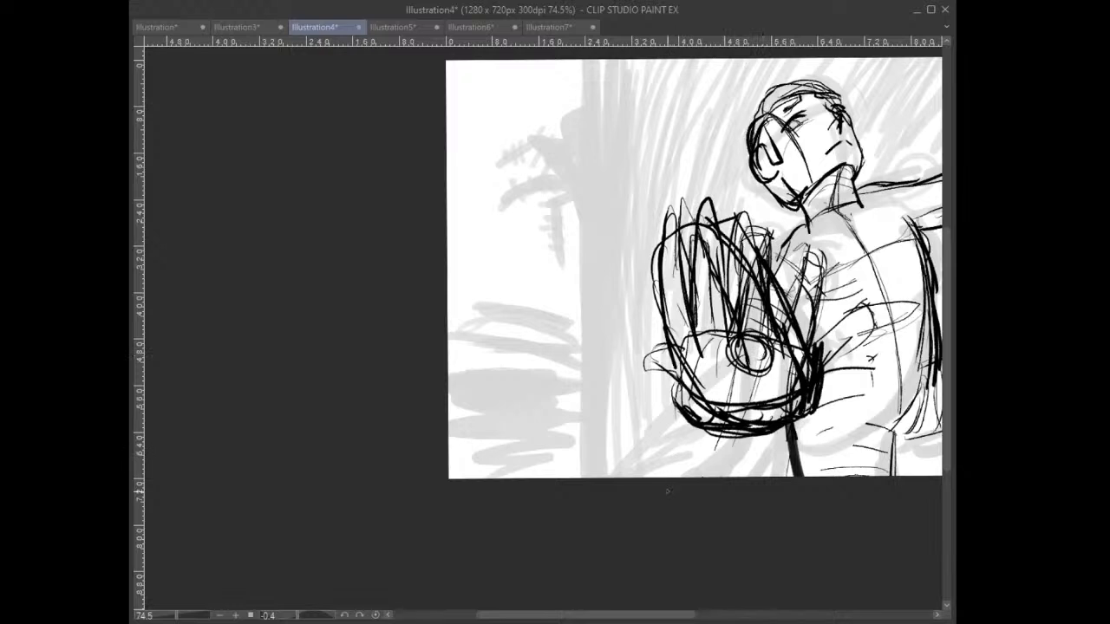
mouse_move(746, 234)
mouse_down()
mouse_move(816, 329)
mouse_move(805, 283)
mouse_move(817, 284)
mouse_move(795, 254)
mouse_up()
mouse_move(806, 320)
mouse_down()
mouse_move(790, 293)
mouse_move(784, 307)
mouse_move(750, 198)
mouse_move(729, 221)
mouse_up()
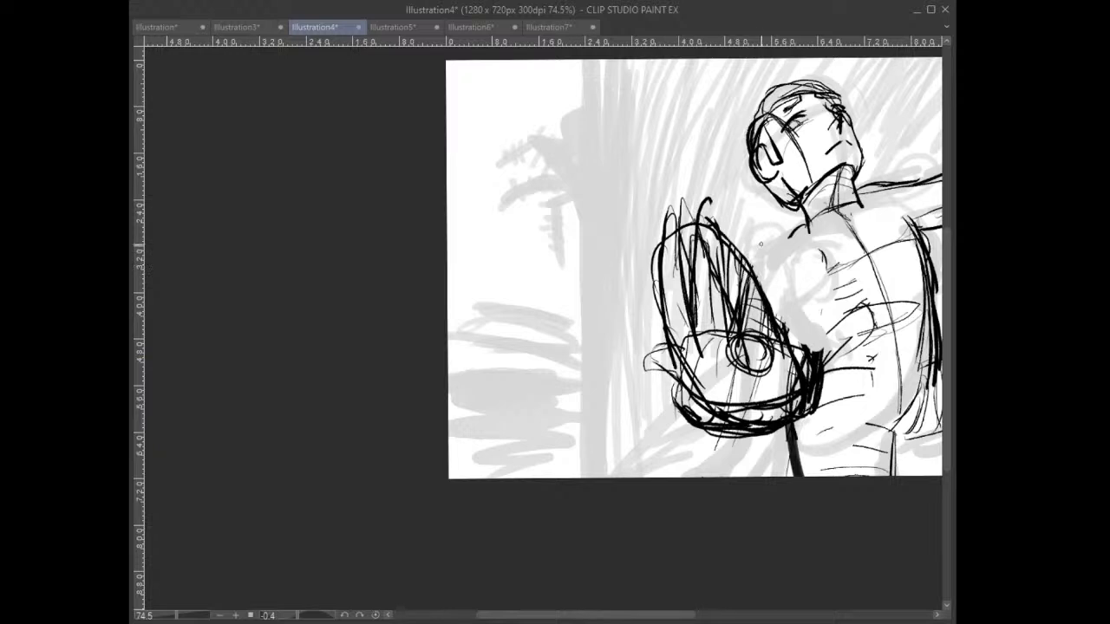
- Redraw the foreshortened upper arm from shoulder to hand with curved cross-contours, and add strokes to the nearest finger and palm
mouse_move(794, 234)
mouse_down()
mouse_move(758, 274)
mouse_move(799, 344)
mouse_up()
drag(816, 289, 800, 332)
drag(770, 268, 799, 300)
drag(788, 249, 822, 291)
drag(808, 225, 833, 258)
mouse_move(765, 283)
mouse_down()
mouse_move(785, 283)
mouse_move(806, 311)
mouse_up()
mouse_move(736, 256)
mouse_down()
mouse_move(735, 205)
mouse_move(716, 193)
mouse_move(703, 318)
mouse_move(728, 336)
mouse_move(763, 404)
mouse_up()
drag(734, 367, 764, 401)
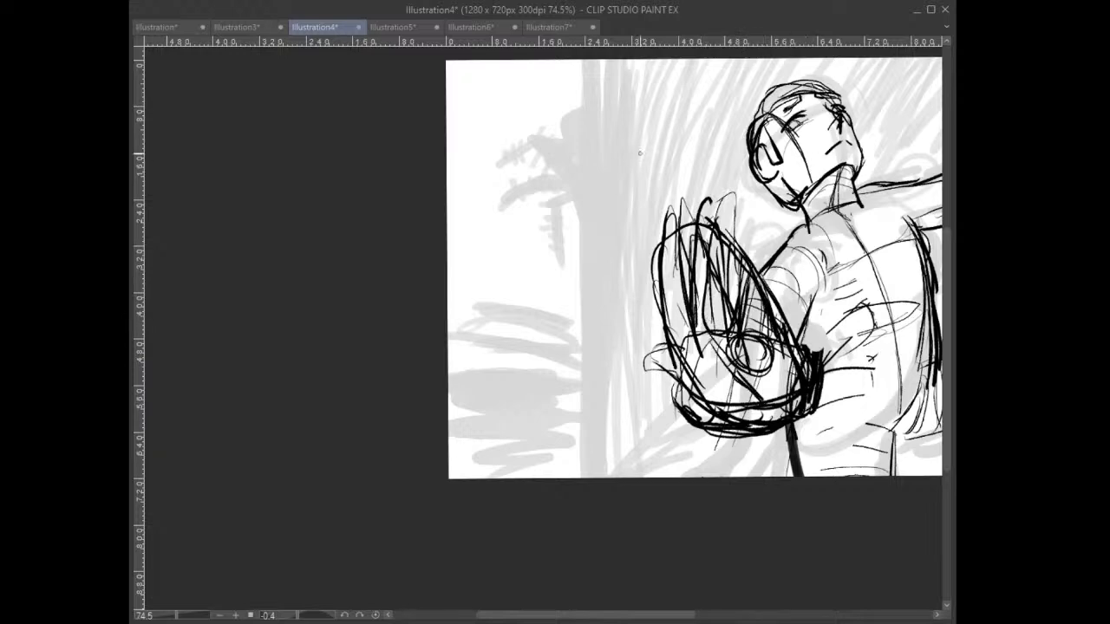
- Draw the long vertical edge of the grey wall beside the large hand, running the full canvas height
mouse_move(814, 333)
mouse_down()
mouse_move(739, 332)
mouse_move(511, 380)
mouse_move(454, 444)
mouse_move(487, 428)
mouse_move(491, 442)
mouse_up()
drag(258, 169, 262, 472)
drag(262, 333, 271, 588)
drag(264, 496, 267, 588)
drag(275, 253, 266, 492)
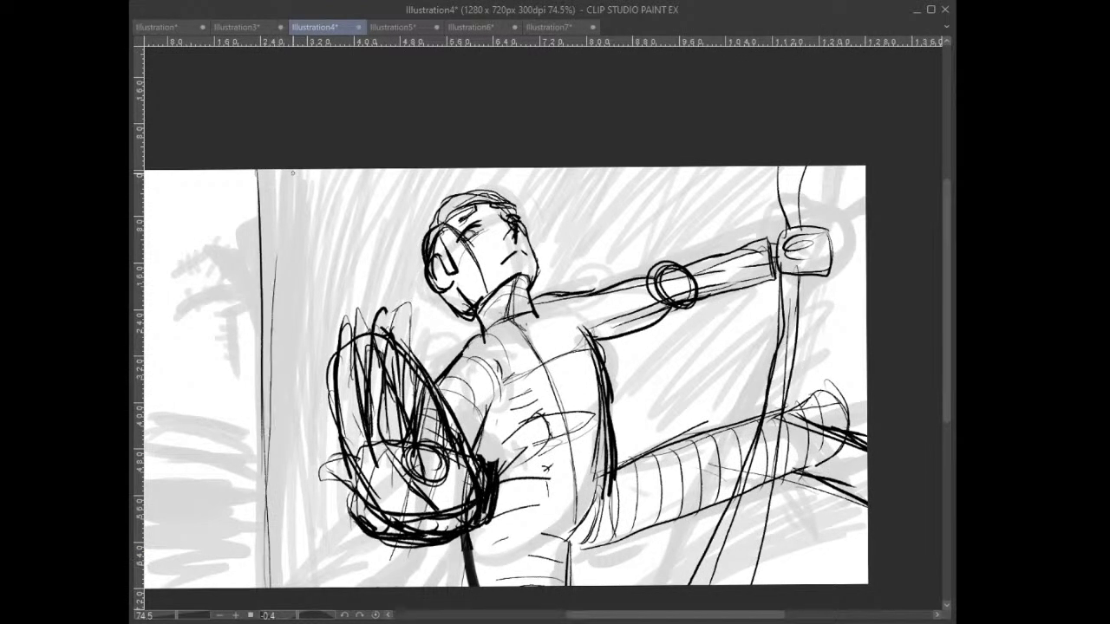
- Strengthen the underside of the extended leg and redraw the hip curve and inner edge of the near leg
drag(645, 542, 692, 527)
mouse_move(692, 526)
mouse_down()
mouse_move(557, 557)
mouse_move(726, 520)
mouse_up()
mouse_move(722, 522)
mouse_down()
mouse_move(769, 498)
mouse_move(669, 535)
mouse_up()
drag(580, 535, 576, 585)
drag(502, 551, 569, 535)
mouse_move(576, 543)
mouse_down()
mouse_move(609, 491)
mouse_move(581, 544)
mouse_up()
- Thicken the torso's outer side and ink a bold curve across the chest
drag(581, 328, 609, 439)
drag(594, 373, 605, 457)
drag(513, 371, 612, 352)
drag(548, 363, 595, 355)
drag(555, 355, 494, 404)
- Add cross-contours to the outstretched arm on both sides of its elbow
mouse_move(634, 276)
mouse_down()
mouse_move(626, 330)
mouse_move(659, 319)
mouse_up()
drag(697, 262, 701, 286)
drag(719, 262, 726, 292)
- Ink the jagged-limbed creature beyond the wall edge, and flat pointed shapes with a tiny upright mark beneath it
drag(554, 328, 774, 289)
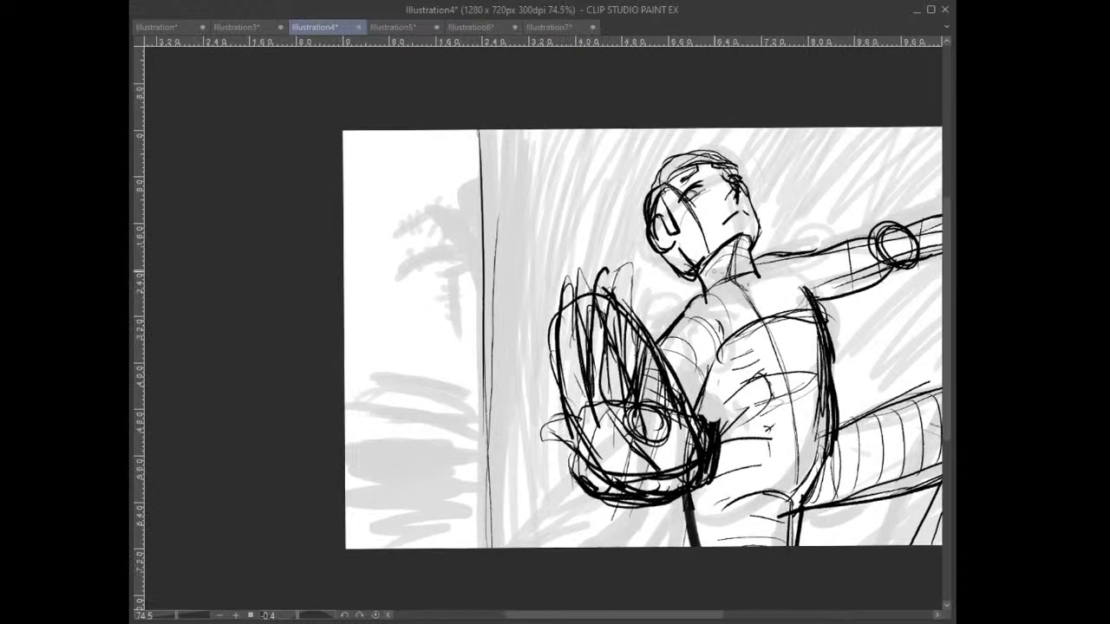
mouse_move(468, 178)
mouse_down()
mouse_move(477, 224)
mouse_move(424, 206)
mouse_move(479, 247)
mouse_move(413, 261)
mouse_move(481, 253)
mouse_move(432, 291)
mouse_move(477, 279)
mouse_up()
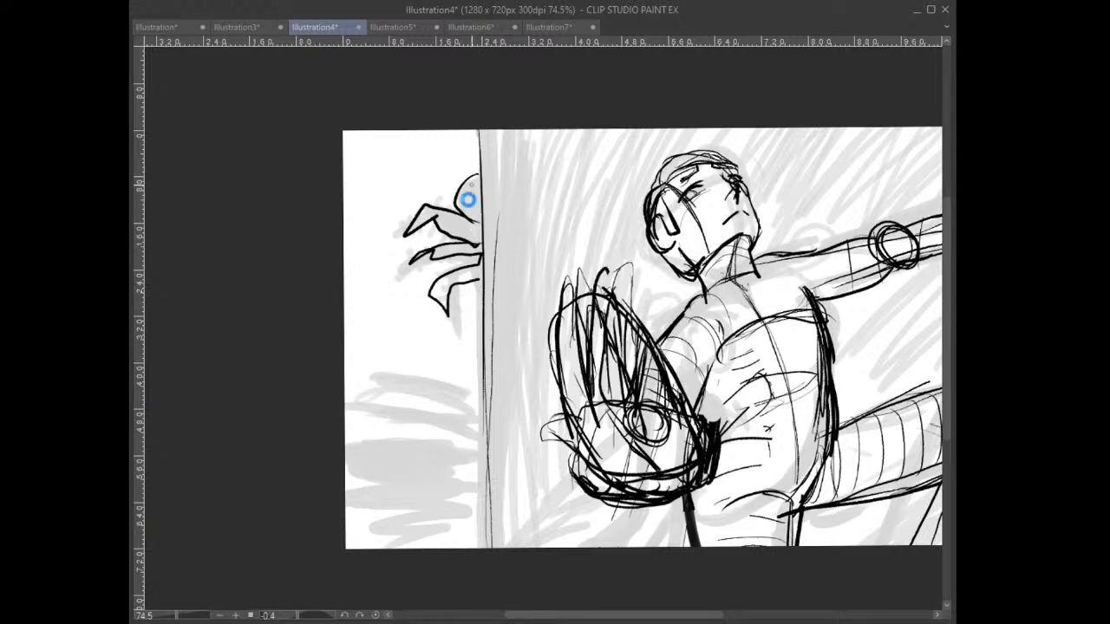
mouse_move(475, 391)
mouse_down()
mouse_move(384, 392)
mouse_move(475, 395)
mouse_up()
drag(387, 396, 476, 407)
mouse_move(361, 412)
mouse_down()
mouse_move(473, 409)
mouse_move(426, 427)
mouse_up()
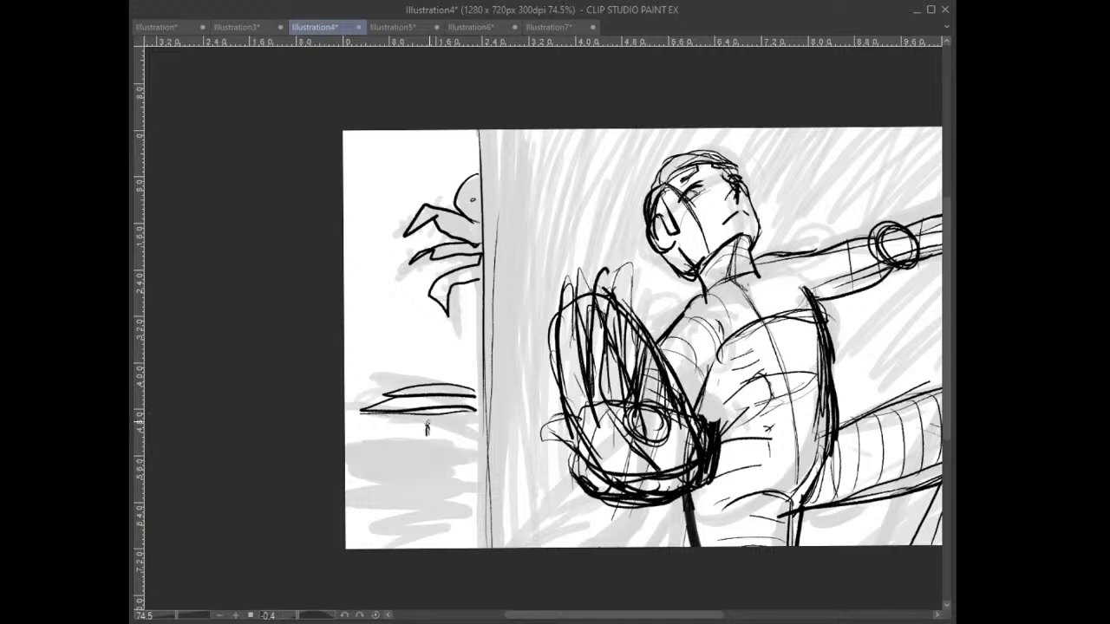
- Draw two small floating ovals in the open area around the jagged-limbed creature
mouse_move(774, 390)
mouse_down()
mouse_move(542, 392)
mouse_move(712, 387)
mouse_move(754, 372)
mouse_up()
drag(382, 209, 397, 210)
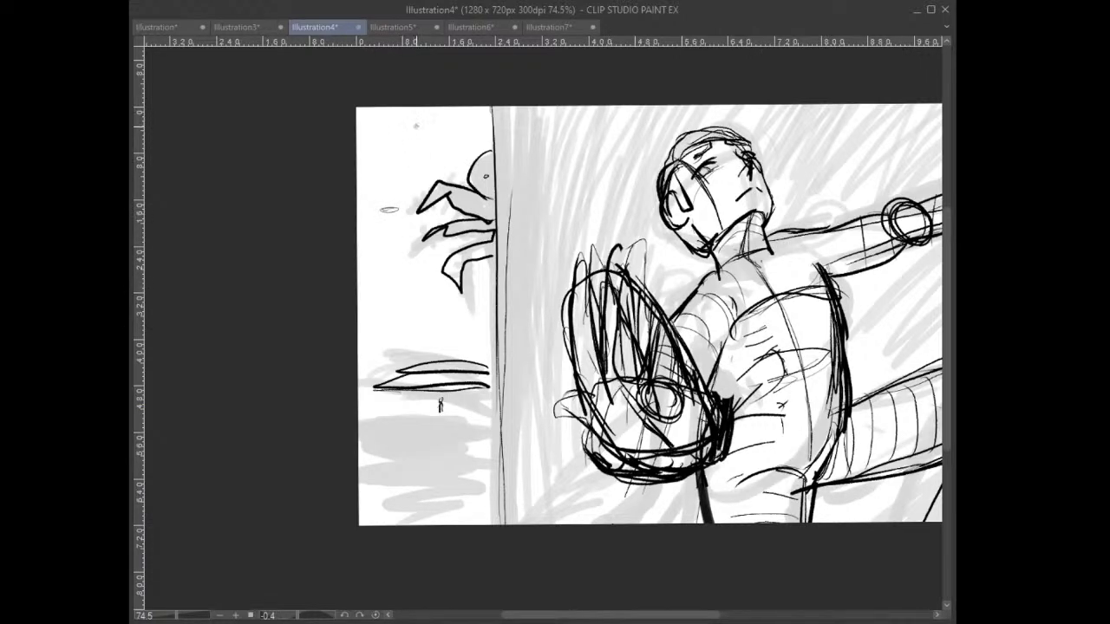
drag(416, 123, 437, 125)
- Thicken the wall's vertical edge with a second full-height line
drag(785, 366, 733, 395)
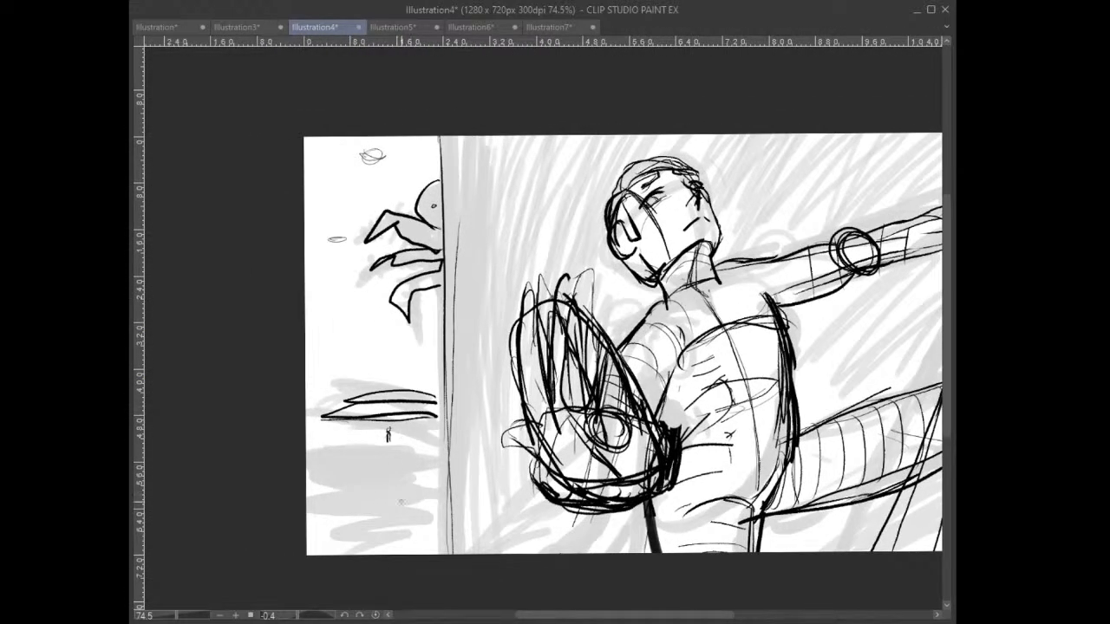
mouse_move(450, 336)
mouse_down()
mouse_move(449, 562)
mouse_move(452, 136)
mouse_move(446, 369)
mouse_up()
drag(452, 153, 453, 291)
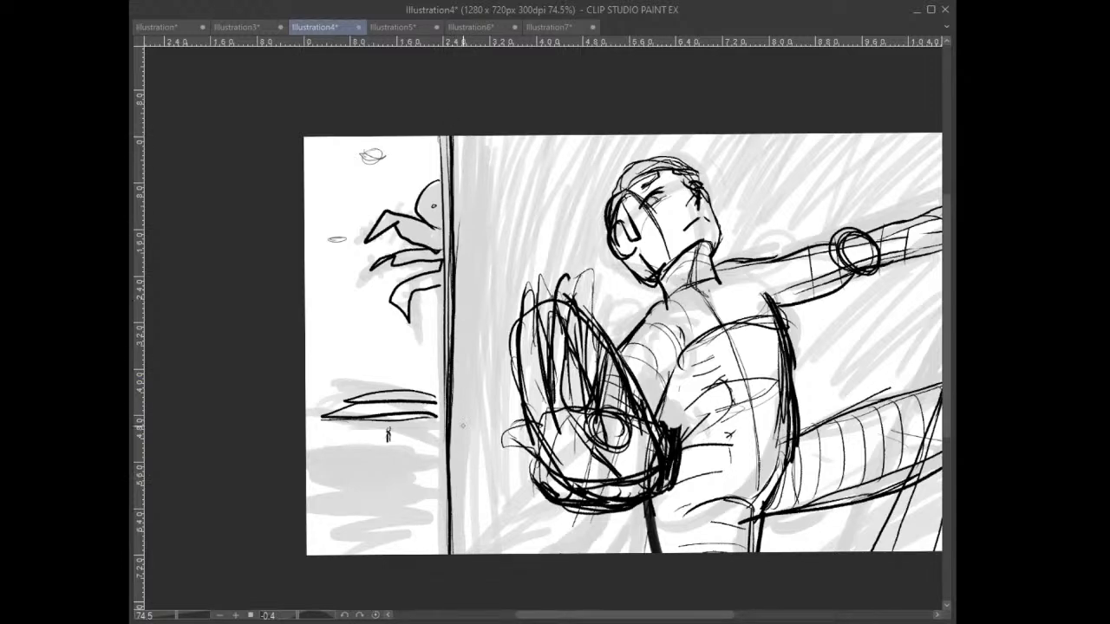
- Sketch a large round helmet around the head and a collar ring at the base of the neck
drag(661, 398, 549, 409)
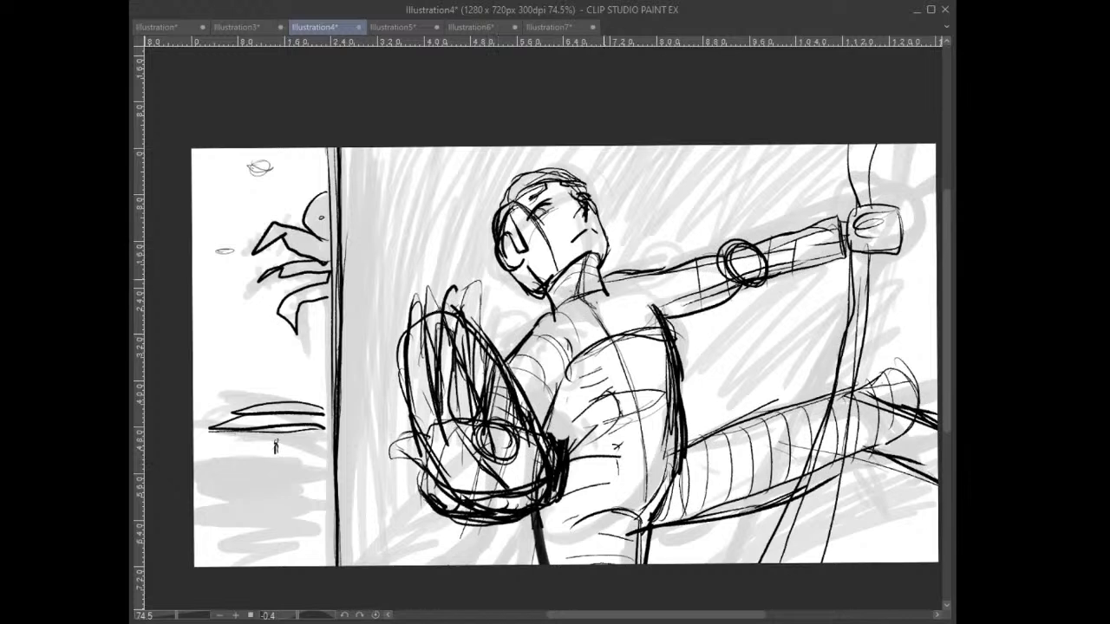
mouse_move(630, 147)
mouse_down()
mouse_move(643, 192)
mouse_move(626, 222)
mouse_move(626, 276)
mouse_up()
mouse_move(611, 149)
mouse_down()
mouse_move(486, 164)
mouse_move(486, 286)
mouse_move(558, 316)
mouse_move(468, 175)
mouse_move(486, 148)
mouse_move(529, 295)
mouse_move(616, 248)
mouse_move(628, 295)
mouse_move(593, 317)
mouse_move(559, 312)
mouse_move(529, 281)
mouse_up()
mouse_move(640, 276)
mouse_down()
mouse_move(626, 248)
mouse_move(624, 283)
mouse_move(555, 313)
mouse_move(641, 286)
mouse_up()
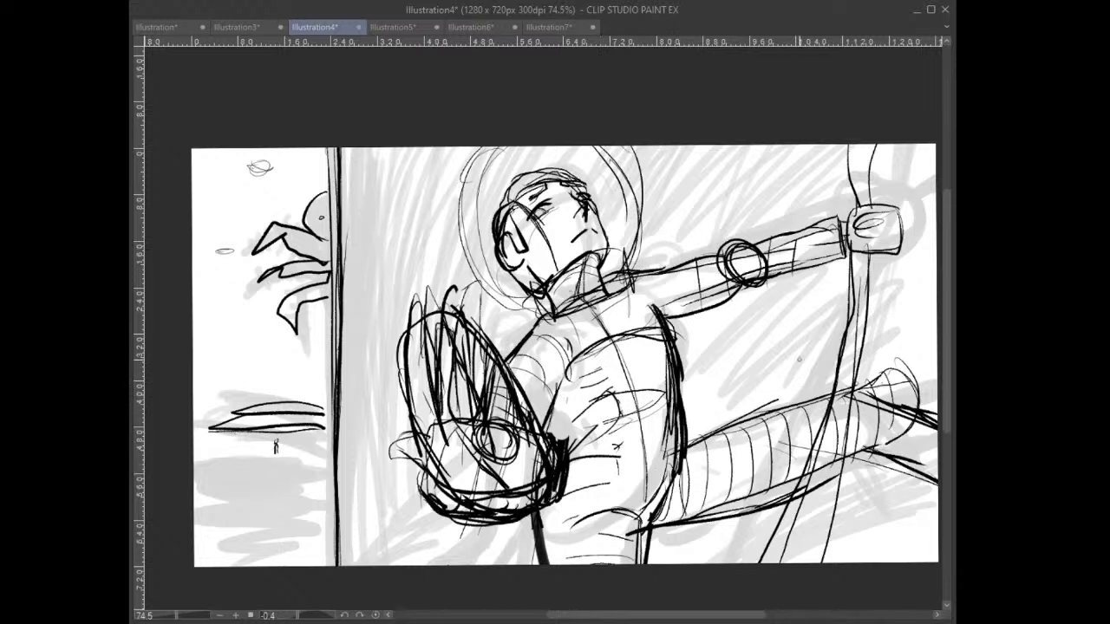
- Strengthen the upper edge of the extended leg beside the torso
mouse_move(685, 370)
mouse_down()
mouse_move(674, 484)
mouse_move(831, 382)
mouse_up()
drag(749, 418, 769, 410)
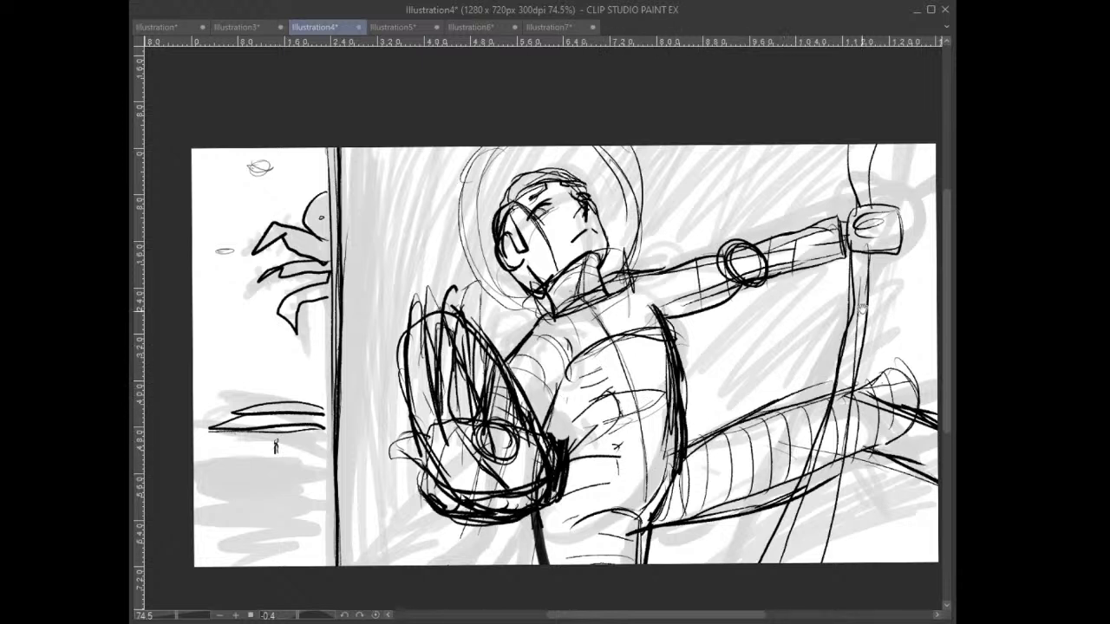
- Strengthen the pole's edges above and below the gripping hand and start short bands across its upper end
drag(855, 259, 834, 400)
mouse_move(869, 297)
mouse_down()
mouse_move(883, 291)
mouse_move(881, 255)
mouse_up()
mouse_move(843, 192)
mouse_down()
mouse_move(883, 179)
mouse_move(888, 144)
mouse_up()
- Add curved cross-contour bands down the pole from below the hand to the canvas edge
drag(845, 340, 881, 323)
drag(836, 350, 862, 341)
drag(836, 401, 869, 385)
drag(827, 421, 864, 411)
drag(815, 442, 843, 429)
drag(800, 468, 818, 446)
drag(803, 499, 828, 472)
drag(796, 522, 835, 498)
mouse_move(779, 557)
mouse_down()
mouse_move(824, 529)
mouse_move(838, 551)
mouse_move(858, 531)
mouse_move(841, 531)
mouse_up()
- Add light vertical strokes beside the wall edge and two small ovals below the flat disc shape
drag(344, 171, 339, 340)
drag(361, 163, 347, 349)
drag(254, 484, 309, 470)
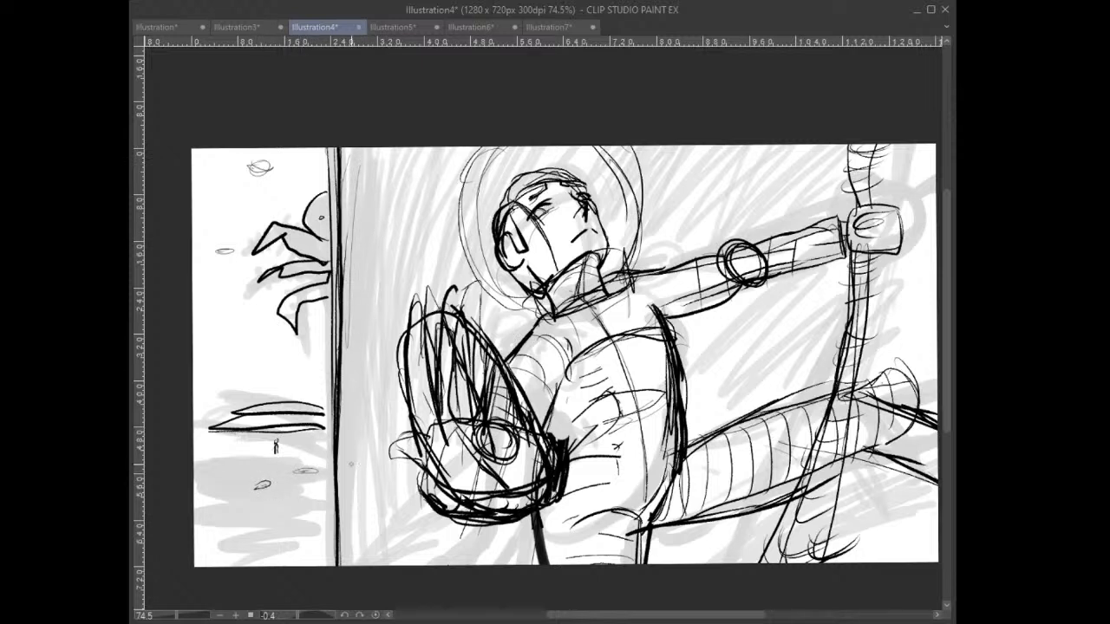
- Widen the round helmet with extra curved outlines on both sides of the head
drag(631, 156, 622, 268)
drag(652, 227, 628, 147)
mouse_move(478, 155)
mouse_down()
mouse_move(497, 297)
mouse_move(459, 188)
mouse_up()
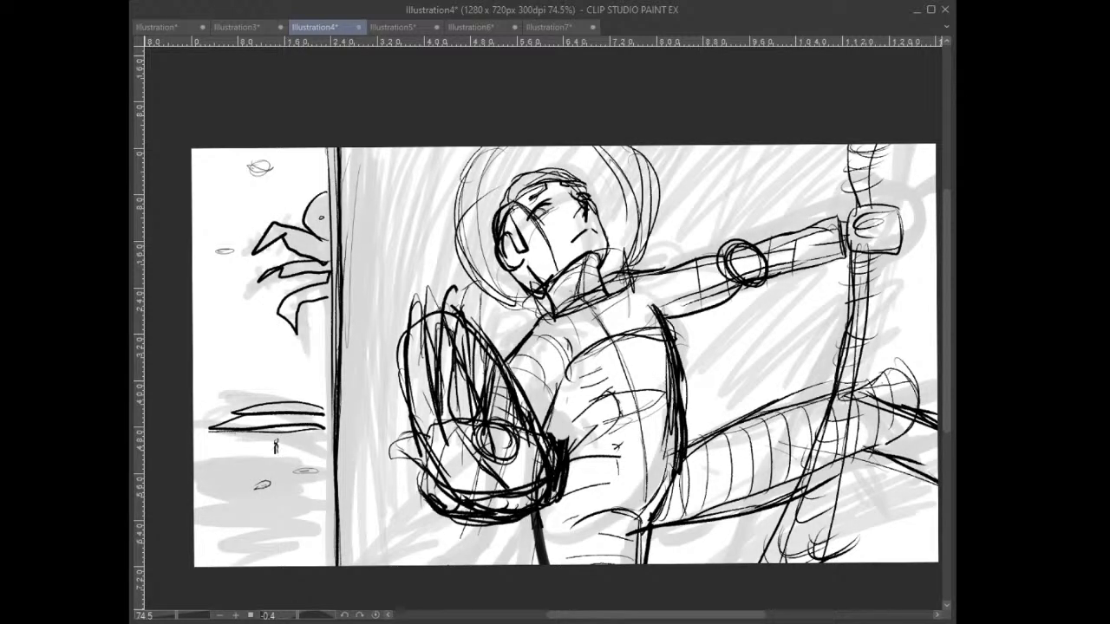
- Switch to Illustration5 and clear its vertical line drawing
click(393, 26)
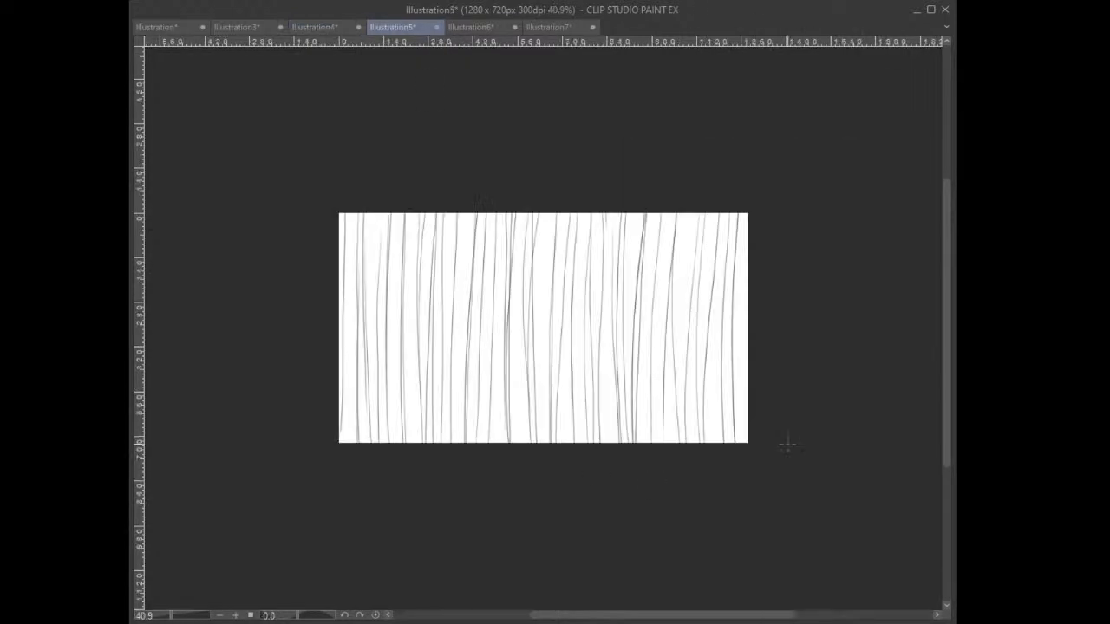
key(Delete)
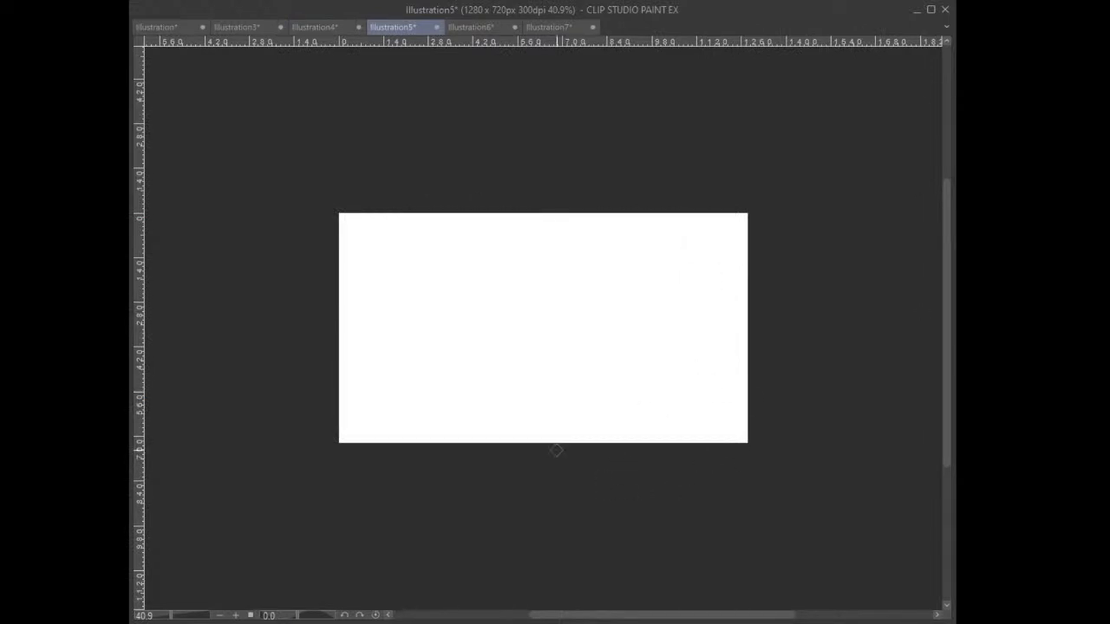
drag(555, 267, 561, 355)
drag(555, 310, 630, 358)
mouse_move(645, 319)
mouse_down()
mouse_move(610, 247)
mouse_move(537, 303)
mouse_up()
mouse_move(614, 243)
mouse_down()
mouse_move(644, 338)
mouse_move(597, 364)
mouse_move(621, 368)
mouse_up()
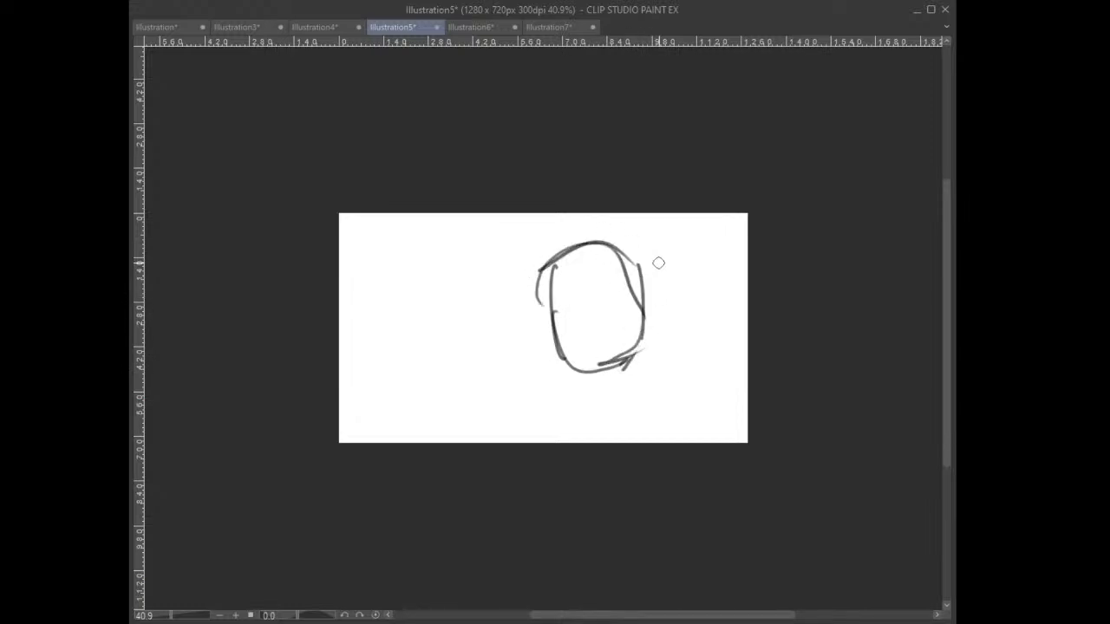
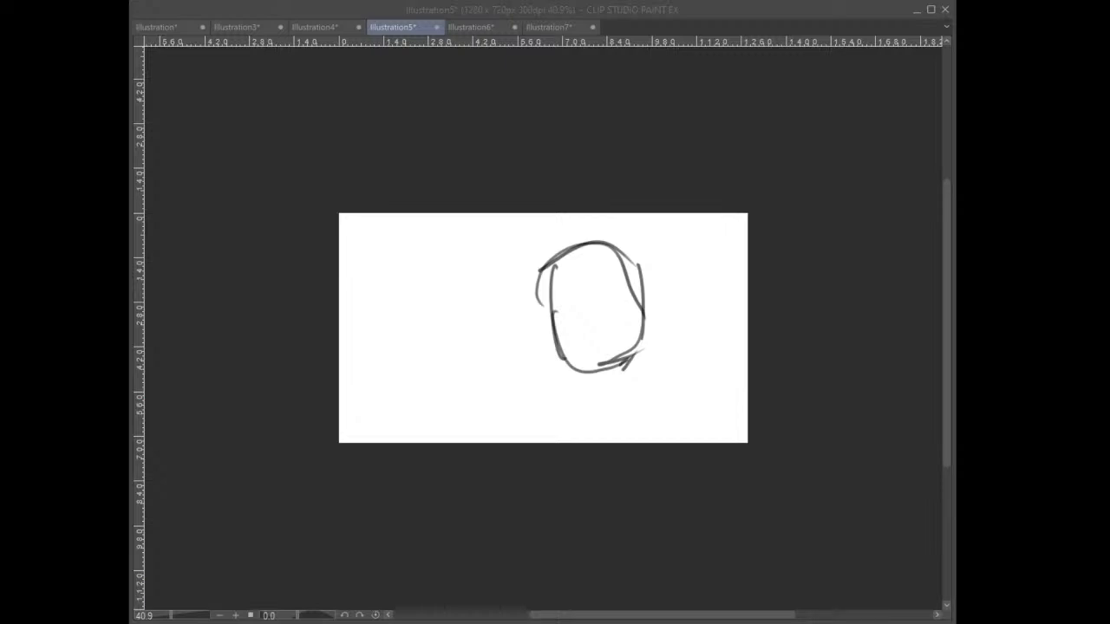
mouse_move(548, 262)
mouse_down()
mouse_move(552, 302)
mouse_move(594, 354)
mouse_move(643, 313)
mouse_move(597, 230)
mouse_move(622, 251)
mouse_move(628, 303)
mouse_move(594, 321)
mouse_move(567, 245)
mouse_move(572, 308)
mouse_move(631, 286)
mouse_move(595, 336)
mouse_move(580, 385)
mouse_move(646, 328)
mouse_move(668, 377)
mouse_move(638, 324)
mouse_move(579, 321)
mouse_move(643, 262)
mouse_move(633, 315)
mouse_move(649, 323)
mouse_up()
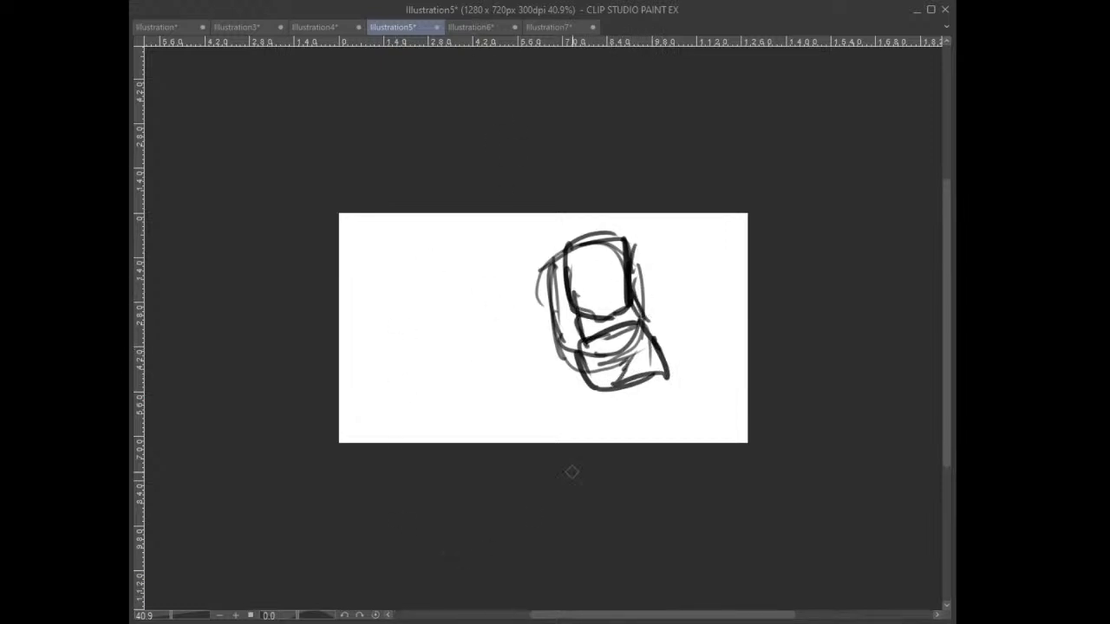
key(Delete)
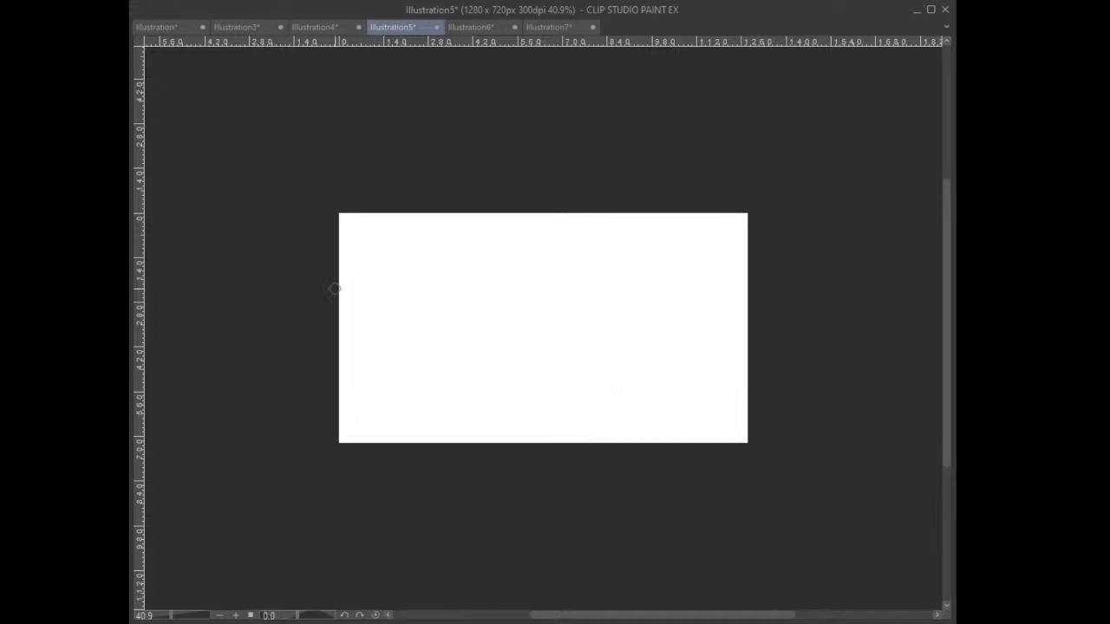
- Rough in a new torso with a curved lower mass, a boxy upper form and the start of an arm
mouse_move(503, 269)
mouse_down()
mouse_move(577, 359)
mouse_move(547, 351)
mouse_up()
drag(534, 246, 552, 338)
mouse_move(541, 294)
mouse_down()
mouse_move(579, 324)
mouse_move(590, 307)
mouse_up()
mouse_move(594, 301)
mouse_down()
mouse_move(594, 342)
mouse_move(562, 351)
mouse_up()
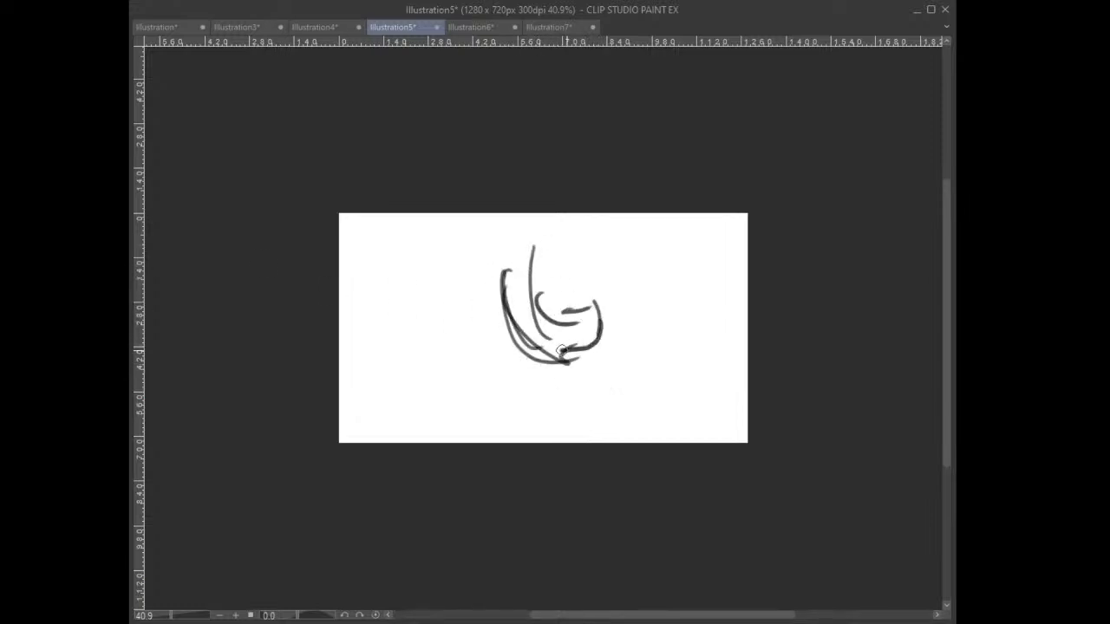
drag(509, 270, 576, 251)
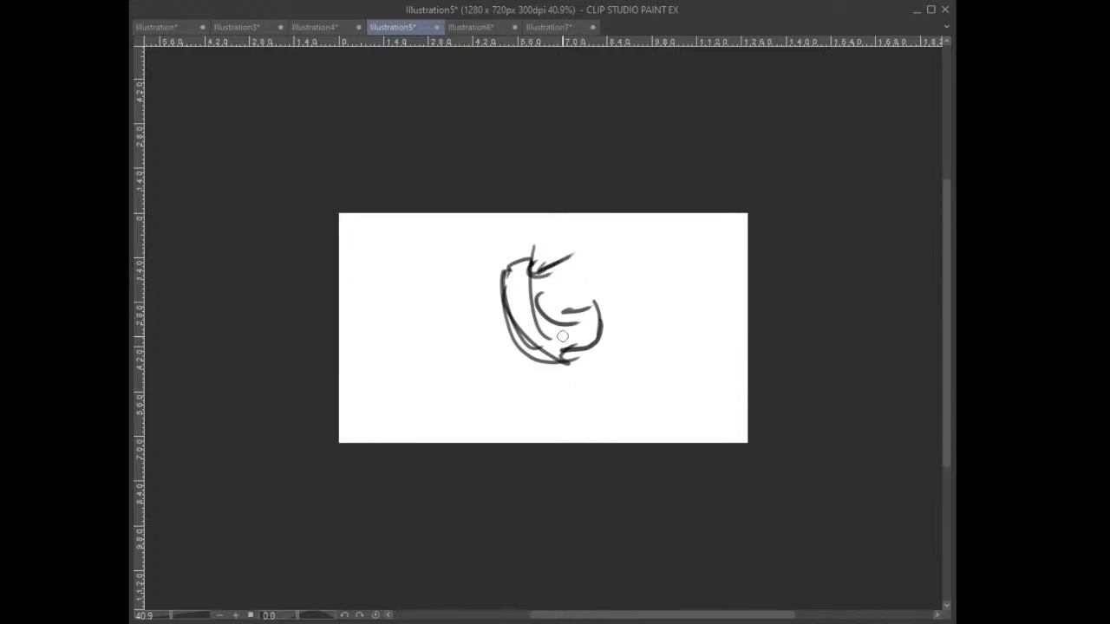
mouse_move(512, 300)
mouse_down()
mouse_move(541, 295)
mouse_move(516, 303)
mouse_move(547, 294)
mouse_move(535, 303)
mouse_move(536, 282)
mouse_move(588, 262)
mouse_move(590, 292)
mouse_move(549, 300)
mouse_move(590, 295)
mouse_up()
mouse_move(603, 287)
mouse_down()
mouse_move(594, 239)
mouse_move(600, 260)
mouse_move(575, 266)
mouse_move(632, 231)
mouse_up()
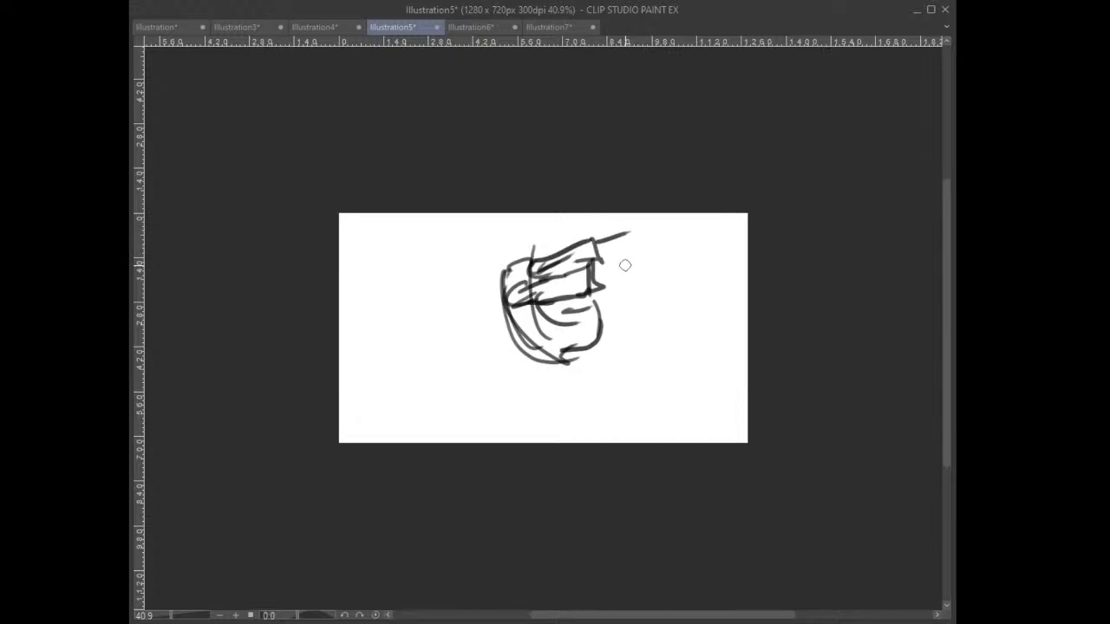
- Transform the torso sketch, tilting it counter-clockwise and moving it toward the lower left of the canvas
key(ctrl+t)
mouse_move(667, 368)
mouse_down()
mouse_move(632, 330)
mouse_move(593, 361)
mouse_move(618, 363)
mouse_move(598, 373)
mouse_move(618, 368)
mouse_move(561, 377)
mouse_up()
click(469, 469)
- Sketch the blocky raised arms and hands extending from the torso, and add an oval head
mouse_move(504, 324)
mouse_down()
mouse_move(547, 288)
mouse_move(527, 306)
mouse_move(528, 287)
mouse_move(547, 312)
mouse_move(530, 293)
mouse_move(561, 271)
mouse_move(524, 284)
mouse_up()
mouse_move(517, 273)
mouse_down()
mouse_move(544, 248)
mouse_move(526, 294)
mouse_move(573, 259)
mouse_move(556, 295)
mouse_up()
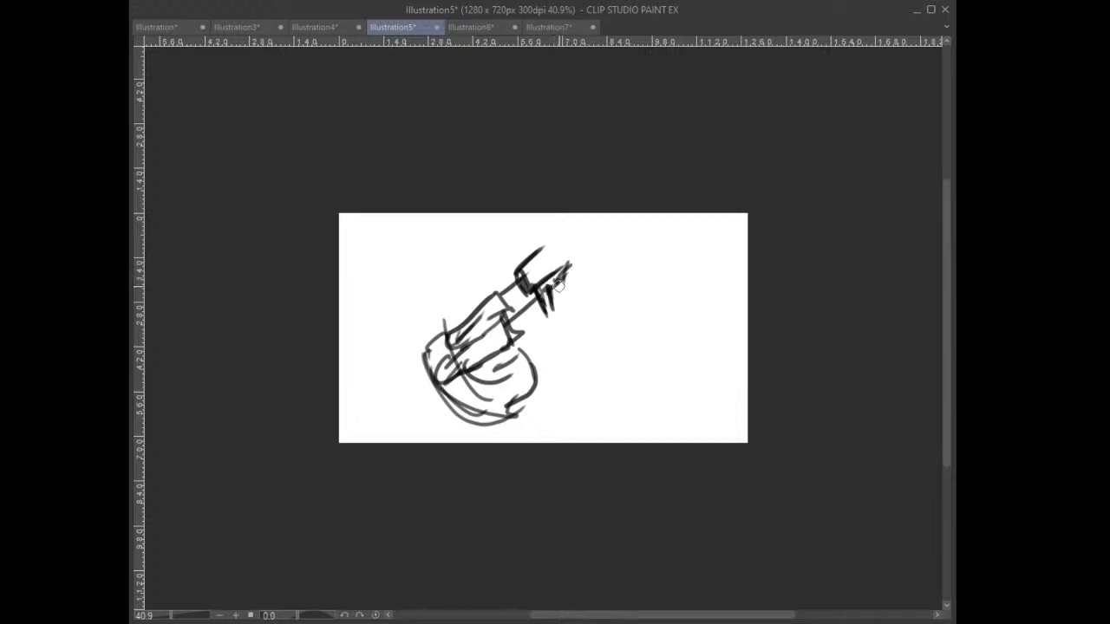
drag(523, 321, 507, 333)
mouse_move(524, 289)
mouse_down()
mouse_move(534, 279)
mouse_move(541, 289)
mouse_move(532, 277)
mouse_move(507, 300)
mouse_move(558, 235)
mouse_move(549, 276)
mouse_move(579, 253)
mouse_move(555, 282)
mouse_move(583, 266)
mouse_move(566, 251)
mouse_up()
mouse_move(428, 290)
mouse_down()
mouse_move(449, 318)
mouse_move(429, 283)
mouse_move(439, 323)
mouse_move(446, 277)
mouse_move(428, 325)
mouse_move(454, 267)
mouse_up()
- Sketch two tapered legs from the hips, one angled upward and one stretched nearly horizontal
drag(521, 375, 592, 311)
drag(559, 343, 614, 279)
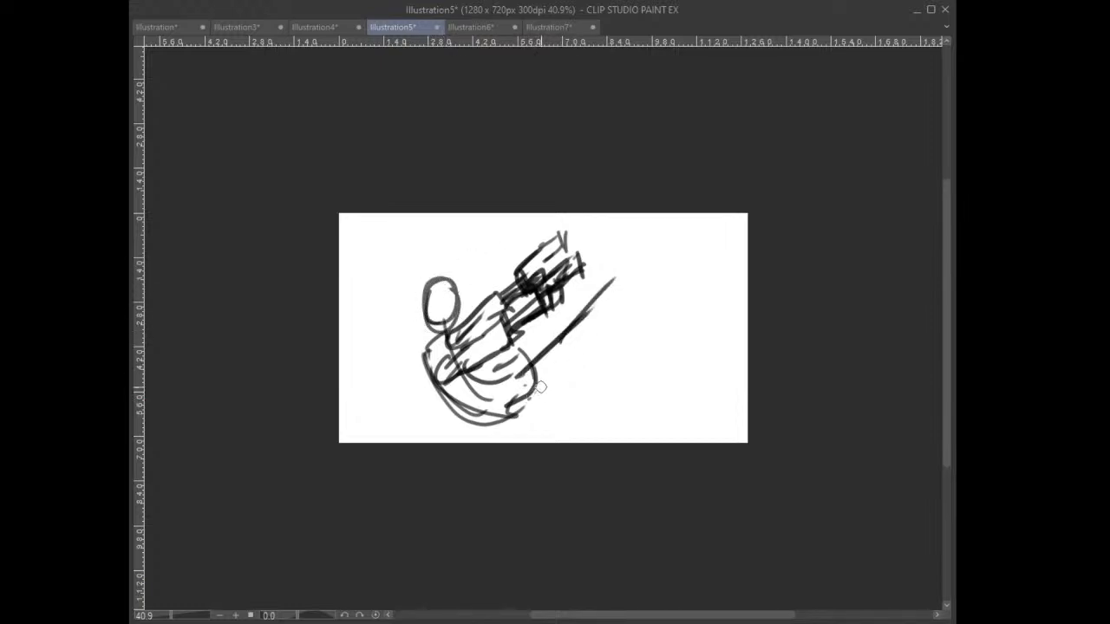
drag(532, 397, 670, 387)
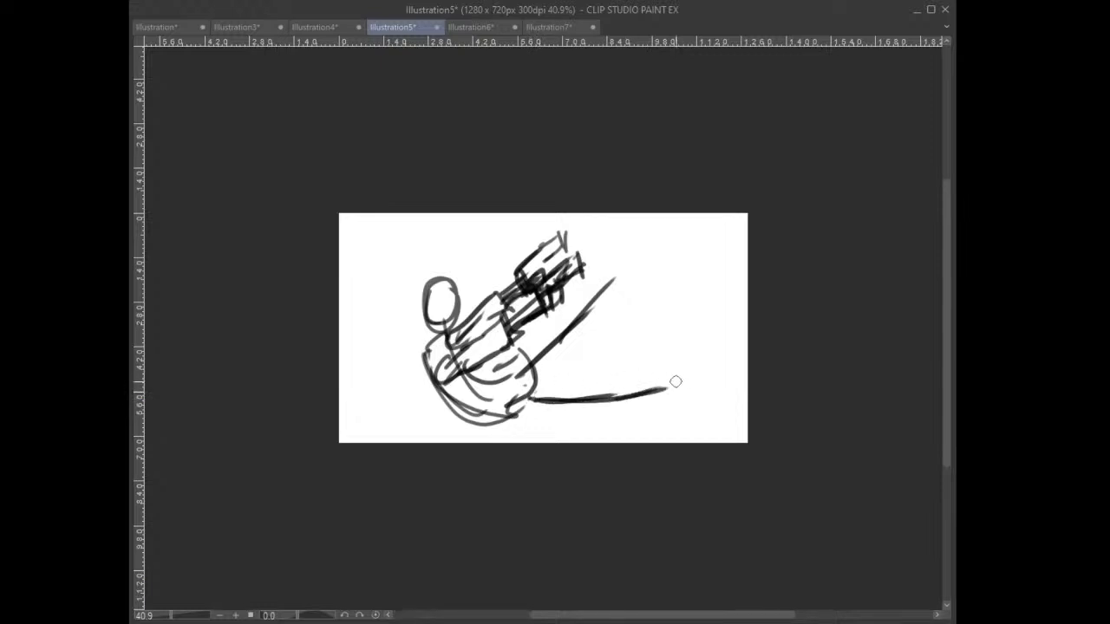
mouse_move(551, 389)
mouse_down()
mouse_move(693, 354)
mouse_move(659, 390)
mouse_move(507, 405)
mouse_up()
mouse_move(555, 343)
mouse_down()
mouse_move(646, 245)
mouse_move(613, 322)
mouse_move(545, 370)
mouse_move(641, 274)
mouse_up()
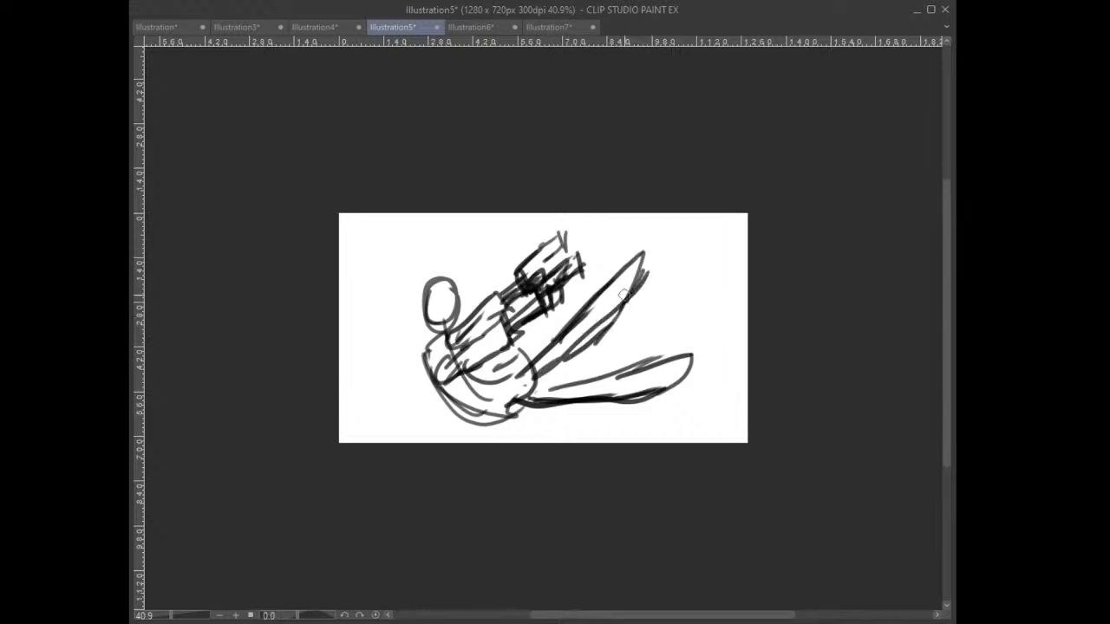
- Draw heavy torso contours, round joints and a bent limb over the middle of the figure
mouse_move(465, 347)
mouse_down()
mouse_move(447, 368)
mouse_move(481, 387)
mouse_up()
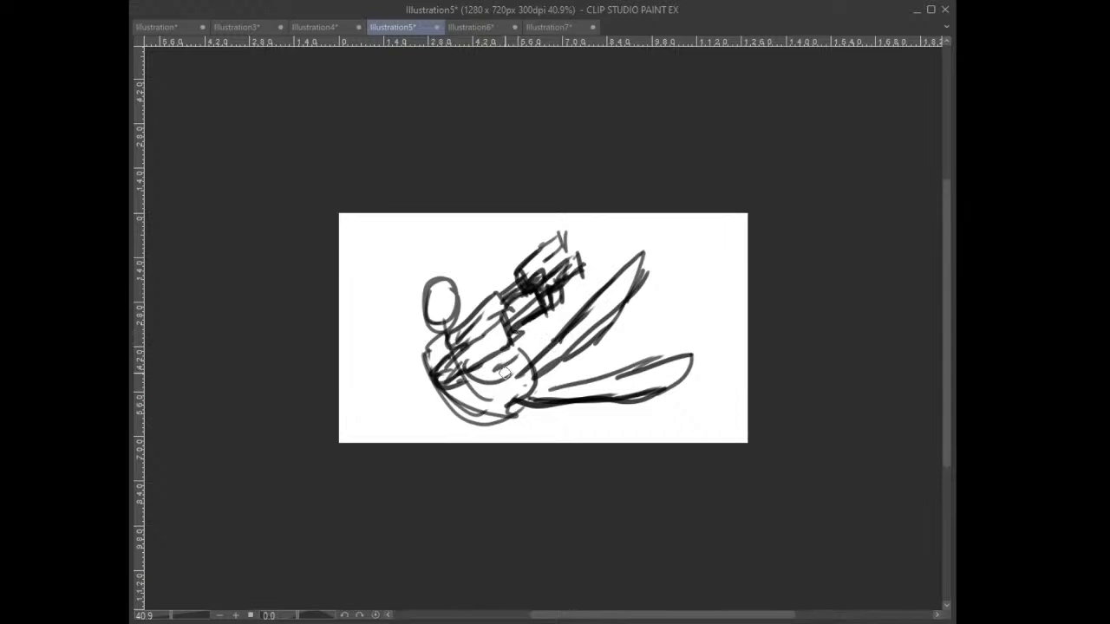
mouse_move(517, 321)
mouse_down()
mouse_move(537, 343)
mouse_move(534, 321)
mouse_move(512, 343)
mouse_move(520, 336)
mouse_move(499, 345)
mouse_move(520, 328)
mouse_move(443, 364)
mouse_move(518, 360)
mouse_move(470, 378)
mouse_up()
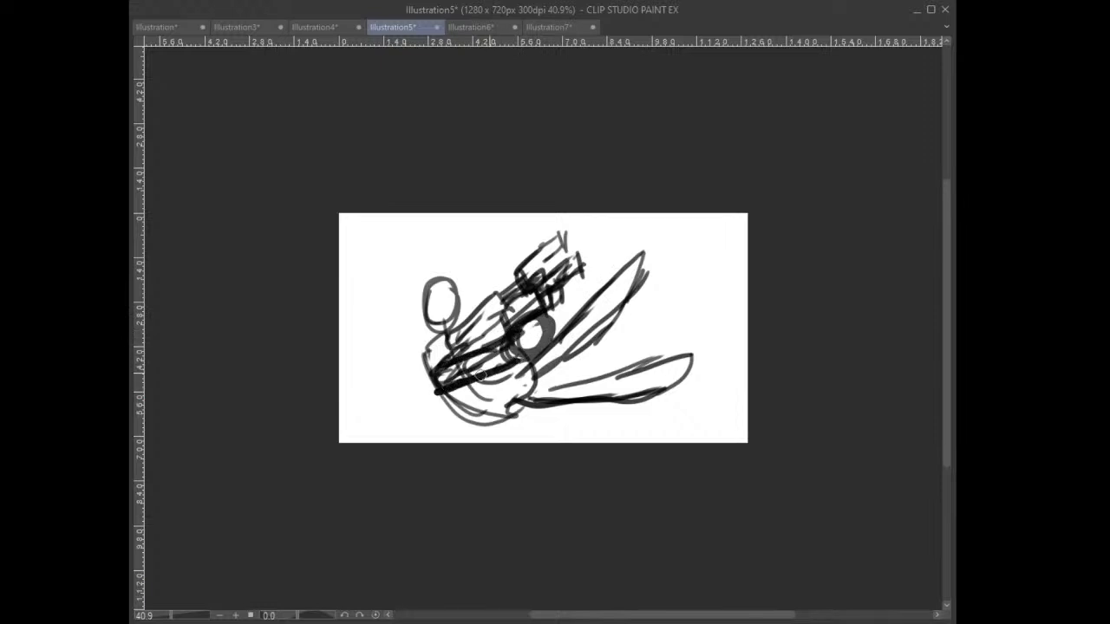
mouse_move(548, 336)
mouse_down()
mouse_move(590, 318)
mouse_move(558, 318)
mouse_move(625, 328)
mouse_up()
drag(535, 311, 532, 347)
mouse_move(538, 305)
mouse_down()
mouse_move(607, 297)
mouse_move(607, 320)
mouse_move(577, 320)
mouse_move(590, 293)
mouse_move(606, 300)
mouse_move(601, 315)
mouse_move(587, 292)
mouse_move(527, 315)
mouse_move(592, 316)
mouse_move(562, 327)
mouse_move(607, 297)
mouse_move(585, 314)
mouse_move(596, 292)
mouse_move(589, 311)
mouse_move(535, 340)
mouse_move(542, 367)
mouse_move(519, 364)
mouse_move(520, 376)
mouse_move(580, 376)
mouse_move(682, 350)
mouse_move(641, 385)
mouse_move(508, 402)
mouse_move(651, 389)
mouse_move(570, 362)
mouse_up()
- Add pointed feet to both legs and thicken the lower back and torso lines
mouse_move(642, 256)
mouse_down()
mouse_move(647, 232)
mouse_move(656, 262)
mouse_up()
mouse_move(683, 351)
mouse_down()
mouse_move(703, 330)
mouse_move(683, 377)
mouse_up()
drag(705, 327, 682, 361)
mouse_move(472, 402)
mouse_down()
mouse_move(530, 399)
mouse_move(491, 424)
mouse_move(509, 410)
mouse_move(441, 396)
mouse_move(449, 337)
mouse_move(421, 381)
mouse_move(493, 384)
mouse_move(439, 393)
mouse_move(542, 356)
mouse_move(490, 378)
mouse_move(540, 335)
mouse_move(551, 364)
mouse_move(503, 366)
mouse_move(552, 348)
mouse_up()
mouse_move(528, 290)
mouse_down()
mouse_move(557, 286)
mouse_move(535, 300)
mouse_move(578, 289)
mouse_move(575, 263)
mouse_move(482, 328)
mouse_move(505, 313)
mouse_move(479, 352)
mouse_up()
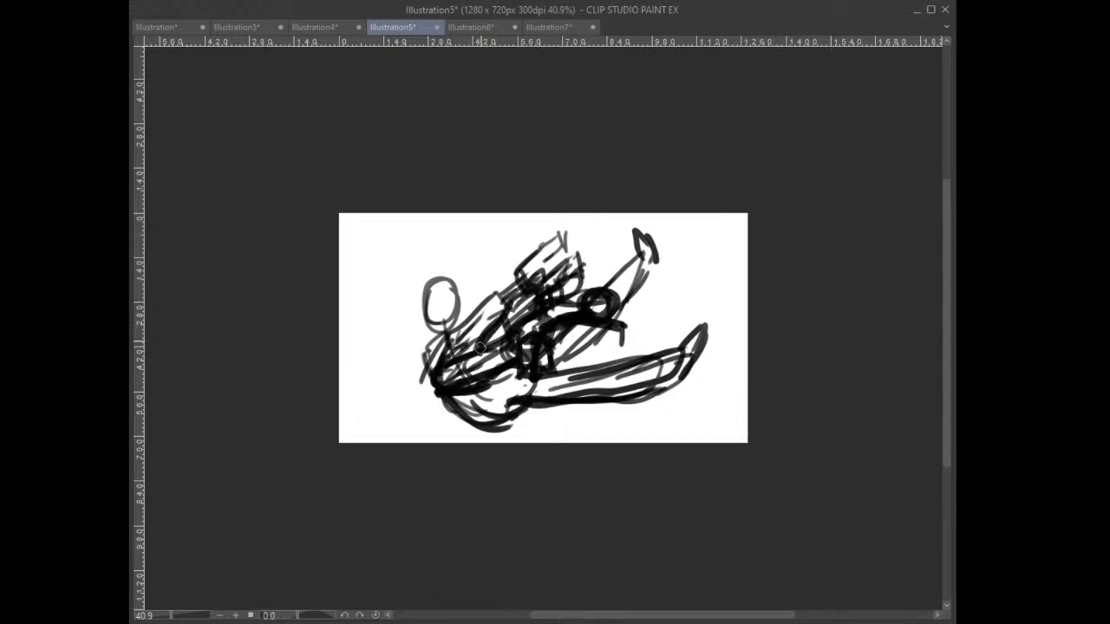
- Strengthen the raised arm's lines and undo the last few strokes
mouse_move(499, 299)
mouse_down()
mouse_move(574, 249)
mouse_move(568, 228)
mouse_move(593, 211)
mouse_move(576, 224)
mouse_move(575, 257)
mouse_up()
key(ctrl+z)
key(ctrl+z)
key(ctrl+z)
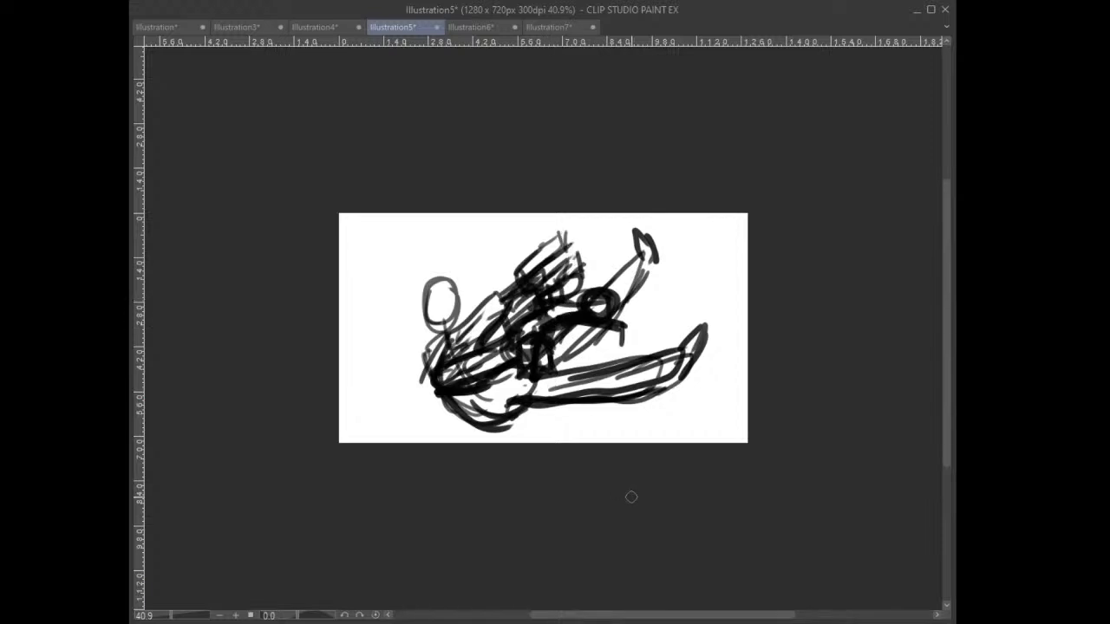
- Hatch dark shading over the hips, both legs and the feet
mouse_move(521, 387)
mouse_down()
mouse_move(495, 410)
mouse_move(471, 395)
mouse_move(560, 389)
mouse_move(470, 380)
mouse_up()
mouse_move(644, 355)
mouse_down()
mouse_move(635, 386)
mouse_move(668, 378)
mouse_move(638, 366)
mouse_move(612, 392)
mouse_move(582, 395)
mouse_up()
mouse_move(604, 355)
mouse_down()
mouse_move(563, 397)
mouse_move(487, 401)
mouse_up()
drag(652, 356, 640, 383)
mouse_move(716, 322)
mouse_down()
mouse_move(673, 364)
mouse_move(687, 356)
mouse_up()
mouse_move(640, 229)
mouse_down()
mouse_move(649, 260)
mouse_move(609, 302)
mouse_up()
drag(638, 264, 597, 312)
drag(610, 304, 556, 357)
drag(573, 336, 498, 399)
drag(517, 371, 476, 399)
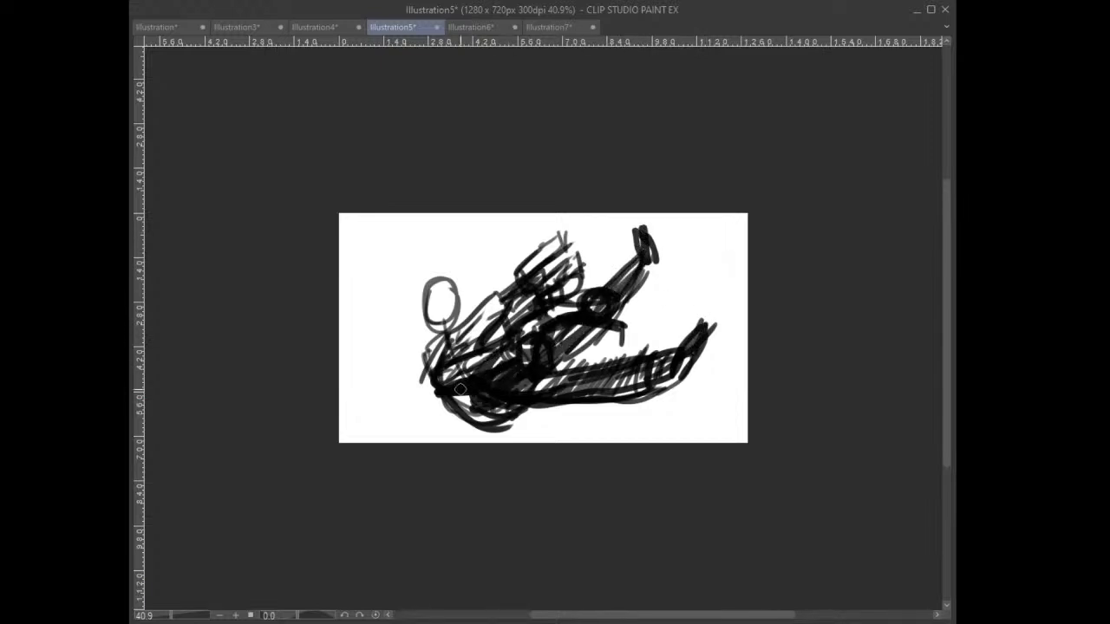
- Shade the upper torso and the oval head with dark strokes
drag(508, 330, 456, 381)
mouse_move(510, 294)
mouse_down()
mouse_move(456, 349)
mouse_move(441, 312)
mouse_up()
mouse_move(451, 272)
mouse_down()
mouse_move(444, 330)
mouse_move(437, 321)
mouse_up()
drag(449, 281, 446, 294)
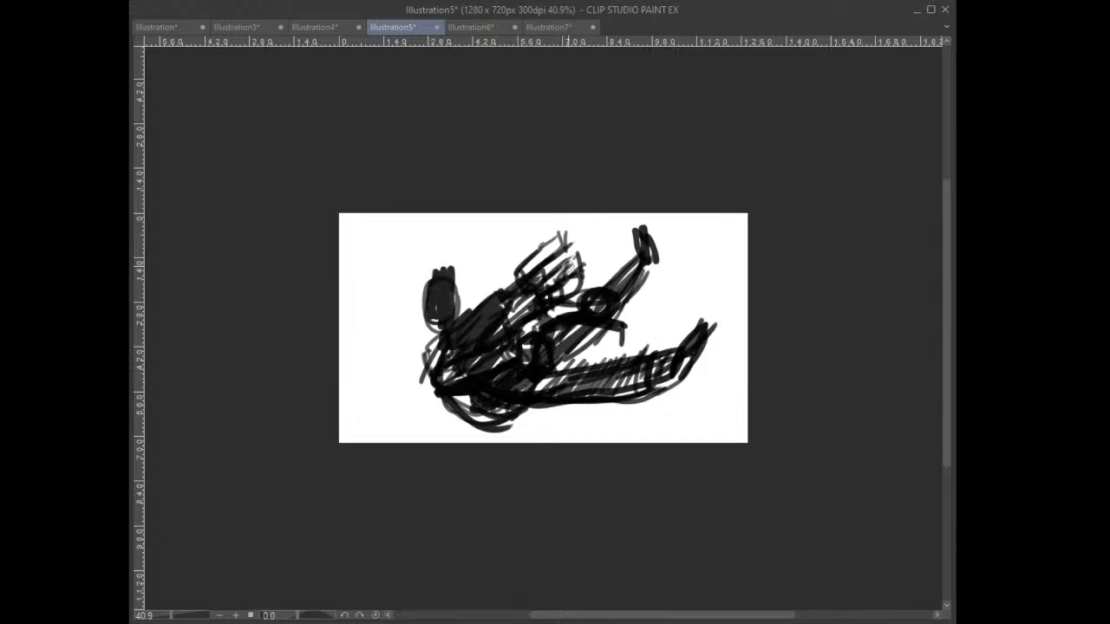
- Block in the raised arm, upper leg and lower foot in solid black, and darken and broaden the head
mouse_move(506, 320)
mouse_down()
mouse_move(562, 260)
mouse_move(541, 257)
mouse_move(564, 232)
mouse_move(558, 250)
mouse_up()
mouse_move(576, 312)
mouse_down()
mouse_move(633, 264)
mouse_move(564, 342)
mouse_move(651, 260)
mouse_move(535, 354)
mouse_move(669, 390)
mouse_move(693, 340)
mouse_move(684, 376)
mouse_up()
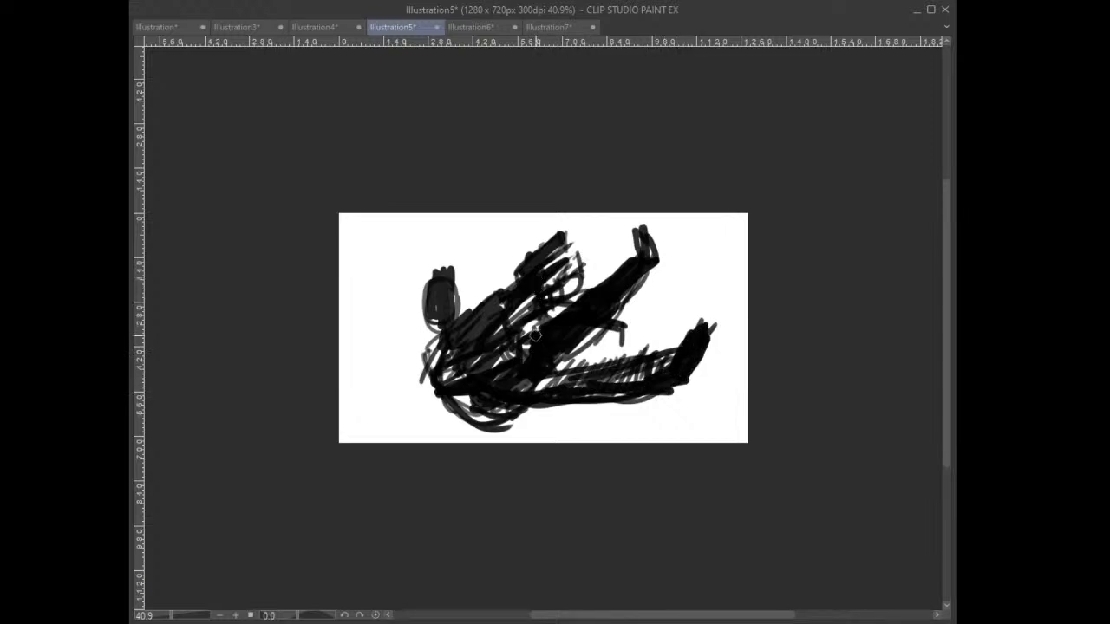
mouse_move(456, 272)
mouse_down()
mouse_move(451, 322)
mouse_move(437, 266)
mouse_move(427, 291)
mouse_move(440, 275)
mouse_move(442, 305)
mouse_move(444, 261)
mouse_move(461, 262)
mouse_up()
mouse_move(449, 326)
mouse_down()
mouse_move(492, 368)
mouse_move(569, 328)
mouse_up()
mouse_move(610, 285)
mouse_down()
mouse_move(495, 356)
mouse_move(480, 324)
mouse_move(425, 404)
mouse_move(521, 396)
mouse_up()
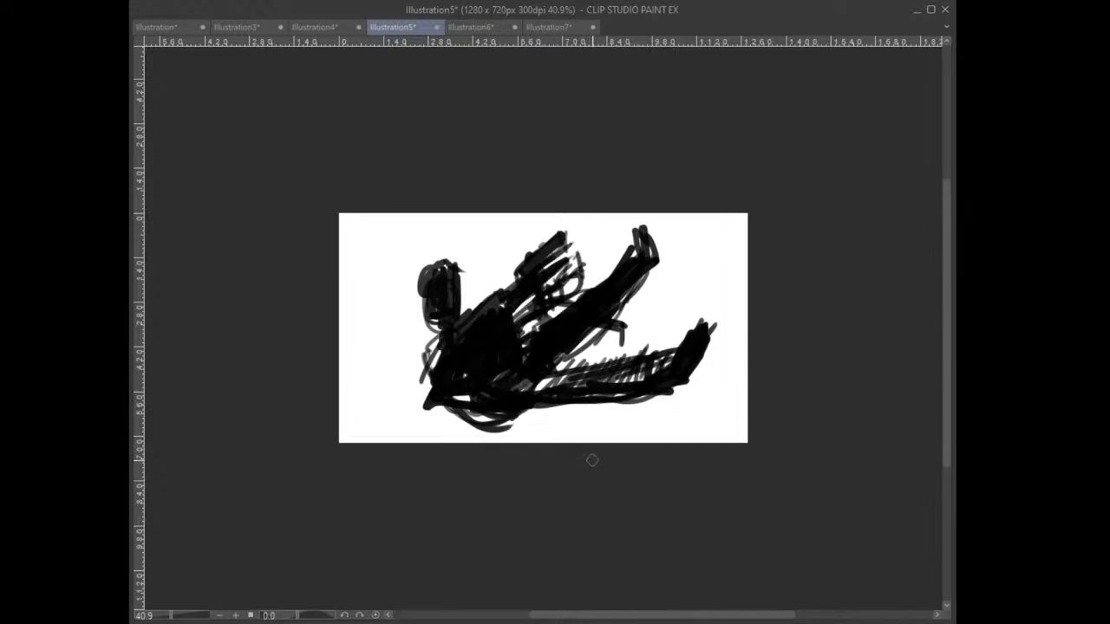
key(alt+Tab)
key(ctrl+z)
key(ctrl+z)
key(ctrl+z)
key(ctrl+z)
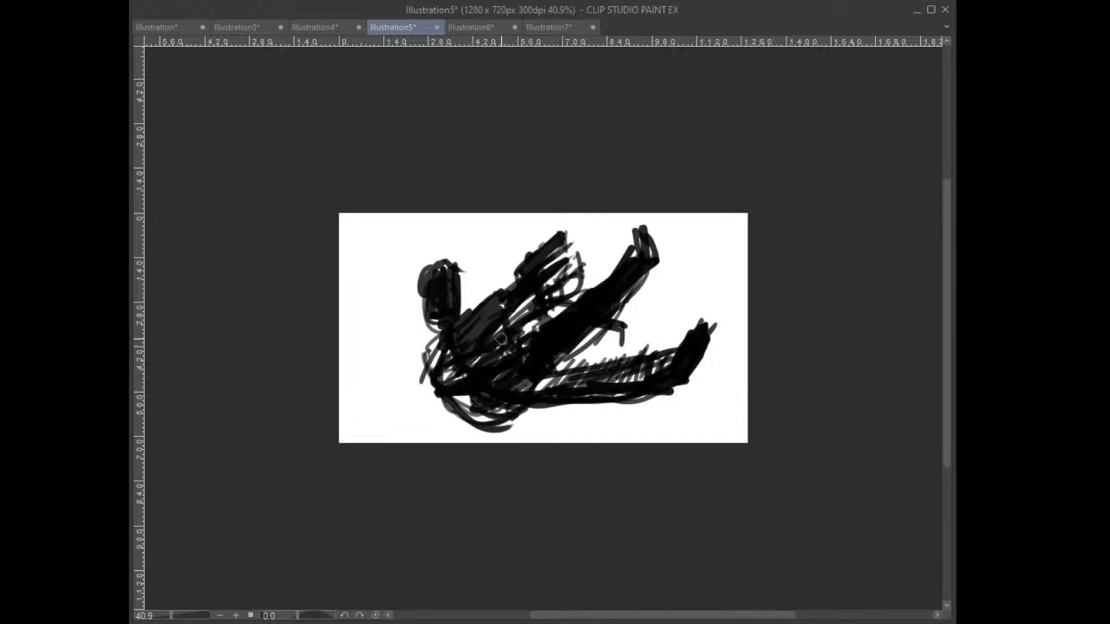
- Draw a shoulder circle, ribcage forms and back contour over the dark torso in green
mouse_move(478, 322)
mouse_down()
mouse_move(487, 319)
mouse_move(476, 335)
mouse_up()
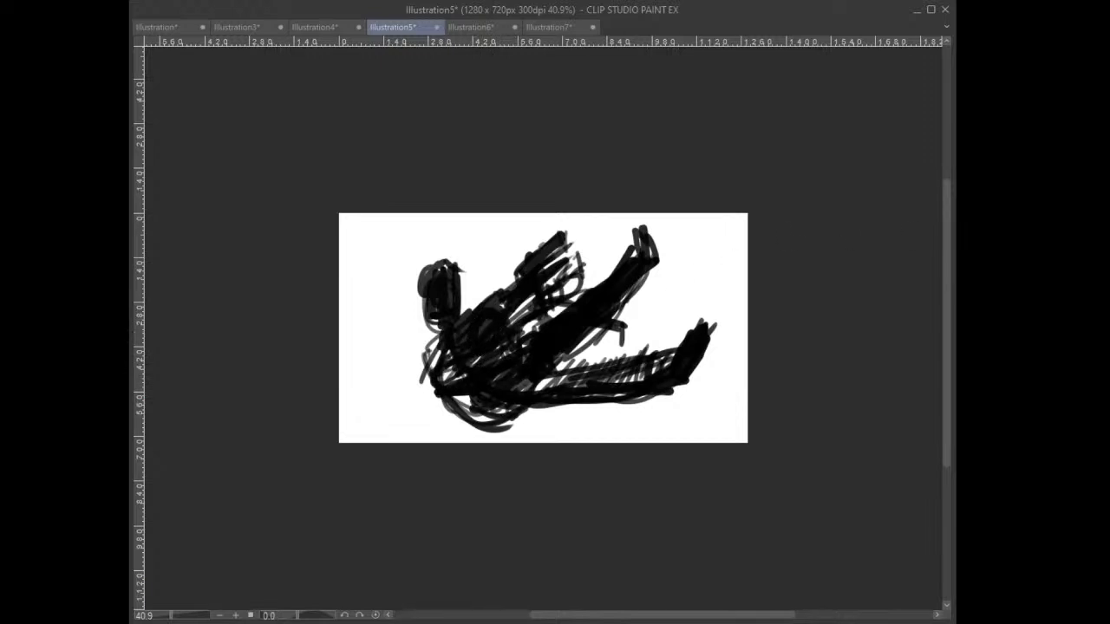
drag(486, 321, 493, 323)
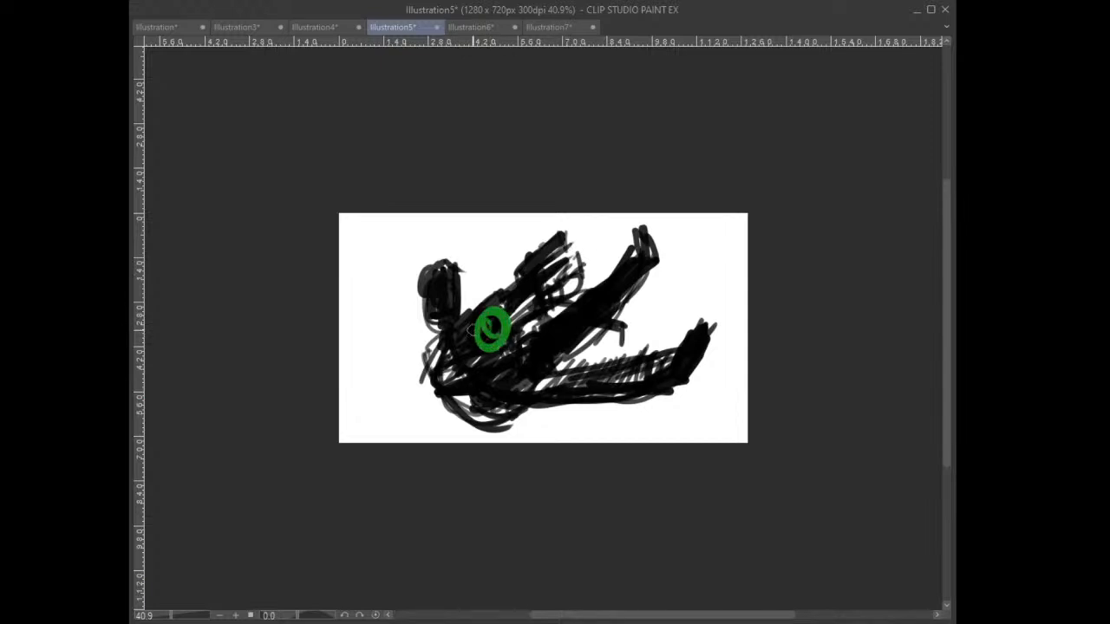
drag(474, 374, 500, 387)
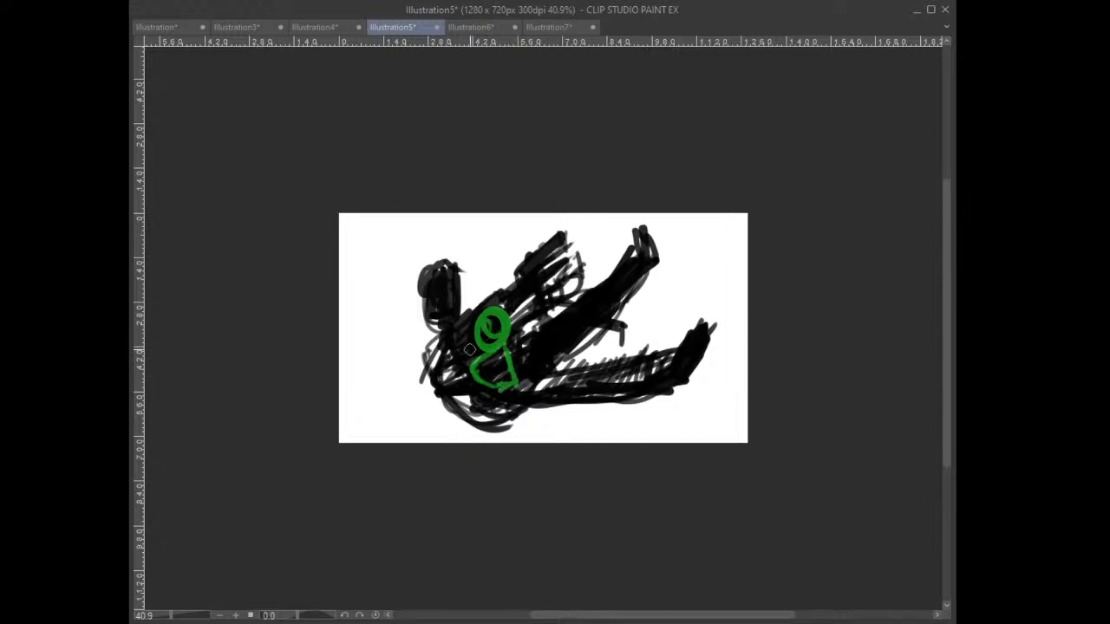
mouse_move(458, 354)
mouse_down()
mouse_move(478, 320)
mouse_move(466, 364)
mouse_move(468, 352)
mouse_move(474, 375)
mouse_move(512, 393)
mouse_move(465, 400)
mouse_move(439, 374)
mouse_up()
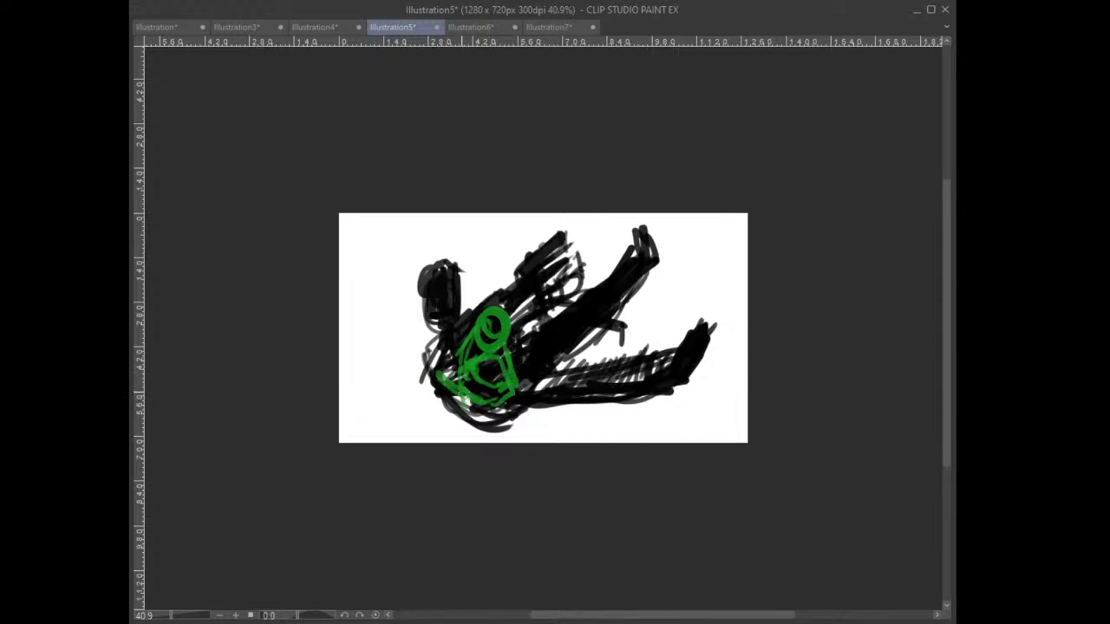
mouse_move(443, 330)
mouse_down()
mouse_move(427, 371)
mouse_move(441, 387)
mouse_up()
- Outline the raised arm, shoulder line and head in green over the silhouette
drag(515, 308, 555, 272)
mouse_move(504, 296)
mouse_down()
mouse_move(534, 271)
mouse_move(549, 280)
mouse_move(543, 260)
mouse_move(551, 270)
mouse_move(538, 283)
mouse_move(554, 249)
mouse_move(535, 262)
mouse_move(535, 248)
mouse_move(573, 216)
mouse_move(550, 250)
mouse_up()
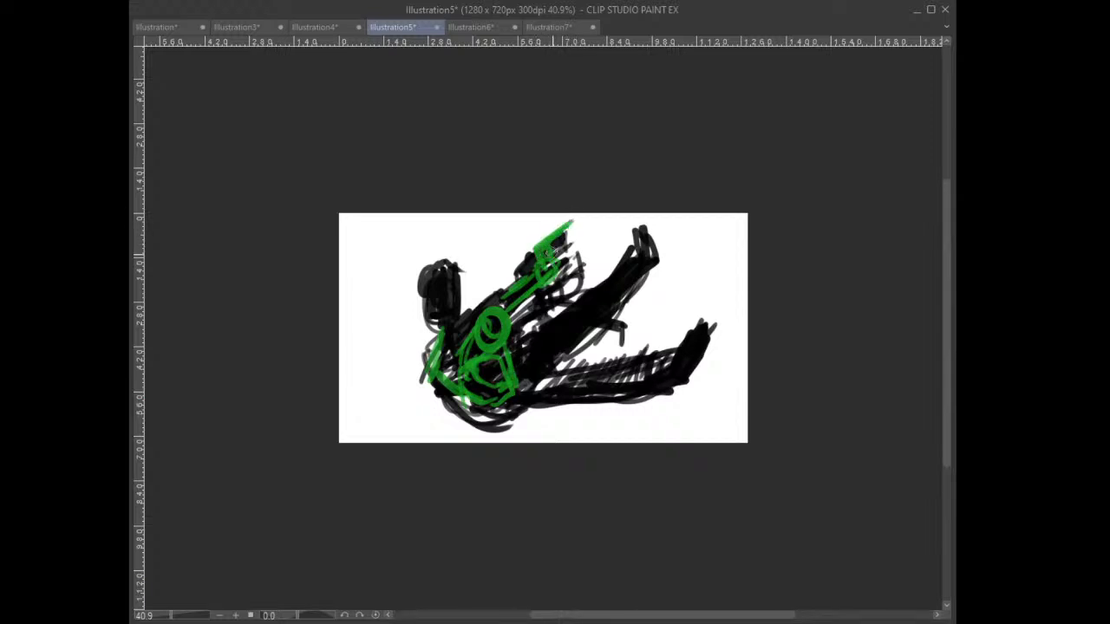
drag(511, 293, 466, 311)
mouse_move(469, 269)
mouse_down()
mouse_move(458, 314)
mouse_move(470, 263)
mouse_move(468, 284)
mouse_move(461, 259)
mouse_move(431, 274)
mouse_move(438, 289)
mouse_move(442, 255)
mouse_move(425, 299)
mouse_move(424, 273)
mouse_move(441, 321)
mouse_move(477, 314)
mouse_move(469, 285)
mouse_move(444, 324)
mouse_up()
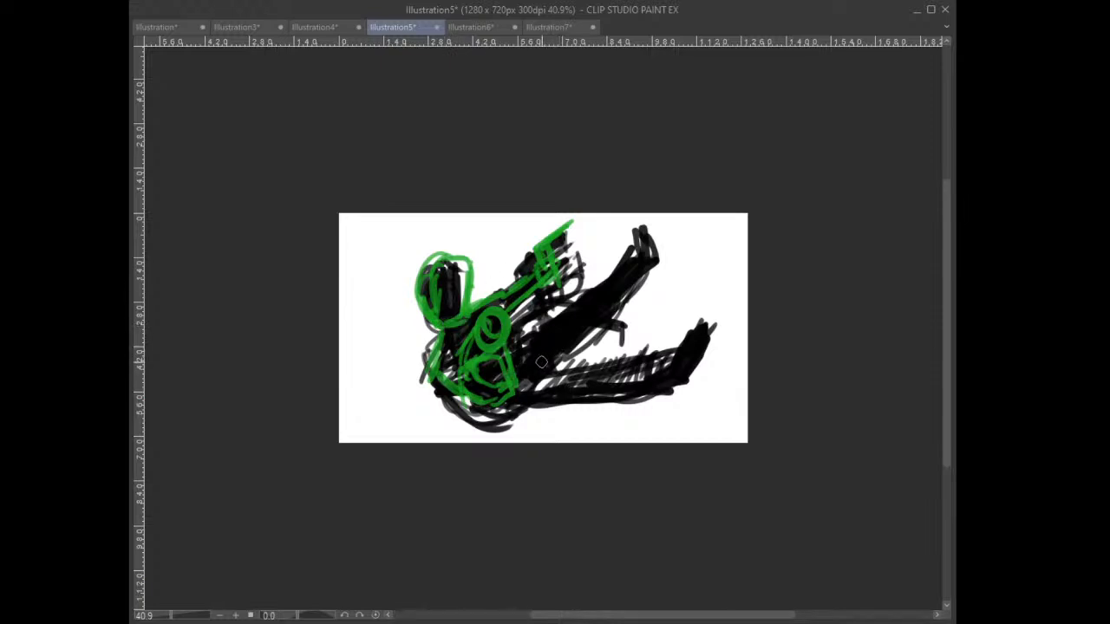
- Outline both legs in green and add green upturned feet at their ends
mouse_move(514, 407)
mouse_down()
mouse_move(613, 388)
mouse_move(561, 402)
mouse_move(591, 396)
mouse_move(660, 361)
mouse_move(622, 386)
mouse_move(691, 337)
mouse_up()
drag(545, 374, 688, 329)
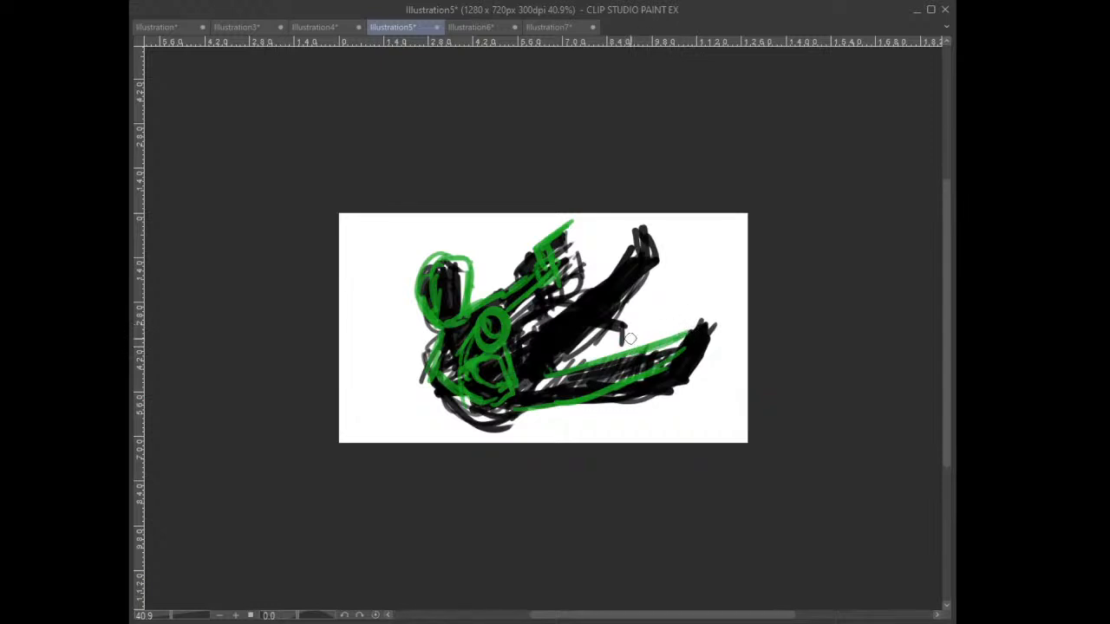
drag(626, 277, 548, 366)
mouse_move(585, 328)
mouse_down()
mouse_move(644, 254)
mouse_move(569, 331)
mouse_move(527, 356)
mouse_move(517, 337)
mouse_up()
mouse_move(589, 323)
mouse_down()
mouse_move(633, 252)
mouse_move(648, 254)
mouse_move(630, 230)
mouse_move(652, 252)
mouse_up()
mouse_move(687, 332)
mouse_down()
mouse_move(709, 287)
mouse_move(701, 362)
mouse_move(723, 287)
mouse_move(709, 275)
mouse_move(704, 345)
mouse_up()
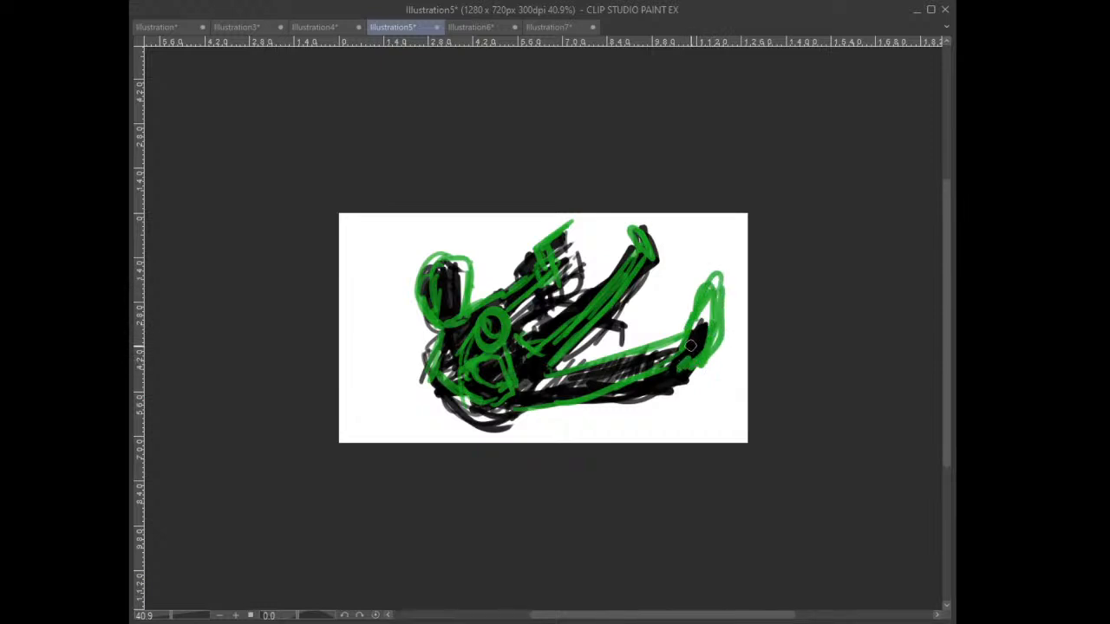
- Draw green diagonal motion lines above the head and arm and around the legs
mouse_move(574, 269)
mouse_down()
mouse_move(629, 206)
mouse_move(579, 280)
mouse_move(617, 246)
mouse_up()
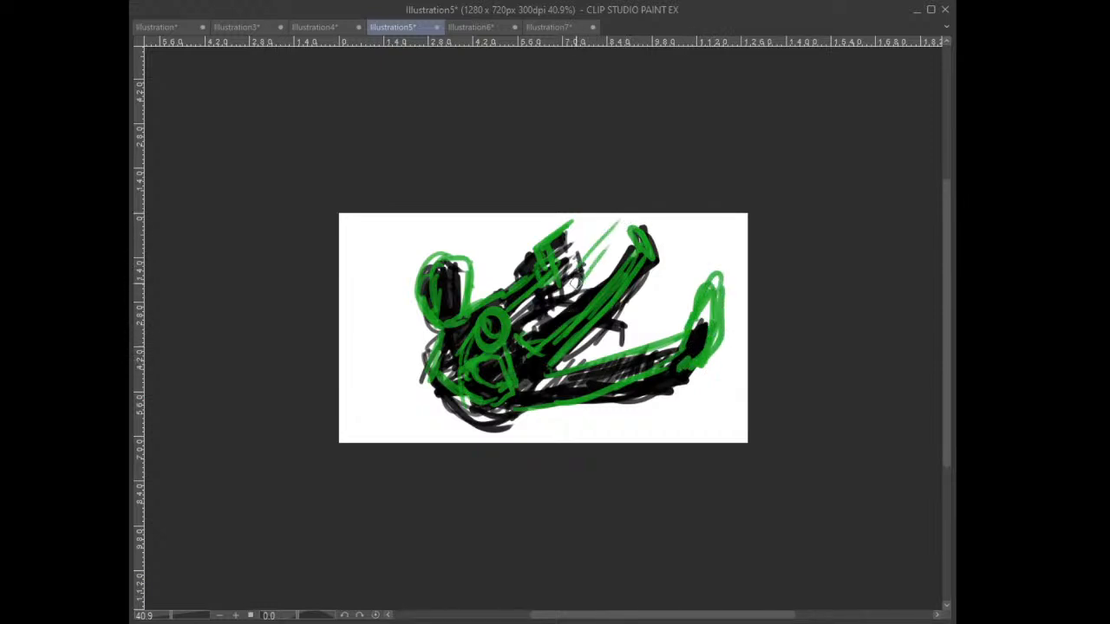
drag(512, 244, 546, 215)
drag(666, 291, 726, 217)
drag(664, 319, 711, 252)
drag(487, 234, 506, 214)
mouse_move(444, 246)
mouse_down()
mouse_move(464, 207)
mouse_move(418, 234)
mouse_move(439, 214)
mouse_up()
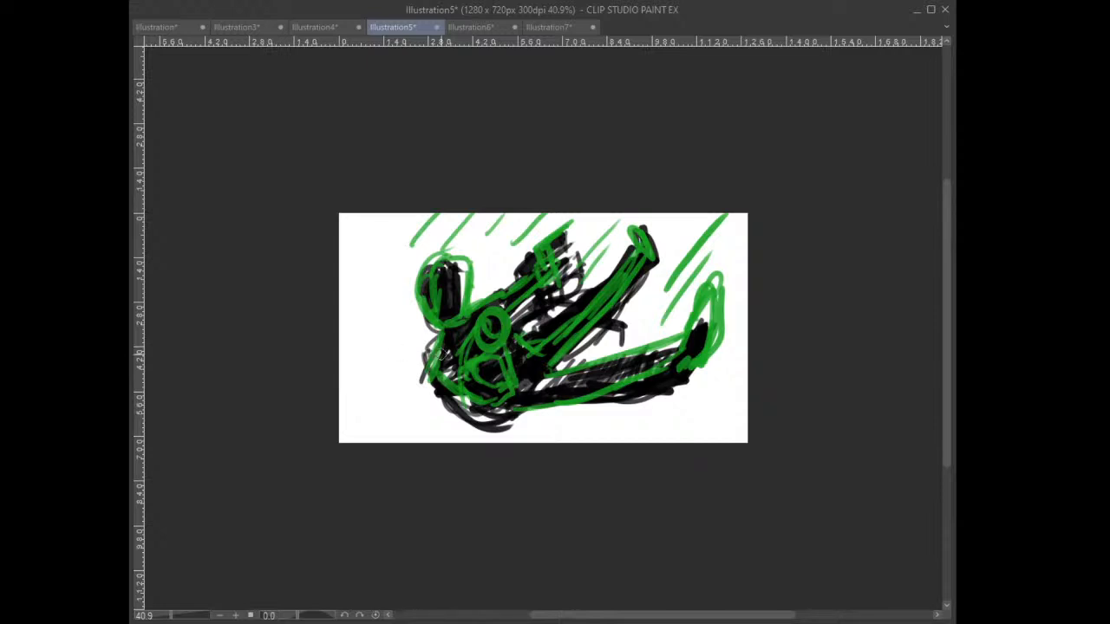
- Sketch the far arm with a round hand and add curved hip forms beside the torso in green
mouse_move(468, 344)
mouse_down()
mouse_move(381, 383)
mouse_move(401, 364)
mouse_move(387, 381)
mouse_up()
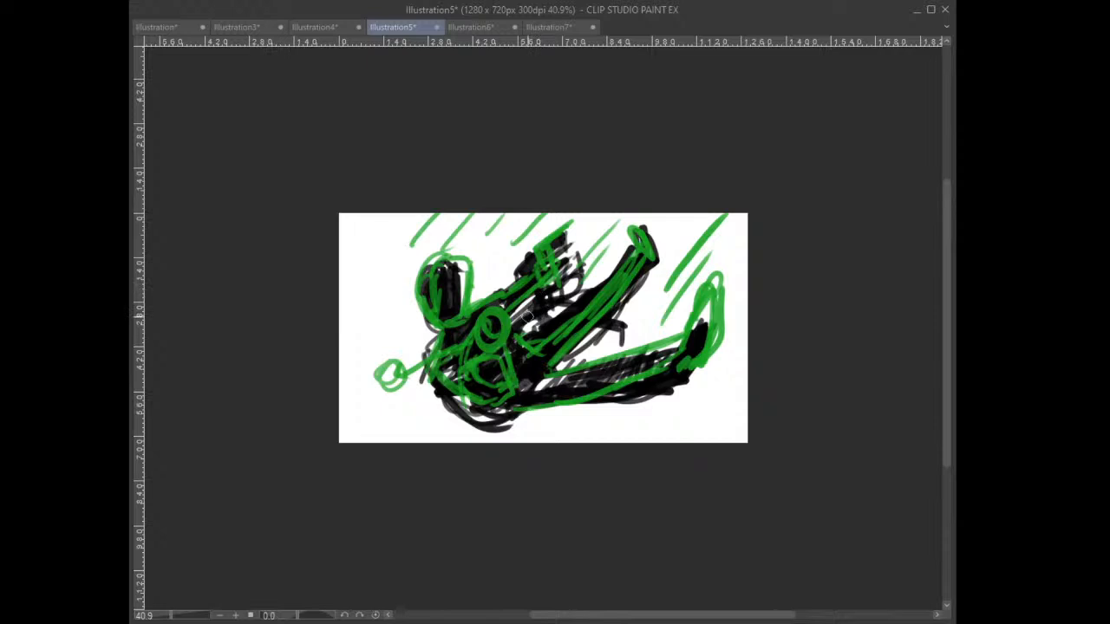
mouse_move(517, 322)
mouse_down()
mouse_move(549, 374)
mouse_move(535, 371)
mouse_move(533, 397)
mouse_up()
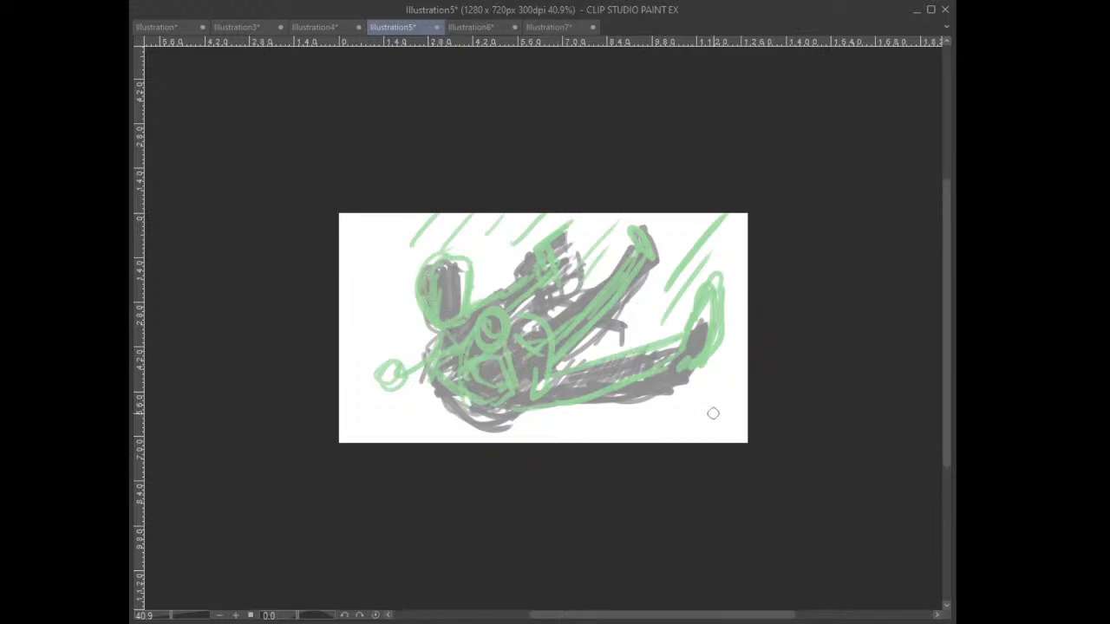
mouse_move(417, 282)
mouse_down()
mouse_move(463, 376)
mouse_move(450, 359)
mouse_move(526, 425)
mouse_up()
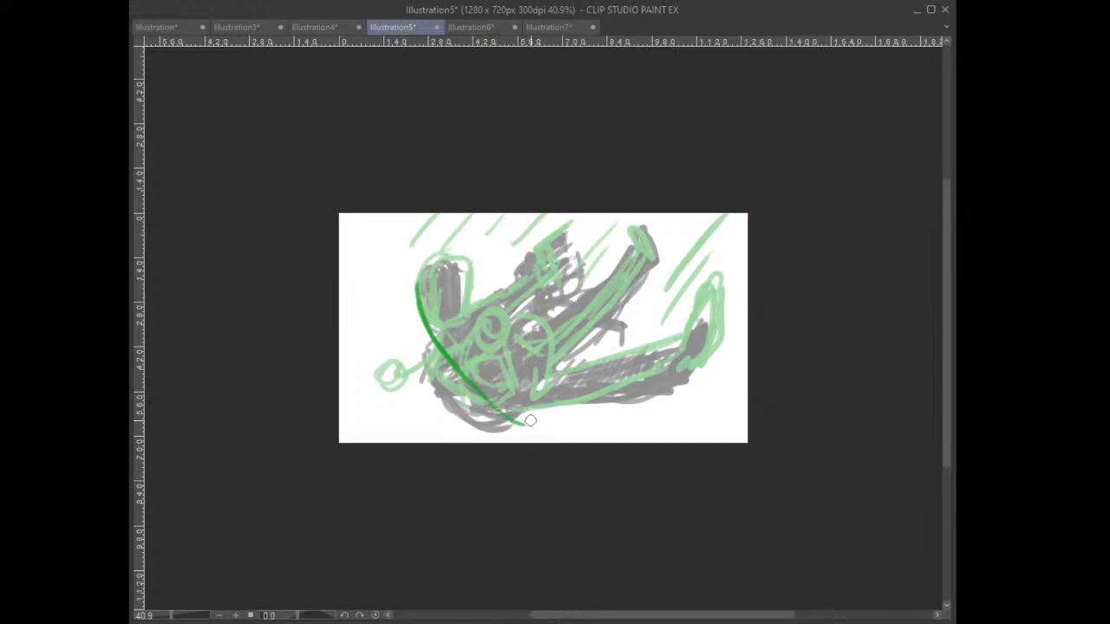
drag(499, 355, 559, 309)
mouse_move(420, 336)
mouse_down()
mouse_move(407, 285)
mouse_move(419, 334)
mouse_up()
mouse_move(416, 263)
mouse_down()
mouse_move(460, 318)
mouse_move(444, 258)
mouse_move(412, 264)
mouse_move(445, 326)
mouse_move(461, 253)
mouse_up()
drag(418, 293, 455, 289)
drag(547, 308, 548, 242)
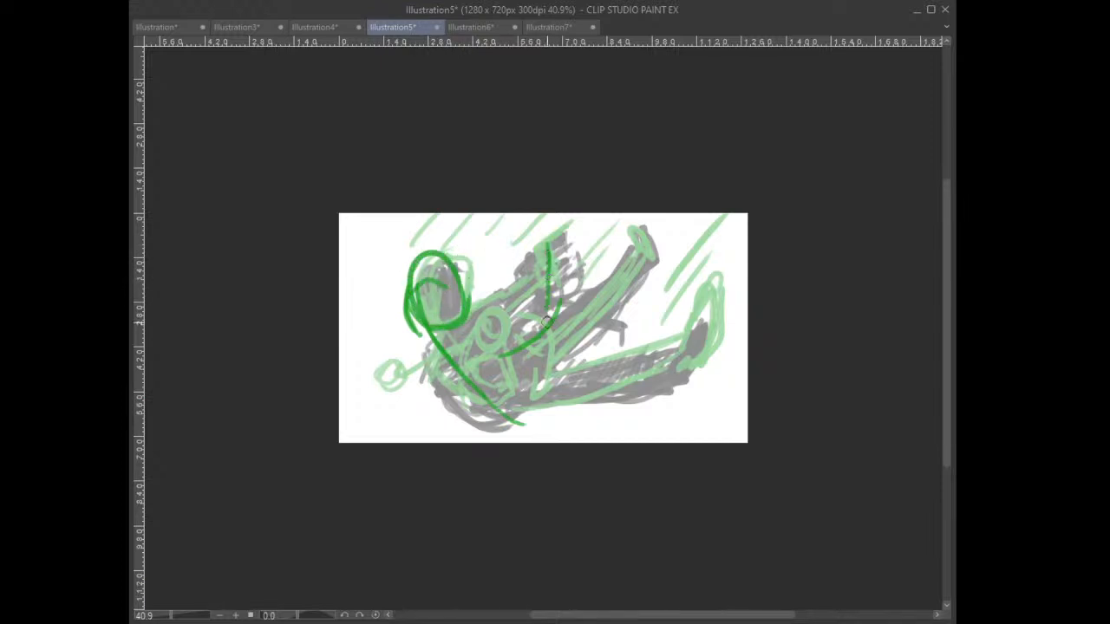
drag(530, 408, 598, 382)
mouse_move(639, 327)
mouse_down()
mouse_move(607, 428)
mouse_move(525, 426)
mouse_move(593, 426)
mouse_move(666, 321)
mouse_up()
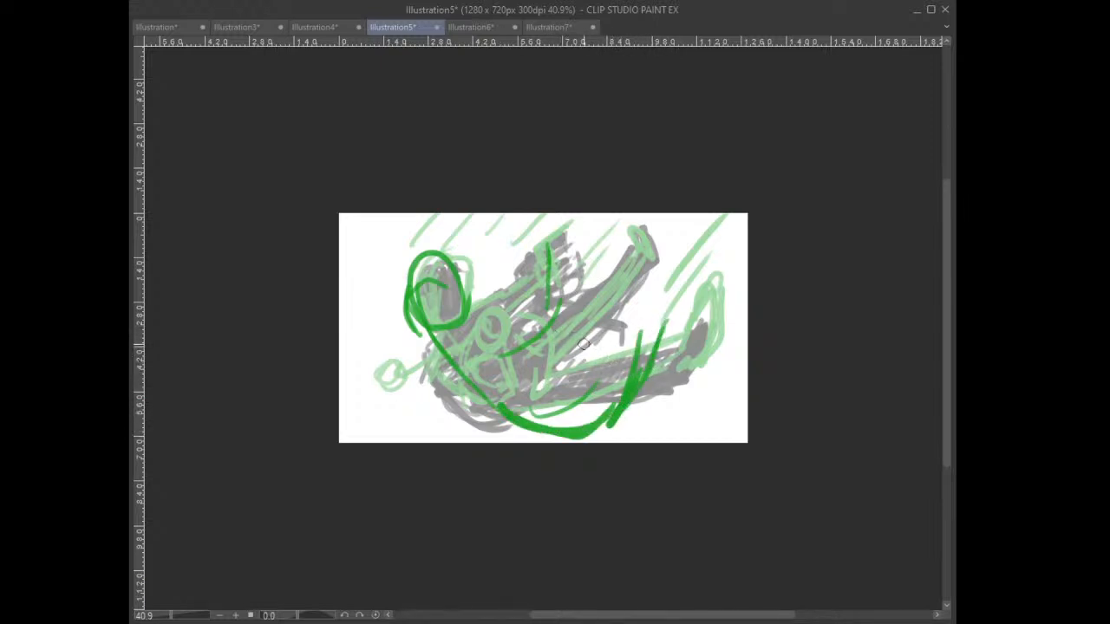
key(ctrl+z)
key(ctrl+z)
key(ctrl+z)
key(ctrl+z)
key(ctrl+z)
key(ctrl+z)
key(ctrl+z)
key(ctrl+z)
key(ctrl+z)
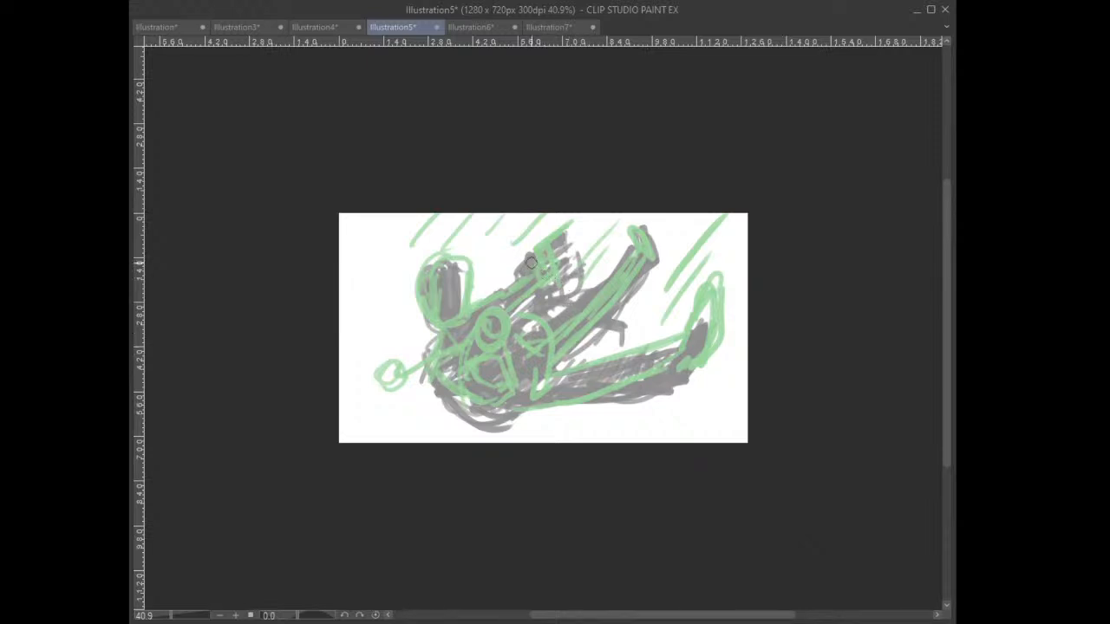
mouse_move(538, 231)
mouse_down()
mouse_move(515, 276)
mouse_move(561, 272)
mouse_move(560, 236)
mouse_move(529, 245)
mouse_move(542, 289)
mouse_move(570, 237)
mouse_move(541, 221)
mouse_move(524, 270)
mouse_move(561, 275)
mouse_move(561, 224)
mouse_move(571, 285)
mouse_move(500, 417)
mouse_up()
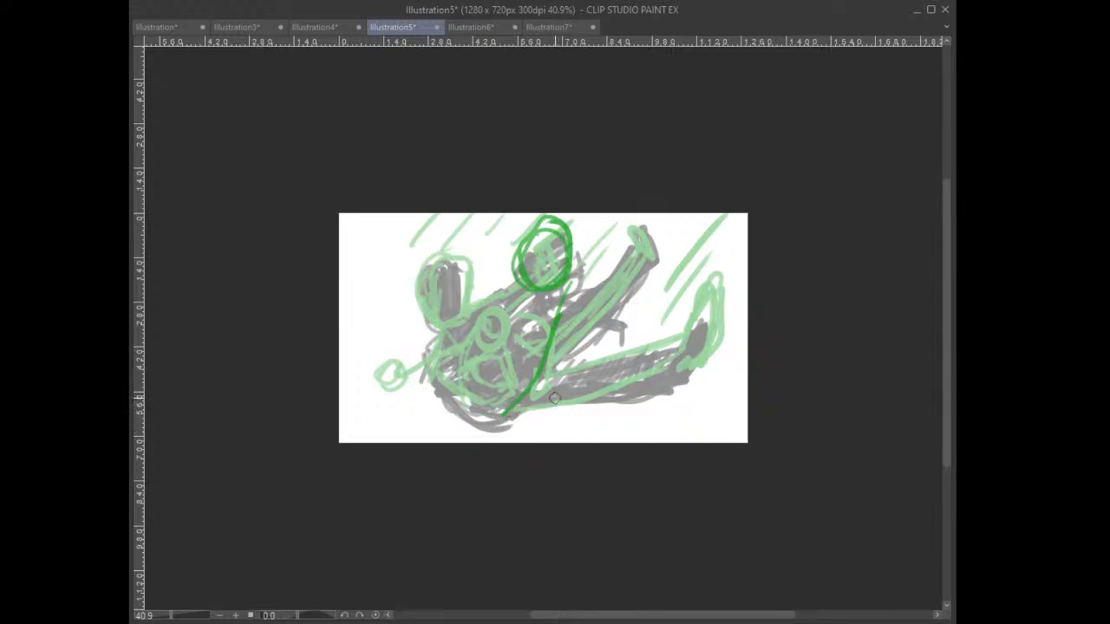
key(ctrl+z)
key(ctrl+z)
key(ctrl+z)
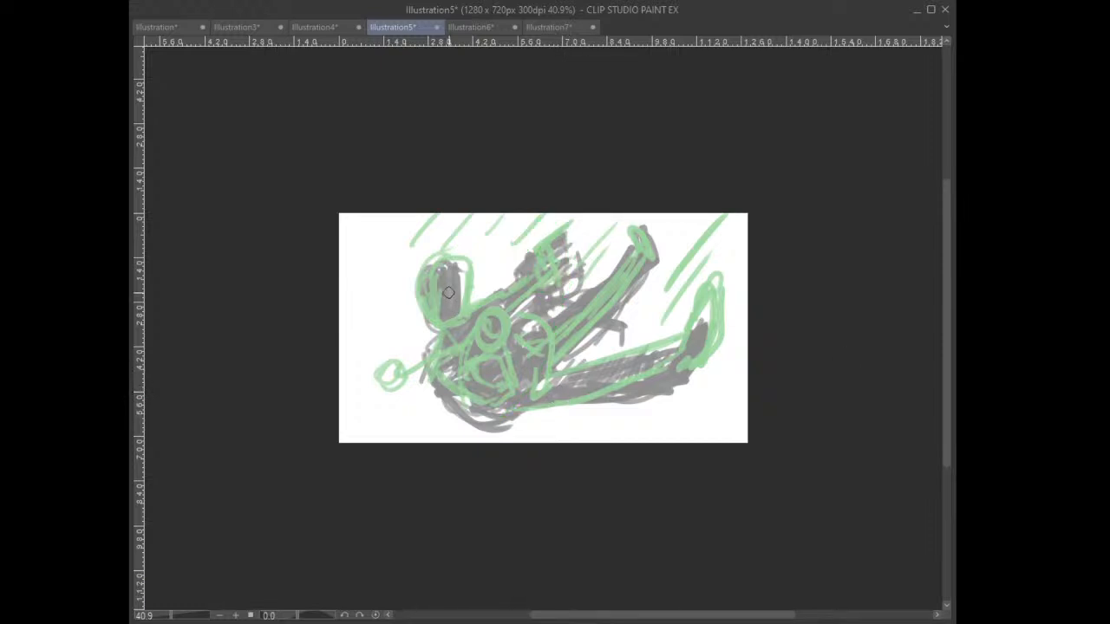
drag(445, 279, 450, 340)
key(ctrl+z)
key(ctrl+z)
- Draw a large bowl-shaped body curve in black over the faded sketch, with raised limb lines and thick strokes at its lower end
mouse_move(395, 319)
mouse_down()
mouse_move(432, 388)
mouse_move(484, 417)
mouse_move(542, 424)
mouse_move(600, 406)
mouse_move(643, 362)
mouse_up()
mouse_move(397, 321)
mouse_down()
mouse_move(413, 245)
mouse_move(416, 312)
mouse_move(443, 330)
mouse_move(485, 306)
mouse_move(484, 243)
mouse_move(459, 224)
mouse_move(416, 253)
mouse_up()
mouse_move(585, 251)
mouse_down()
mouse_move(557, 351)
mouse_move(527, 356)
mouse_up()
mouse_move(571, 309)
mouse_down()
mouse_move(542, 264)
mouse_move(542, 239)
mouse_move(514, 309)
mouse_up()
mouse_move(579, 327)
mouse_down()
mouse_move(661, 286)
mouse_move(652, 291)
mouse_move(690, 248)
mouse_up()
key(ctrl+z)
key(ctrl+z)
mouse_move(628, 313)
mouse_down()
mouse_move(612, 208)
mouse_move(657, 373)
mouse_move(637, 369)
mouse_move(573, 402)
mouse_up()
- Draw an oval head with a vertical centre line and extend short limb strokes up to the canvas's upper edge
drag(442, 222, 438, 333)
drag(441, 259, 437, 332)
drag(582, 244, 593, 200)
drag(549, 240, 556, 199)
drag(411, 245, 413, 214)
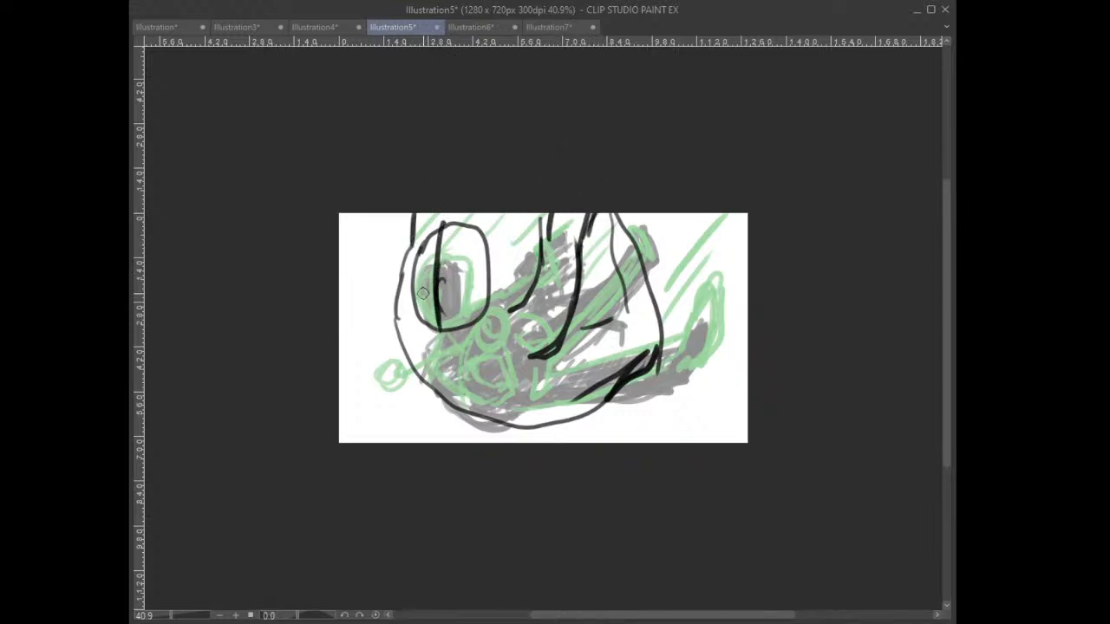
- Add curved cross-contours to the face and a sweeping inner body line from the chin to the hip
mouse_move(407, 286)
mouse_down()
mouse_move(426, 275)
mouse_move(483, 291)
mouse_up()
mouse_move(421, 313)
mouse_down()
mouse_move(465, 316)
mouse_move(457, 327)
mouse_move(514, 309)
mouse_up()
drag(573, 334, 616, 324)
drag(481, 289, 594, 324)
key(ctrl+z)
key(ctrl+z)
key(ctrl+z)
mouse_move(445, 333)
mouse_down()
mouse_move(456, 354)
mouse_move(601, 402)
mouse_move(616, 379)
mouse_up()
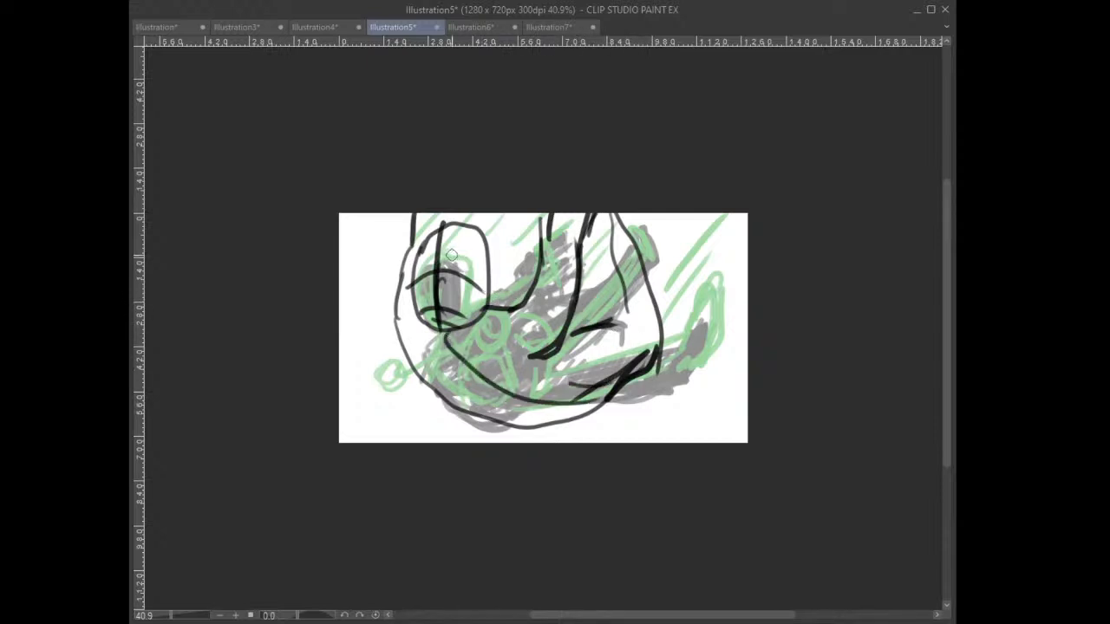
- Give the face dot eyes and a wide open mouth, and add vertical motion lines across the figure
click(453, 262)
mouse_move(451, 288)
mouse_down()
mouse_move(458, 314)
mouse_move(418, 302)
mouse_move(460, 329)
mouse_move(416, 309)
mouse_up()
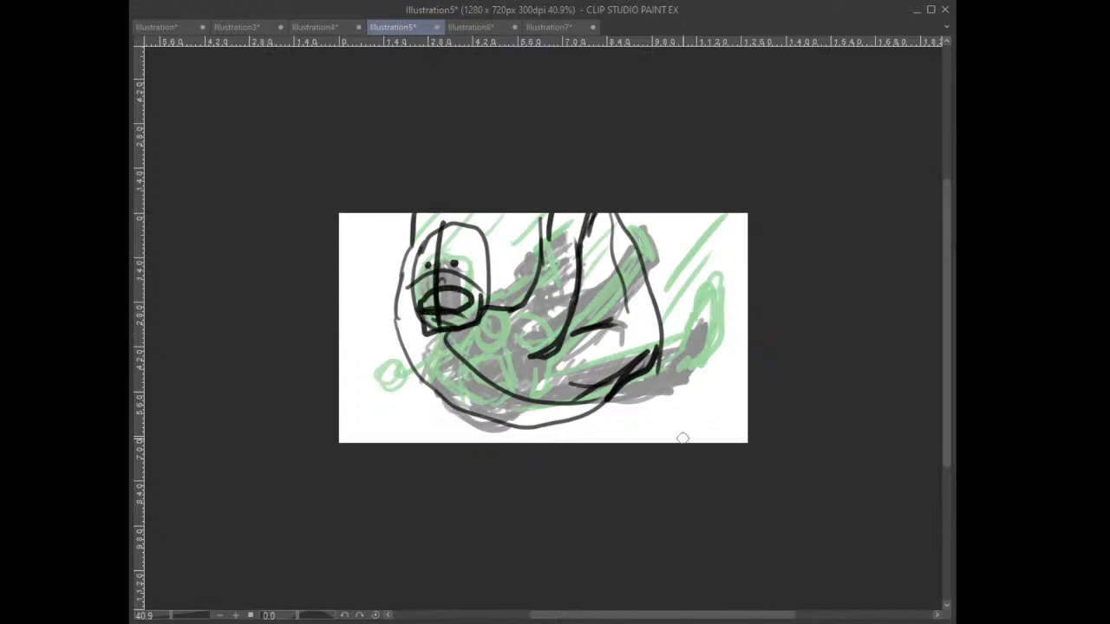
mouse_move(515, 343)
mouse_down()
mouse_move(512, 257)
mouse_move(526, 230)
mouse_up()
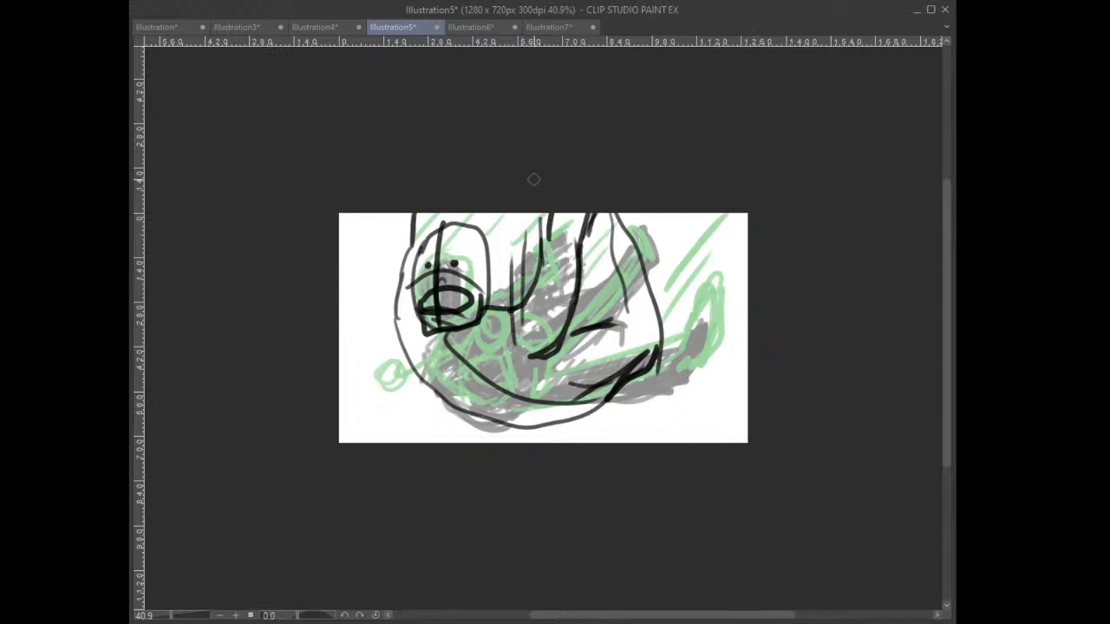
drag(548, 352, 546, 215)
drag(567, 328, 564, 216)
drag(392, 331, 397, 239)
- Transform the black figure drawing by shrinking and tilting it to fit inside the canvas over the faded sketch
key(ctrl+t)
drag(690, 380, 703, 412)
mouse_move(676, 232)
mouse_down()
mouse_move(669, 241)
mouse_move(699, 222)
mouse_up()
drag(407, 197, 415, 274)
mouse_move(676, 231)
mouse_down()
mouse_move(655, 260)
mouse_move(650, 230)
mouse_up()
drag(618, 468, 645, 404)
mouse_move(350, 422)
mouse_down()
mouse_move(424, 429)
mouse_move(413, 433)
mouse_up()
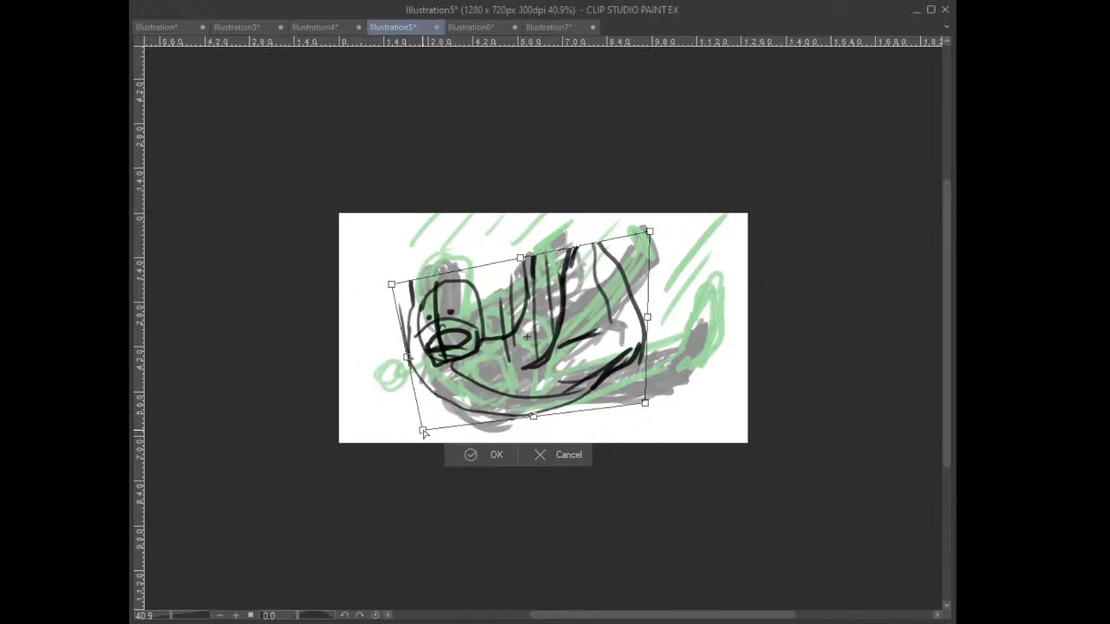
click(496, 459)
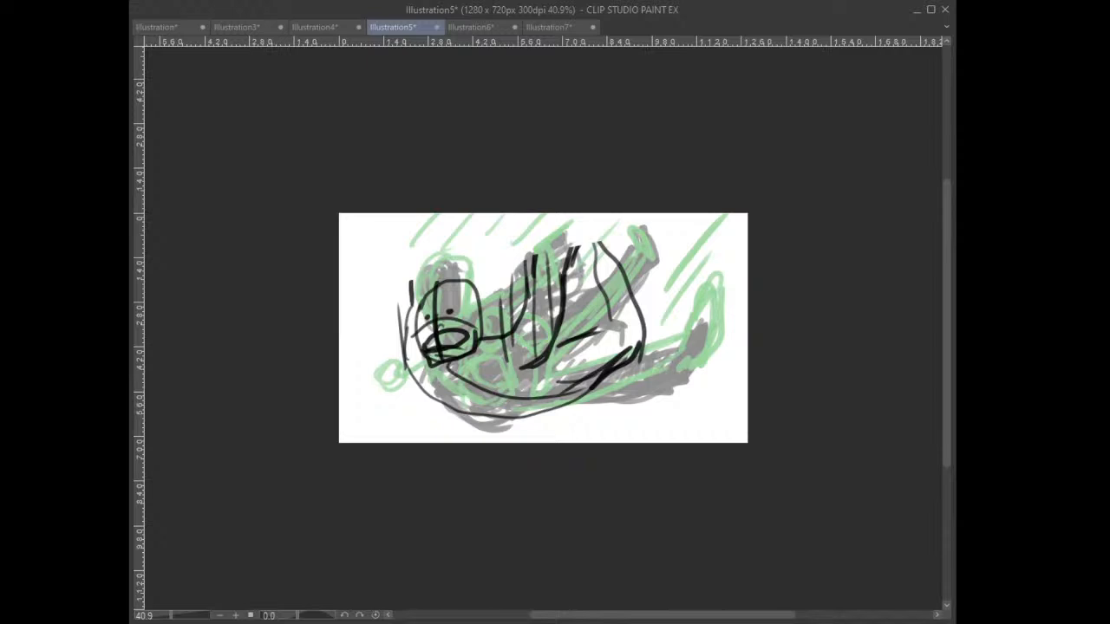
- Clear the existing drawing on Illustration7 and sketch a rough circle in the upper middle of the blank canvas
click(475, 27)
click(562, 27)
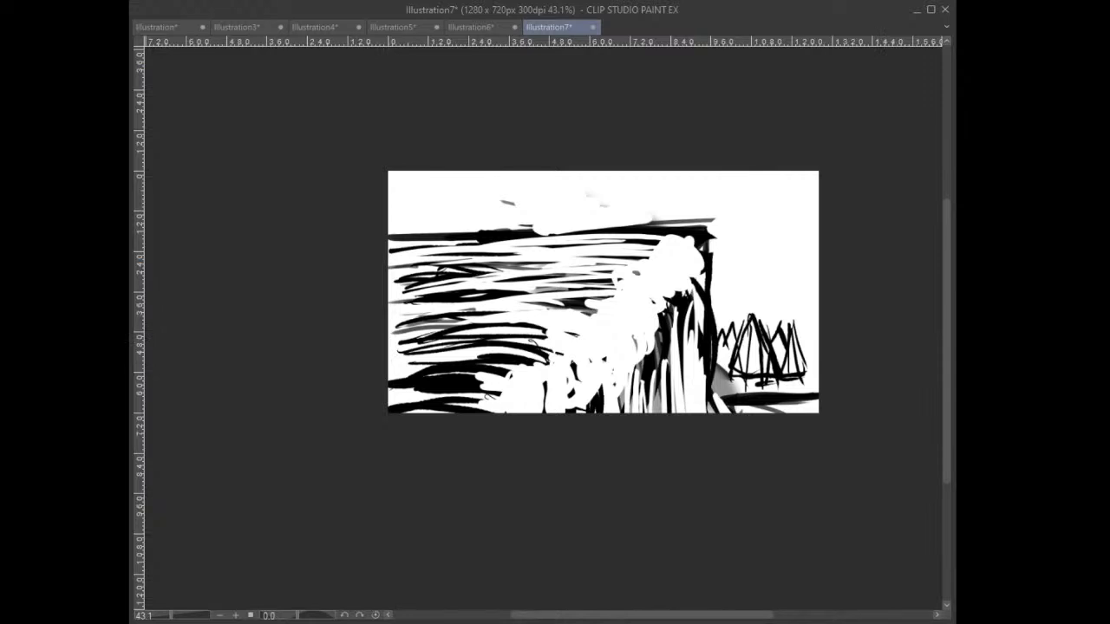
key(Delete)
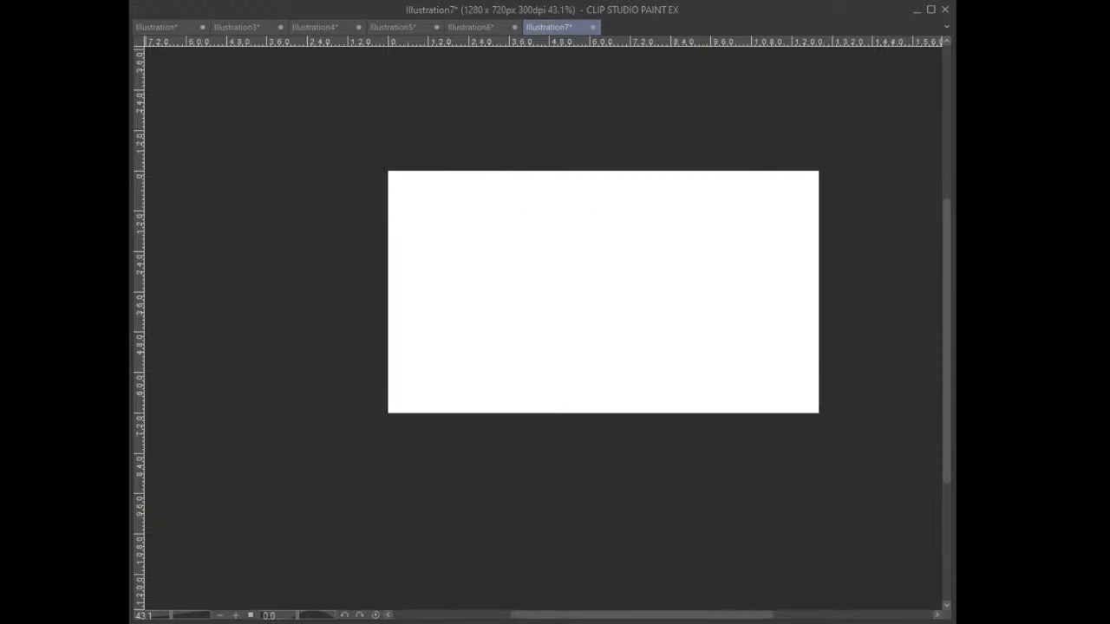
drag(602, 203, 639, 275)
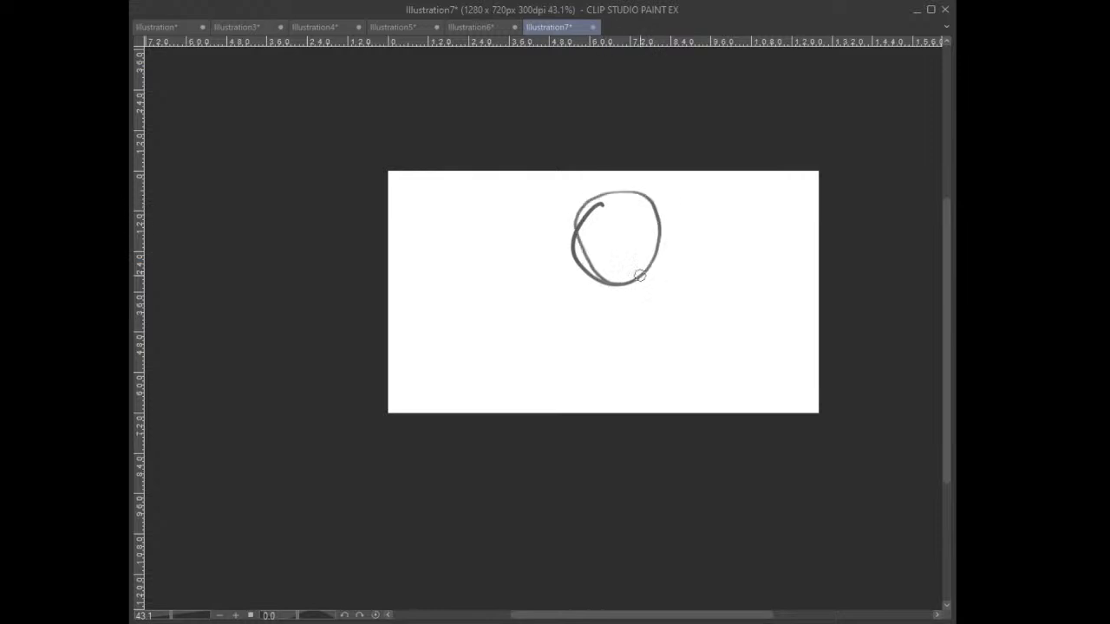